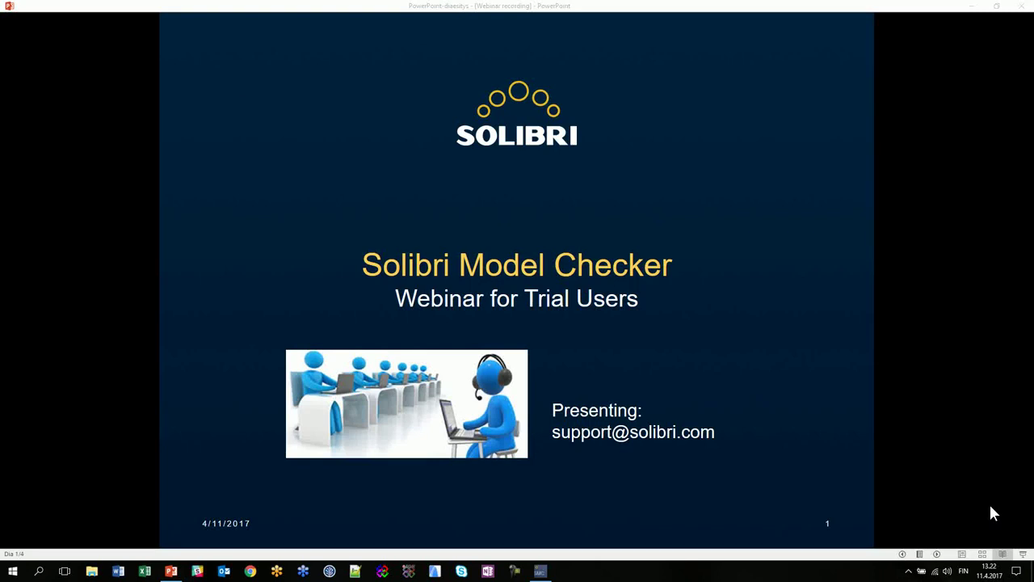
# Advance the presentation to the agenda slide and switch to Solibri Model Checker.
pyautogui.click(940, 557)
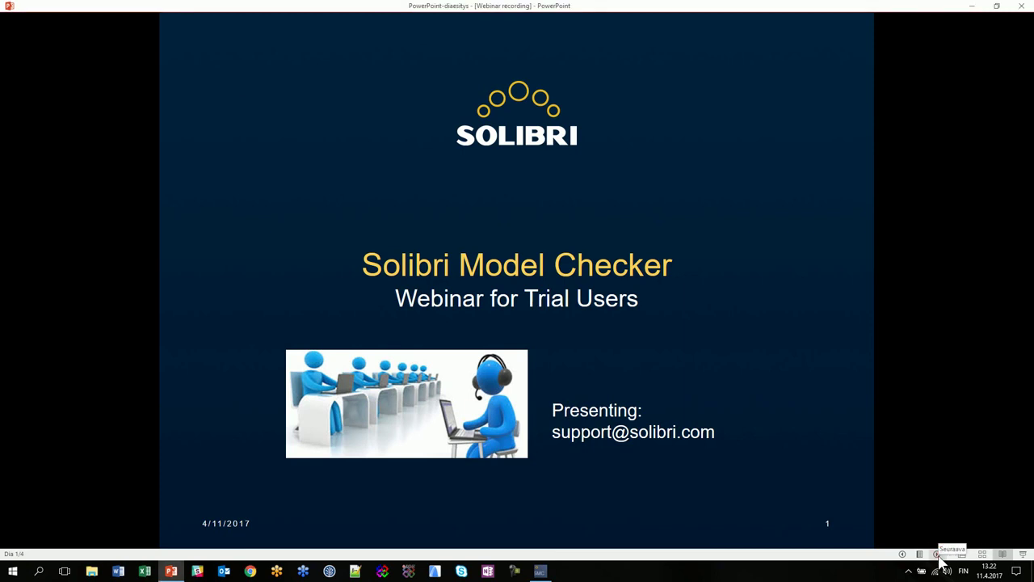
pyautogui.click(940, 558)
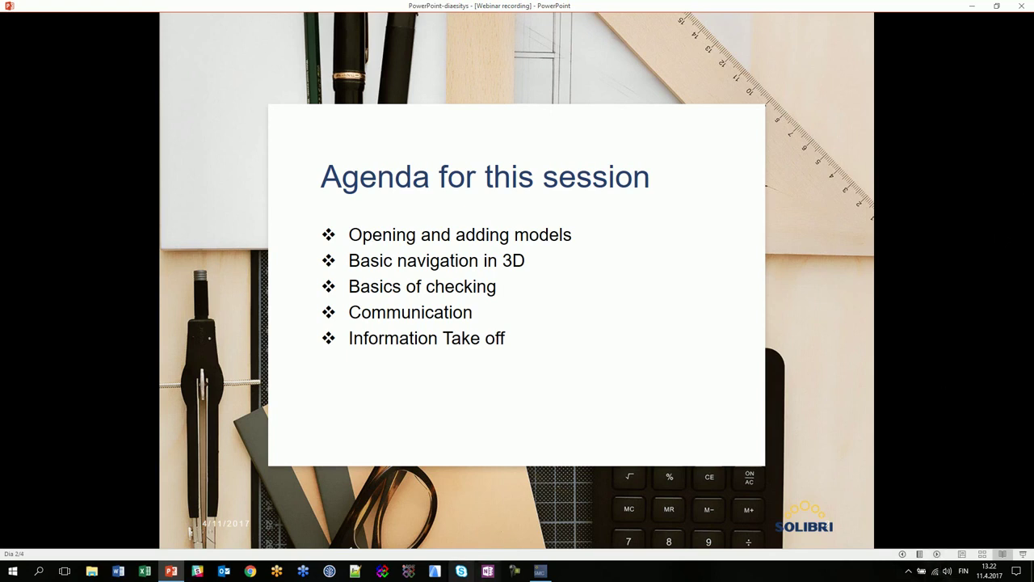
pyautogui.click(541, 571)
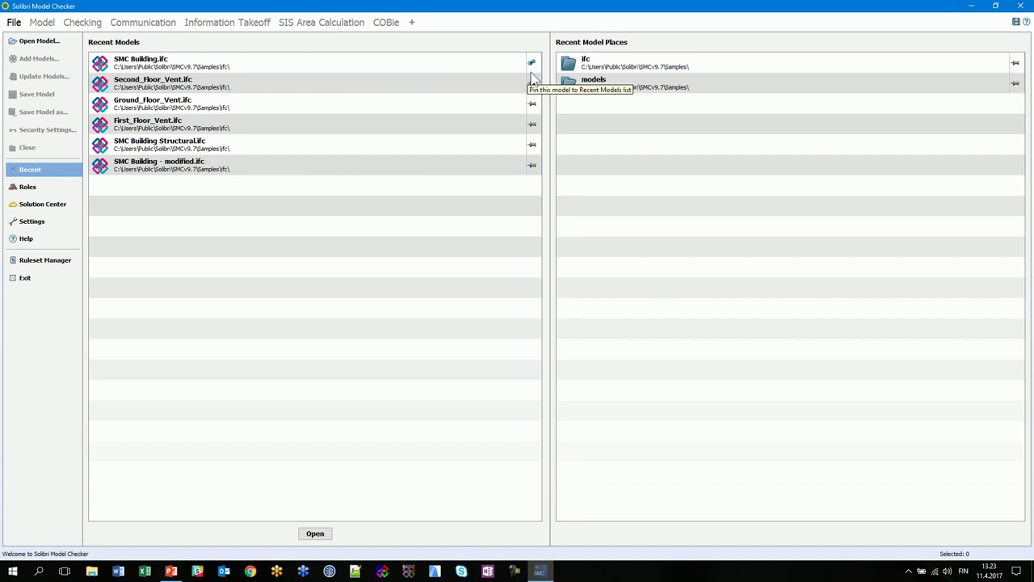
# Restore the default layout set in the Layouts settings and accept the settings.
pyautogui.click(32, 221)
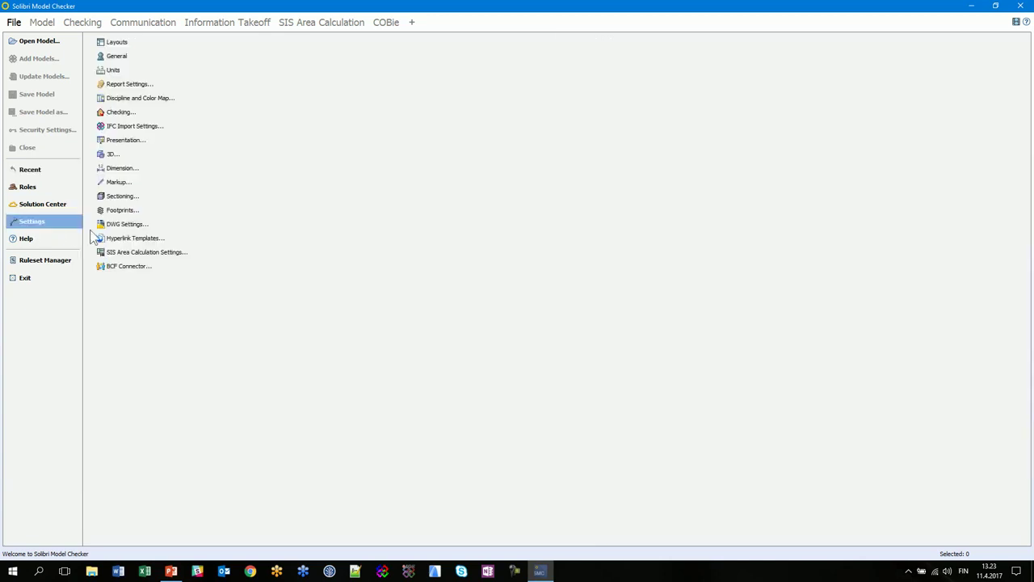
pyautogui.click(113, 42)
pyautogui.moveTo(525, 228); pyautogui.dragTo(482, 106)
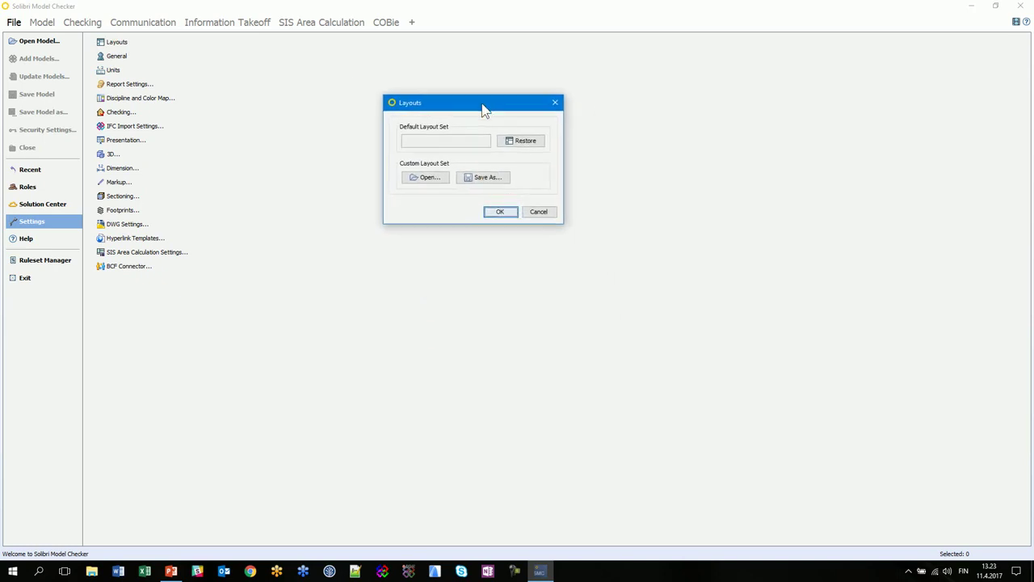
pyautogui.click(525, 142)
pyautogui.moveTo(455, 105); pyautogui.dragTo(459, 111)
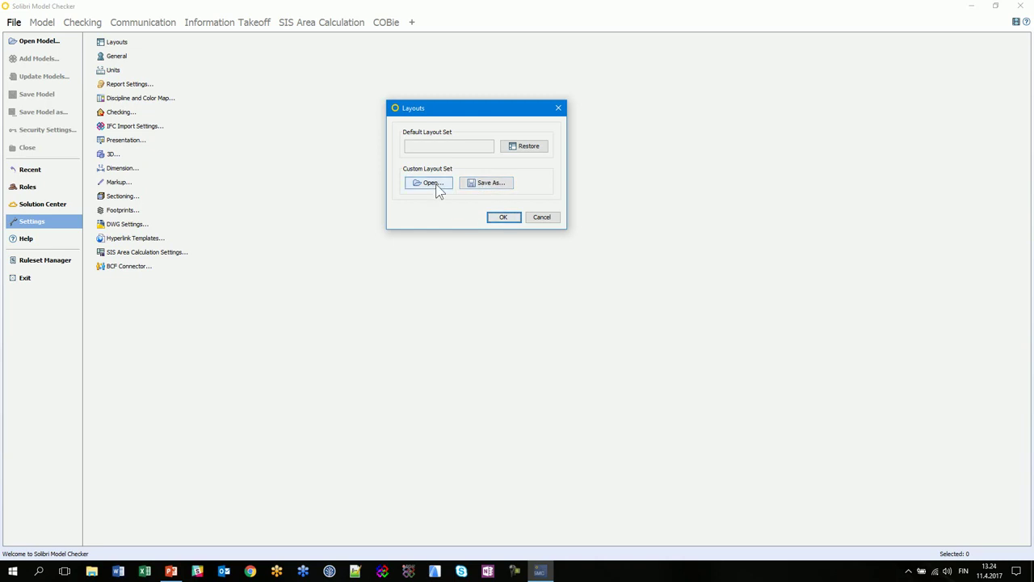
pyautogui.click(497, 215)
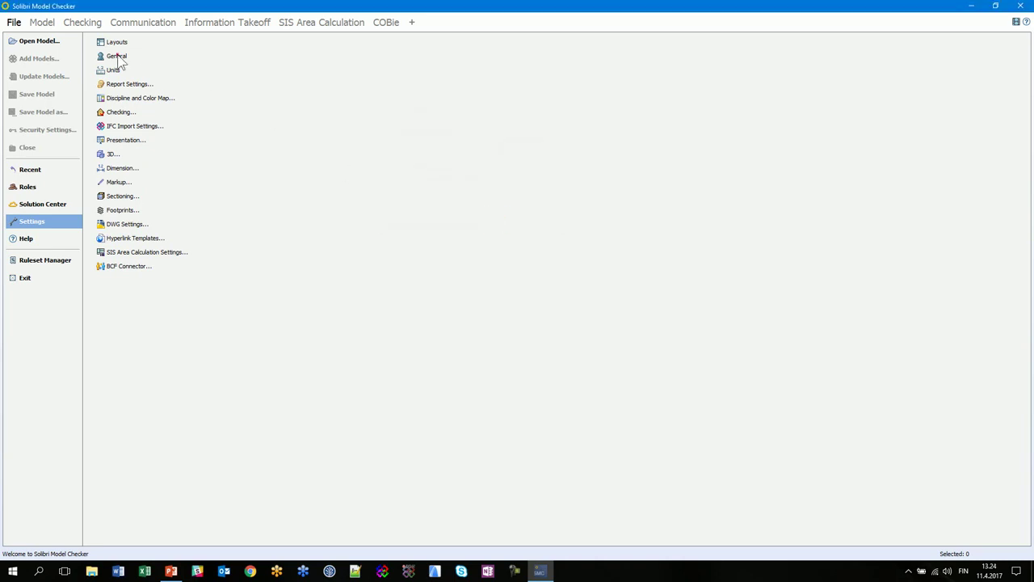
# Open the General settings and examine the Show Role Selection and Remember Me options, leaving both enabled.
pyautogui.click(118, 57)
pyautogui.moveTo(461, 169); pyautogui.dragTo(416, 112)
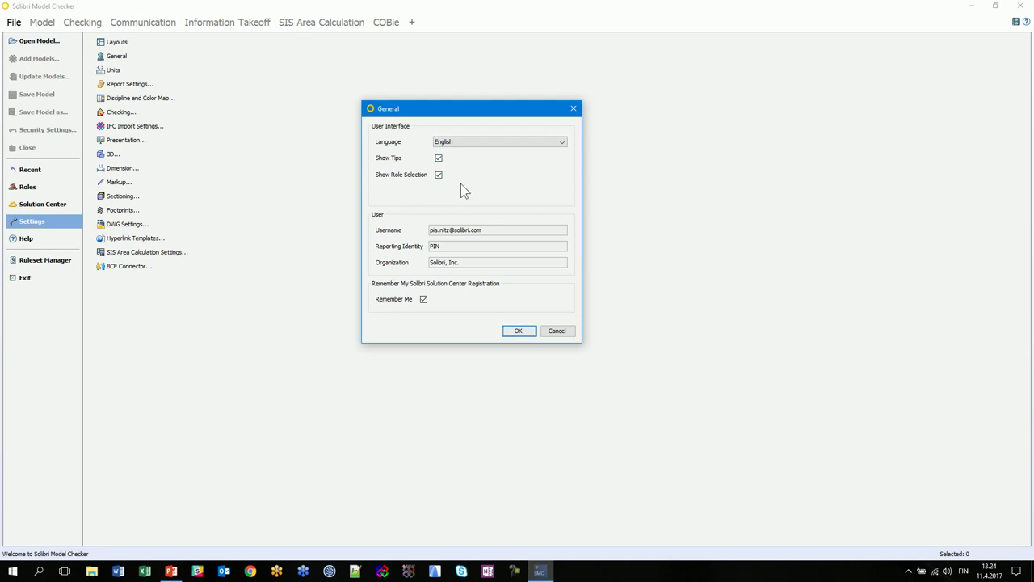
pyautogui.click(436, 175)
pyautogui.click(436, 174)
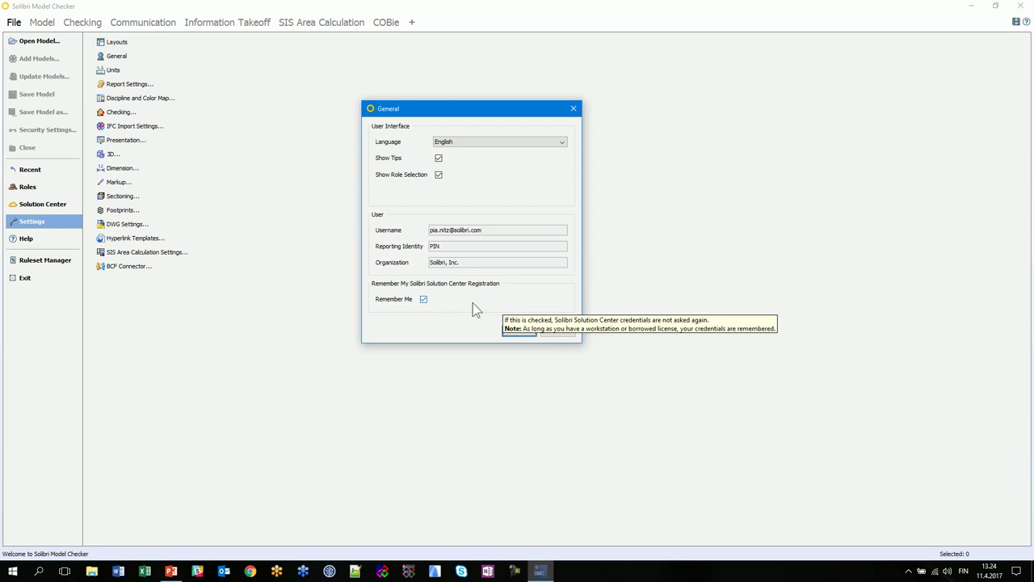
pyautogui.moveTo(471, 302)
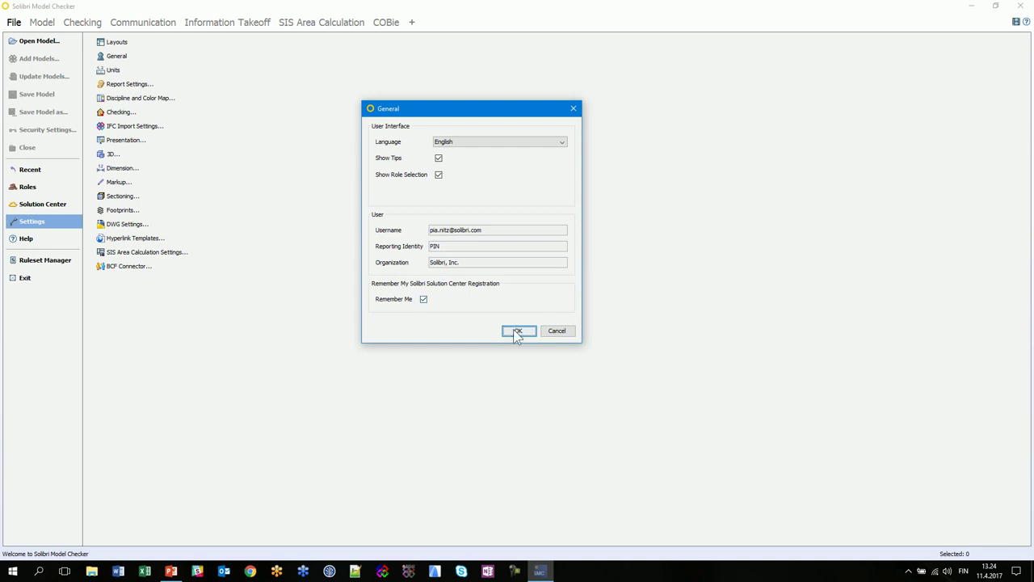
# Examine the available interface languages, keep English, and accept the General settings.
pyautogui.click(561, 144)
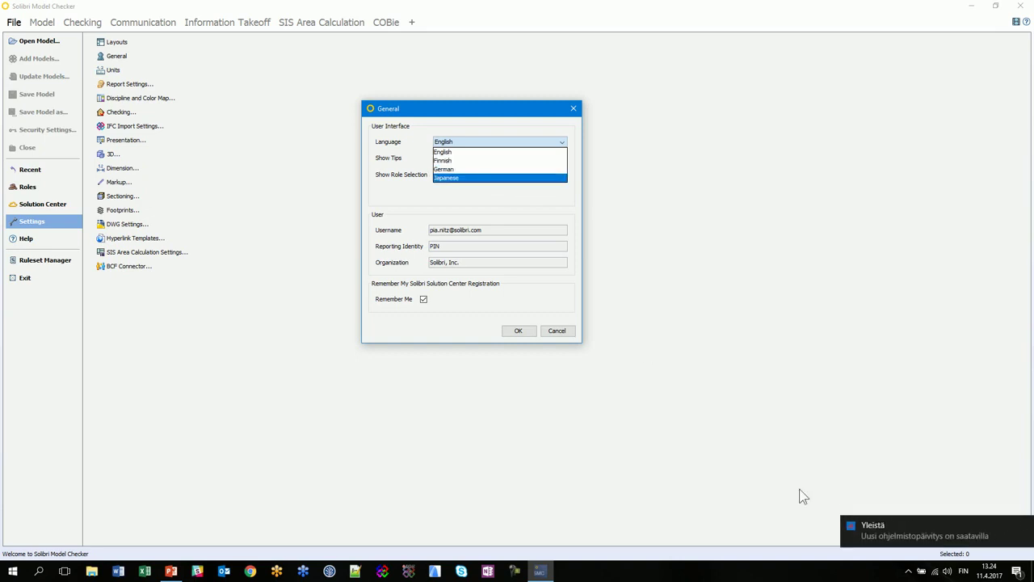
pyautogui.click(1025, 525)
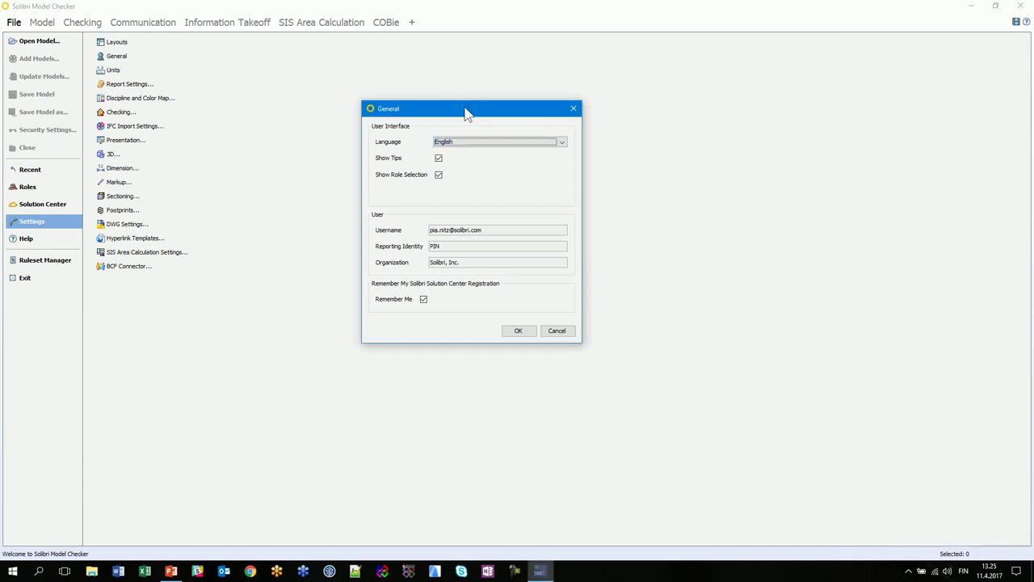
pyautogui.moveTo(466, 111); pyautogui.dragTo(463, 102)
pyautogui.click(558, 134)
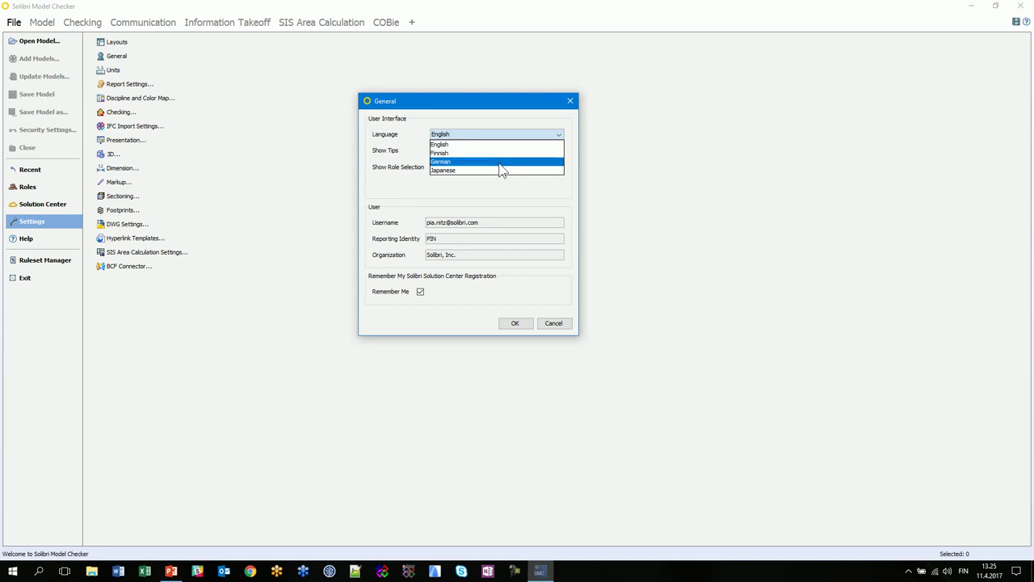
pyautogui.click(490, 104)
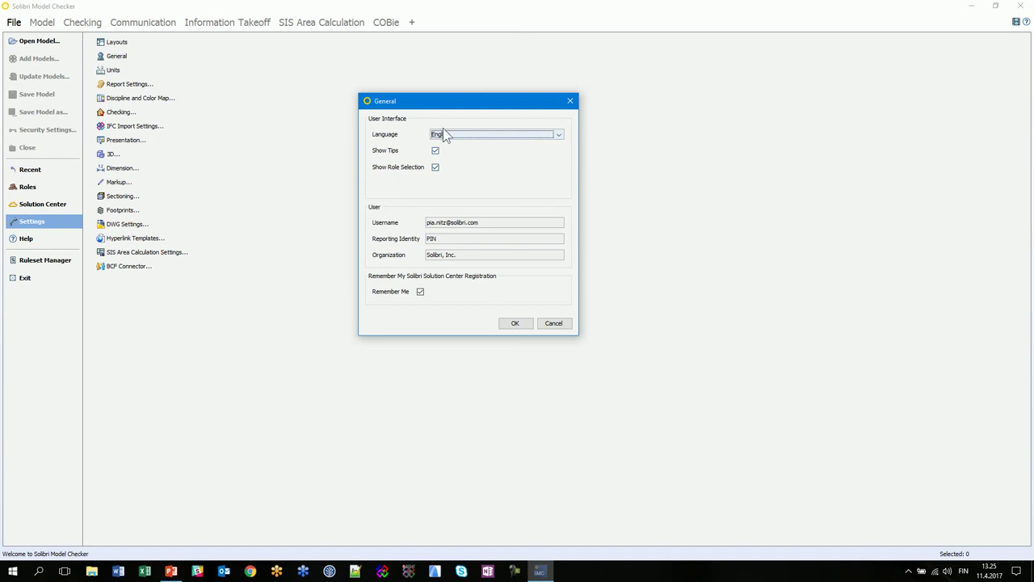
pyautogui.click(515, 325)
# Review the measurement units, decimals and date formats in the Units settings, then accept them.
pyautogui.click(111, 71)
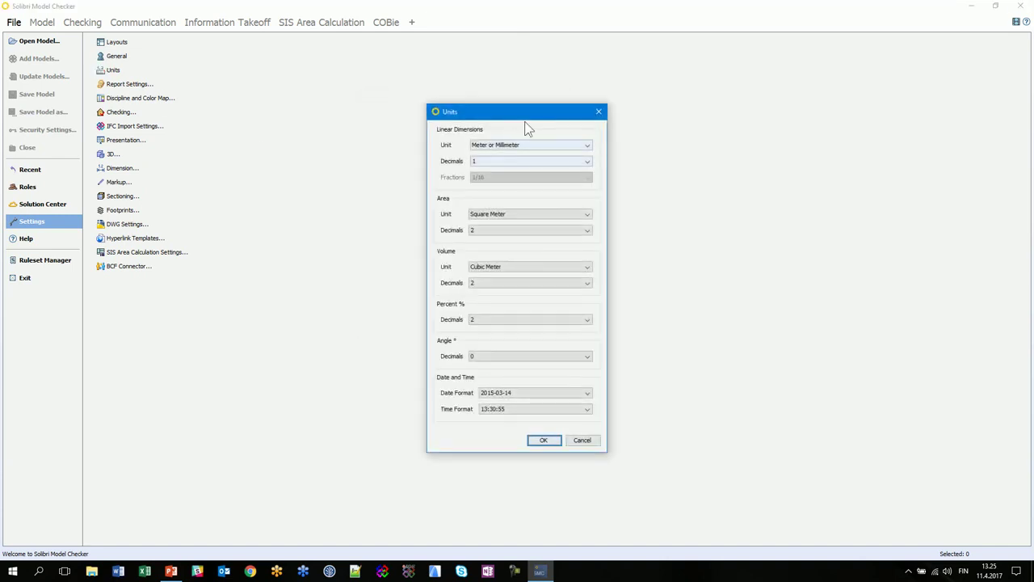
pyautogui.moveTo(514, 114); pyautogui.dragTo(483, 78)
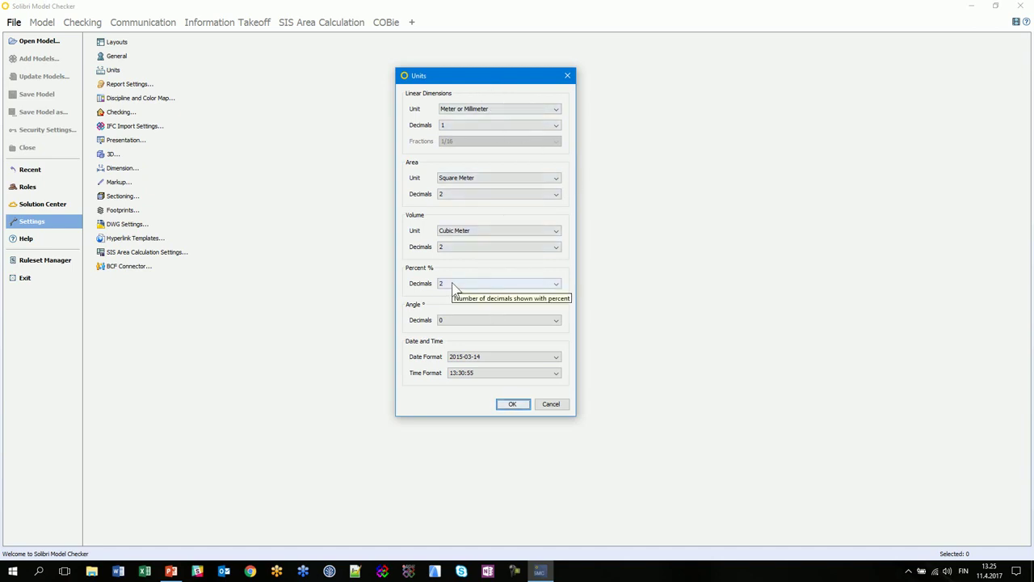
pyautogui.click(514, 404)
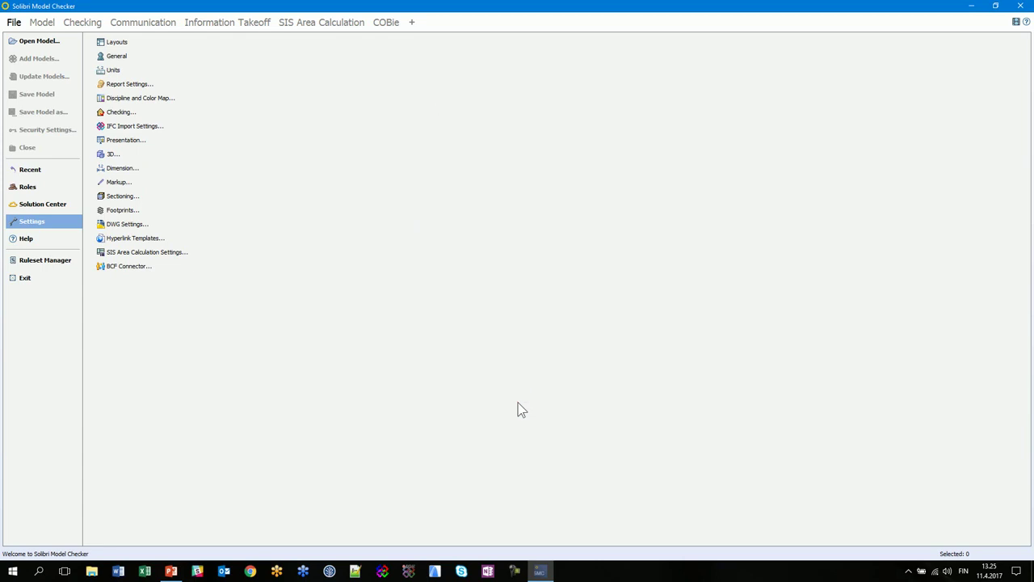
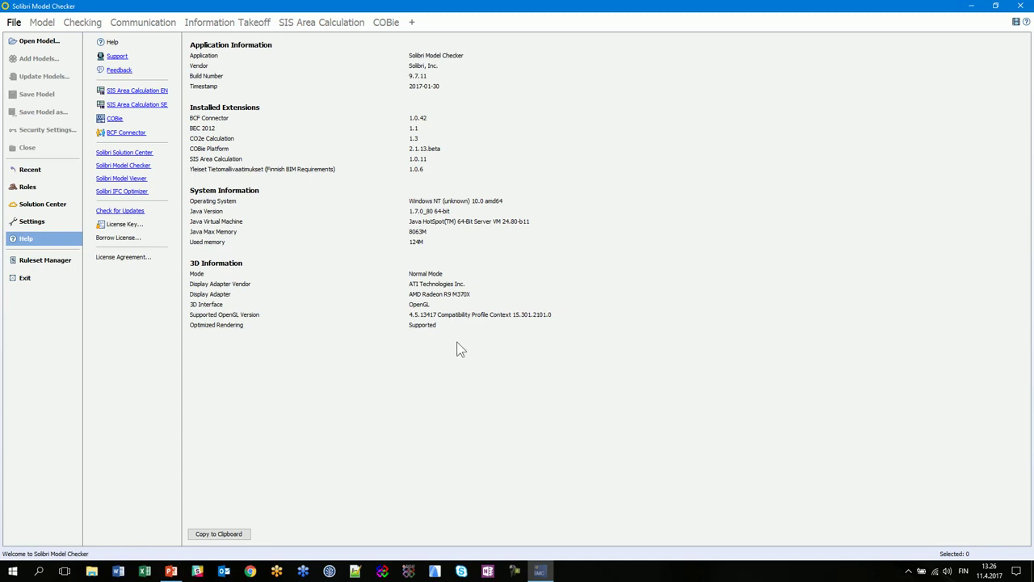
# Copy the application and system information from Help to the clipboard and return to the recent models list.
pyautogui.click(226, 535)
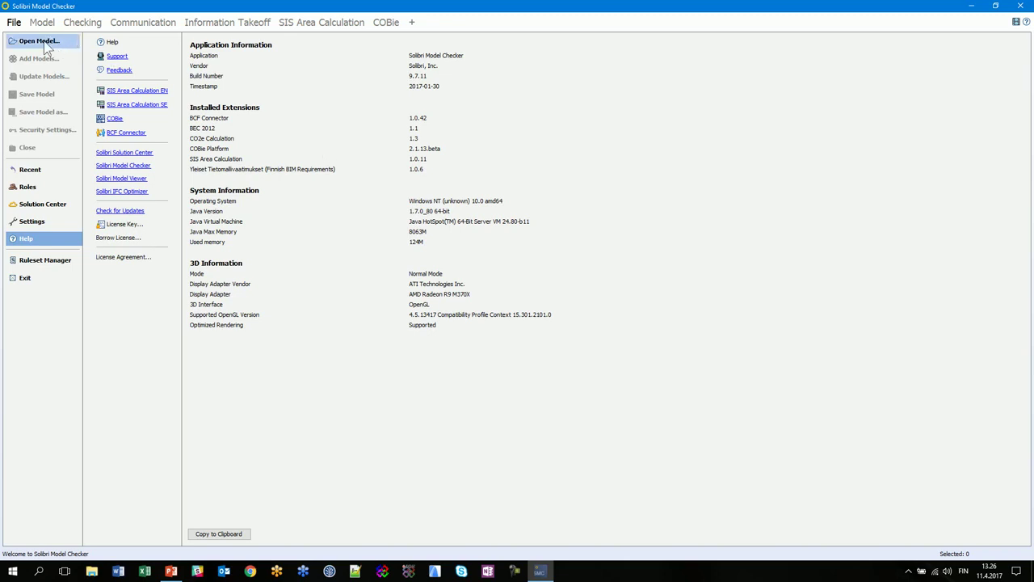
pyautogui.click(30, 170)
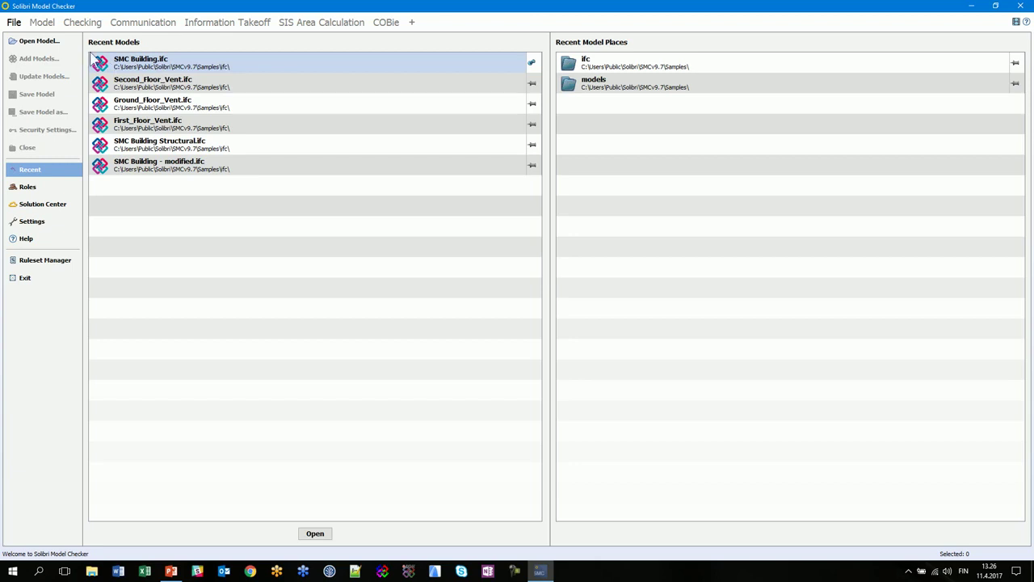
# Go to the Model layout, dismiss the tutorial tip, and open SMC Building.ifc from the ifc folder.
pyautogui.click(42, 23)
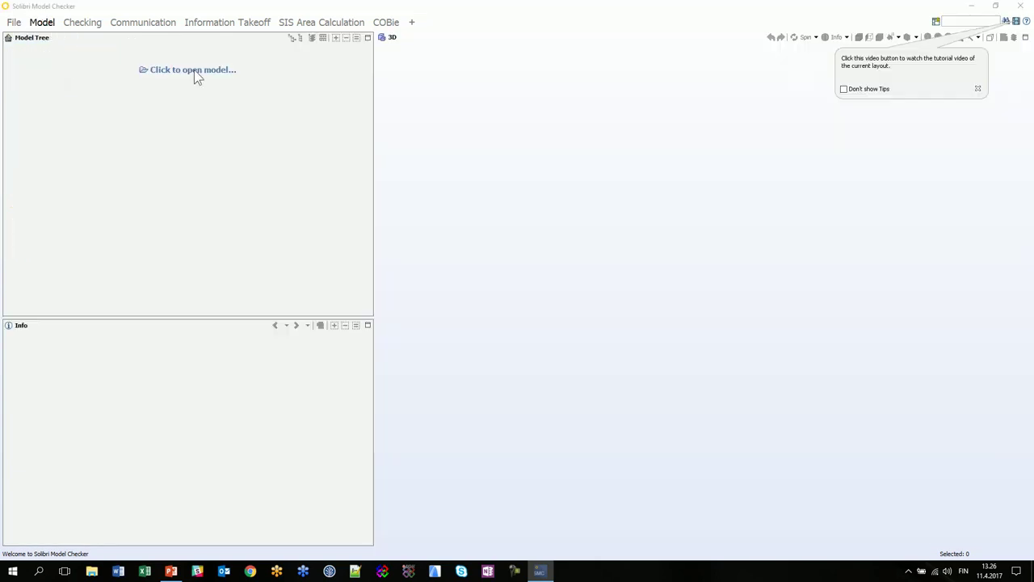
pyautogui.click(977, 89)
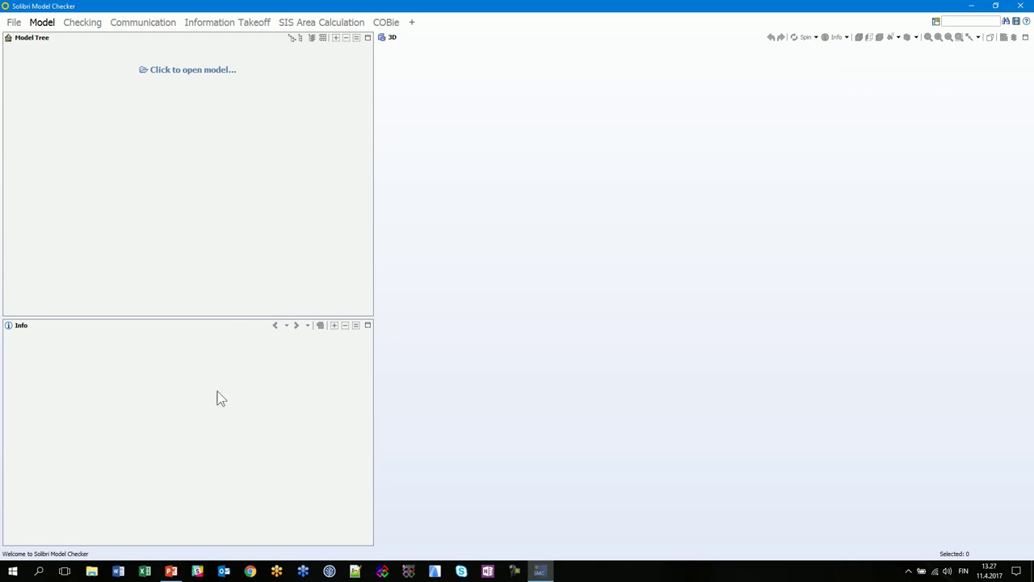
pyautogui.click(172, 71)
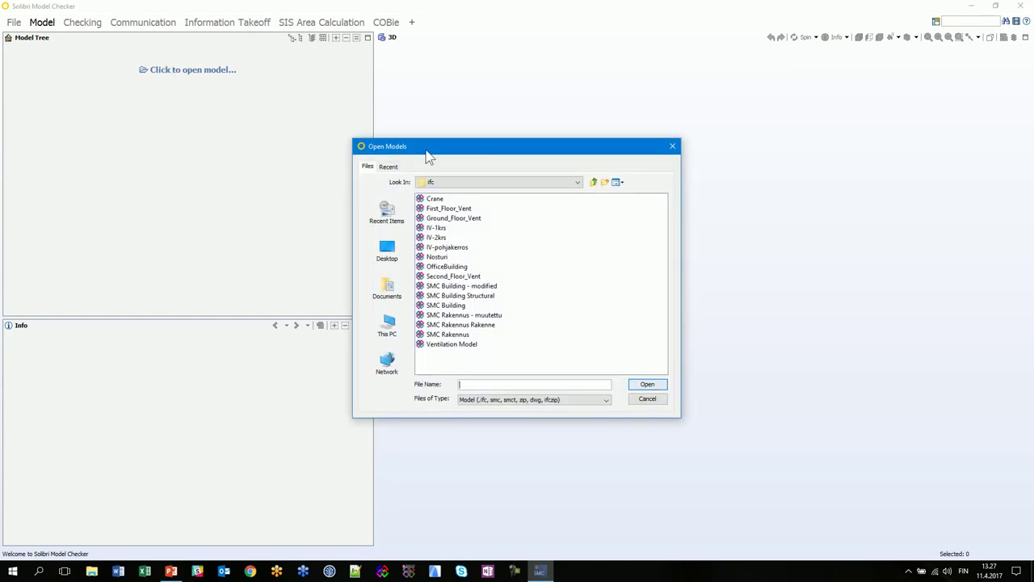
pyautogui.moveTo(506, 152); pyautogui.dragTo(539, 110)
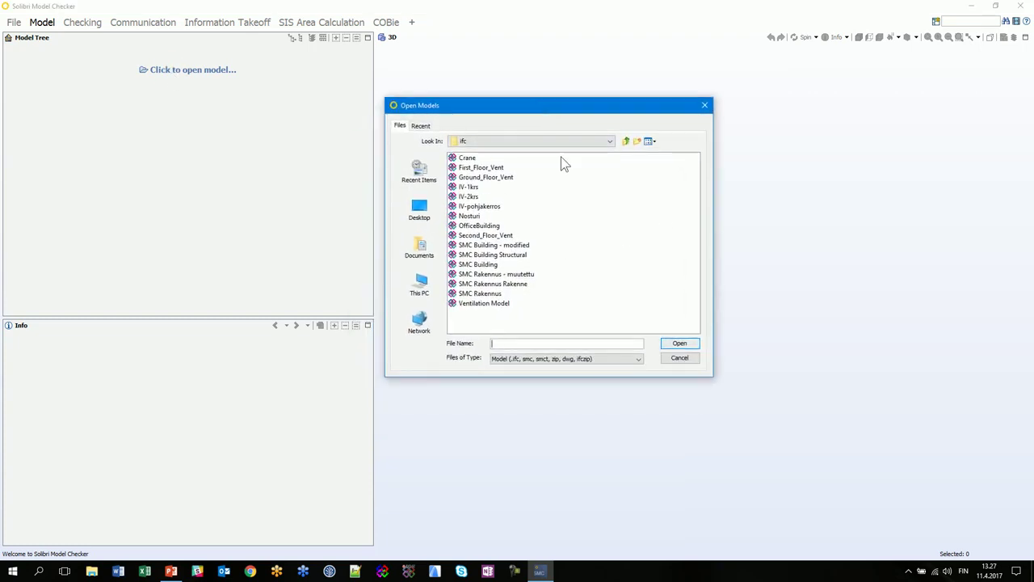
pyautogui.click(481, 264)
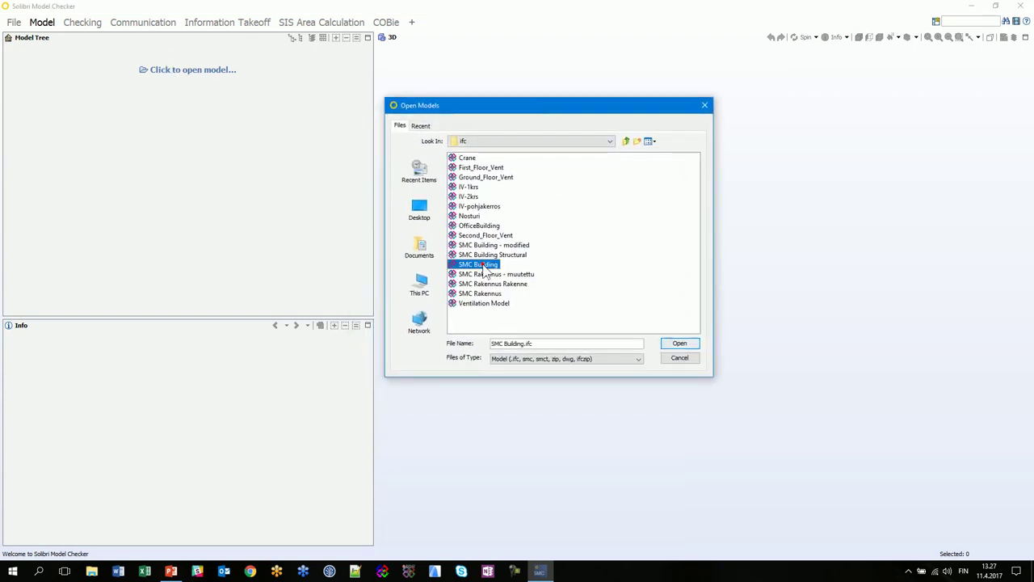
pyautogui.click(678, 344)
pyautogui.click(677, 345)
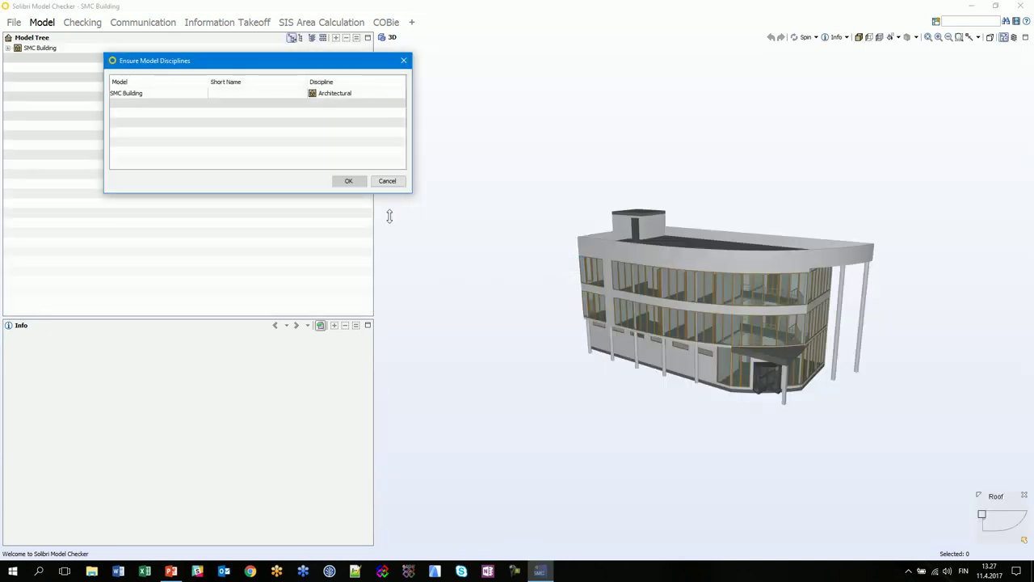
# Assign the Architectural discipline to the SMC Building model in Ensure Model Disciplines.
pyautogui.moveTo(234, 63); pyautogui.dragTo(234, 82)
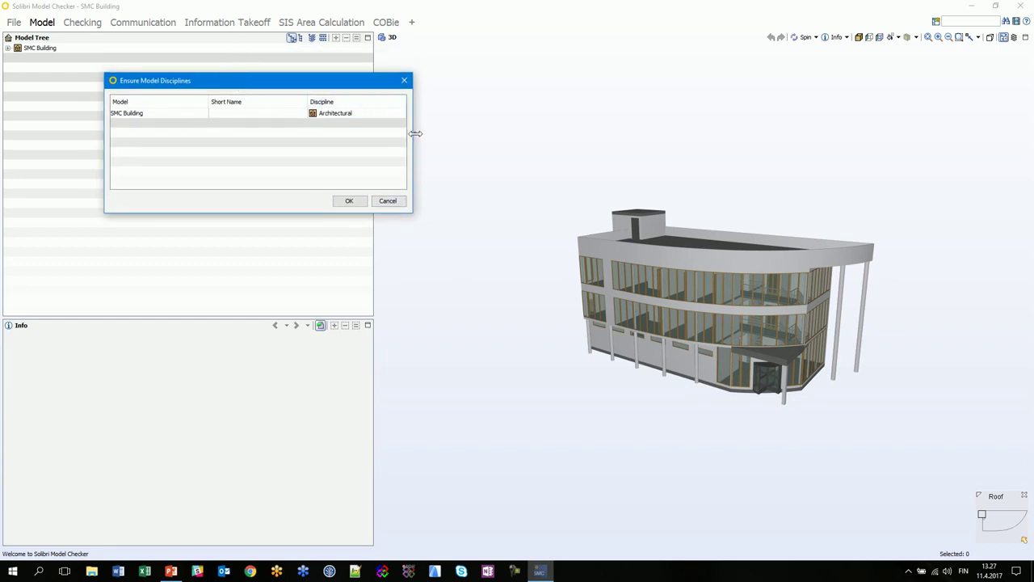
pyautogui.moveTo(415, 134); pyautogui.dragTo(423, 133)
pyautogui.moveTo(362, 83); pyautogui.dragTo(387, 120)
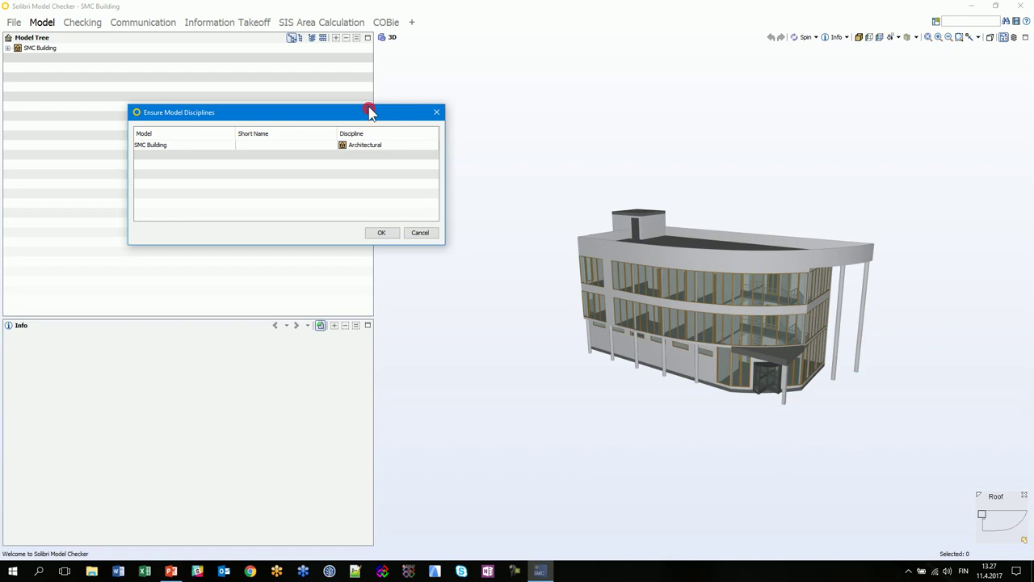
pyautogui.moveTo(337, 116); pyautogui.dragTo(321, 106)
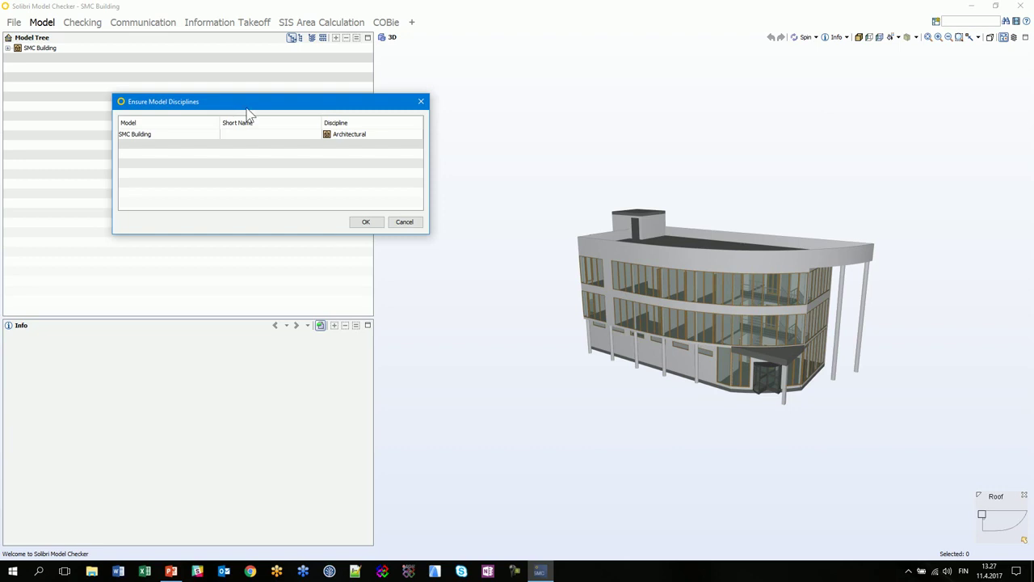
pyautogui.moveTo(245, 109); pyautogui.dragTo(240, 101)
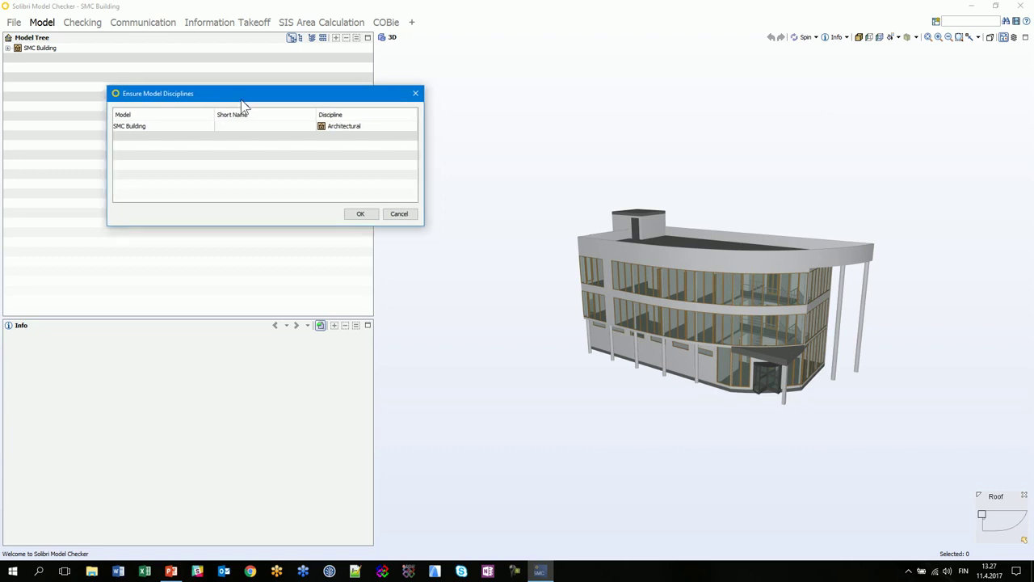
pyautogui.click(379, 128)
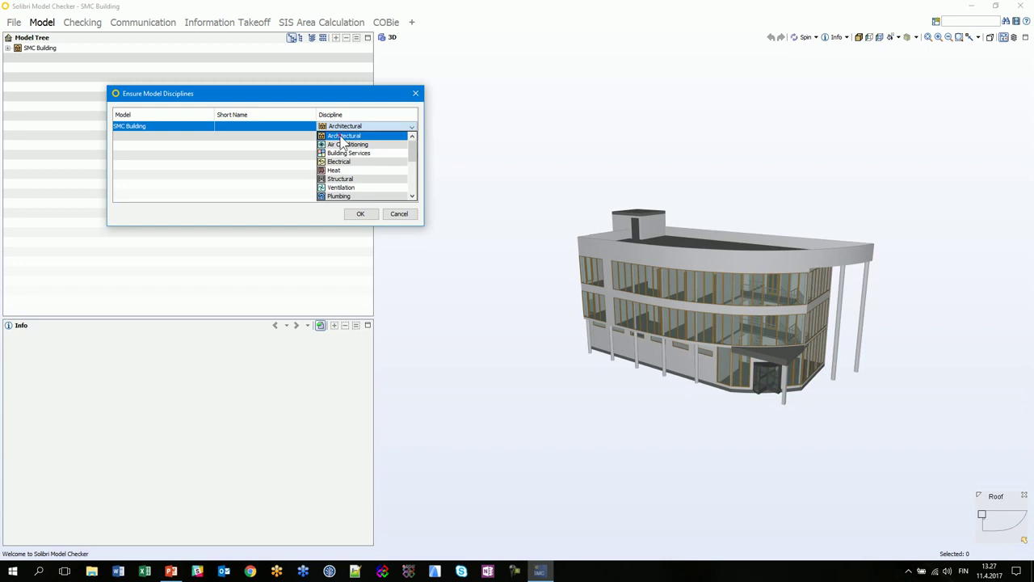
pyautogui.click(340, 136)
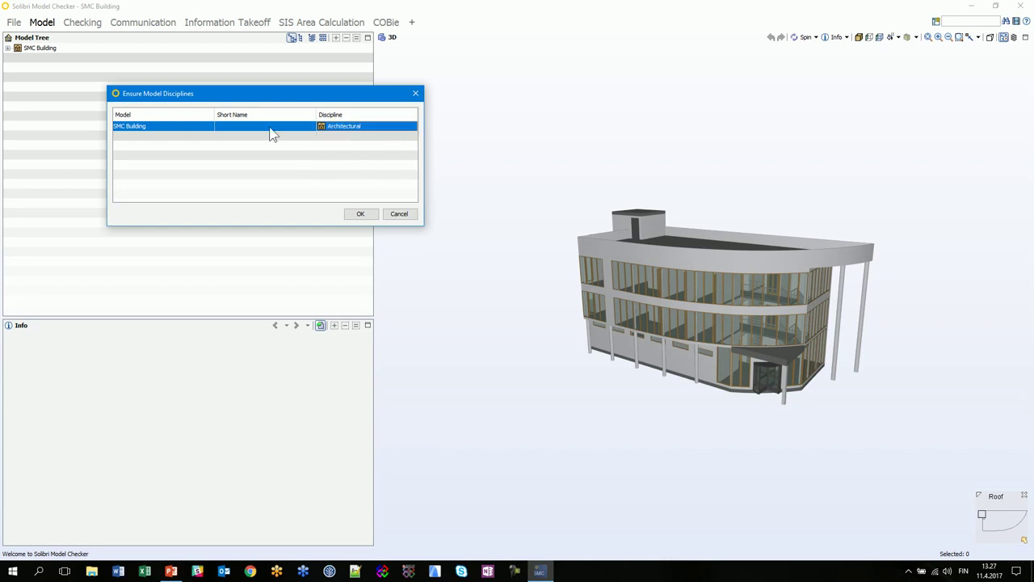
# Give the SMC Building model the short name AR and confirm the model disciplines.
pyautogui.click(238, 130)
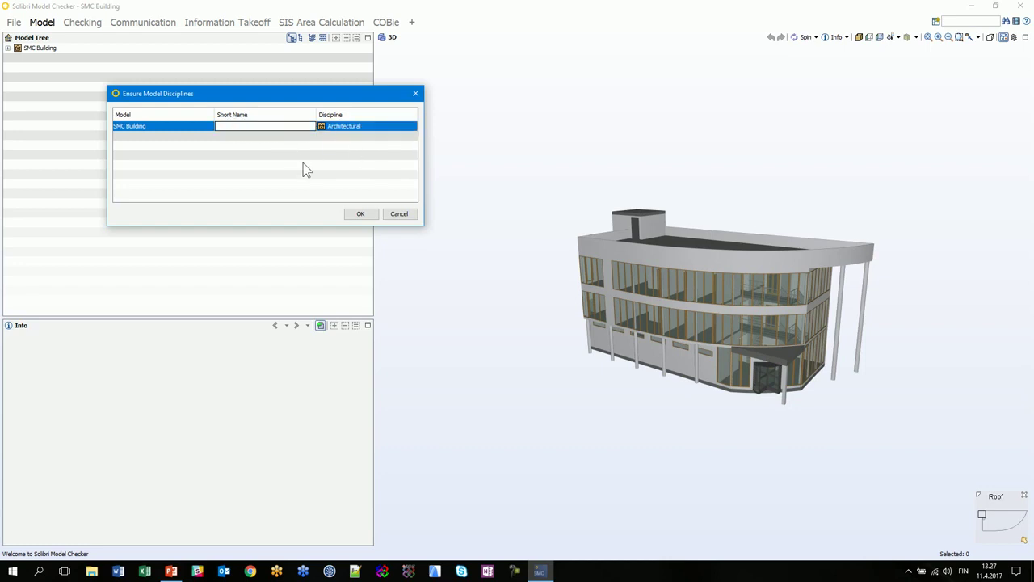
pyautogui.write('AR')
pyautogui.click(275, 93)
pyautogui.moveTo(275, 93)
pyautogui.mouseDown()
pyautogui.moveTo(320, 102)
pyautogui.moveTo(286, 86)
pyautogui.mouseUp()
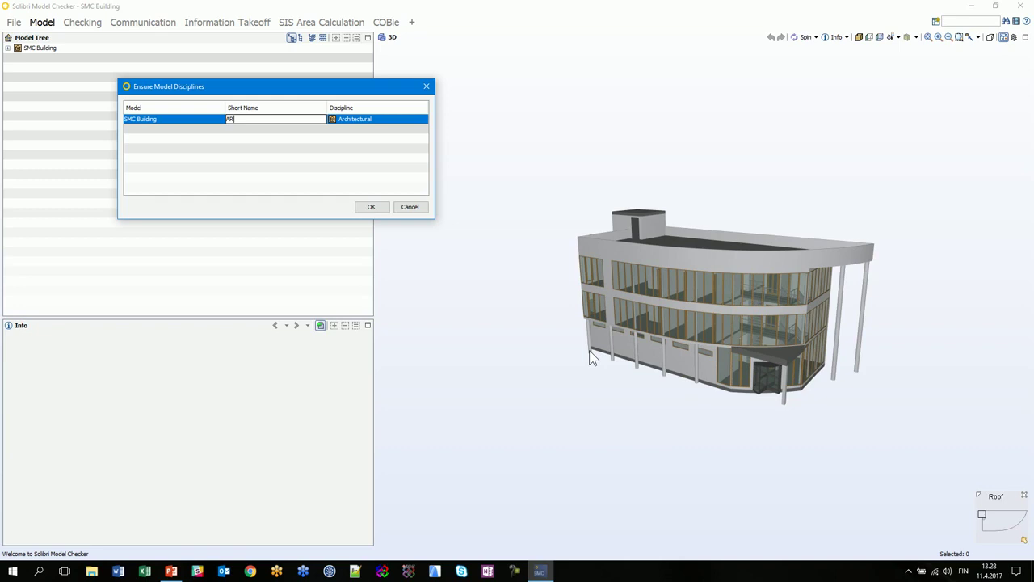
pyautogui.click(370, 206)
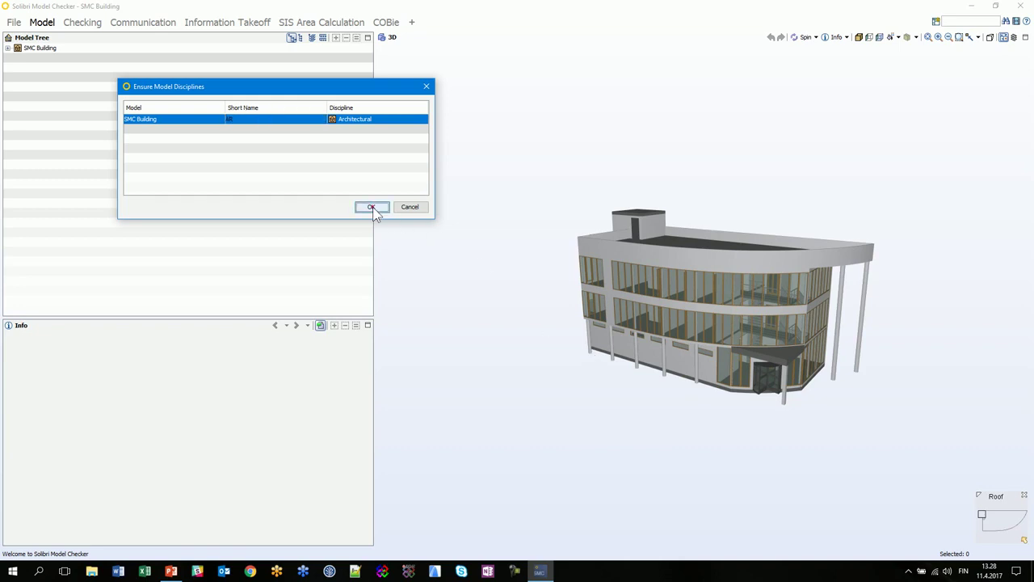
# Expand the SMC Building model tree down to the ground floor's component groups and the list of zones.
pyautogui.click(7, 48)
pyautogui.click(17, 57)
pyautogui.click(18, 77)
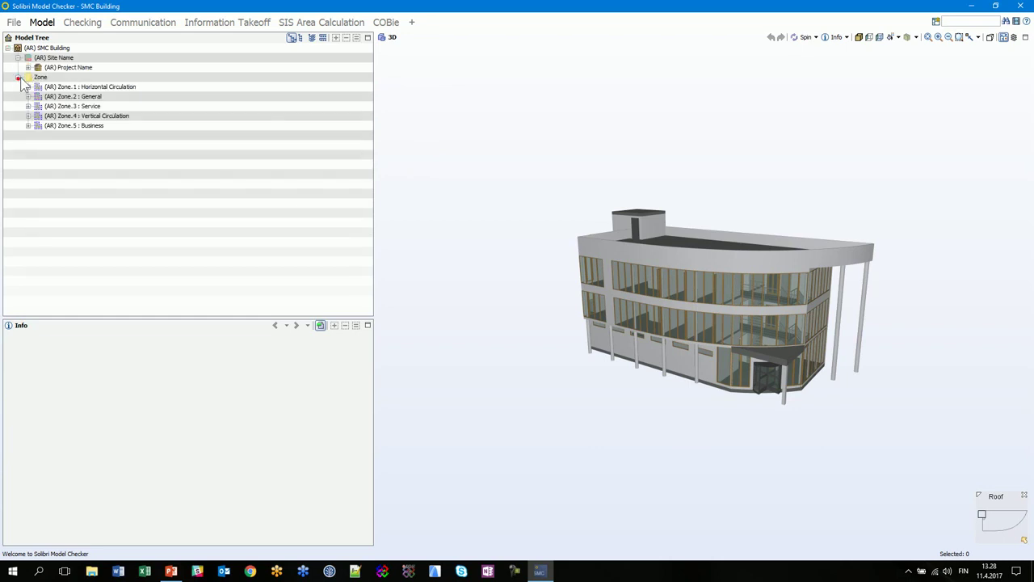
pyautogui.click(28, 67)
pyautogui.click(38, 77)
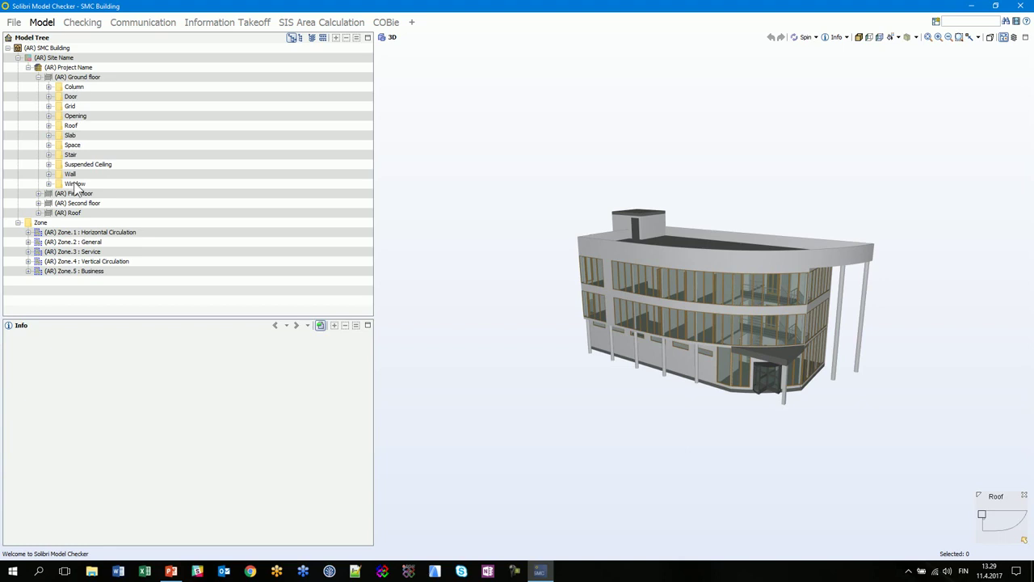
# Examine the spaces in Zone.1 : Horizontal Circulation, enlarging the Model Tree area to fit them, and collapse the zone again.
pyautogui.click(27, 231)
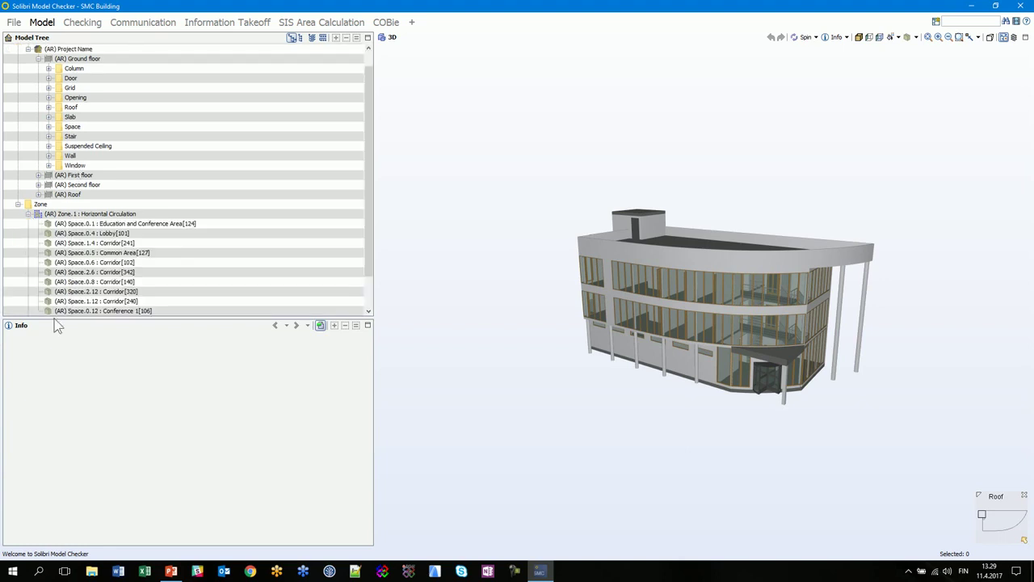
pyautogui.moveTo(55, 318); pyautogui.dragTo(60, 419)
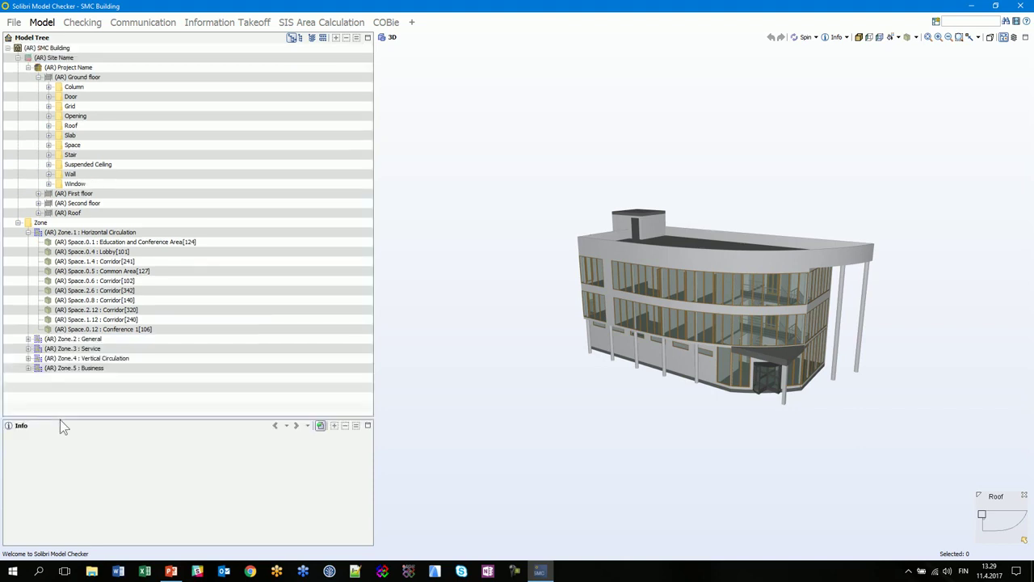
pyautogui.click(27, 232)
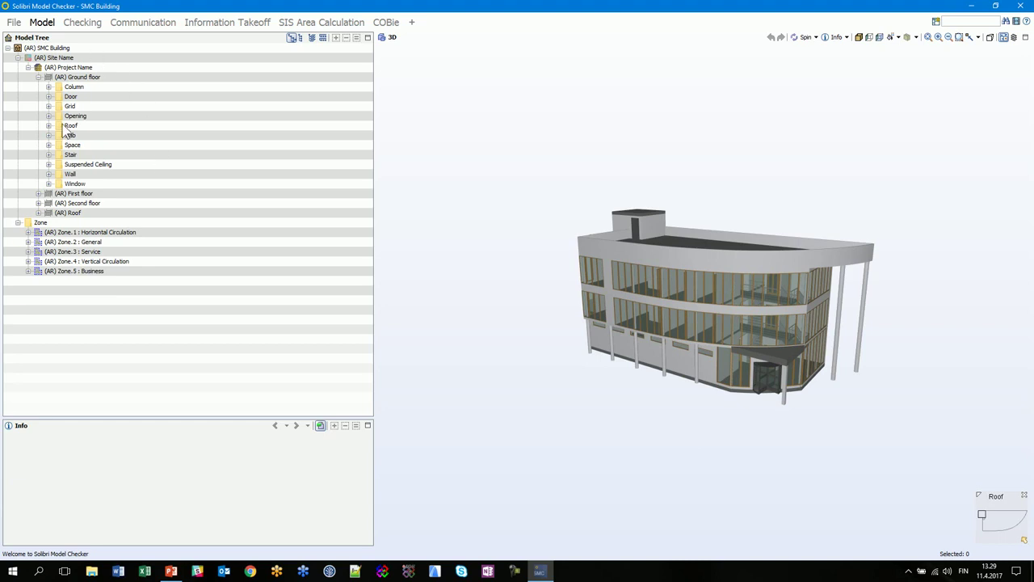
# Select Column.0.1 among the ground floor columns, zoom the 3D view to it, and enlarge the Info area for its properties.
pyautogui.click(49, 87)
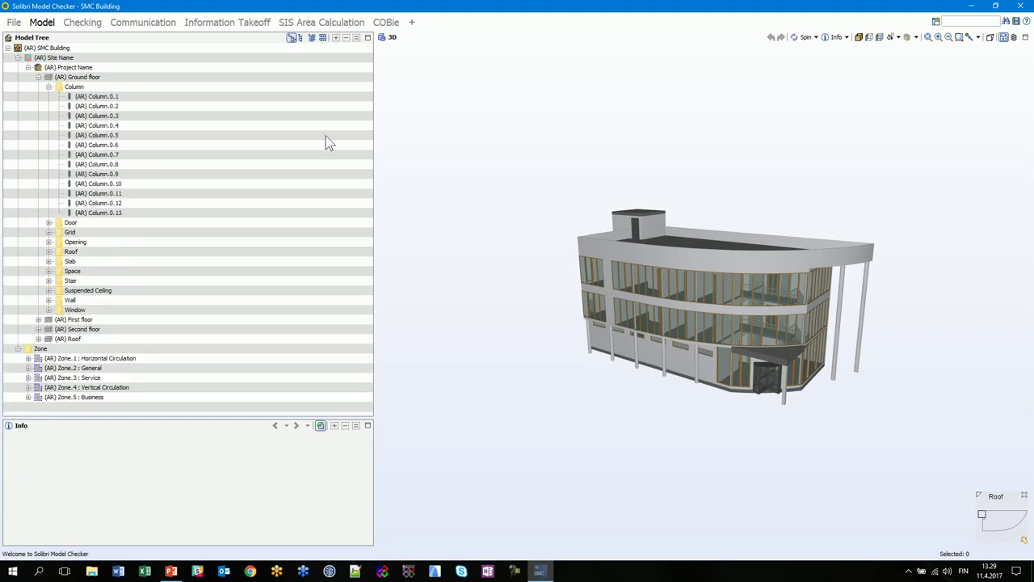
pyautogui.click(98, 97)
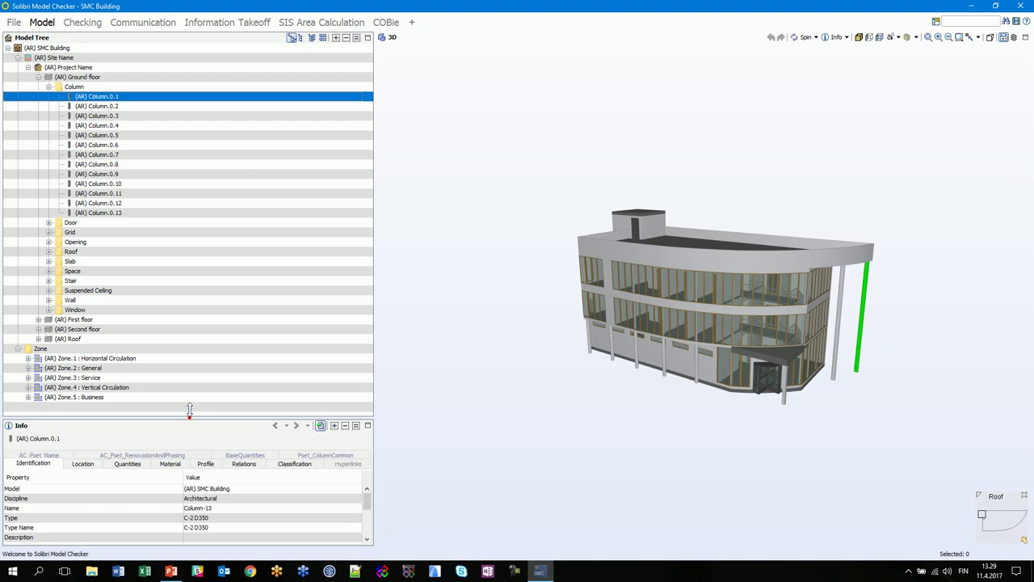
pyautogui.moveTo(189, 414); pyautogui.dragTo(189, 390)
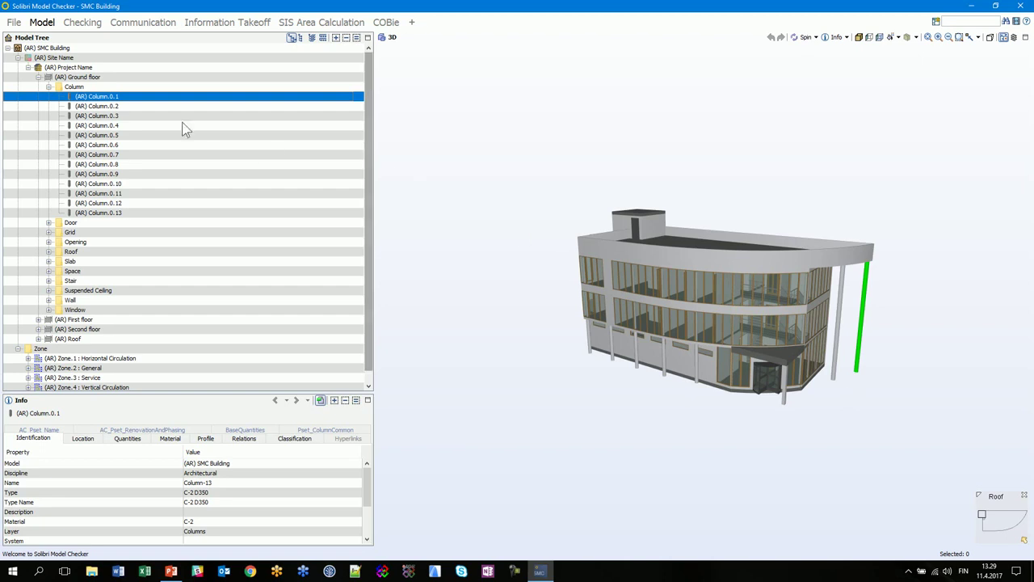
pyautogui.doubleClick(105, 103)
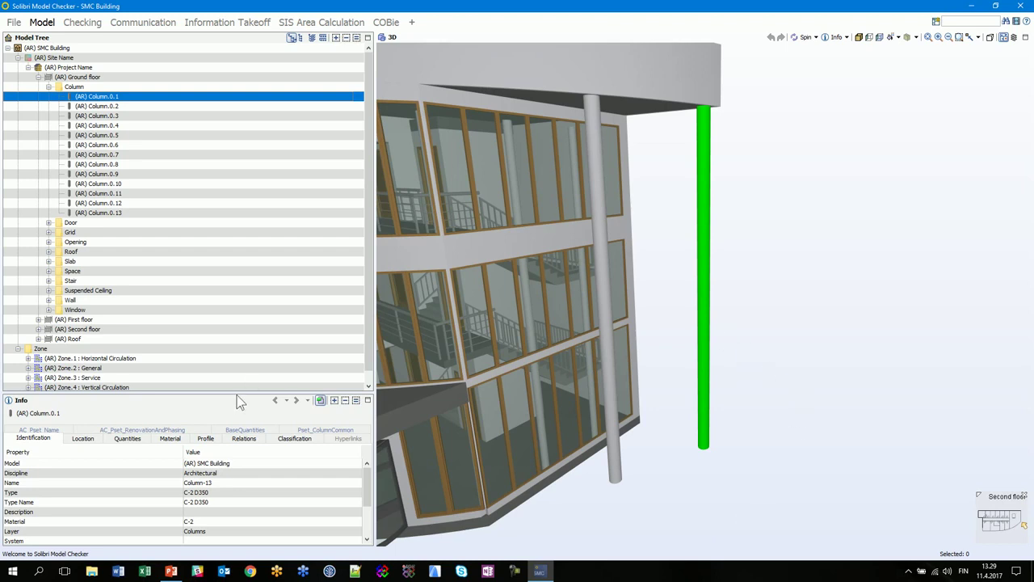
pyautogui.moveTo(236, 391); pyautogui.dragTo(235, 339)
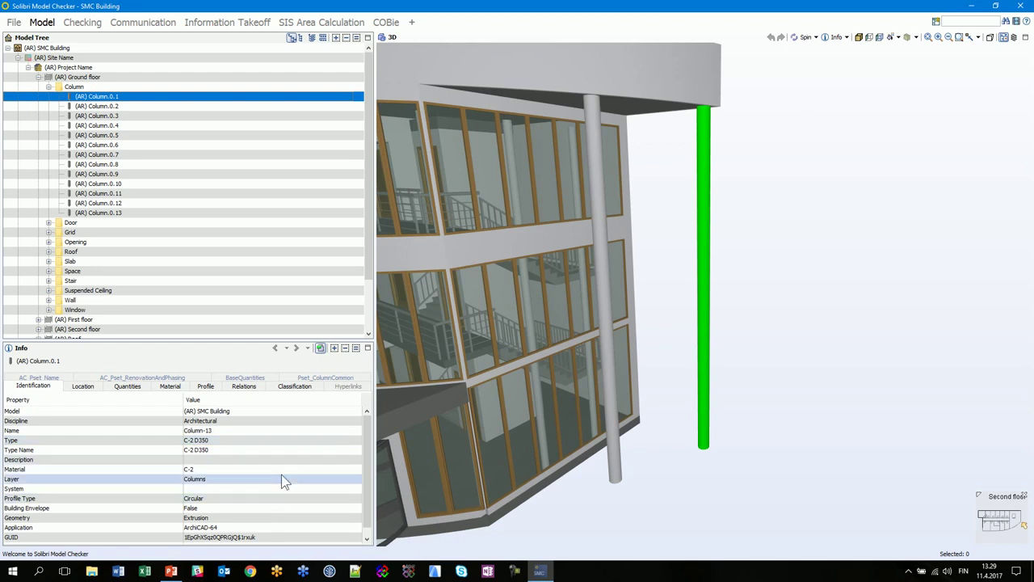
# Inspect the SMC Building model's IFC file schema and IFC file name information.
pyautogui.click(63, 48)
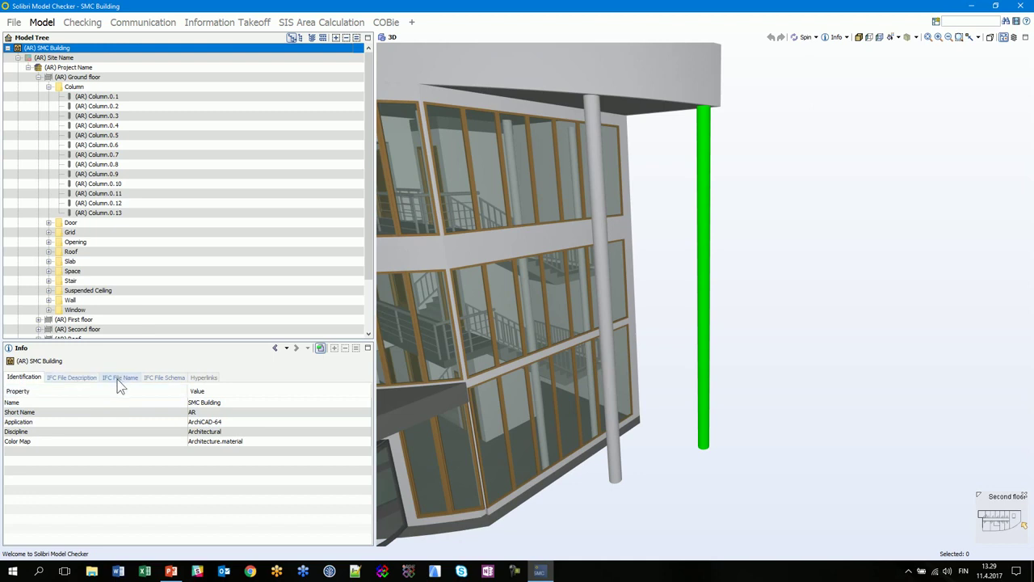
pyautogui.click(159, 378)
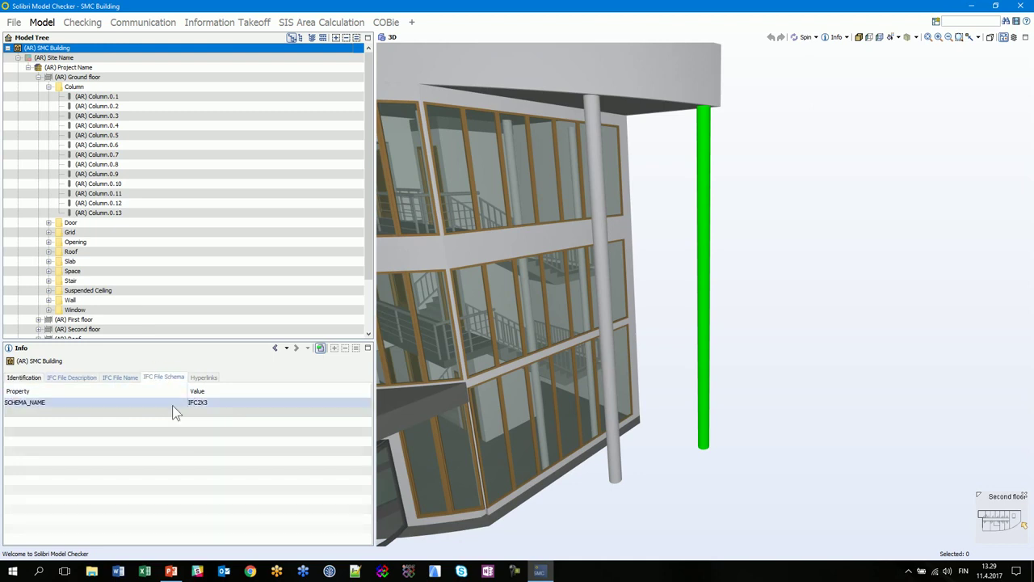
pyautogui.click(192, 403)
pyautogui.click(120, 377)
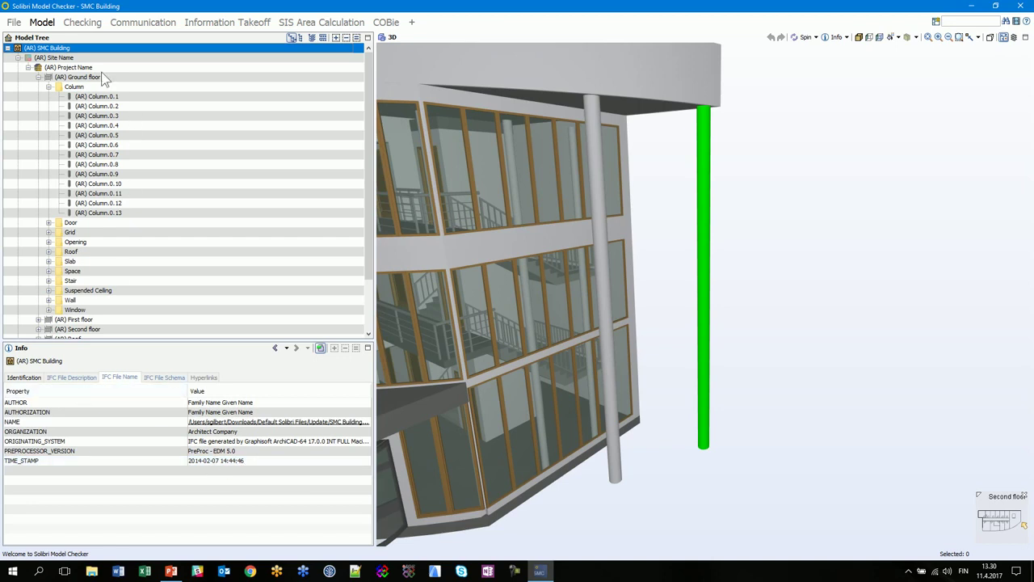
# Review the site's identification, location and containment relations, and the relations of the building and its ground floor.
pyautogui.click(65, 58)
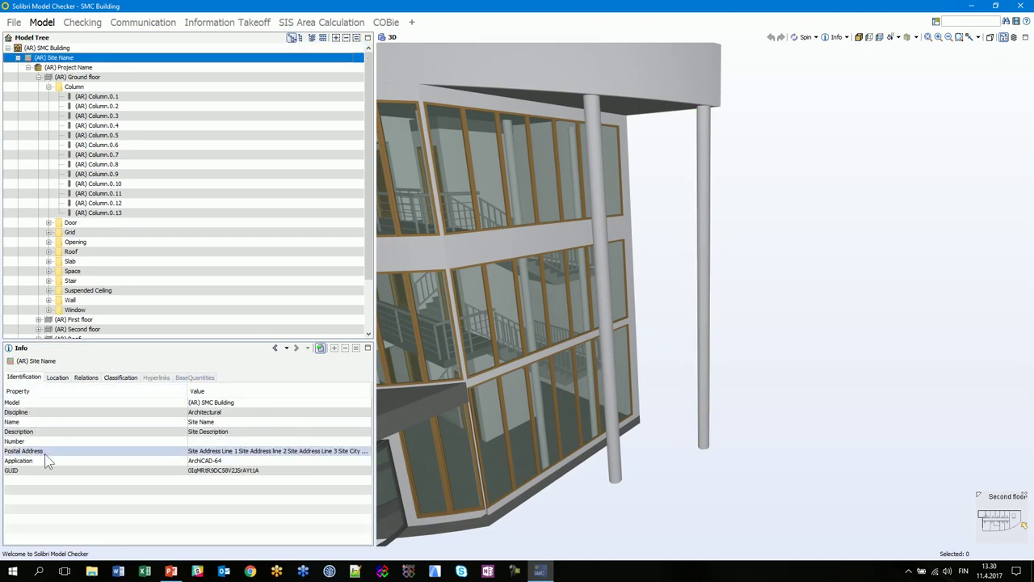
pyautogui.click(61, 380)
pyautogui.click(91, 378)
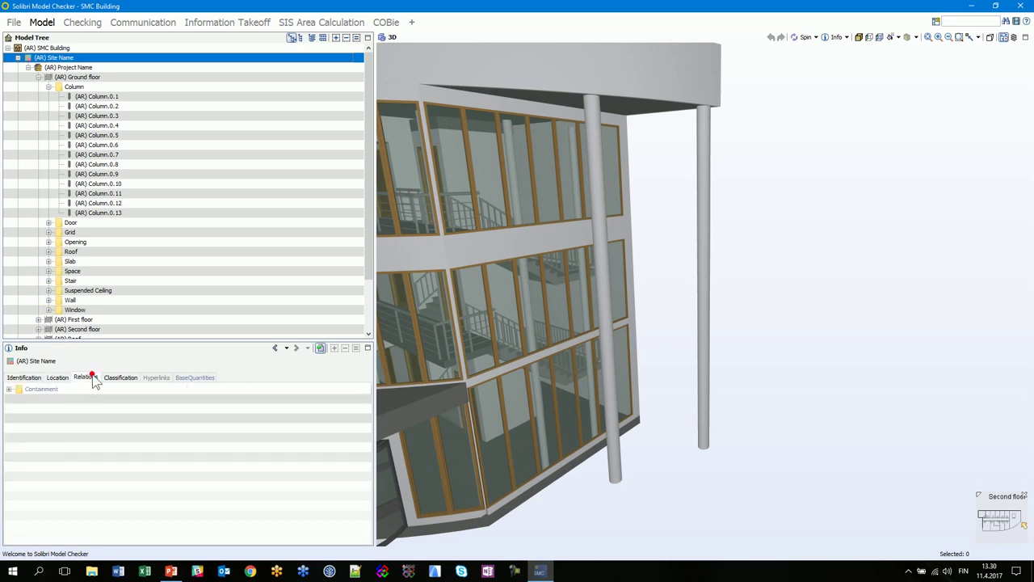
pyautogui.click(8, 389)
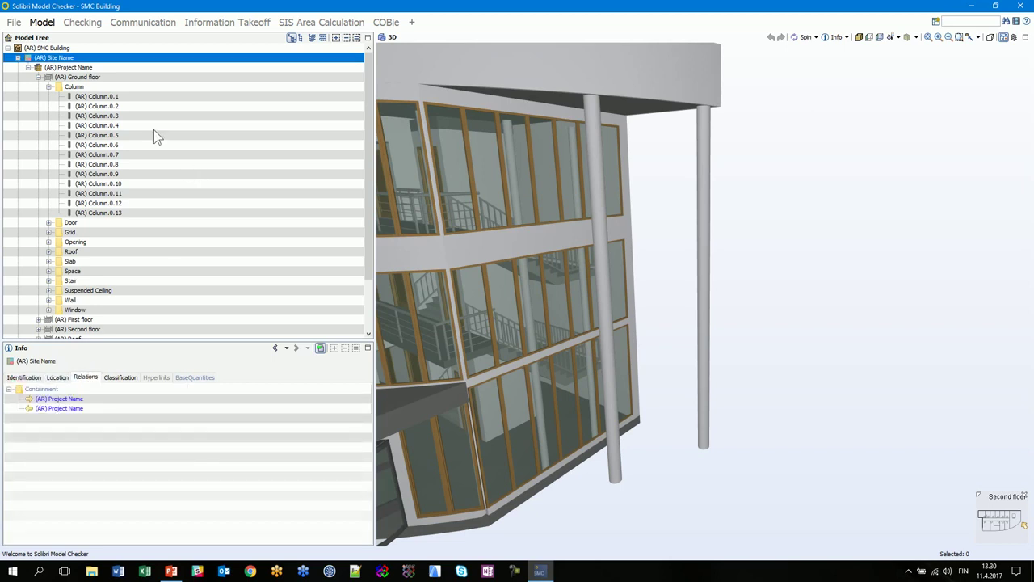
pyautogui.click(77, 68)
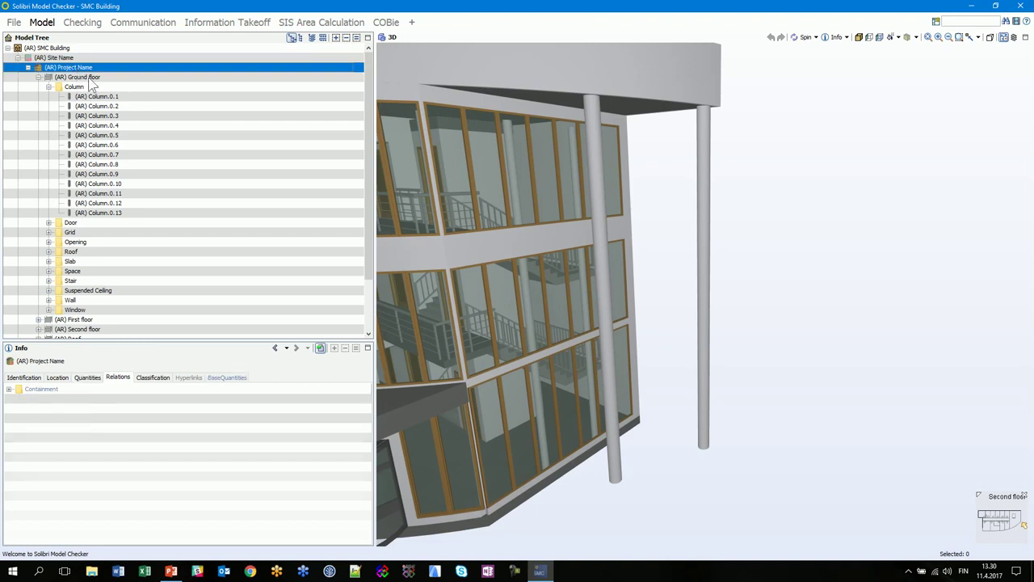
pyautogui.click(84, 77)
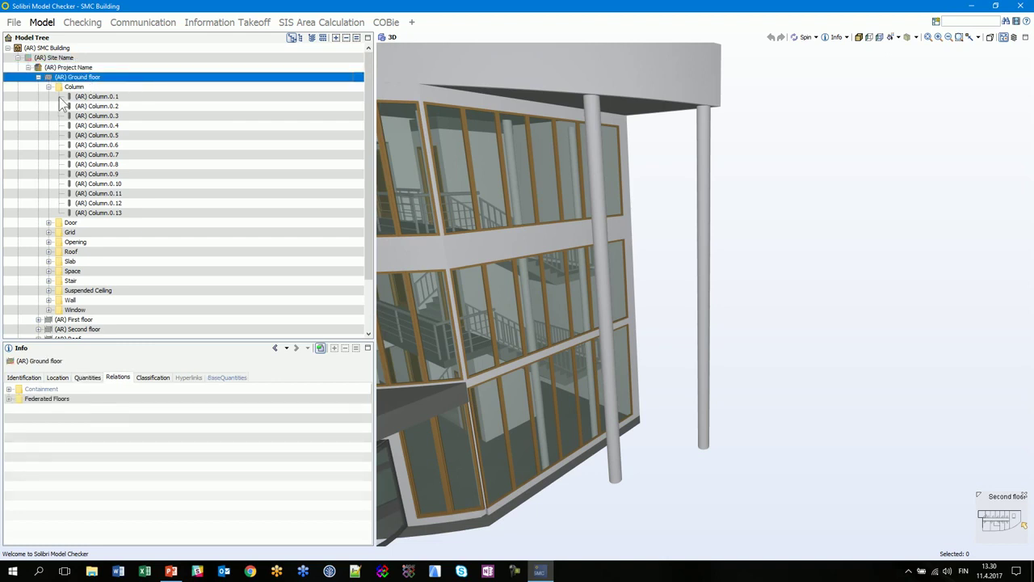
# Review Column.0.1's identification, location, quantities, material, relations and classification.
pyautogui.click(80, 96)
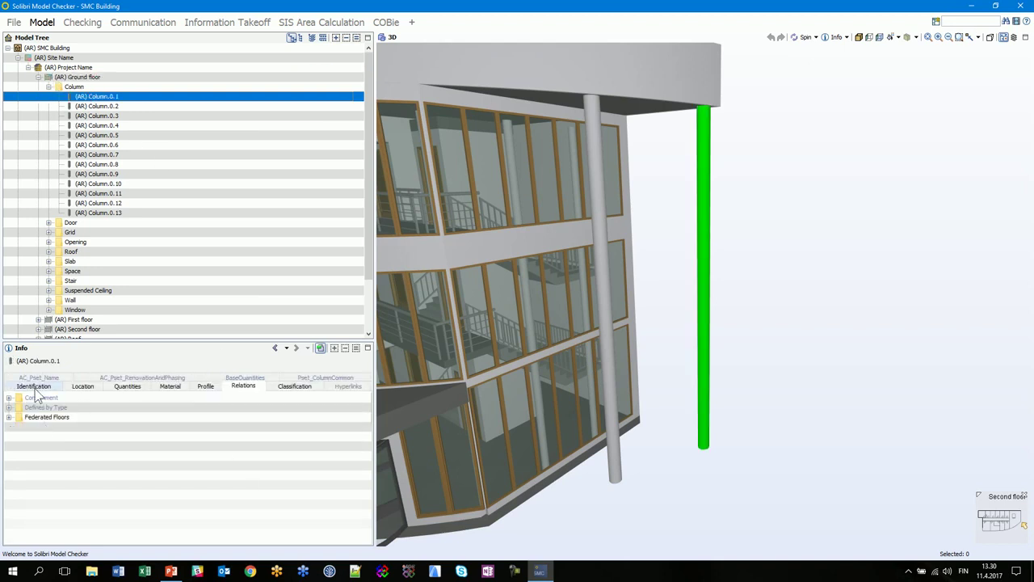
pyautogui.click(224, 338)
pyautogui.moveTo(225, 333); pyautogui.dragTo(224, 326)
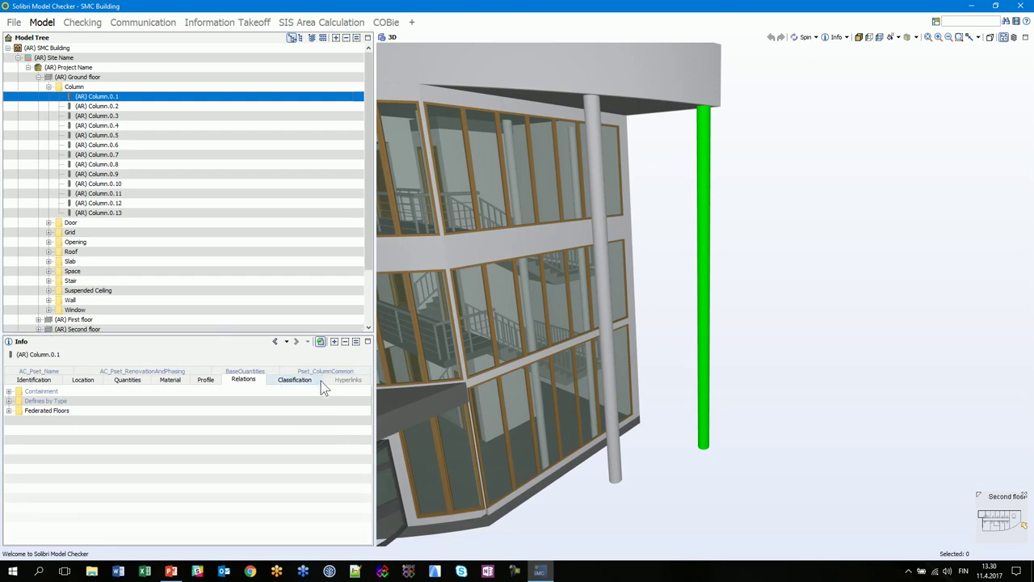
pyautogui.click(44, 381)
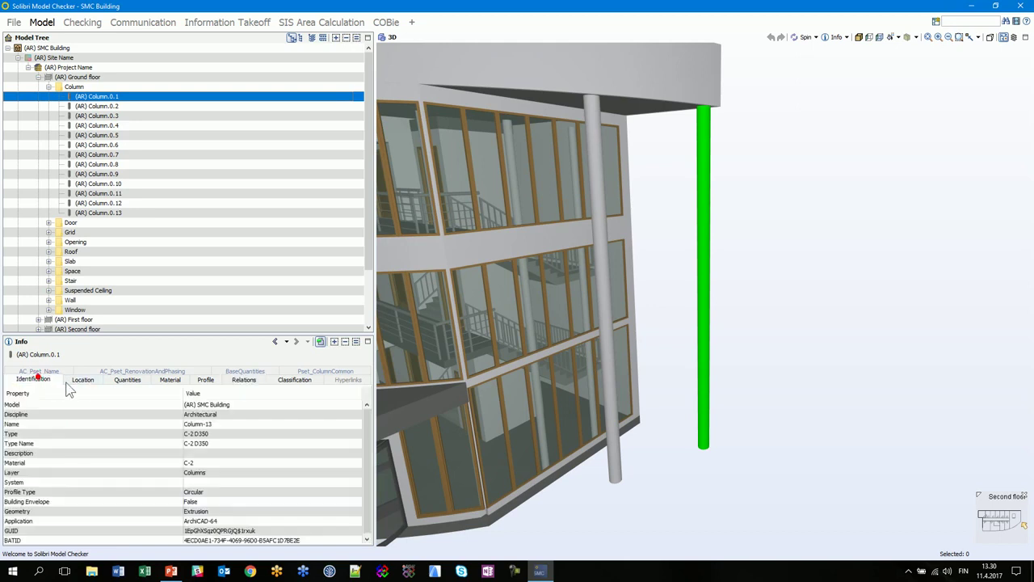
pyautogui.click(81, 382)
pyautogui.click(120, 381)
pyautogui.click(174, 383)
pyautogui.click(244, 383)
pyautogui.click(294, 380)
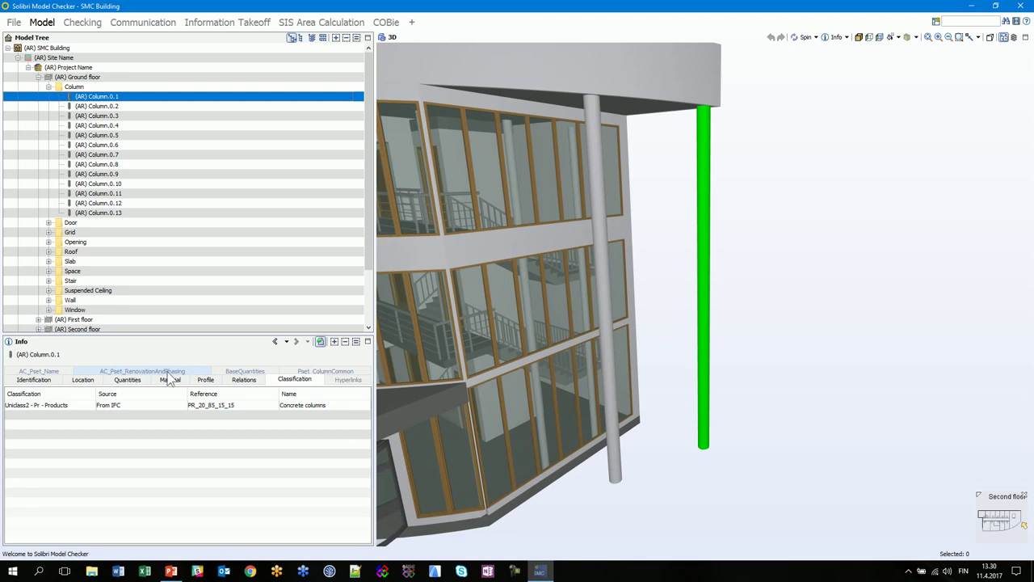
# Examine Column.0.1's property sets from AC_Pset_Name to Pset_ColumnCommon, and return to its full identification list.
pyautogui.click(48, 372)
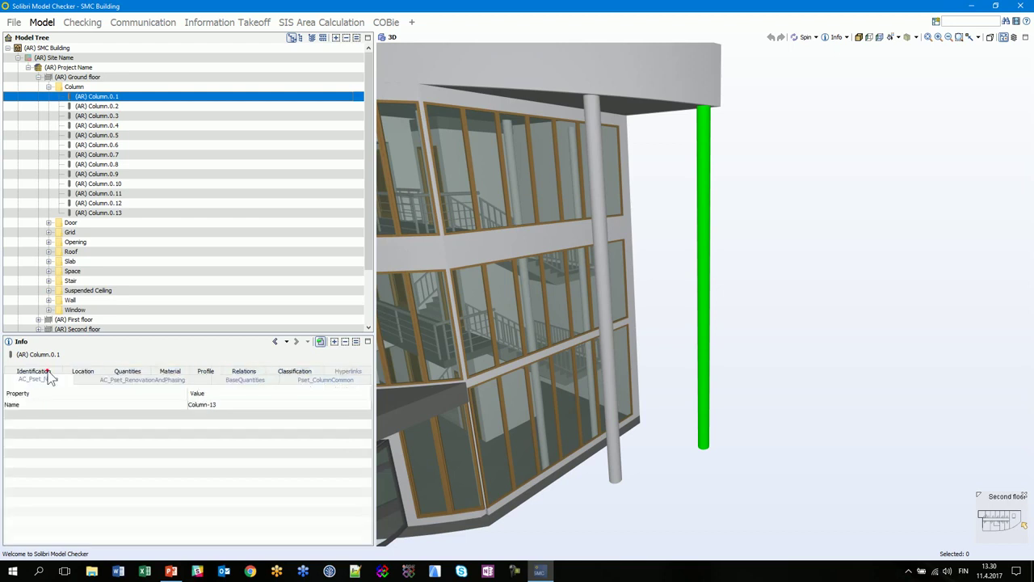
pyautogui.click(113, 379)
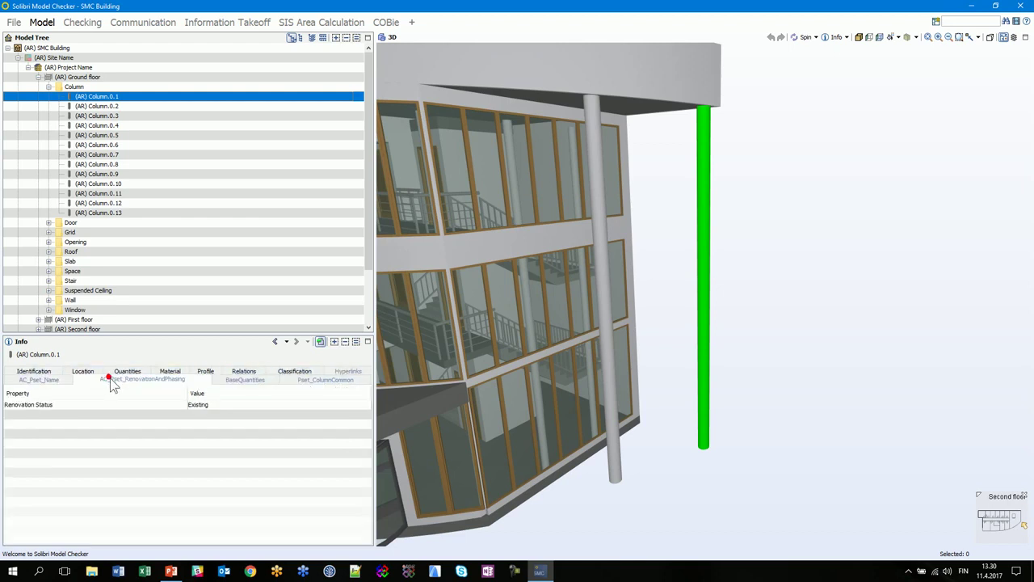
pyautogui.click(227, 380)
pyautogui.click(323, 380)
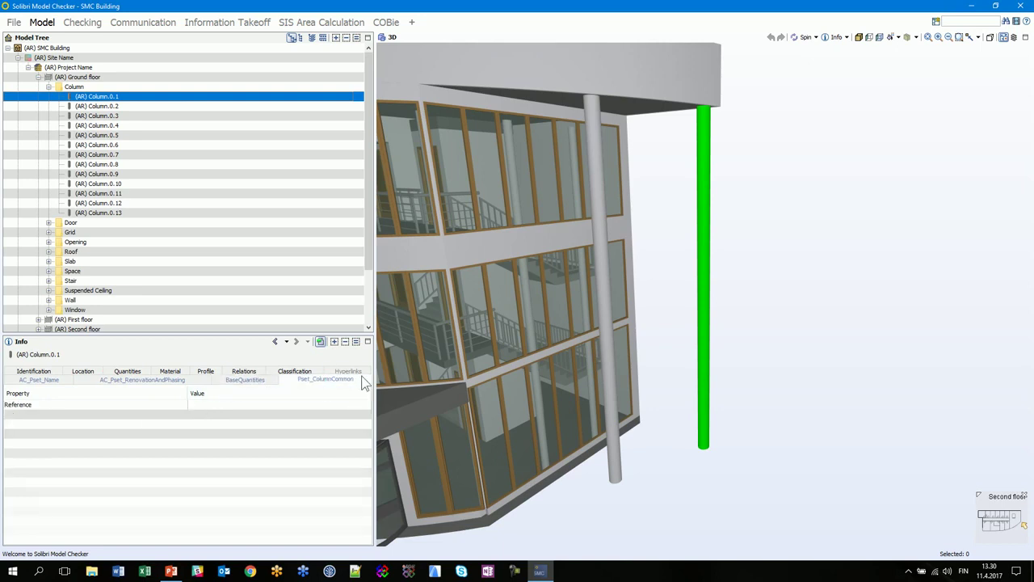
pyautogui.click(29, 372)
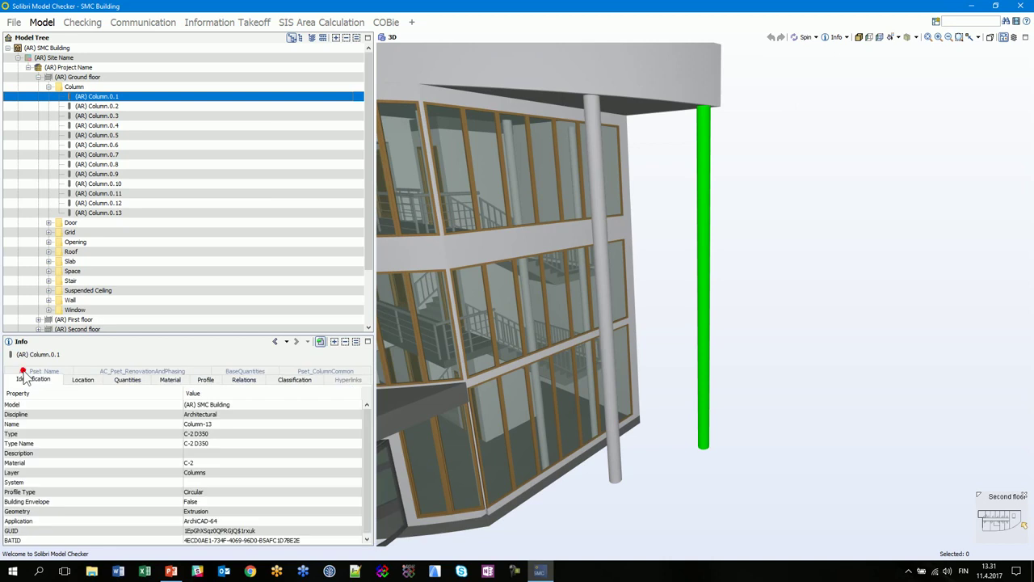
pyautogui.moveTo(182, 334); pyautogui.dragTo(184, 323)
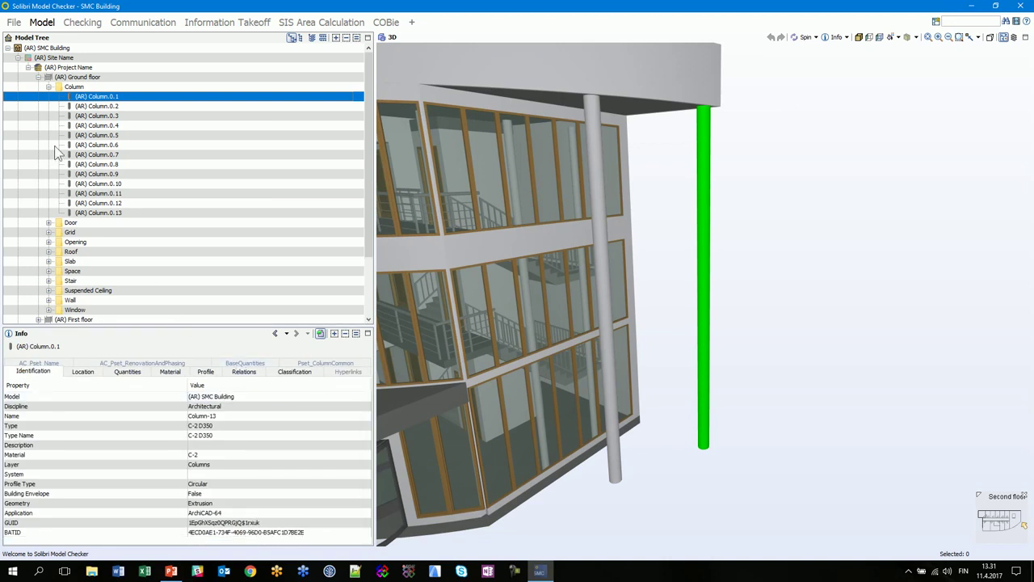
# Collapse the ground floor's columns and regroup the Model Tree by component type, by layer, and by floor.
pyautogui.click(49, 86)
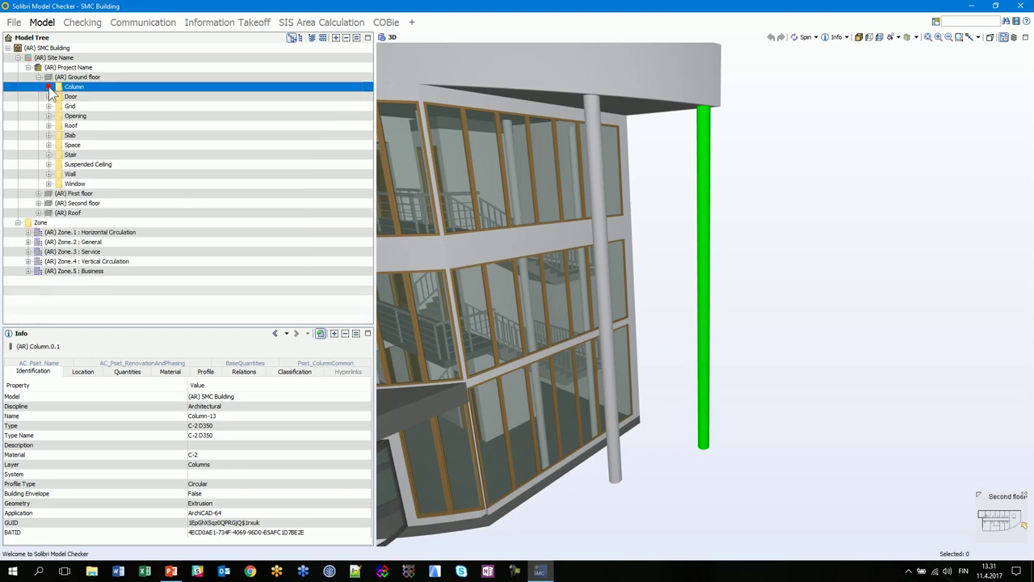
pyautogui.click(301, 39)
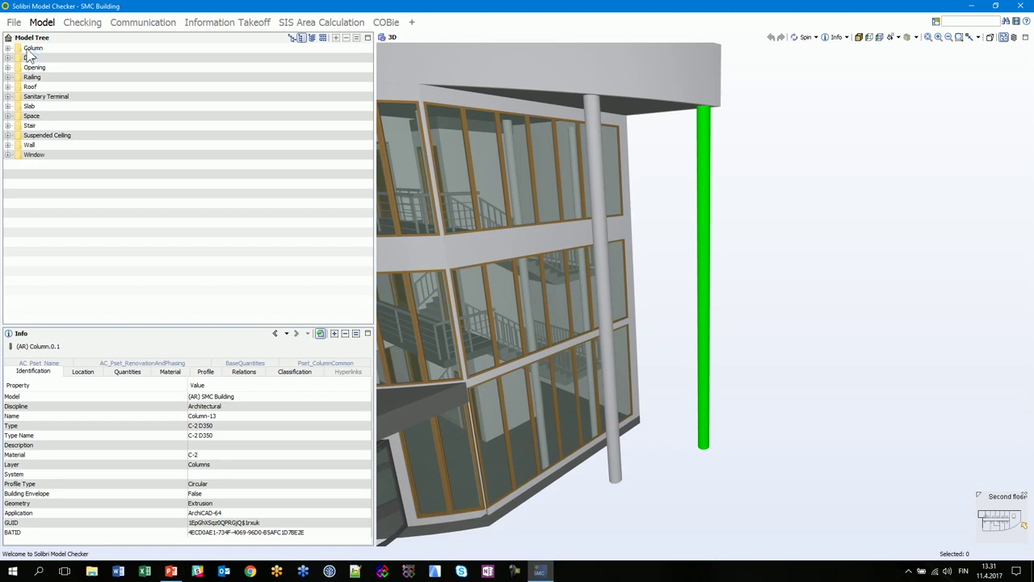
pyautogui.click(312, 39)
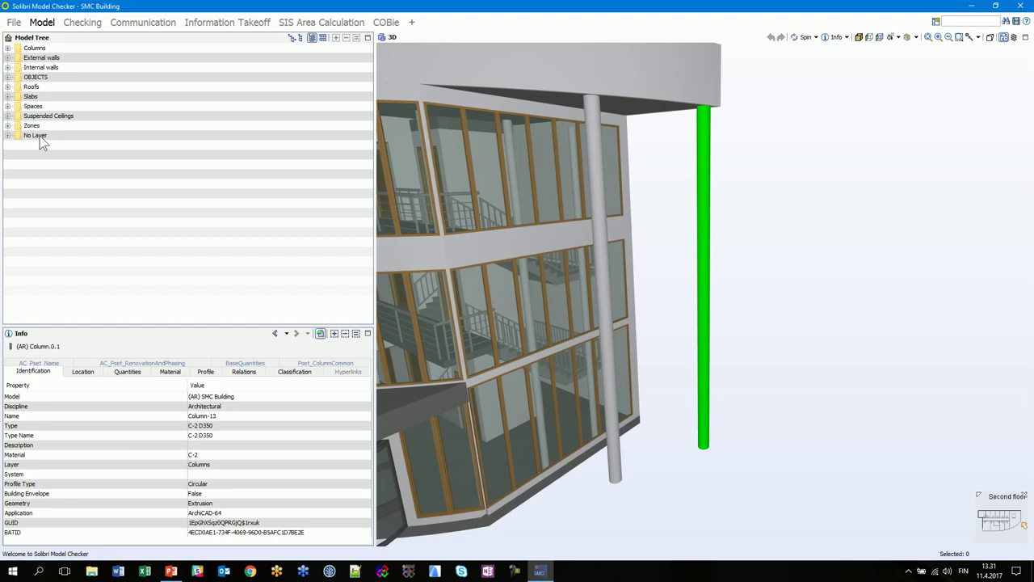
pyautogui.click(322, 38)
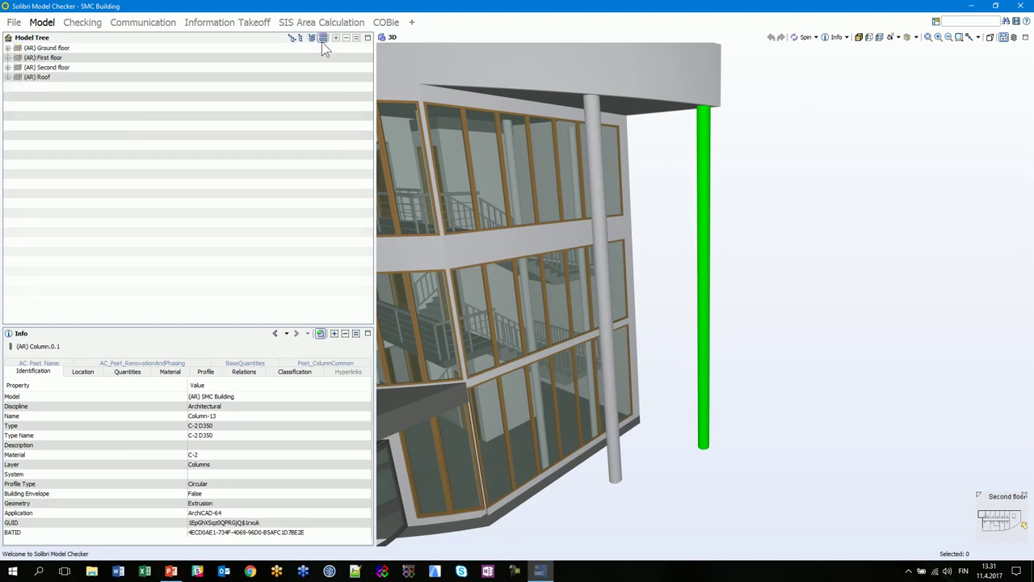
# Expand the ground floor in the floor grouping, select its Door group, and restore the site and building hierarchy.
pyautogui.click(8, 48)
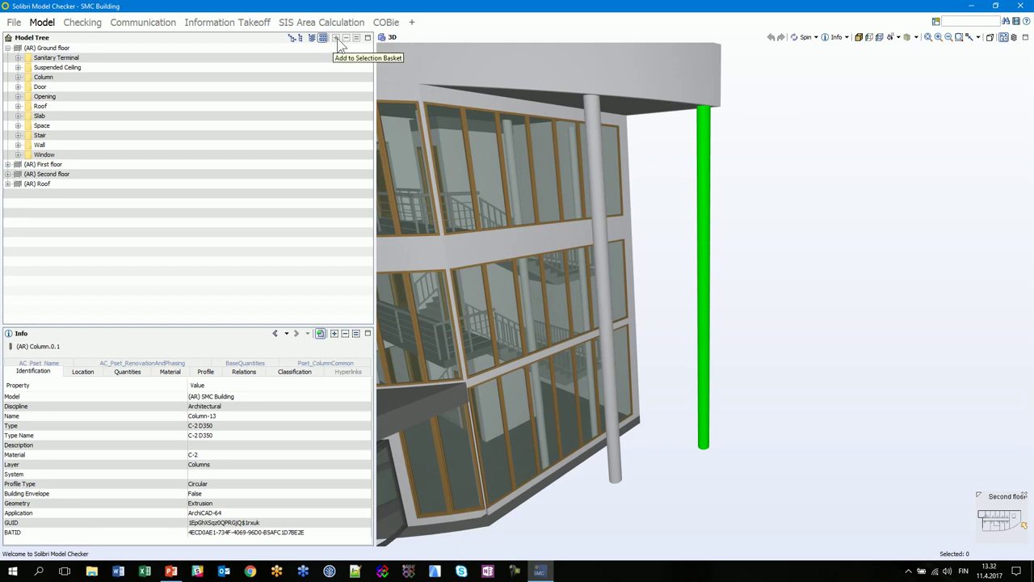
pyautogui.click(37, 88)
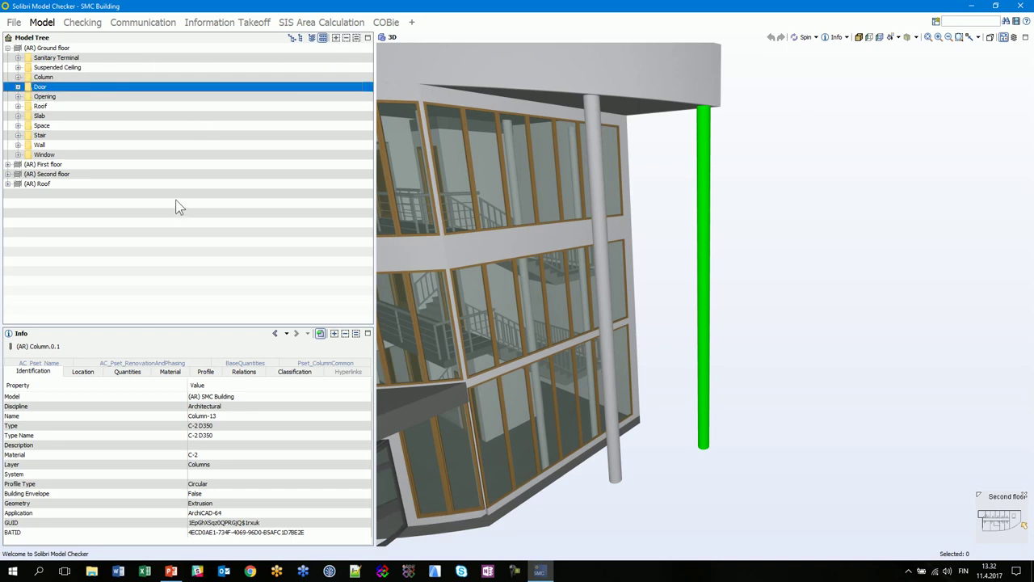
pyautogui.click(292, 38)
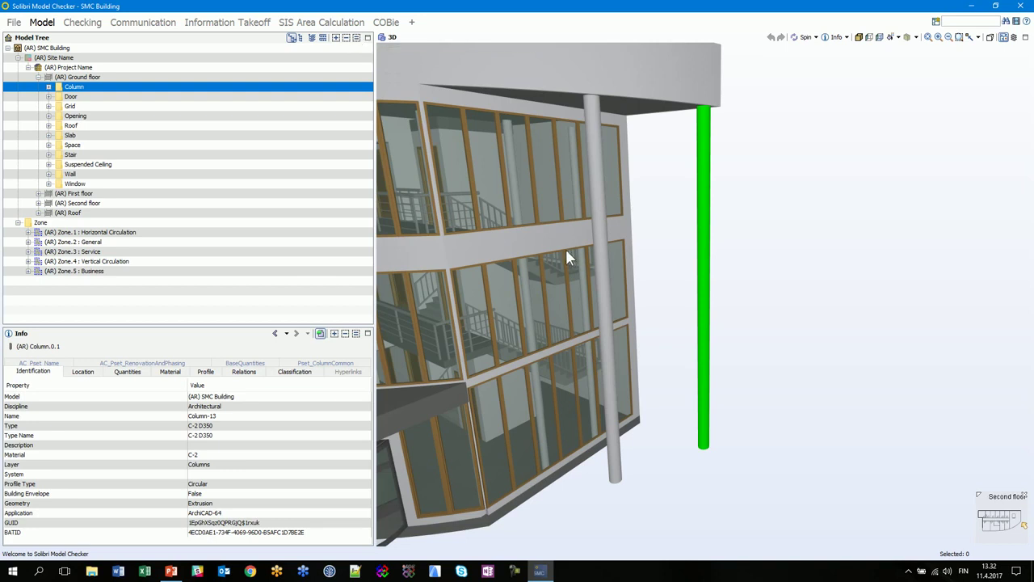
# Zoom out and spin the 3D view to show the whole building.
pyautogui.scroll(-5, 566, 249)
pyautogui.moveTo(791, 283); pyautogui.dragTo(891, 271)
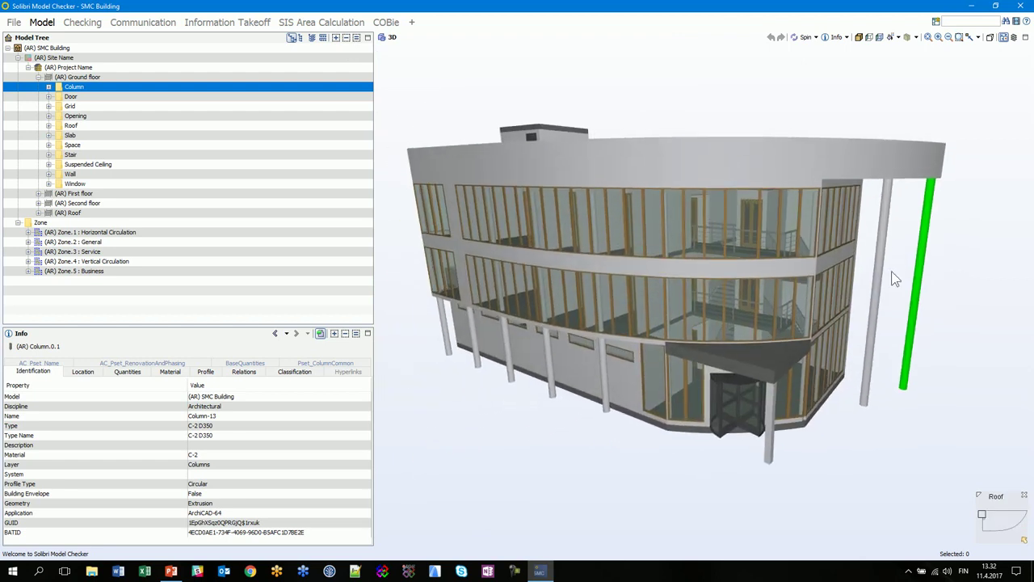
# Collapse the ground floor and its parent Project Name building in the Model Tree.
pyautogui.scroll(3, 884, 278)
pyautogui.scroll(-1, 743, 284)
pyautogui.moveTo(743, 286); pyautogui.dragTo(832, 298)
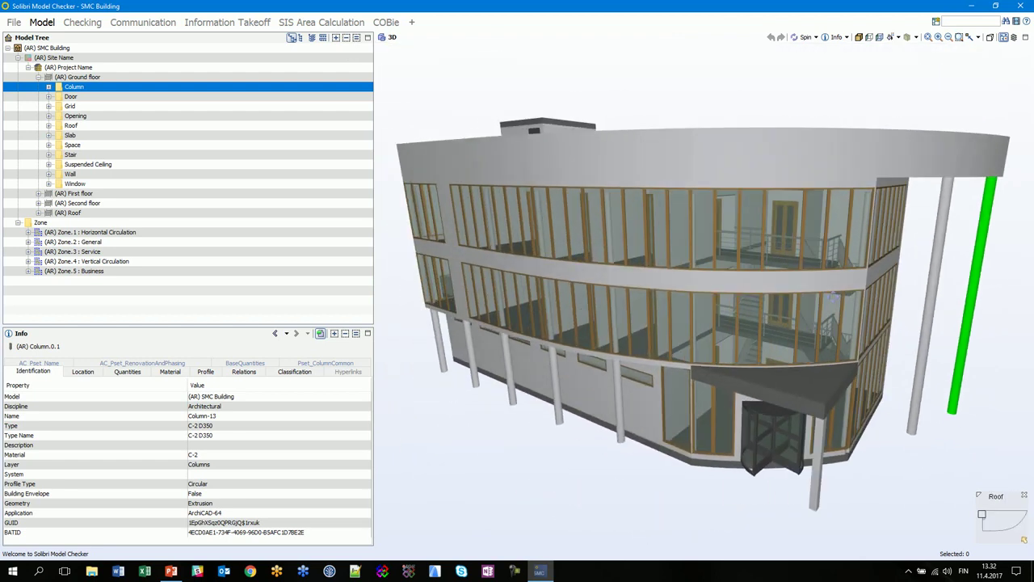
pyautogui.scroll(1, 833, 296)
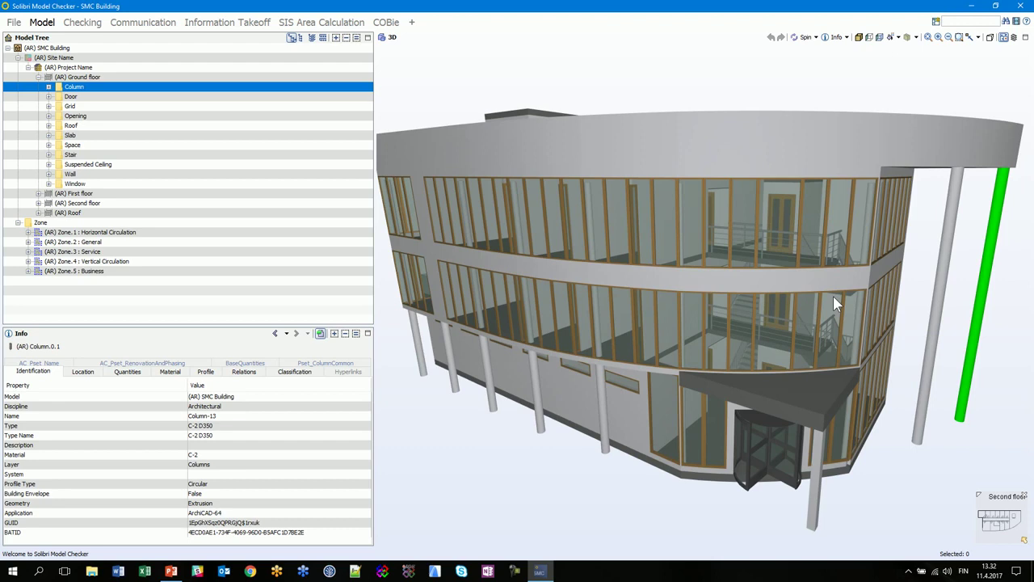
pyautogui.moveTo(829, 295)
pyautogui.click(38, 77)
pyautogui.click(28, 68)
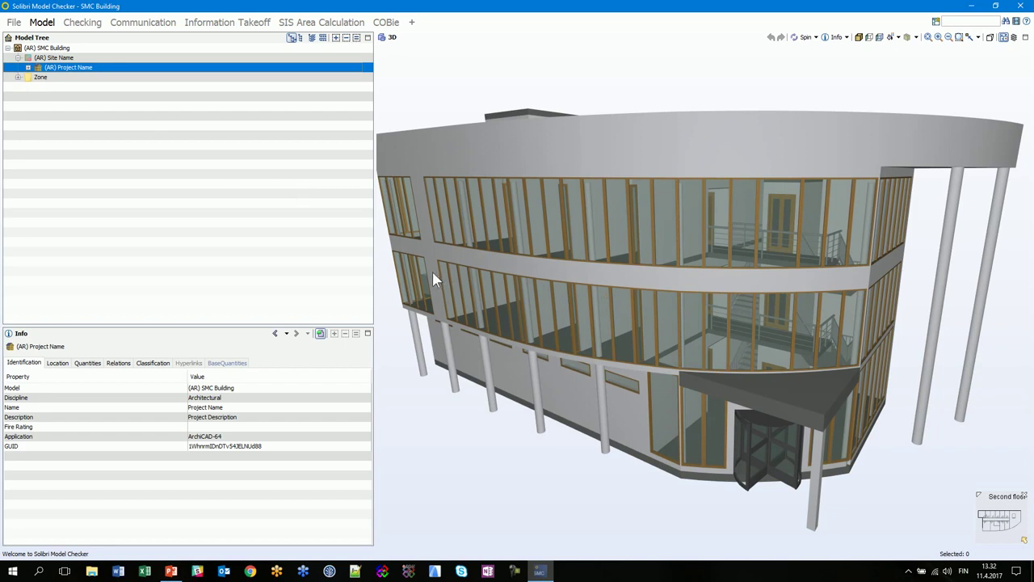
# Add the SMC Building Structural IFC model to the open SMC Building model.
pyautogui.moveTo(433, 275)
pyautogui.rightClick(96, 99)
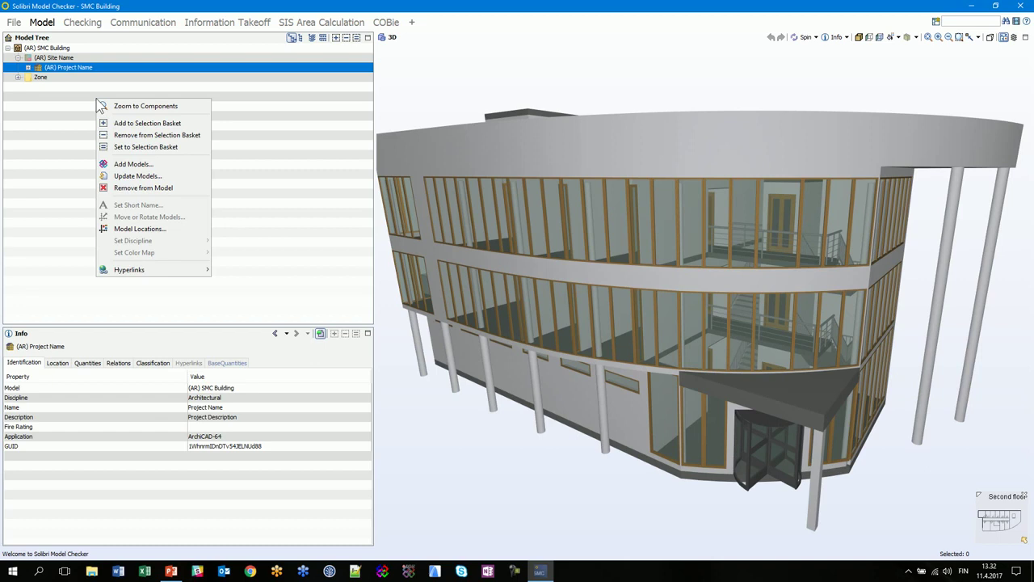
pyautogui.click(120, 165)
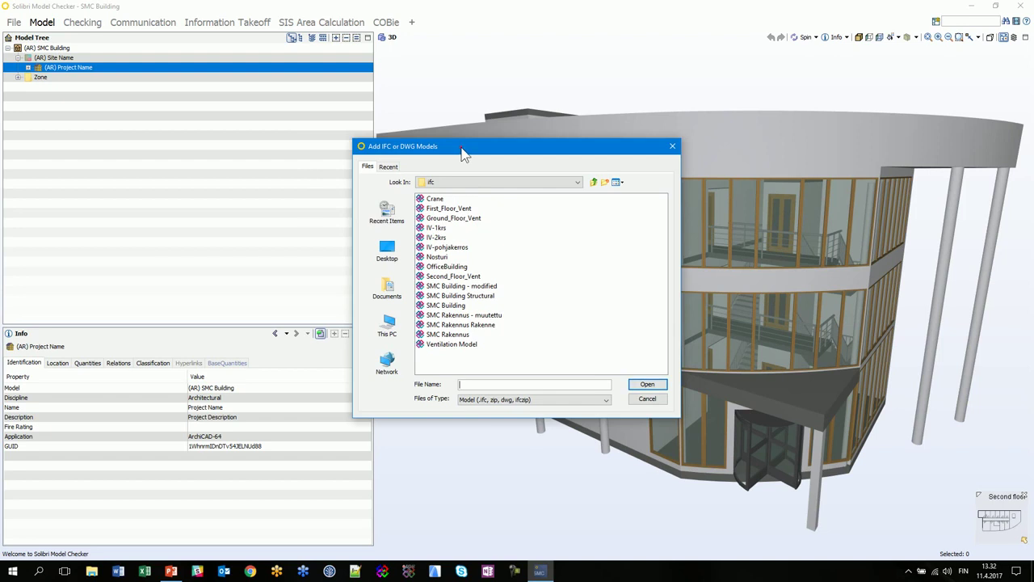
pyautogui.moveTo(465, 154); pyautogui.dragTo(428, 126)
pyautogui.click(448, 273)
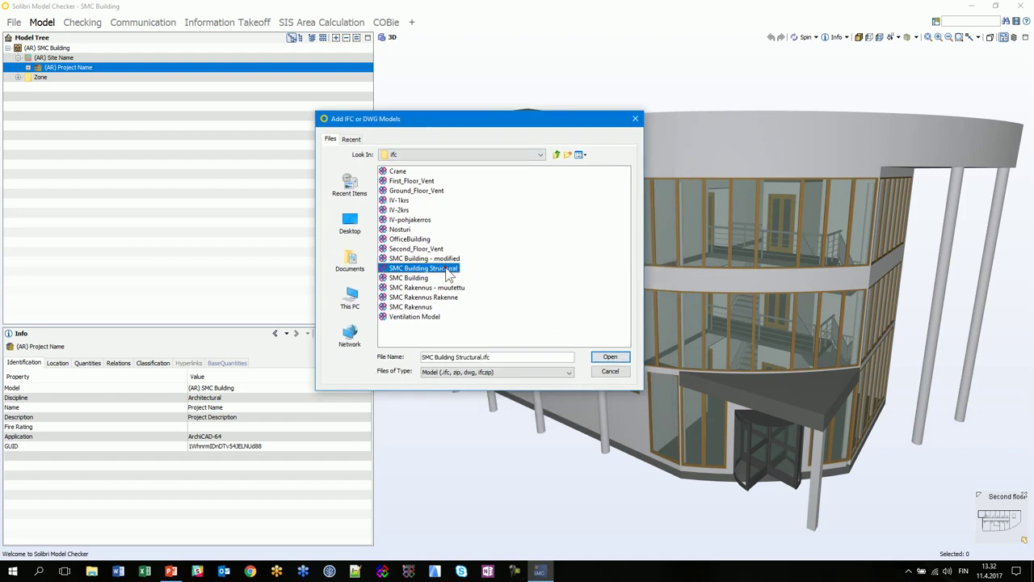
pyautogui.click(612, 360)
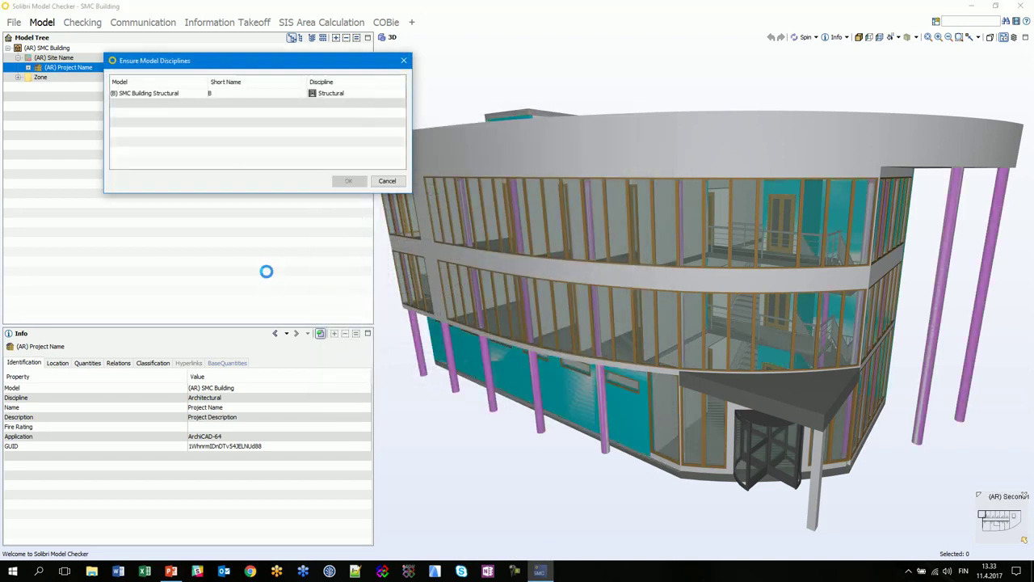
# Set the structural model's short name to SR and accept Structural as its discipline.
pyautogui.moveTo(238, 65); pyautogui.dragTo(254, 117)
pyautogui.doubleClick(260, 146)
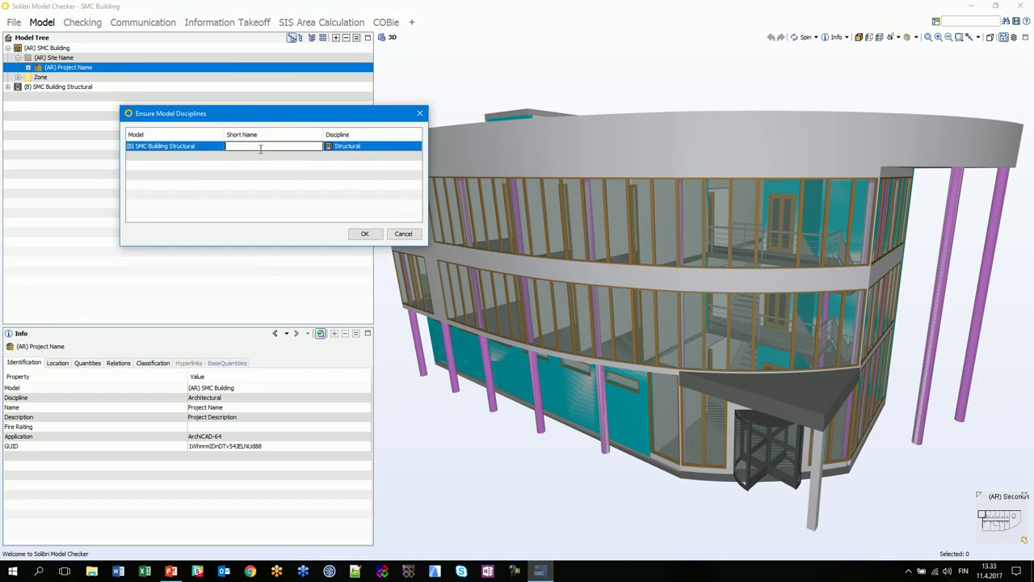
pyautogui.click(365, 234)
# Expand the SMC Building Structural model to the component groups of its floor 1.
pyautogui.click(7, 87)
pyautogui.click(28, 106)
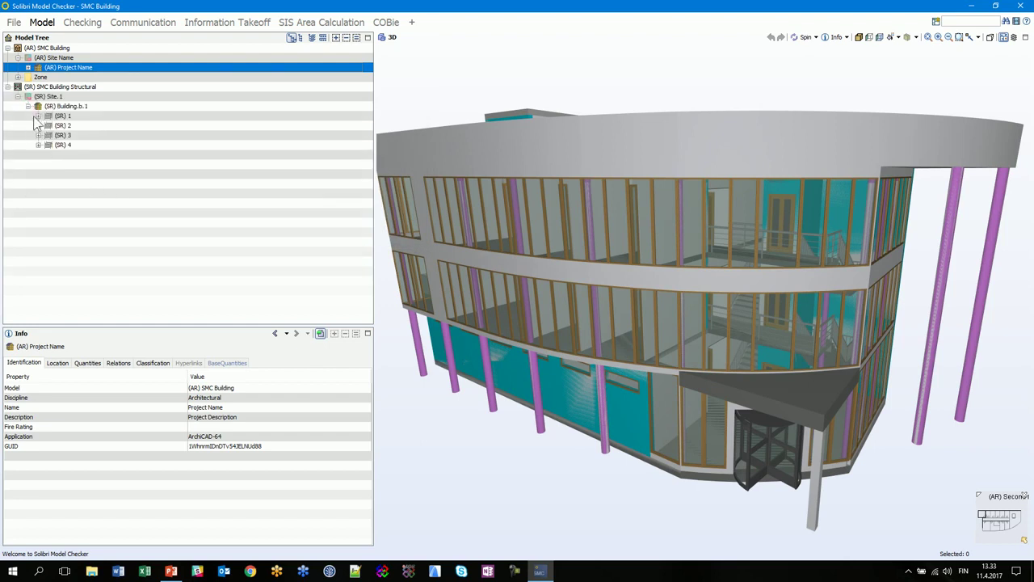
pyautogui.click(38, 115)
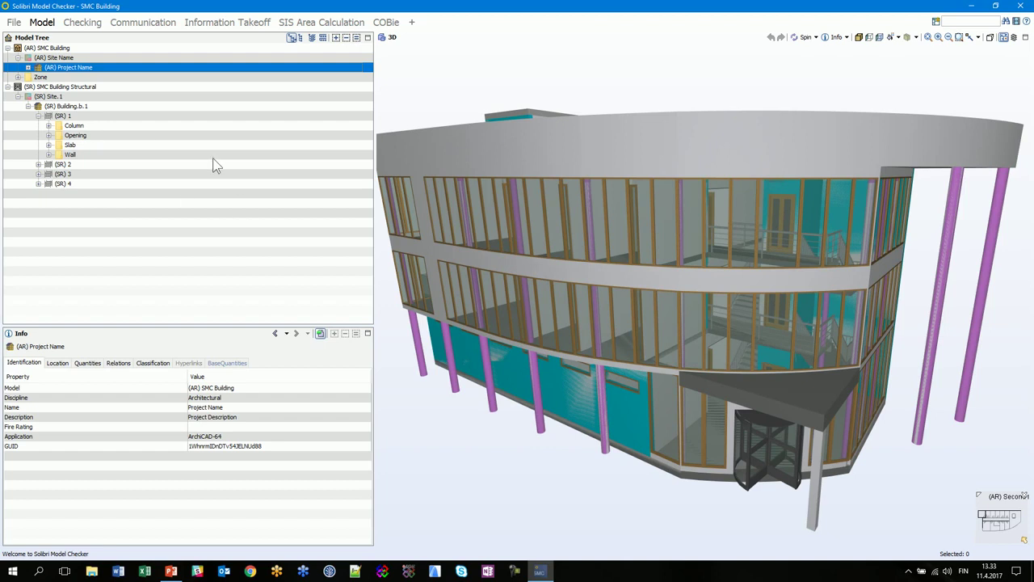
# Add the First_Floor_Vent, Ground_Floor_Vent and Second_Floor_Vent IFC models together.
pyautogui.rightClick(113, 219)
pyautogui.click(152, 284)
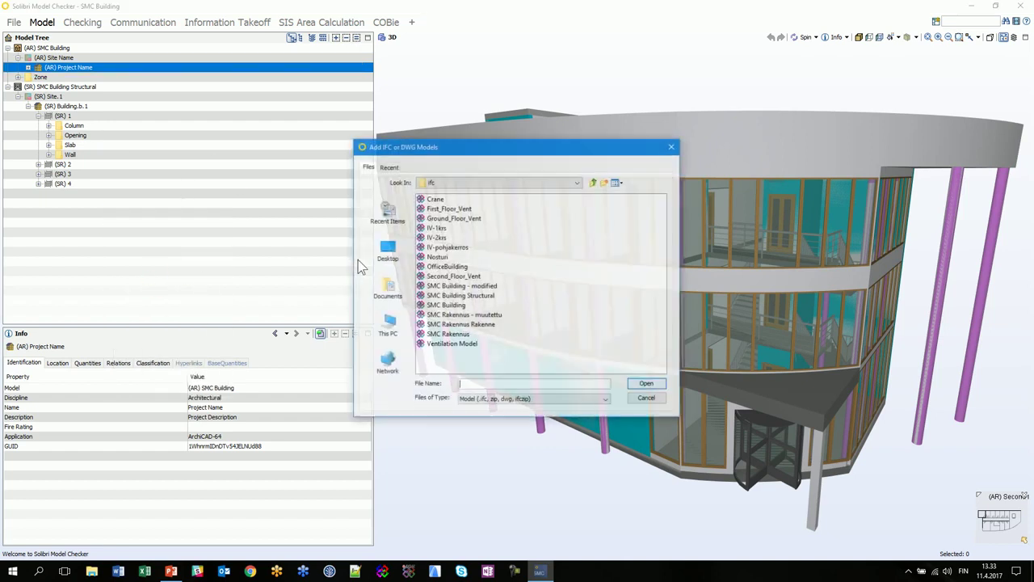
pyautogui.click(454, 208)
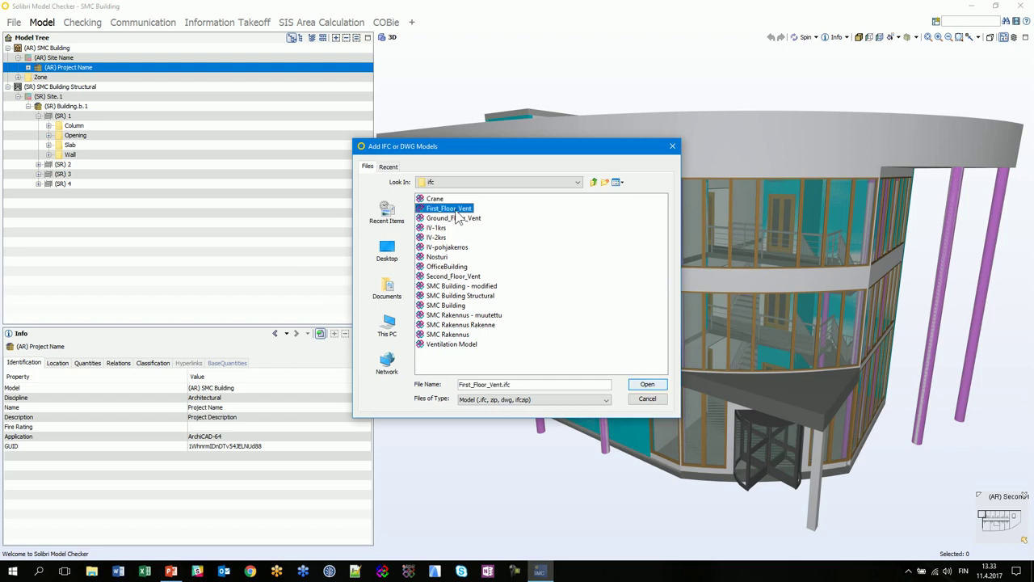
pyautogui.keyDown('ctrl'); pyautogui.click(457, 218); pyautogui.keyUp('ctrl')
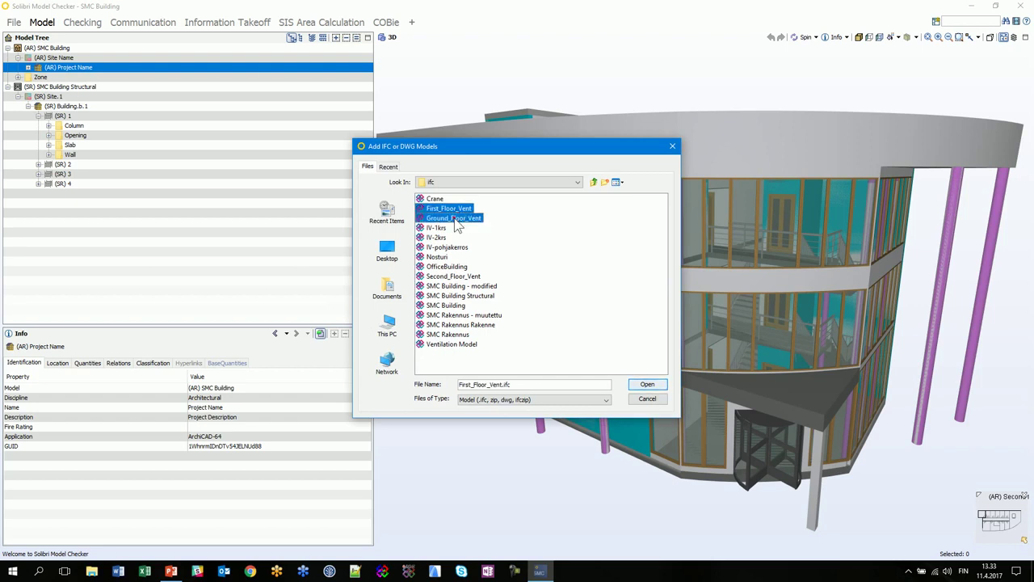
pyautogui.keyDown('ctrl'); pyautogui.click(471, 276); pyautogui.keyUp('ctrl')
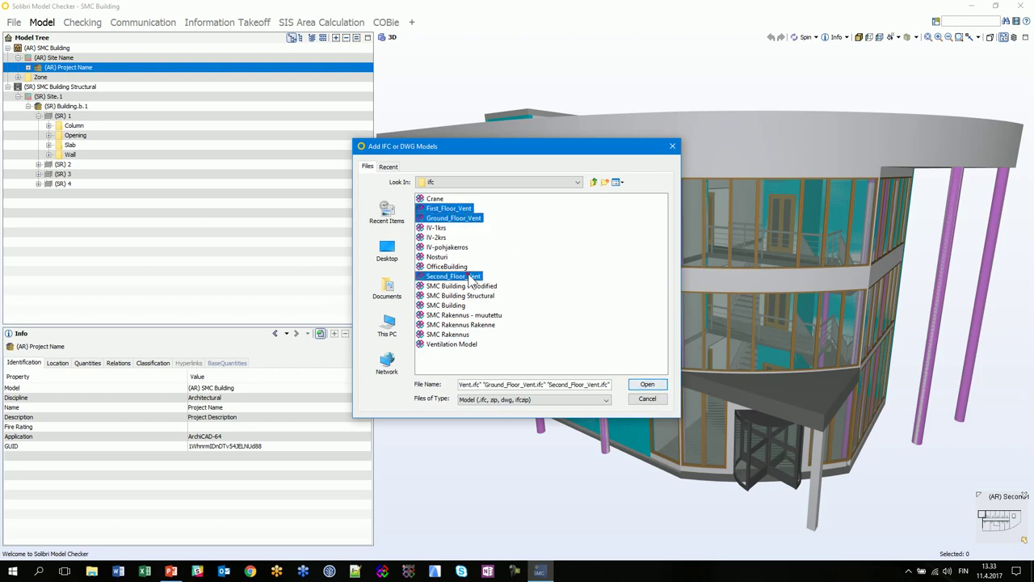
pyautogui.click(647, 384)
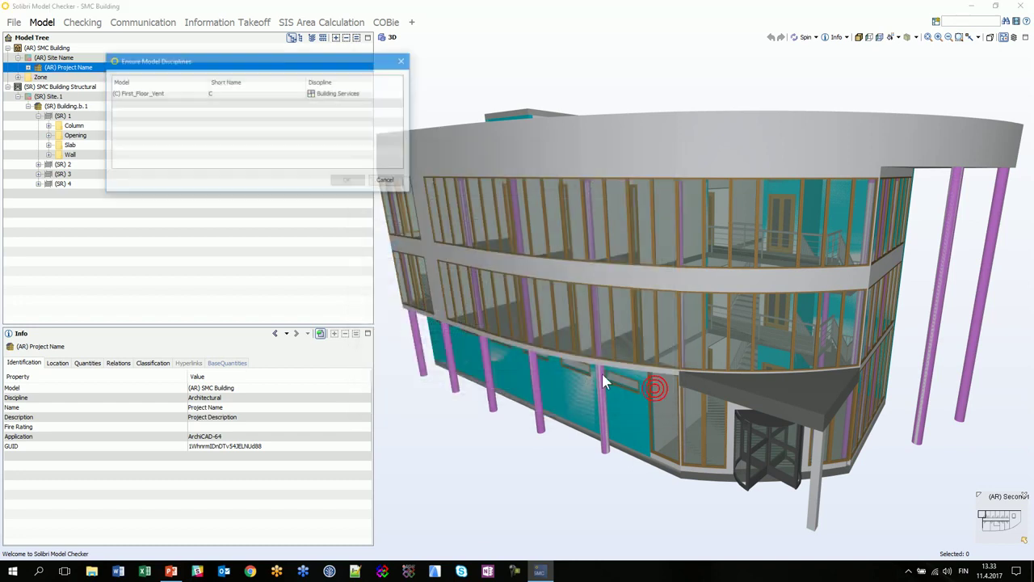
# Set the ventilation models' short names to 1 for First_Floor_Vent, 0 for Ground_Floor_Vent and 2 for Second_Floor_Vent.
pyautogui.doubleClick(230, 94)
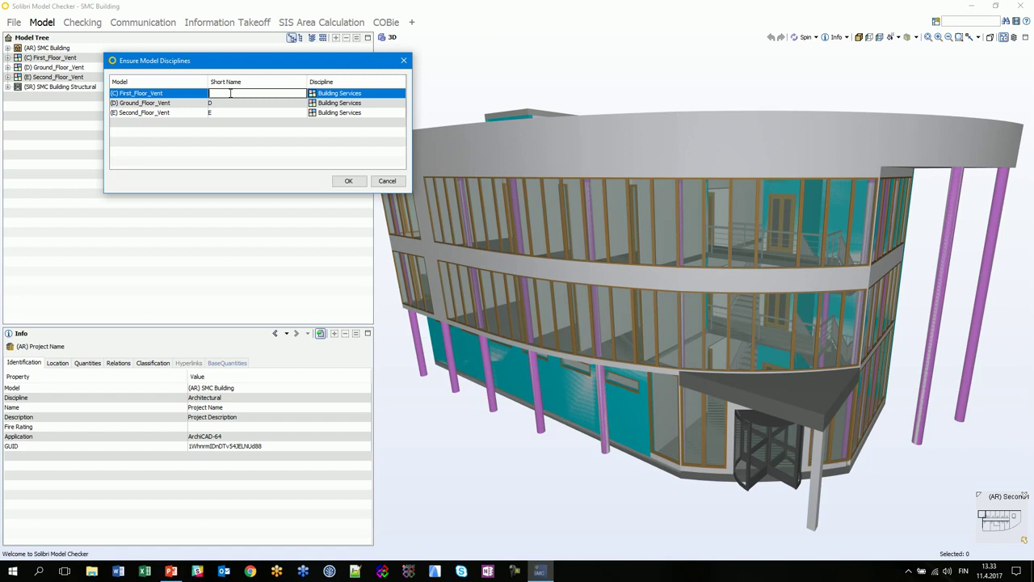
pyautogui.write('1')
pyautogui.click(229, 103)
pyautogui.click(229, 103)
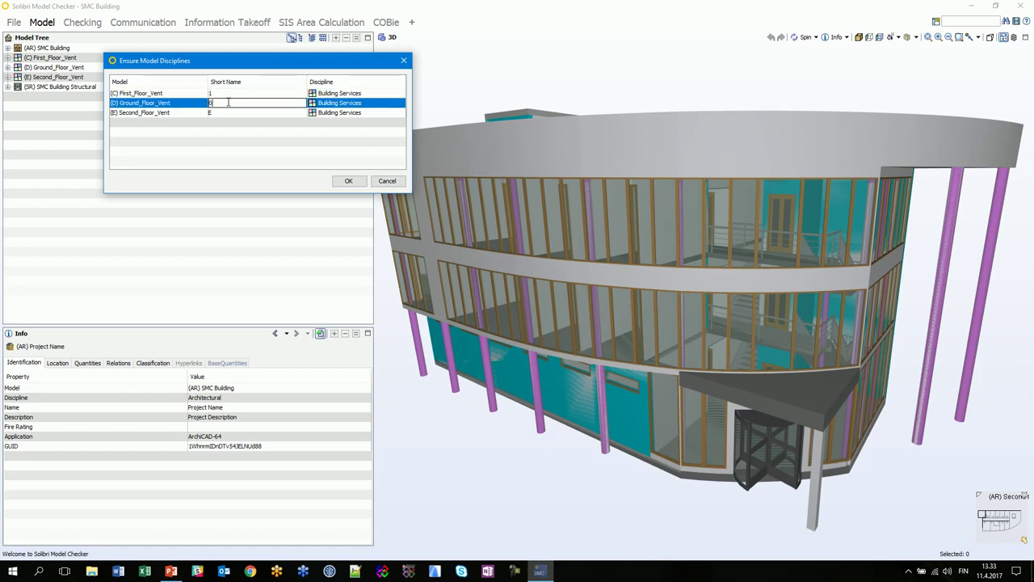
pyautogui.click(225, 112)
pyautogui.click(225, 112)
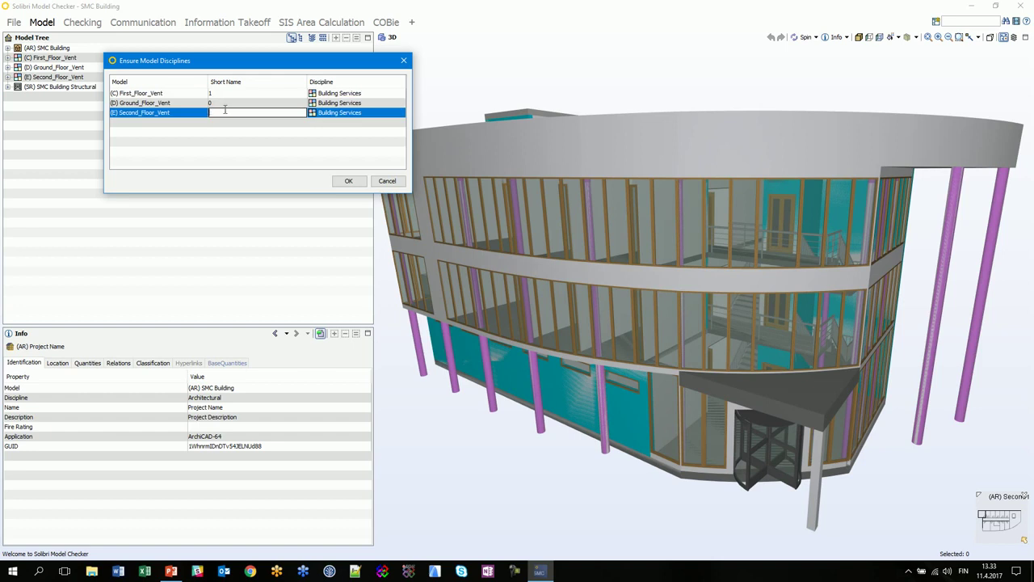
pyautogui.click(348, 181)
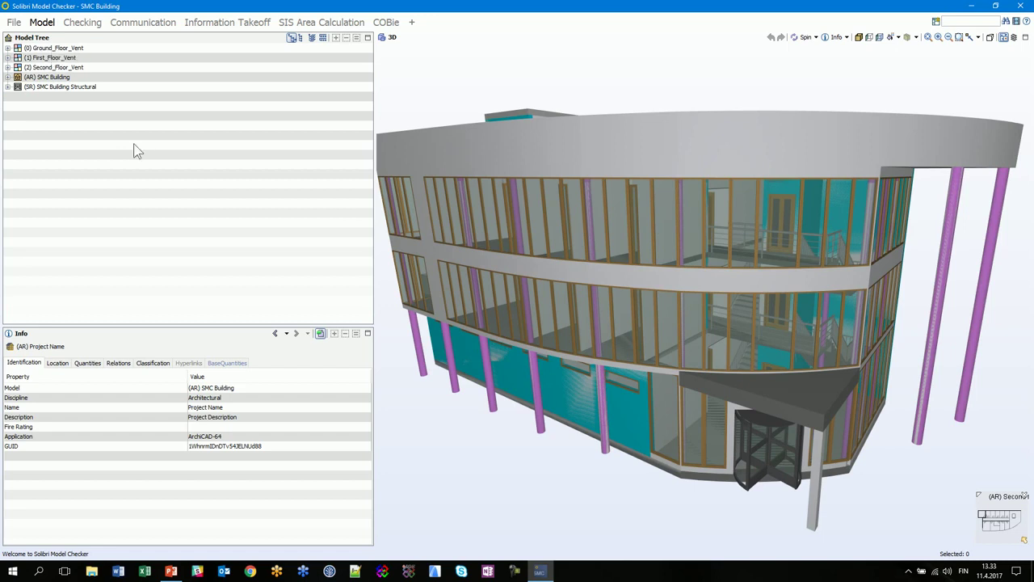
# Set the discipline of the First_Floor_Vent model to Ventilation.
pyautogui.click(53, 60)
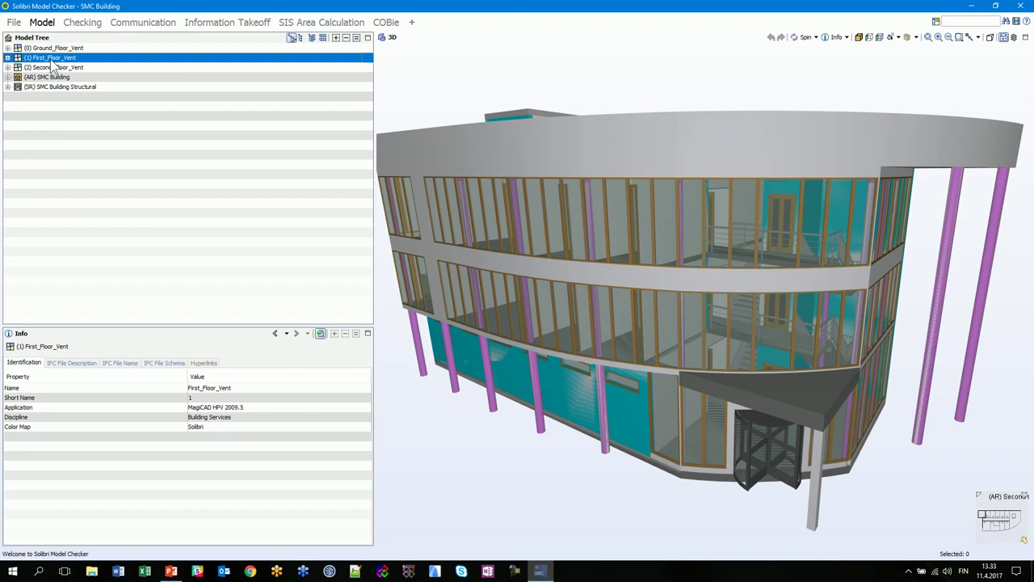
pyautogui.rightClick(52, 61)
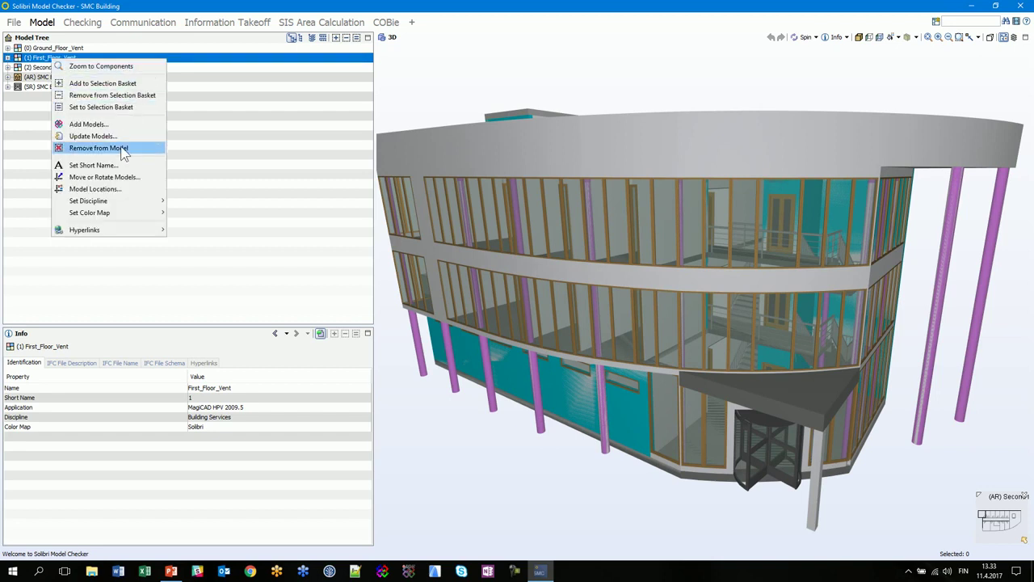
pyautogui.moveTo(114, 203)
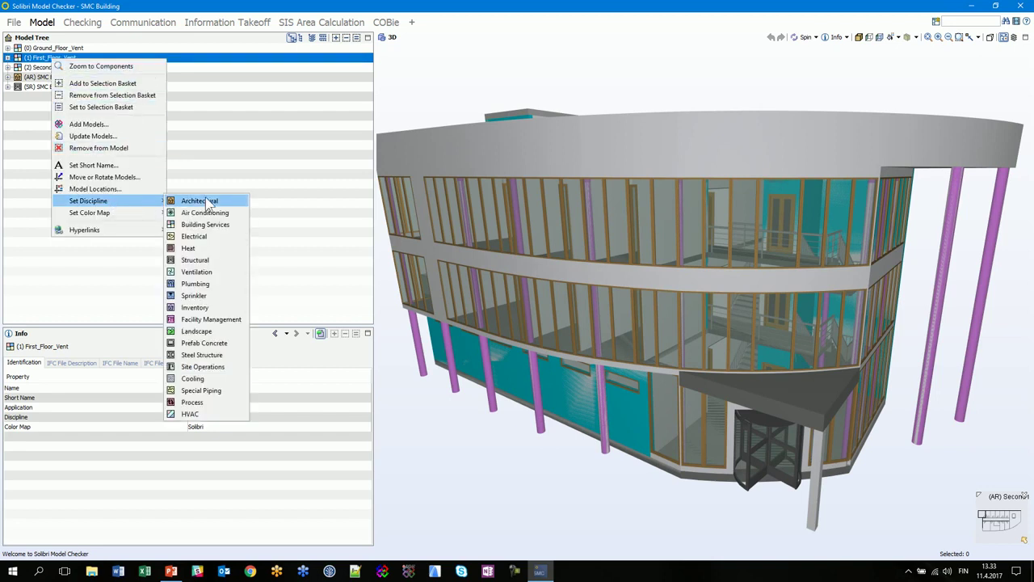
pyautogui.click(198, 272)
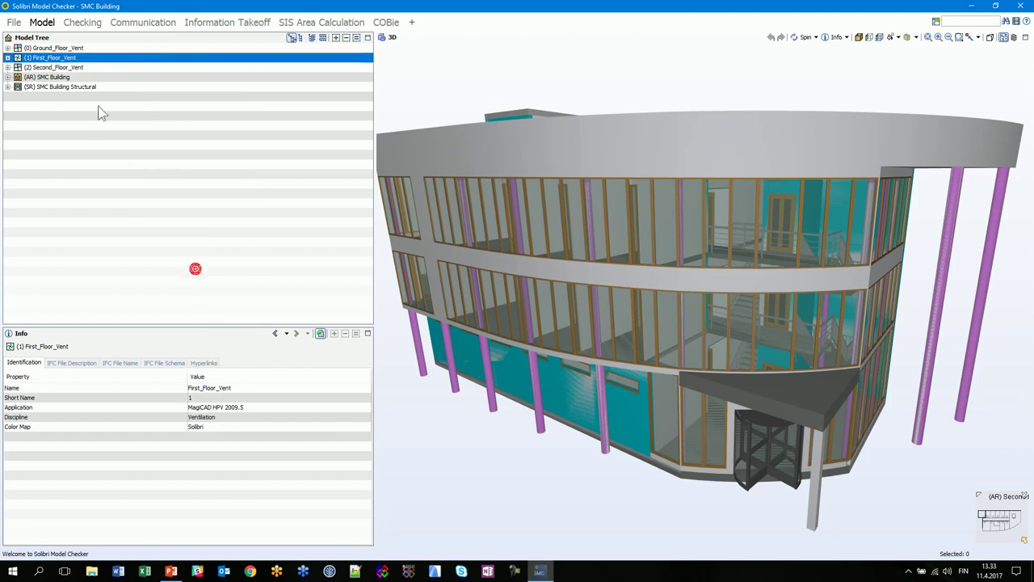
# Set the discipline of the Second_Floor_Vent model to Ventilation.
pyautogui.click(45, 68)
pyautogui.rightClick(47, 71)
pyautogui.moveTo(97, 210)
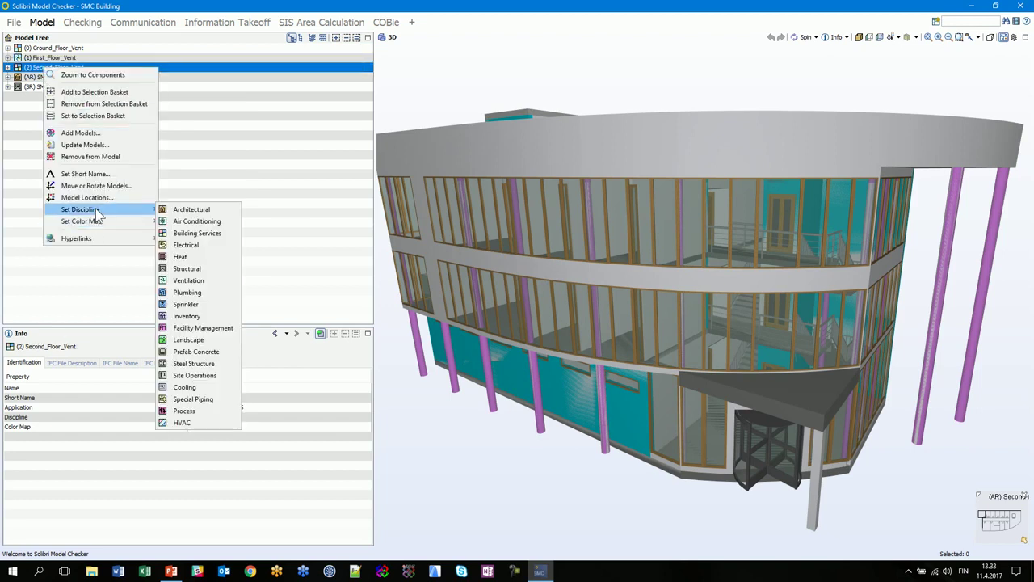
pyautogui.click(198, 280)
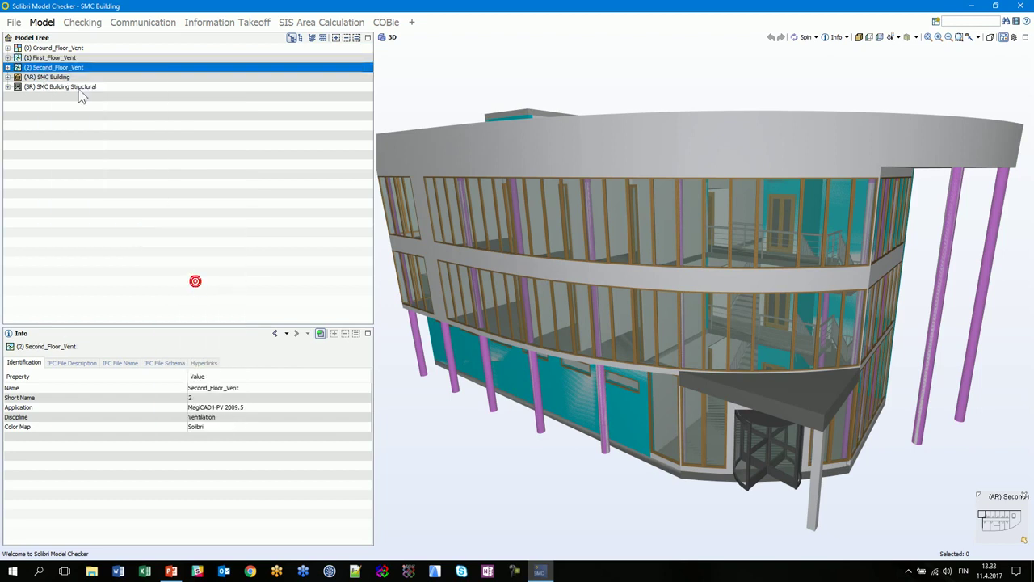
# Set the discipline of the Ground_Floor_Vent model to Ventilation.
pyautogui.rightClick(44, 48)
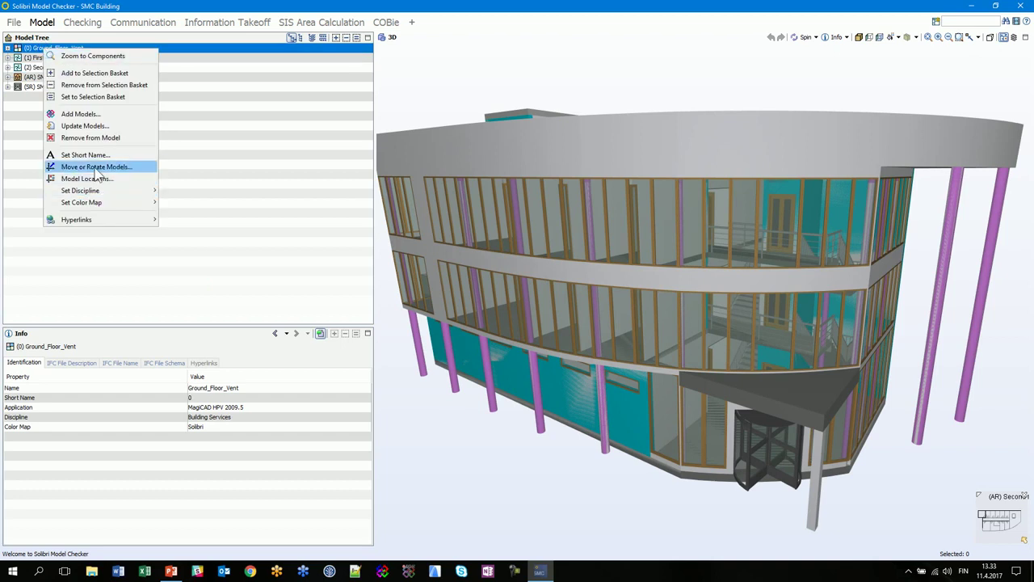
pyautogui.moveTo(97, 192)
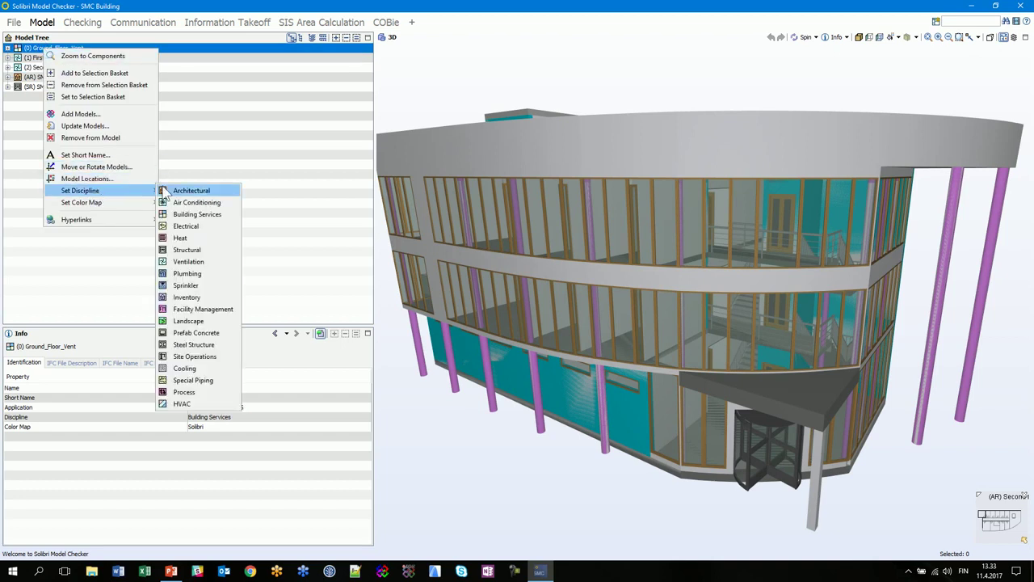
pyautogui.click(194, 266)
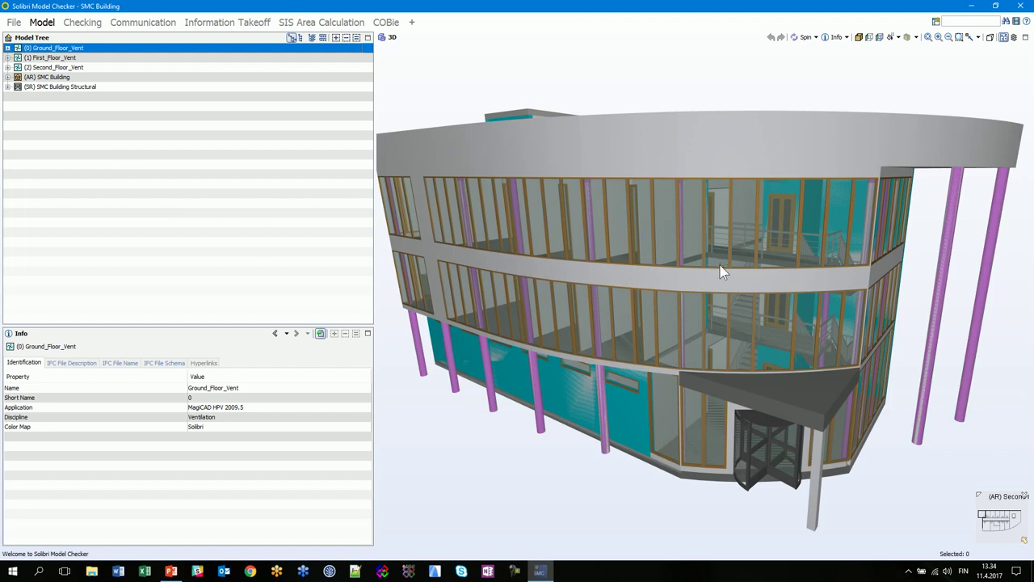
# Narrow the Model Tree and Info areas to enlarge the 3D view, and spin the building slightly.
pyautogui.scroll(-2, 722, 270)
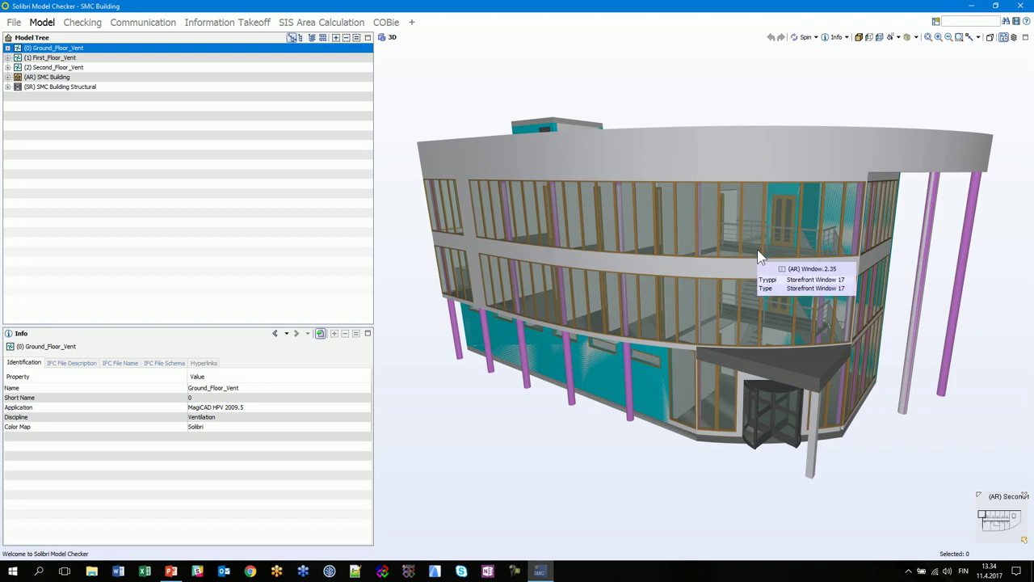
pyautogui.moveTo(370, 251); pyautogui.dragTo(202, 233)
pyautogui.moveTo(692, 225); pyautogui.dragTo(670, 231)
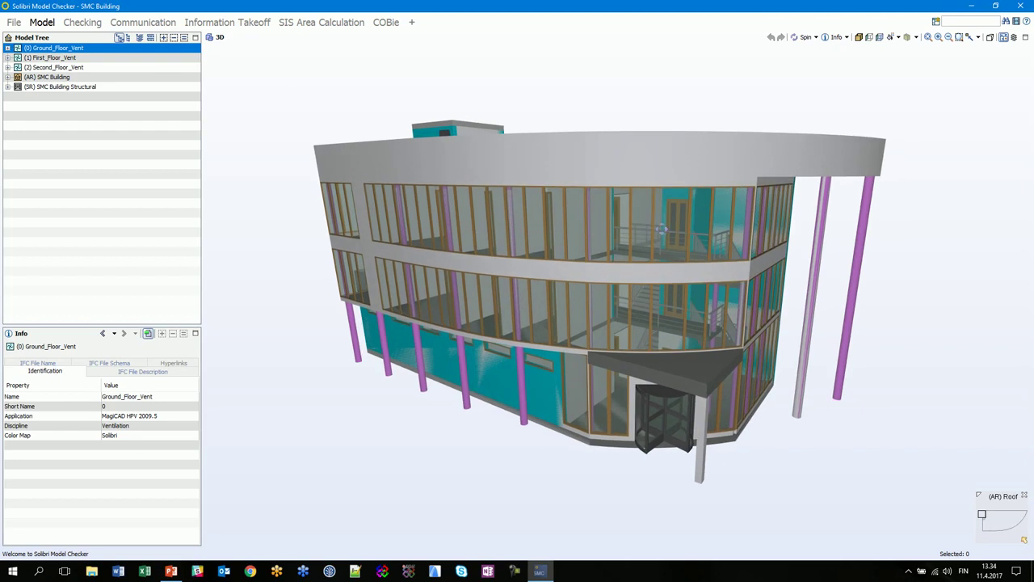
pyautogui.moveTo(661, 229)
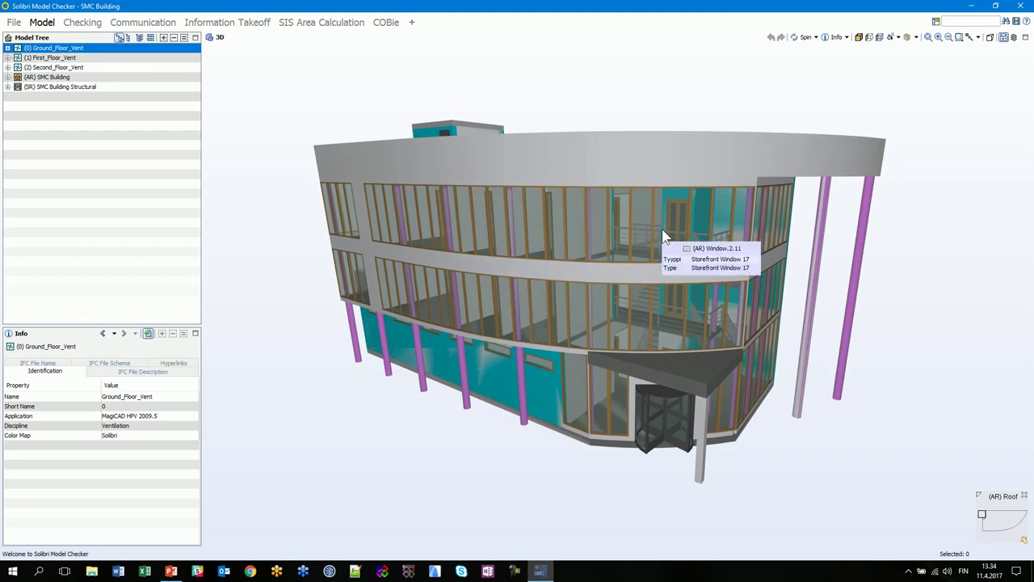
# Move the building around the 3D view with Pan navigation, and switch back to Spin navigation.
pyautogui.click(816, 38)
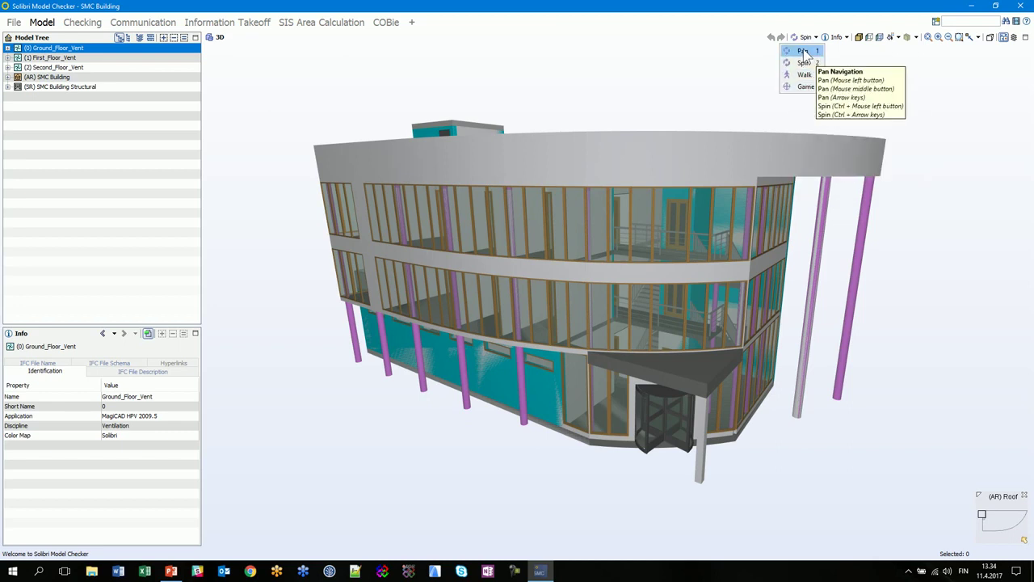
pyautogui.click(807, 52)
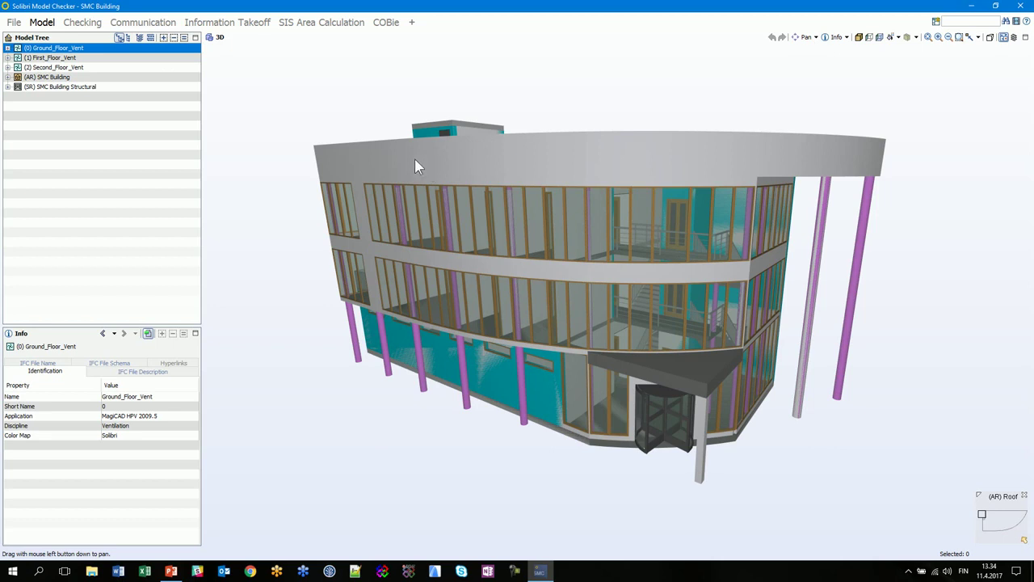
pyautogui.moveTo(449, 159); pyautogui.dragTo(484, 233)
pyautogui.moveTo(404, 375); pyautogui.dragTo(598, 269)
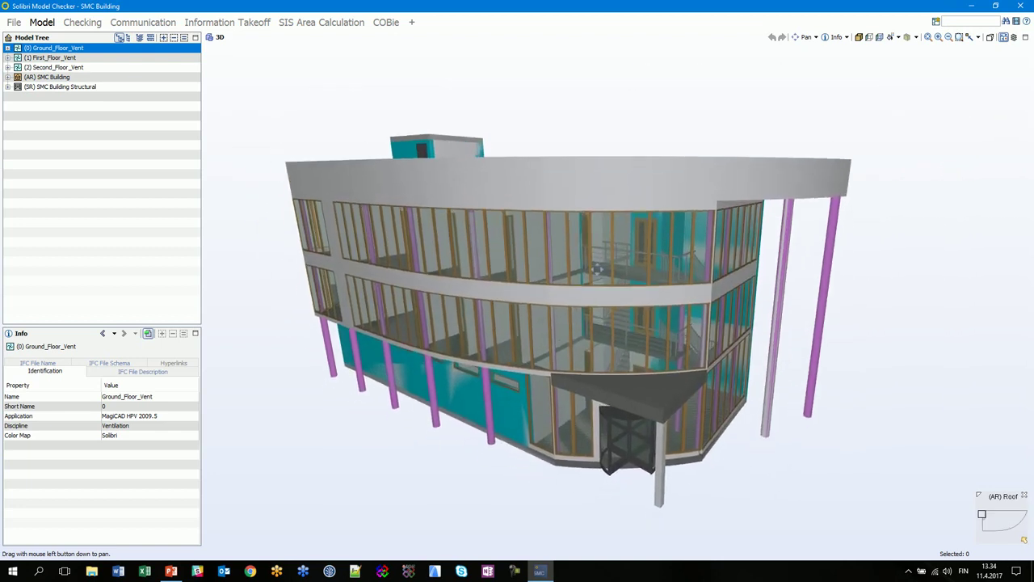
pyautogui.click(816, 37)
pyautogui.click(808, 63)
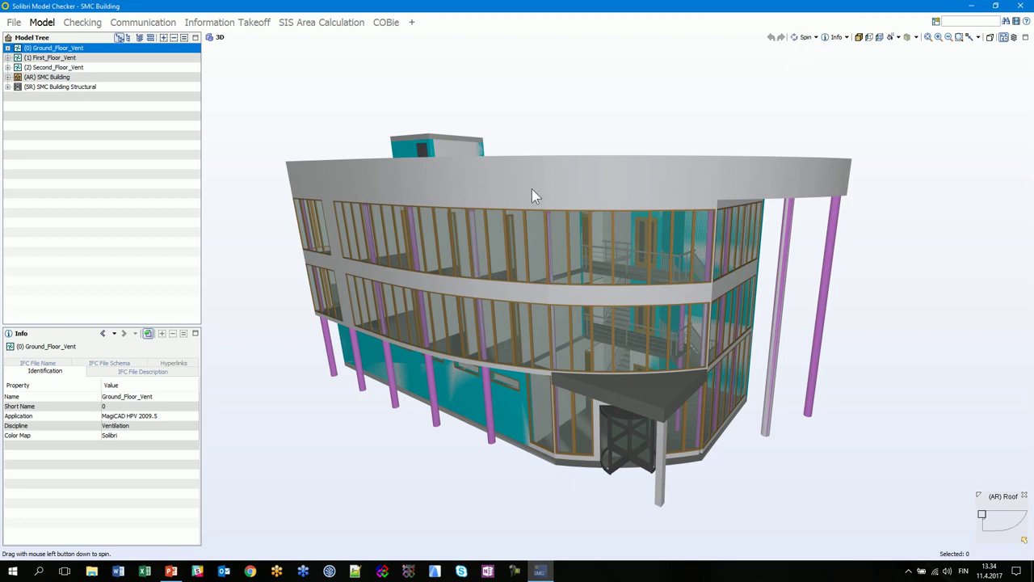
# Spin the building to see its roof and entrance side, and zoom in and out on the glazed facade.
pyautogui.moveTo(450, 181)
pyautogui.mouseDown()
pyautogui.moveTo(453, 108)
pyautogui.moveTo(574, 131)
pyautogui.moveTo(473, 113)
pyautogui.moveTo(496, 181)
pyautogui.moveTo(426, 160)
pyautogui.moveTo(567, 169)
pyautogui.moveTo(452, 111)
pyautogui.moveTo(420, 111)
pyautogui.moveTo(380, 218)
pyautogui.moveTo(362, 180)
pyautogui.moveTo(342, 189)
pyautogui.moveTo(375, 349)
pyautogui.moveTo(484, 351)
pyautogui.moveTo(554, 296)
pyautogui.moveTo(425, 215)
pyautogui.moveTo(700, 205)
pyautogui.moveTo(704, 280)
pyautogui.moveTo(447, 374)
pyautogui.moveTo(654, 364)
pyautogui.moveTo(663, 352)
pyautogui.moveTo(408, 383)
pyautogui.moveTo(454, 386)
pyautogui.moveTo(527, 436)
pyautogui.mouseUp()
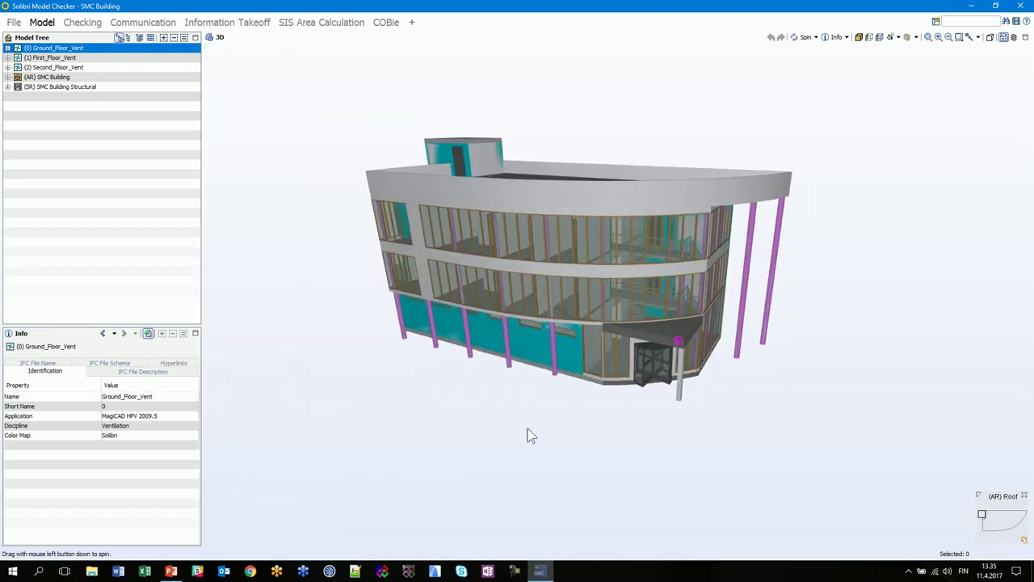
pyautogui.click(816, 38)
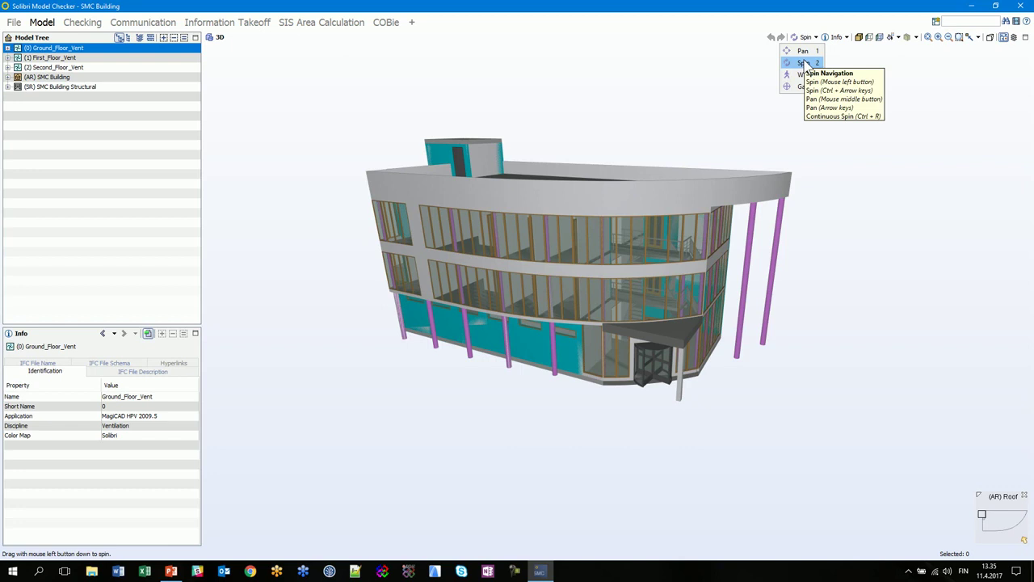
pyautogui.click(612, 94)
pyautogui.moveTo(556, 192)
pyautogui.mouseDown()
pyautogui.moveTo(530, 158)
pyautogui.moveTo(518, 195)
pyautogui.moveTo(478, 199)
pyautogui.moveTo(516, 198)
pyautogui.mouseUp()
pyautogui.scroll(5, 558, 228)
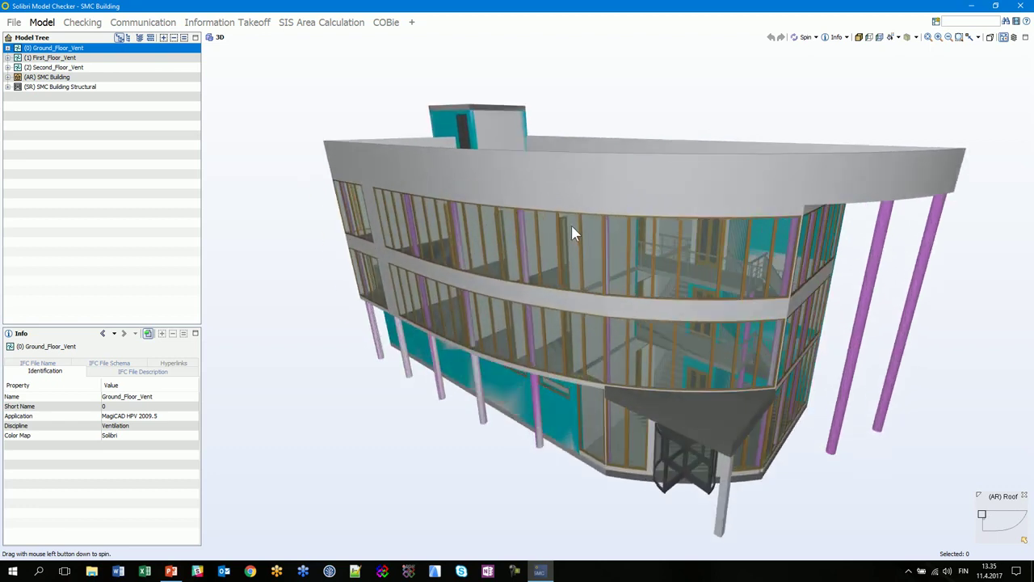
pyautogui.scroll(3, 573, 230)
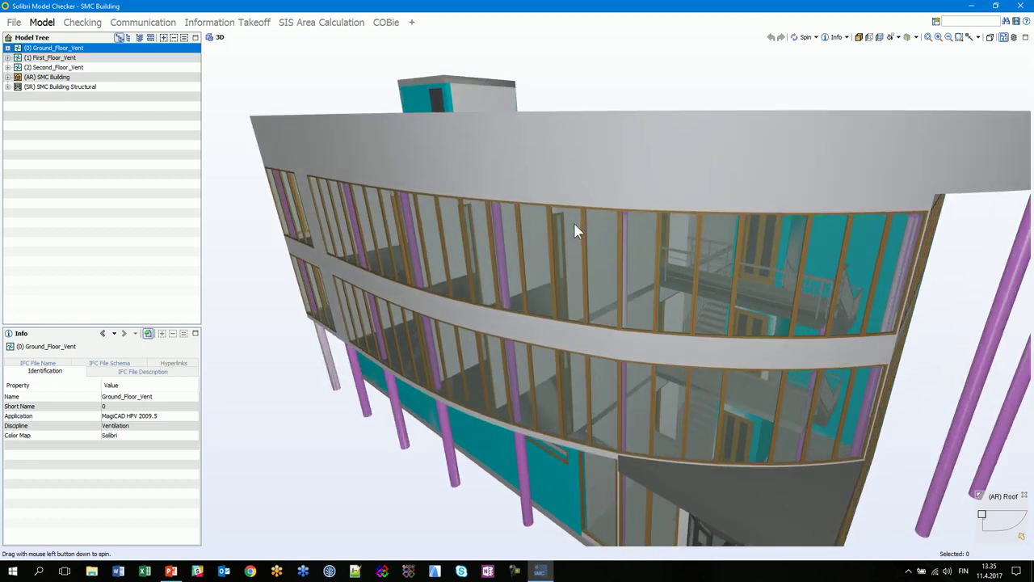
pyautogui.scroll(-5, 577, 234)
pyautogui.scroll(2, 589, 236)
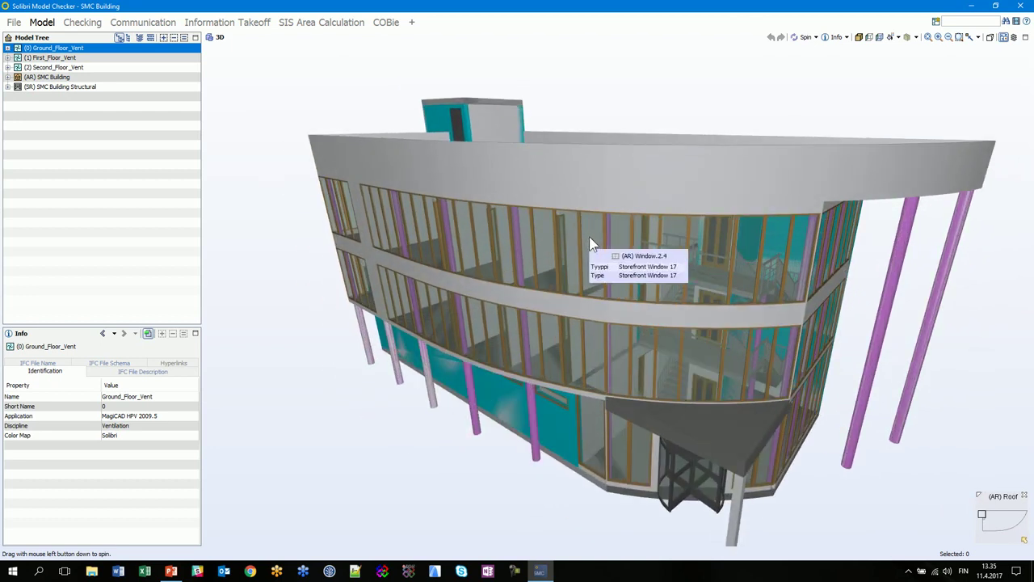
# Switch the 3D view from Spin to Walk navigation.
pyautogui.click(815, 37)
pyautogui.click(815, 37)
pyautogui.click(816, 38)
pyautogui.click(810, 68)
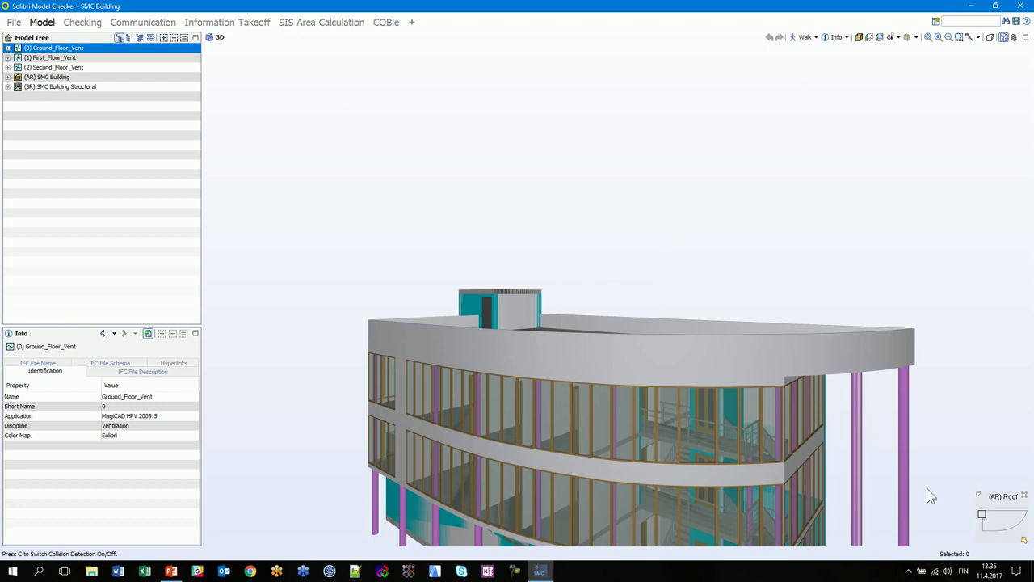
# Enlarge the floor plan map in the 3D view and set its floor to (AR) Ground floor.
pyautogui.moveTo(977, 495); pyautogui.dragTo(927, 482)
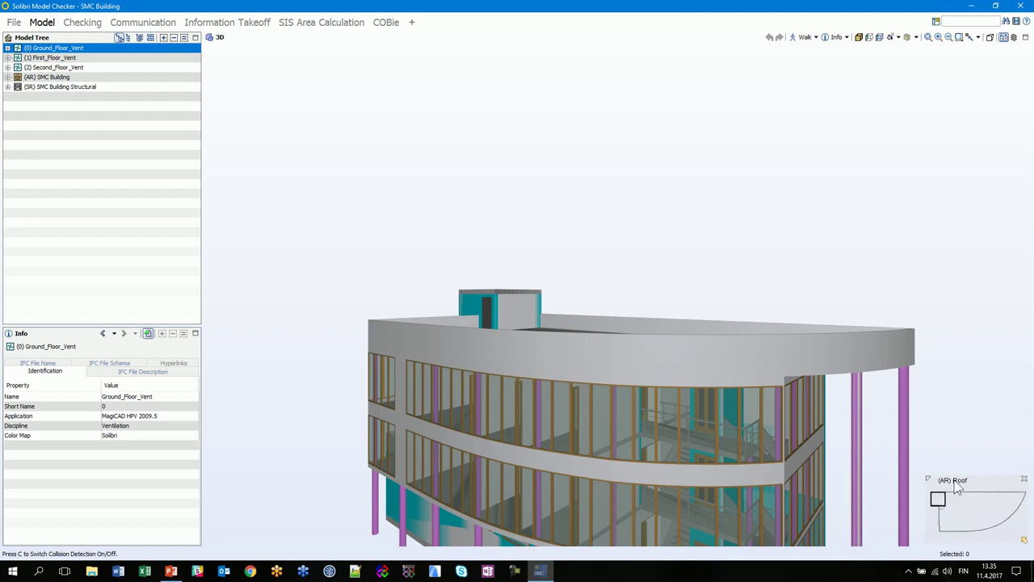
pyautogui.click(955, 480)
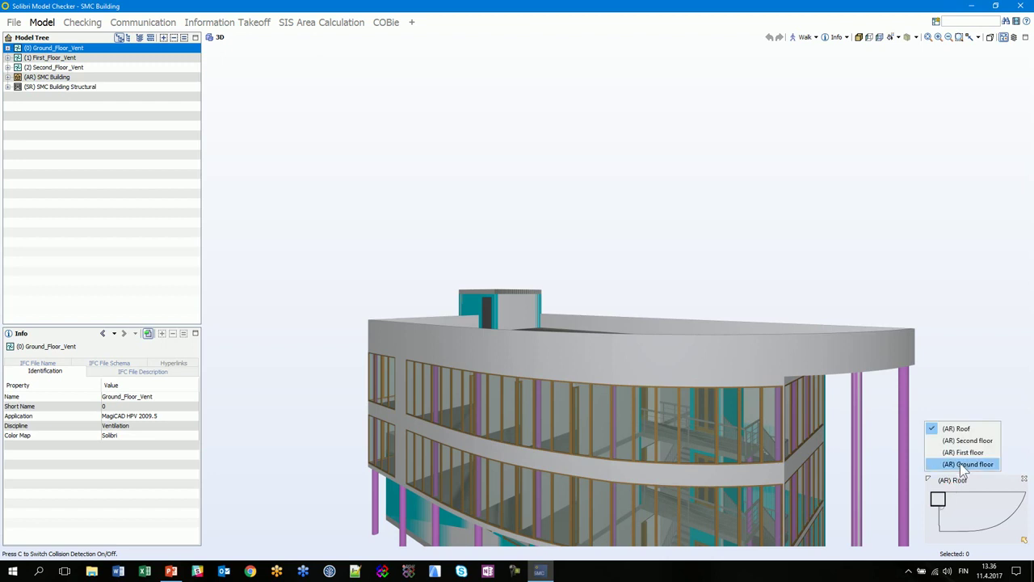
pyautogui.click(967, 464)
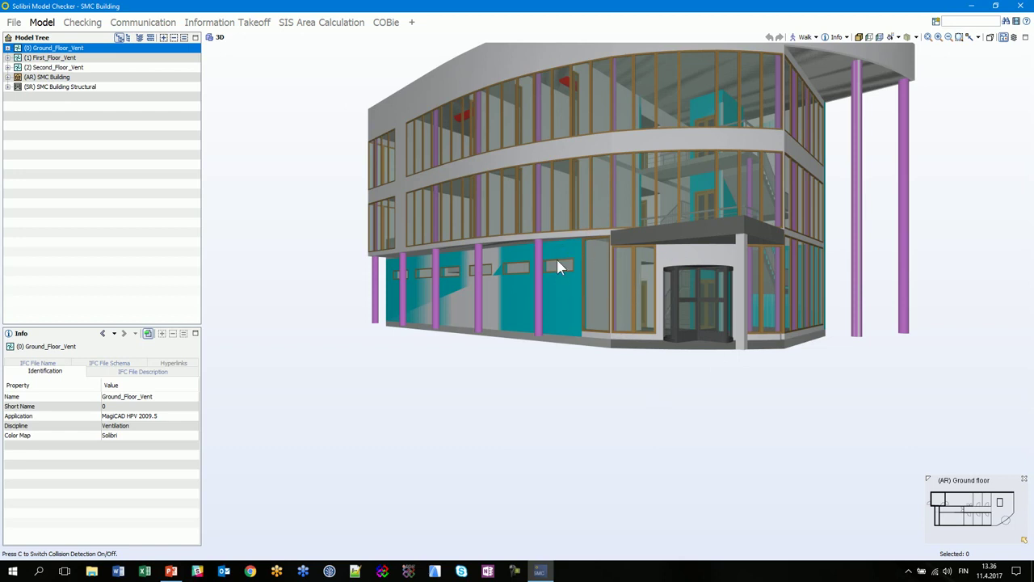
# Walk toward the revolving door entrance and on inside the building to the first floor railing.
pyautogui.moveTo(588, 252)
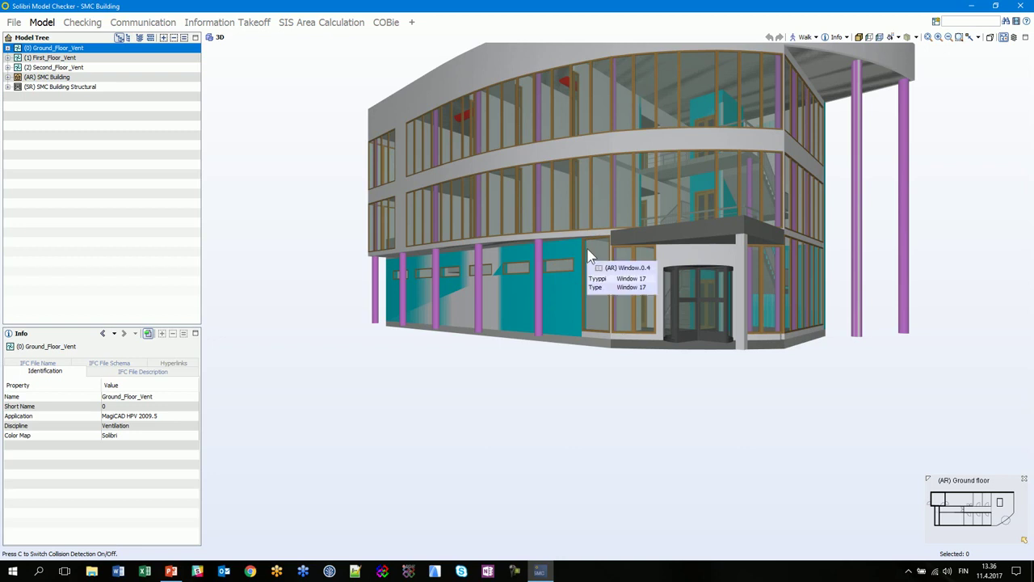
pyautogui.moveTo(588, 252); pyautogui.dragTo(579, 399)
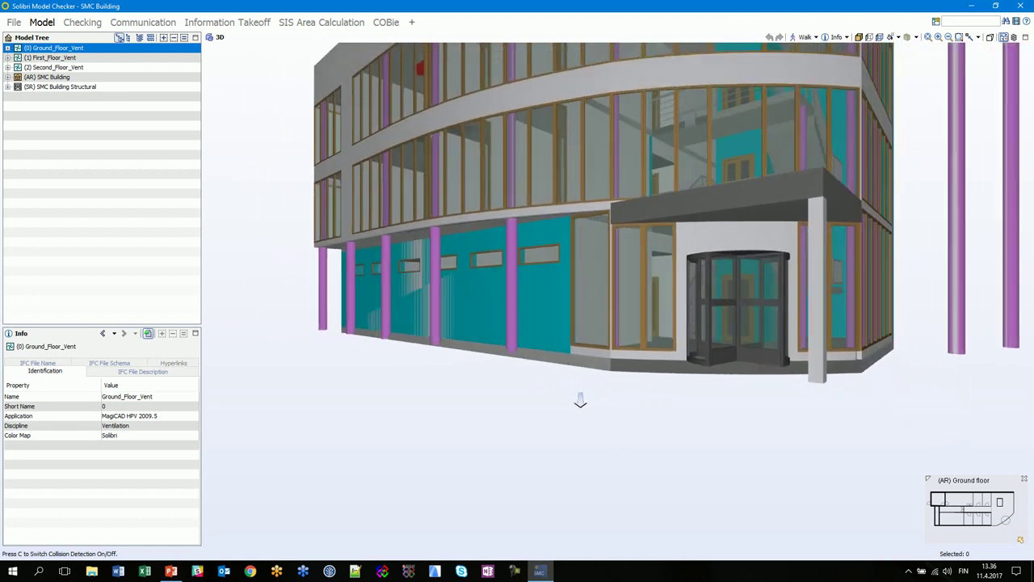
pyautogui.moveTo(602, 232); pyautogui.dragTo(667, 298)
pyautogui.moveTo(674, 235); pyautogui.dragTo(836, 236)
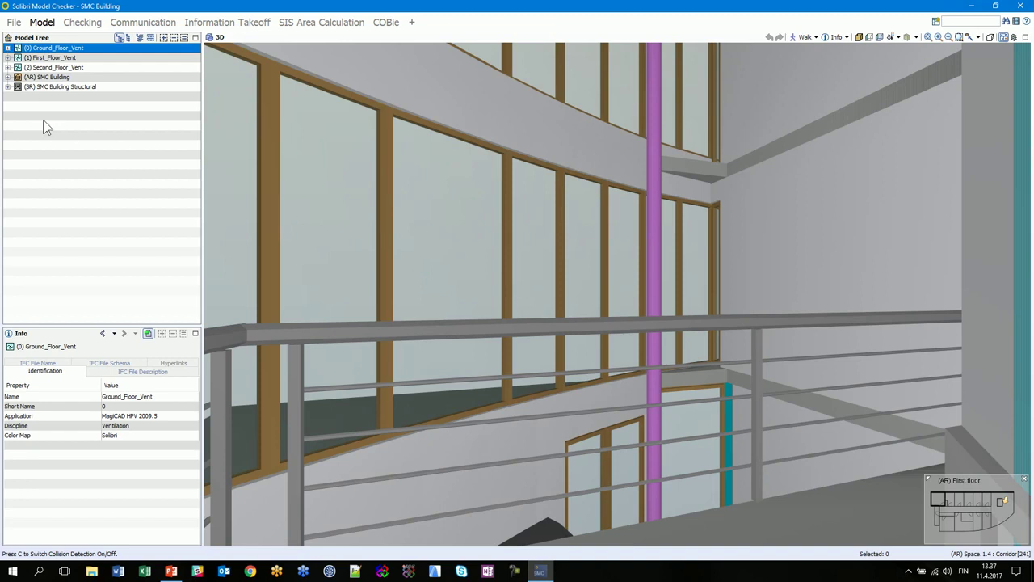
# Set the (AR) SMC Building model as the selection basket content, and hide the spaces in the 3D view.
pyautogui.click(42, 77)
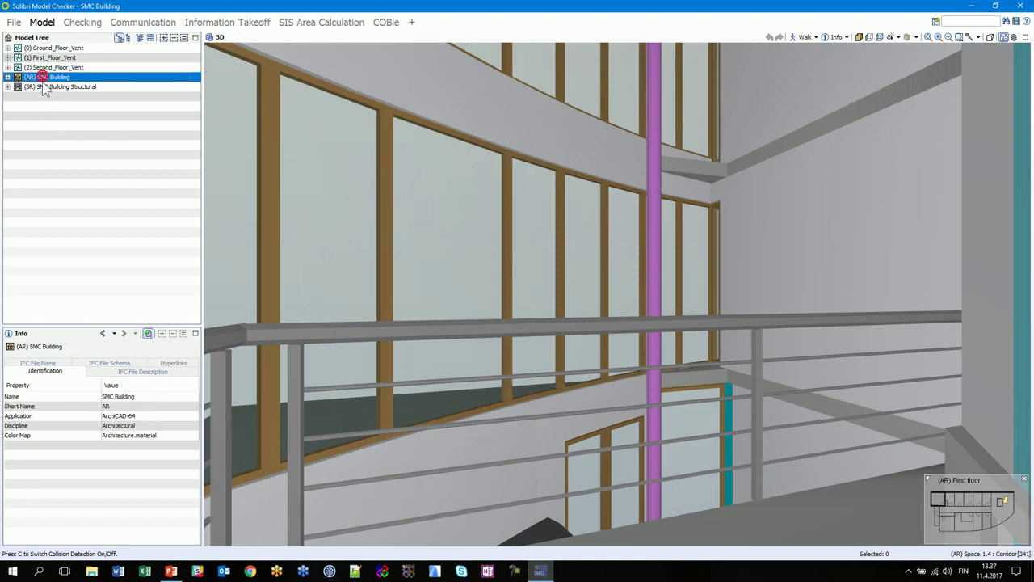
pyautogui.click(183, 39)
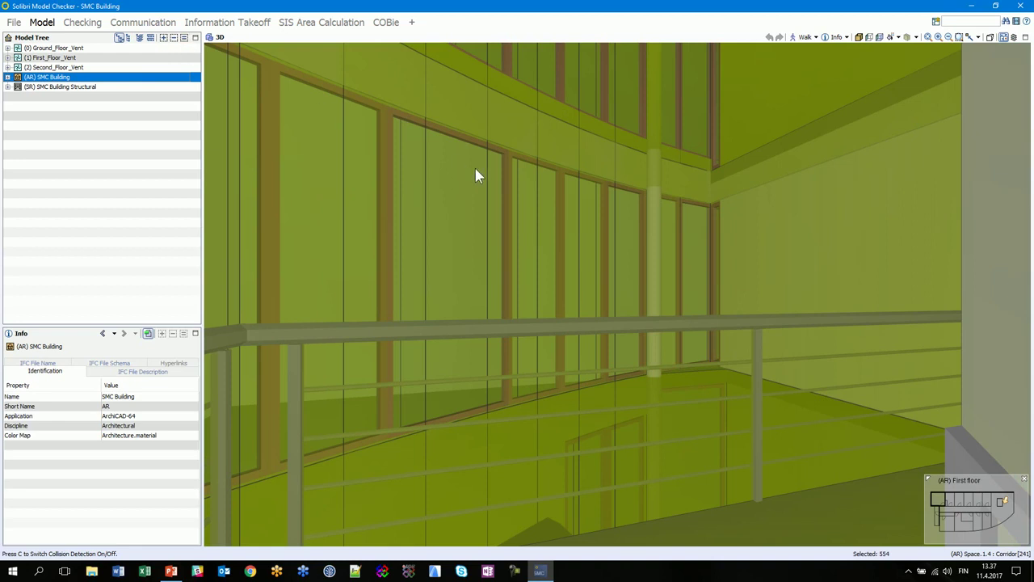
pyautogui.click(915, 38)
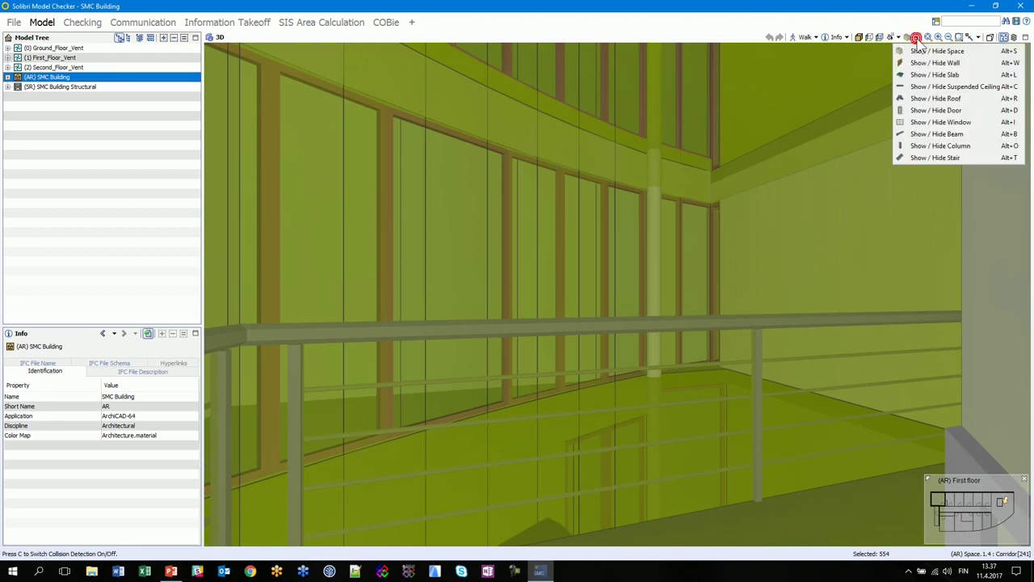
pyautogui.click(921, 51)
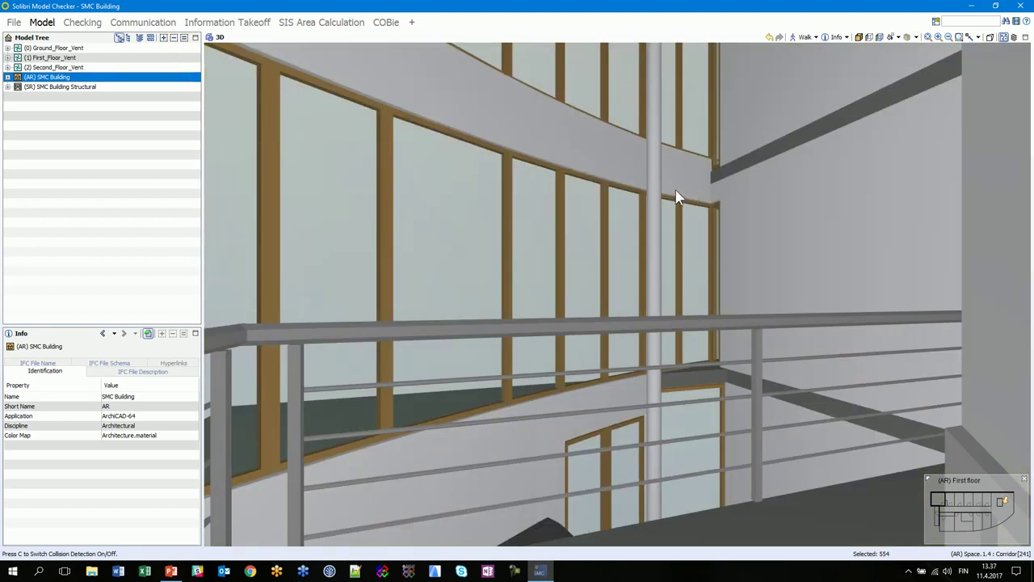
# Open the Selection Basket view and dock it between the Model Tree and Info views.
pyautogui.moveTo(714, 226); pyautogui.dragTo(544, 331)
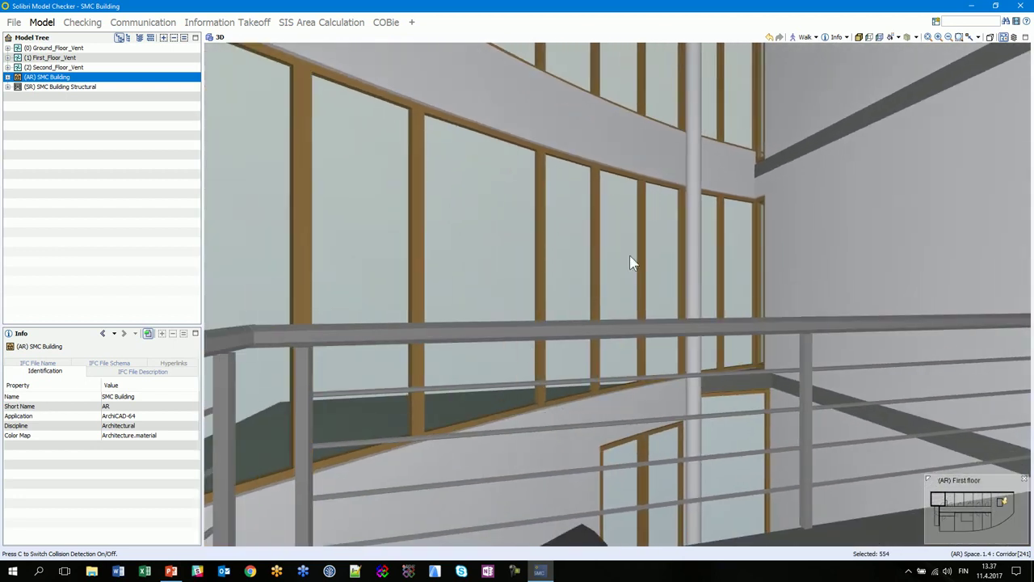
pyautogui.moveTo(683, 216)
pyautogui.moveTo(588, 394)
pyautogui.click(936, 22)
pyautogui.click(986, 269)
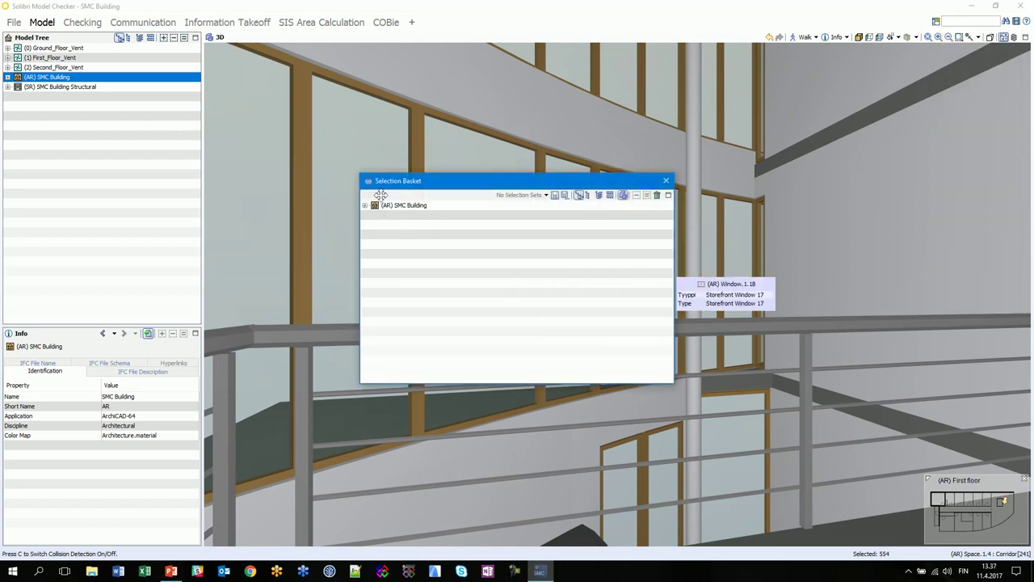
pyautogui.moveTo(374, 196); pyautogui.dragTo(111, 293)
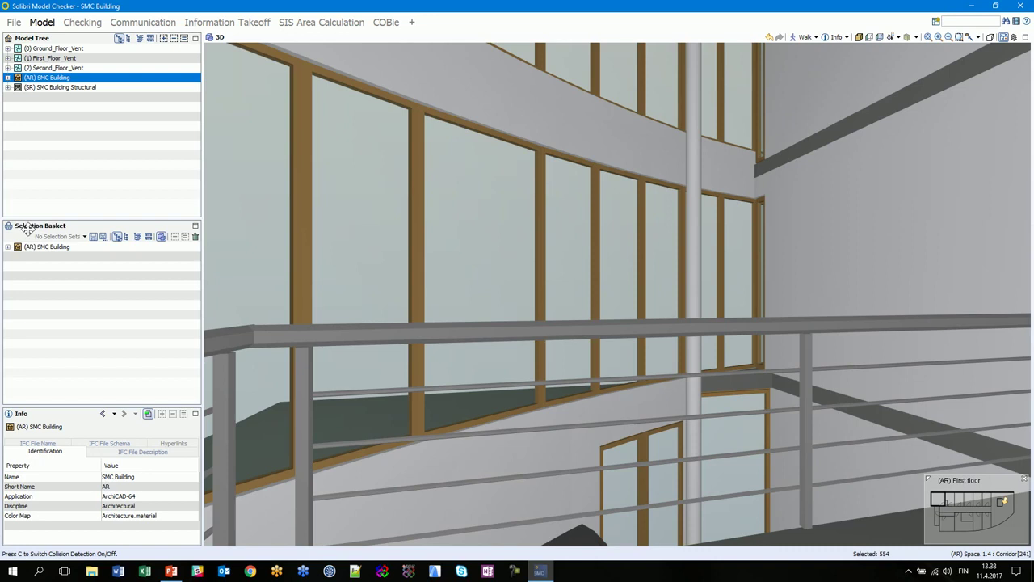
# Clear the SMC Building model from the Selection Basket, and show the components of all models in 3D again.
pyautogui.click(7, 247)
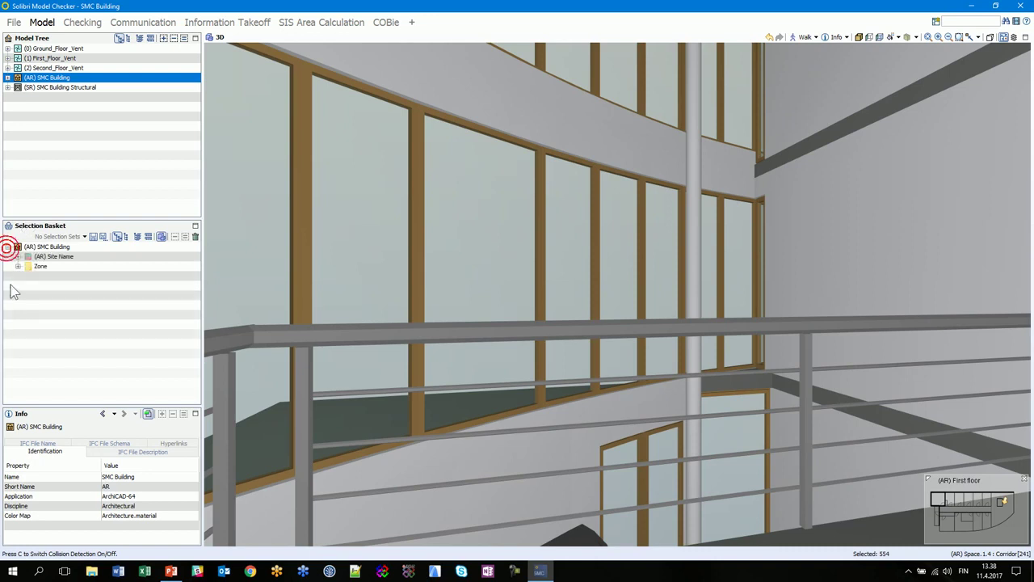
pyautogui.click(34, 248)
pyautogui.click(194, 235)
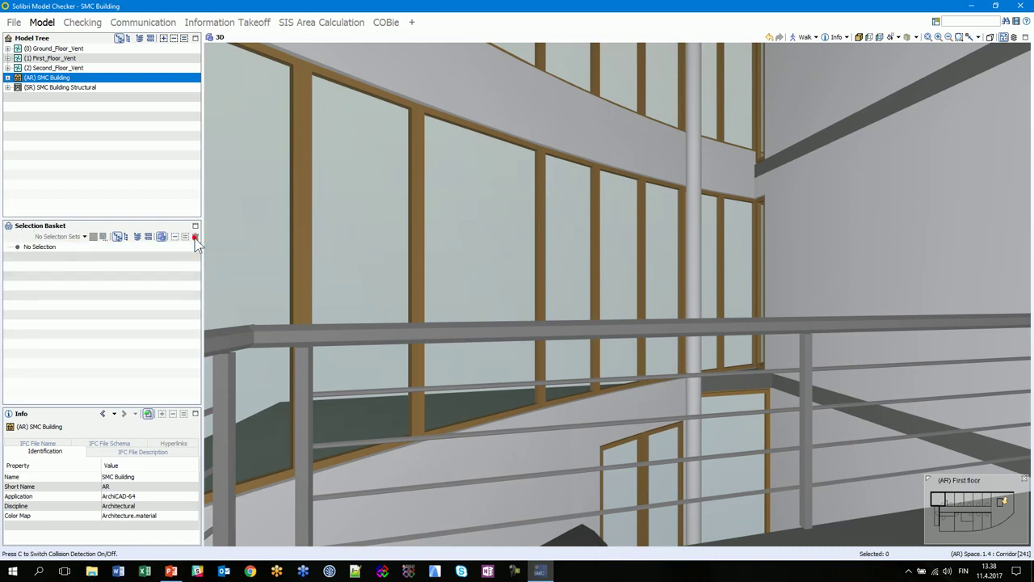
pyautogui.click(857, 36)
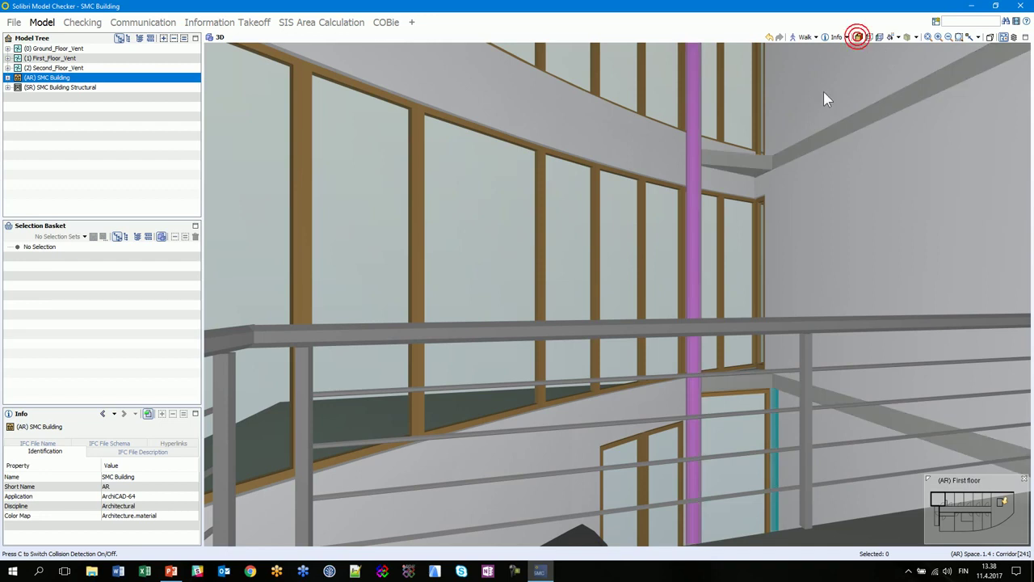
# Select a storefront window in the curved first floor facade, and enlarge the Info view to list more of its properties.
pyautogui.moveTo(743, 313)
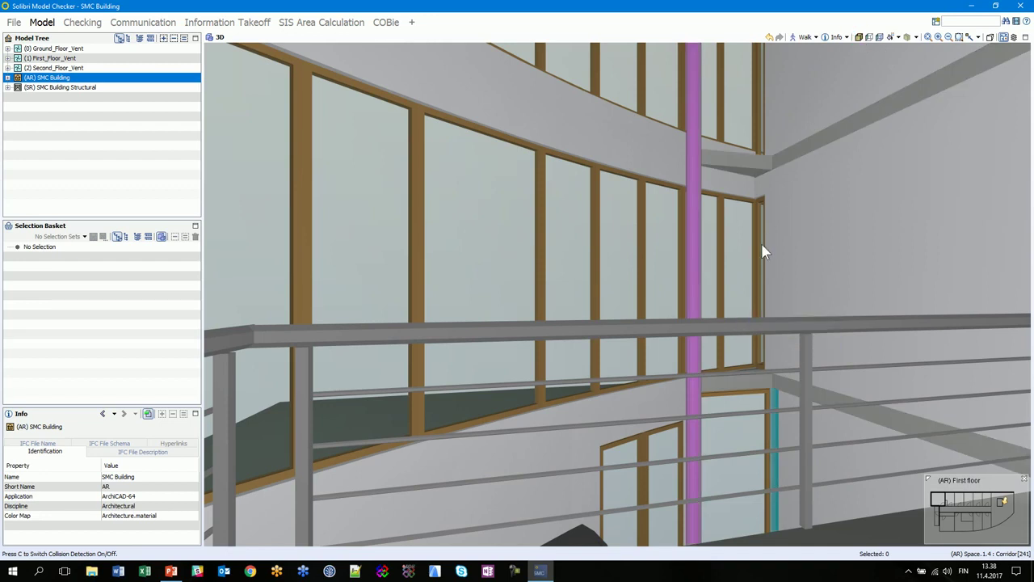
pyautogui.moveTo(762, 246)
pyautogui.moveTo(661, 160)
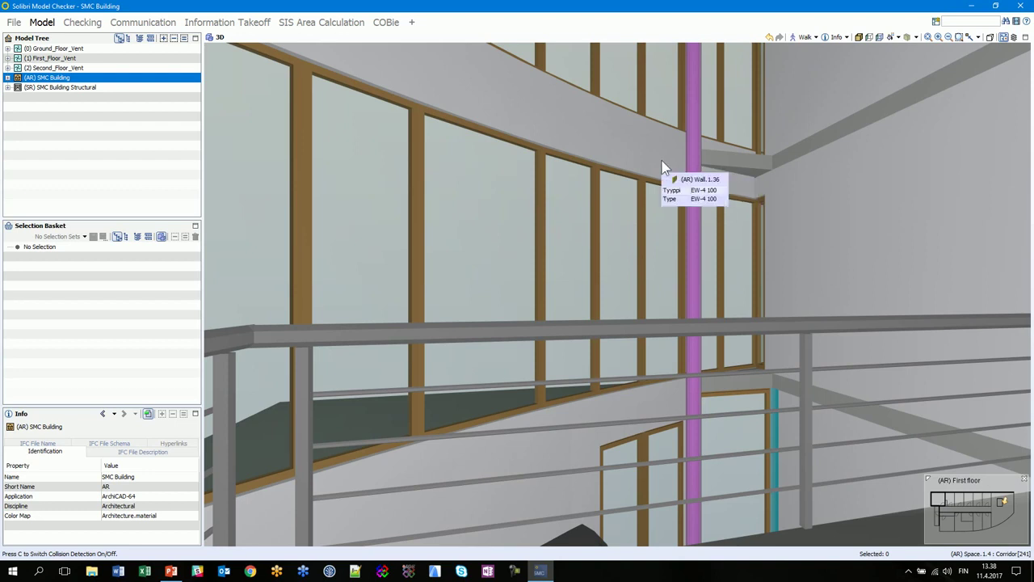
pyautogui.click(408, 138)
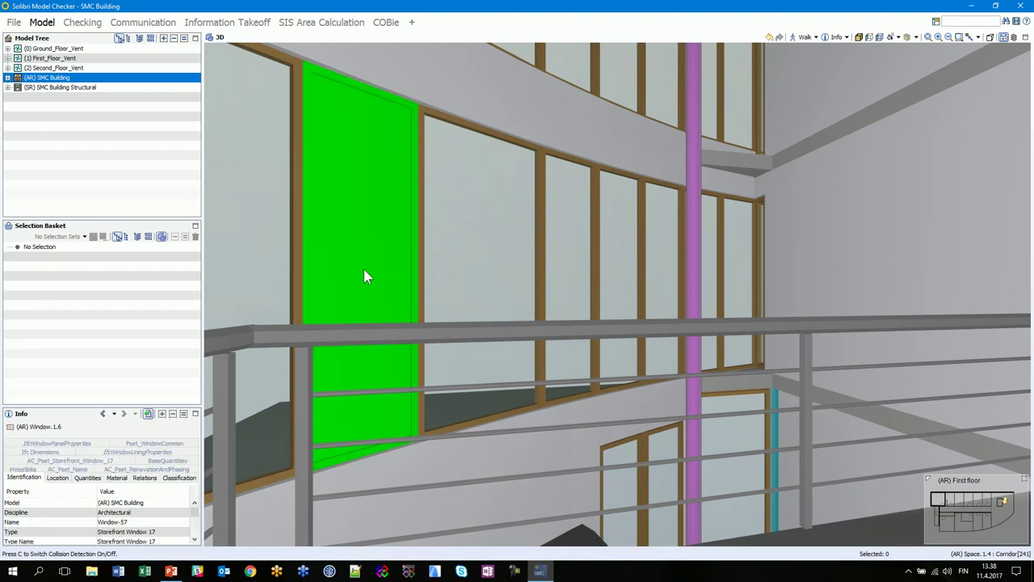
pyautogui.moveTo(106, 404); pyautogui.dragTo(114, 325)
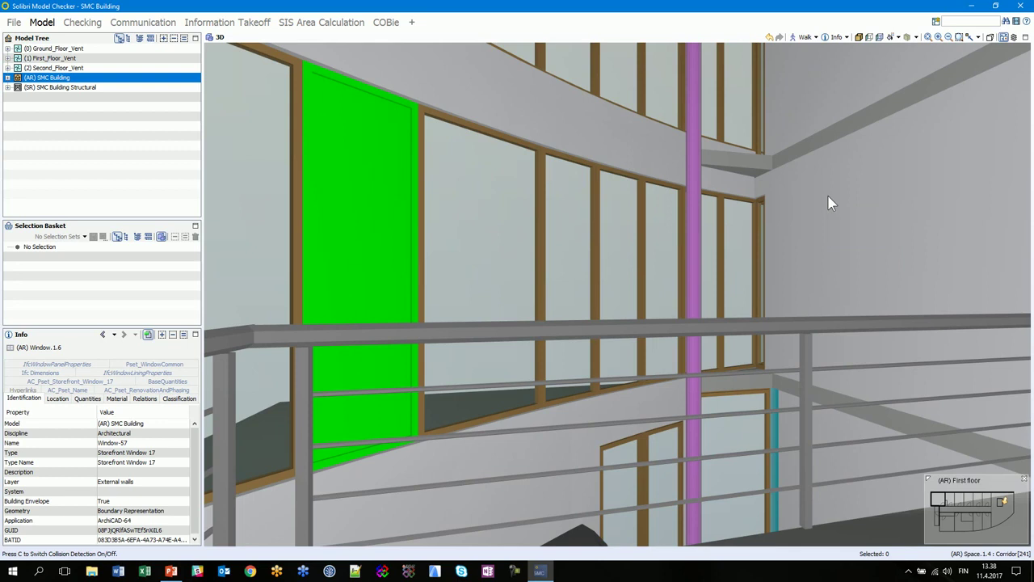
# Walk down the first floor corridor to its far end and into the Gym space.
pyautogui.moveTo(820, 192); pyautogui.dragTo(583, 363)
pyautogui.moveTo(575, 233); pyautogui.dragTo(768, 251)
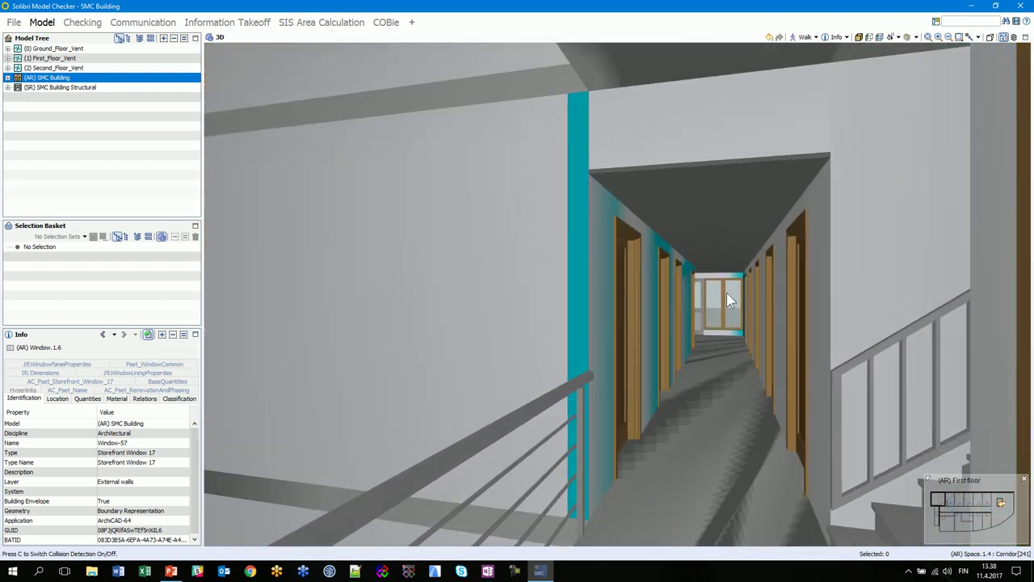
pyautogui.moveTo(715, 280); pyautogui.dragTo(518, 305)
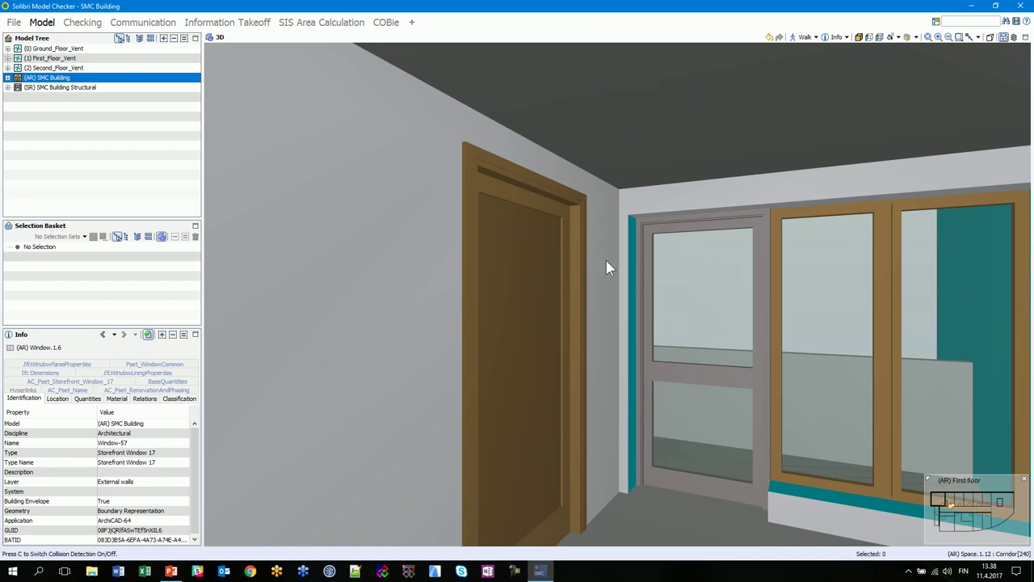
pyautogui.moveTo(586, 287); pyautogui.dragTo(592, 379)
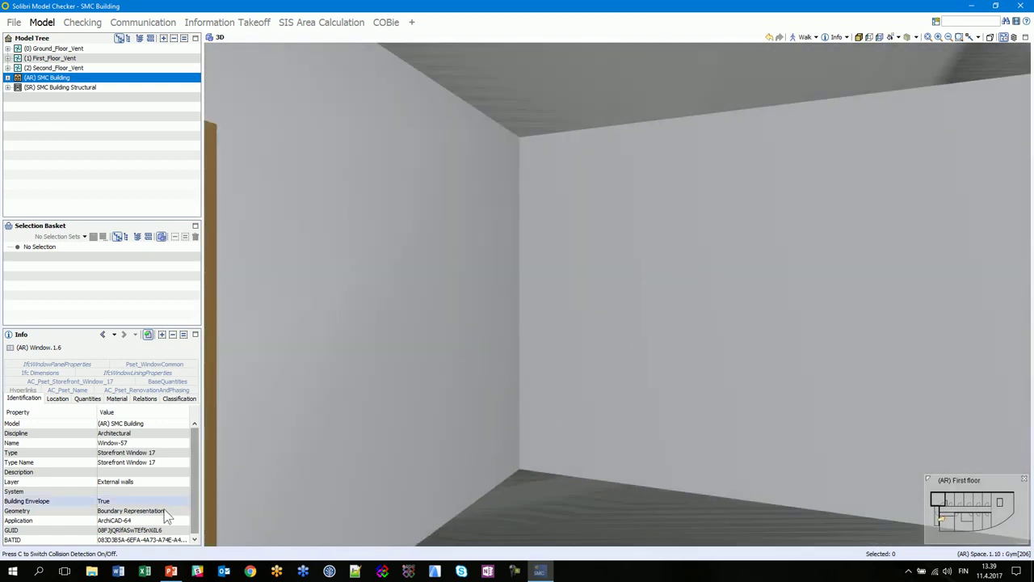
# Switch off collision detection, and walk from the Gym back into the first floor corridor.
pyautogui.press('c')
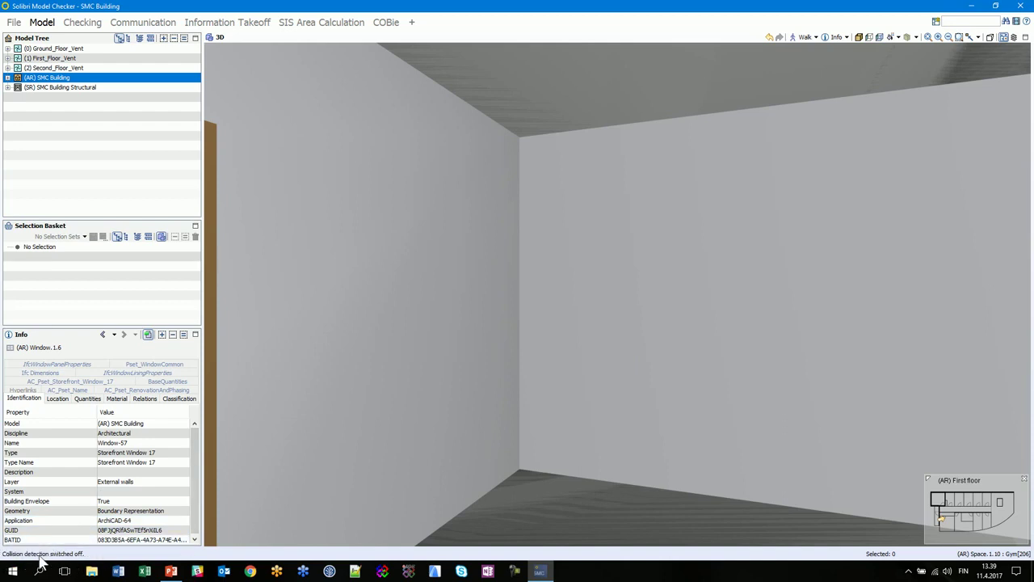
pyautogui.press('c')
pyautogui.moveTo(476, 444); pyautogui.dragTo(566, 139)
pyautogui.moveTo(567, 140); pyautogui.dragTo(910, 242)
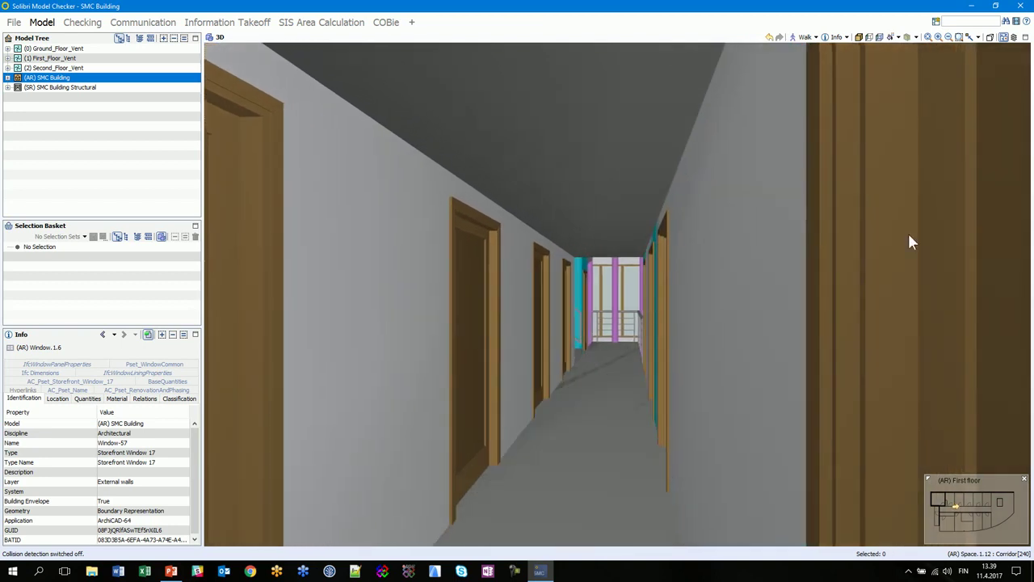
# Switch to Game navigation, and move and look around along the first floor corridor.
pyautogui.click(816, 38)
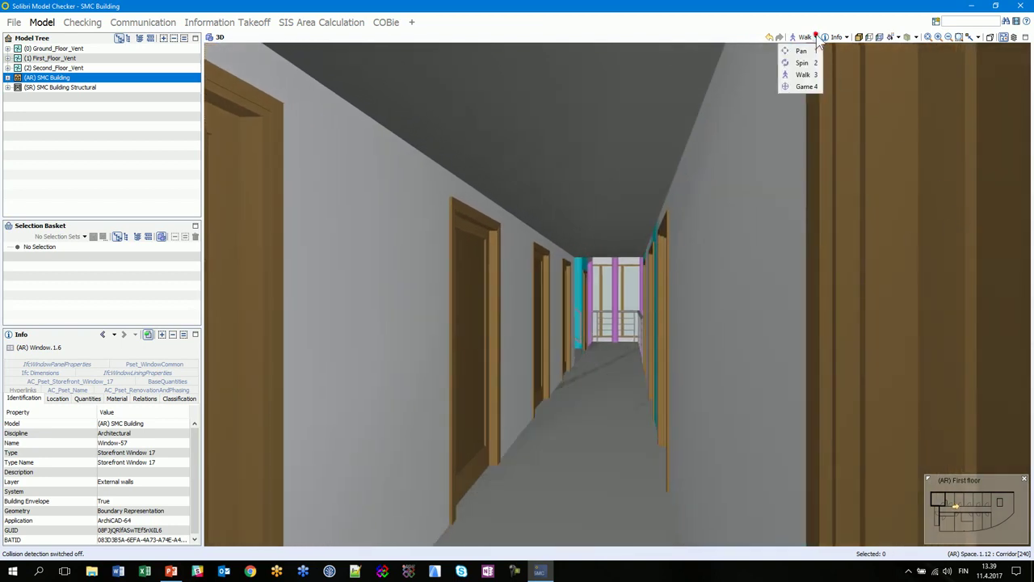
pyautogui.click(810, 91)
pyautogui.press('Up')
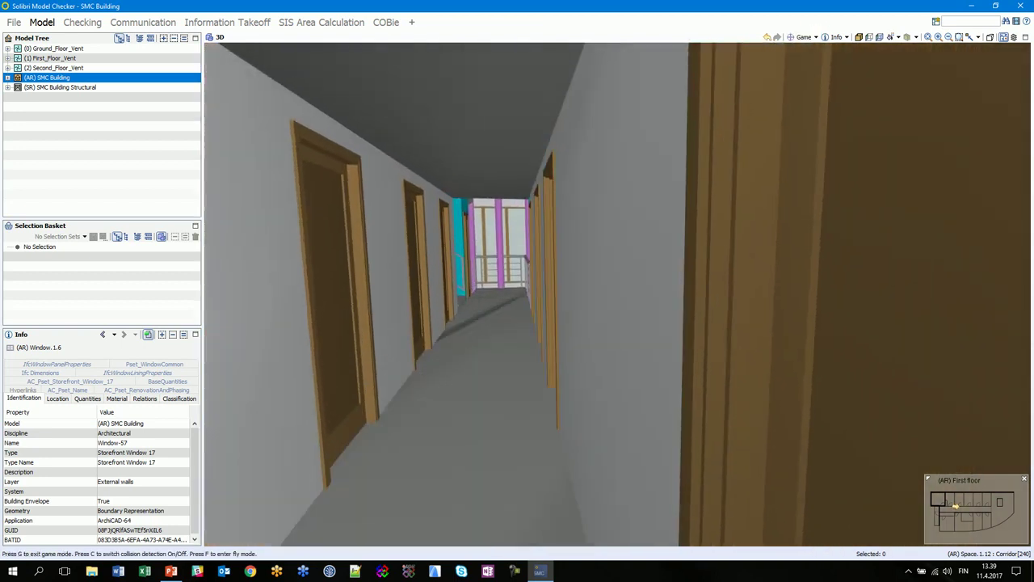
pyautogui.press('Up')
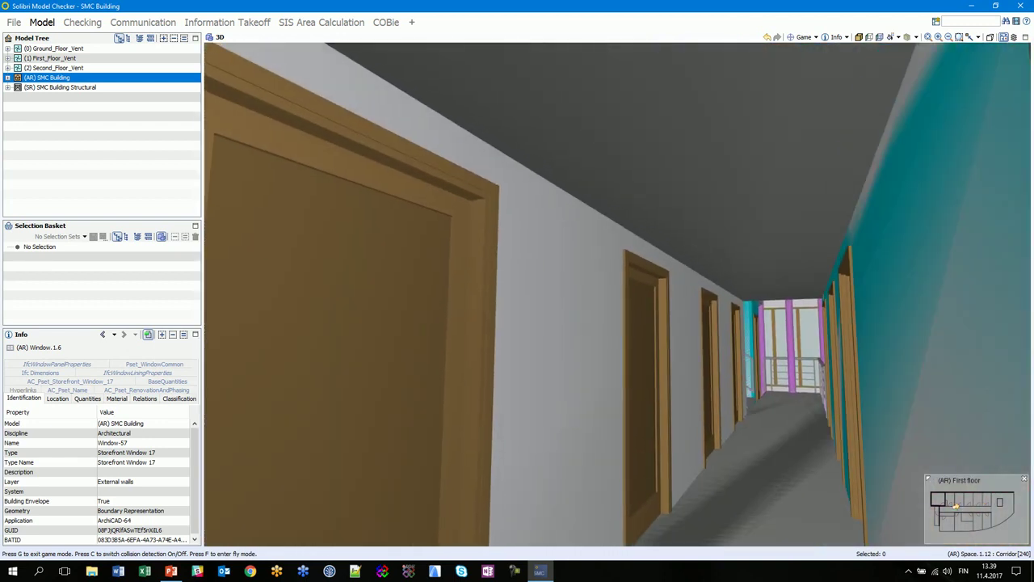
pyautogui.press('Left')
pyautogui.press('Up')
pyautogui.press('Right')
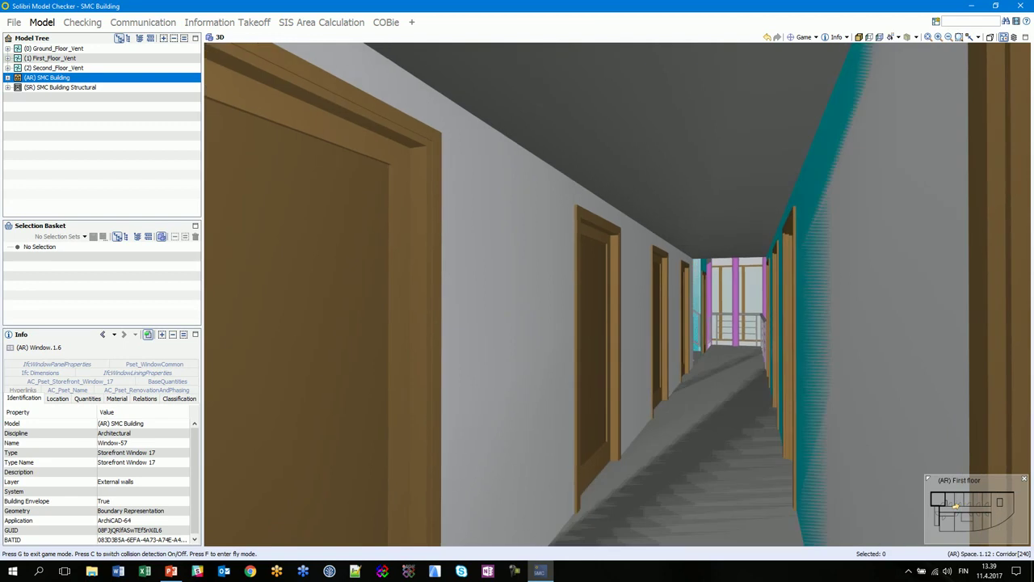
# Move forward along the first floor corridor towards the railing and glazed wall in Game navigation.
pyautogui.press('Up')
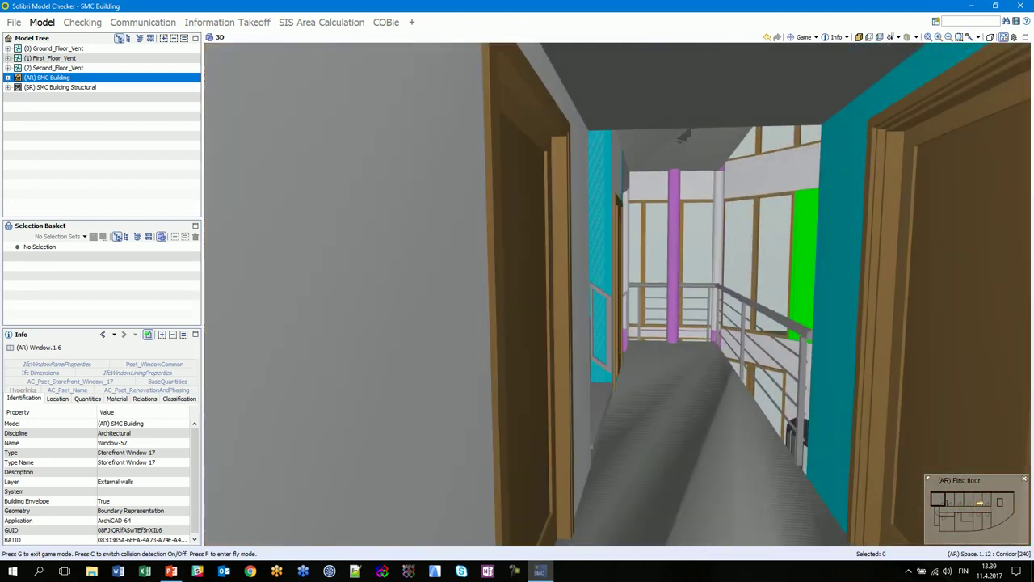
pyautogui.press('Up')
pyautogui.press('Left')
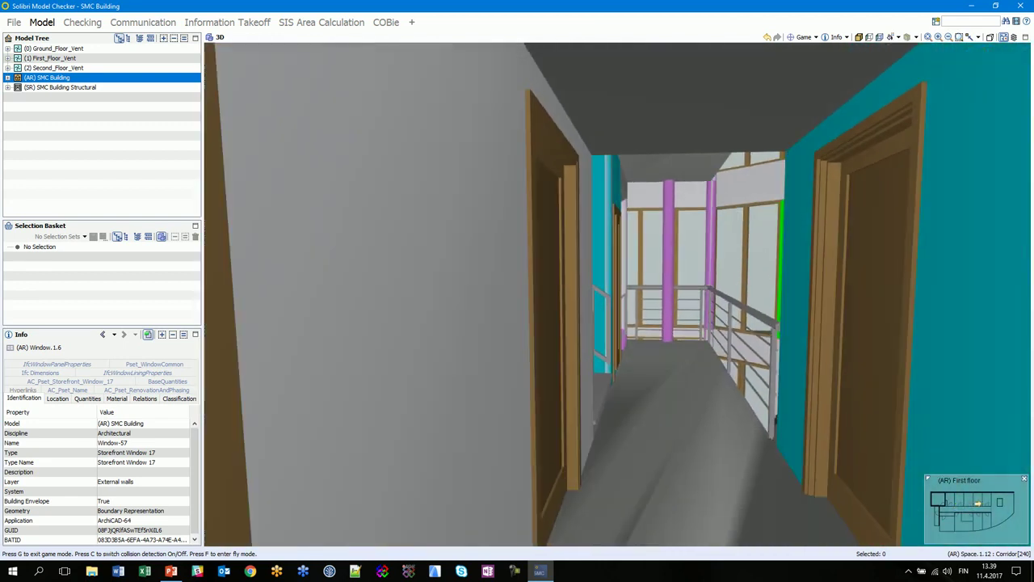
pyautogui.press('Up')
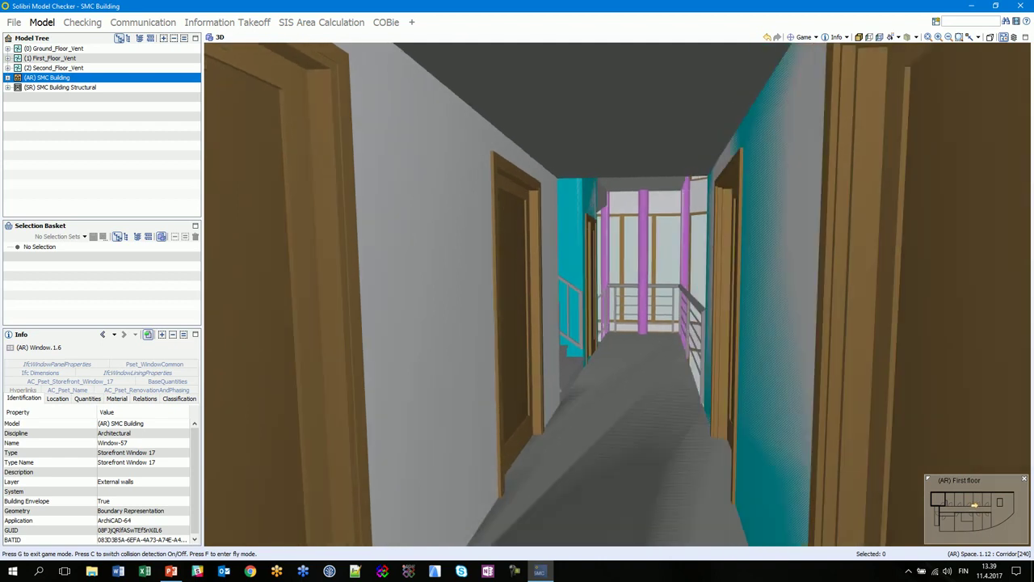
# Switch off collision detection, pass through the corridor's side wall and back, and move down to the ground floor.
pyautogui.press('c')
pyautogui.press('Right')
pyautogui.press('Up')
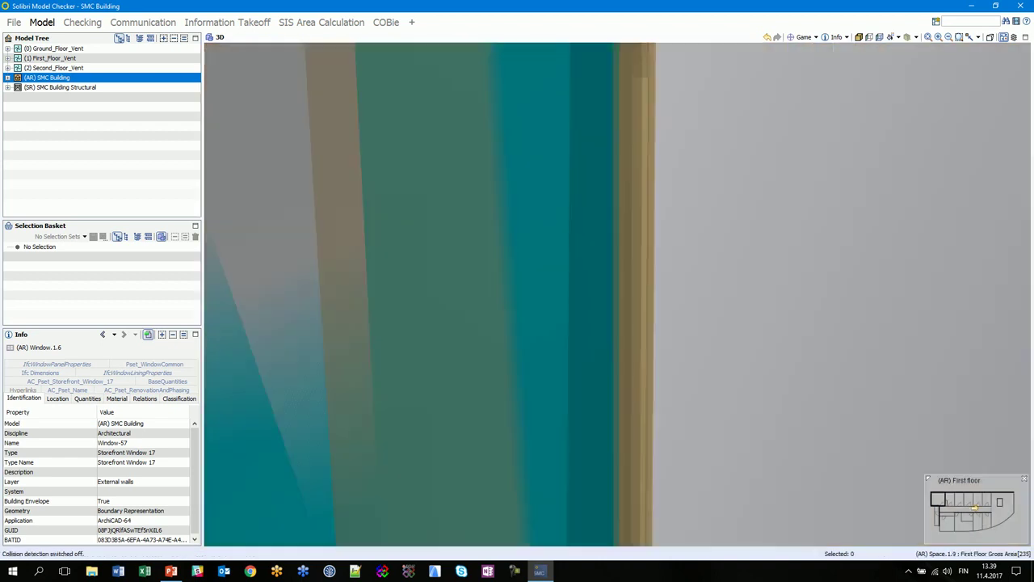
pyautogui.press('Down')
pyautogui.press('Up')
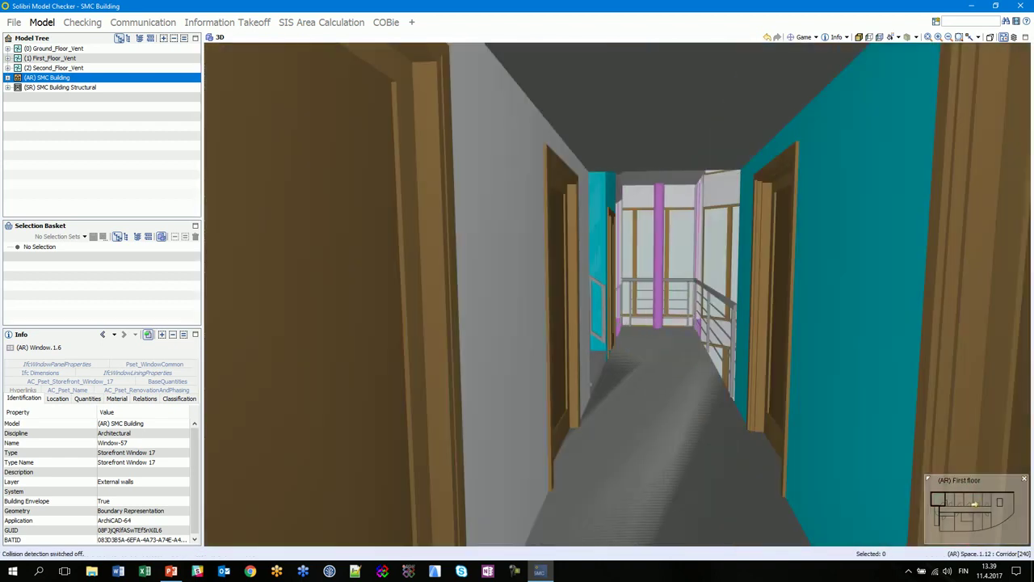
pyautogui.press('Right')
pyautogui.press('Left')
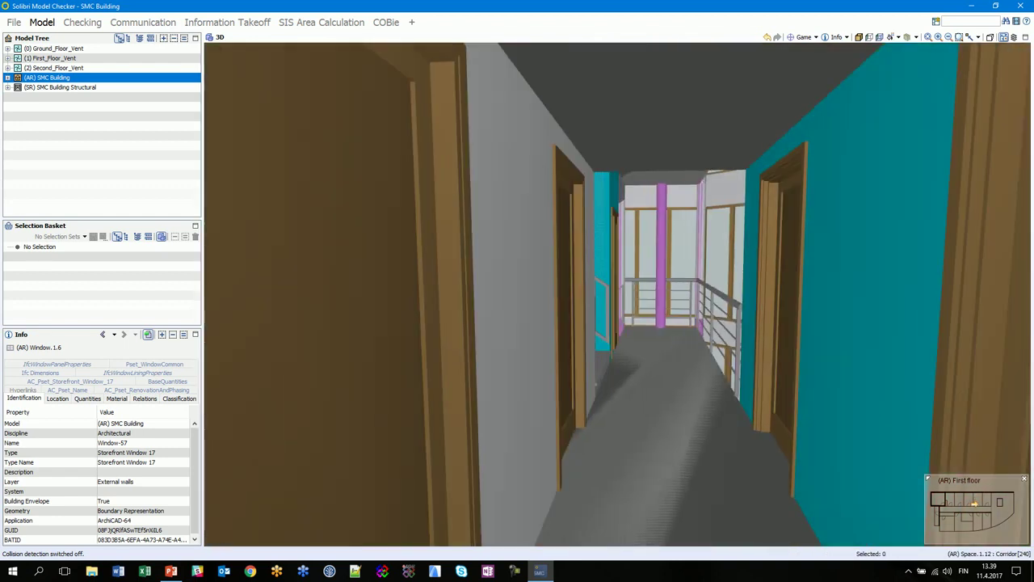
pyautogui.press('Up')
pyautogui.press('pageup')
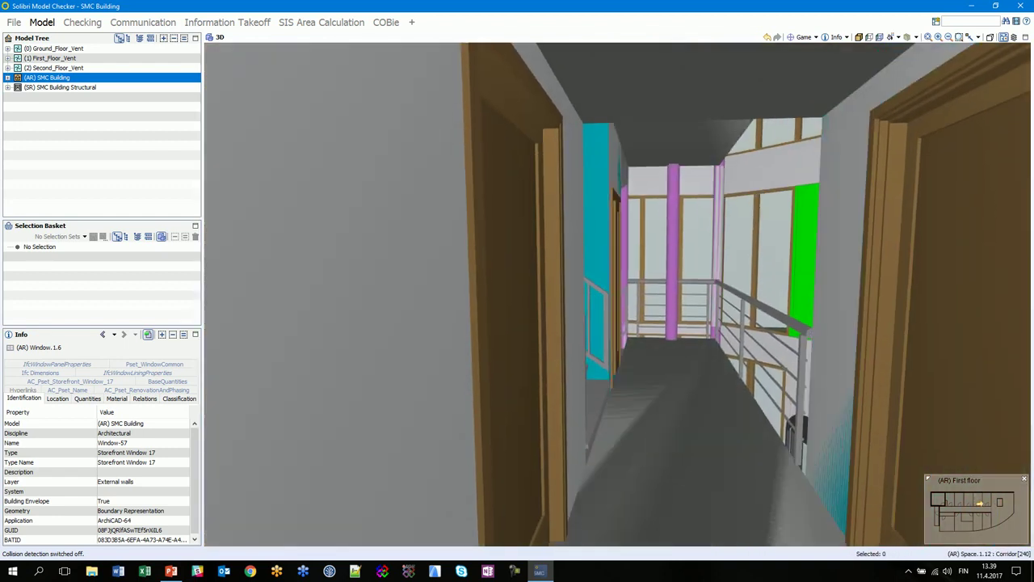
pyautogui.moveTo(543, 182); pyautogui.dragTo(546, 299)
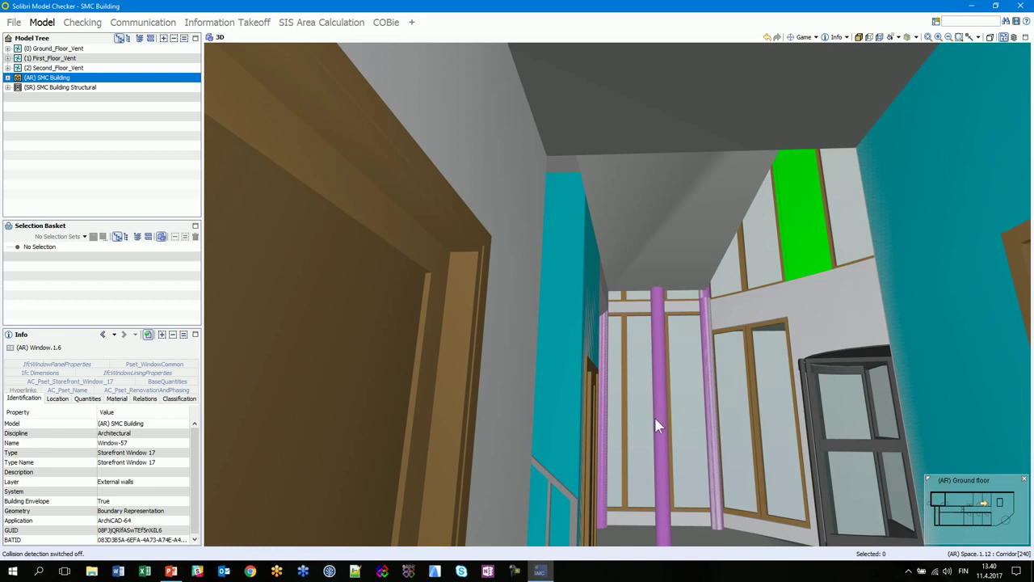
# Review the list of Game navigation controls, and choose Game navigation again.
pyautogui.click(817, 37)
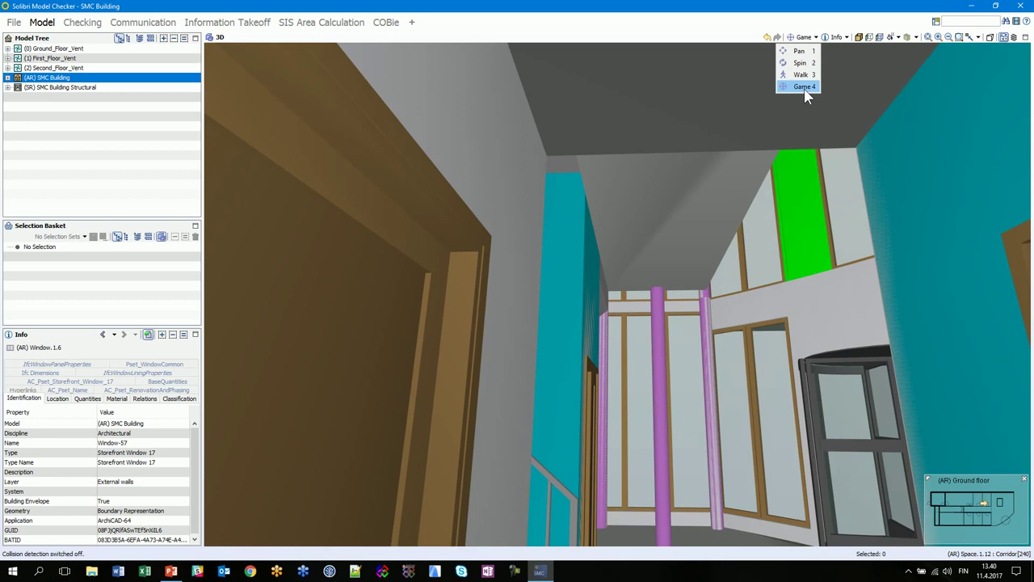
pyautogui.moveTo(805, 95)
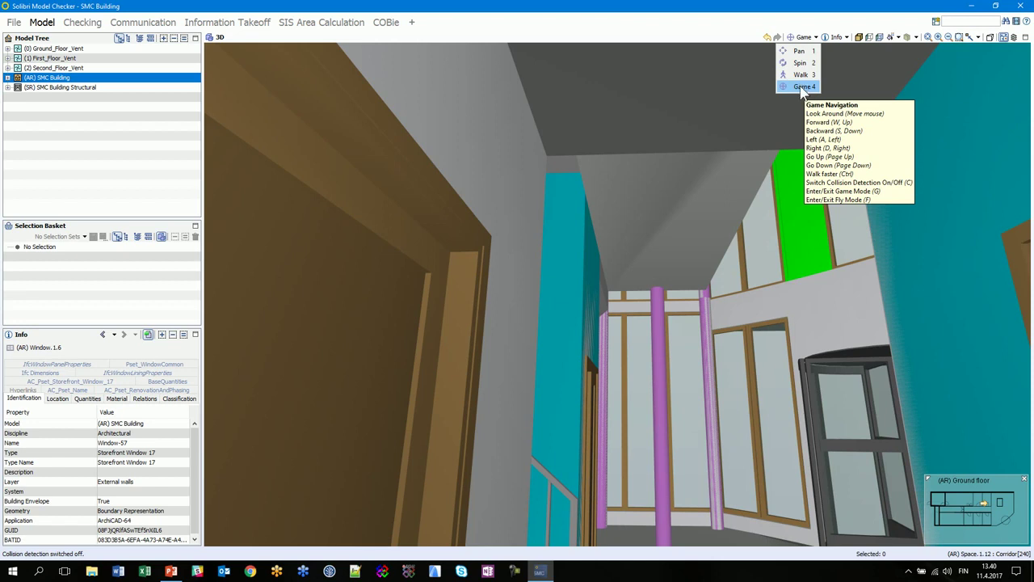
pyautogui.click(805, 87)
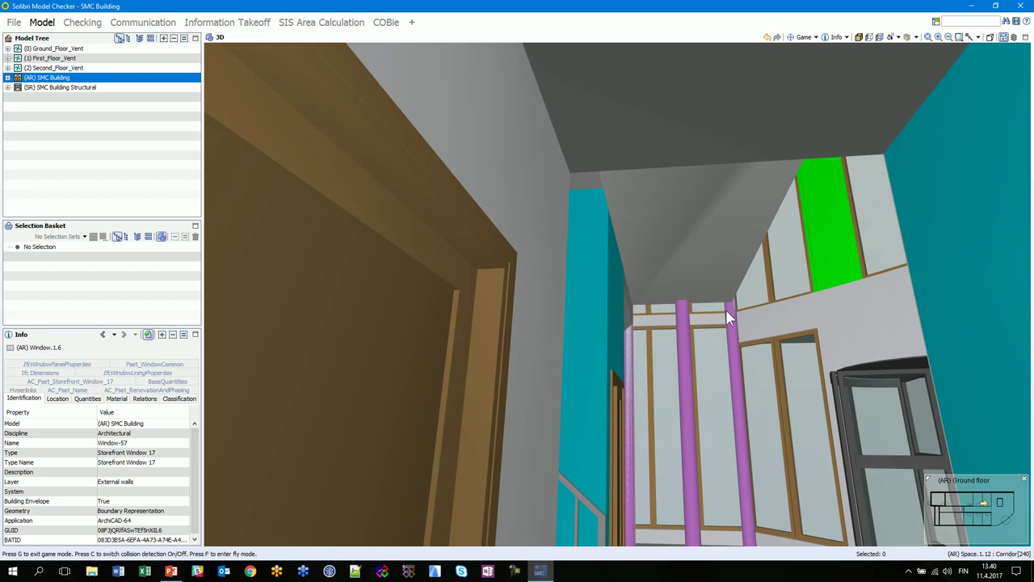
# Switch to Spin navigation, and show the whole building from the Top Back Left viewpoint.
pyautogui.click(815, 37)
pyautogui.click(802, 63)
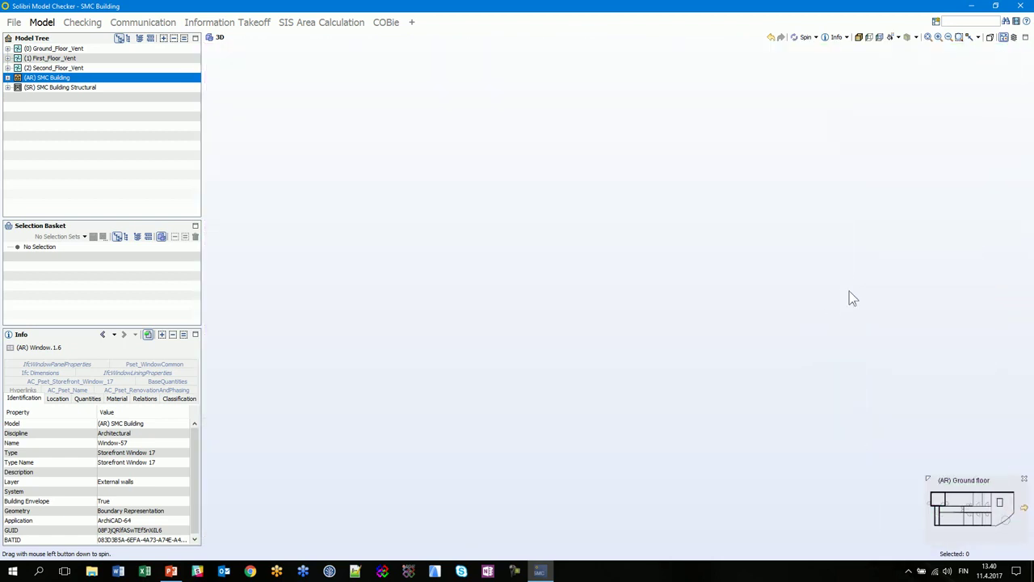
pyautogui.moveTo(771, 305)
pyautogui.mouseDown()
pyautogui.moveTo(718, 337)
pyautogui.moveTo(579, 339)
pyautogui.moveTo(526, 312)
pyautogui.moveTo(679, 344)
pyautogui.moveTo(794, 494)
pyautogui.moveTo(832, 471)
pyautogui.moveTo(831, 429)
pyautogui.moveTo(794, 458)
pyautogui.moveTo(749, 454)
pyautogui.moveTo(858, 412)
pyautogui.moveTo(900, 418)
pyautogui.moveTo(857, 415)
pyautogui.moveTo(858, 428)
pyautogui.moveTo(837, 432)
pyautogui.moveTo(841, 423)
pyautogui.mouseUp()
pyautogui.click(1000, 514)
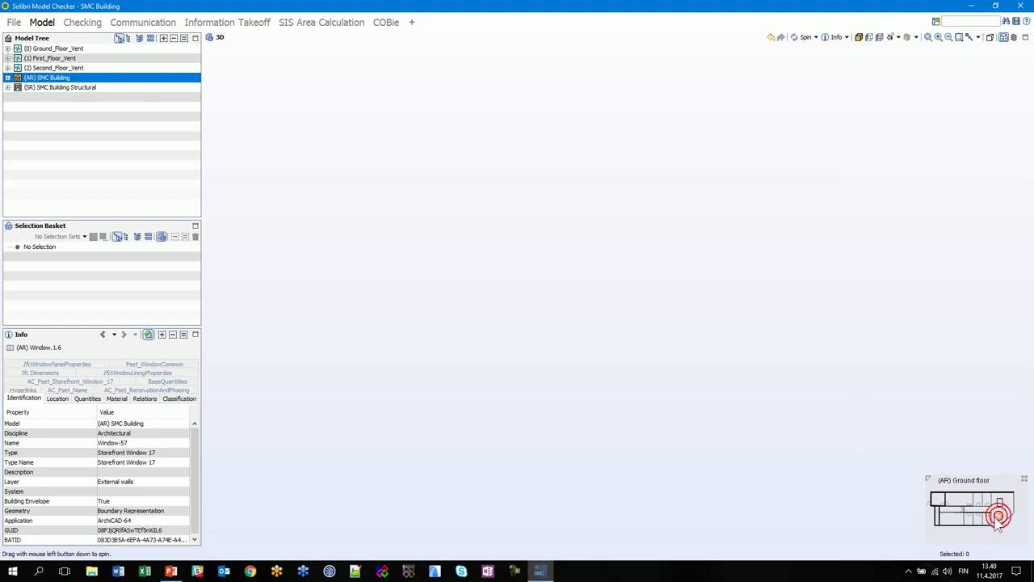
pyautogui.click(979, 38)
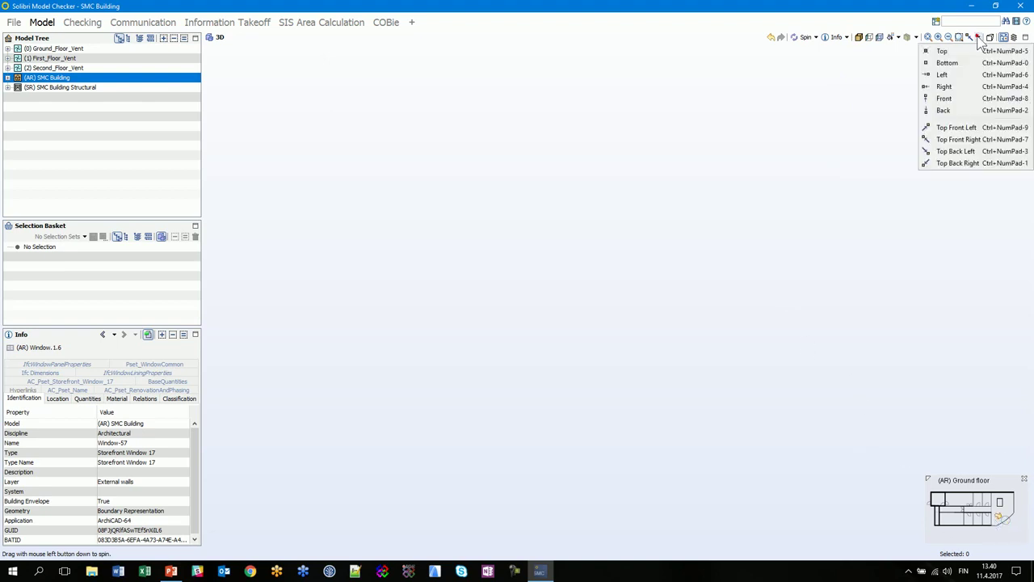
pyautogui.click(963, 151)
pyautogui.moveTo(558, 338); pyautogui.dragTo(605, 375)
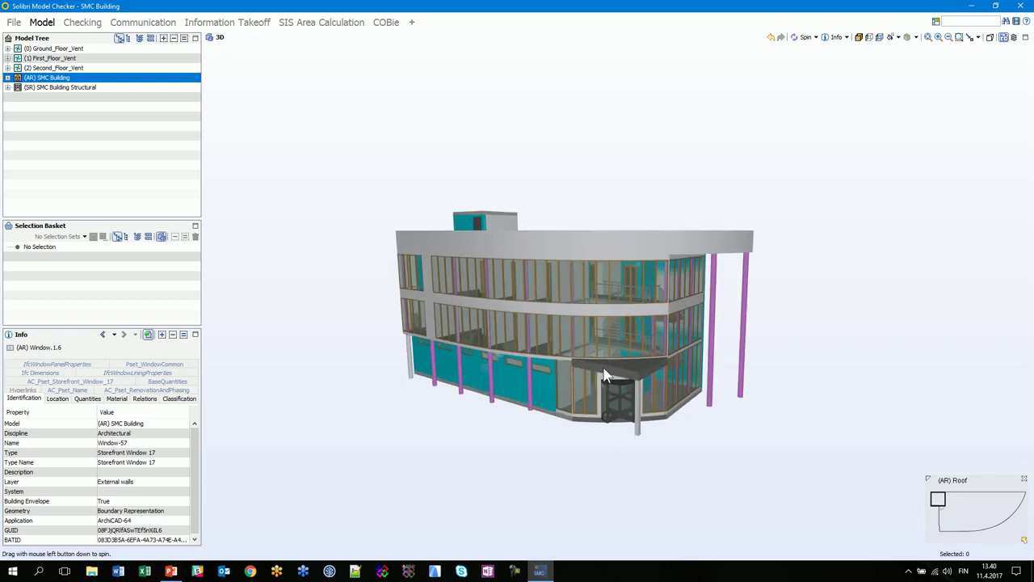
# Show the information of three roof edge walls along the curved facade, one after another.
pyautogui.scroll(5, 604, 375)
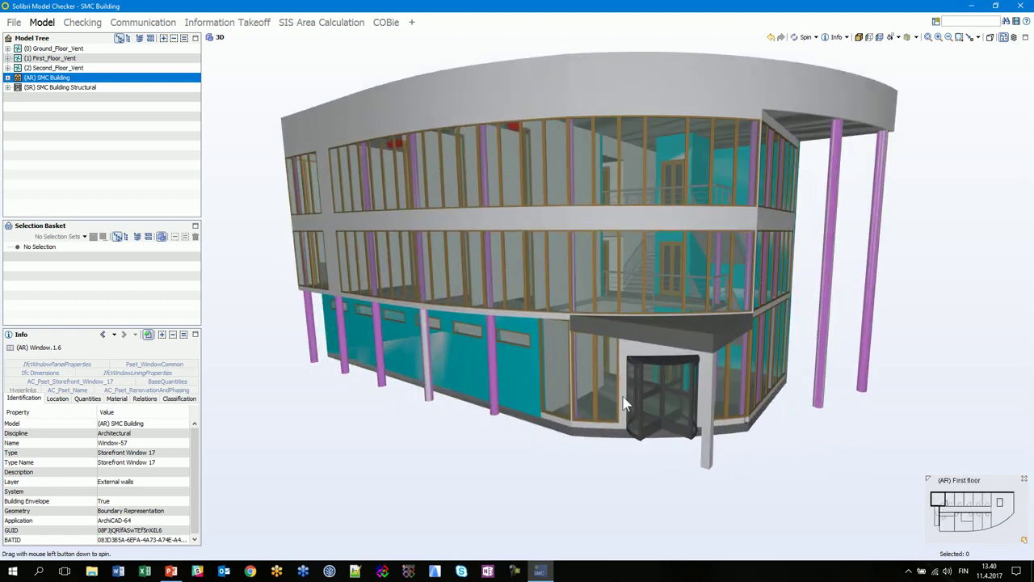
pyautogui.scroll(5, 622, 404)
pyautogui.moveTo(644, 417); pyautogui.dragTo(730, 384)
pyautogui.scroll(-3, 730, 384)
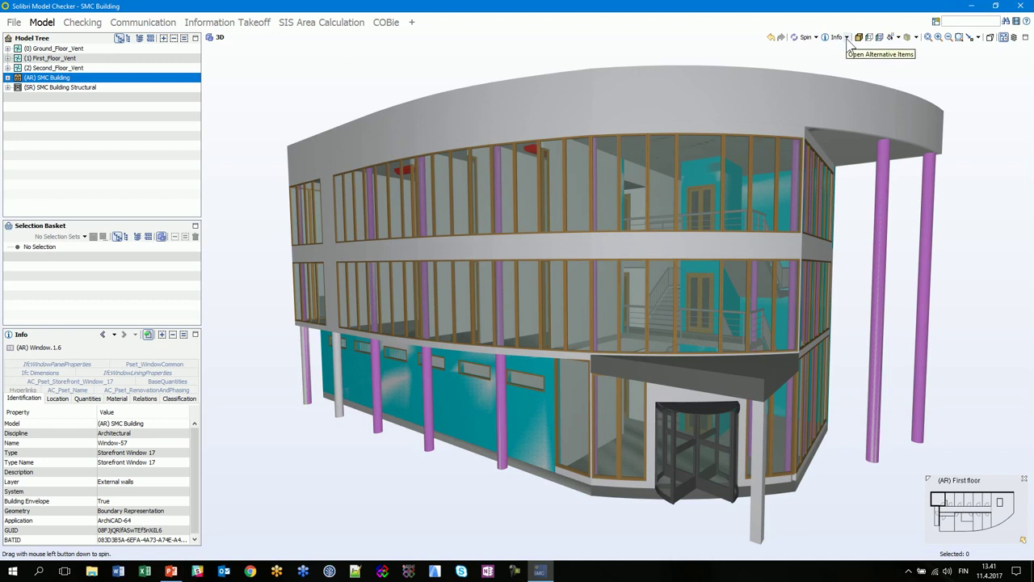
pyautogui.click(605, 114)
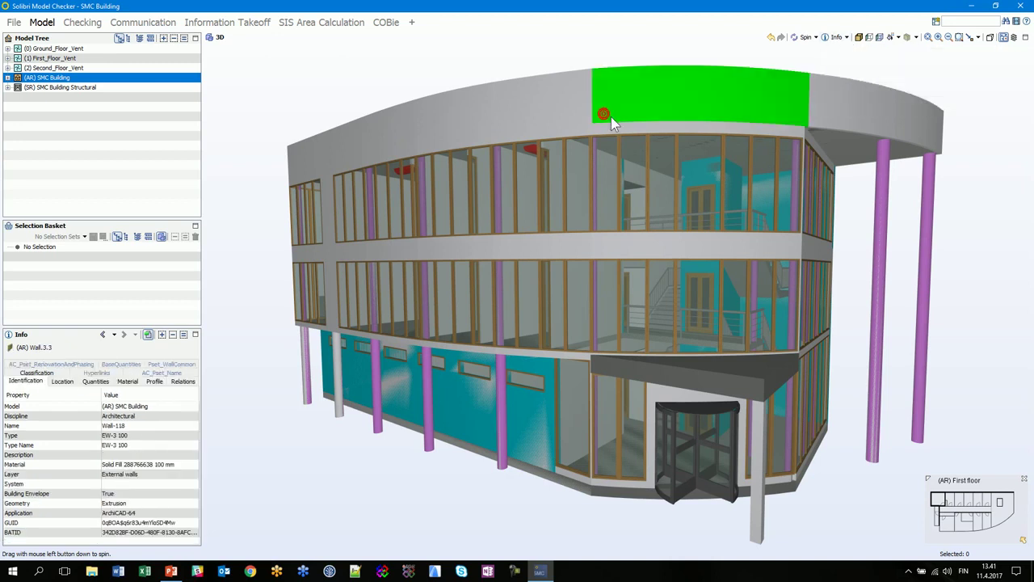
pyautogui.click(557, 109)
pyautogui.click(452, 138)
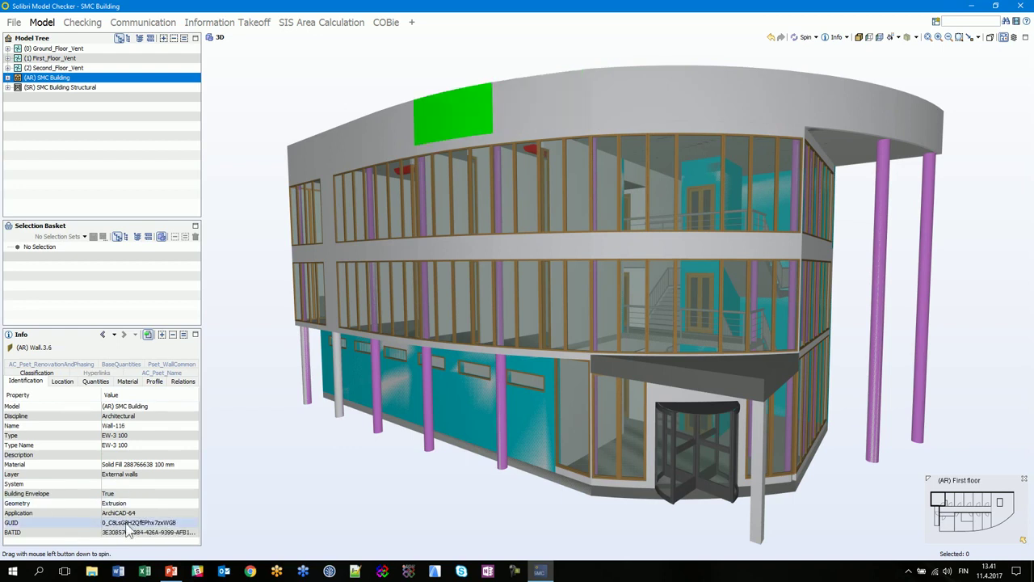
# Show the information of three storefront windows on the second floor of the curved facade.
pyautogui.click(384, 208)
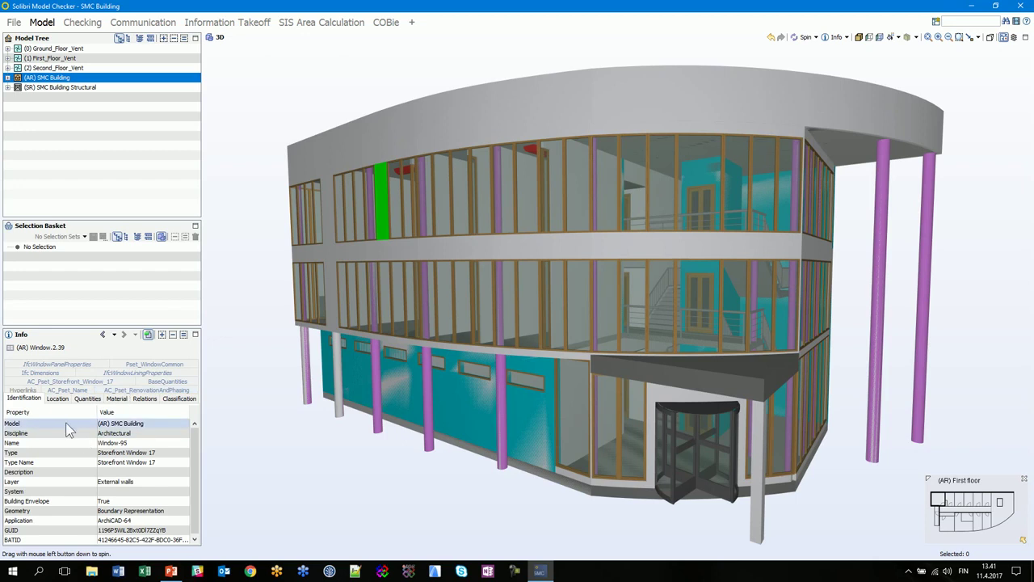
pyautogui.click(362, 223)
pyautogui.click(346, 224)
# Show the information of two ground floor columns and the long ground floor wall behind them.
pyautogui.click(340, 367)
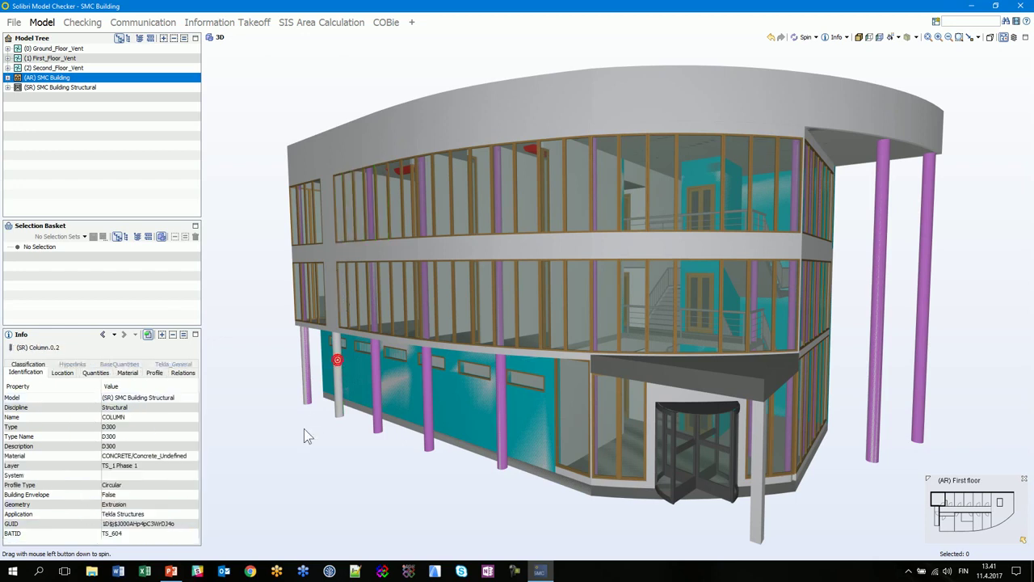
pyautogui.click(379, 428)
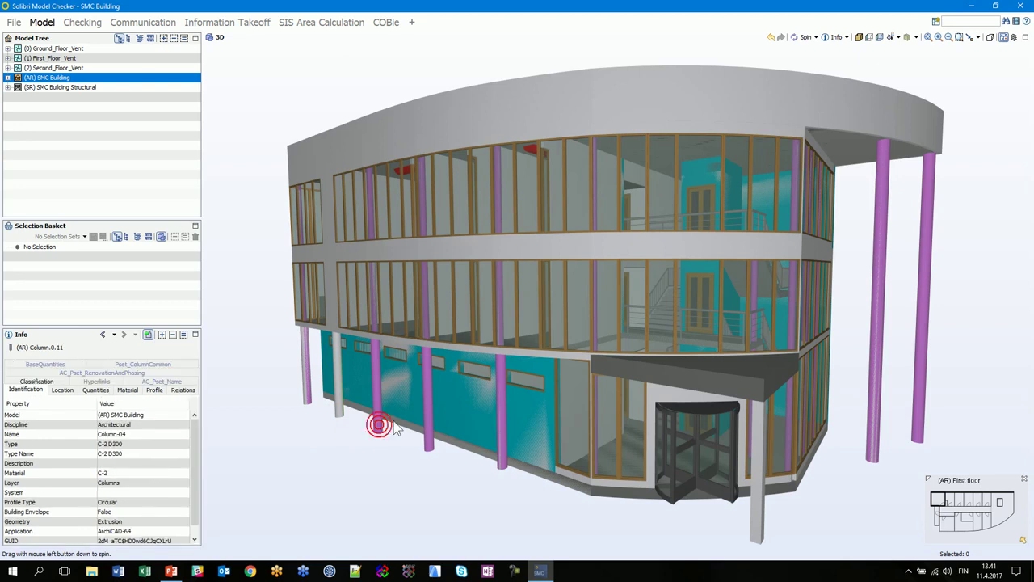
pyautogui.click(401, 423)
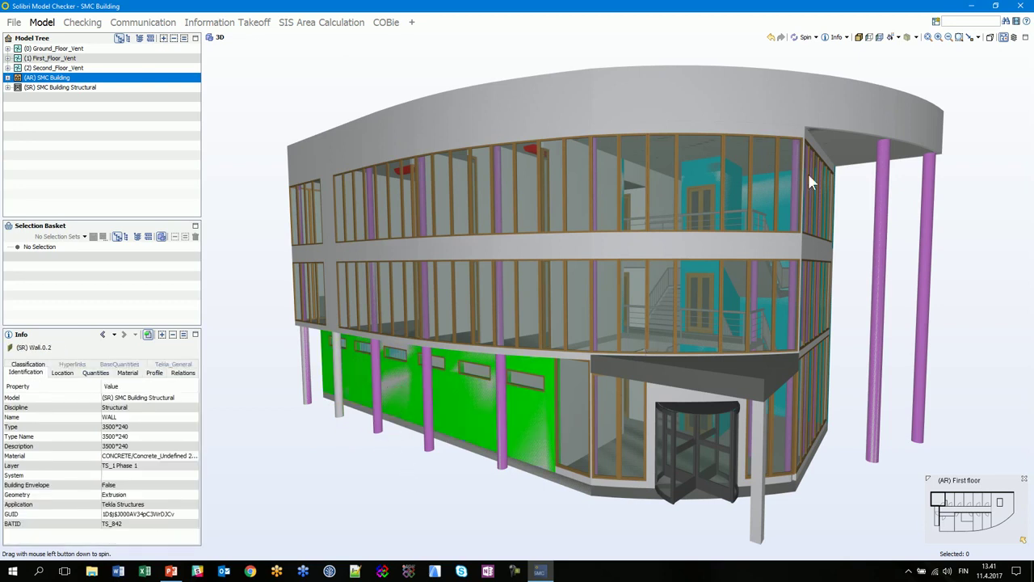
# Activate the Select tool, pick the outermost roof edge wall above the freestanding columns, and expand SMC Building in the Selection Basket.
pyautogui.click(847, 38)
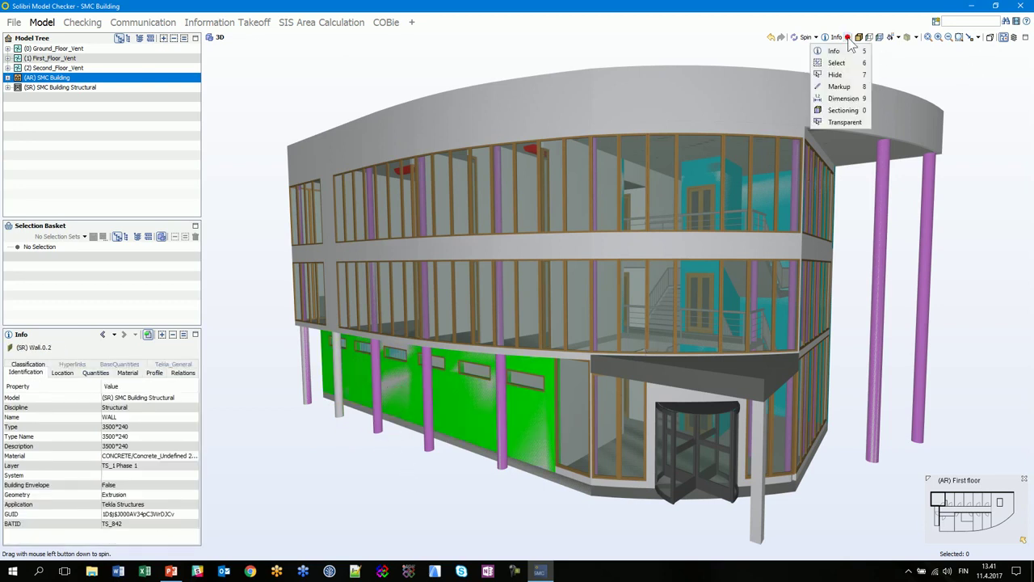
pyautogui.click(837, 63)
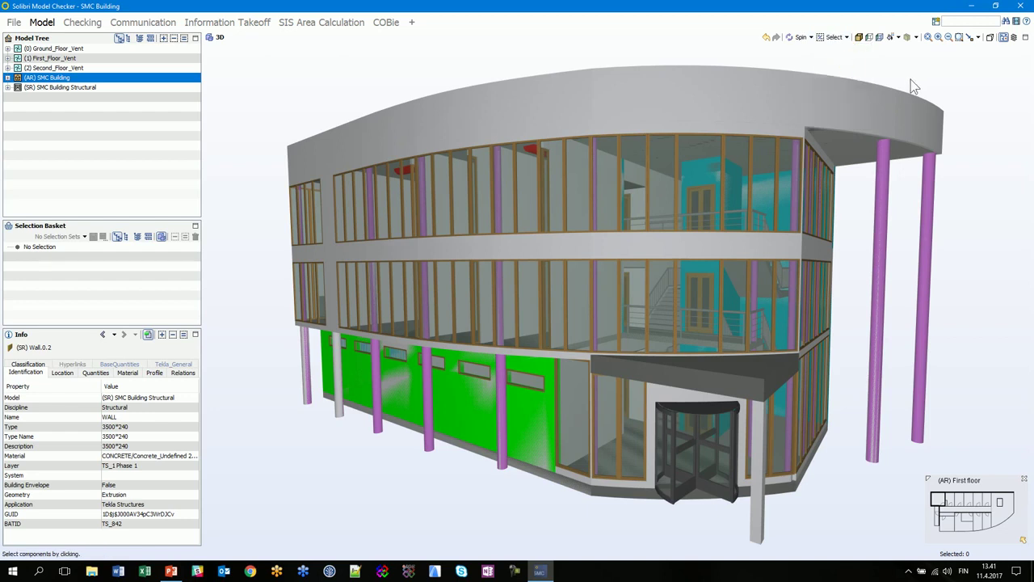
pyautogui.click(926, 117)
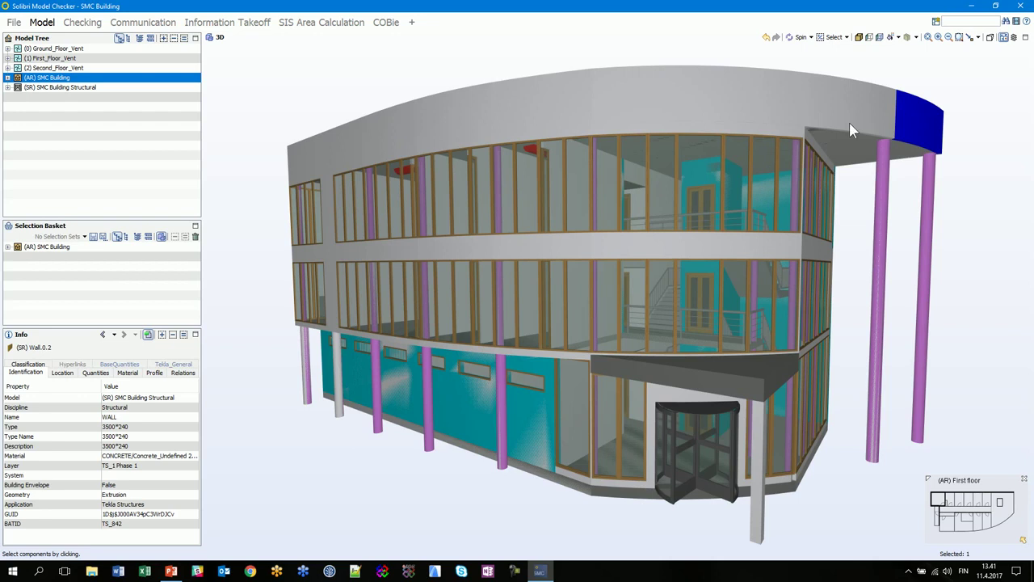
pyautogui.click(8, 246)
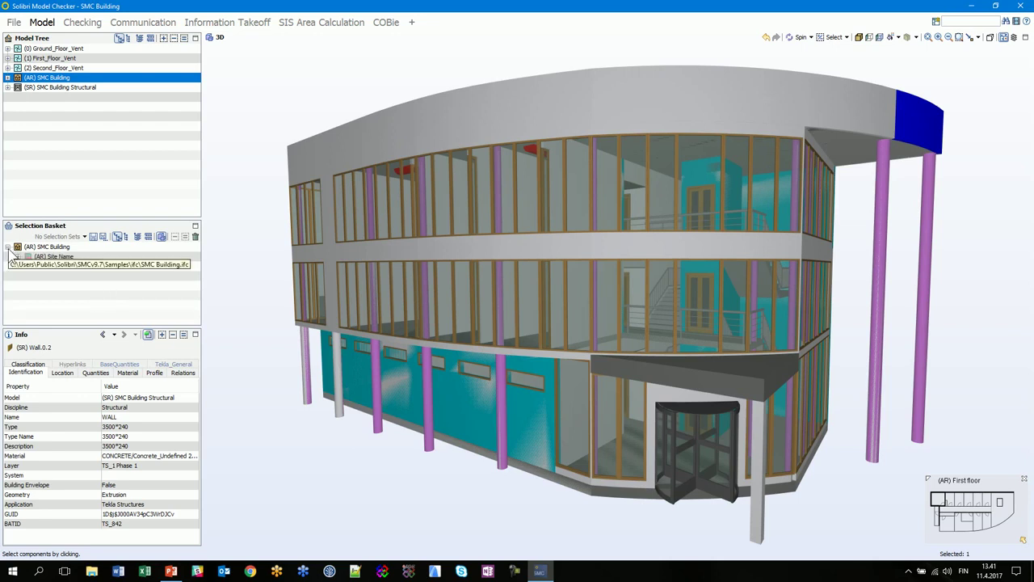
# Add the remaining roof edge walls along the whole curved facade to the selection.
pyautogui.keyDown('ctrl'); pyautogui.click(885, 109); pyautogui.keyUp('ctrl')
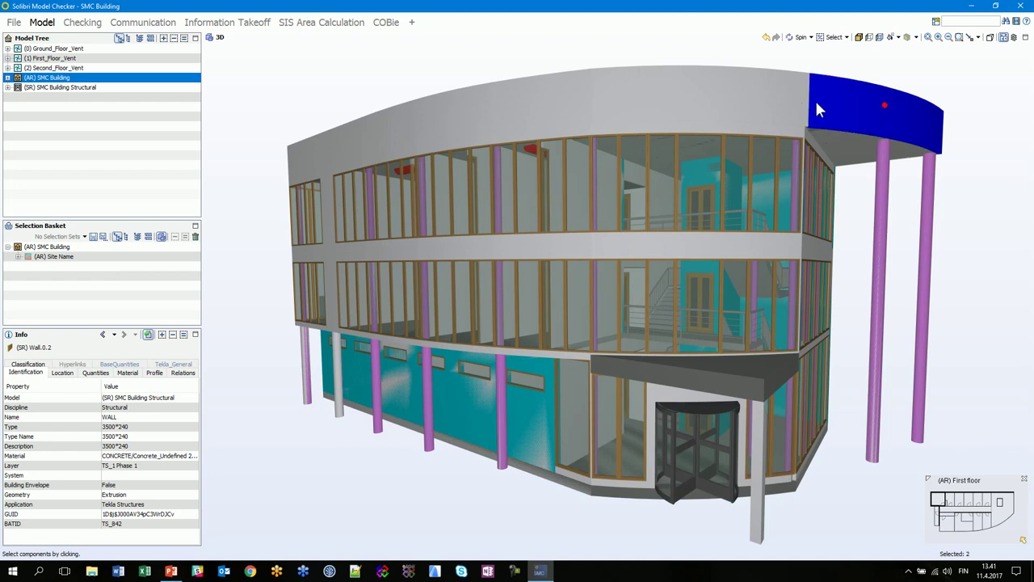
pyautogui.keyDown('ctrl'); pyautogui.click(554, 97); pyautogui.keyUp('ctrl')
pyautogui.keyDown('ctrl'); pyautogui.click(723, 101); pyautogui.keyUp('ctrl')
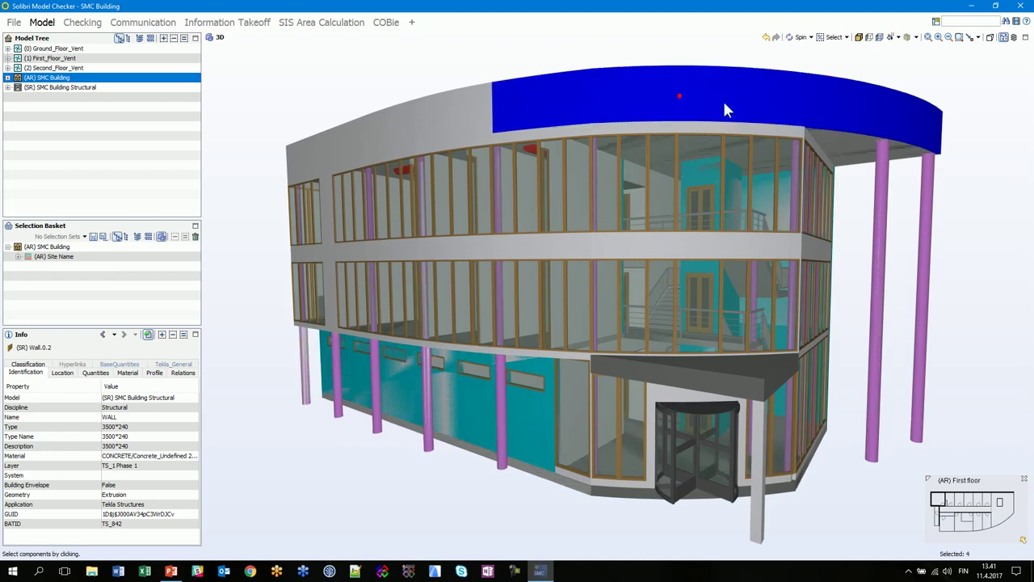
pyautogui.keyDown('ctrl'); pyautogui.click(478, 103); pyautogui.keyUp('ctrl')
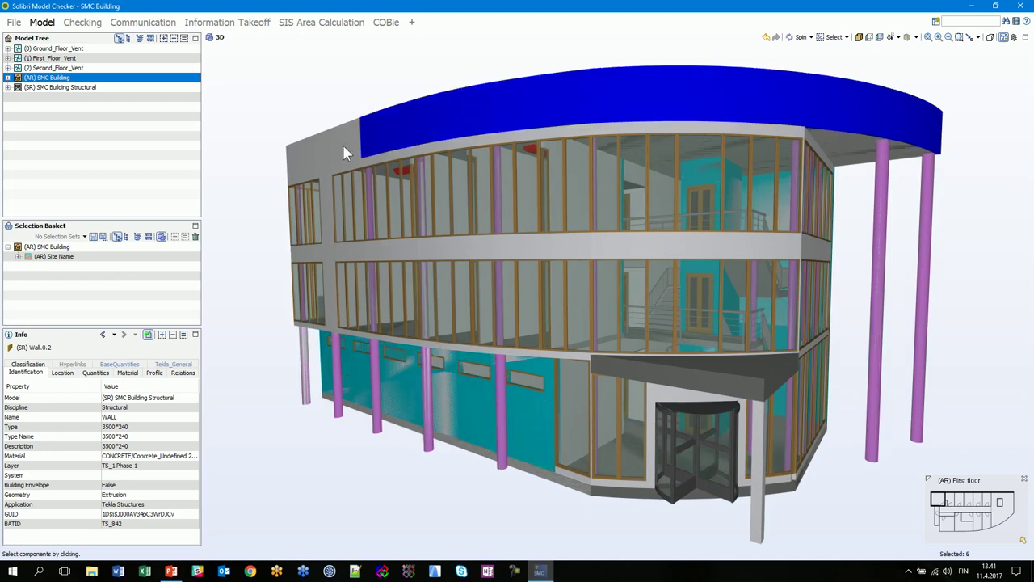
pyautogui.keyDown('ctrl'); pyautogui.click(301, 154); pyautogui.keyUp('ctrl')
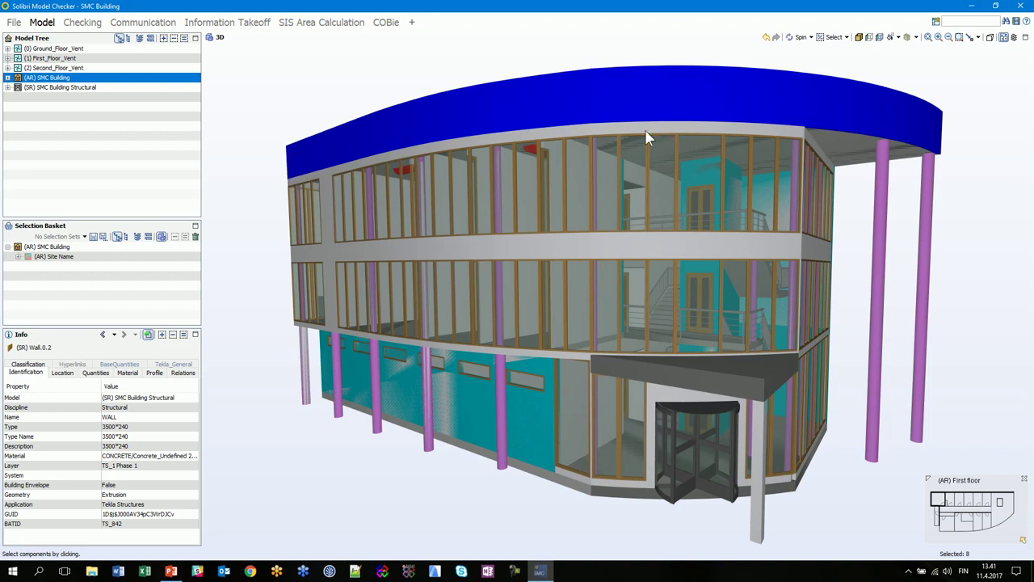
# Clear the selected roof edge walls from the Selection Basket.
pyautogui.moveTo(748, 139); pyautogui.dragTo(704, 224)
pyautogui.scroll(3, 704, 224)
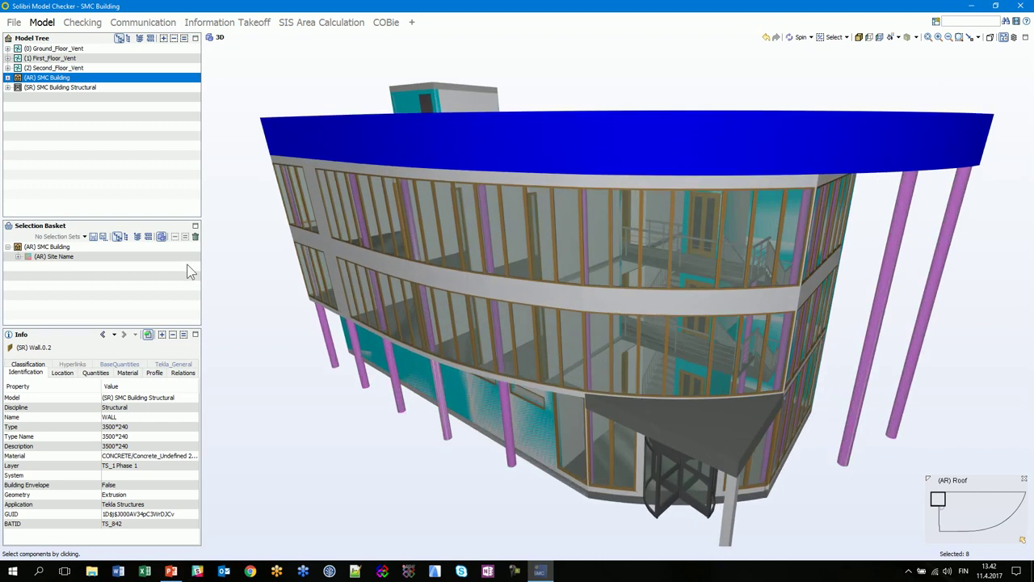
pyautogui.click(195, 236)
# Select the components at the building's upper corner with a selection rectangle, and empty the Selection Basket.
pyautogui.scroll(-2, 743, 270)
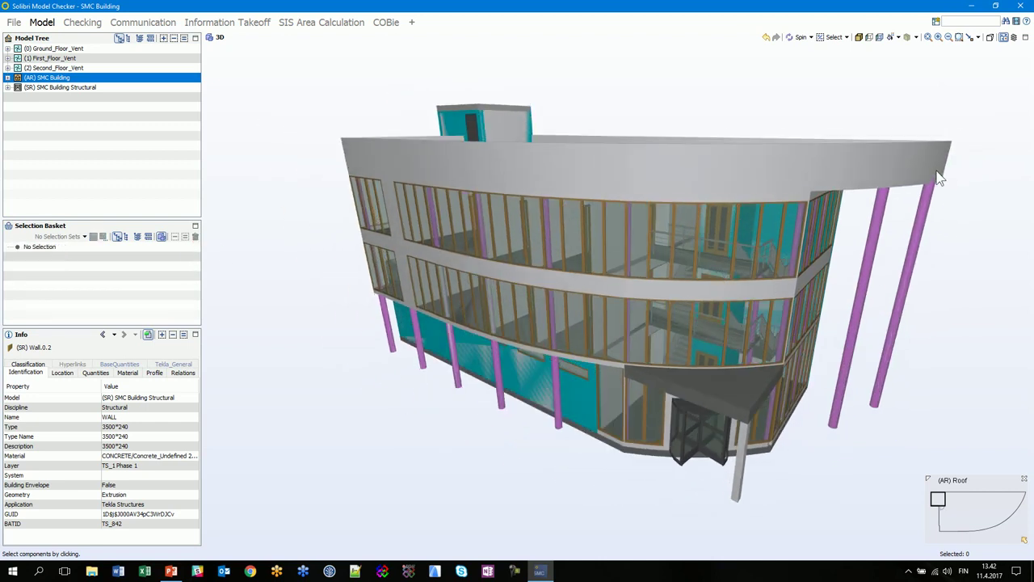
pyautogui.click(973, 124)
pyautogui.moveTo(973, 124); pyautogui.dragTo(752, 282)
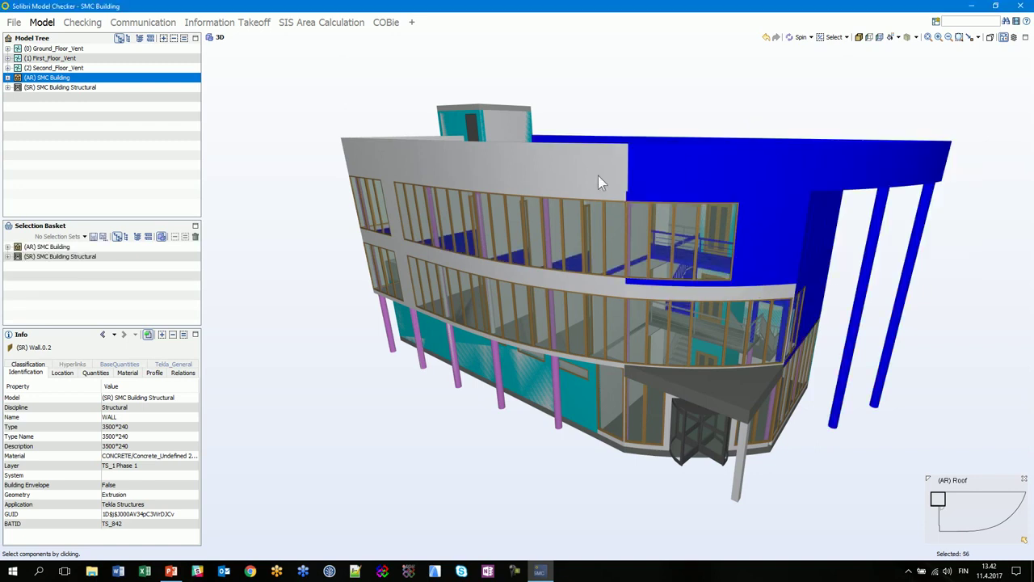
pyautogui.click(196, 236)
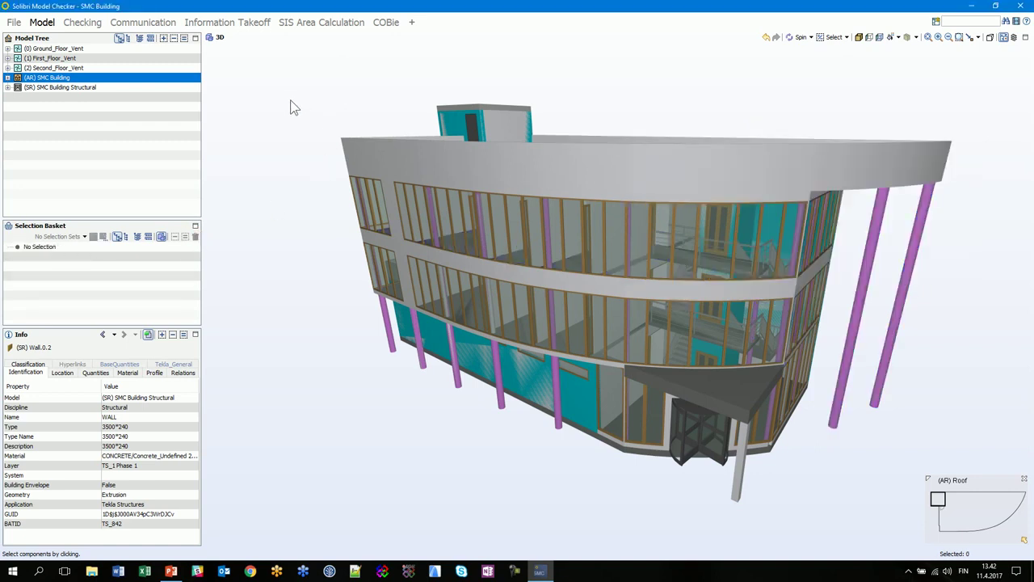
# Select the roof edge corner and rooftop structure with another selection rectangle, and clear the Selection Basket.
pyautogui.moveTo(289, 95); pyautogui.dragTo(501, 199)
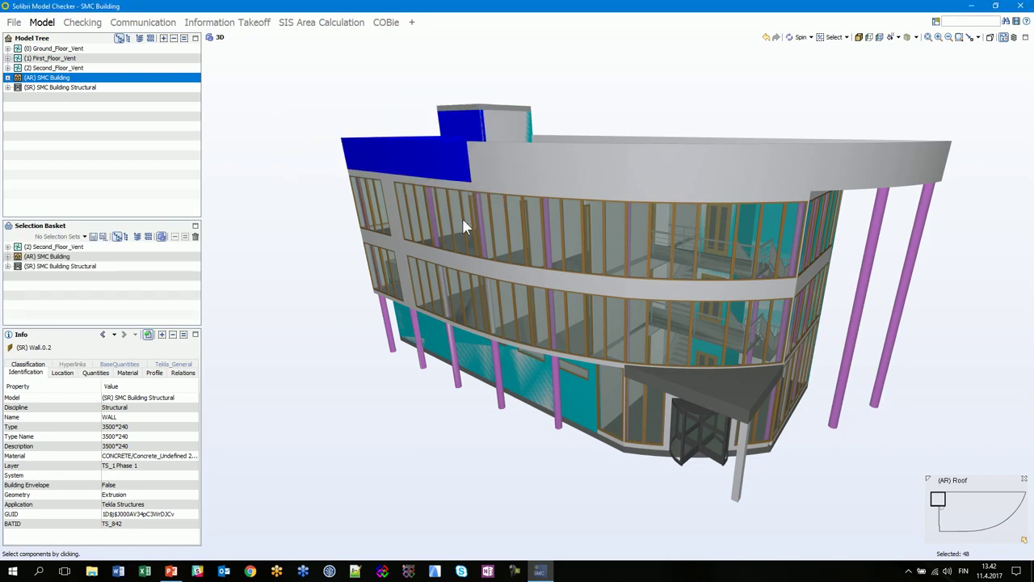
pyautogui.click(195, 236)
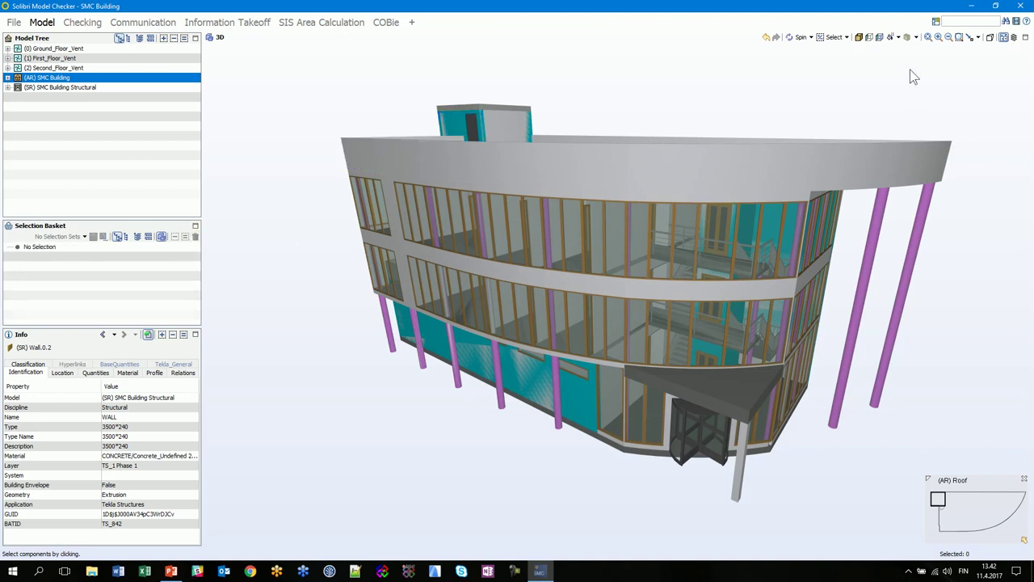
# Activate the Hide tool, hide adjacent roof edge walls along the curved facade, and show all components again.
pyautogui.click(846, 37)
pyautogui.click(830, 74)
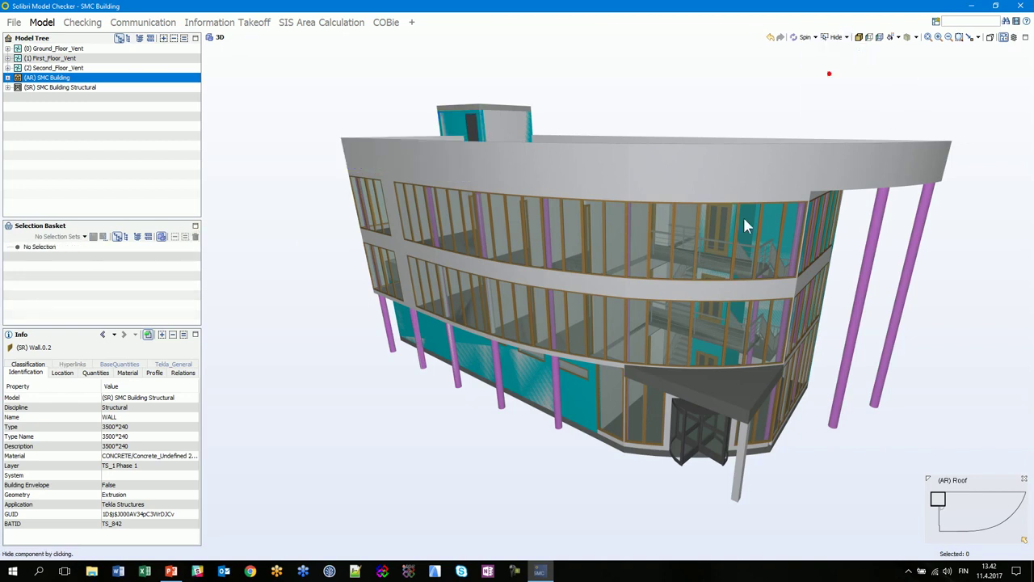
pyautogui.click(629, 181)
pyautogui.click(606, 169)
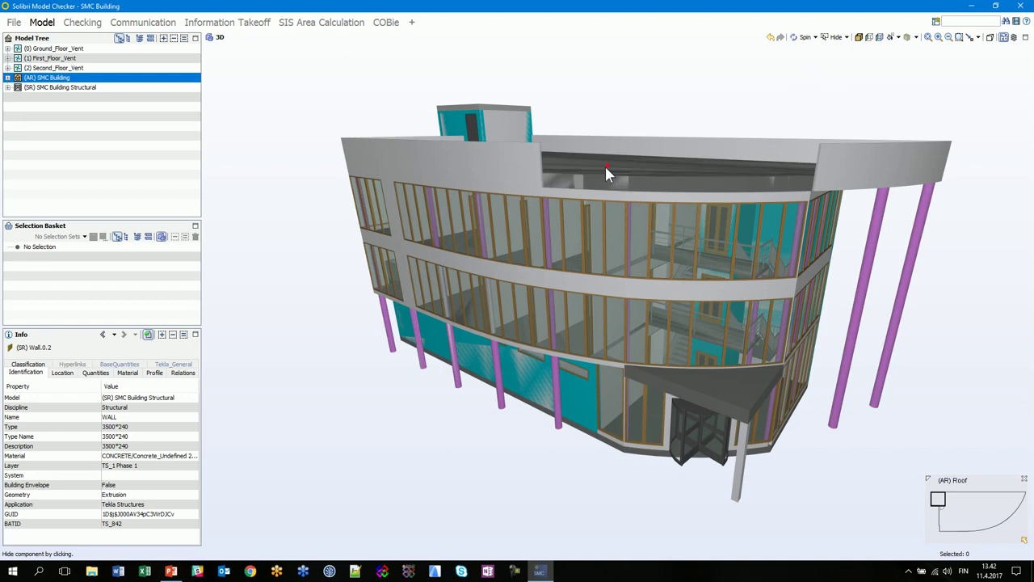
pyautogui.click(532, 165)
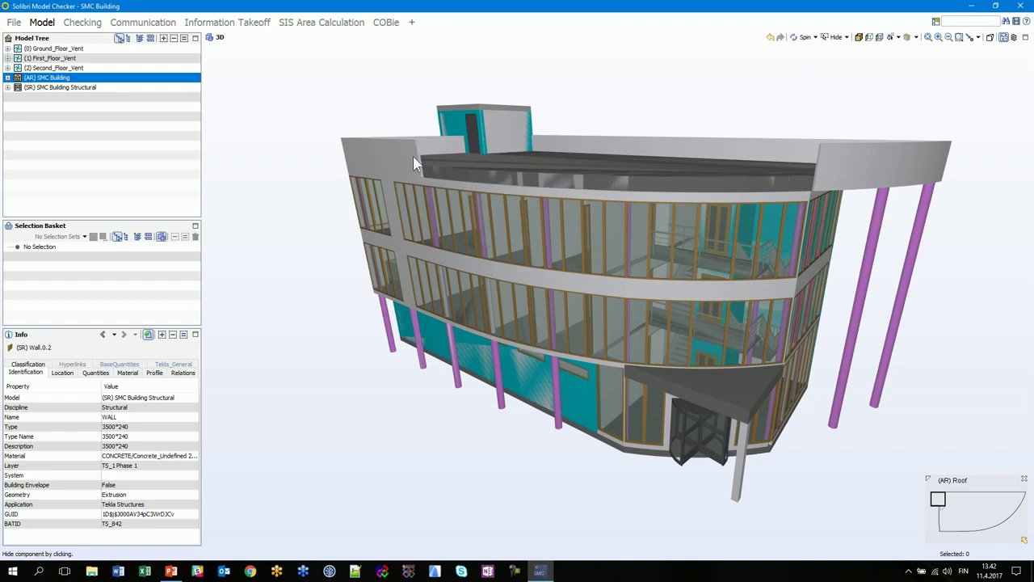
pyautogui.click(861, 38)
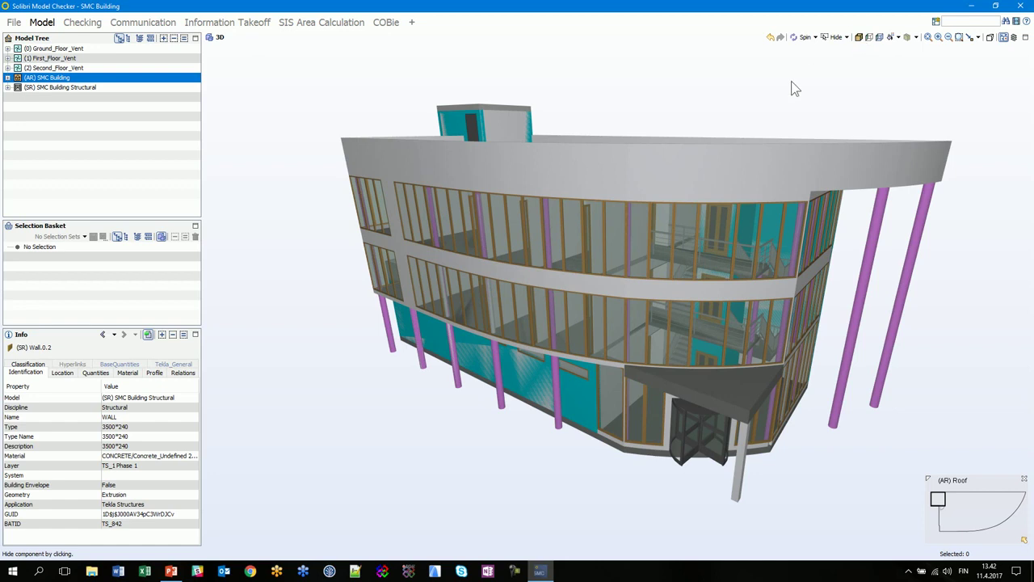
# Hide one roof edge wall on the curved facade and undo the hiding.
pyautogui.click(740, 168)
pyautogui.click(771, 37)
pyautogui.moveTo(664, 182); pyautogui.dragTo(688, 166, button='middle')
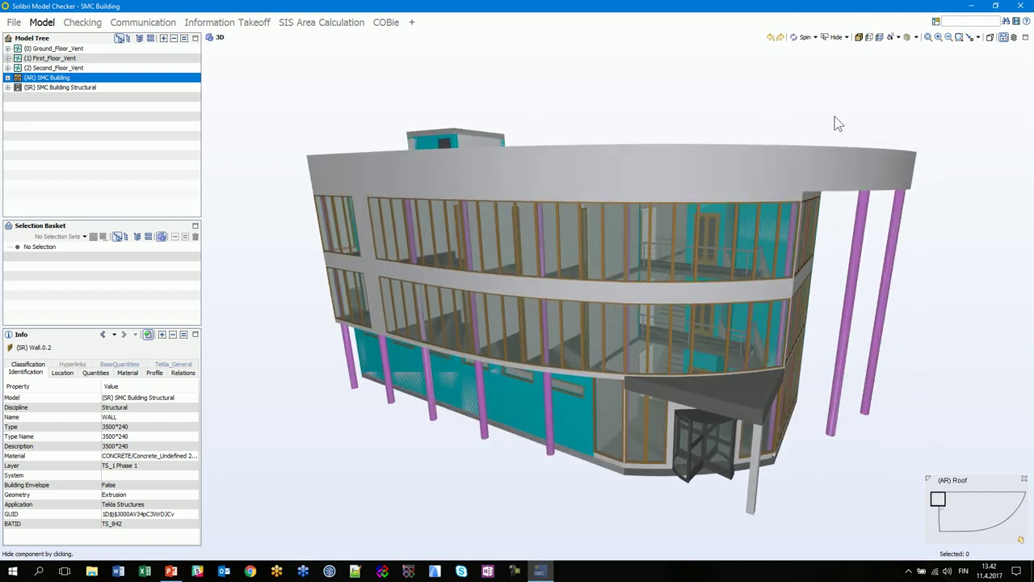
# Activate the Markup tool and draw a freehand cloud at the corner of the long second-floor window band, beneath the roof edge.
pyautogui.click(847, 37)
pyautogui.click(838, 87)
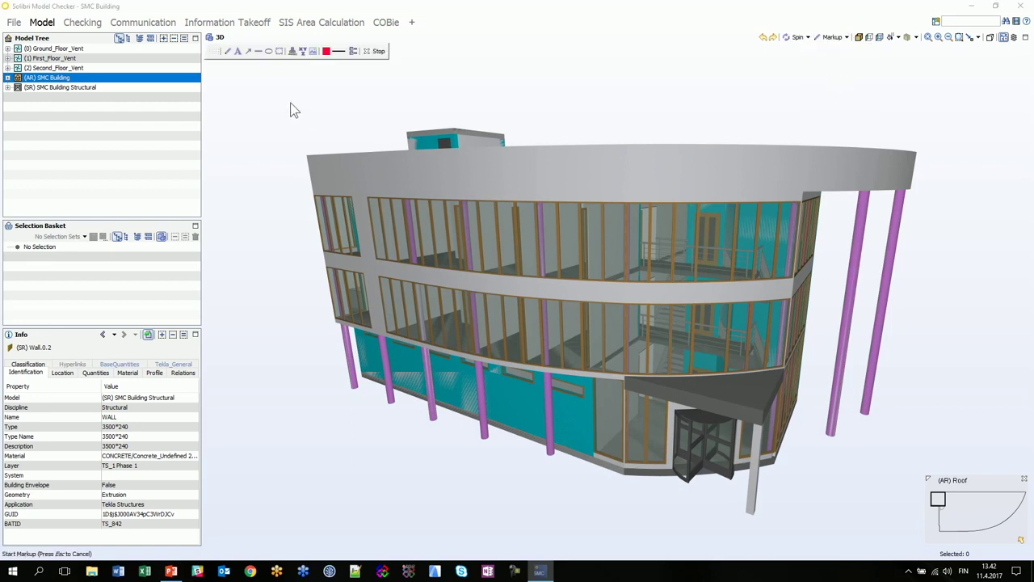
pyautogui.click(227, 51)
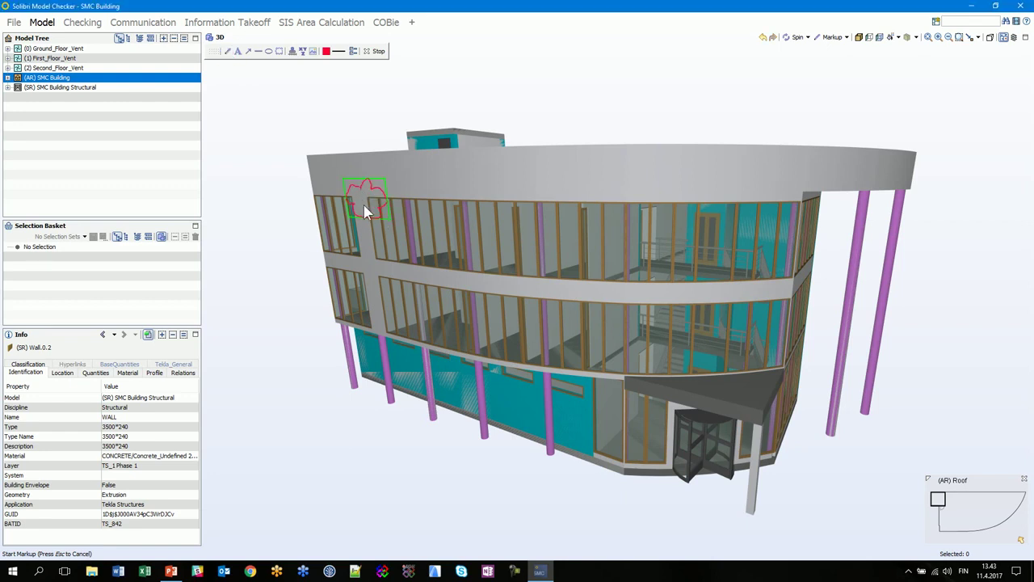
# Resize and move the cloud markup, placing it around the upper corner of the long second-floor window band.
pyautogui.scroll(2, 366, 192)
pyautogui.scroll(3, 366, 197)
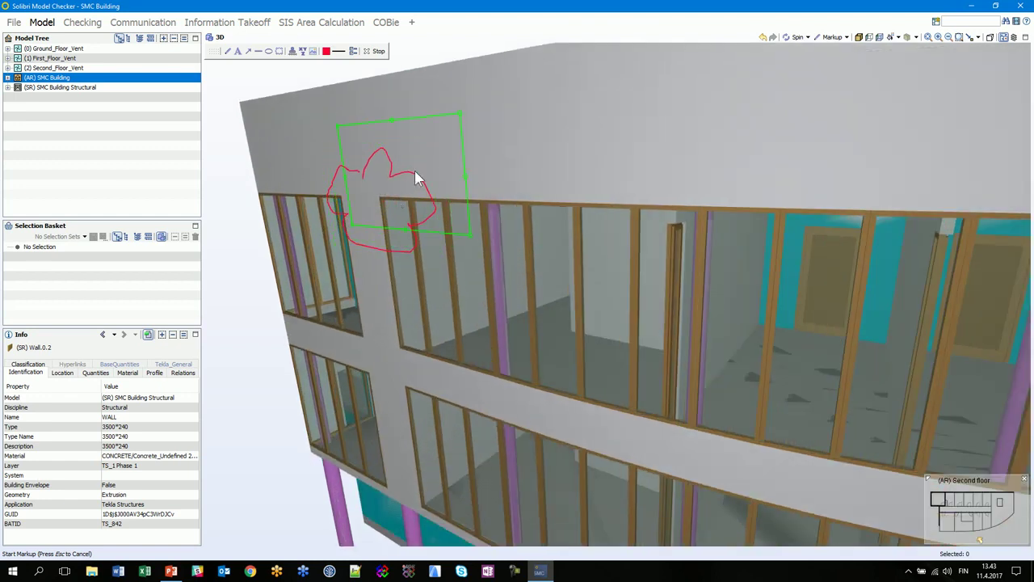
pyautogui.click(514, 164)
pyautogui.moveTo(513, 165); pyautogui.dragTo(384, 145)
pyautogui.moveTo(432, 79); pyautogui.dragTo(343, 108)
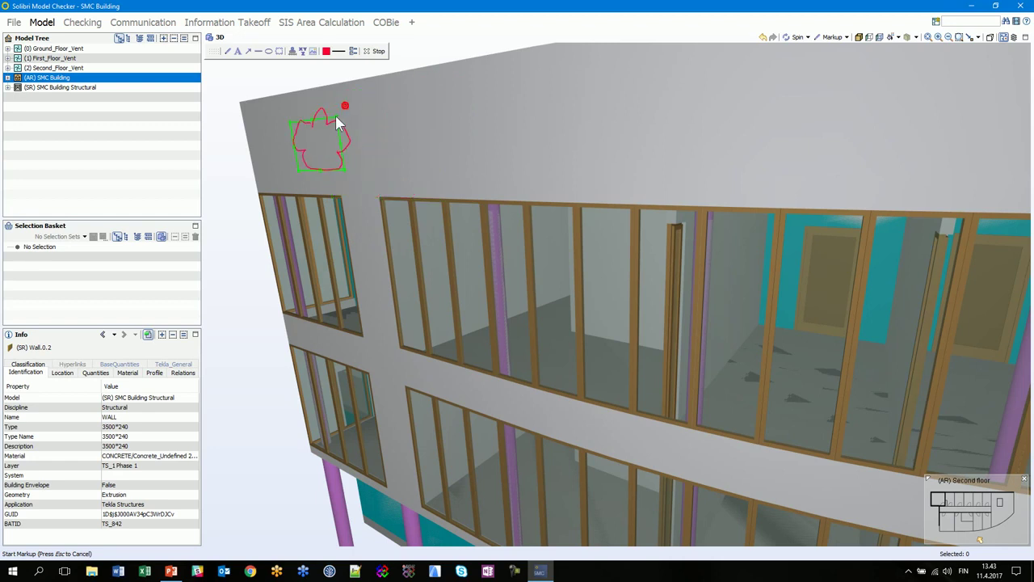
pyautogui.moveTo(373, 197); pyautogui.dragTo(388, 207)
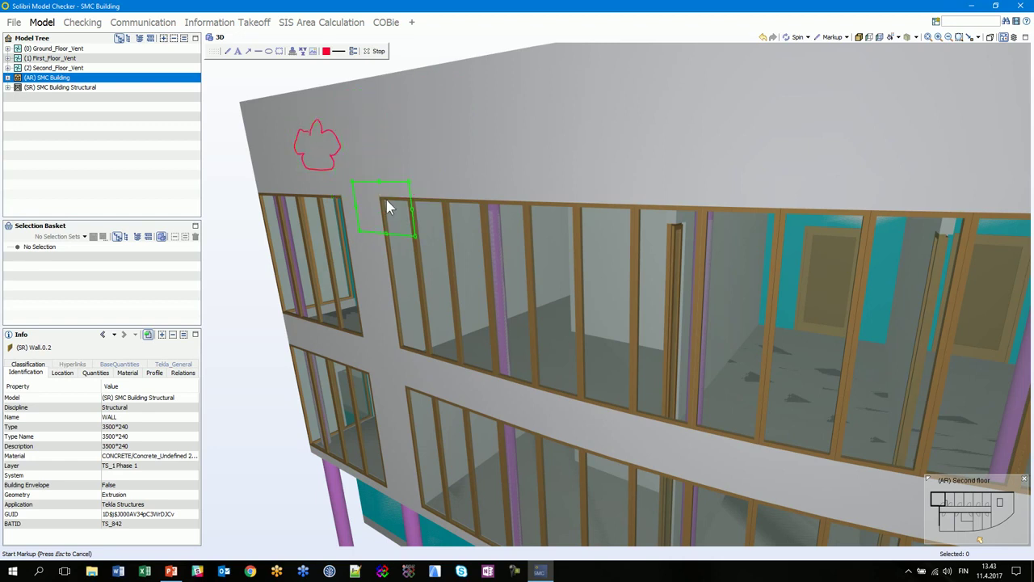
# Add a text markup reading "TEXT HERE" on the wall beside the cloud.
pyautogui.click(237, 51)
pyautogui.click(428, 187)
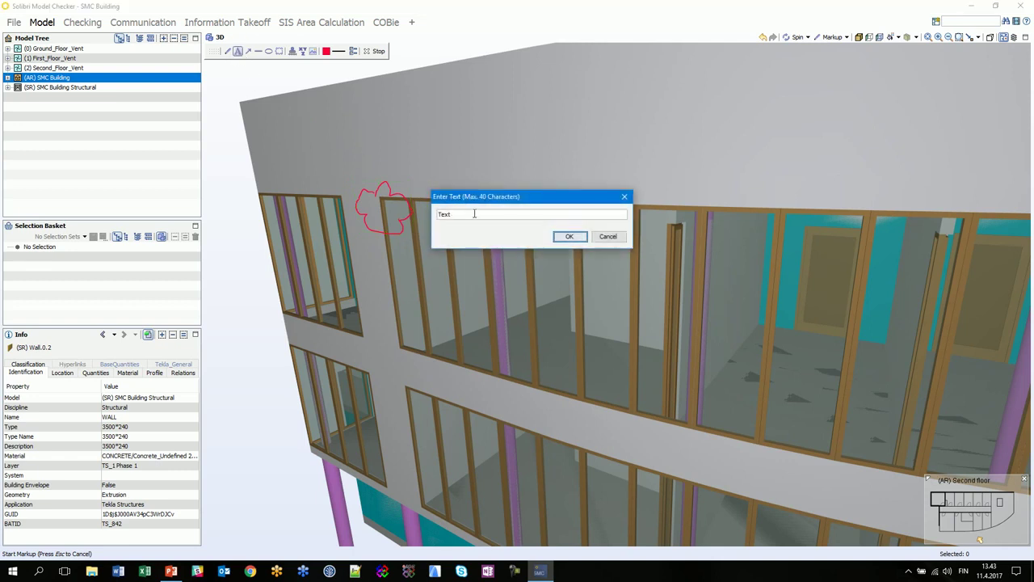
pyautogui.click(489, 217)
pyautogui.write('HERE')
pyautogui.moveTo(452, 215); pyautogui.dragTo(438, 213)
pyautogui.write('TEXT')
pyautogui.click(573, 235)
pyautogui.click(454, 181)
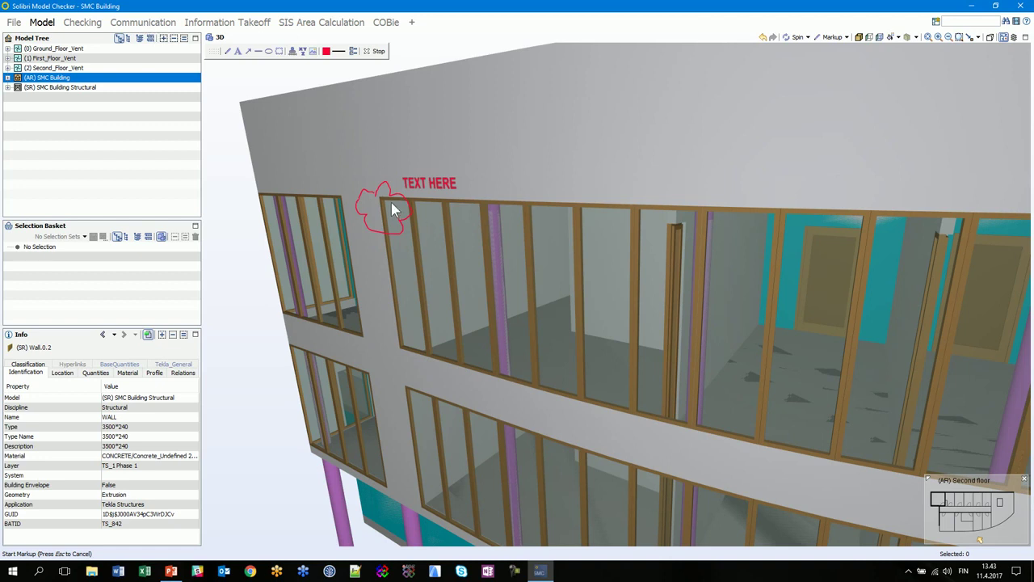
pyautogui.scroll(3, 393, 203)
pyautogui.scroll(-2, 428, 228)
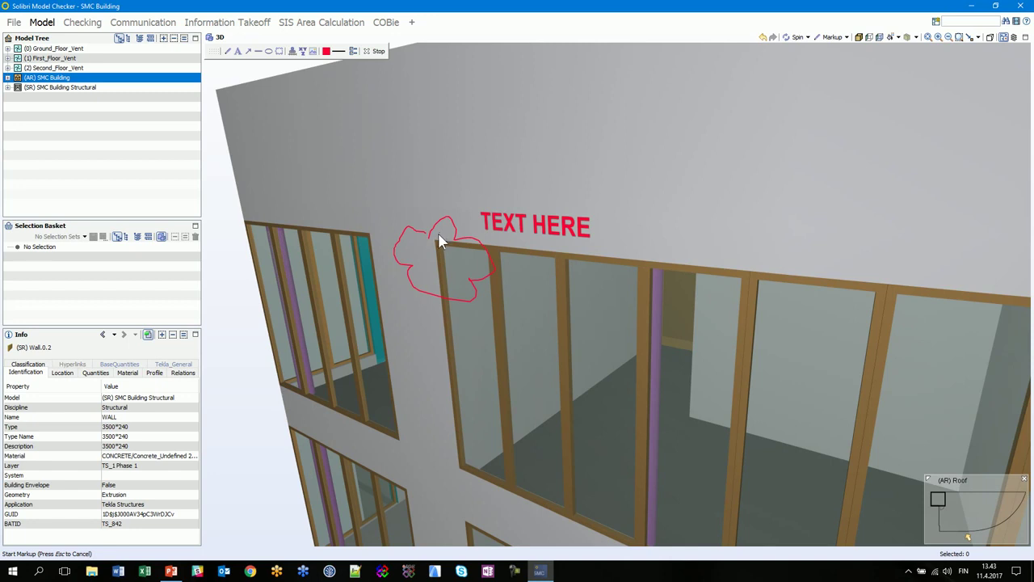
pyautogui.rightClick(620, 170)
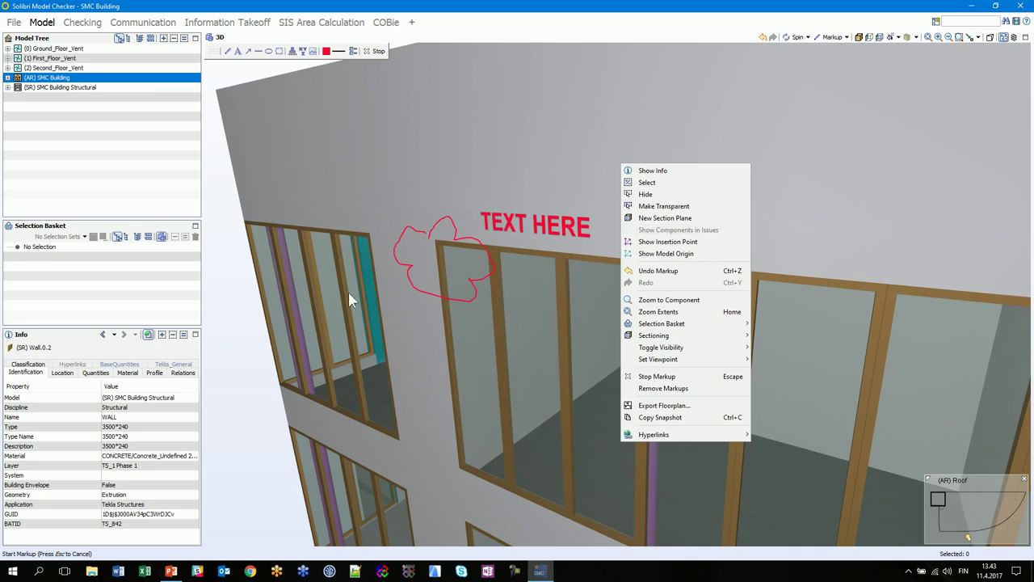
# In the Communication view, create a new presentation named MANUAL NOTES and add the marked-up 3D view to it as an issue.
pyautogui.moveTo(348, 293); pyautogui.dragTo(418, 322)
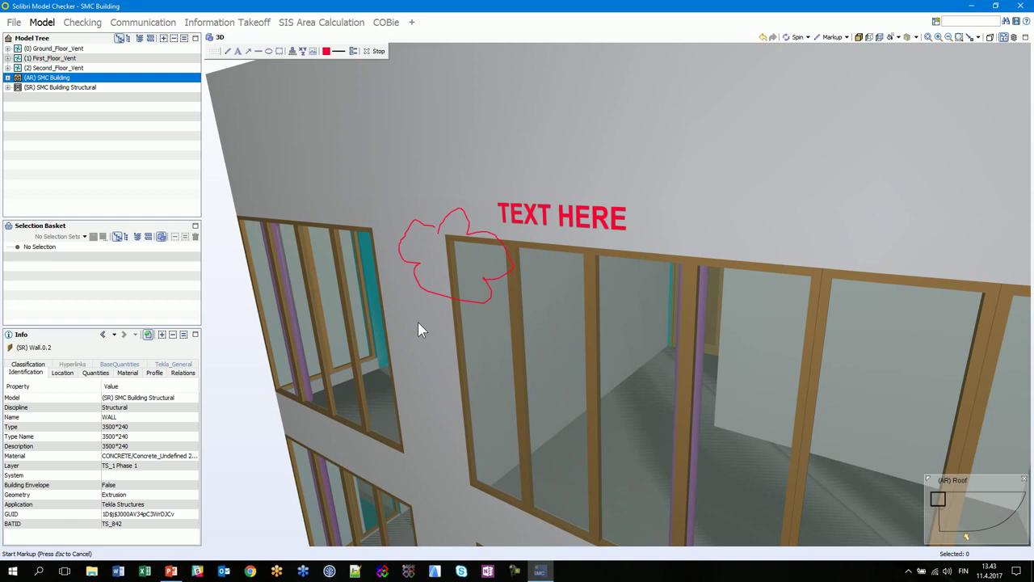
pyautogui.moveTo(418, 321); pyautogui.dragTo(142, 27)
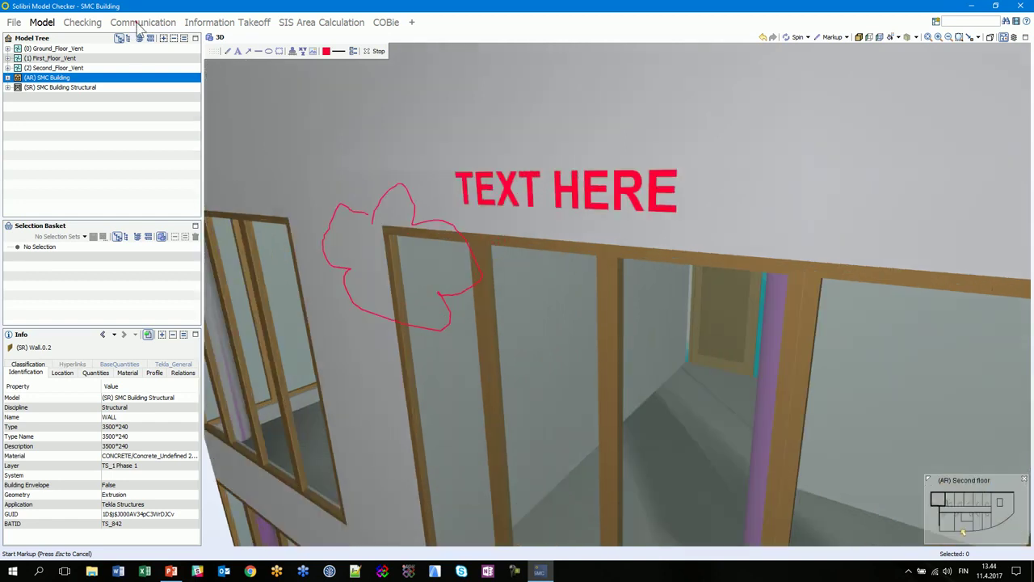
pyautogui.click(142, 23)
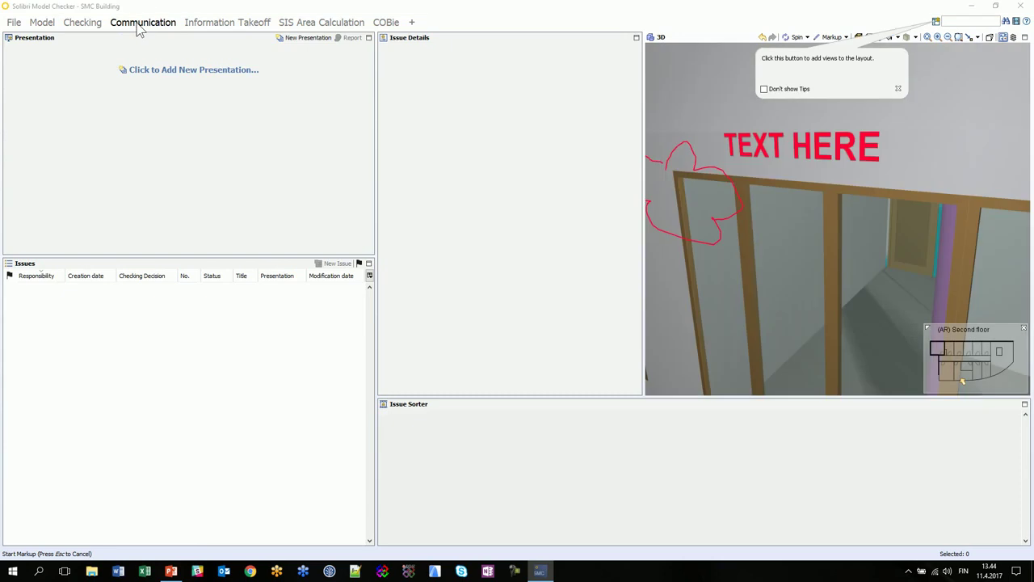
pyautogui.click(307, 39)
pyautogui.tripleClick(208, 92)
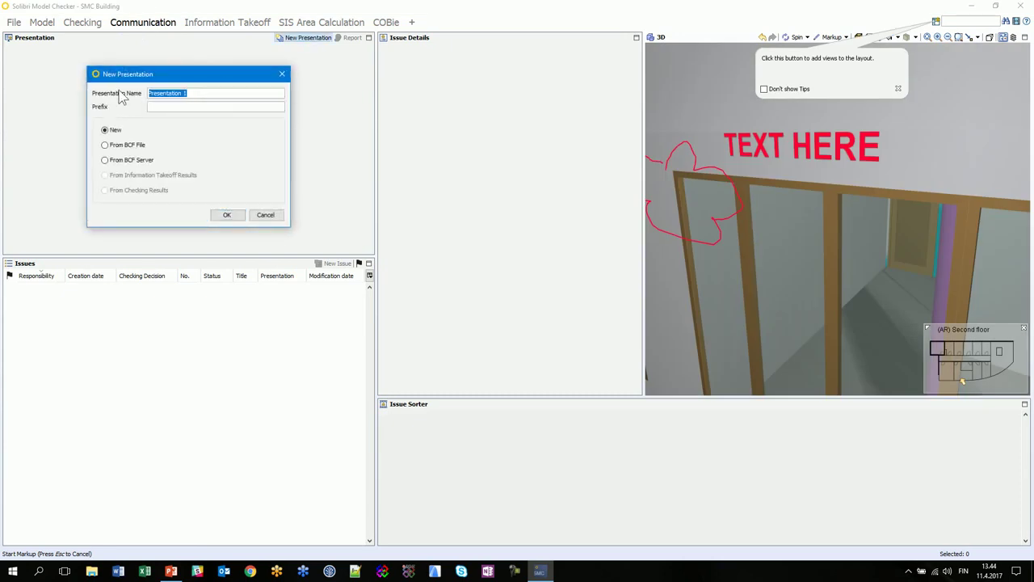
pyautogui.write('MANUAL NOTES')
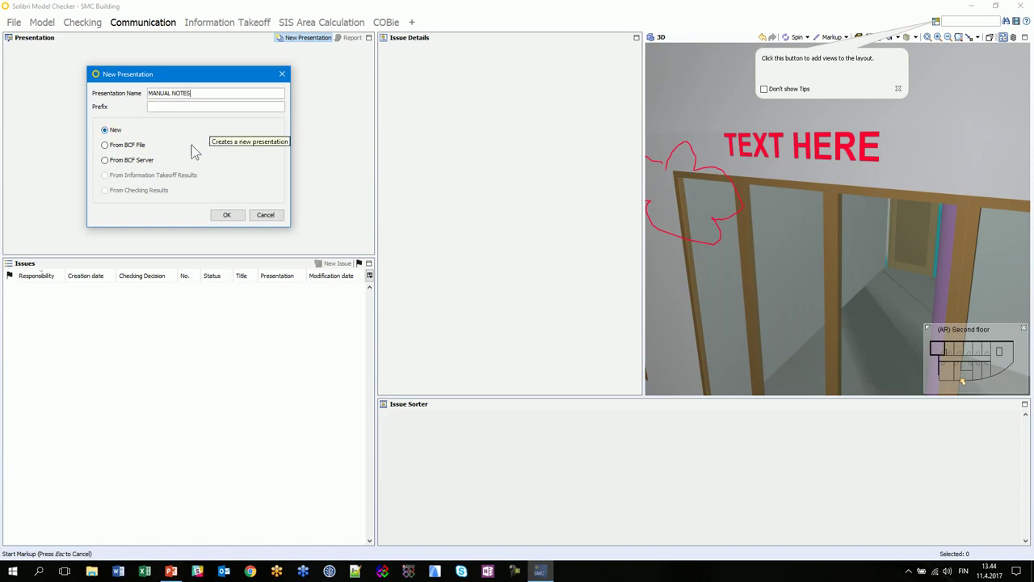
pyautogui.click(226, 215)
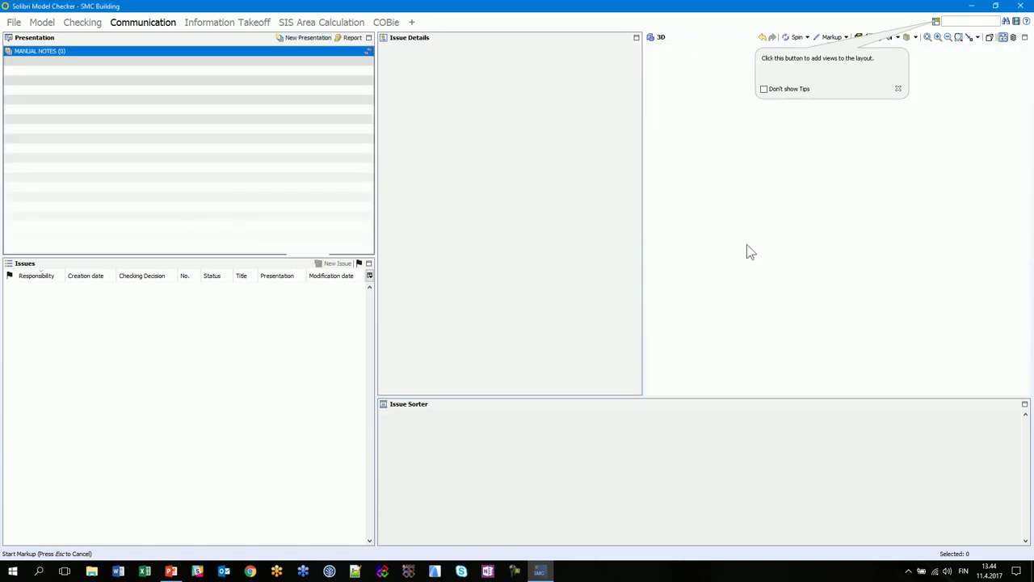
pyautogui.click(417, 471)
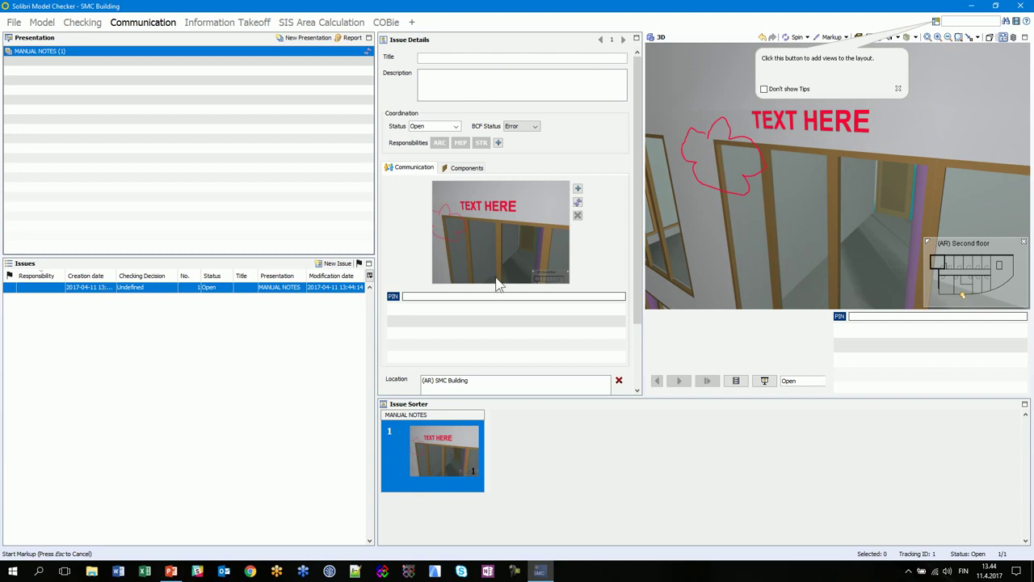
# Return to the Model view and stamp component information markups on the second-floor wall and the roof edge wall near the cloud.
pyautogui.click(42, 23)
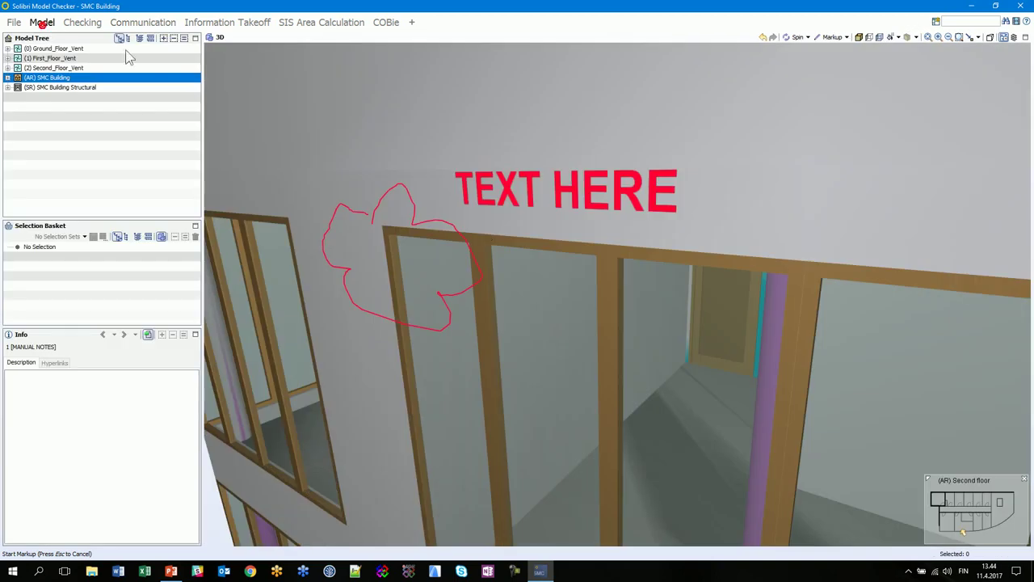
pyautogui.moveTo(496, 255); pyautogui.dragTo(553, 287)
pyautogui.moveTo(606, 269); pyautogui.dragTo(662, 234)
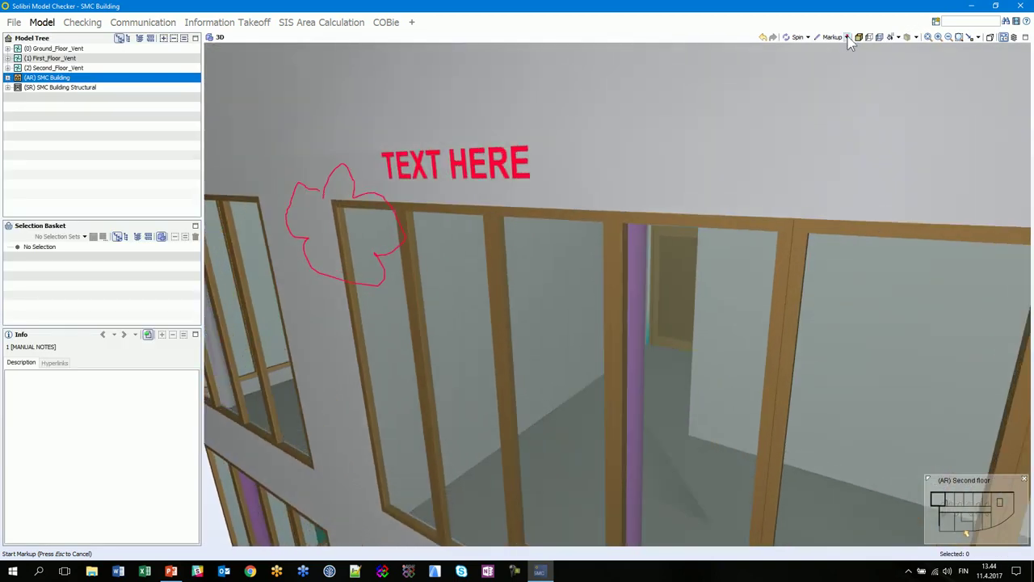
pyautogui.click(807, 37)
pyautogui.click(836, 87)
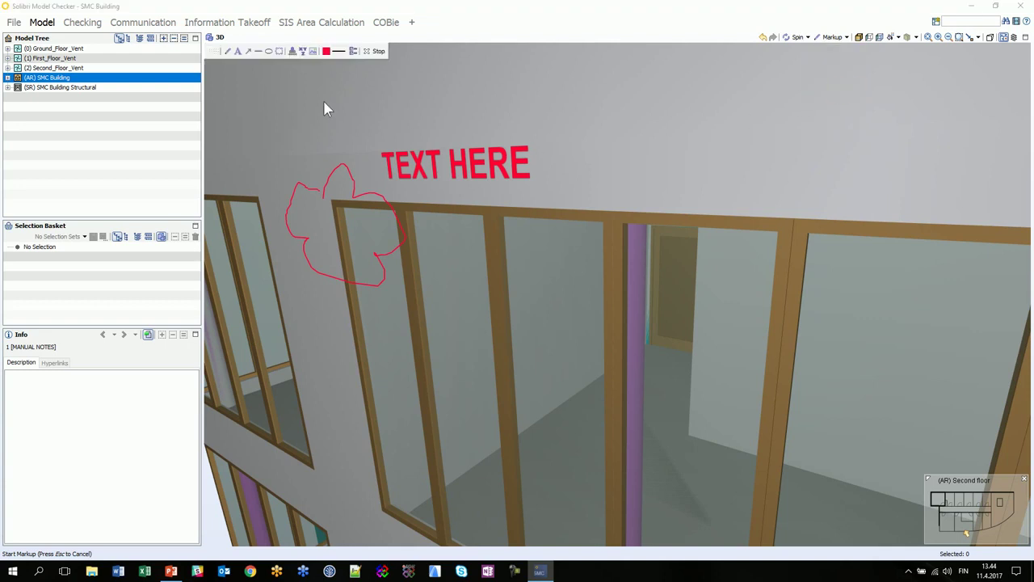
pyautogui.moveTo(335, 174); pyautogui.dragTo(437, 344, button='middle')
pyautogui.click(293, 51)
pyautogui.click(737, 201)
pyautogui.moveTo(738, 201); pyautogui.dragTo(339, 163, button='middle')
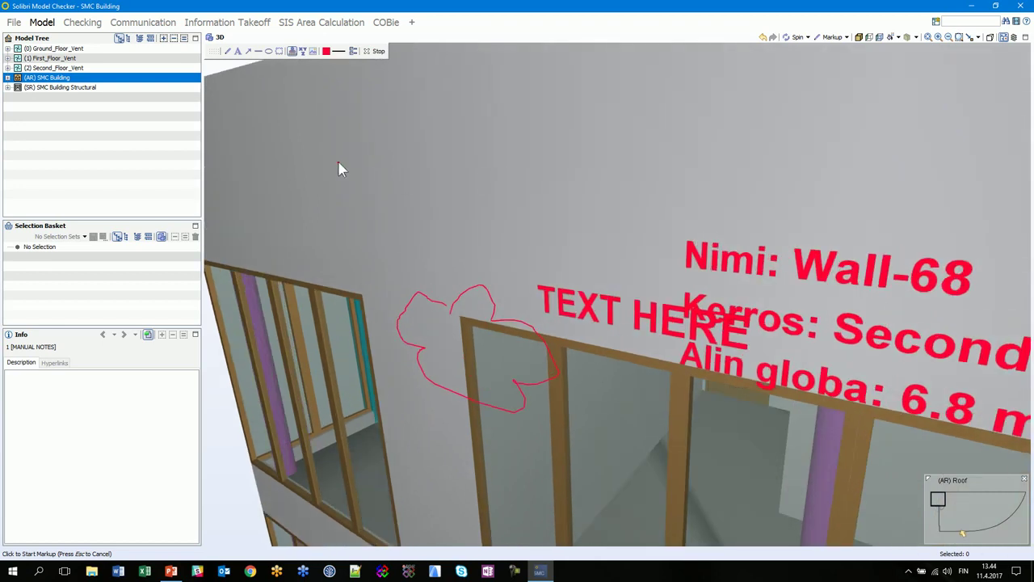
pyautogui.click(339, 163)
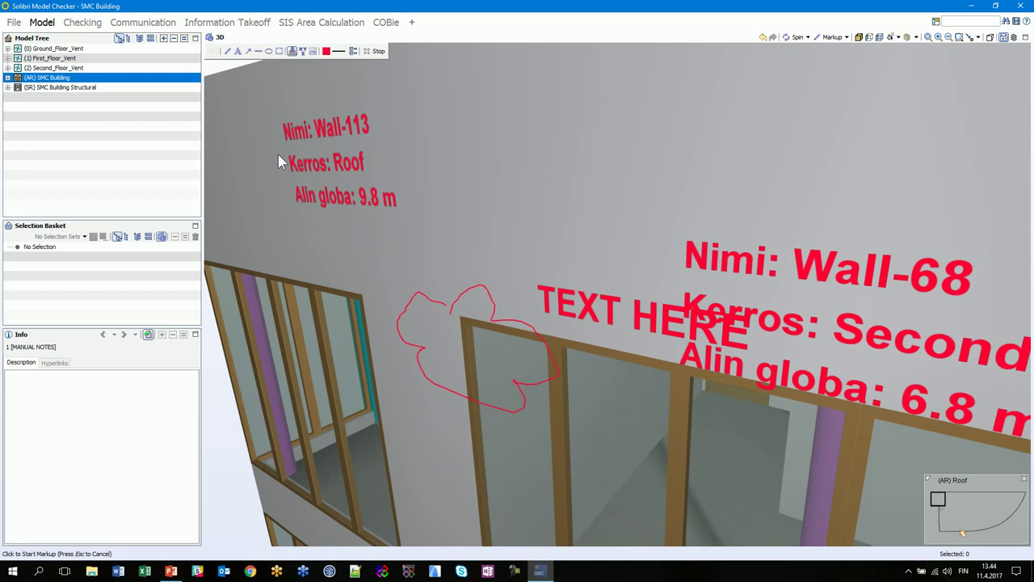
# Draw a short diagonal arrow markup on the teal ground-floor wall between the columns.
pyautogui.moveTo(436, 311); pyautogui.dragTo(605, 422)
pyautogui.scroll(-5, 605, 476)
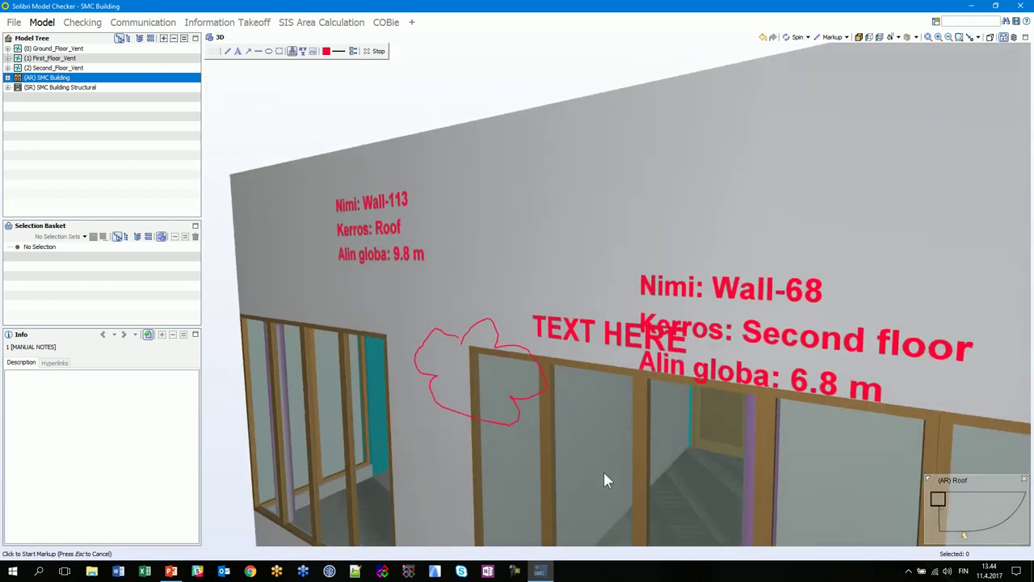
pyautogui.scroll(8, 637, 478)
pyautogui.scroll(-3, 557, 216)
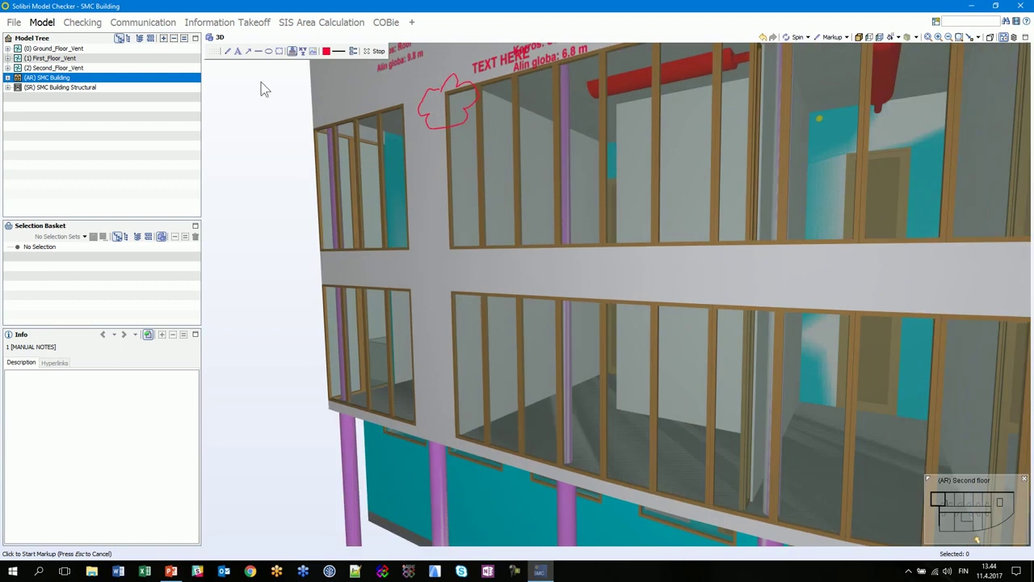
pyautogui.scroll(2, 300, 103)
pyautogui.moveTo(497, 501); pyautogui.dragTo(539, 361)
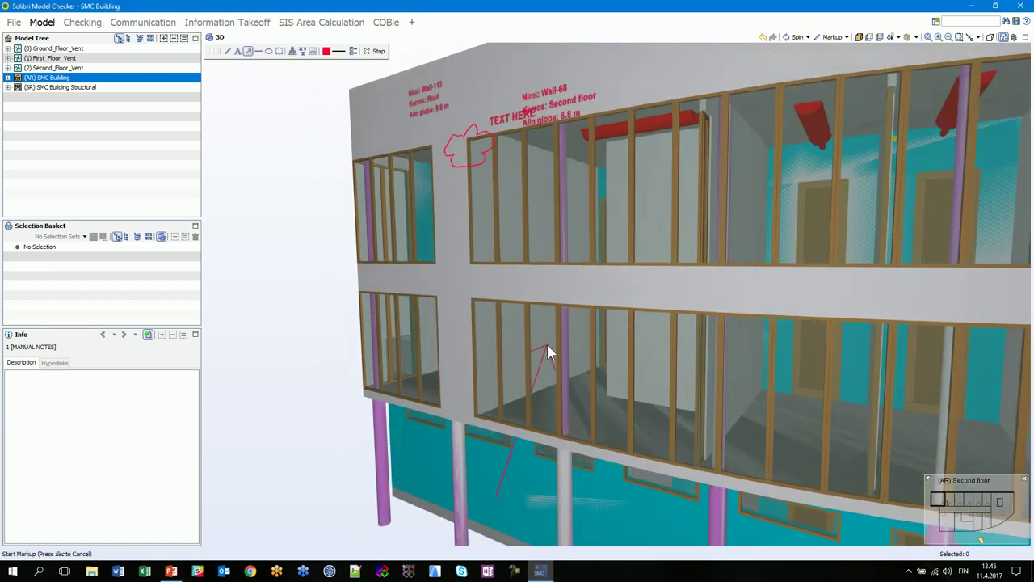
pyautogui.moveTo(522, 461); pyautogui.dragTo(523, 467)
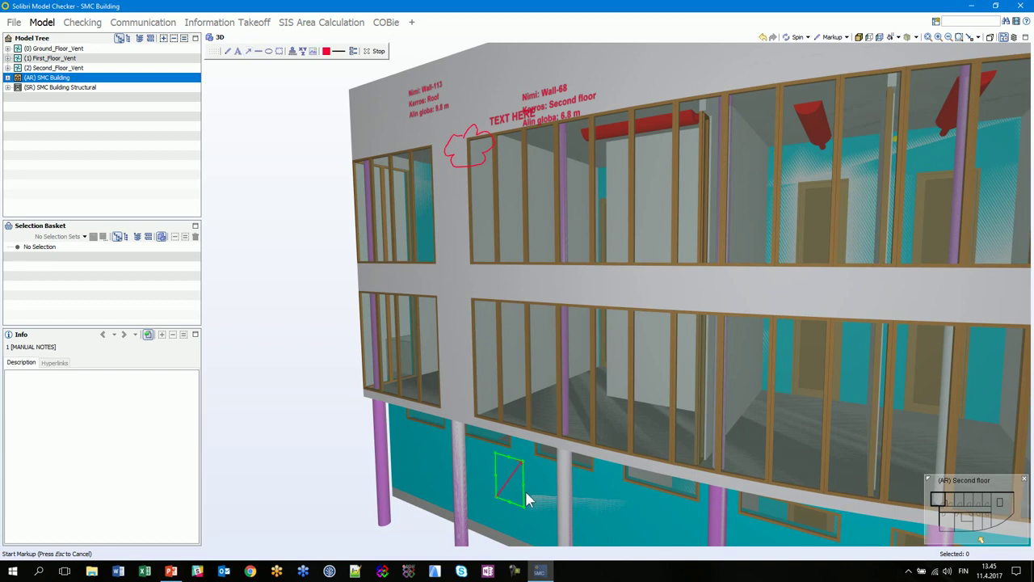
pyautogui.scroll(-1, 543, 422)
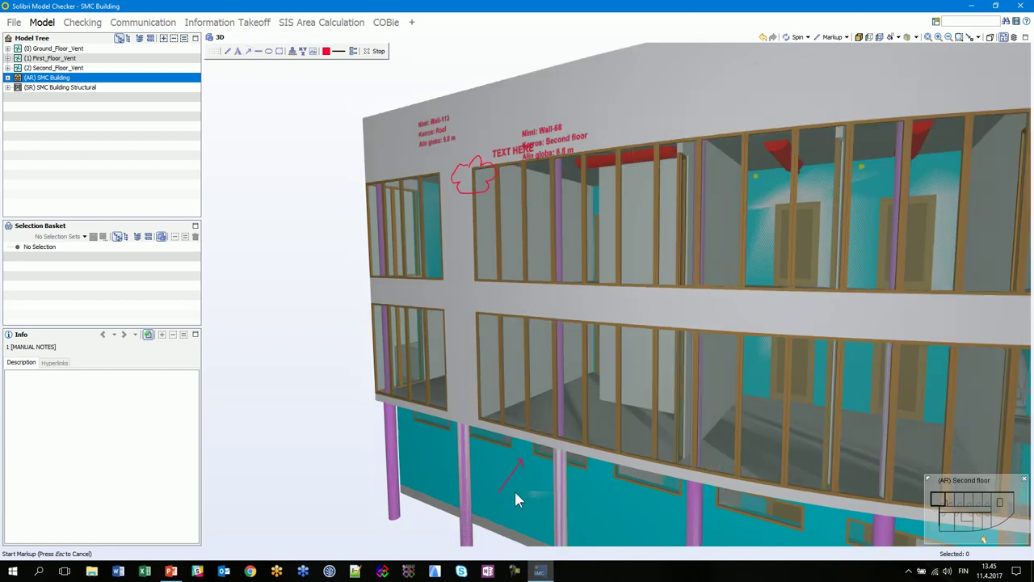
pyautogui.moveTo(399, 225); pyautogui.dragTo(393, 351)
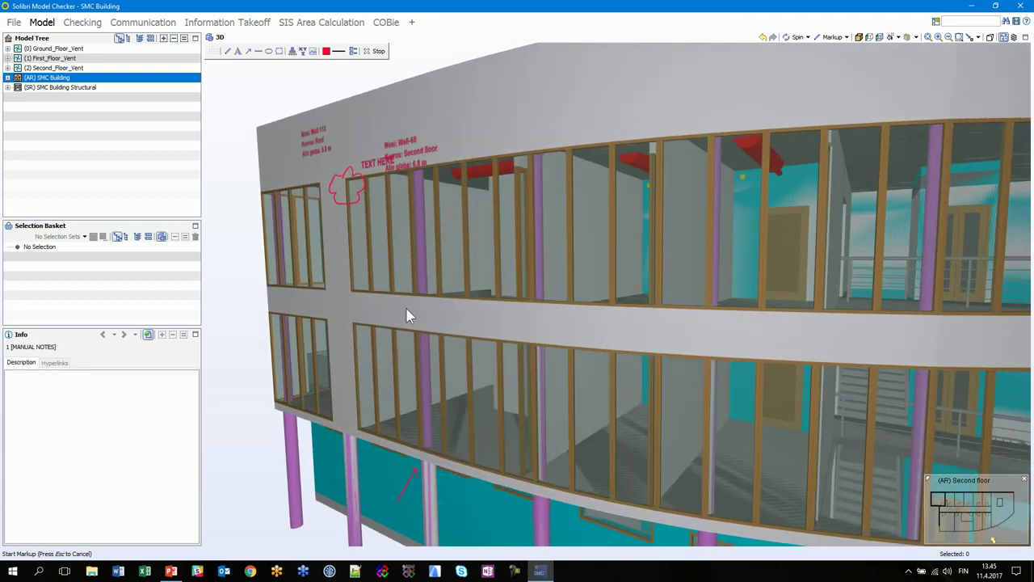
pyautogui.scroll(5, 383, 138)
pyautogui.scroll(2, 441, 210)
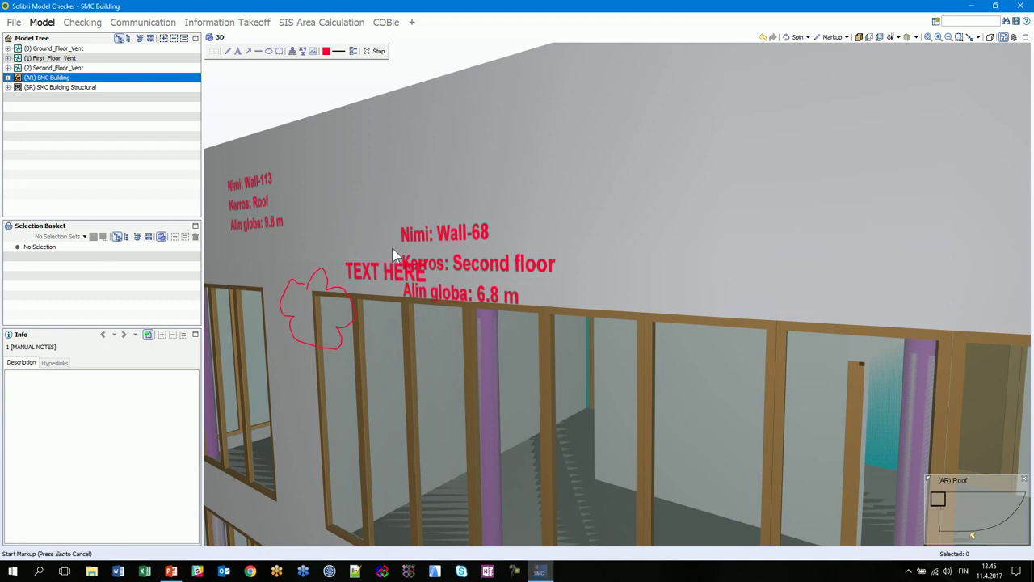
# Delete the red cloud markup and the TEXT HERE markup from the upper wall.
pyautogui.scroll(1, 501, 234)
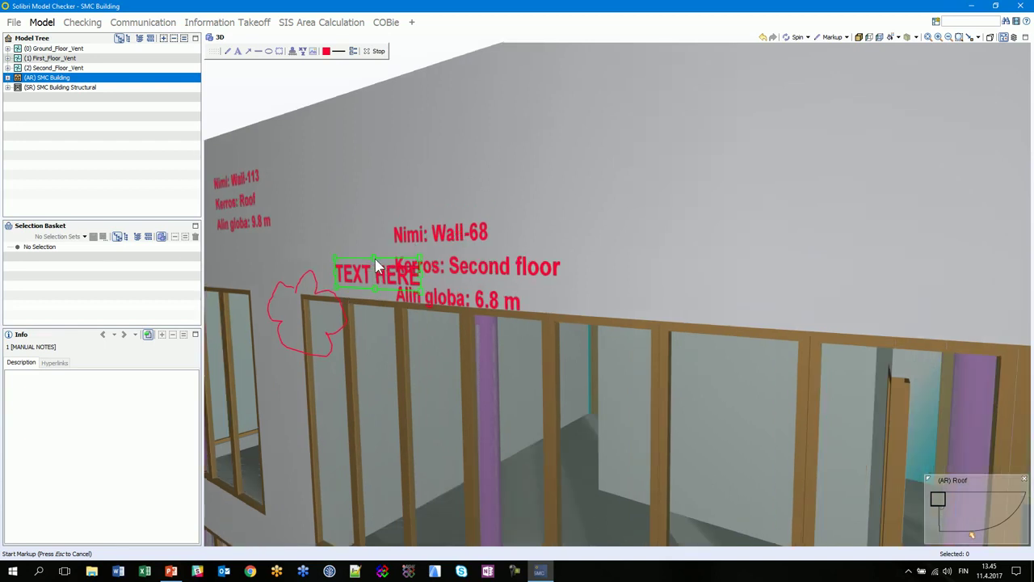
pyautogui.press('Escape')
pyautogui.click(311, 291)
pyautogui.press('Delete')
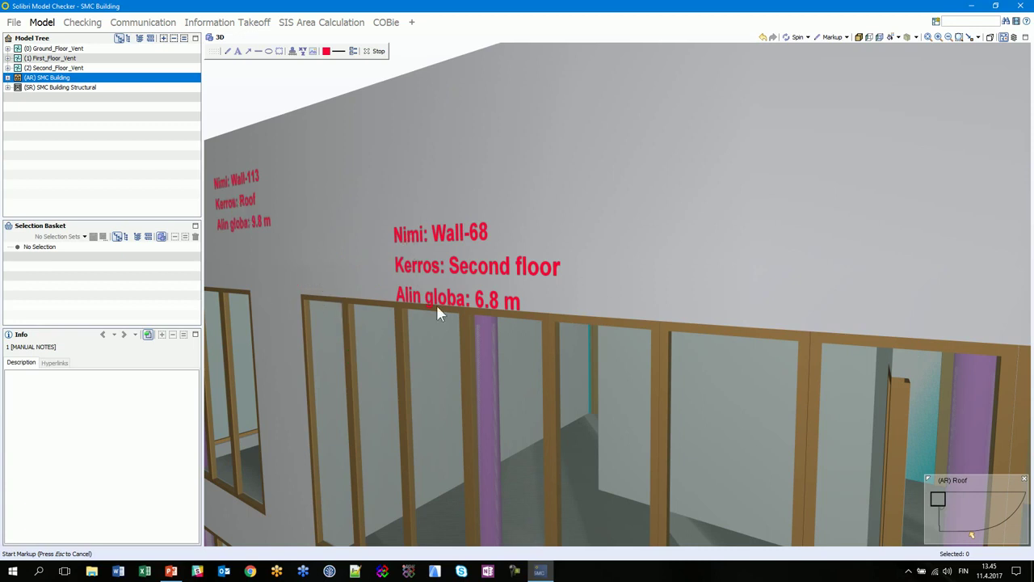
# In the Communication view, add the wall view with the two component stamps to MANUAL NOTES as a new issue.
pyautogui.scroll(-5, 436, 311)
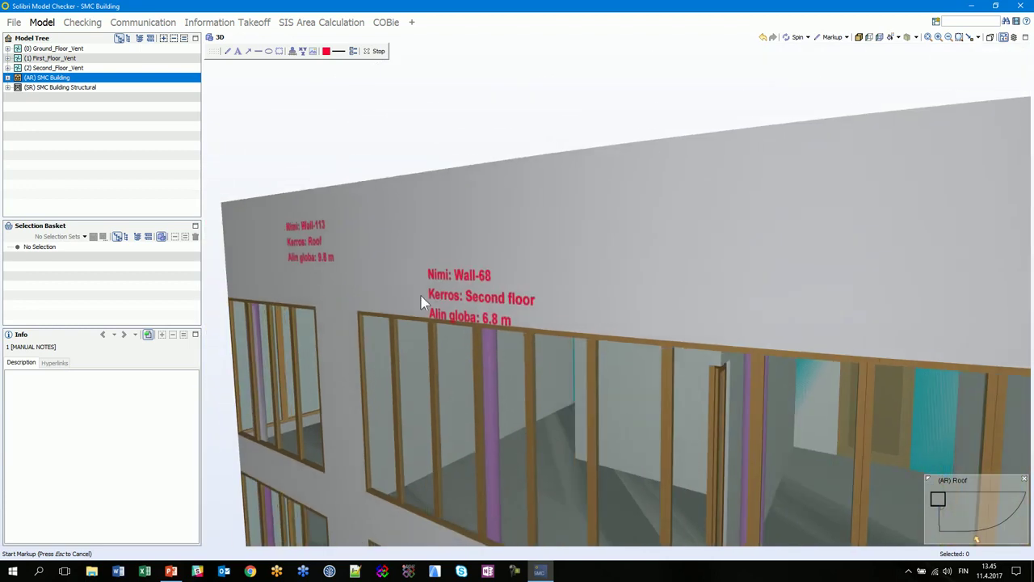
pyautogui.click(156, 28)
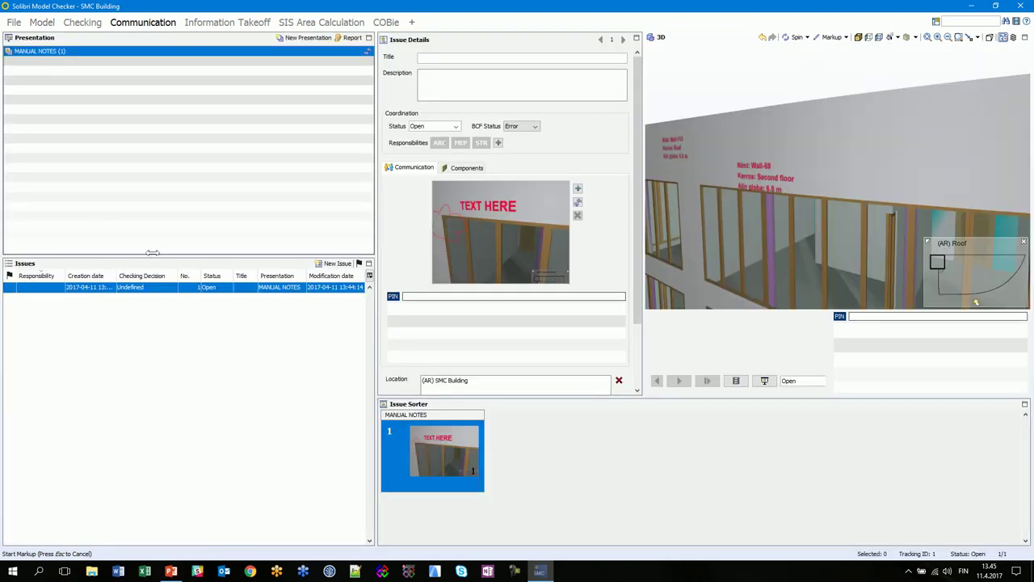
pyautogui.click(336, 264)
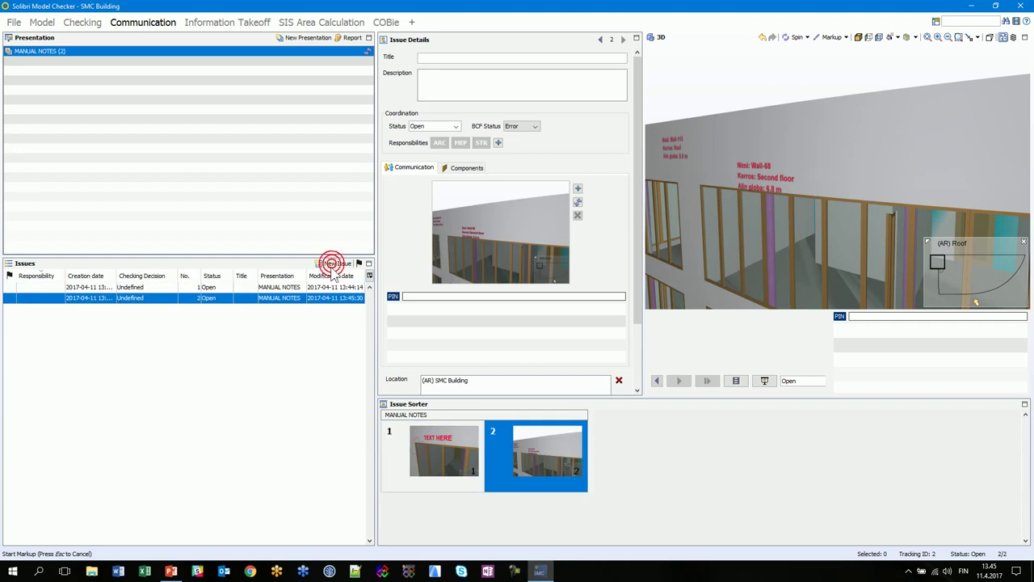
# Return to the Model view and place two coordinate stamps on the curved roof edge wall, at about X 12.0 m and X 16.0 m.
pyautogui.click(42, 24)
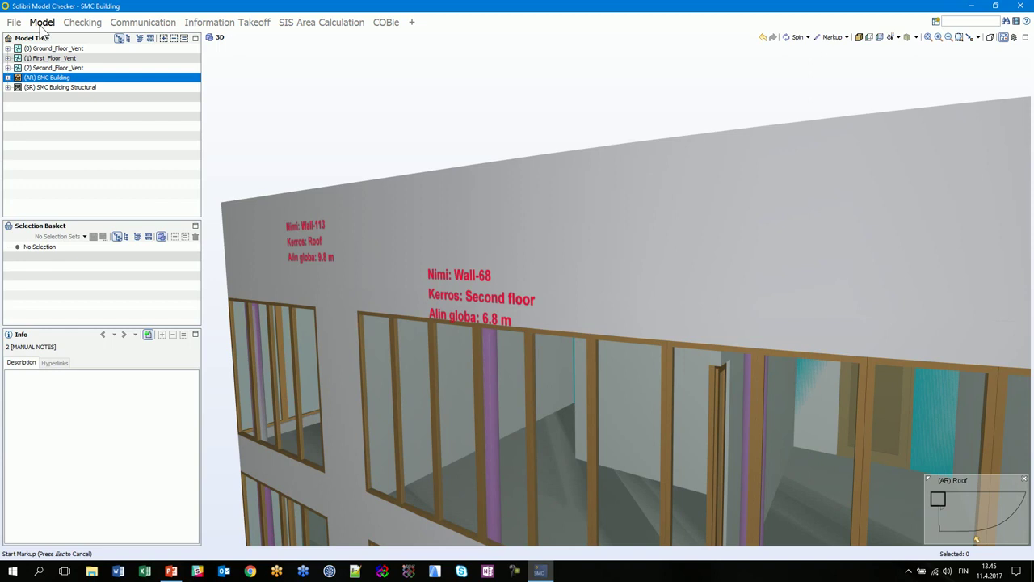
pyautogui.scroll(1, 352, 257)
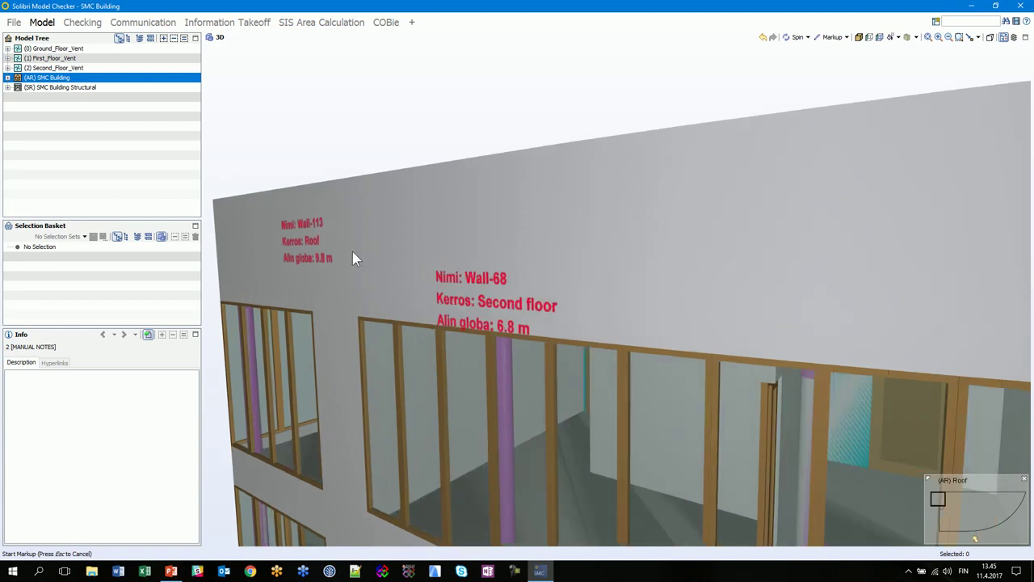
pyautogui.scroll(1, 360, 241)
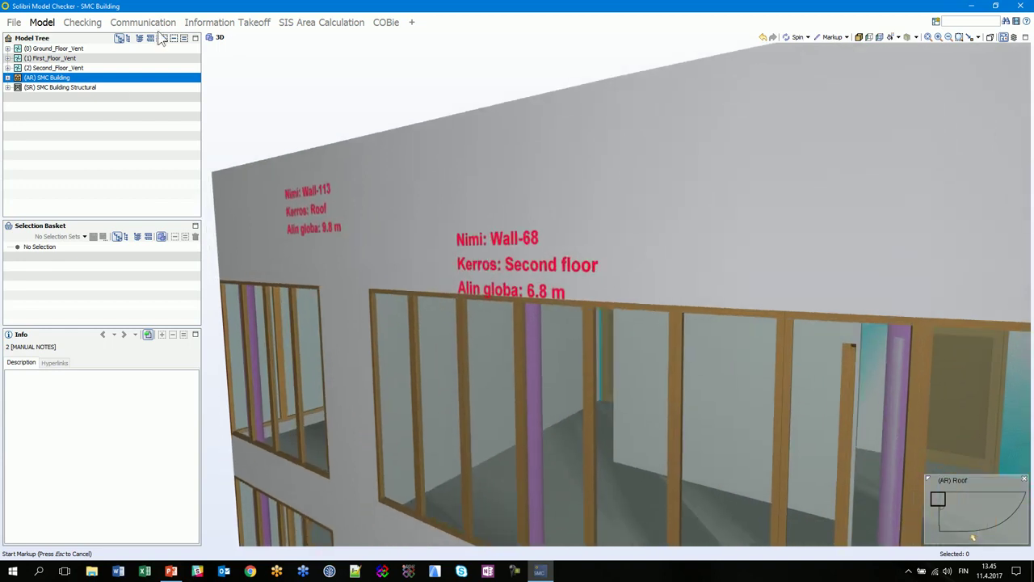
pyautogui.scroll(-3, 426, 249)
pyautogui.moveTo(567, 358); pyautogui.dragTo(477, 288)
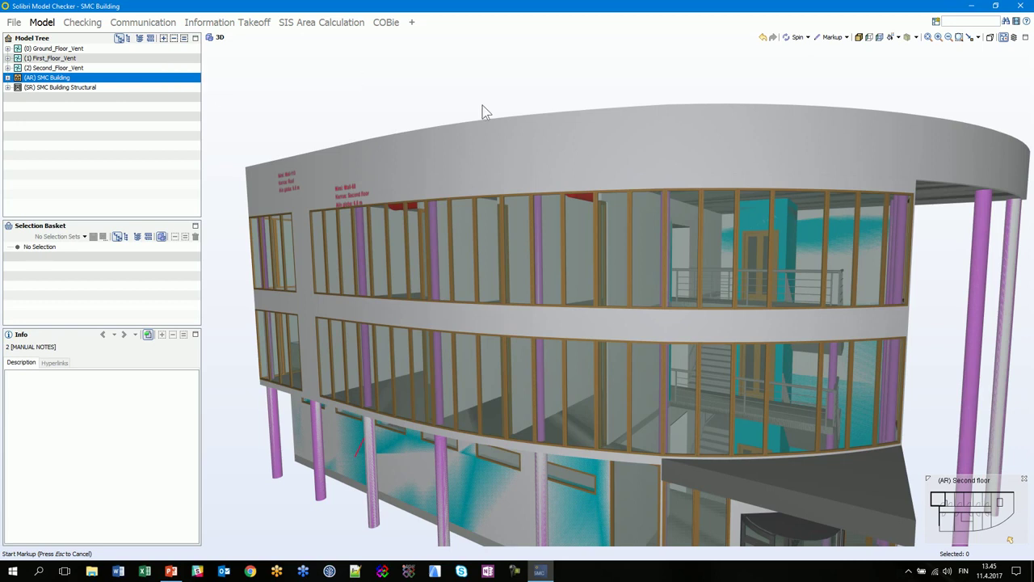
pyautogui.click(846, 37)
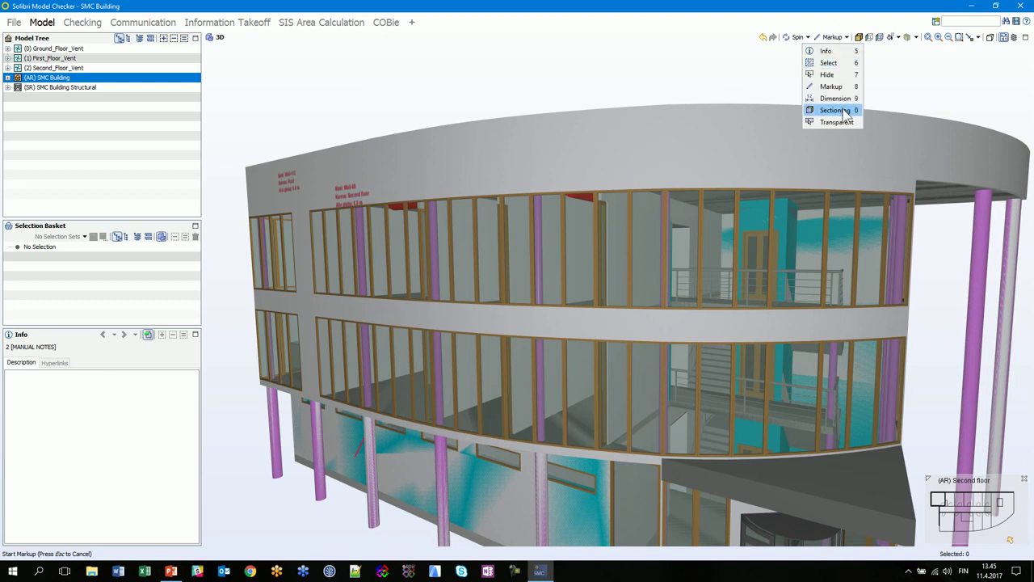
pyautogui.click(836, 86)
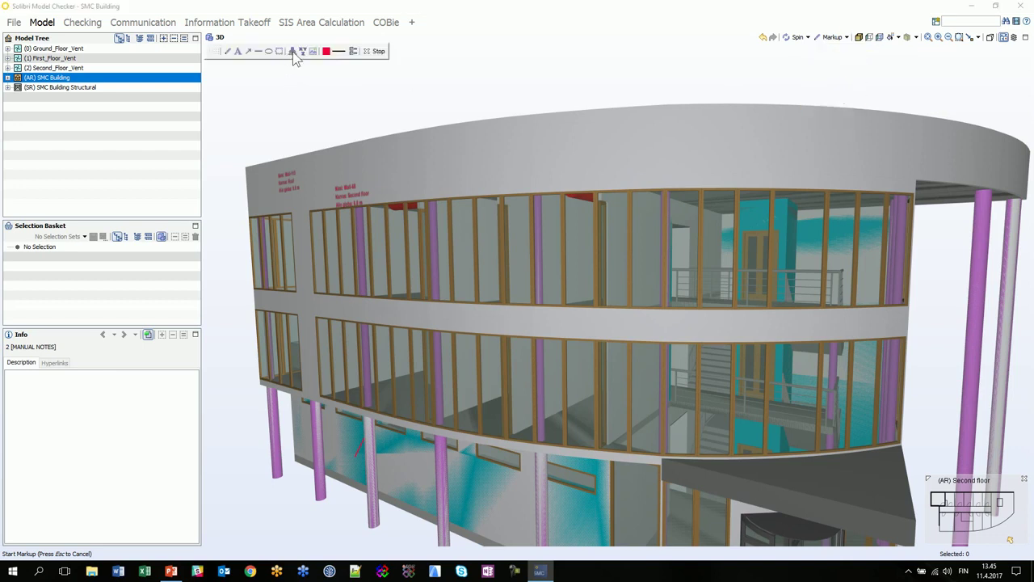
pyautogui.click(302, 51)
pyautogui.click(476, 171)
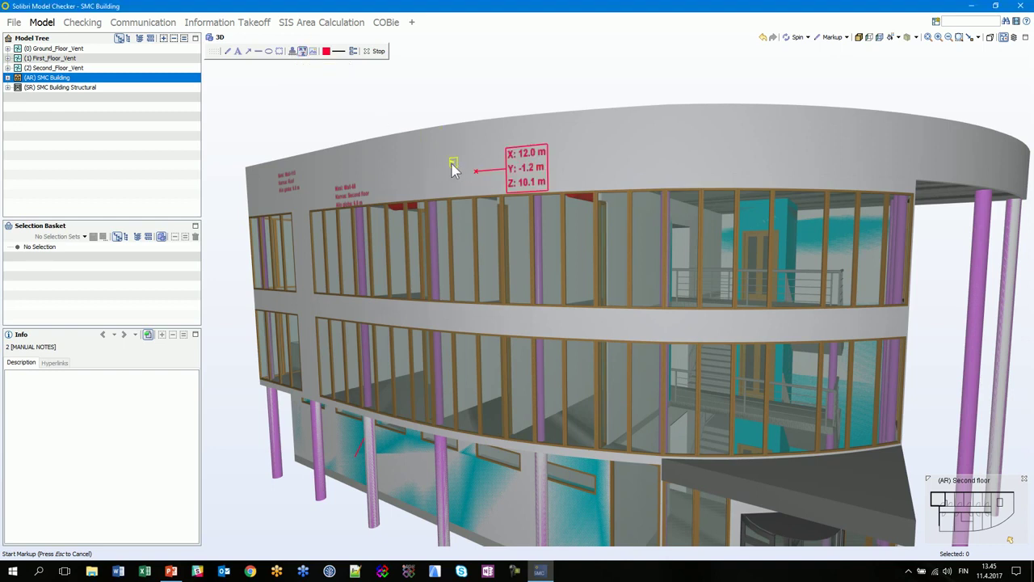
pyautogui.click(655, 152)
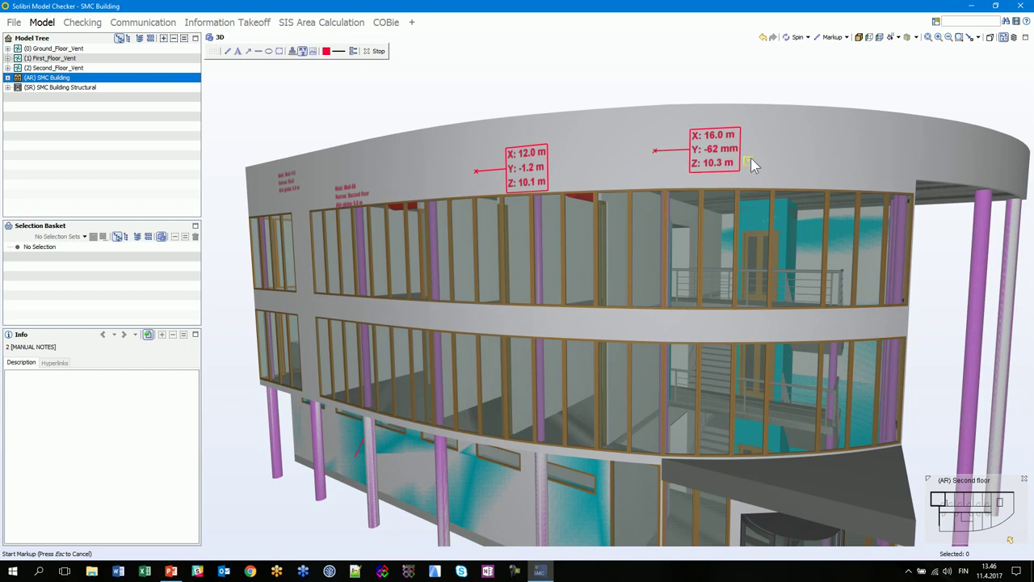
# Set the markup line to the thinnest thickness and review the text size and Component Stamp properties in the markup settings.
pyautogui.click(339, 52)
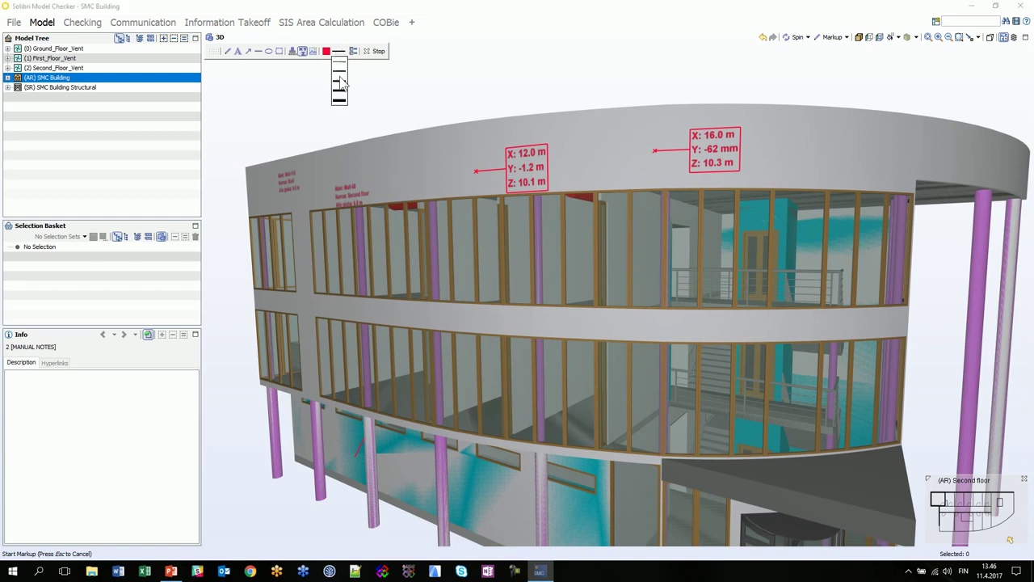
pyautogui.click(339, 58)
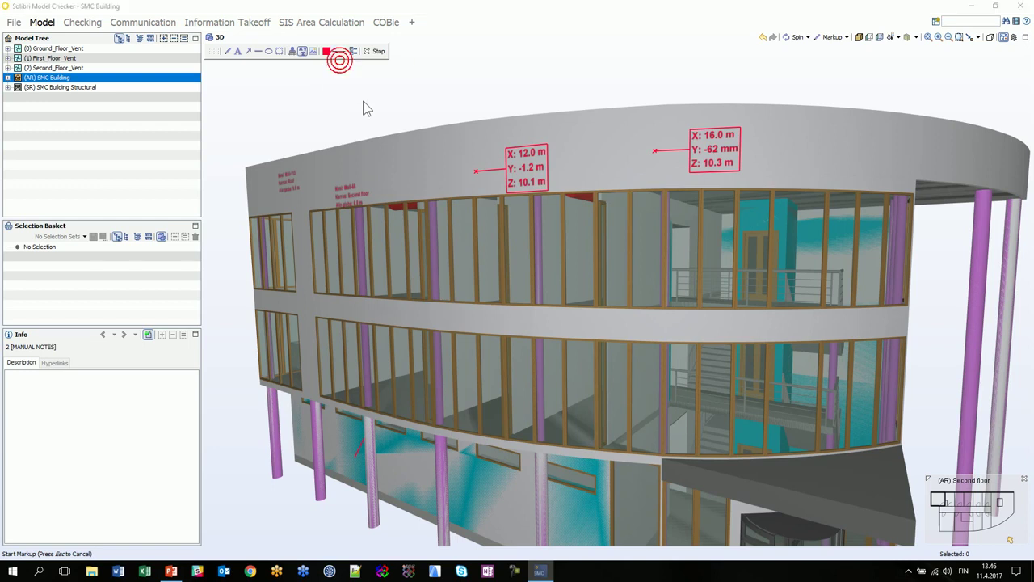
pyautogui.click(353, 51)
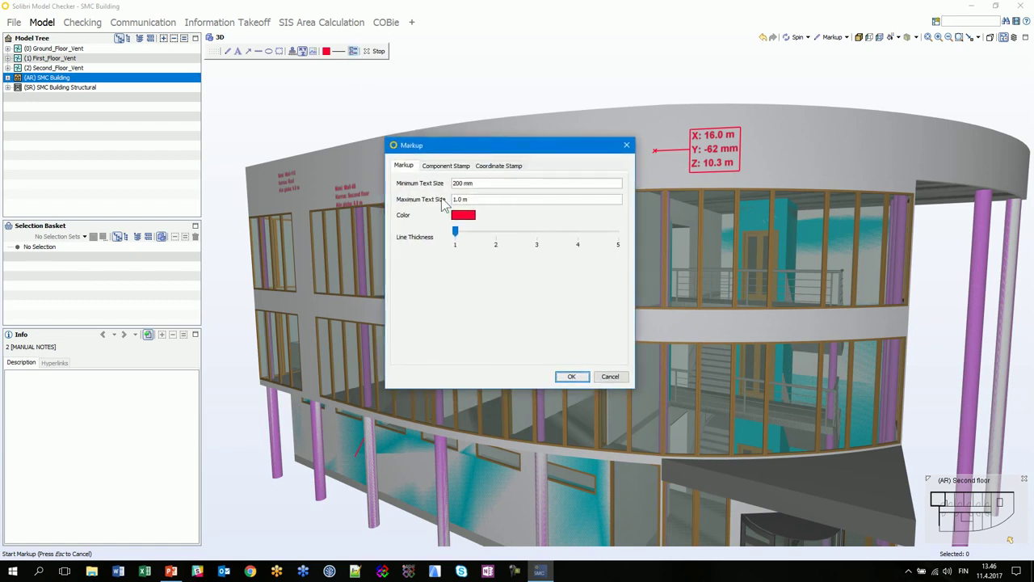
pyautogui.click(445, 165)
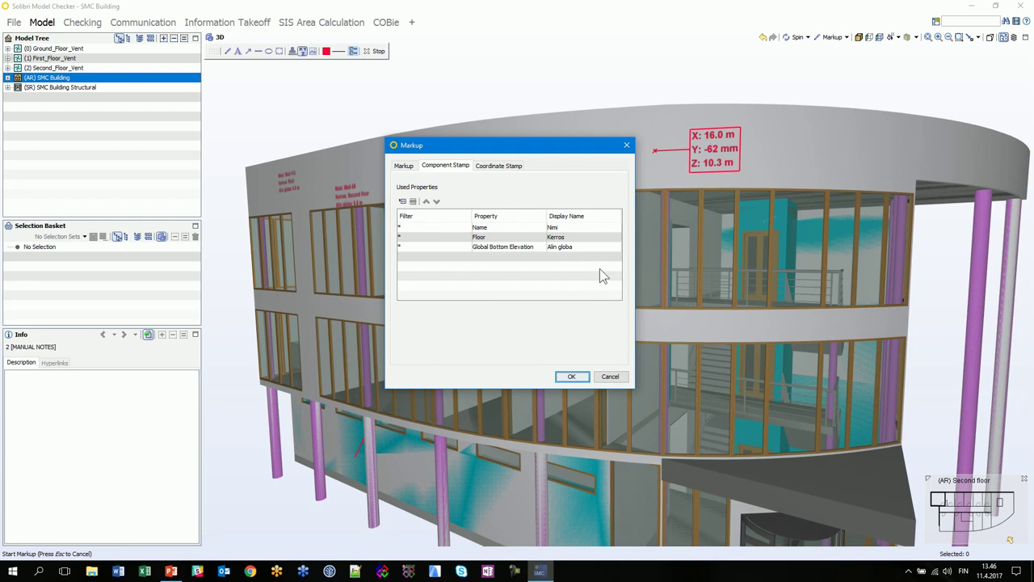
pyautogui.click(628, 147)
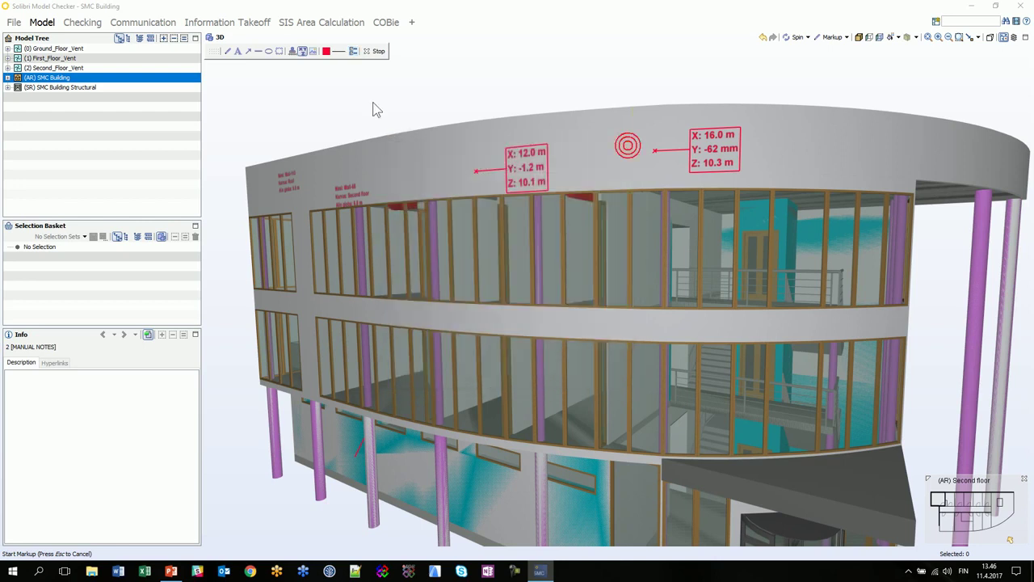
# Stop the markup session and clear all markups from the 3D view.
pyautogui.click(378, 53)
pyautogui.click(858, 38)
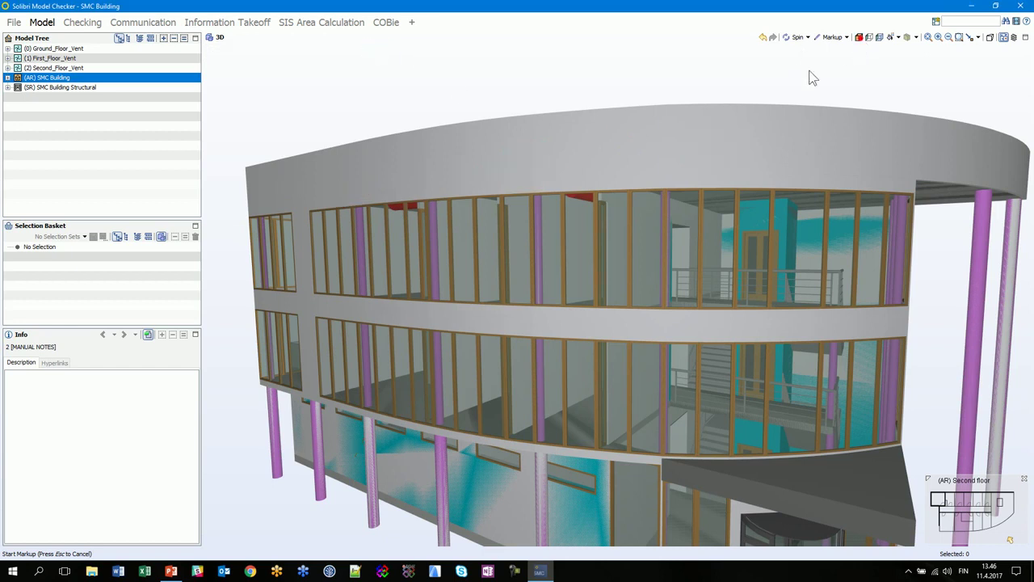
pyautogui.click(859, 38)
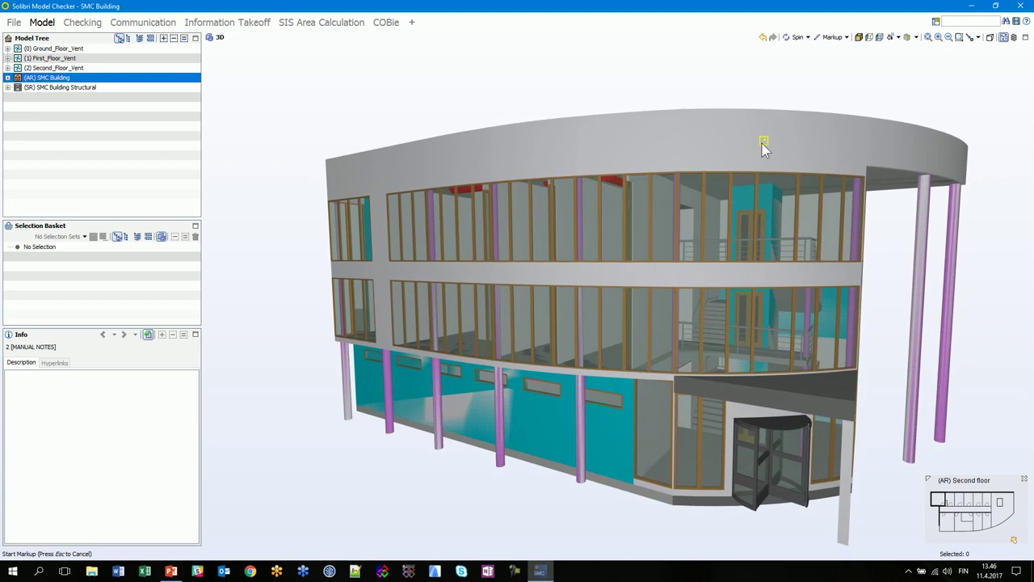
# Switch to the Dimension tool and dimension between the lower edges of the two ground-floor columns nearest the entrance, moving the dialog off the model.
pyautogui.click(846, 37)
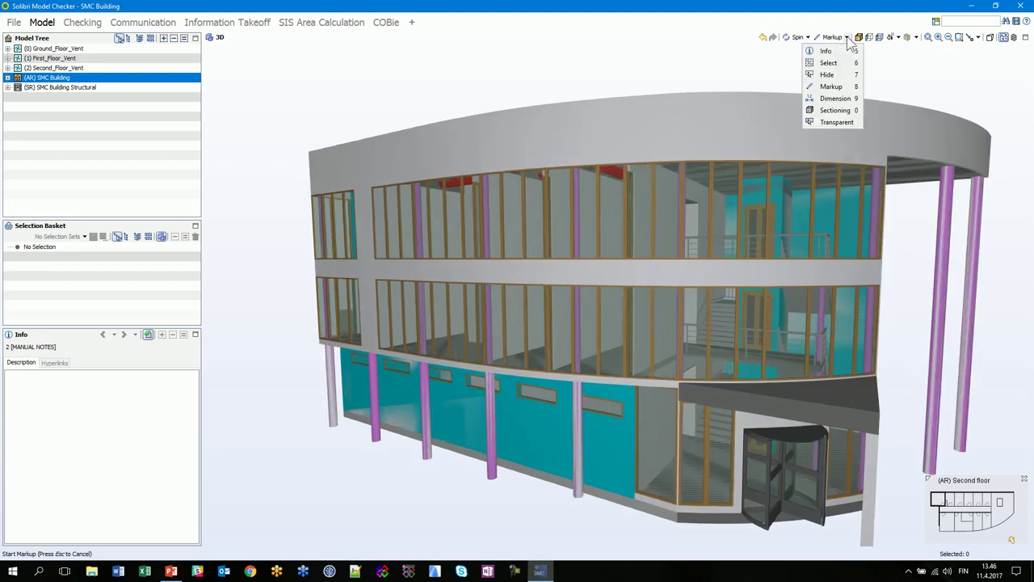
pyautogui.click(835, 99)
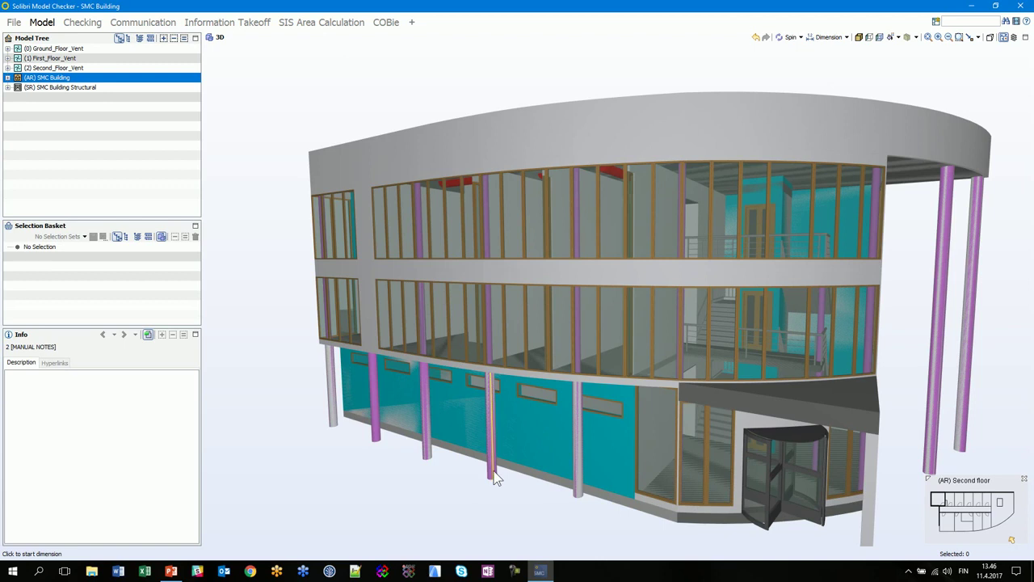
pyautogui.scroll(5, 495, 476)
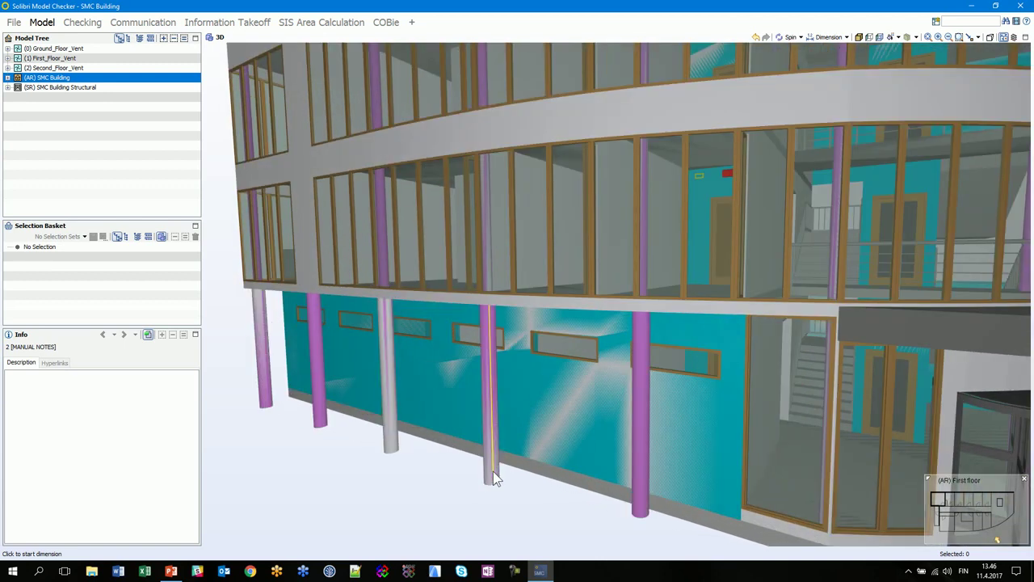
pyautogui.click(493, 470)
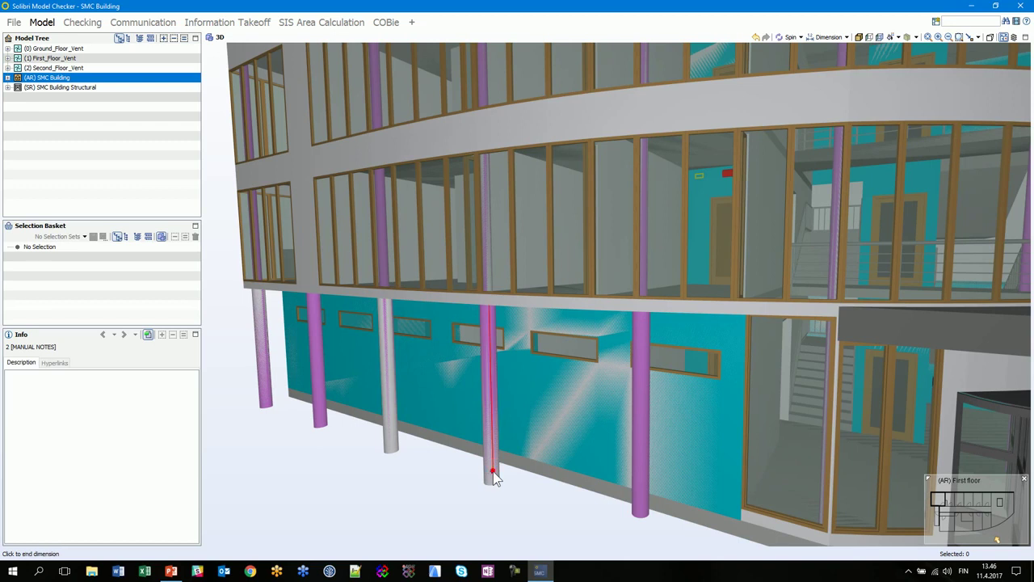
pyautogui.click(635, 507)
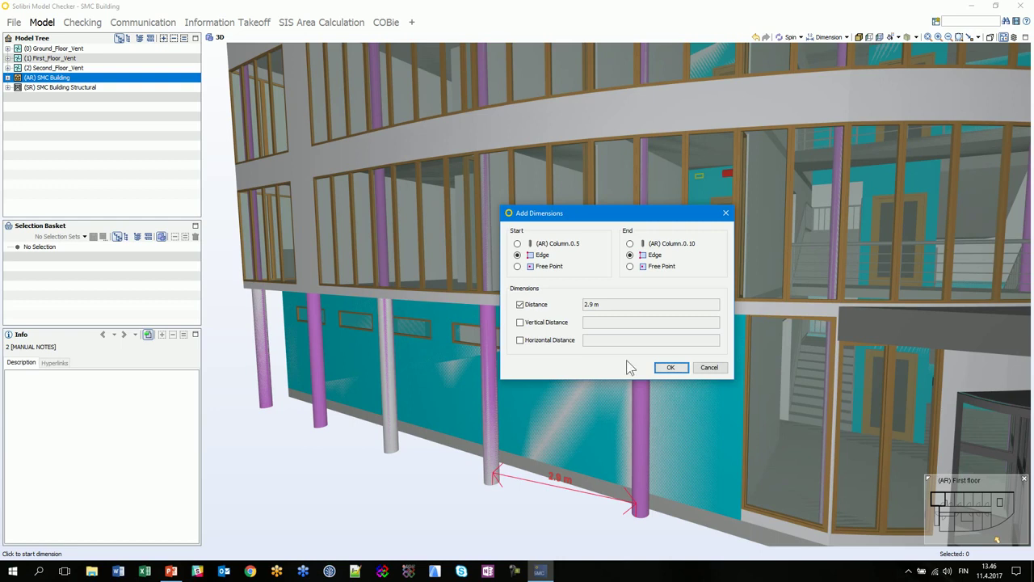
pyautogui.moveTo(600, 225); pyautogui.dragTo(442, 114)
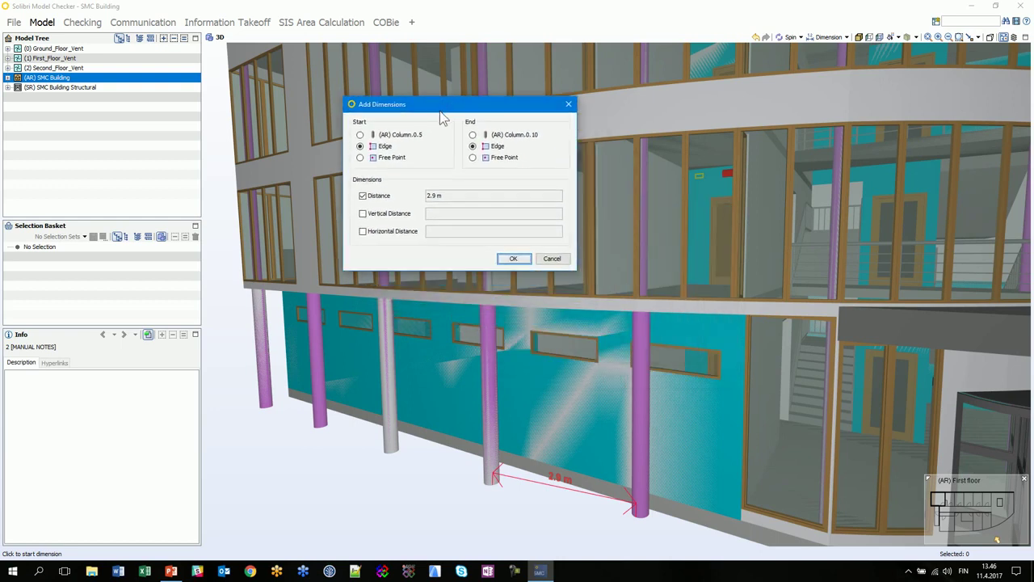
# Try column-to-column and Free Point references plus Vertical and Horizontal Distance for the dimension, and cancel it.
pyautogui.click(360, 134)
pyautogui.click(474, 134)
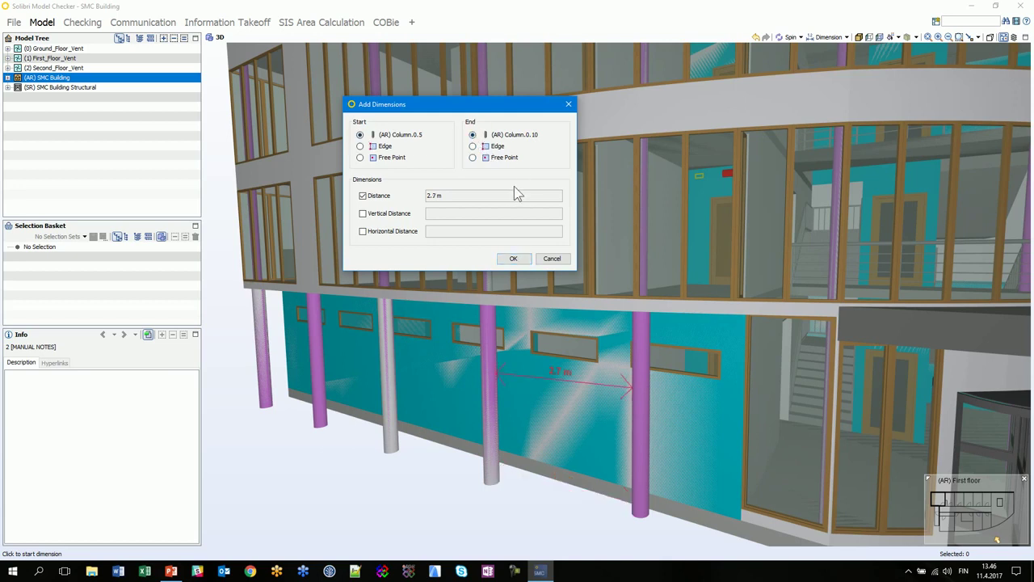
pyautogui.click(360, 157)
pyautogui.click(473, 158)
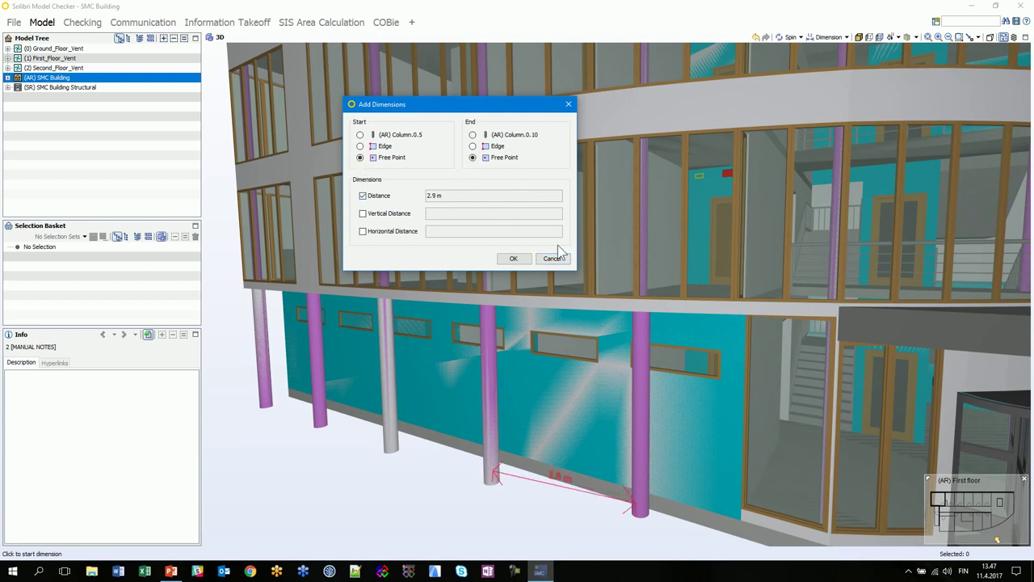
pyautogui.click(363, 213)
pyautogui.click(363, 231)
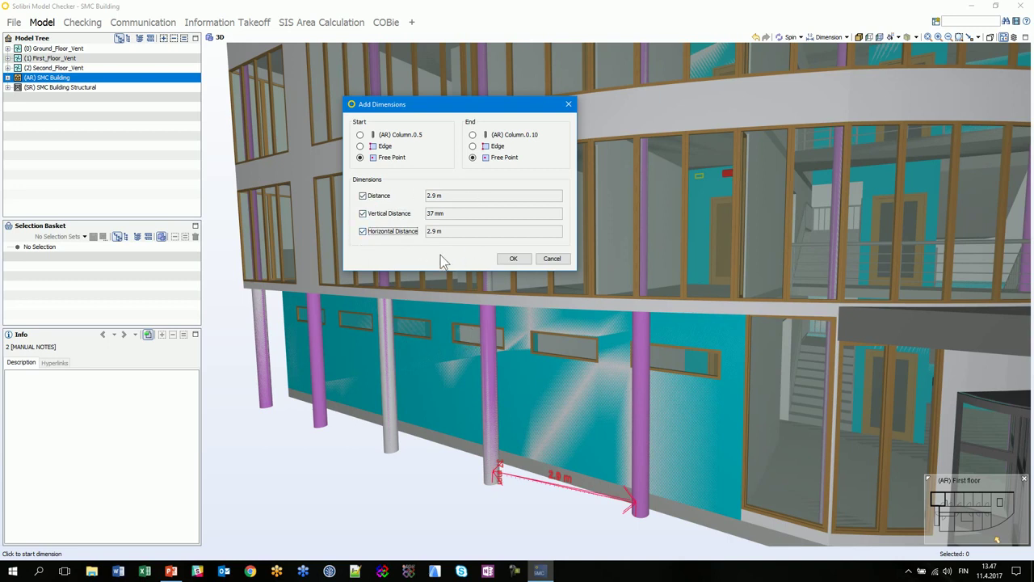
pyautogui.click(364, 232)
pyautogui.click(362, 213)
pyautogui.click(553, 260)
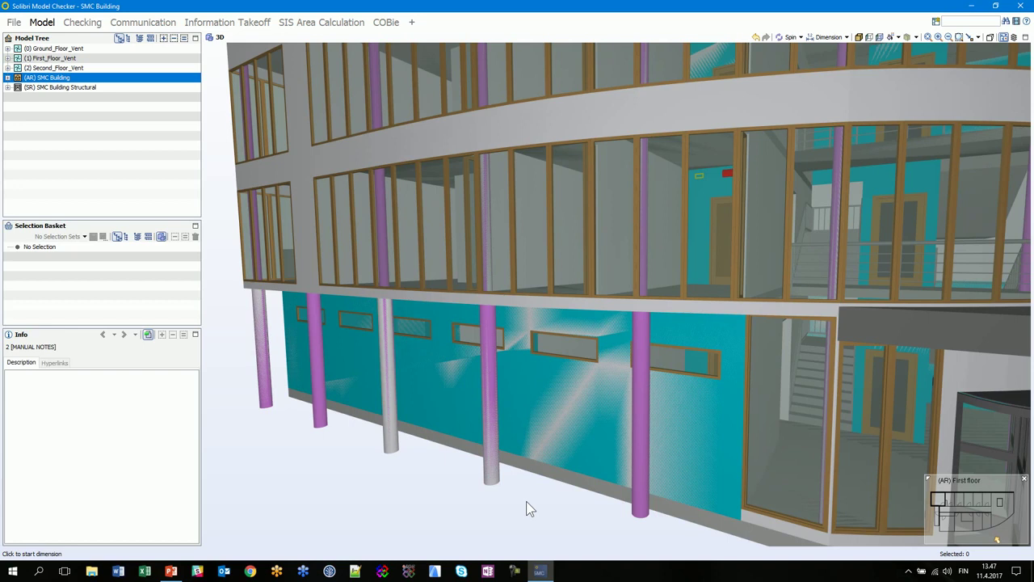
# Dimension the gap between the two columns nearest the entrance, and diagonally from the grey column's base to the neighbouring purple column's top.
pyautogui.click(493, 473)
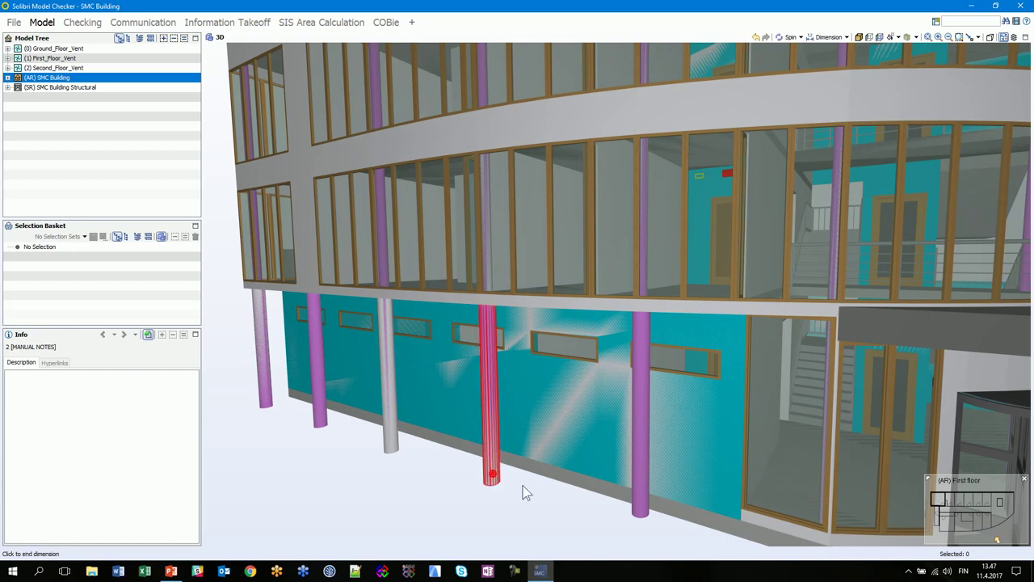
pyautogui.click(644, 517)
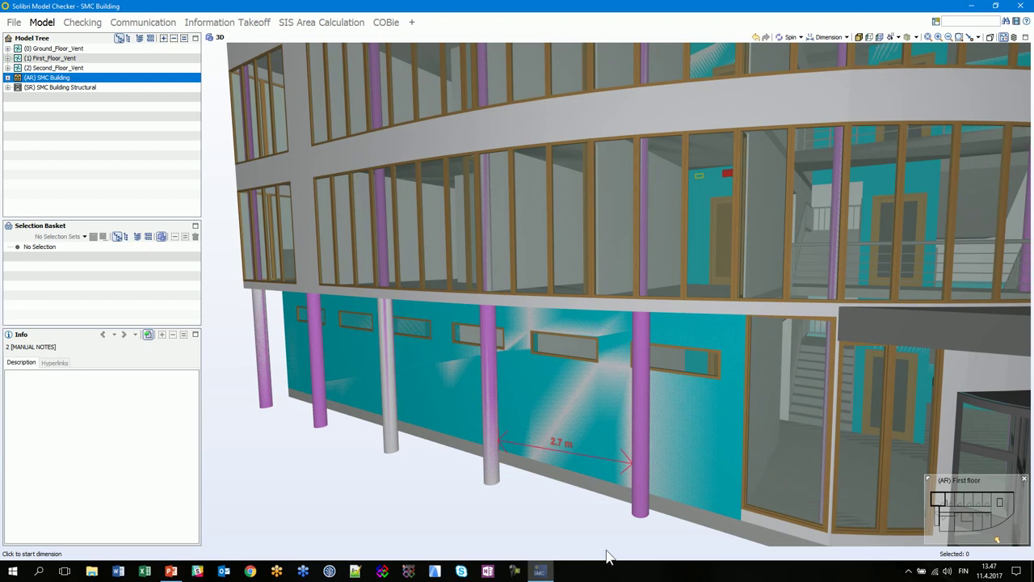
pyautogui.click(390, 443)
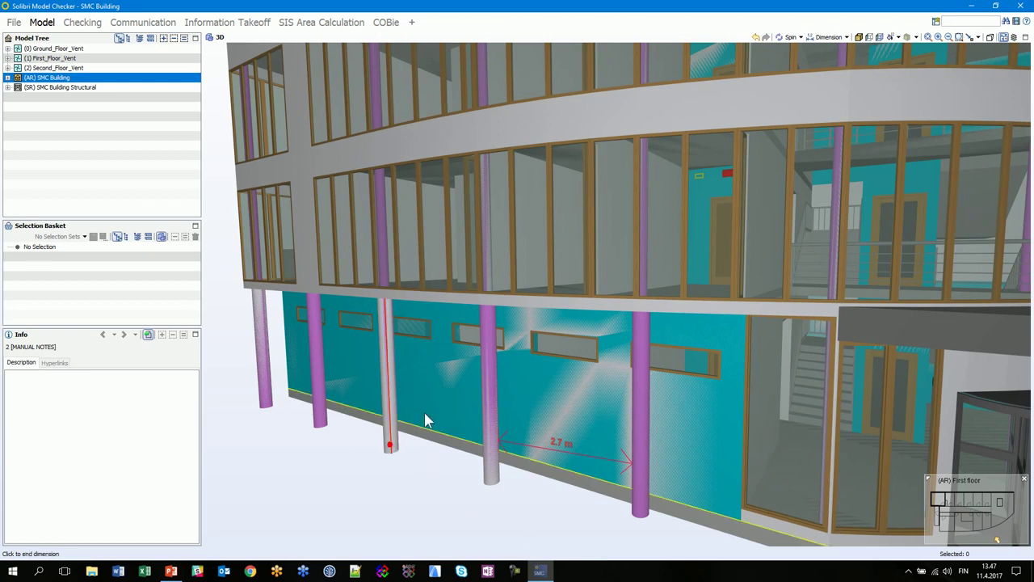
pyautogui.click(488, 315)
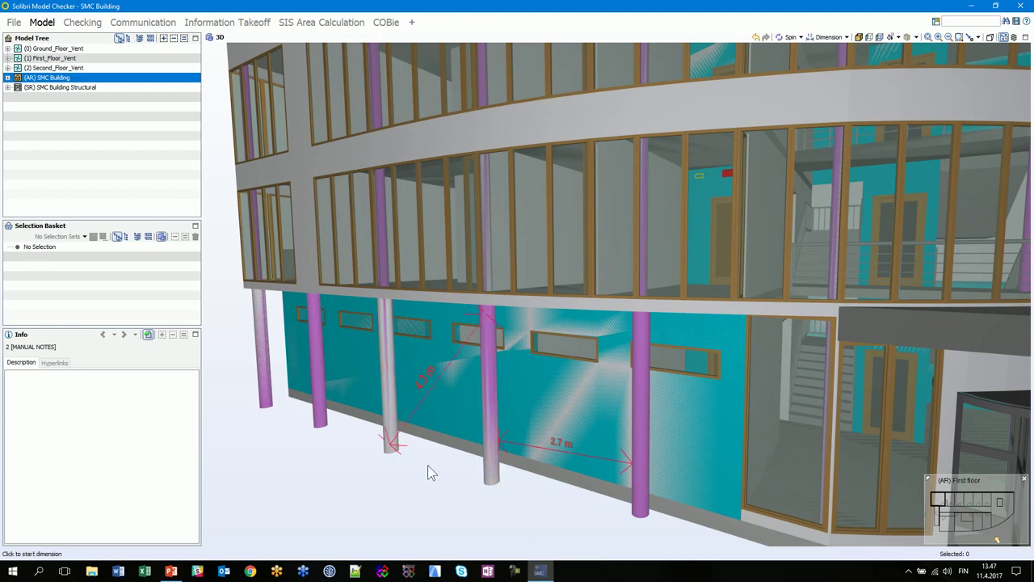
pyautogui.scroll(5, 669, 406)
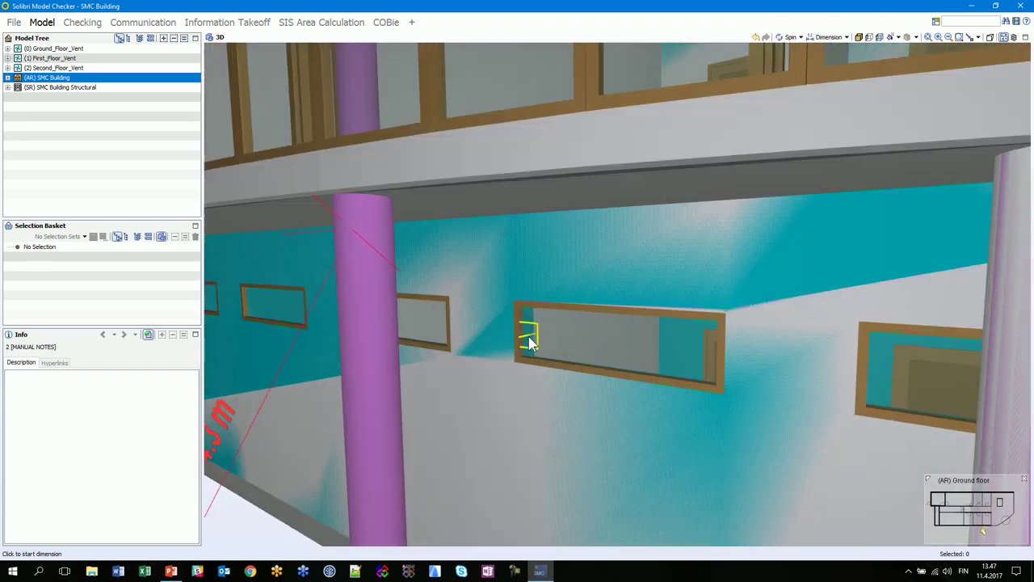
# Try to dimension the ground-floor window opening behind the purple column from its inner upper edge to the opposite upper corner.
pyautogui.scroll(5, 529, 343)
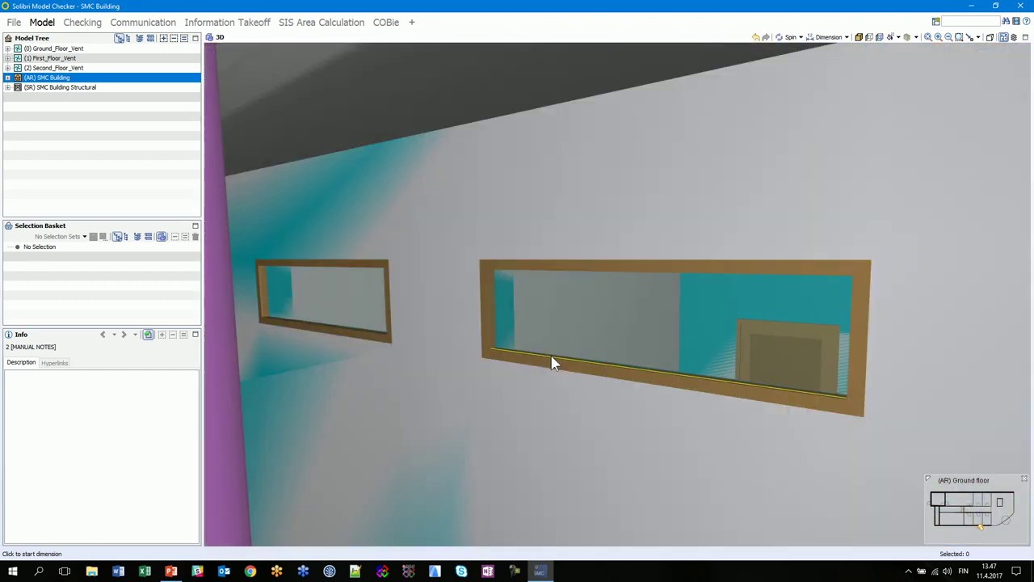
pyautogui.click(495, 274)
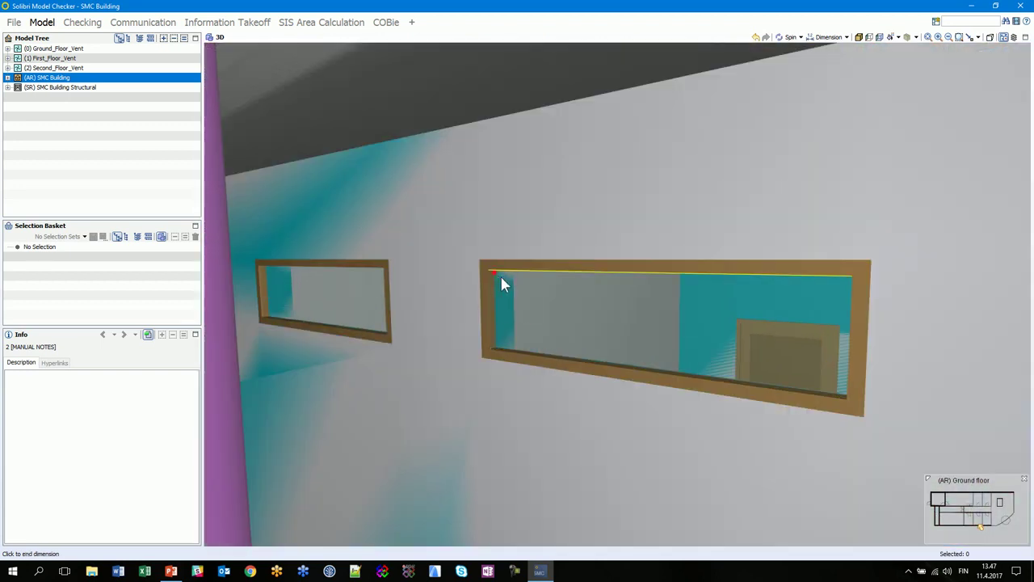
pyautogui.click(851, 282)
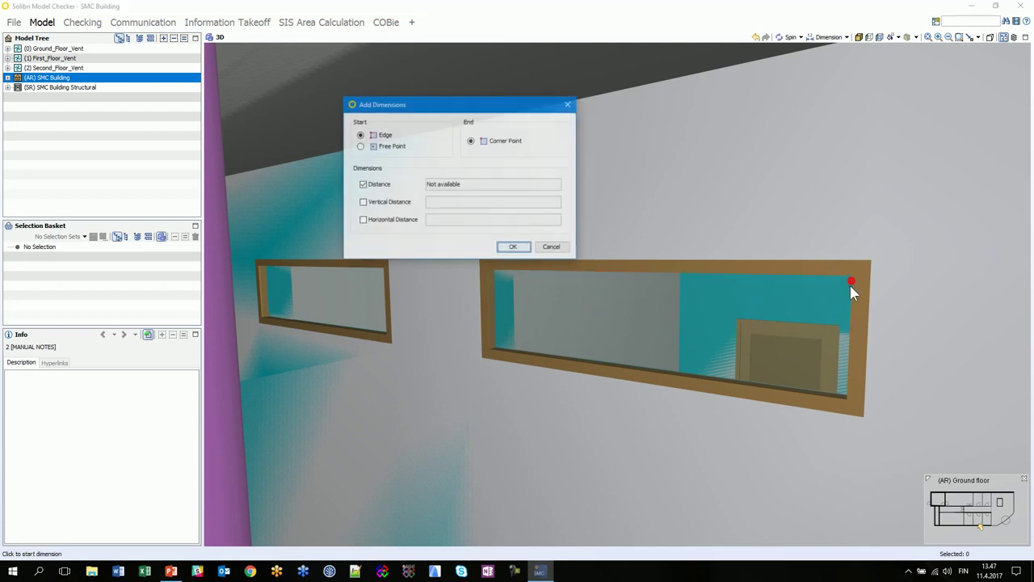
pyautogui.click(513, 247)
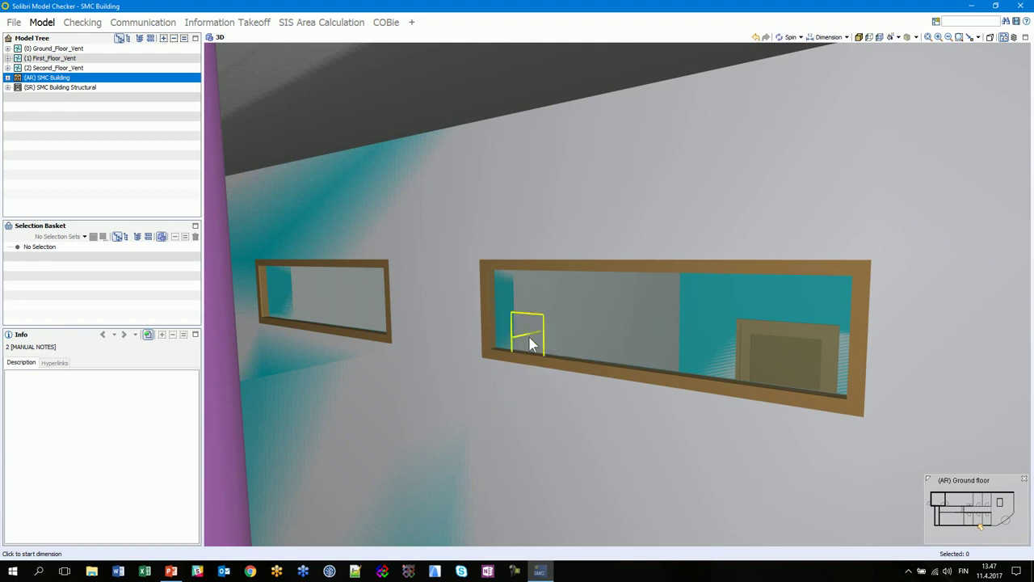
# Dimension the window opening's width between its two inner side frame faces, and make the window transparent with the Transparent tool.
pyautogui.click(496, 304)
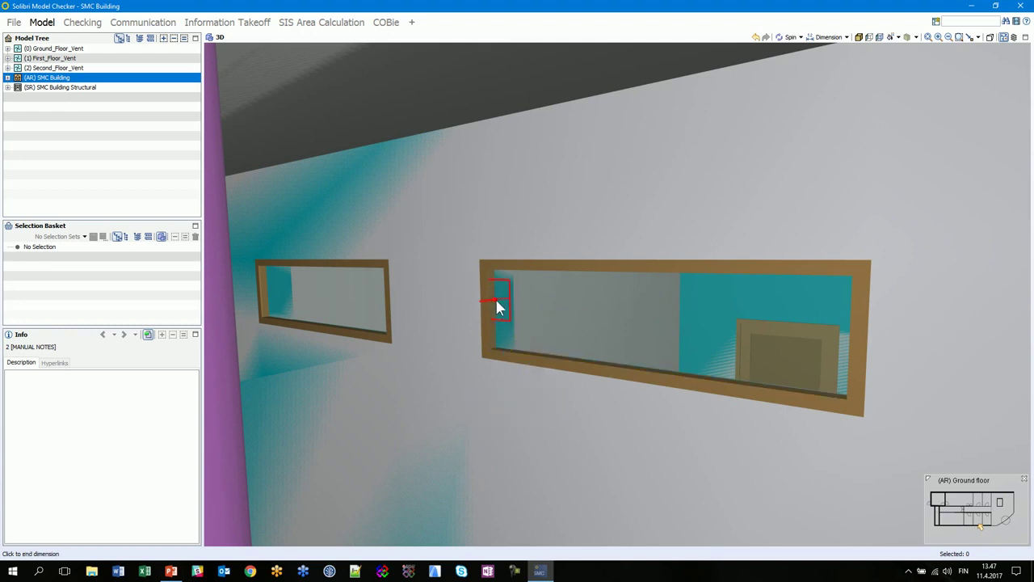
pyautogui.click(850, 325)
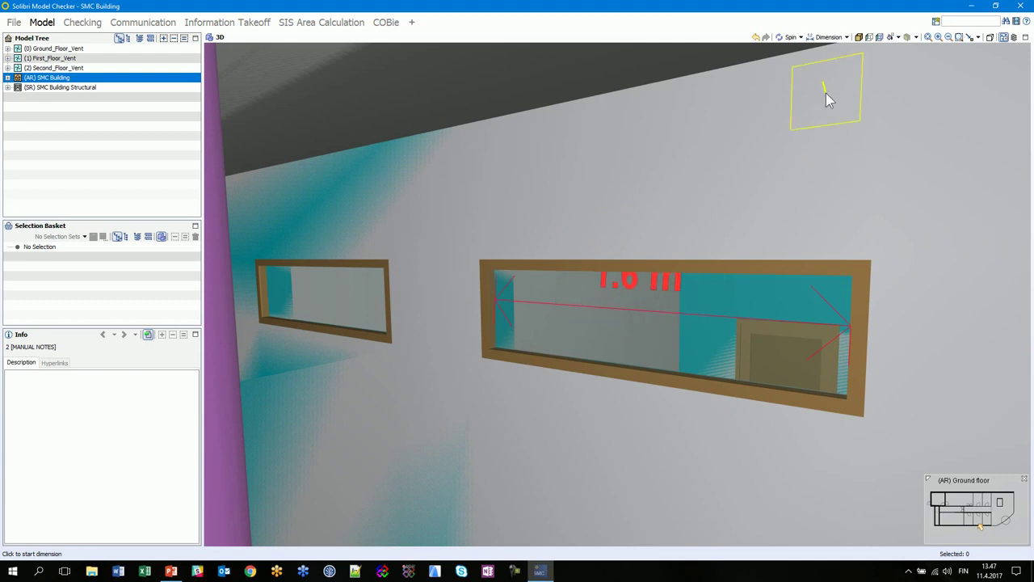
pyautogui.click(846, 38)
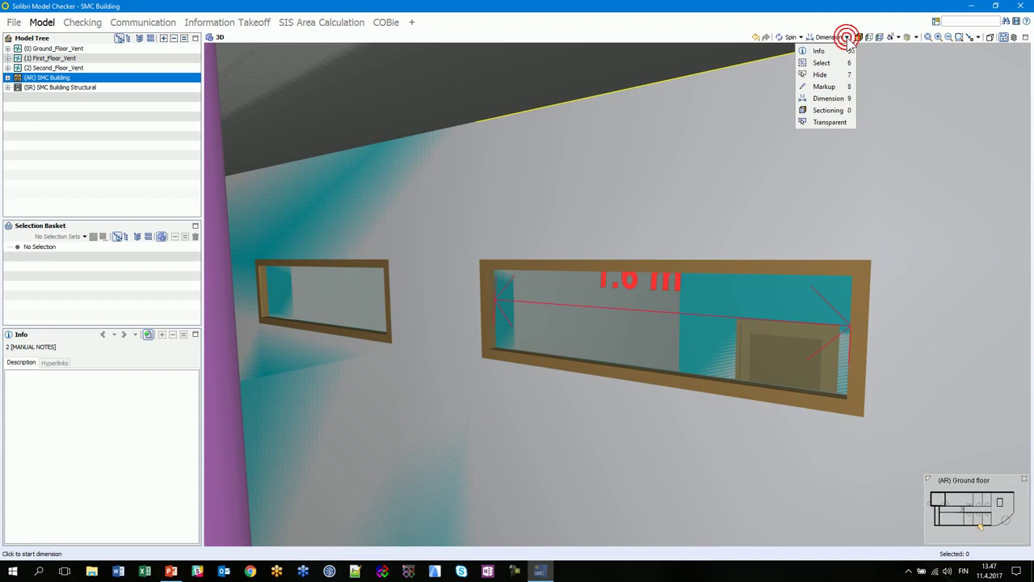
pyautogui.click(832, 122)
pyautogui.click(668, 276)
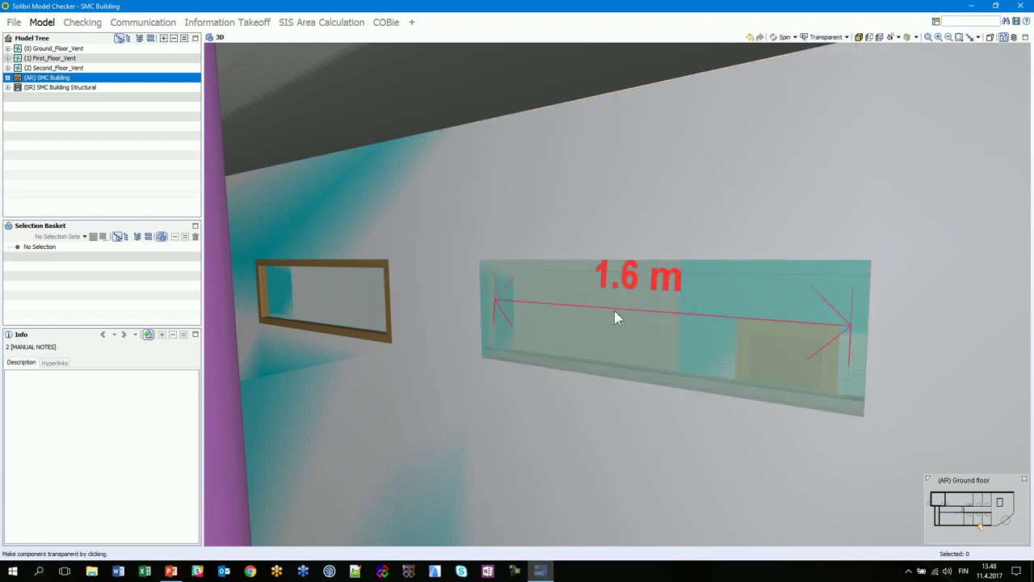
pyautogui.moveTo(638, 306); pyautogui.dragTo(668, 312)
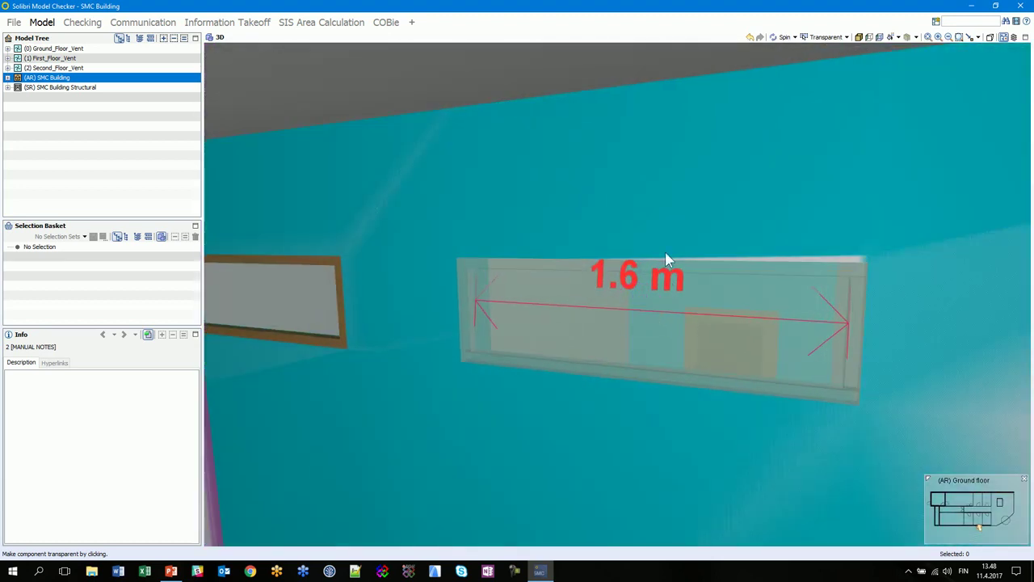
pyautogui.scroll(-3, 669, 388)
pyautogui.scroll(-2, 668, 385)
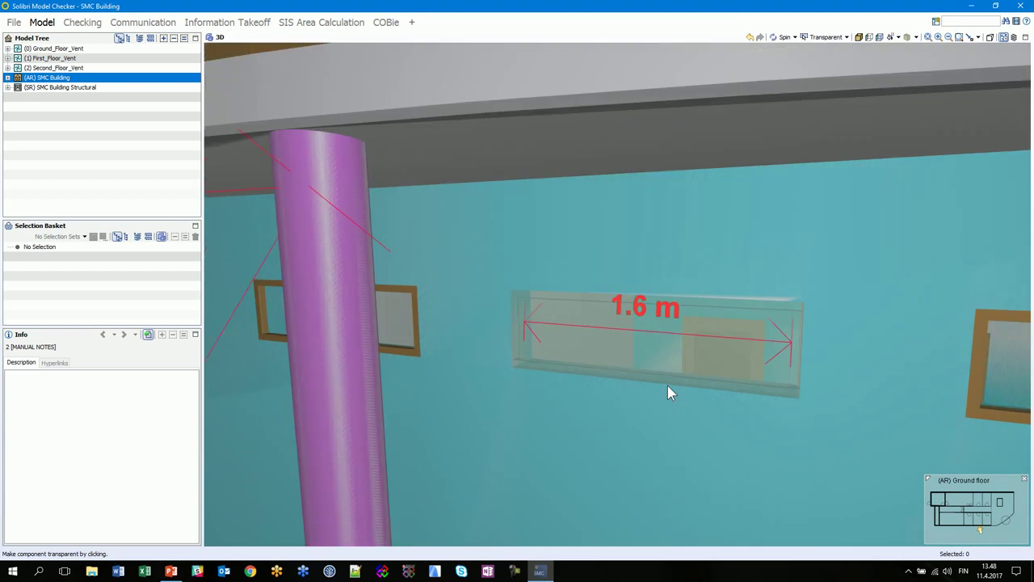
pyautogui.moveTo(673, 406); pyautogui.dragTo(686, 401)
pyautogui.scroll(2, 490, 369)
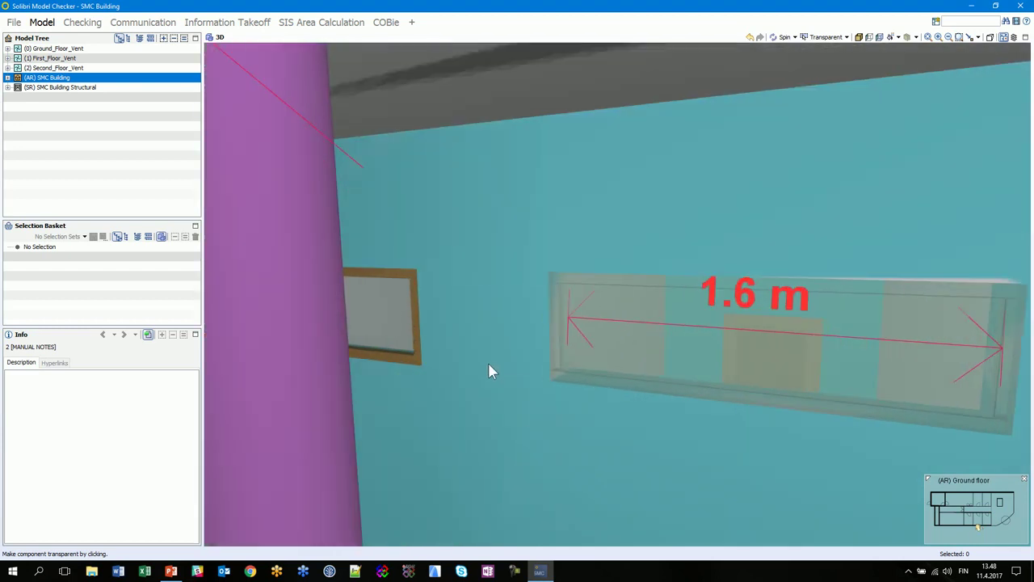
pyautogui.scroll(-2, 751, 380)
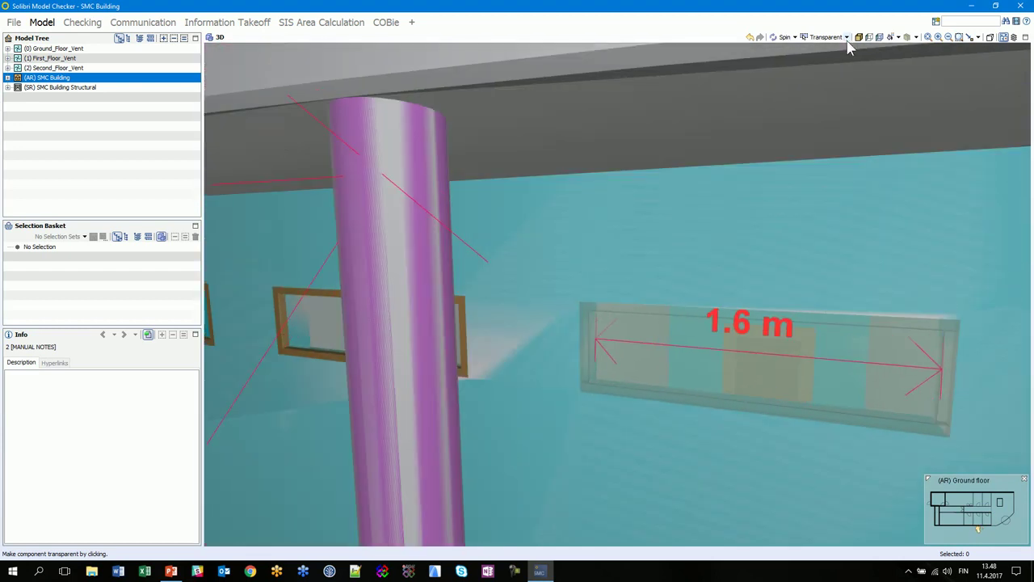
# Reset the 3D view to clear the dimensions and transparency, and switch to the Sectioning tool.
pyautogui.click(846, 37)
pyautogui.click(848, 39)
pyautogui.click(859, 37)
pyautogui.click(848, 38)
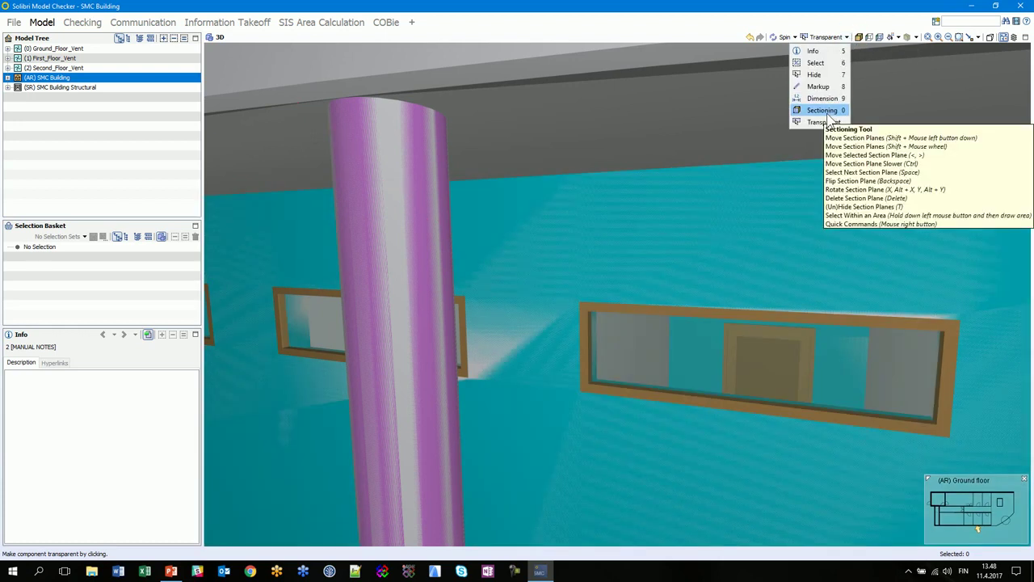
pyautogui.click(828, 113)
# Create a section plane on the upper front façade and move it into the building to expose the corridors and interior doors.
pyautogui.scroll(-10, 656, 328)
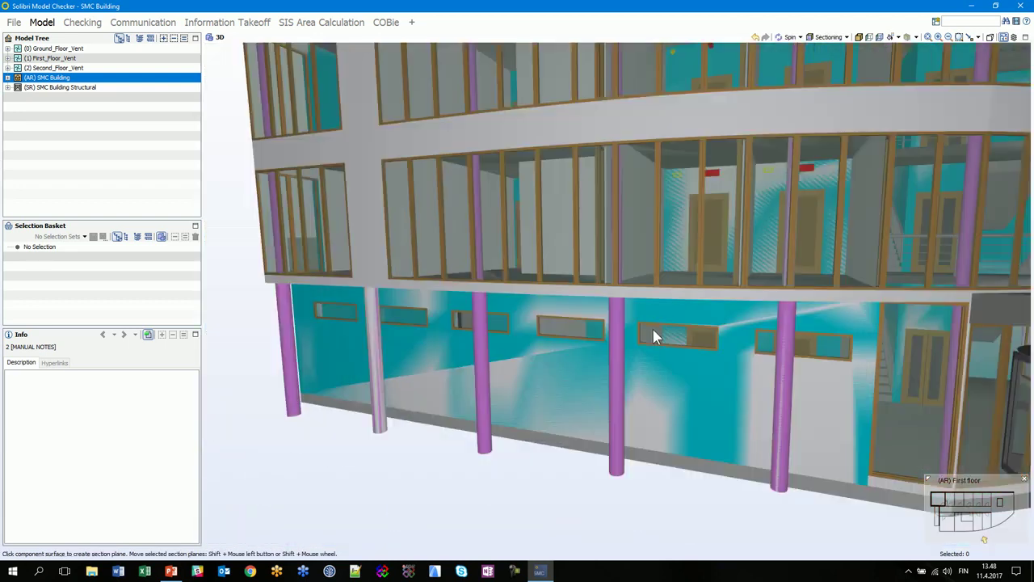
pyautogui.scroll(-5, 652, 326)
pyautogui.moveTo(614, 355); pyautogui.dragTo(510, 418)
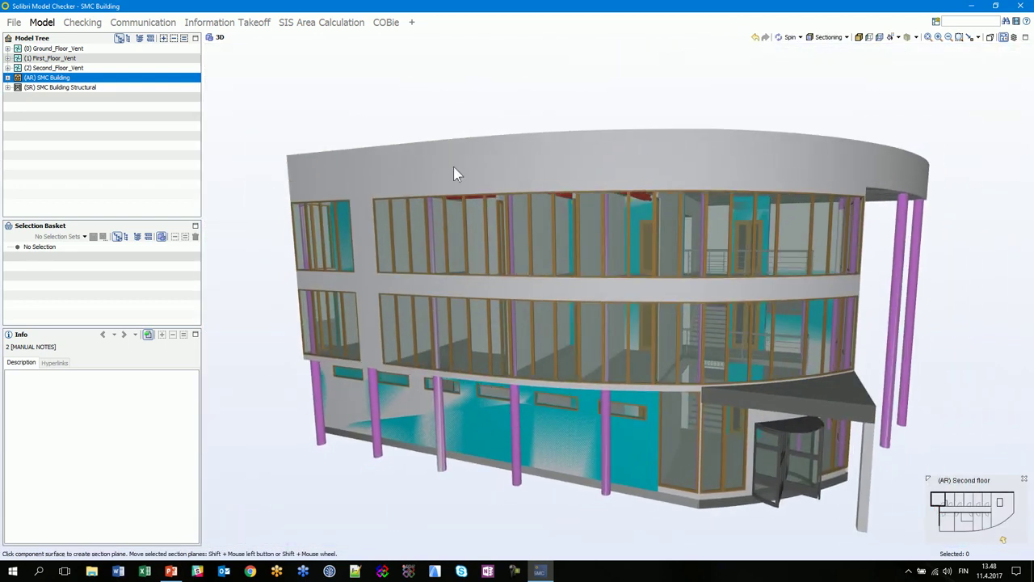
pyautogui.moveTo(453, 166); pyautogui.dragTo(416, 134)
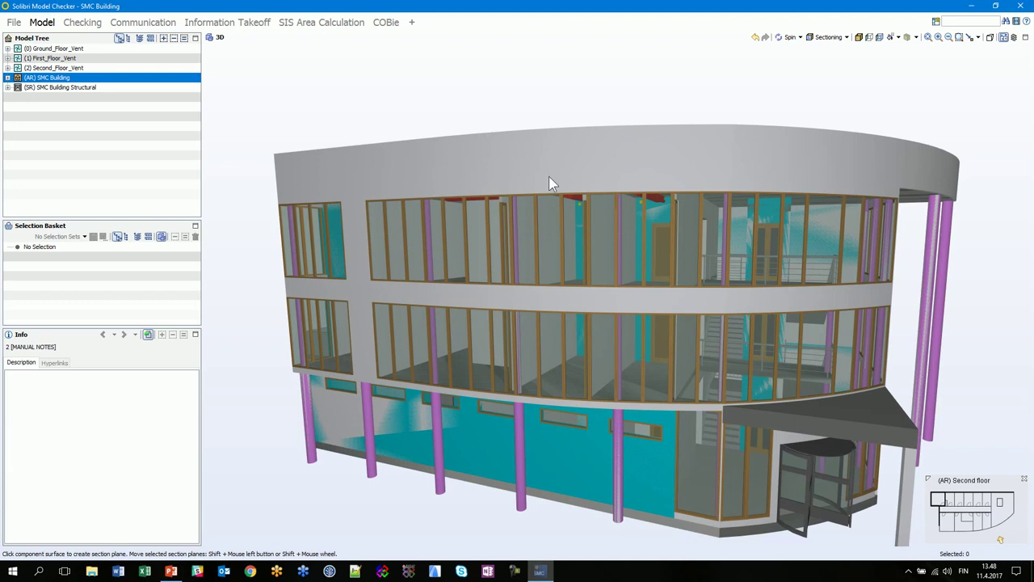
pyautogui.click(433, 169)
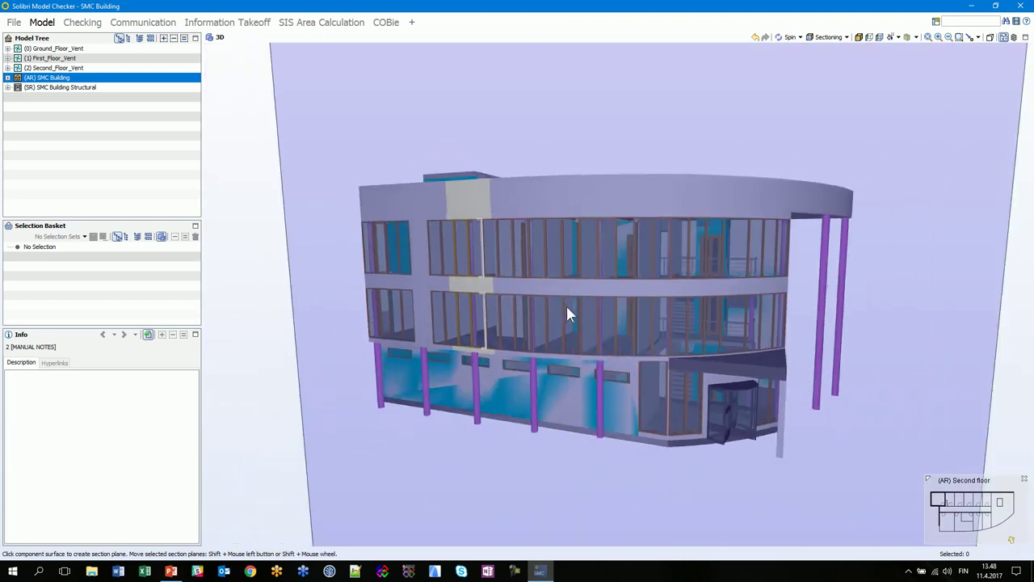
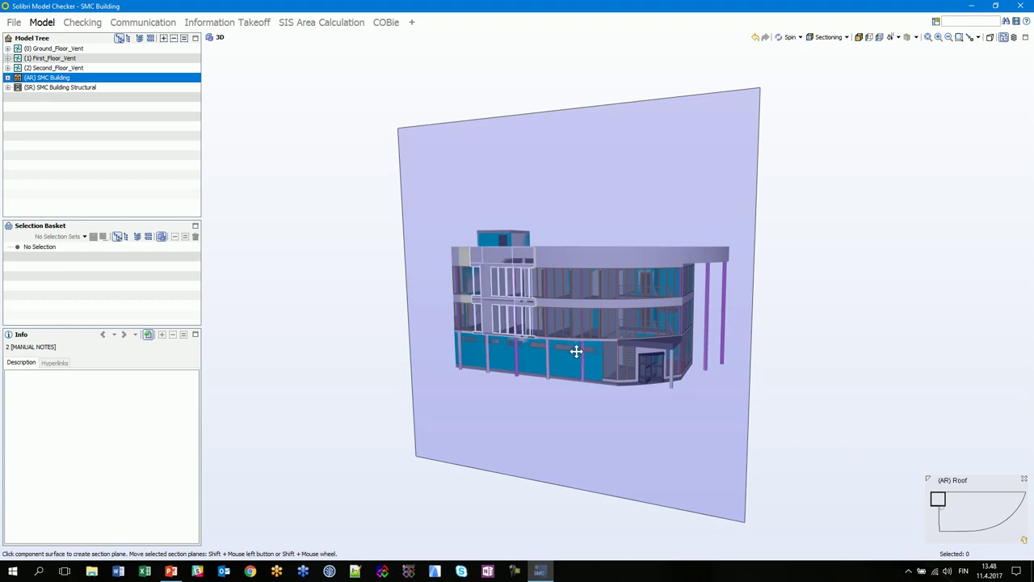
pyautogui.keyDown('shift'); pyautogui.moveTo(575, 351); pyautogui.dragTo(692, 409); pyautogui.keyUp('shift')
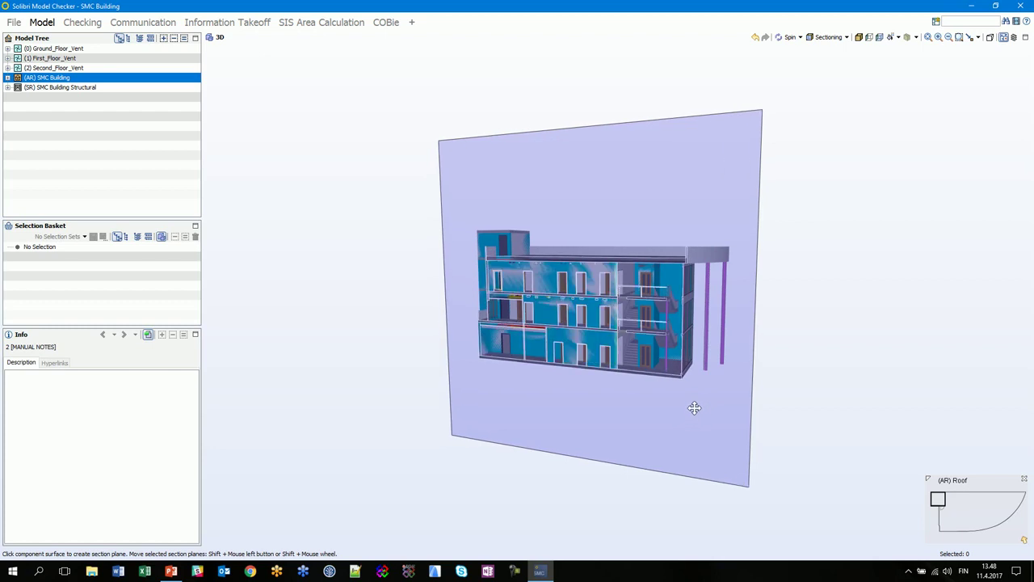
pyautogui.scroll(5, 565, 363)
pyautogui.moveTo(525, 352); pyautogui.dragTo(548, 409)
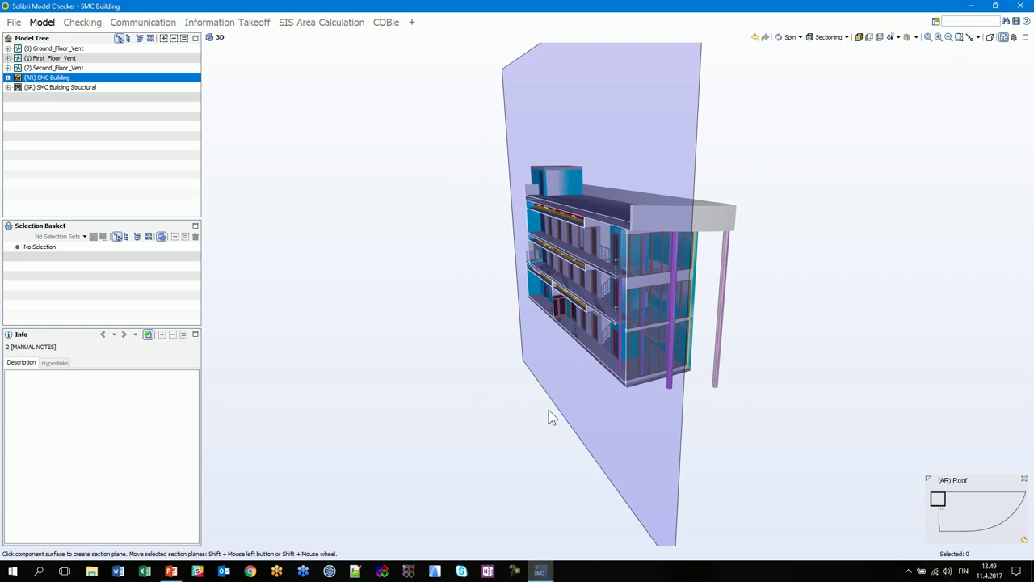
pyautogui.click(547, 418)
pyautogui.moveTo(651, 402); pyautogui.dragTo(723, 352)
pyautogui.click(719, 353)
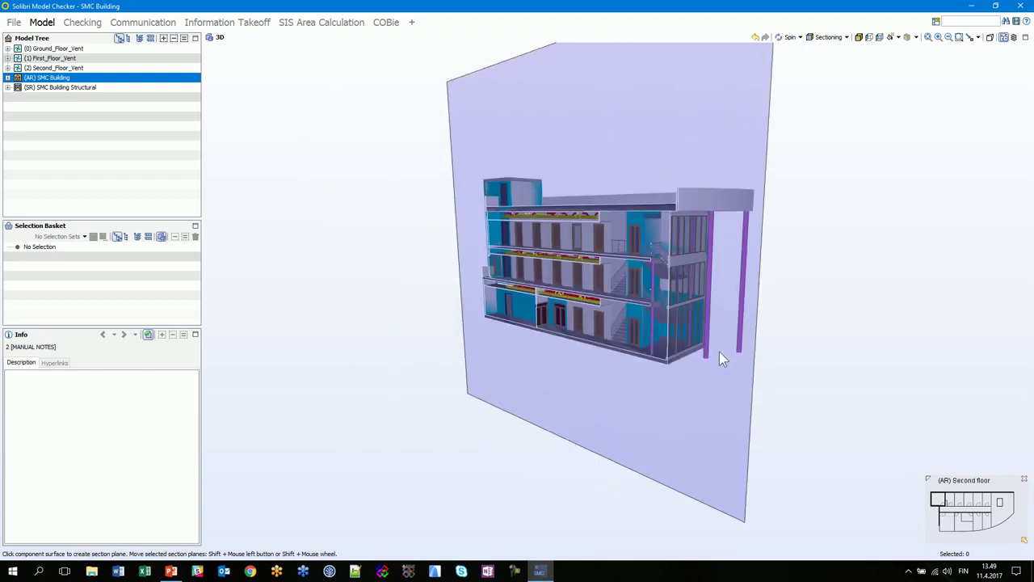
# Add a horizontal section plane above the roof and lower it through the top storey to expose the rooms and ducts.
pyautogui.moveTo(676, 356); pyautogui.dragTo(614, 360)
pyautogui.moveTo(675, 236); pyautogui.dragTo(575, 345)
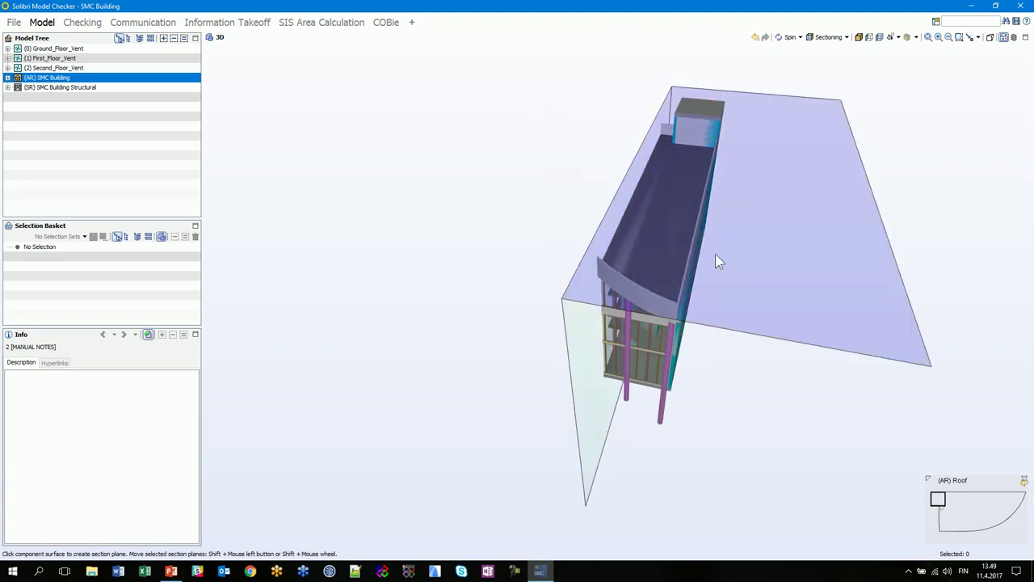
pyautogui.keyDown('shift'); pyautogui.moveTo(708, 268); pyautogui.dragTo(702, 345); pyautogui.keyUp('shift')
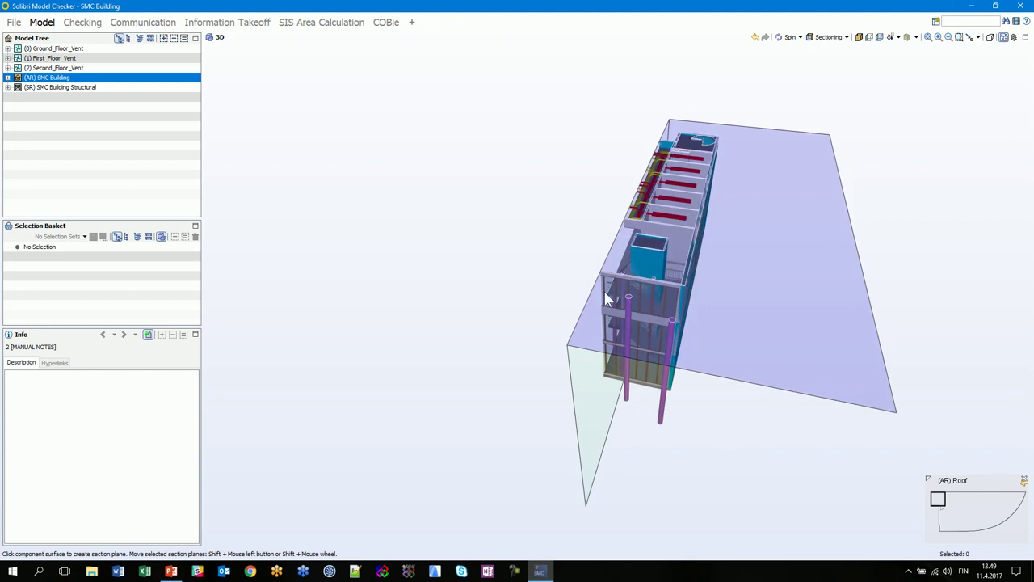
# Add a third section plane on the end wall of the stair tower and move it inward to cut through the stairs.
pyautogui.moveTo(608, 299); pyautogui.dragTo(798, 288)
pyautogui.moveTo(620, 289); pyautogui.dragTo(727, 319)
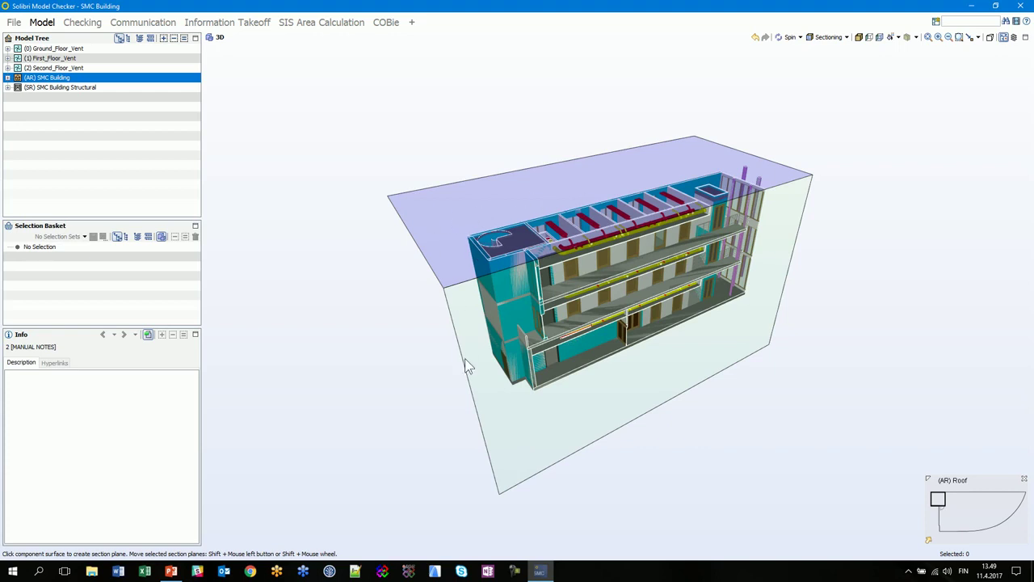
pyautogui.click(526, 438)
pyautogui.click(447, 251)
pyautogui.moveTo(448, 251); pyautogui.dragTo(533, 335)
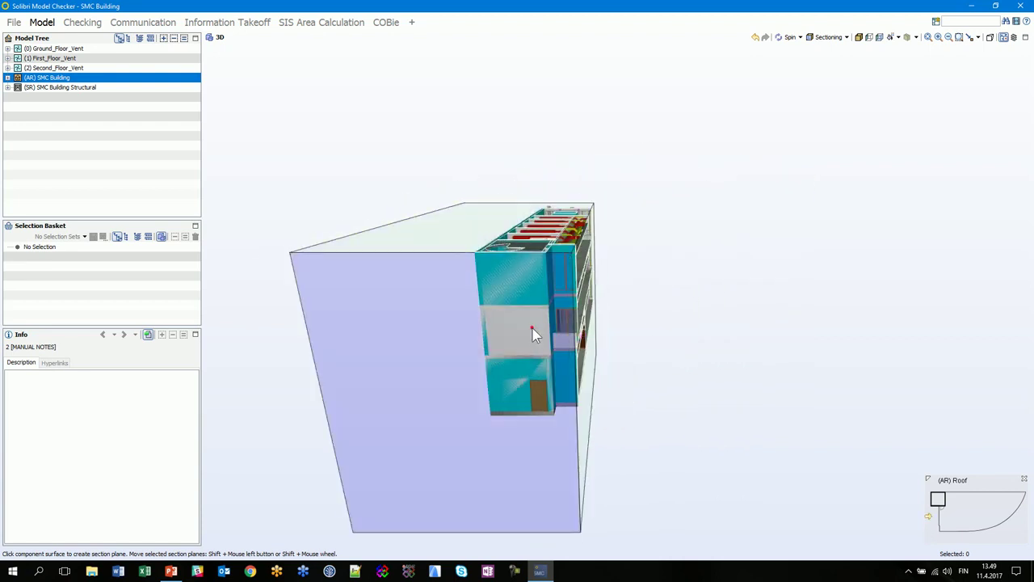
pyautogui.moveTo(461, 425)
pyautogui.mouseDown()
pyautogui.moveTo(468, 390)
pyautogui.moveTo(582, 392)
pyautogui.moveTo(427, 425)
pyautogui.moveTo(514, 435)
pyautogui.moveTo(528, 388)
pyautogui.moveTo(597, 388)
pyautogui.moveTo(676, 419)
pyautogui.mouseUp()
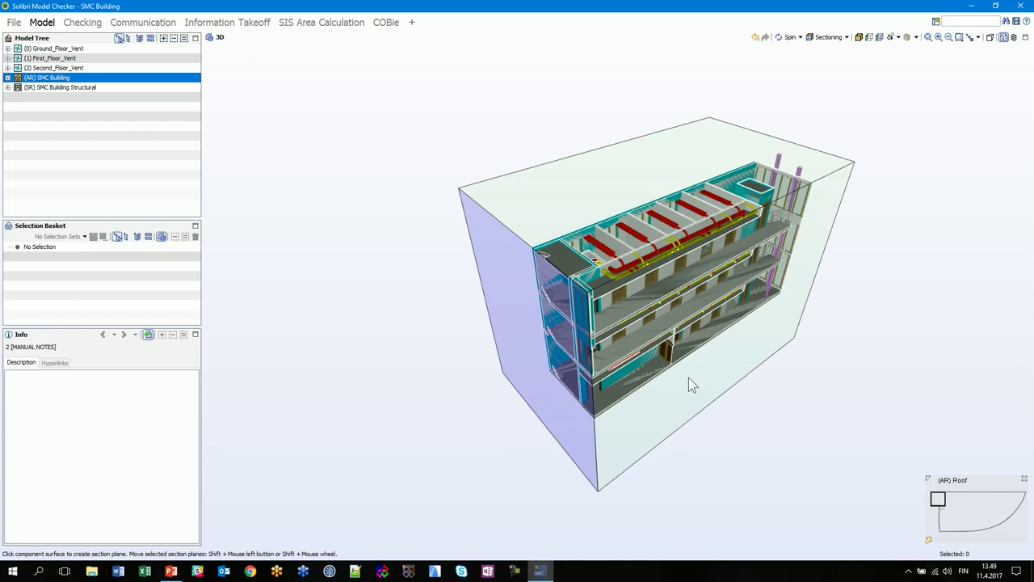
# Move the section planes outward together, back inward, and outward again so the cut passes through the front rooms.
pyautogui.keyDown('shift'); pyautogui.scroll(3, 670, 361); pyautogui.keyUp('shift')
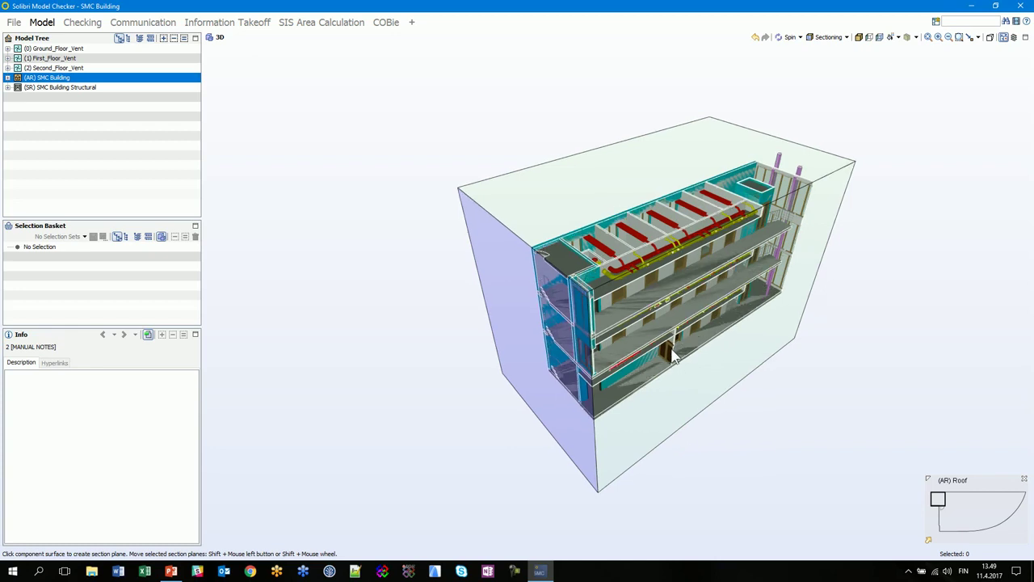
pyautogui.keyDown('shift'); pyautogui.scroll(4, 667, 361); pyautogui.keyUp('shift')
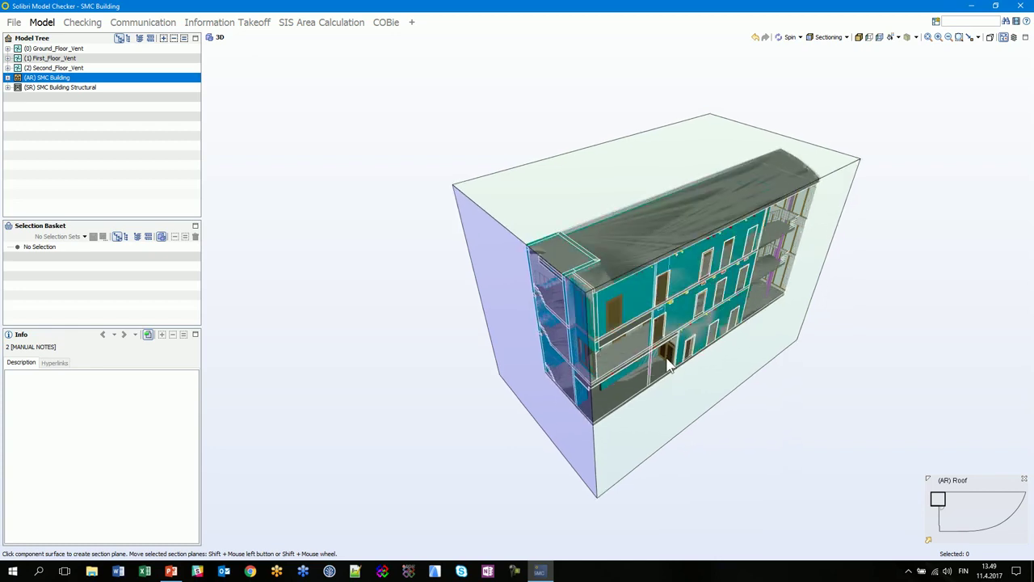
pyautogui.keyDown('shift'); pyautogui.scroll(-5, 599, 393); pyautogui.keyUp('shift')
pyautogui.keyDown('shift'); pyautogui.scroll(-5, 600, 392); pyautogui.keyUp('shift')
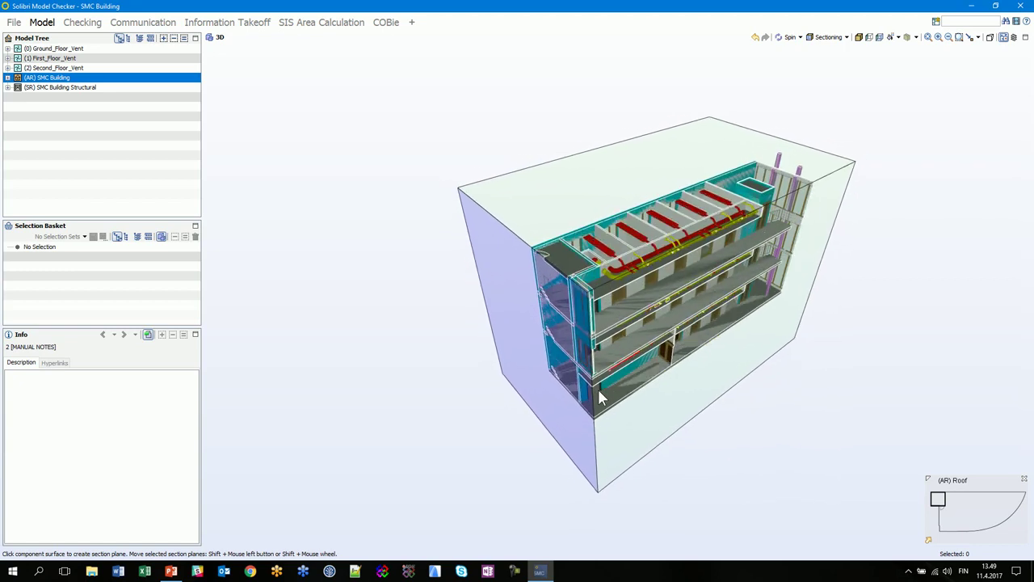
pyautogui.keyDown('shift'); pyautogui.scroll(6, 599, 392); pyautogui.keyUp('shift')
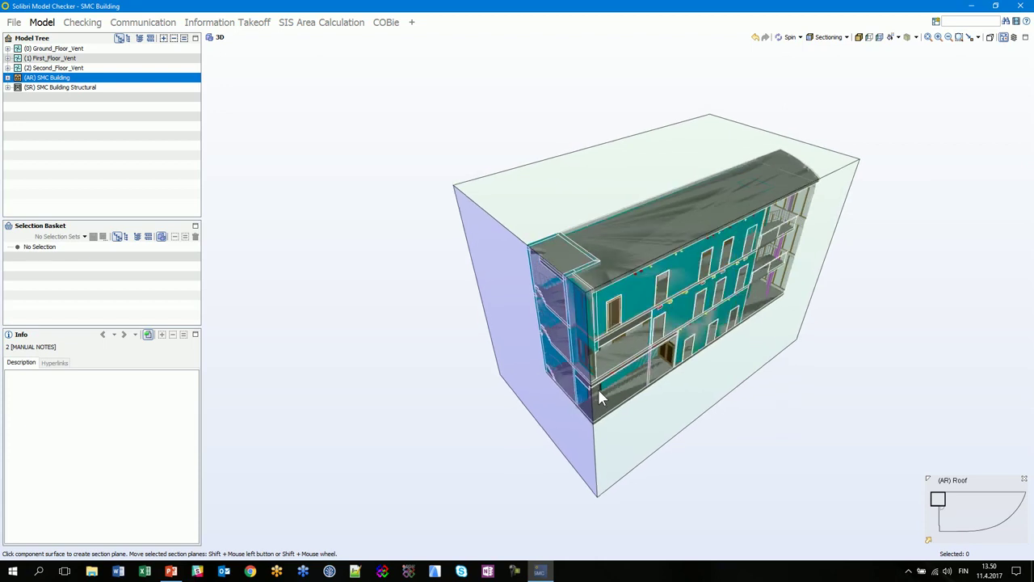
# Select the horizontal section plane and lower it below the roof slab to expose the top-floor rooms.
pyautogui.click(582, 197)
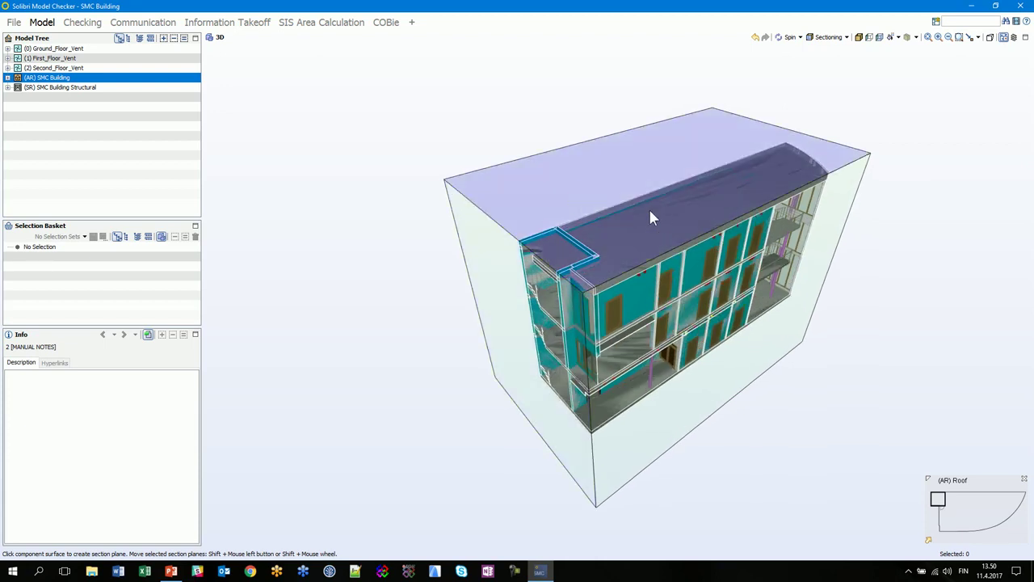
pyautogui.keyDown('shift'); pyautogui.scroll(-3, 651, 217); pyautogui.keyUp('shift')
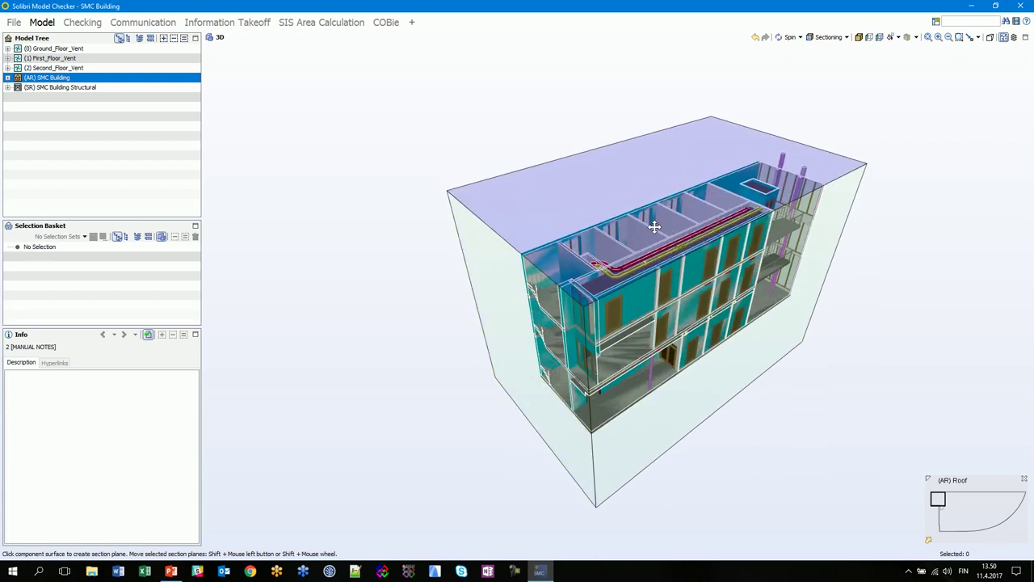
pyautogui.moveTo(708, 309)
pyautogui.mouseDown()
pyautogui.moveTo(731, 251)
pyautogui.moveTo(707, 303)
pyautogui.mouseUp()
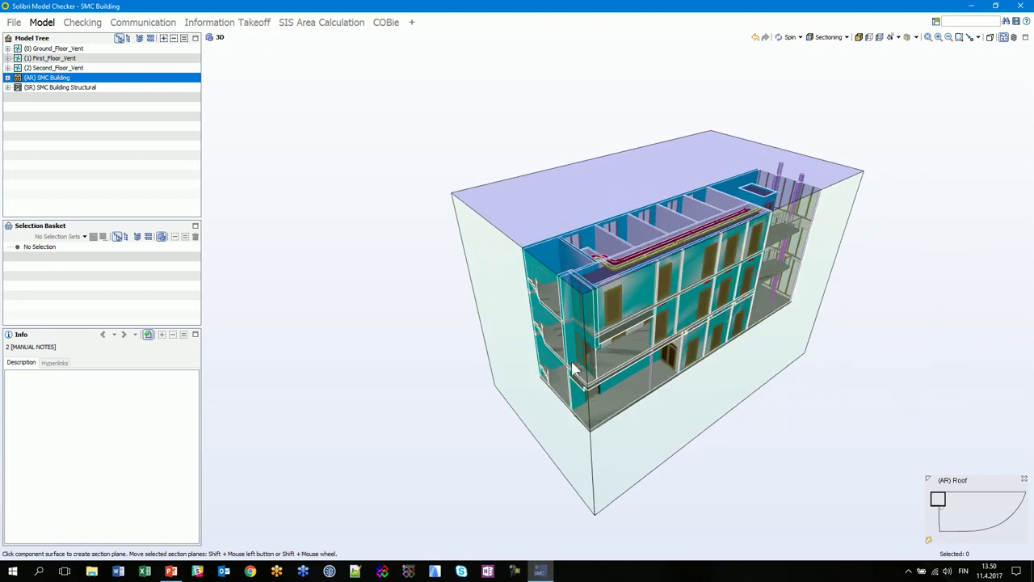
# Delete the end-wall and horizontal section planes, and select the remaining façade section plane.
pyautogui.click(517, 300)
pyautogui.press('Delete')
pyautogui.click(544, 162)
pyautogui.press('Delete')
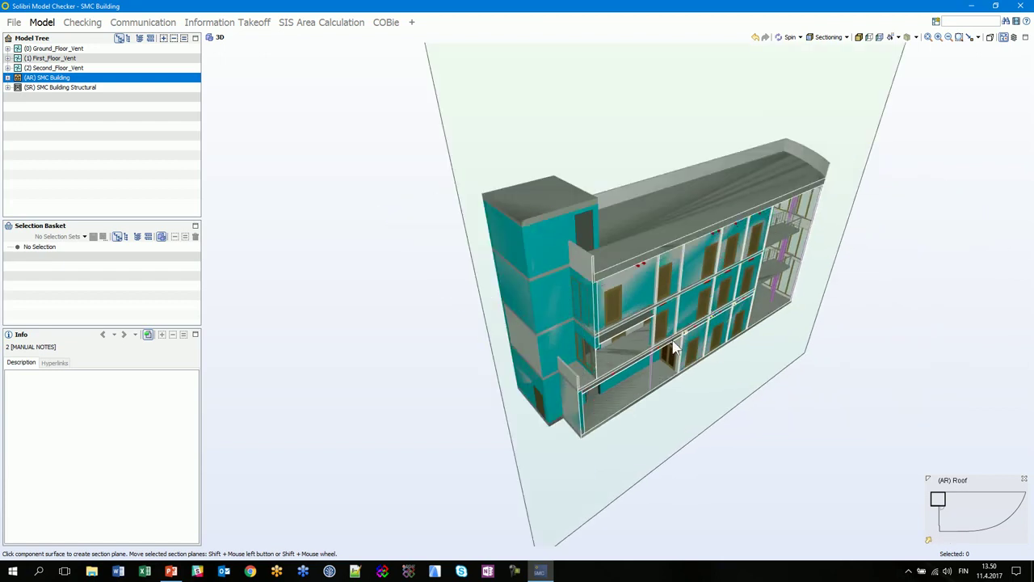
pyautogui.click(721, 386)
pyautogui.moveTo(721, 386); pyautogui.dragTo(358, 167)
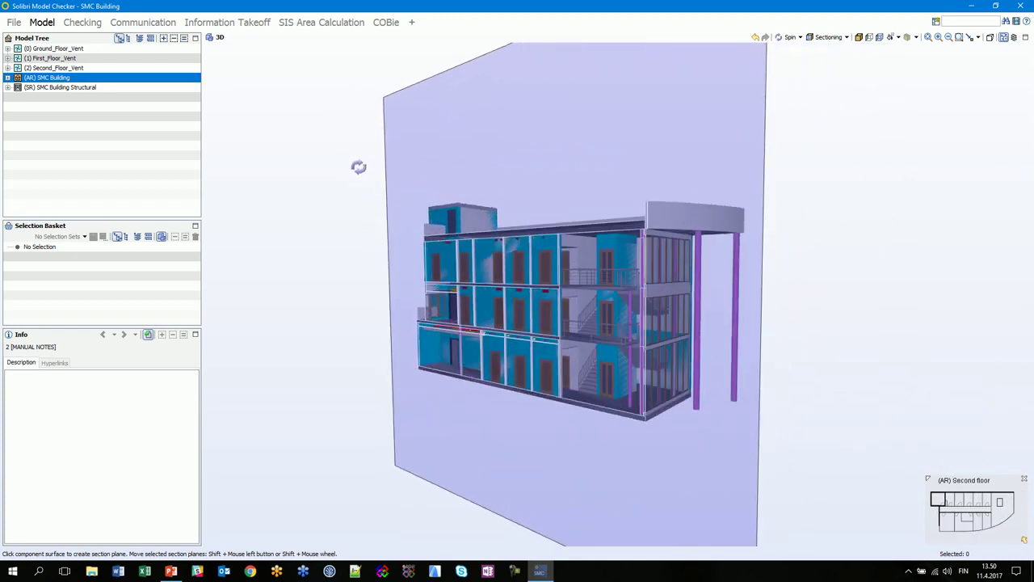
# Move the façade section plane outward past the curved front, then back inward so it cuts through the front rooms.
pyautogui.moveTo(498, 287); pyautogui.dragTo(529, 339)
pyautogui.doubleClick(528, 334)
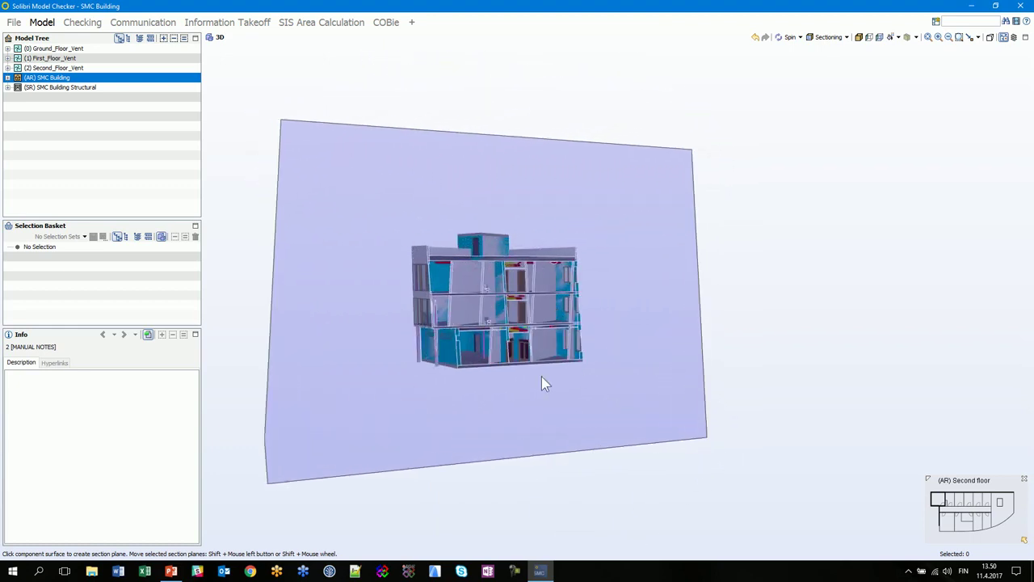
pyautogui.moveTo(543, 383); pyautogui.dragTo(612, 316)
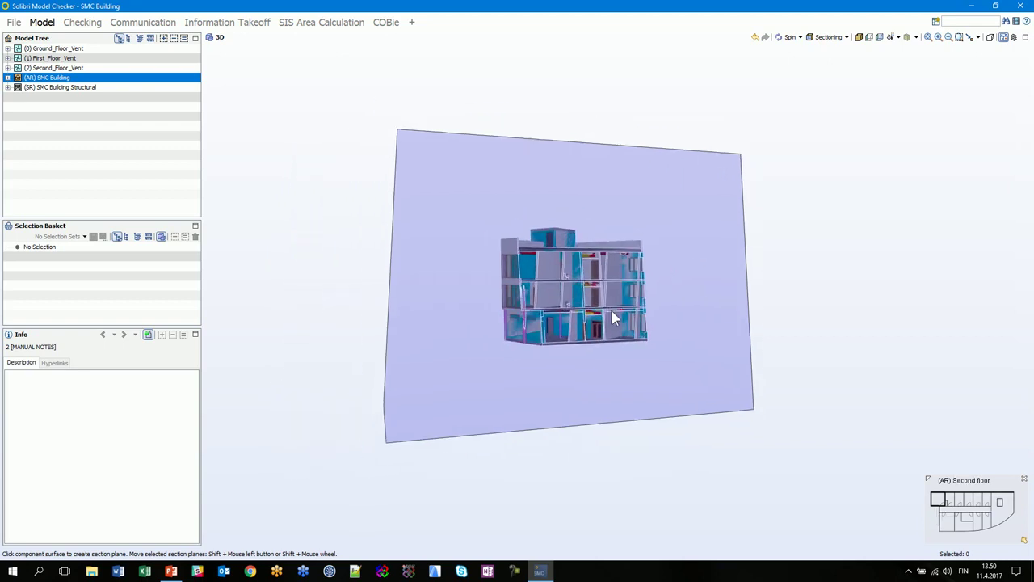
pyautogui.scroll(3, 611, 309)
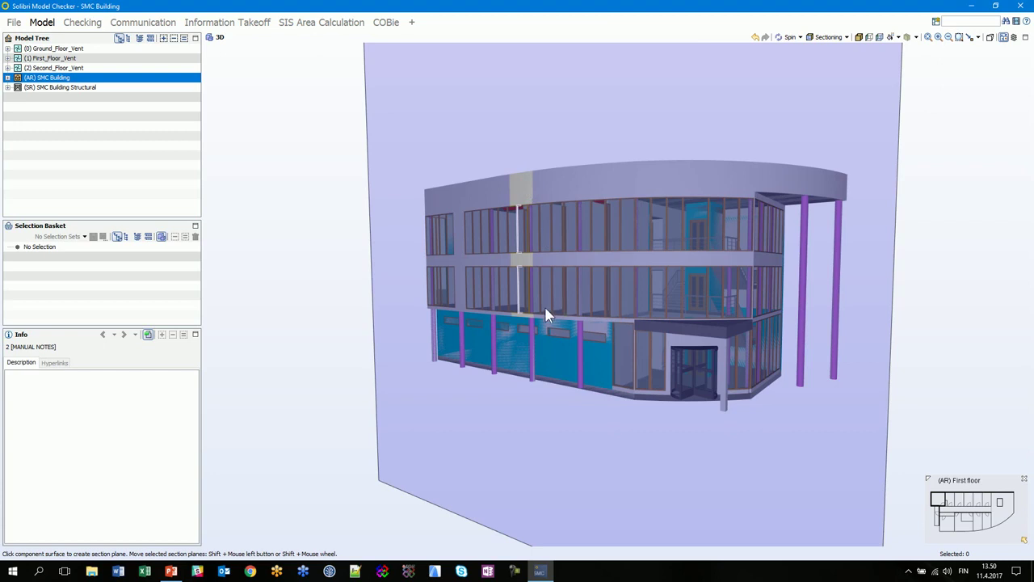
pyautogui.moveTo(544, 315); pyautogui.dragTo(563, 330)
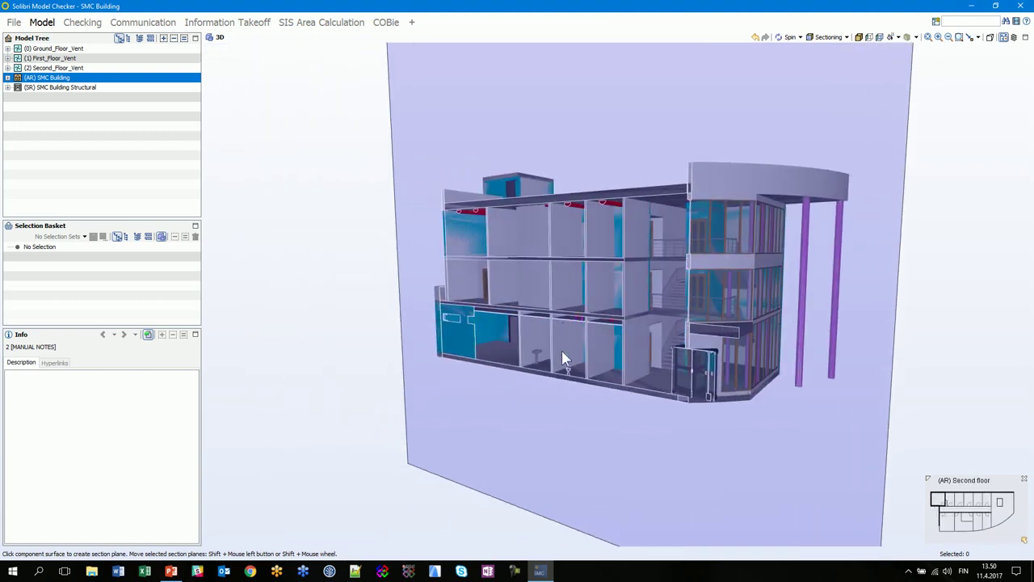
pyautogui.moveTo(594, 205); pyautogui.dragTo(722, 154)
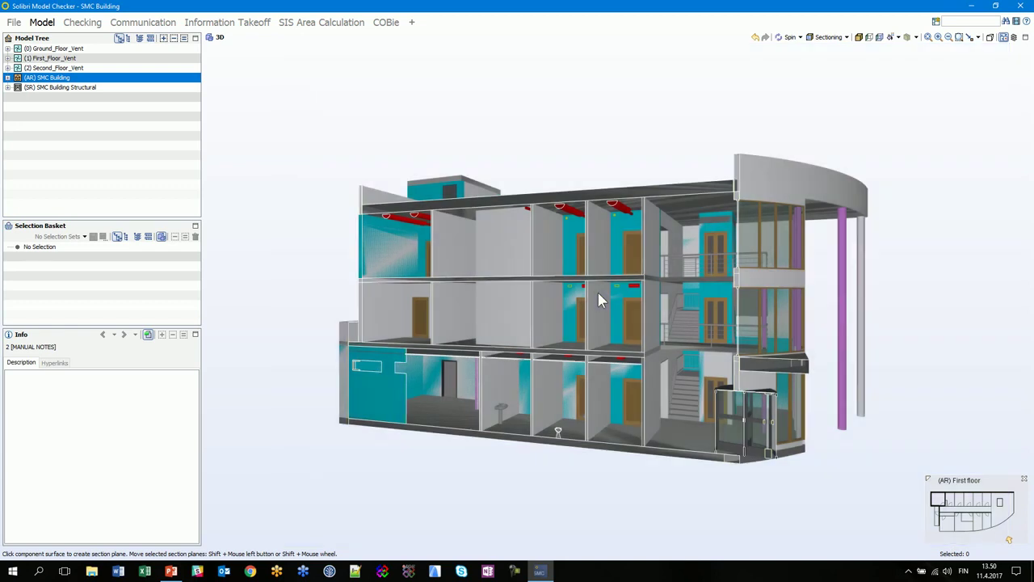
# Save a close-up of the ducts in the sectioned ceiling void as a new issue in the MANUAL NOTES presentation.
pyautogui.scroll(3, 599, 337)
pyautogui.scroll(5, 598, 337)
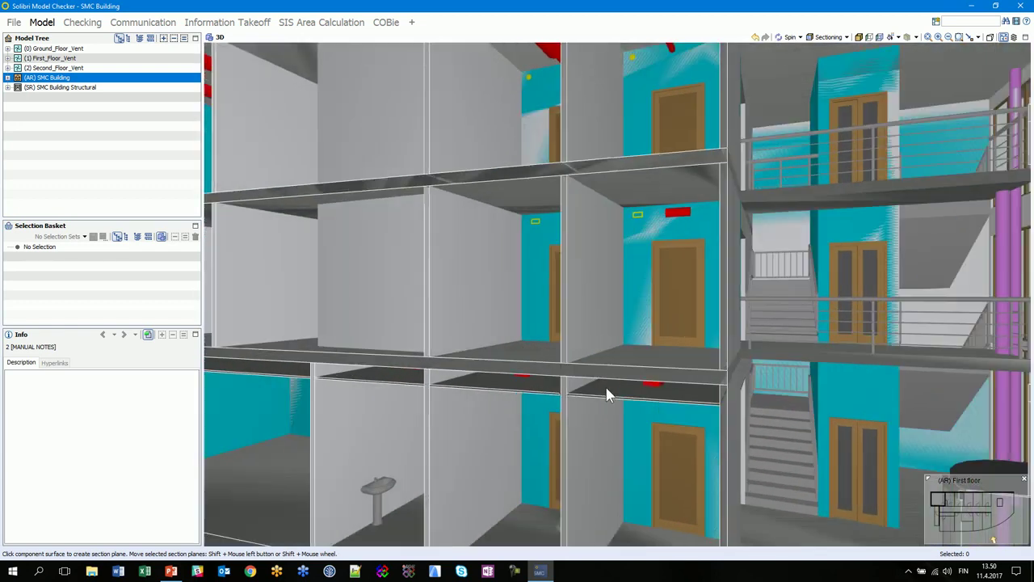
pyautogui.scroll(3, 608, 347)
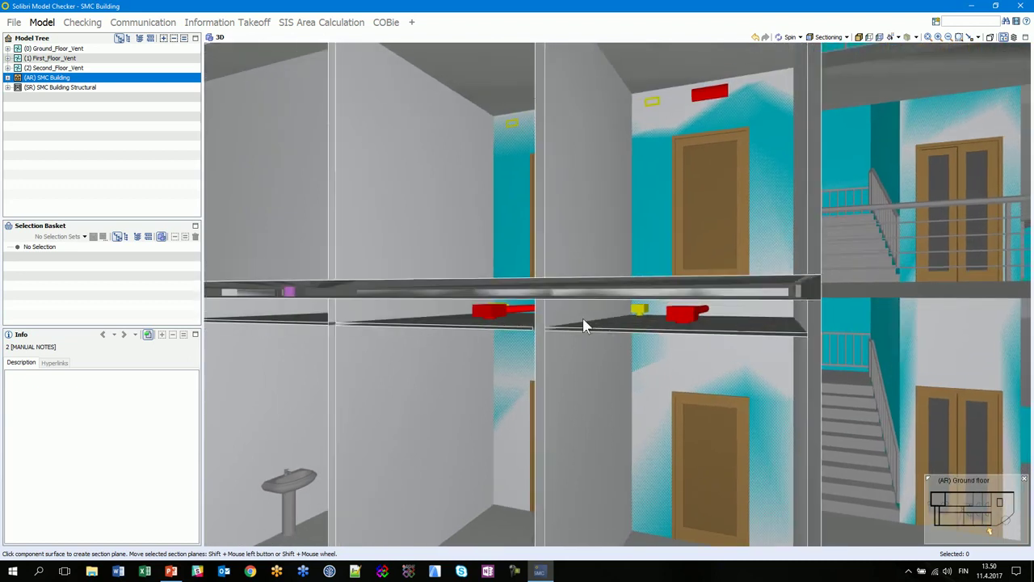
pyautogui.click(143, 22)
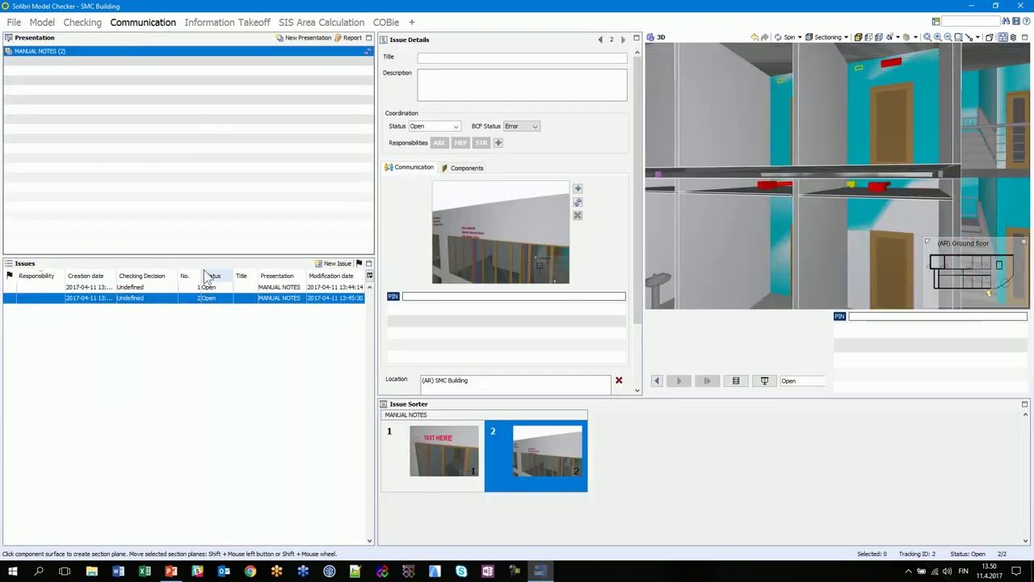
pyautogui.click(335, 264)
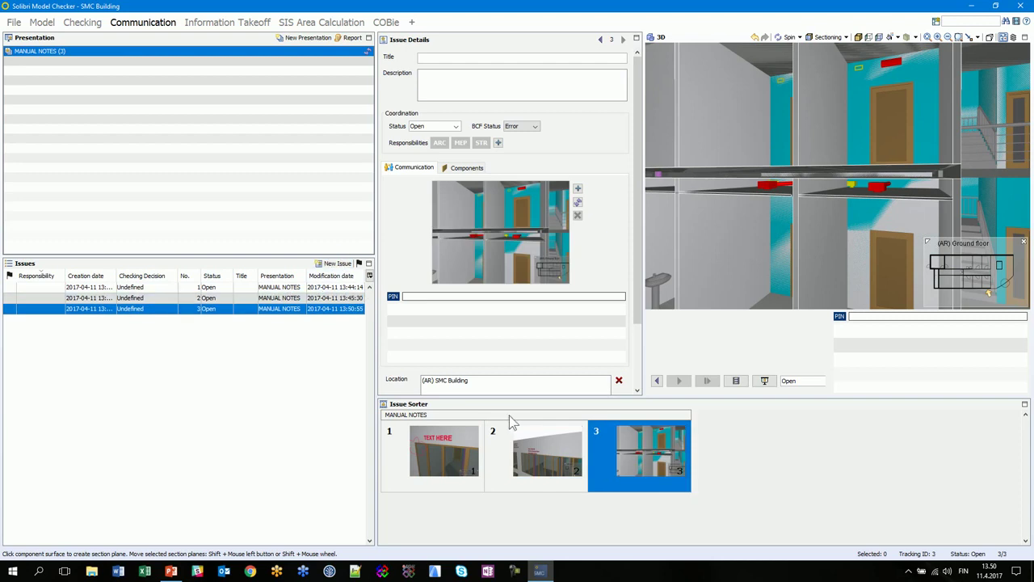
pyautogui.click(42, 22)
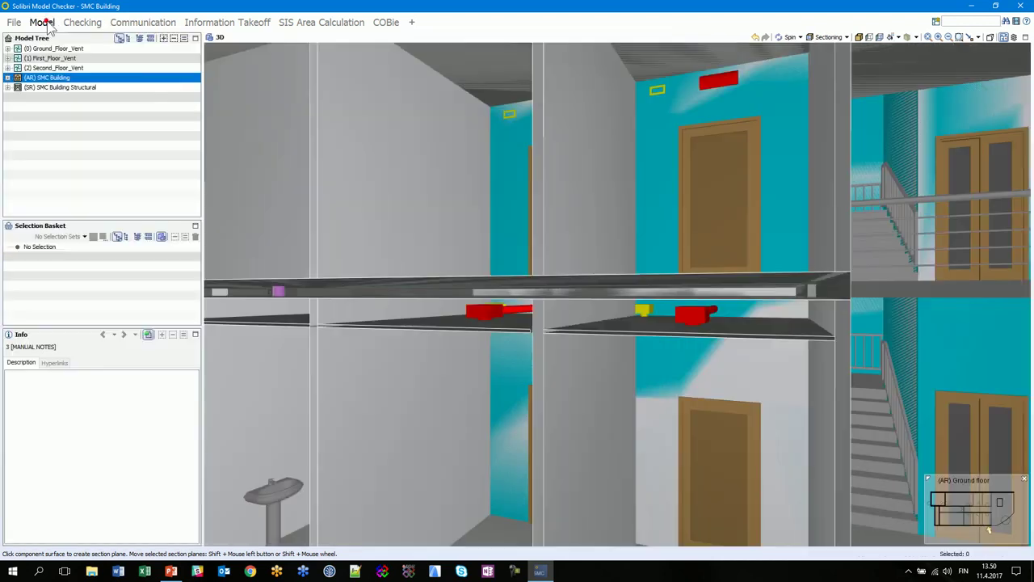
# Show the full building without the section cut and switch from Sectioning to the Info tool.
pyautogui.click(859, 37)
pyautogui.click(846, 37)
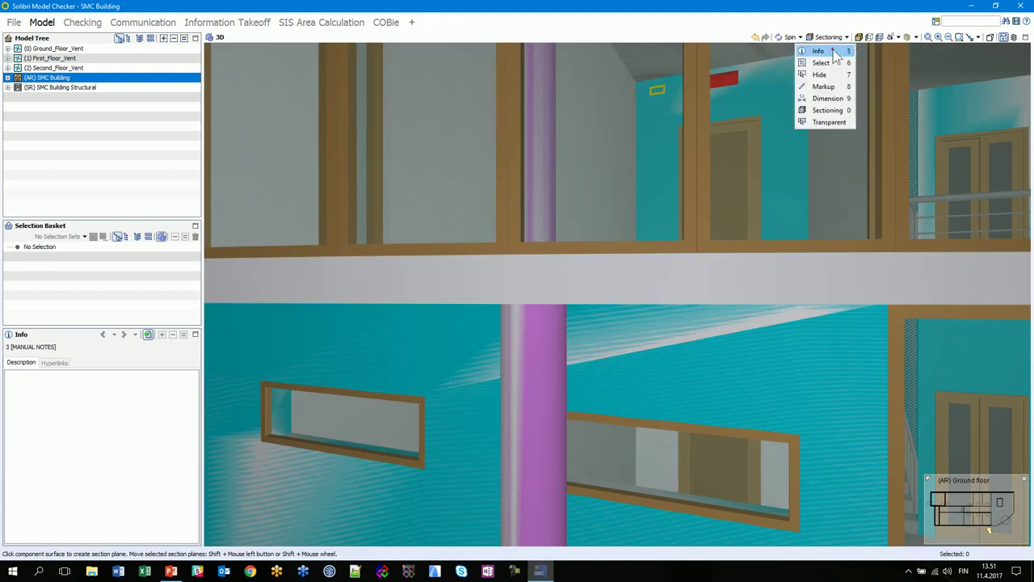
pyautogui.click(819, 74)
pyautogui.scroll(-5, 731, 270)
pyautogui.scroll(5, 768, 226)
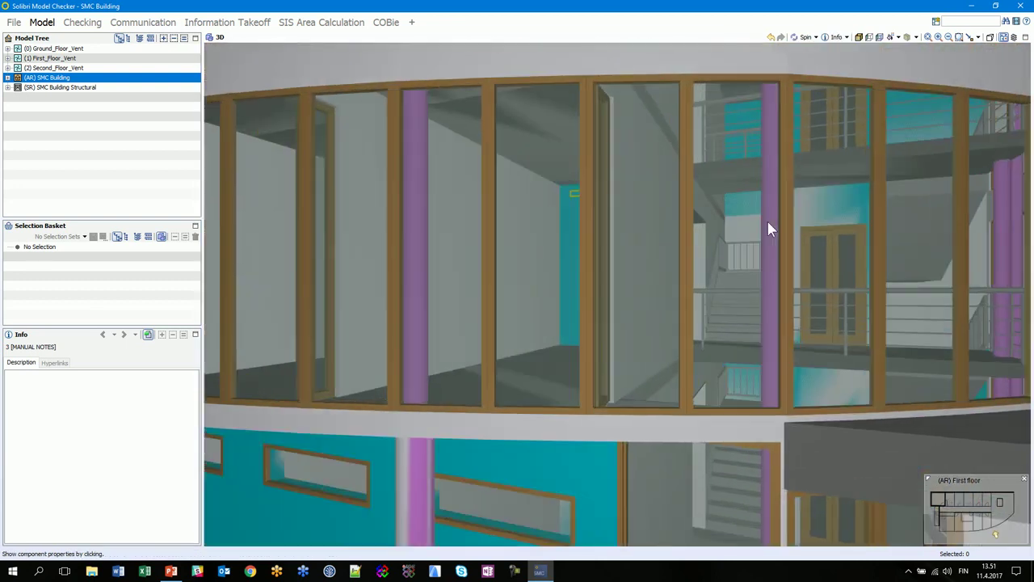
# Use the Transparent tool on several parts of the white wall band above the ground-floor windows.
pyautogui.click(847, 37)
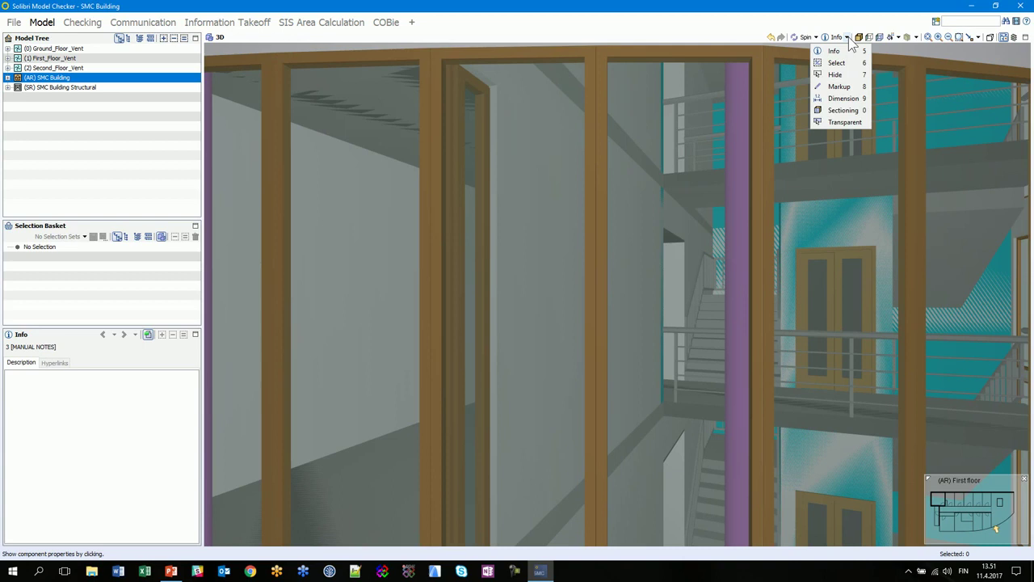
pyautogui.click(840, 122)
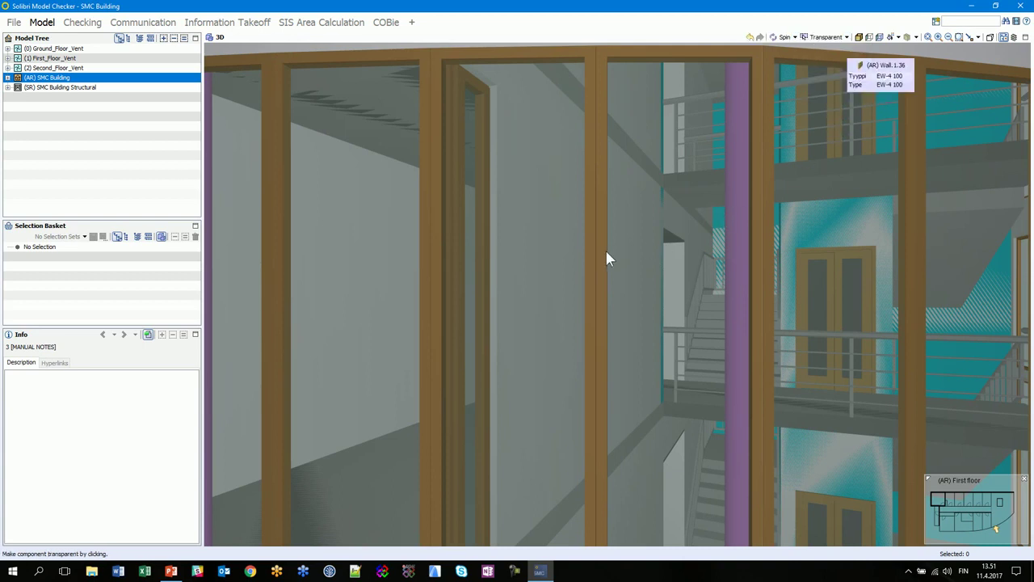
pyautogui.scroll(-5, 542, 289)
pyautogui.scroll(8, 634, 239)
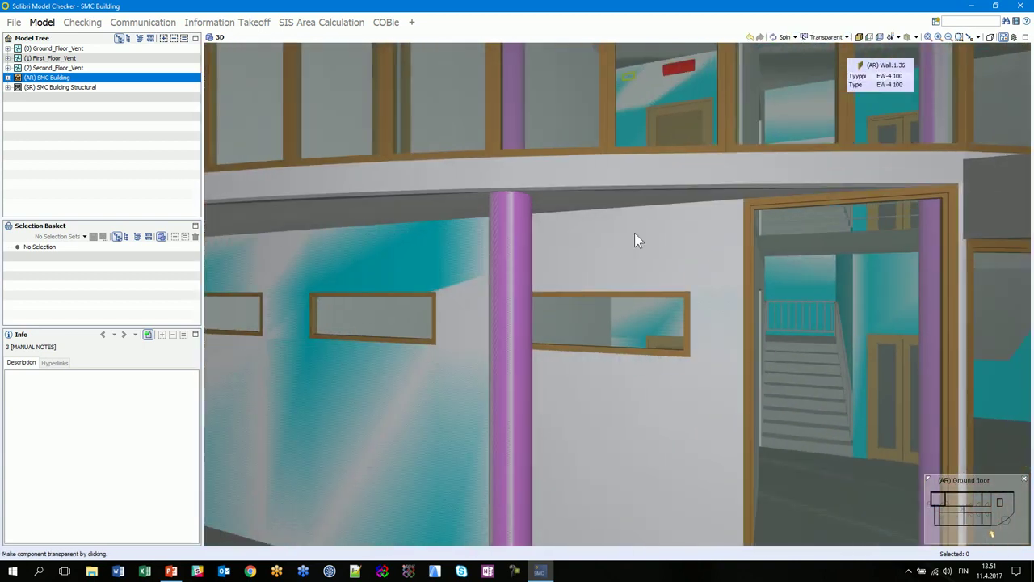
pyautogui.scroll(3, 634, 236)
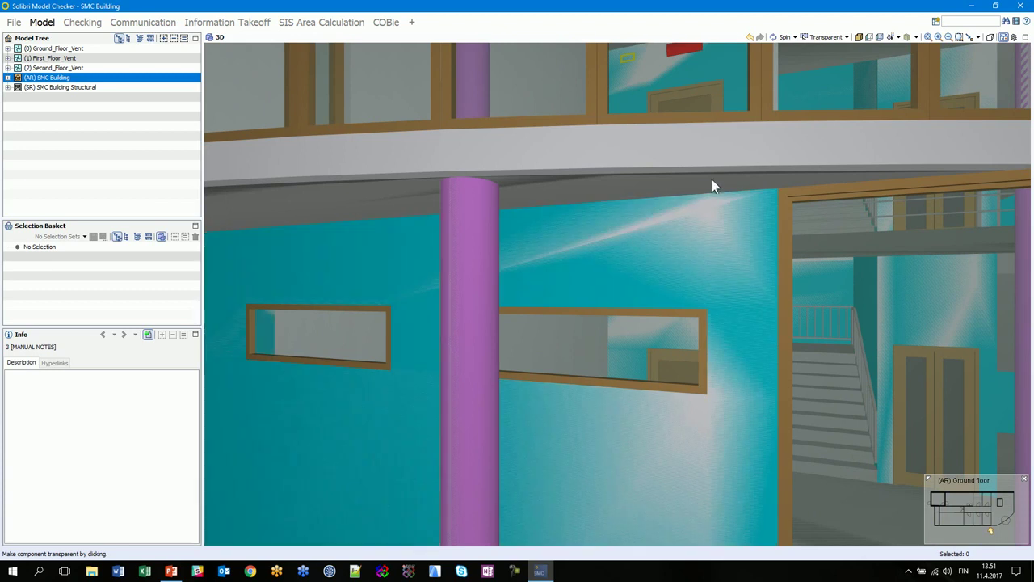
pyautogui.click(614, 158)
pyautogui.click(509, 154)
pyautogui.click(418, 153)
pyautogui.scroll(-1, 453, 204)
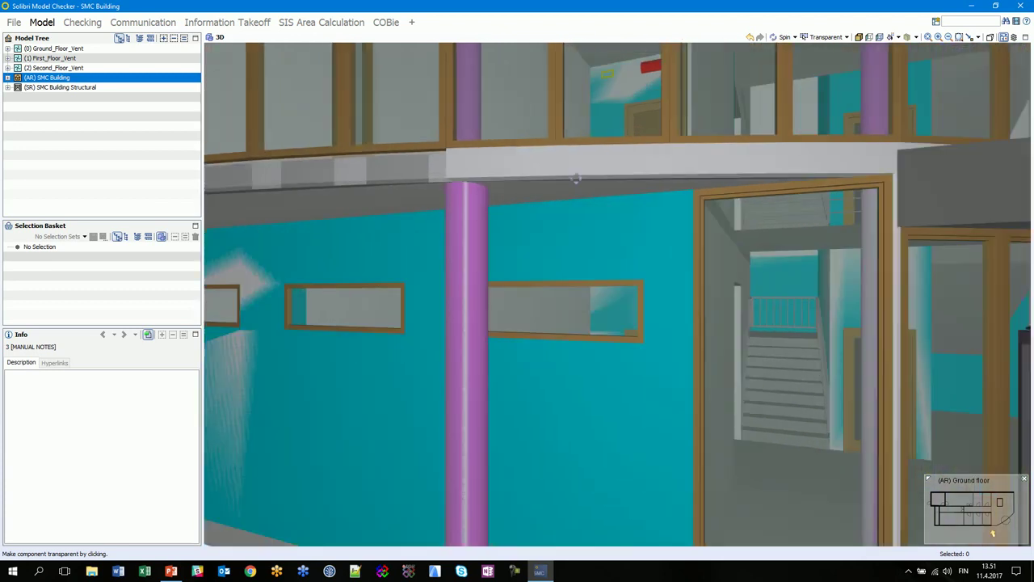
# Enter the ground-floor corridor beside the stairs and make its suspended ceiling transparent to expose the ducts.
pyautogui.scroll(6, 552, 223)
pyautogui.scroll(6, 673, 327)
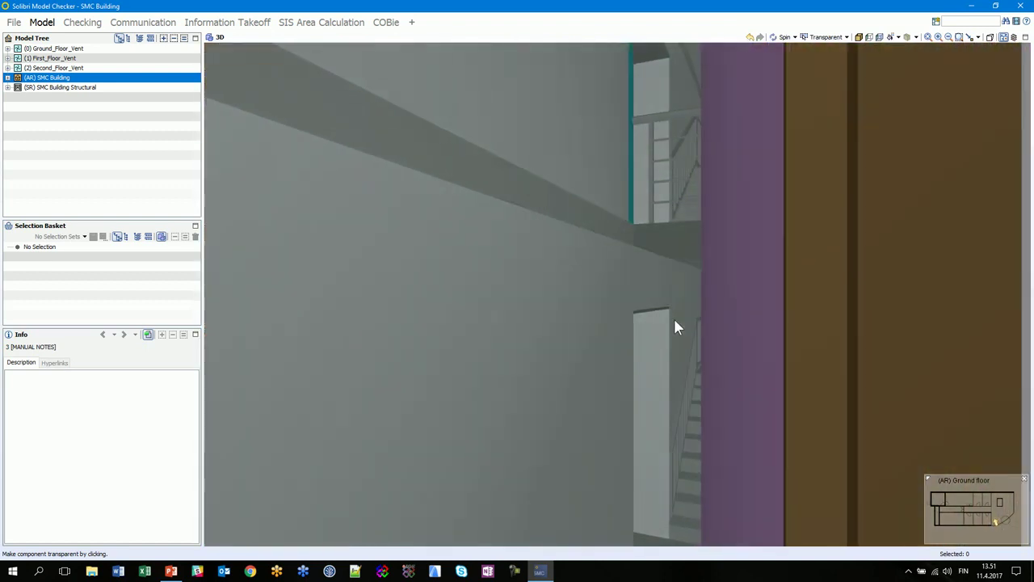
pyautogui.scroll(-2, 716, 312)
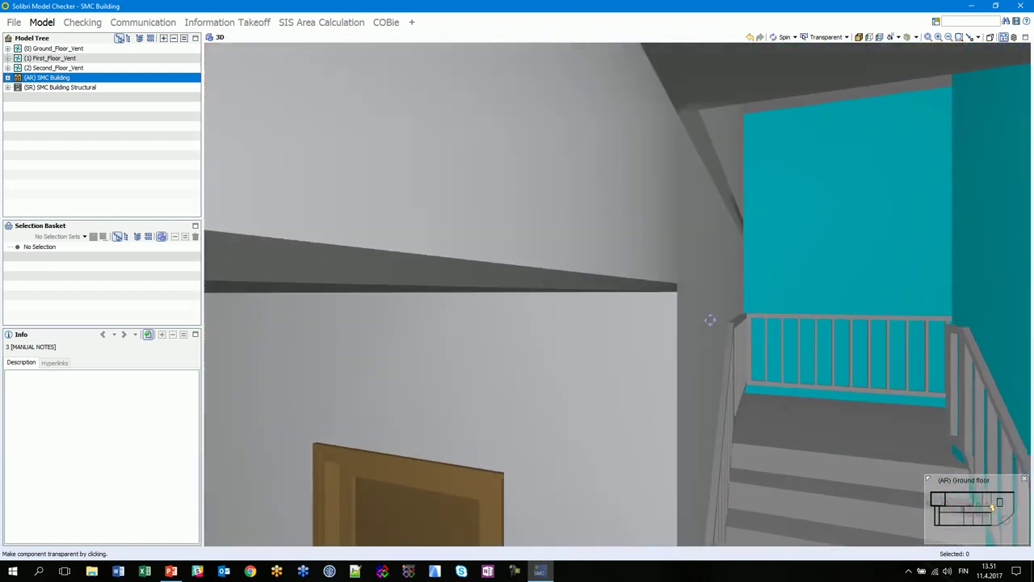
pyautogui.scroll(2, 717, 306)
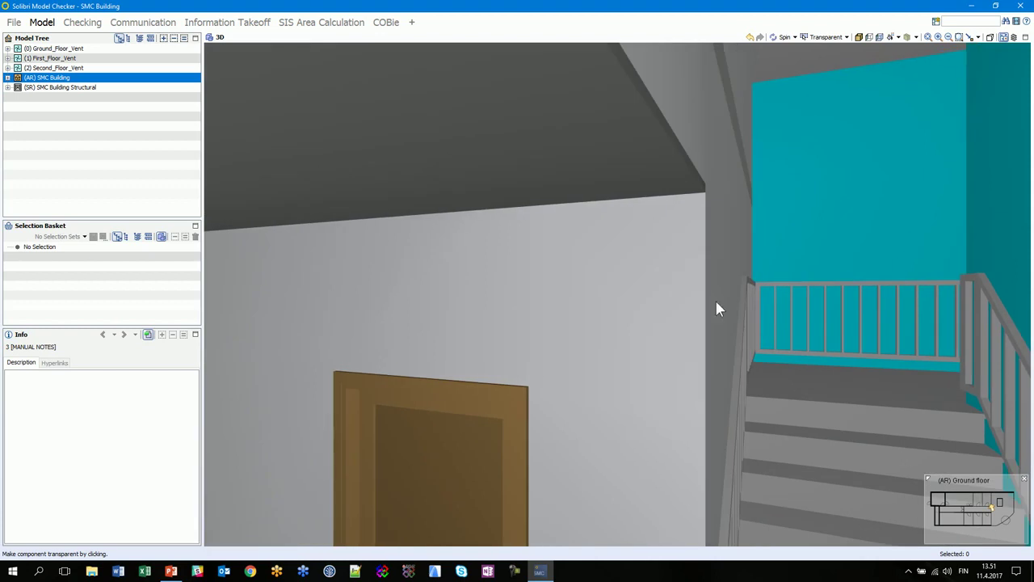
pyautogui.moveTo(511, 242)
pyautogui.mouseDown()
pyautogui.moveTo(437, 268)
pyautogui.moveTo(416, 263)
pyautogui.moveTo(437, 205)
pyautogui.moveTo(418, 149)
pyautogui.moveTo(445, 205)
pyautogui.mouseUp()
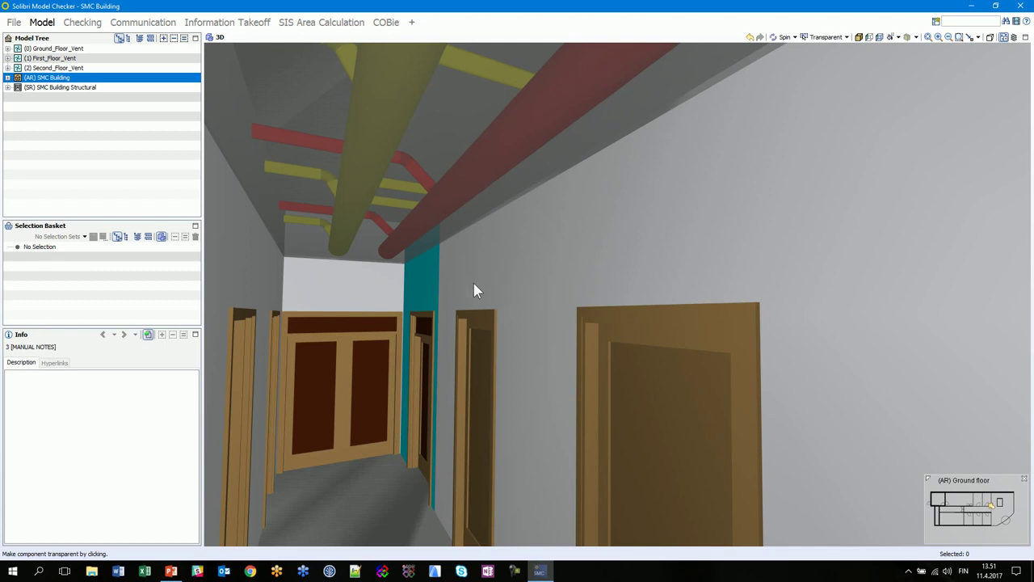
# Make the corridor's side walls transparent to look into the adjoining rooms, and turn them solid again.
pyautogui.click(505, 266)
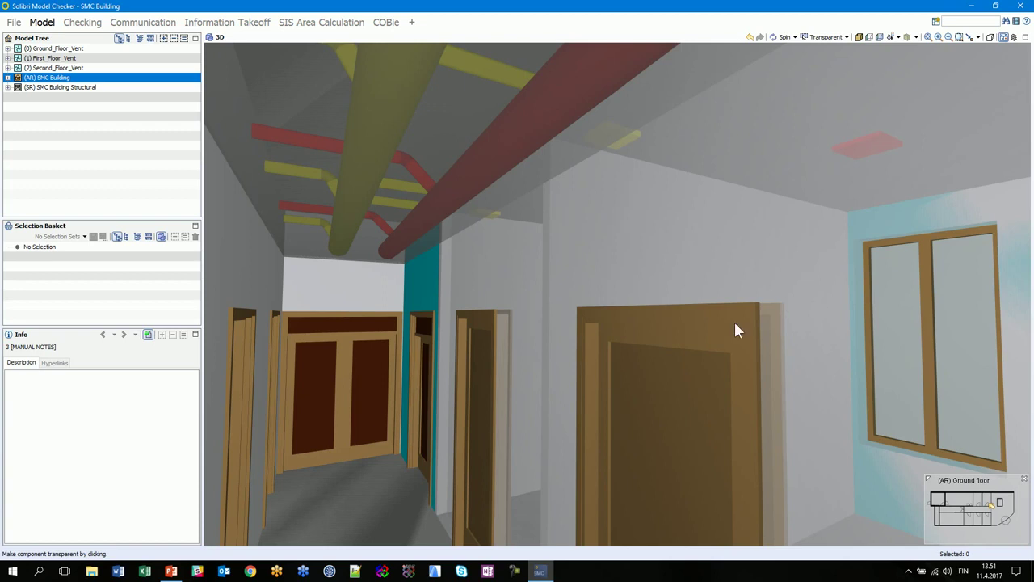
pyautogui.click(713, 249)
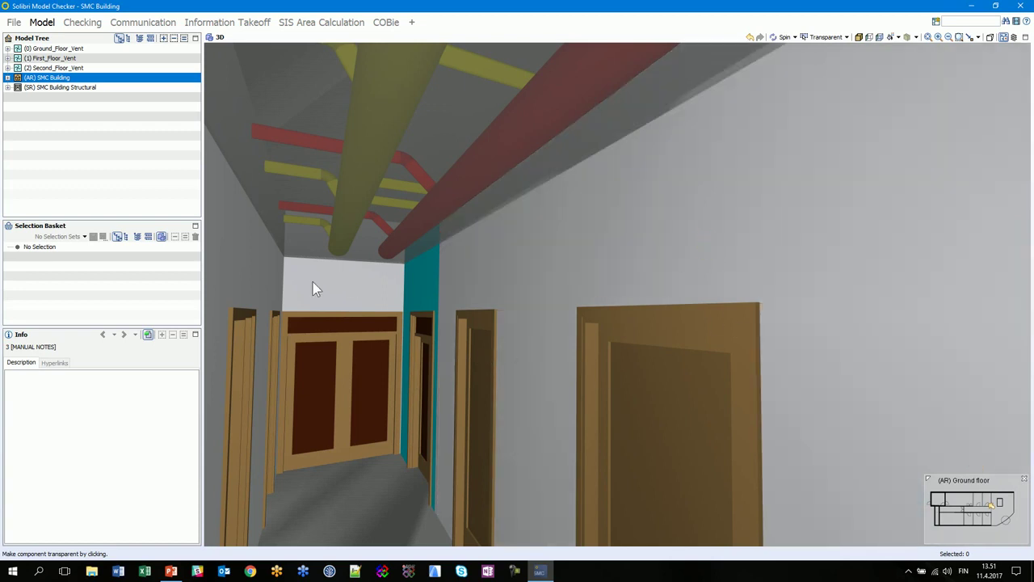
pyautogui.click(291, 236)
pyautogui.click(304, 232)
# Draw a red freehand markup loop around the branch ducts along one side of the corridor ceiling.
pyautogui.click(846, 37)
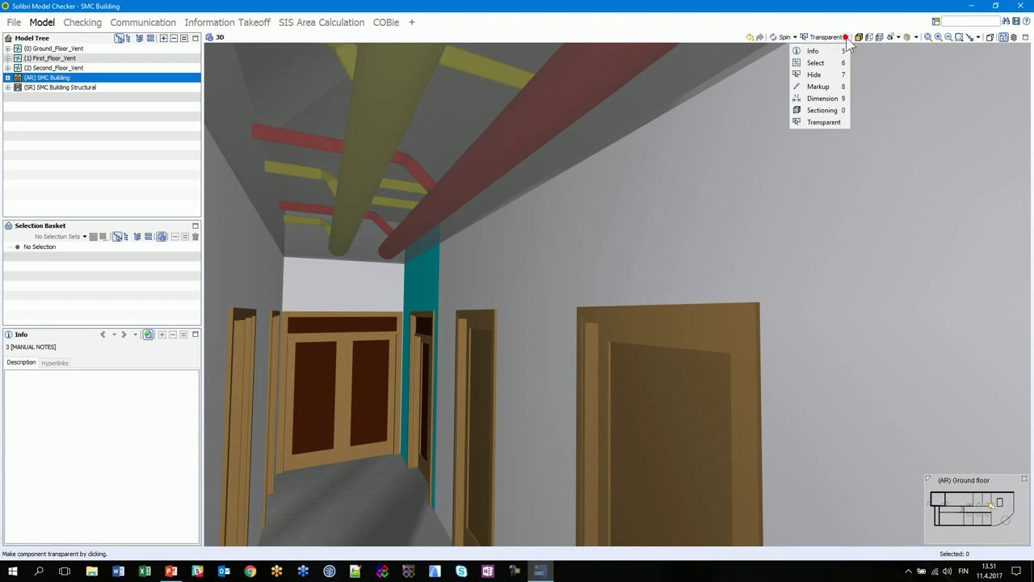
pyautogui.click(830, 86)
pyautogui.click(227, 51)
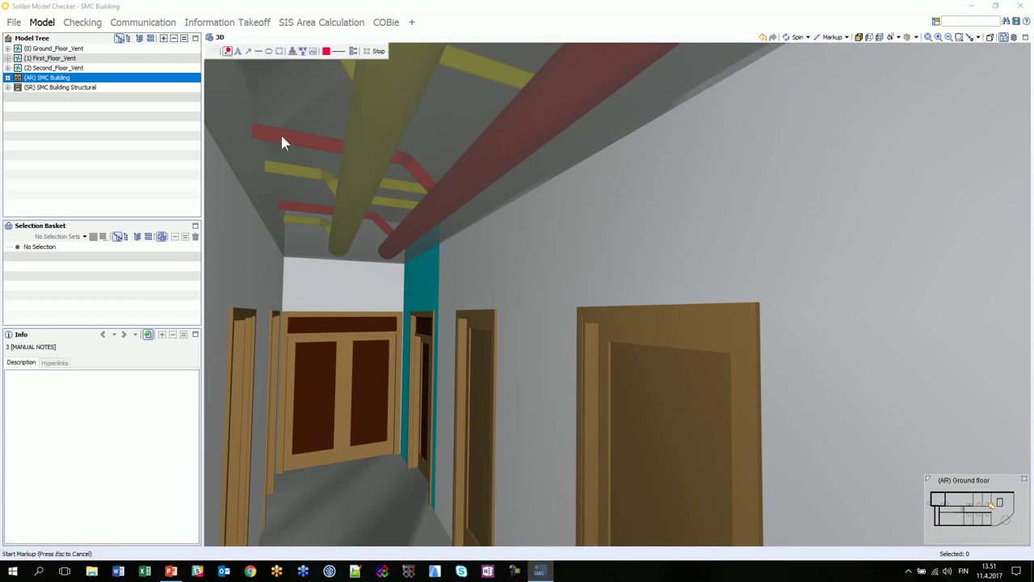
pyautogui.moveTo(284, 111); pyautogui.dragTo(233, 151)
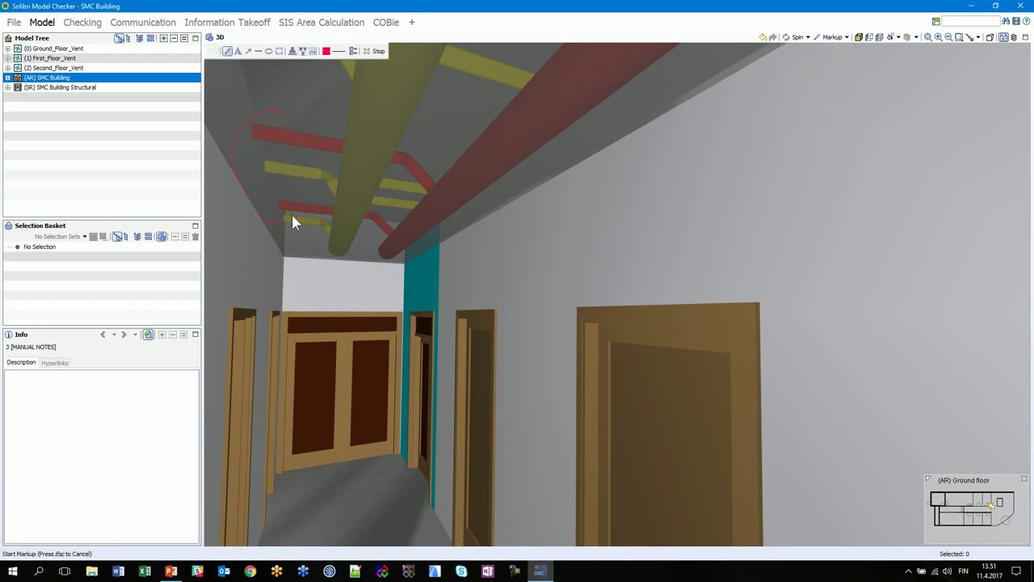
pyautogui.moveTo(282, 116); pyautogui.dragTo(282, 117)
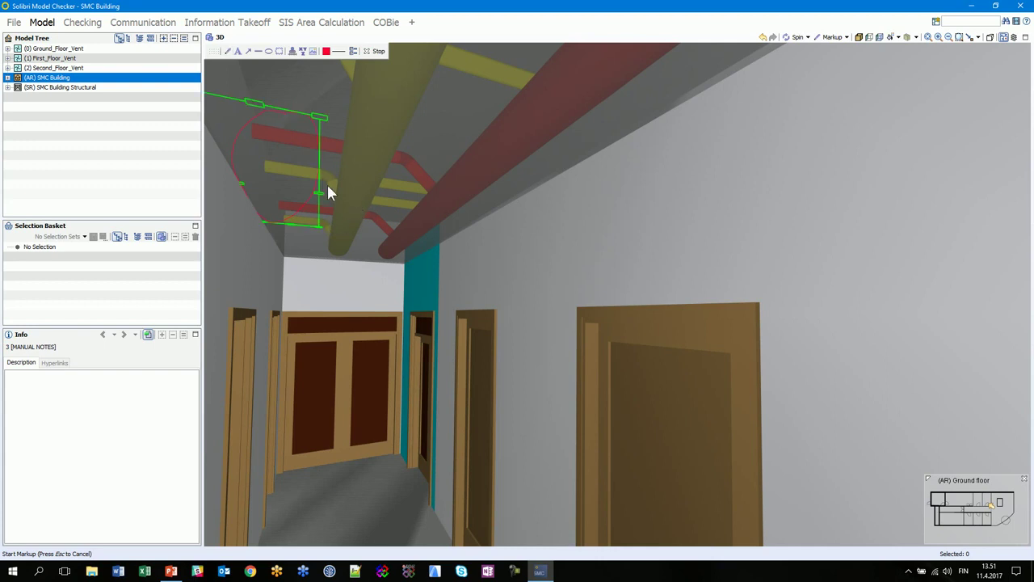
pyautogui.click(315, 253)
pyautogui.moveTo(276, 159); pyautogui.dragTo(295, 148)
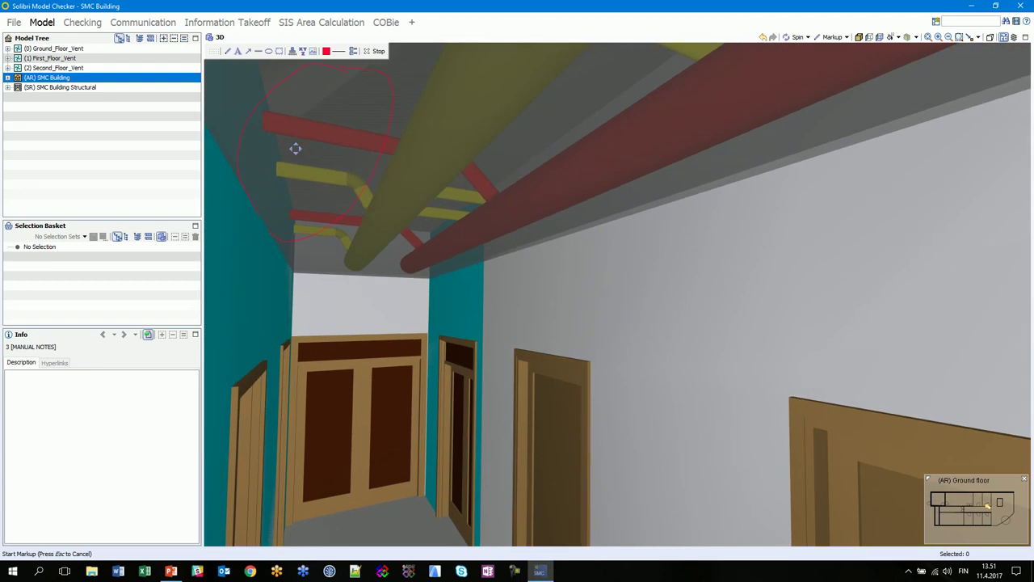
# Save the marked-up corridor view as a new issue in MANUAL NOTES and return to the model view.
pyautogui.click(147, 22)
pyautogui.click(333, 262)
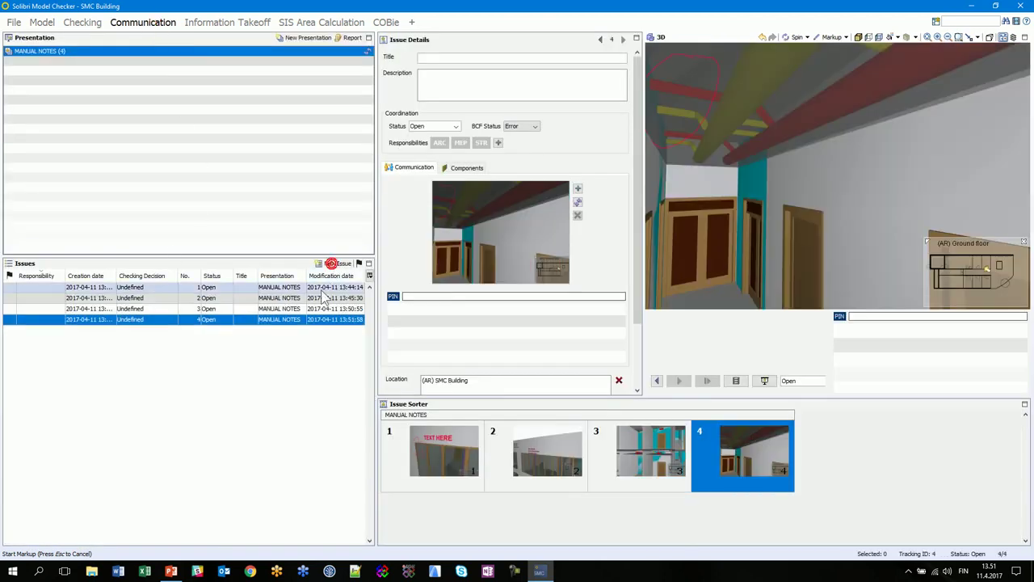
pyautogui.click(42, 21)
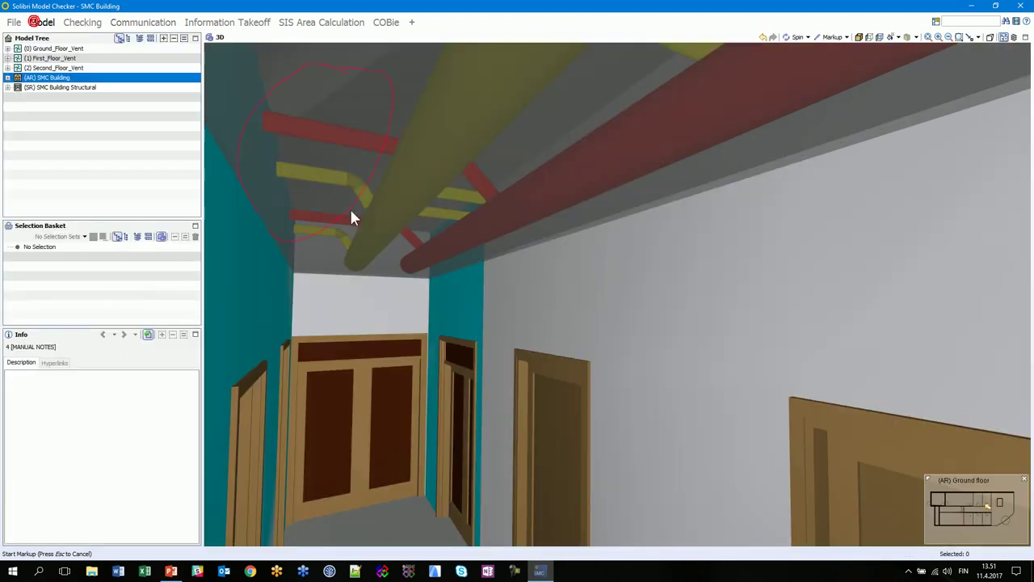
# Show the whole building from outside with all components and switch from Markup to the Info tool.
pyautogui.moveTo(649, 293); pyautogui.dragTo(618, 283)
pyautogui.scroll(-5, 588, 343)
pyautogui.scroll(-3, 870, 115)
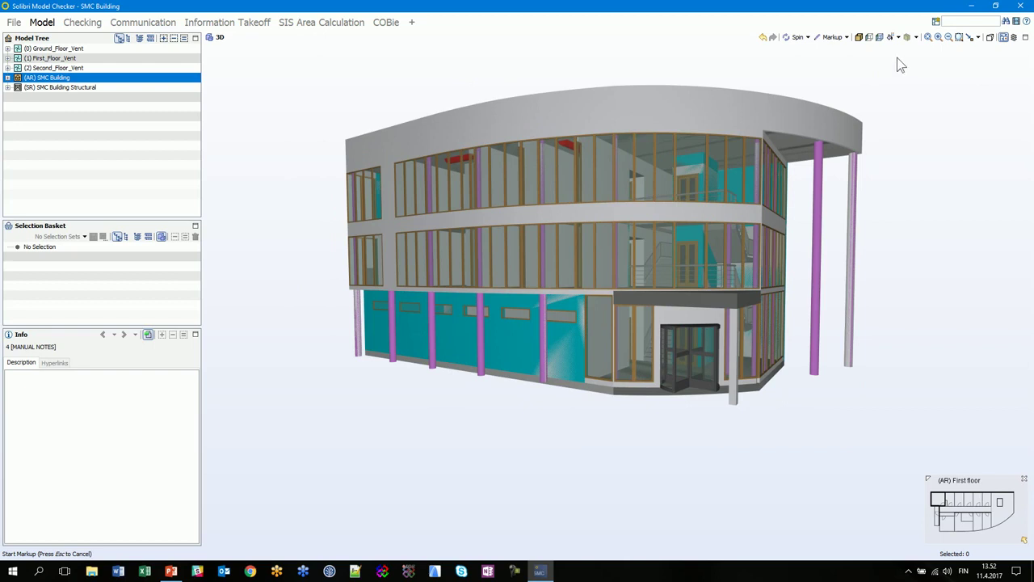
pyautogui.click(858, 38)
pyautogui.click(844, 50)
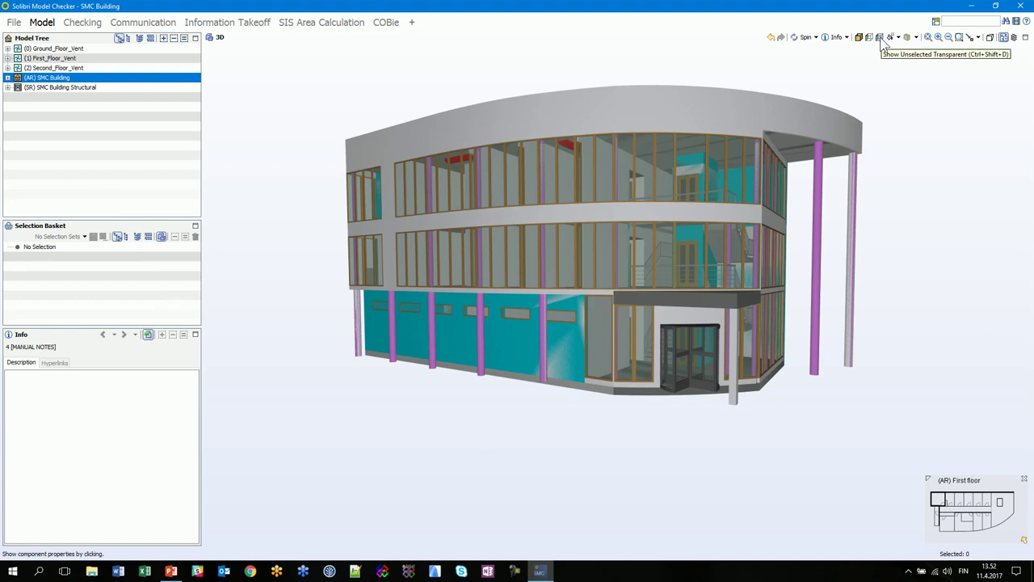
# Group the model tree by component type and set all doors as the selection basket content.
pyautogui.click(129, 41)
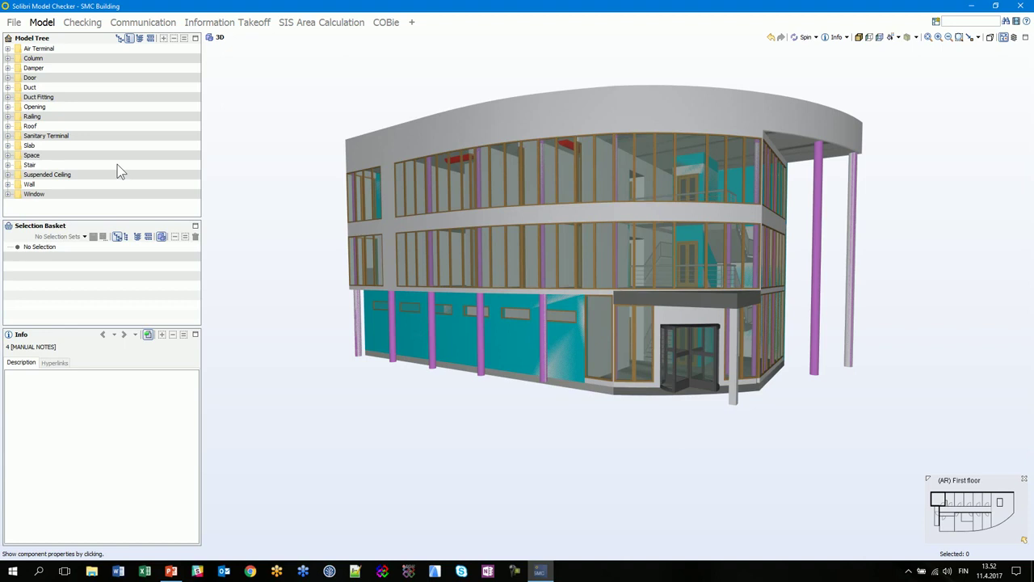
pyautogui.click(26, 76)
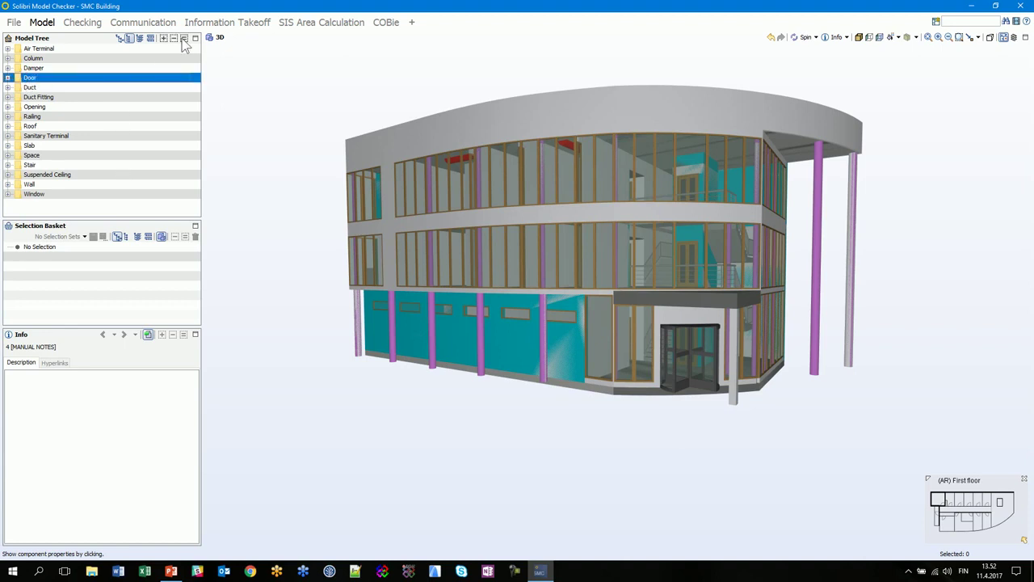
pyautogui.click(184, 39)
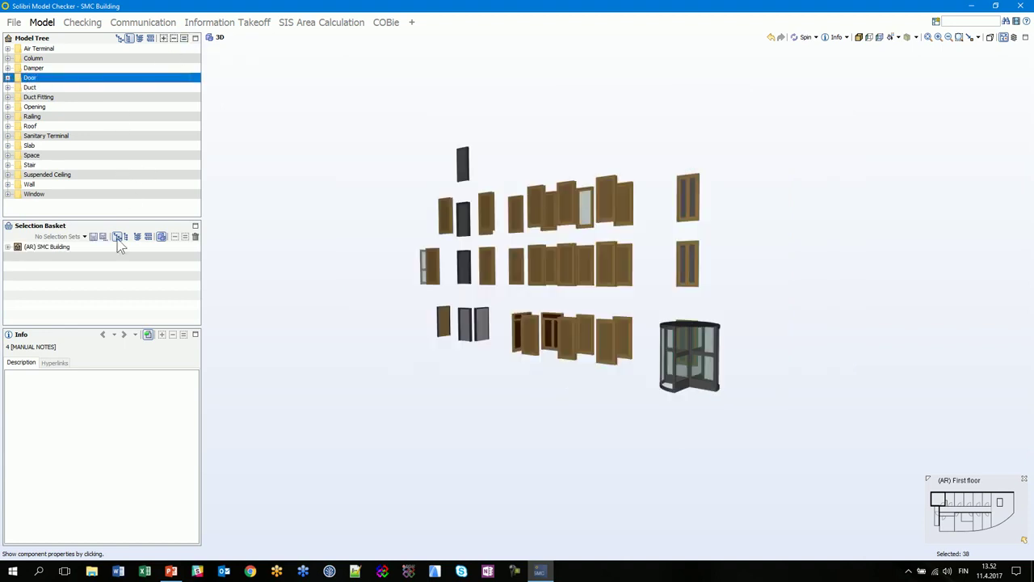
# Expand the selection basket down to the building floors, then group its contents by component type.
pyautogui.click(7, 246)
pyautogui.click(17, 256)
pyautogui.click(28, 266)
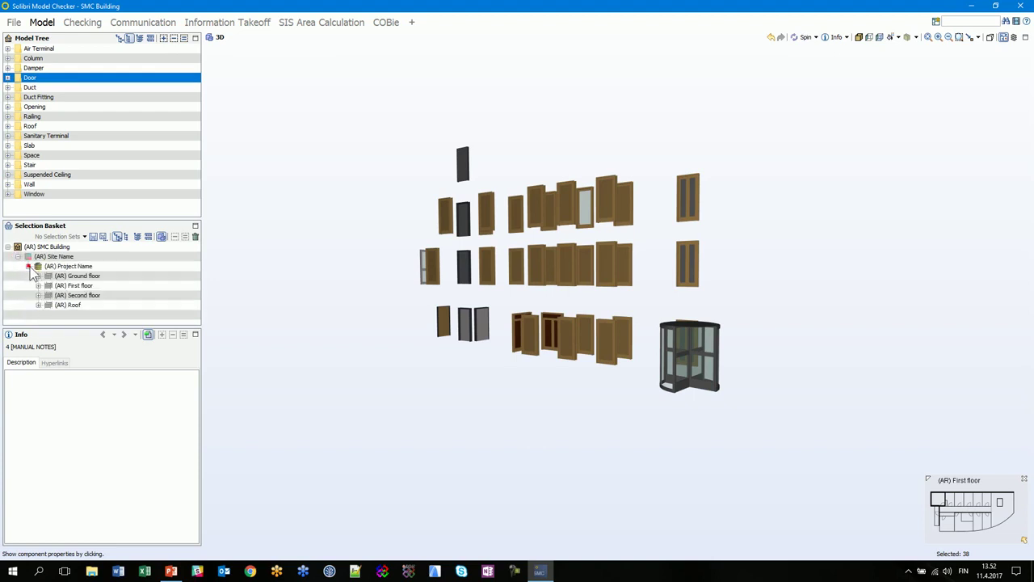
pyautogui.click(127, 236)
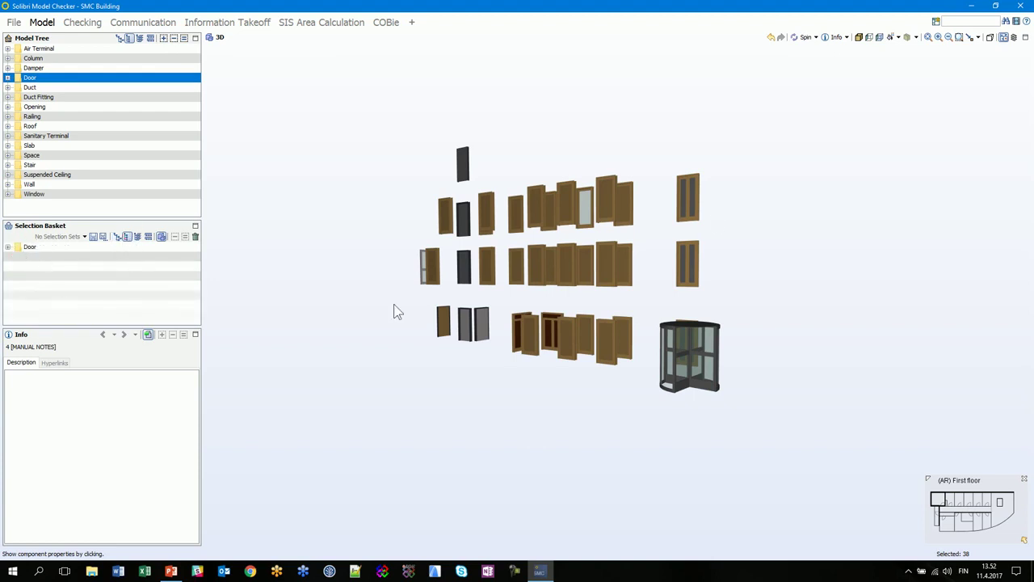
# Show the rest of the building transparently around the selected doors and inspect it from outside.
pyautogui.click(879, 38)
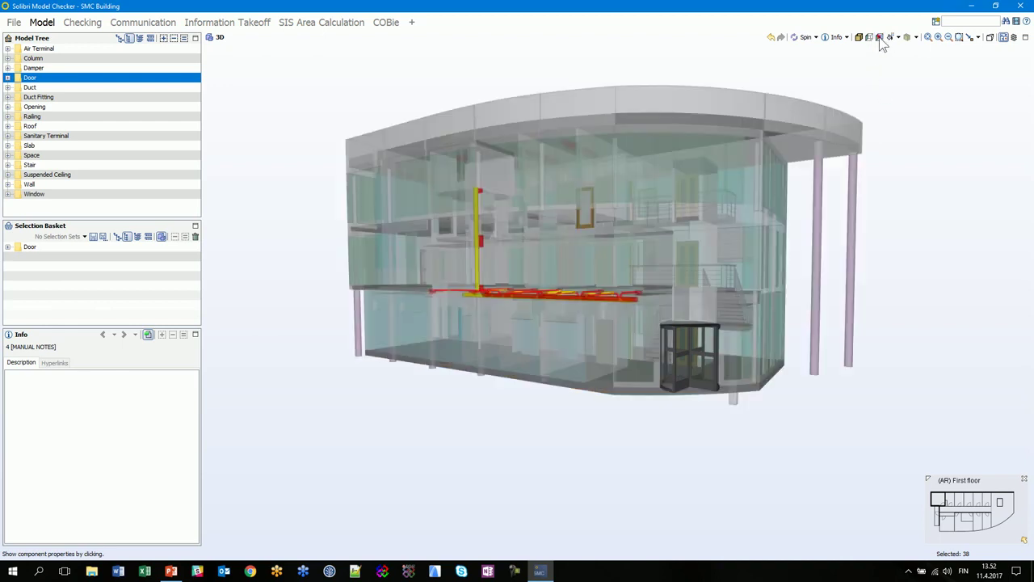
pyautogui.moveTo(595, 178); pyautogui.dragTo(581, 272)
pyautogui.scroll(5, 581, 273)
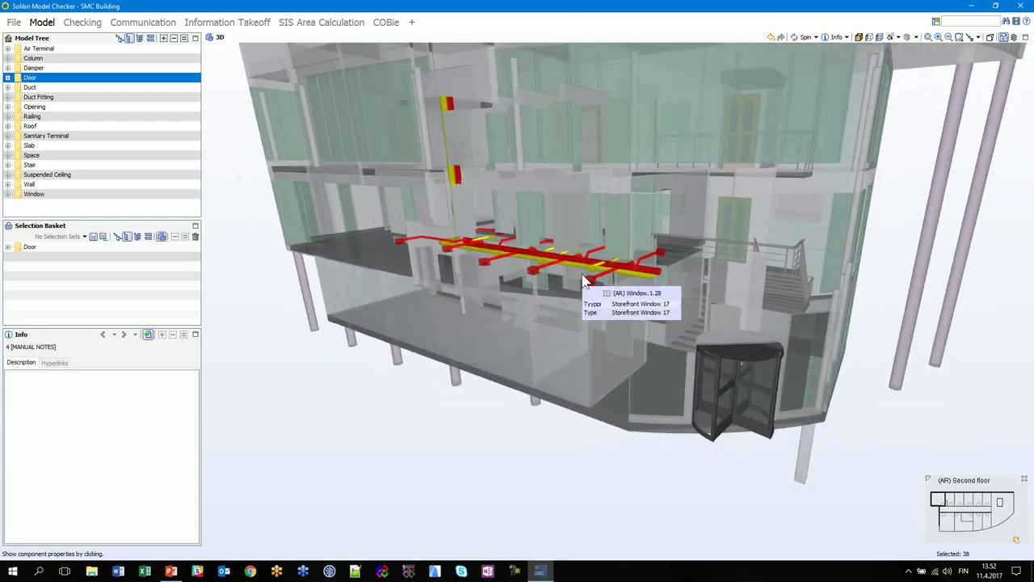
pyautogui.scroll(-5, 581, 272)
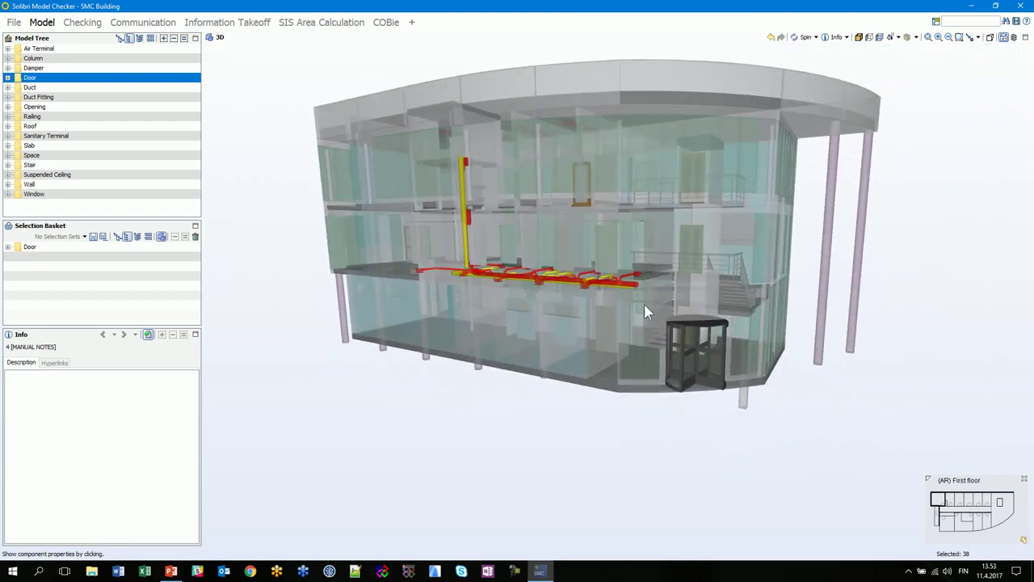
pyautogui.scroll(2, 567, 297)
pyautogui.moveTo(567, 296); pyautogui.dragTo(612, 270)
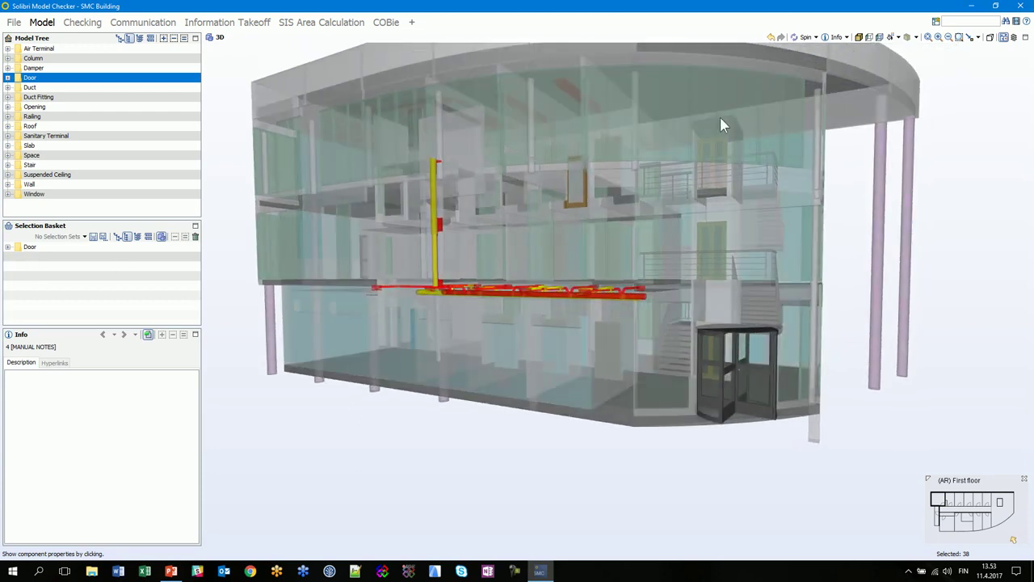
# Isolate the selected doors, paint them red, and view them within the transparent building.
pyautogui.click(869, 38)
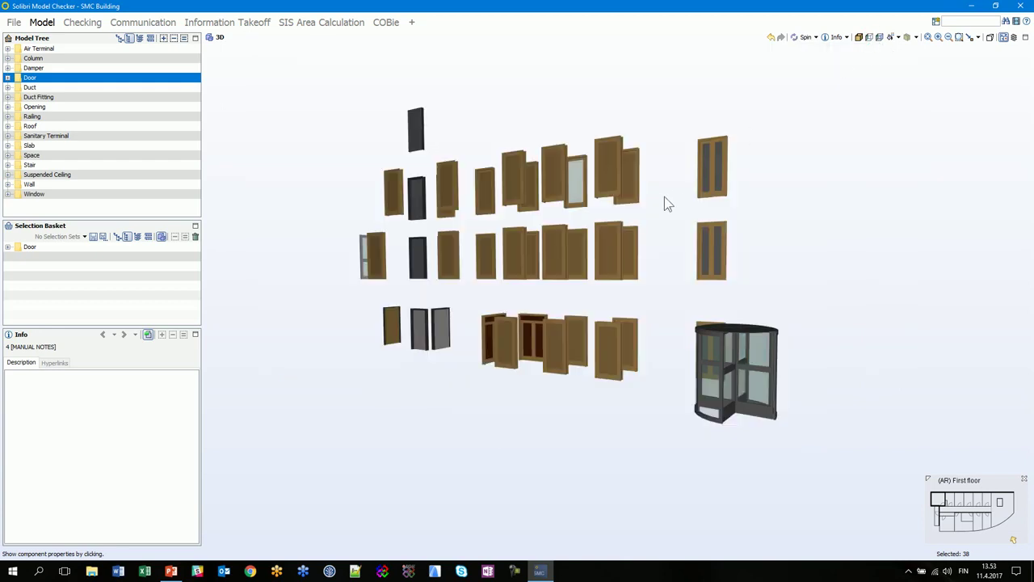
pyautogui.click(897, 38)
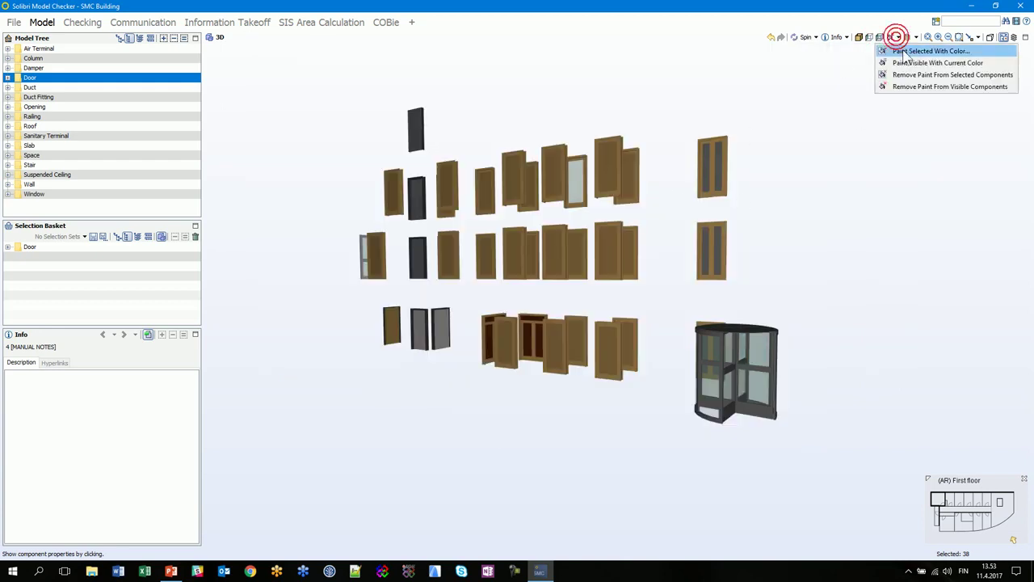
pyautogui.click(908, 48)
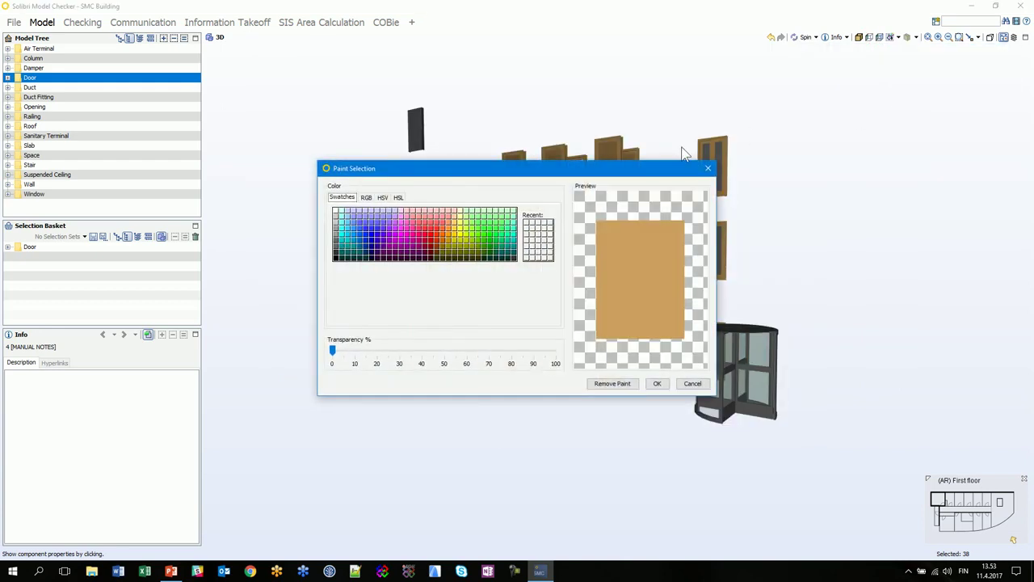
pyautogui.click(431, 234)
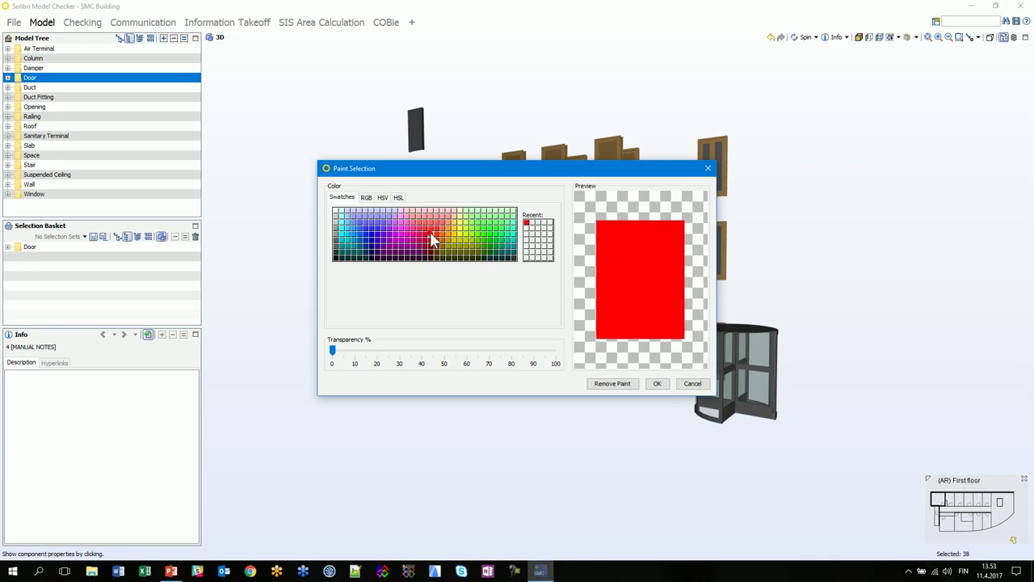
pyautogui.click(657, 384)
pyautogui.click(879, 37)
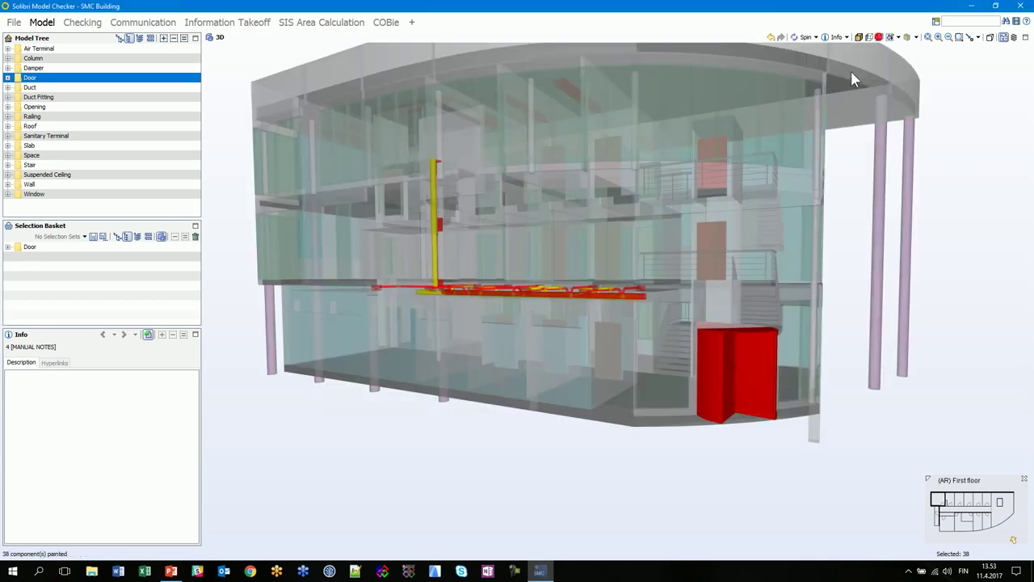
pyautogui.moveTo(671, 221); pyautogui.dragTo(476, 192)
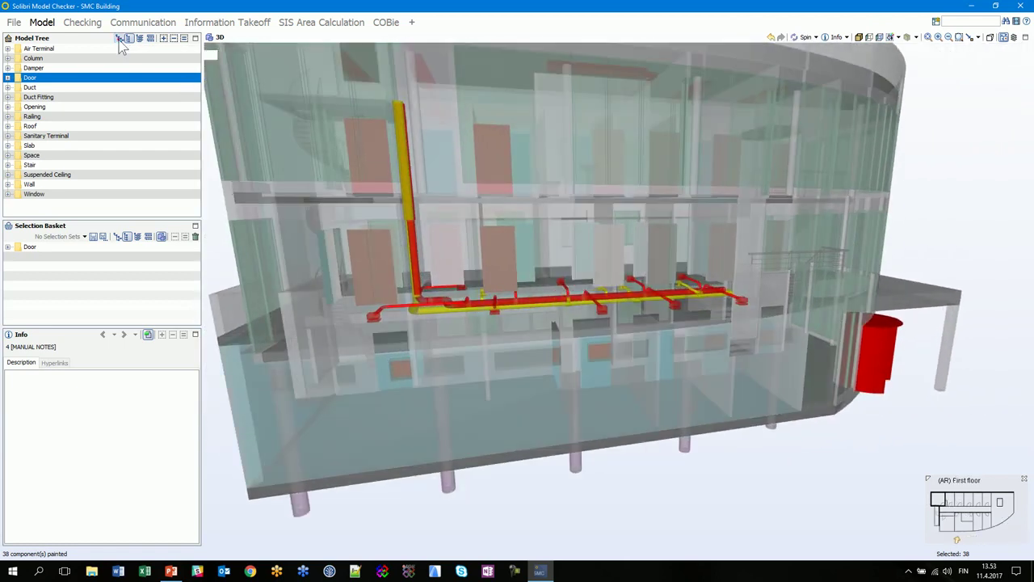
# Return the model tree to grouping by model and expand the Door group in the selection basket.
pyautogui.click(119, 38)
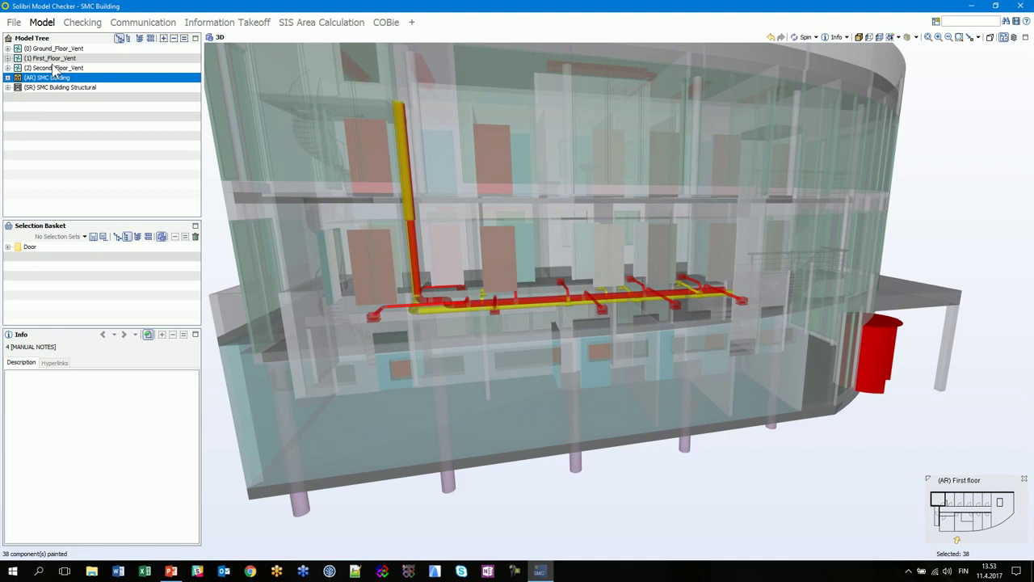
pyautogui.click(8, 247)
pyautogui.moveTo(369, 297); pyautogui.dragTo(294, 282)
pyautogui.scroll(-5, 694, 331)
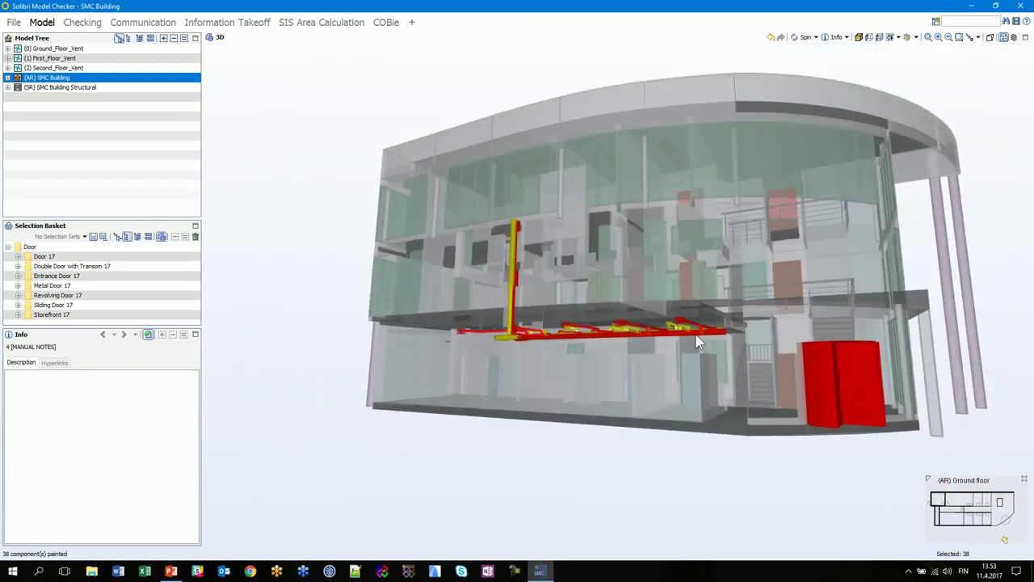
pyautogui.moveTo(696, 341); pyautogui.dragTo(609, 349)
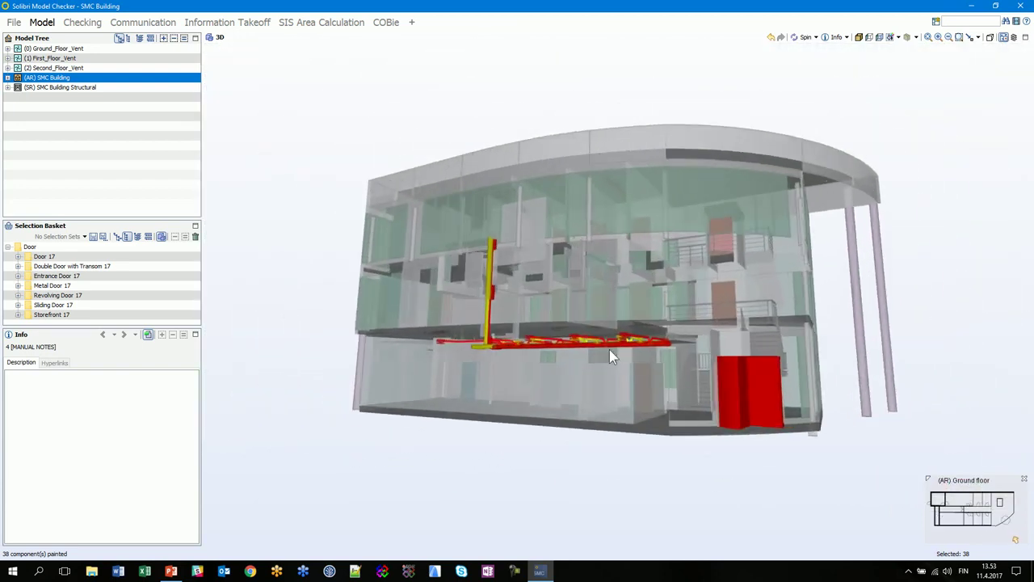
pyautogui.scroll(5, 609, 349)
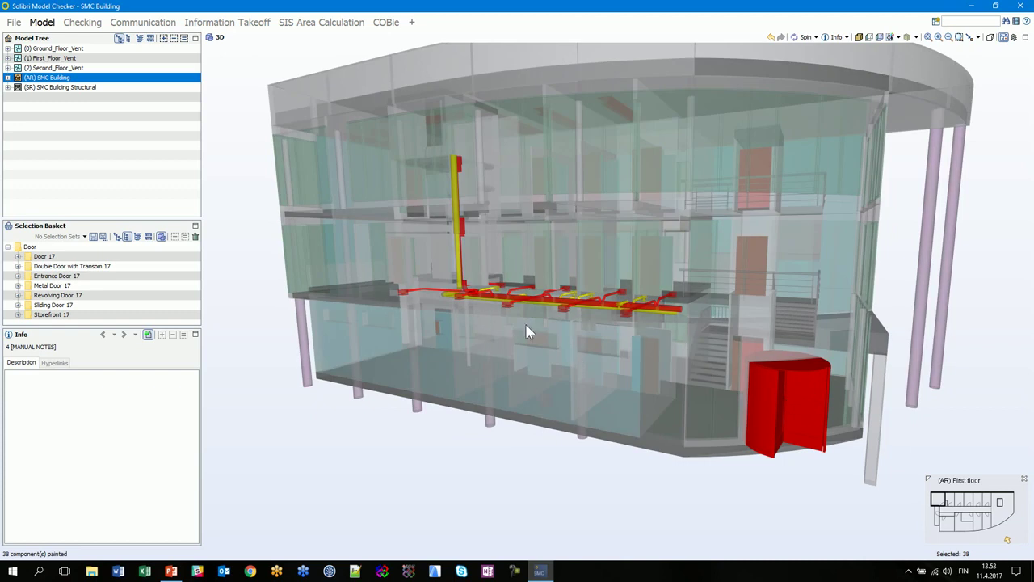
pyautogui.scroll(3, 557, 323)
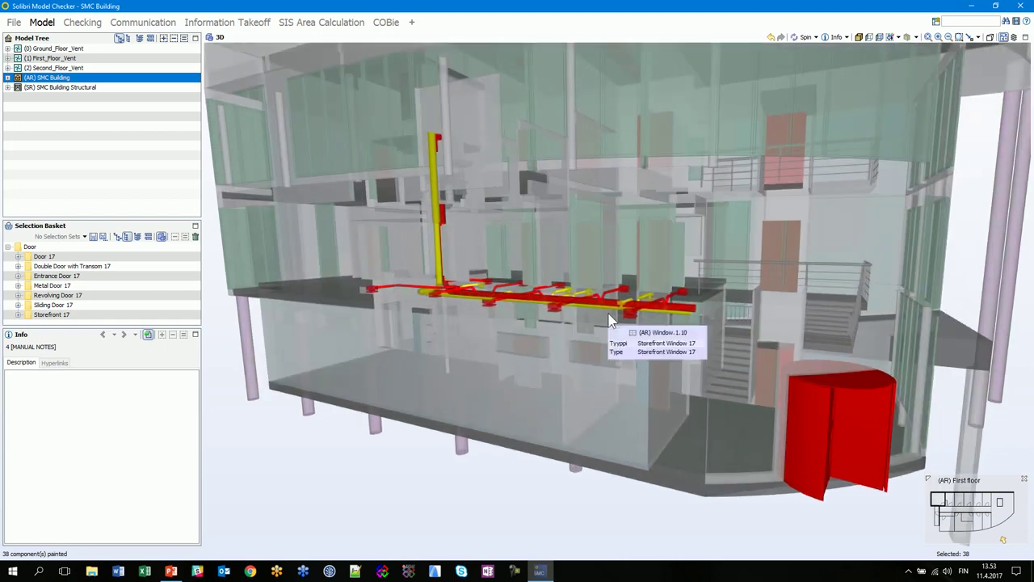
pyautogui.scroll(-5, 662, 356)
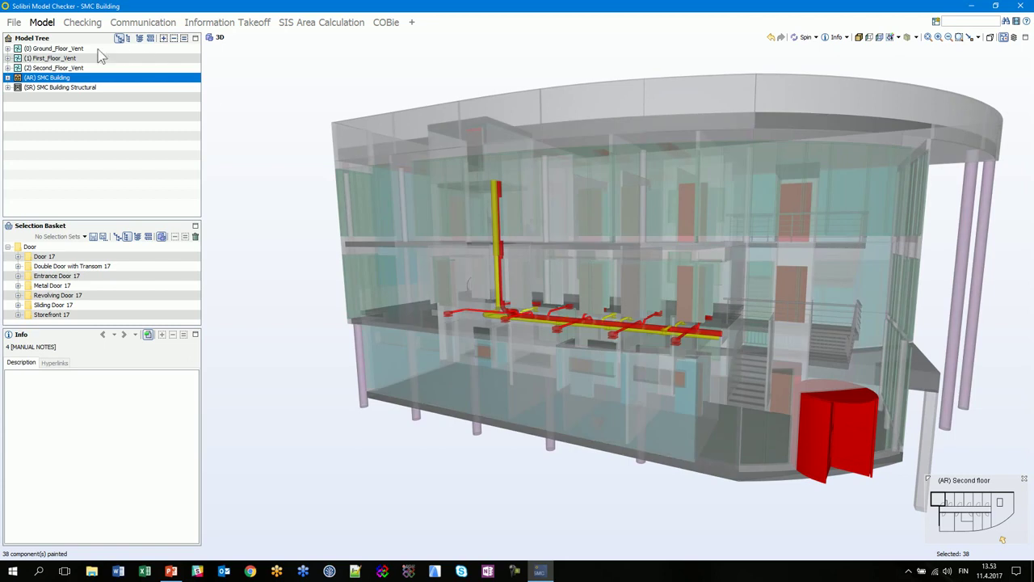
# Expand the SMC Building architectural model down to its floors and set the Ground floor as the selection basket content.
pyautogui.click(36, 50)
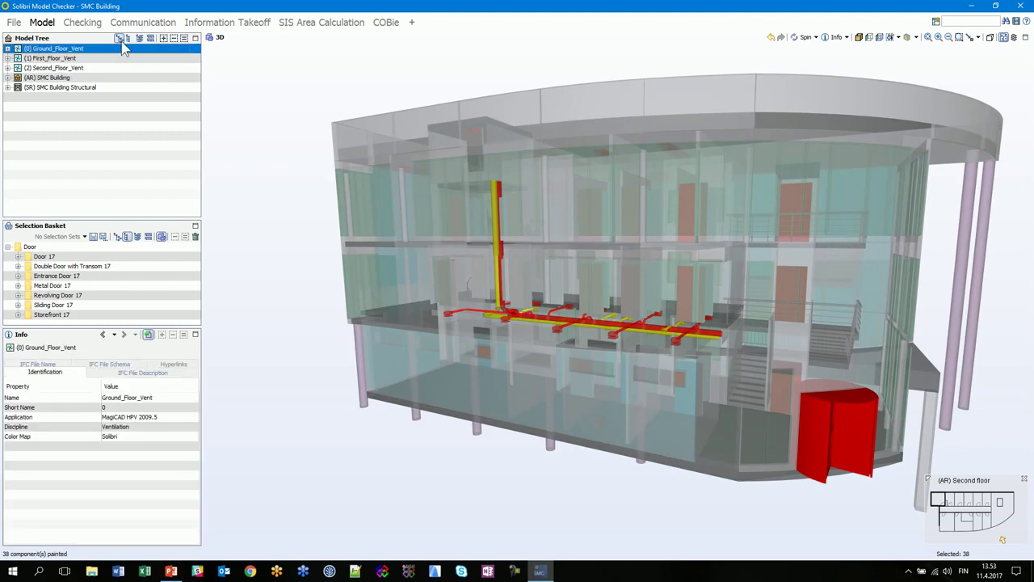
pyautogui.click(8, 78)
pyautogui.click(18, 87)
pyautogui.click(69, 97)
pyautogui.click(28, 97)
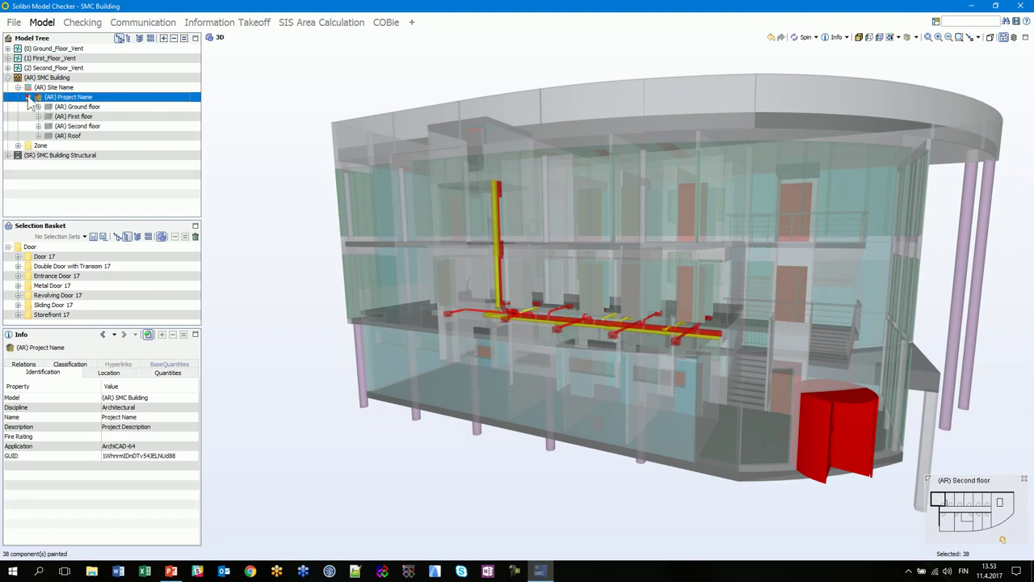
pyautogui.click(71, 107)
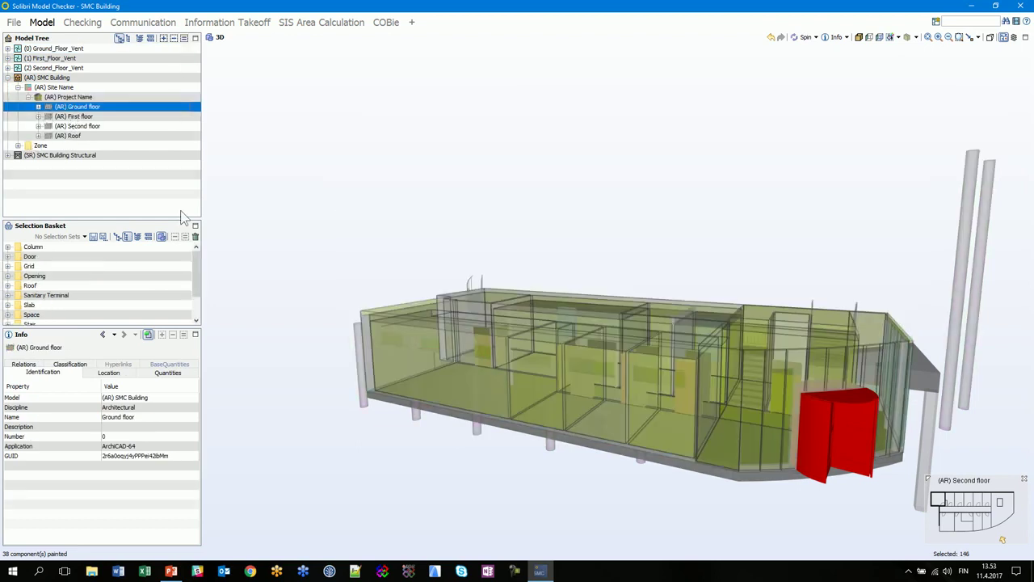
pyautogui.scroll(-5, 707, 350)
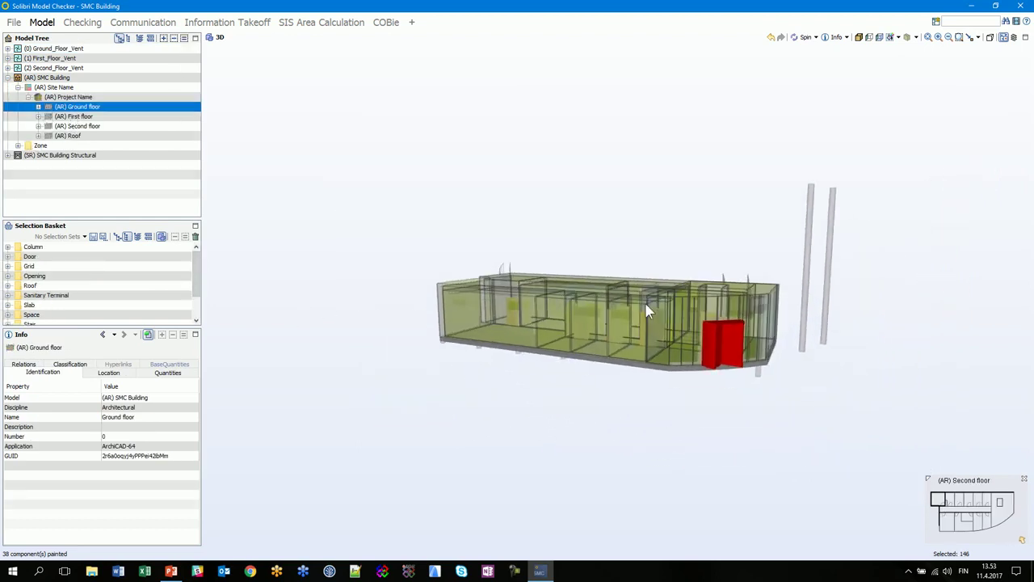
# Compare the display of all components, only the ground-floor selection, and the selection within the transparent building.
pyautogui.click(860, 37)
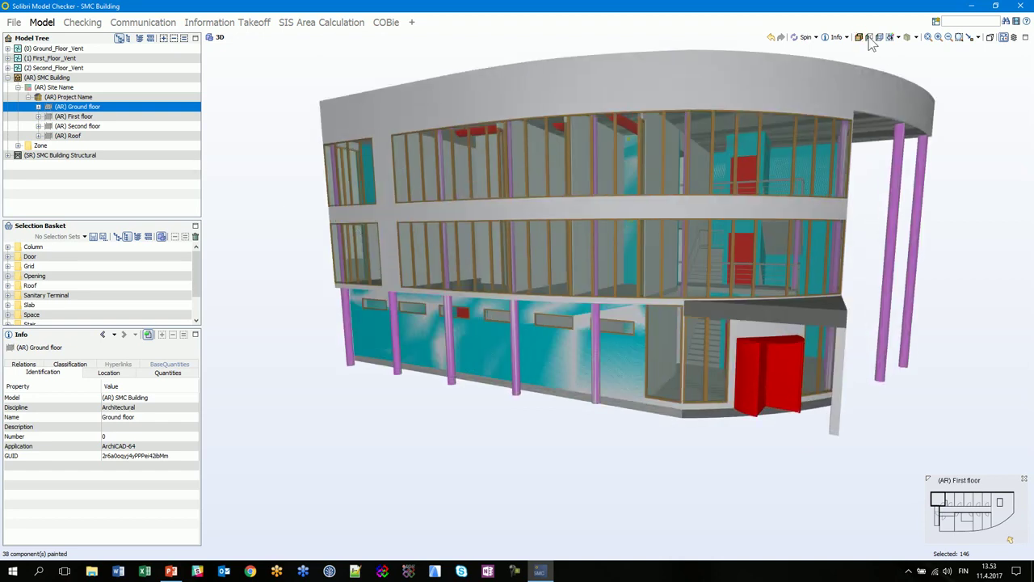
pyautogui.click(869, 38)
pyautogui.moveTo(715, 352); pyautogui.dragTo(636, 344)
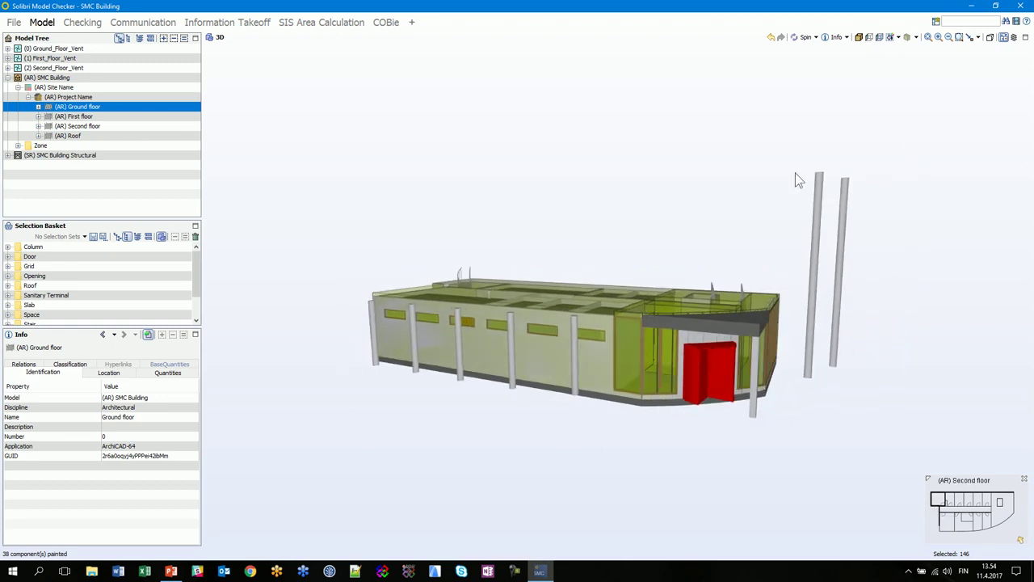
pyautogui.click(879, 37)
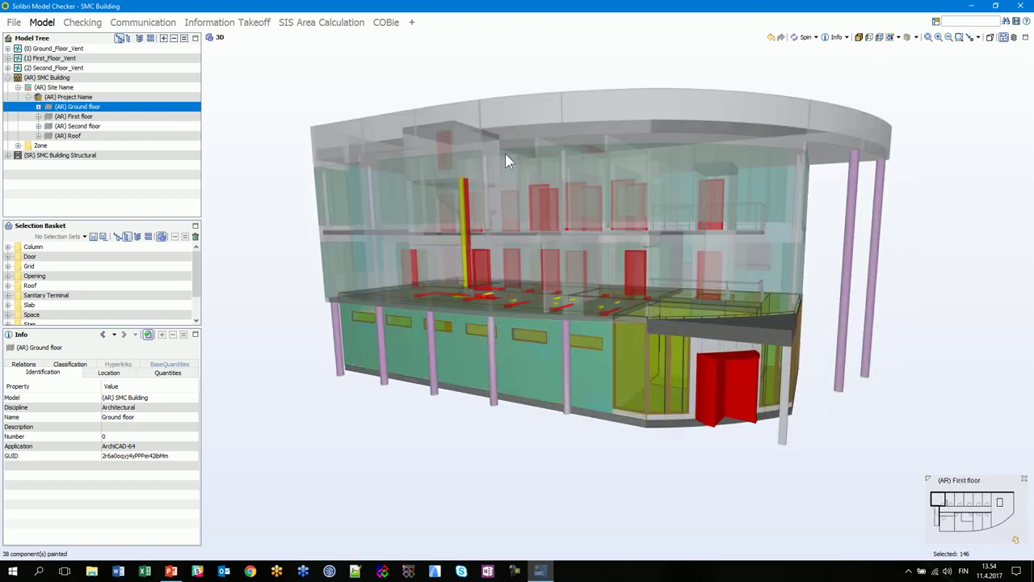
pyautogui.moveTo(681, 249); pyautogui.dragTo(727, 205)
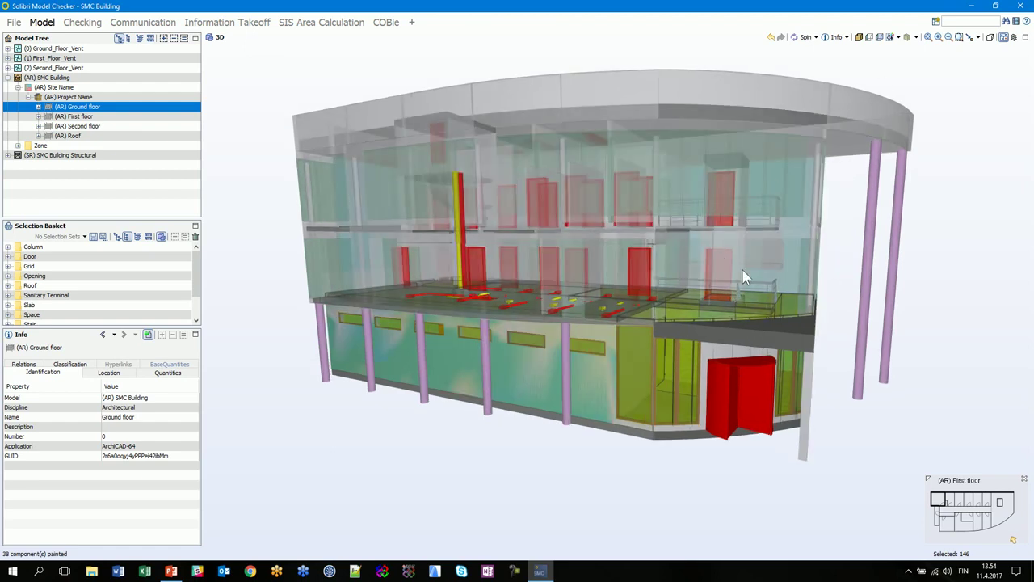
# Remove the paint from the selected ground-floor components and from all visible components.
pyautogui.click(899, 38)
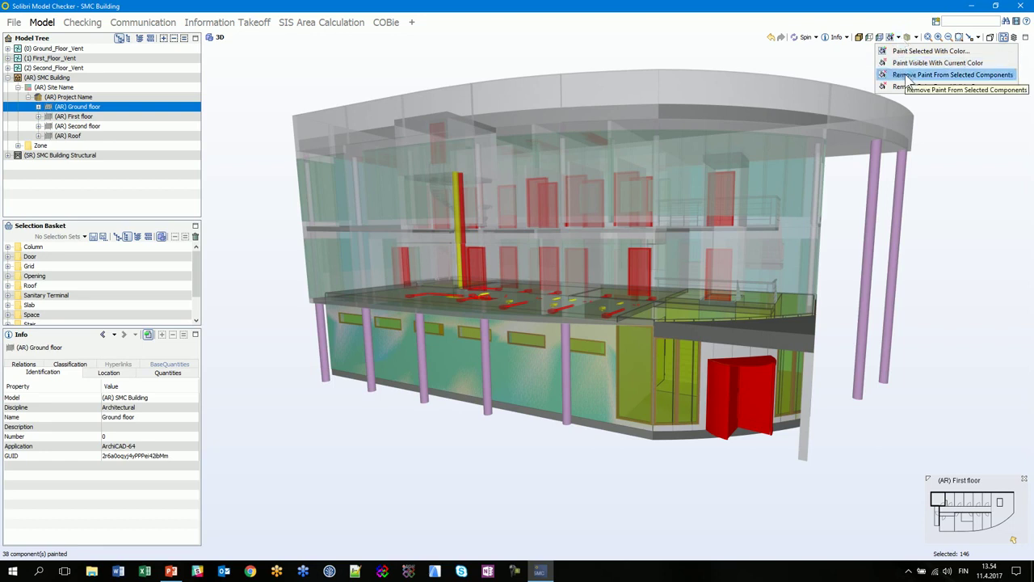
pyautogui.click(908, 75)
pyautogui.click(898, 38)
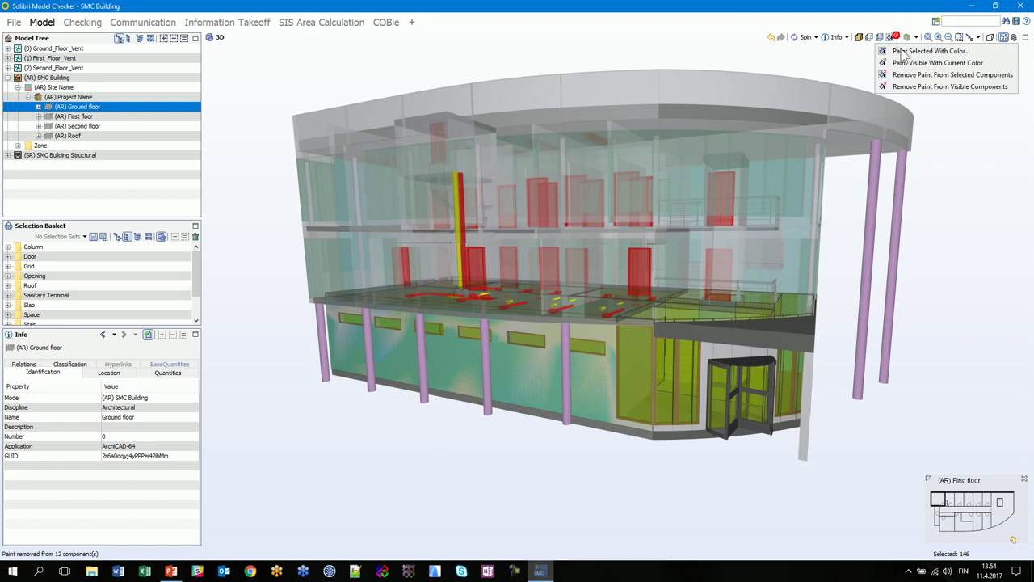
pyautogui.click(911, 87)
pyautogui.moveTo(663, 279); pyautogui.dragTo(540, 293)
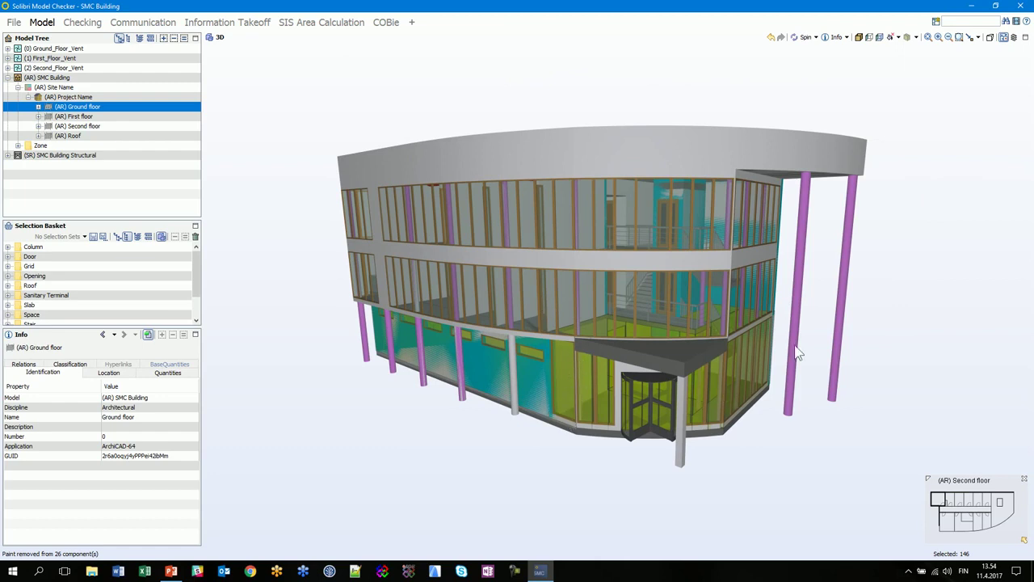
# Toggle the visibility of spaces so that they are shown on every floor of the building.
pyautogui.click(917, 38)
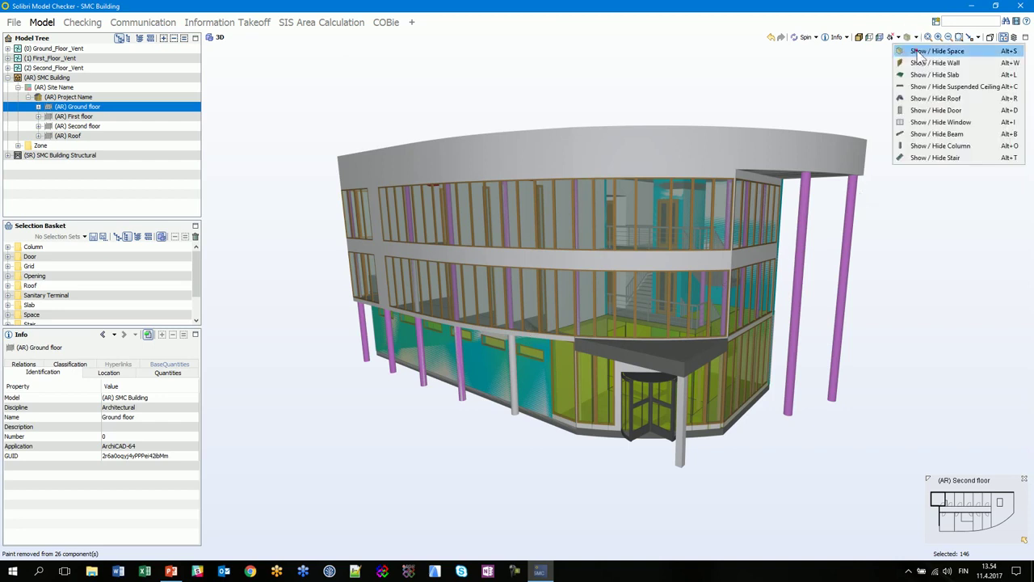
pyautogui.click(917, 51)
pyautogui.click(915, 38)
pyautogui.click(918, 54)
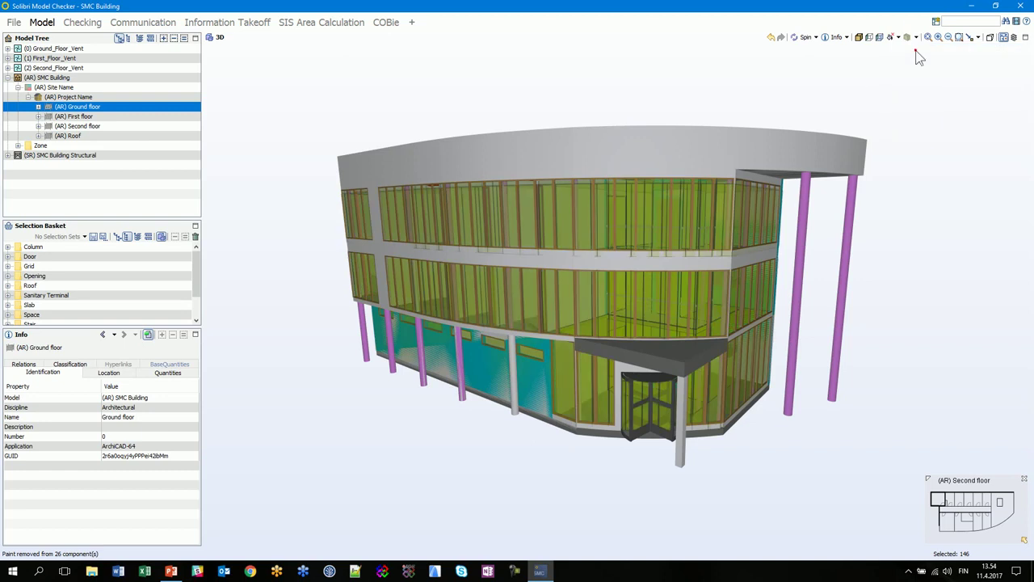
# Group the model tree by component type again and set all spaces as the selection basket content.
pyautogui.click(8, 78)
pyautogui.click(128, 37)
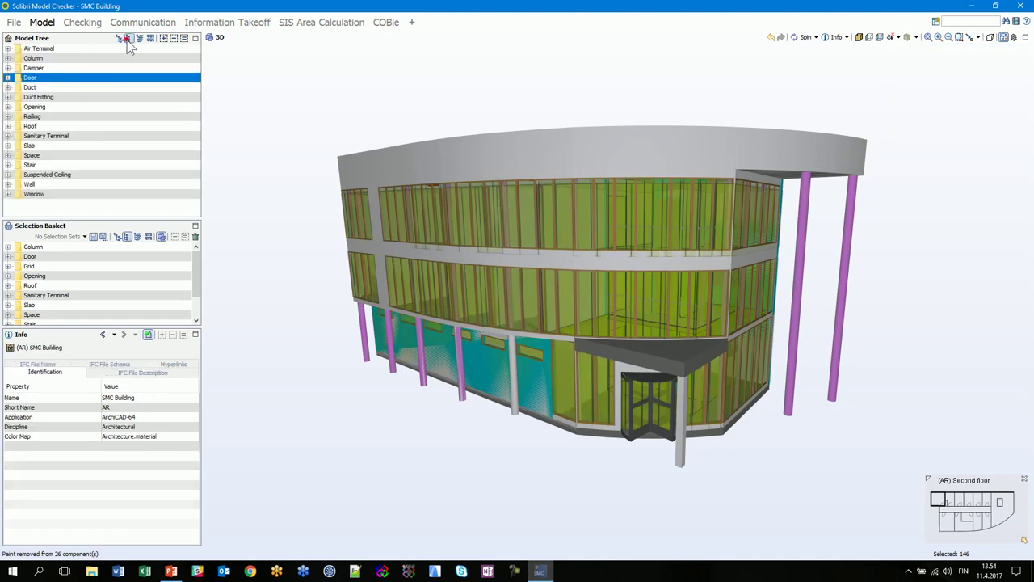
pyautogui.click(31, 155)
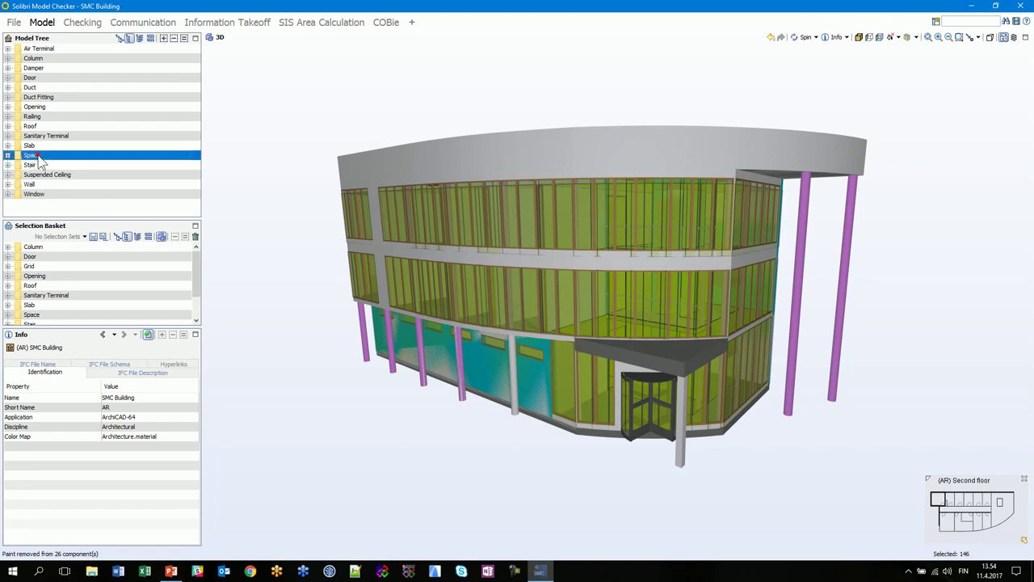
pyautogui.click(183, 40)
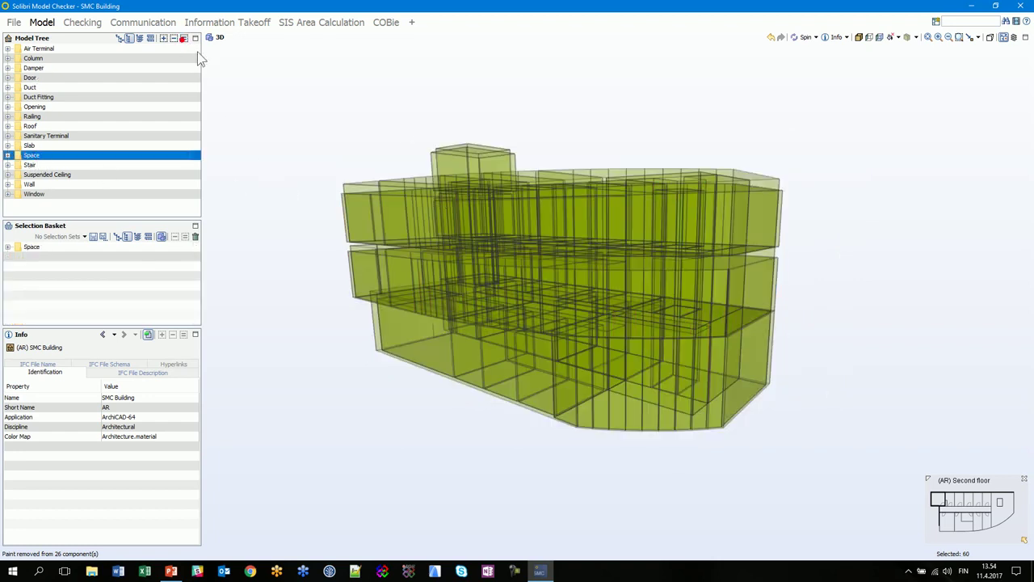
pyautogui.moveTo(591, 293)
pyautogui.mouseDown()
pyautogui.moveTo(555, 330)
pyautogui.moveTo(580, 298)
pyautogui.mouseUp()
pyautogui.moveTo(551, 372); pyautogui.dragTo(643, 315)
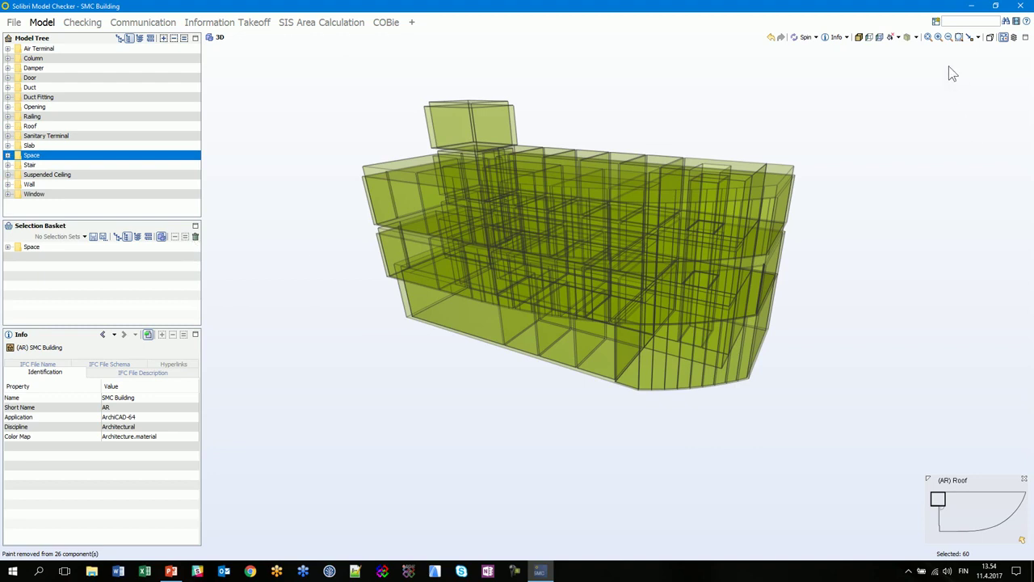
# Show all components of the building in the 3D view and empty the selection basket.
pyautogui.click(859, 38)
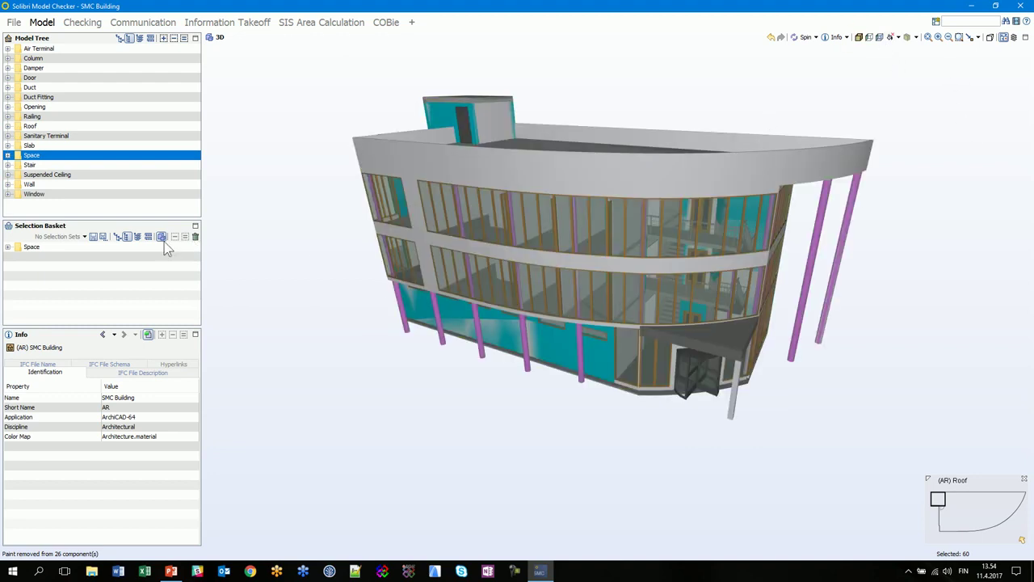
pyautogui.click(194, 236)
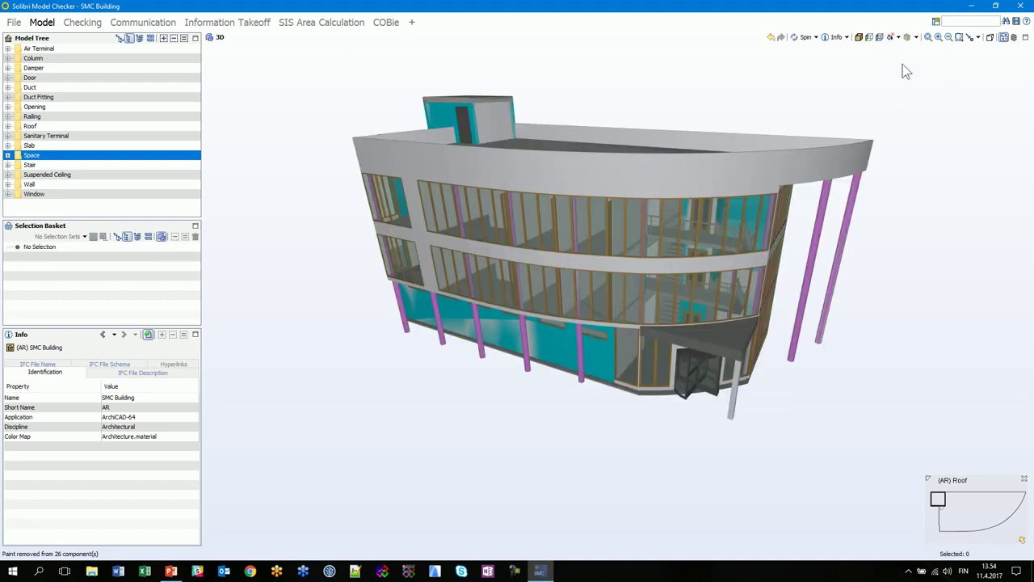
# Hide all walls of the building in the 3D view, and show them again.
pyautogui.click(917, 38)
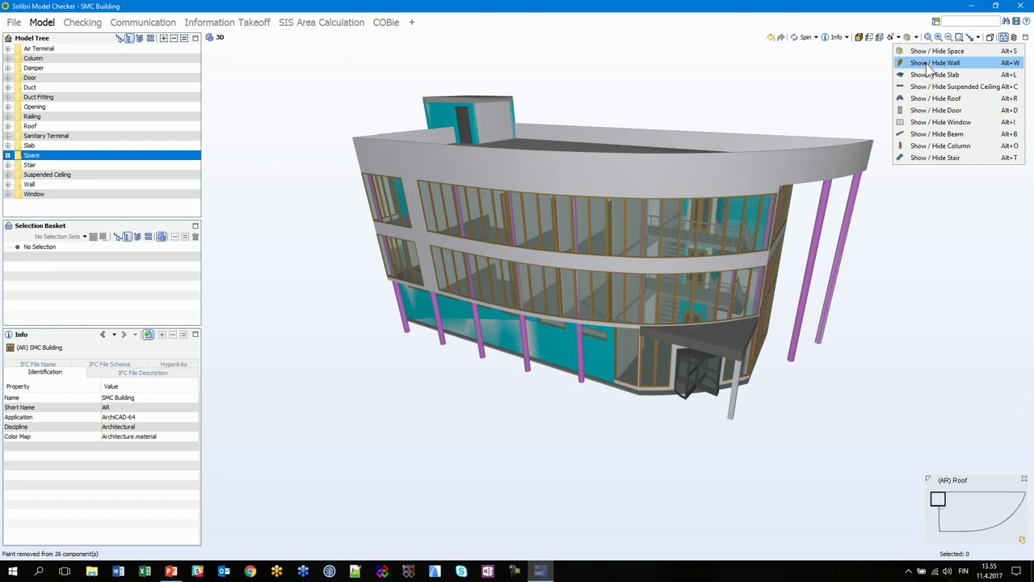
pyautogui.click(927, 65)
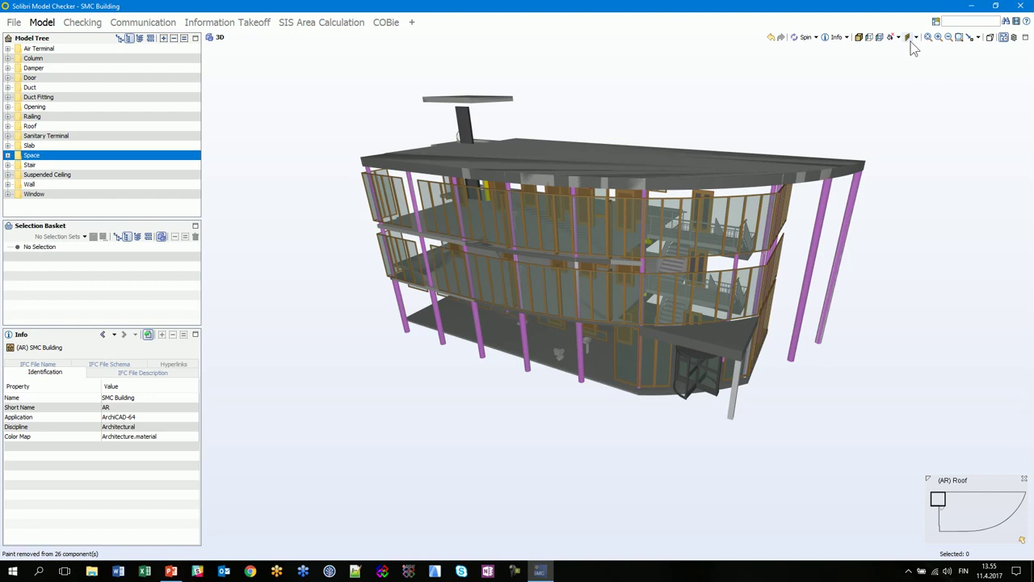
pyautogui.click(915, 38)
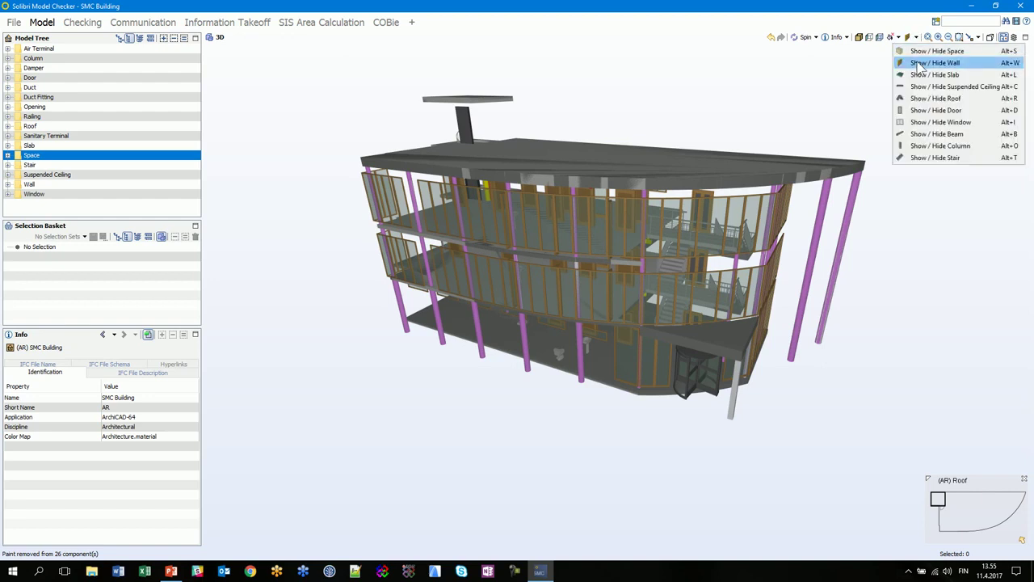
pyautogui.click(919, 64)
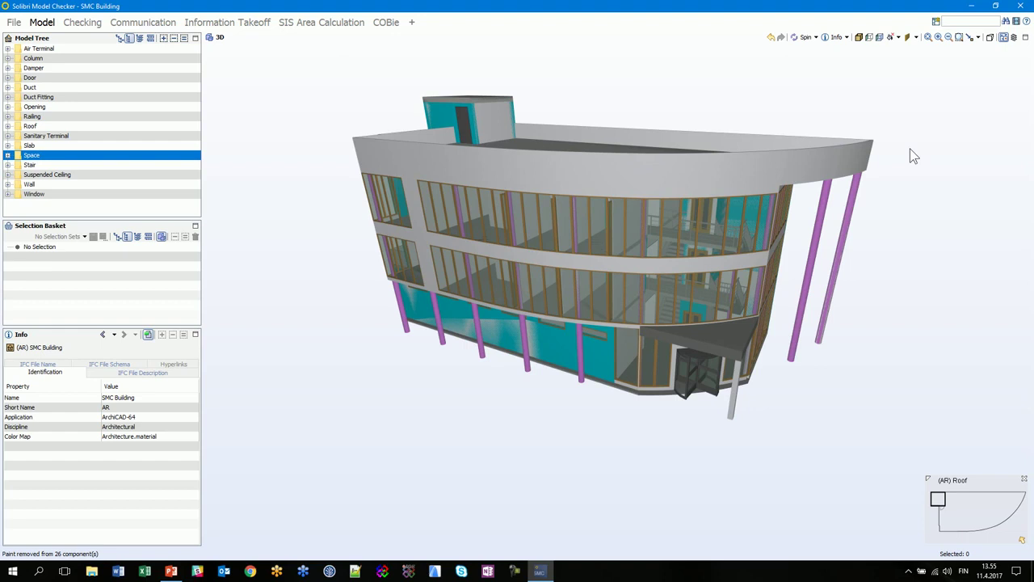
# Zoom the 3D view to the building, and view it from the Top Front Right and Front viewpoints.
pyautogui.click(929, 39)
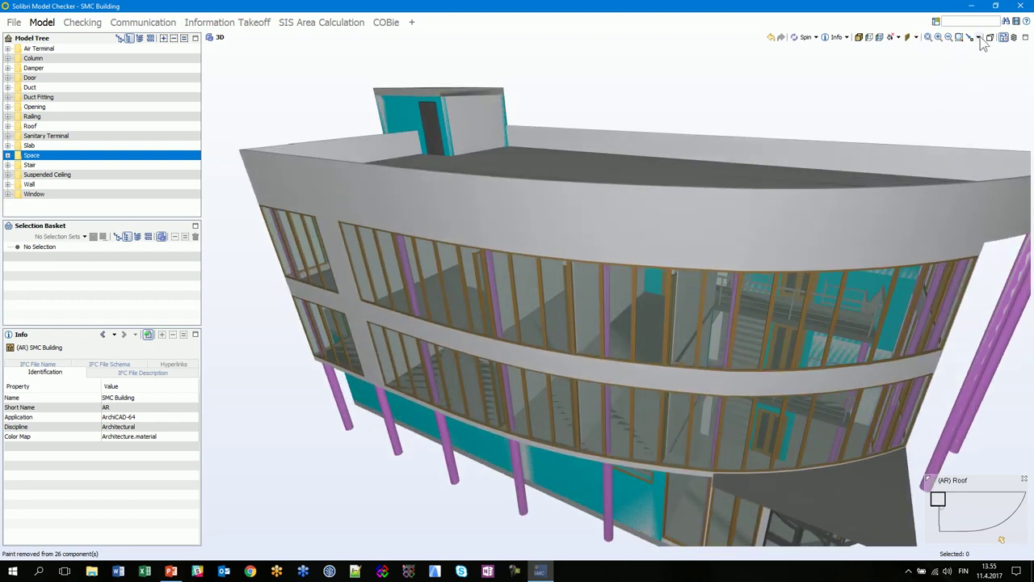
pyautogui.click(978, 38)
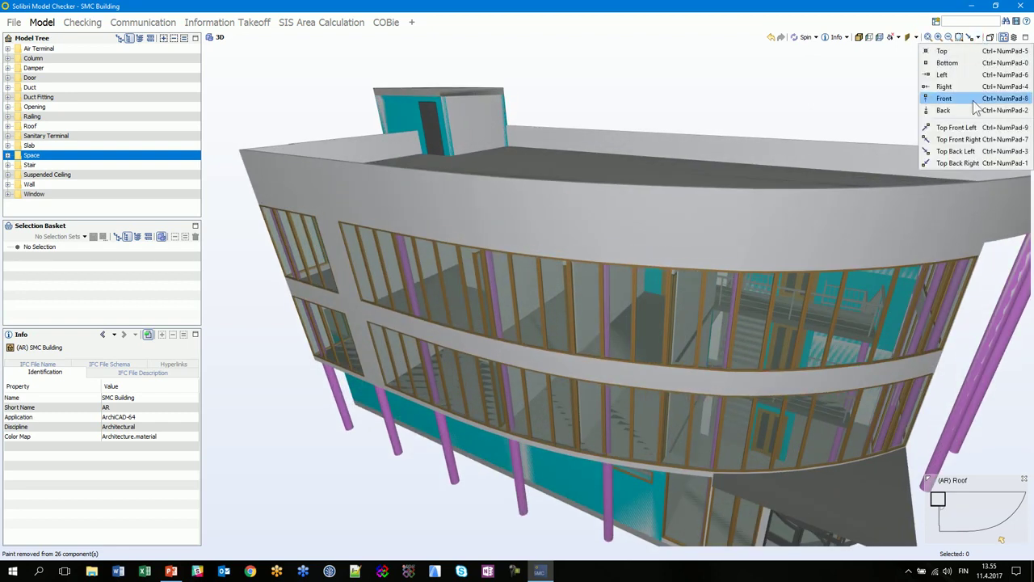
pyautogui.click(958, 139)
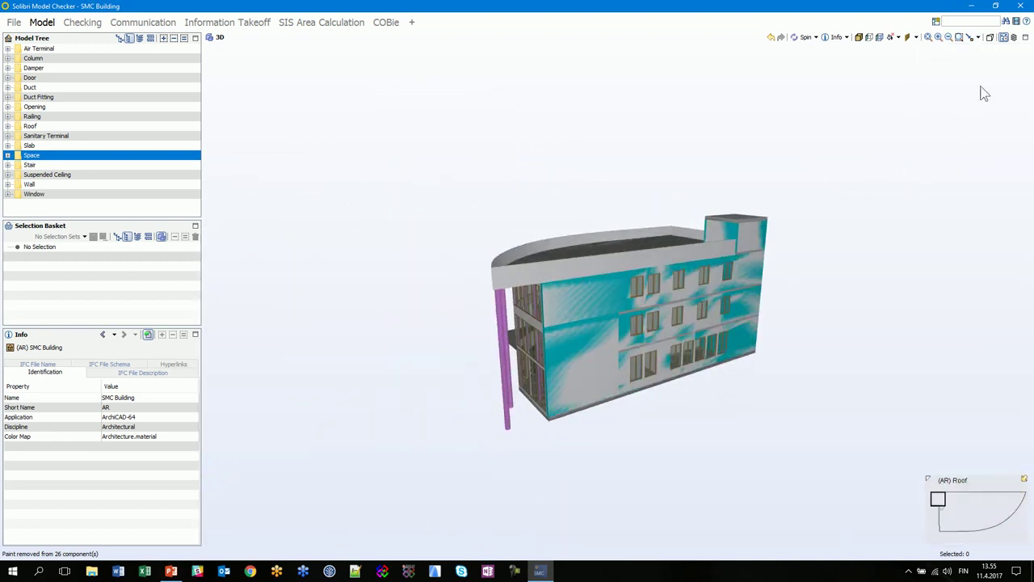
pyautogui.click(978, 38)
pyautogui.click(958, 98)
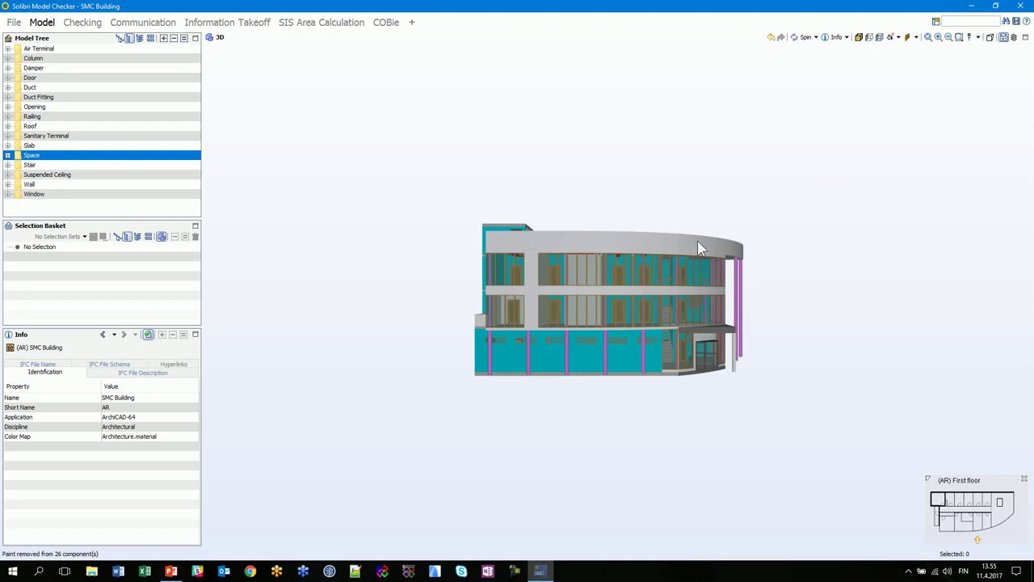
# Switch the front view of the building to orthographic projection and back to perspective.
pyautogui.click(991, 40)
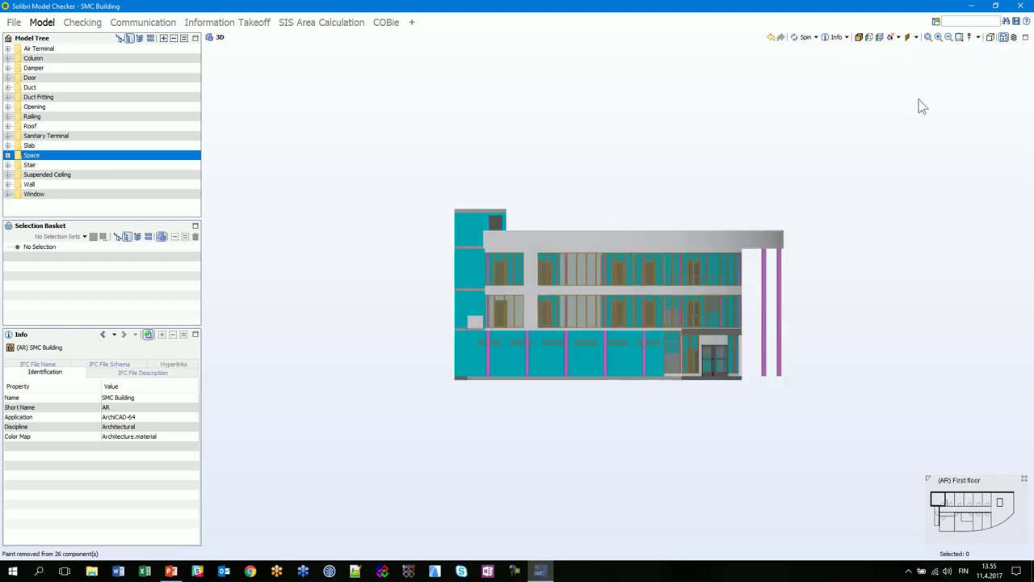
pyautogui.scroll(3, 655, 307)
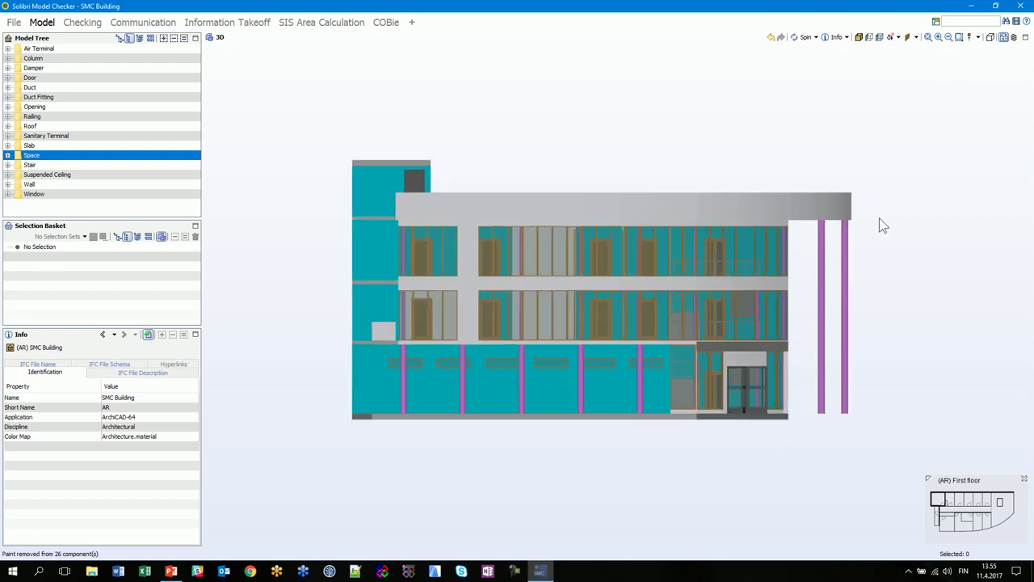
pyautogui.click(991, 38)
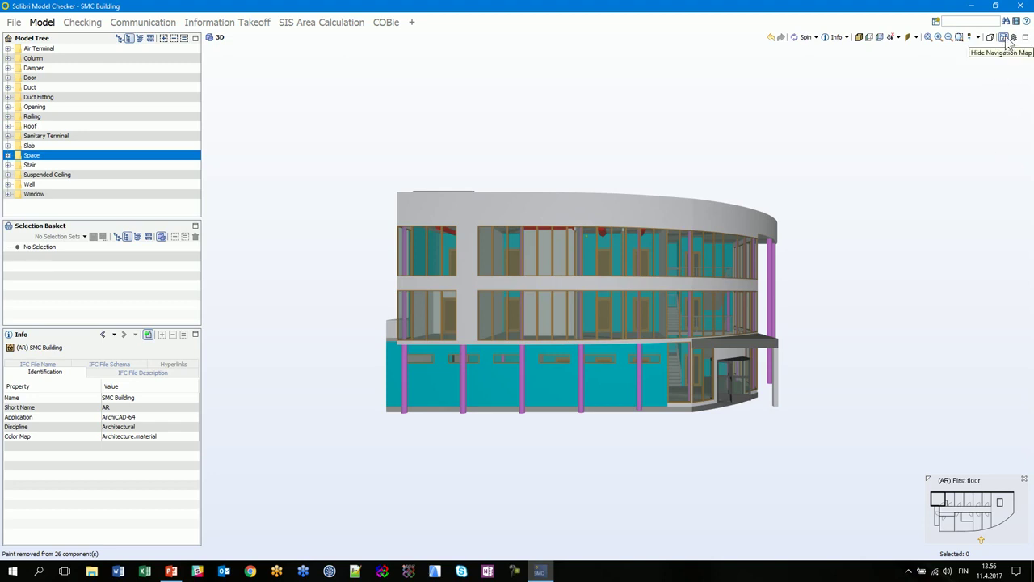
# Hide the navigation map, show it again, and enlarge it to make the first-floor plan bigger.
pyautogui.click(1005, 39)
pyautogui.click(1004, 39)
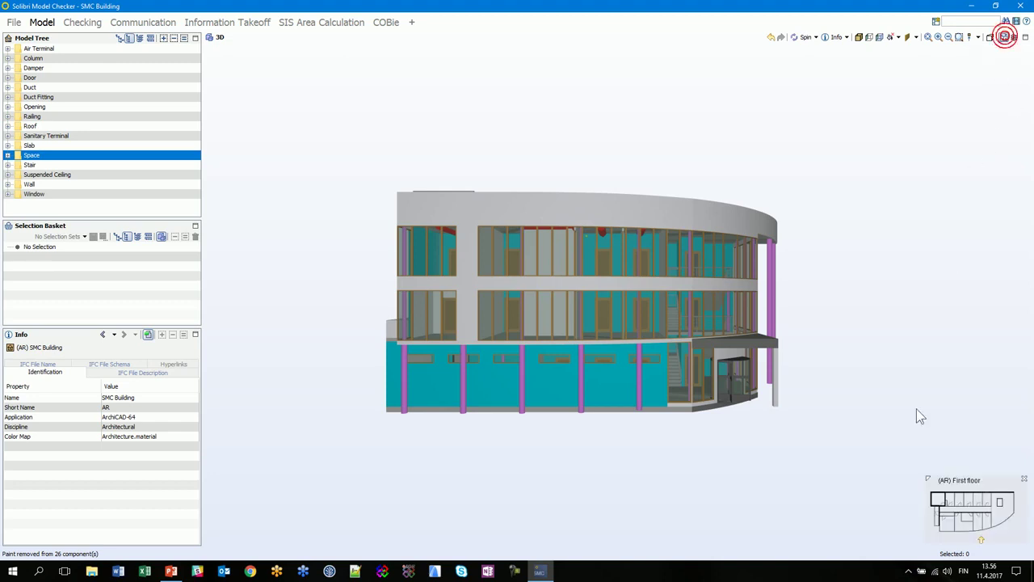
pyautogui.moveTo(930, 477); pyautogui.dragTo(857, 434)
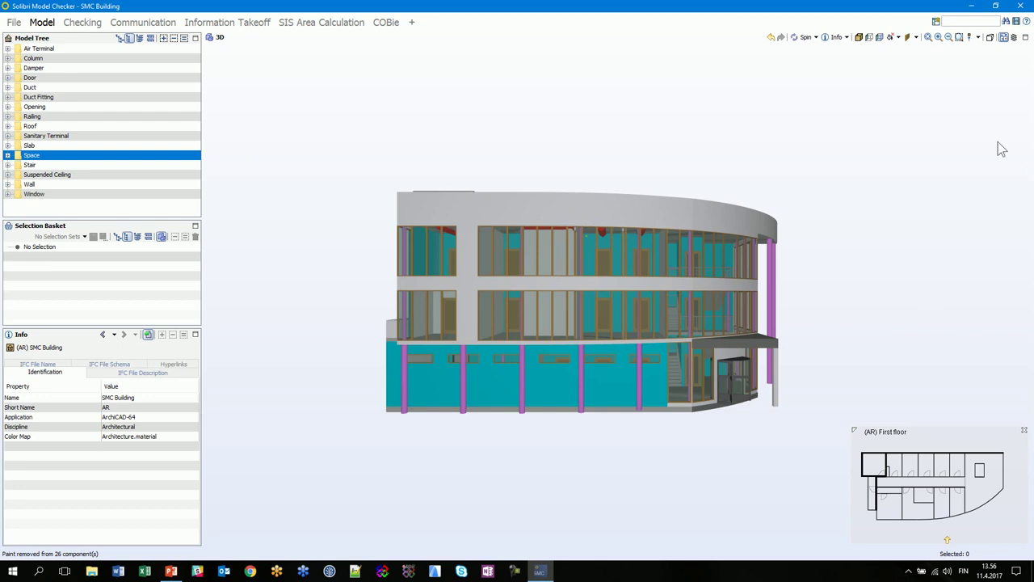
# Show the extra 3D view controls, display grid lines and space labels, and inspect the labels around the ground-floor lobby.
pyautogui.click(1014, 38)
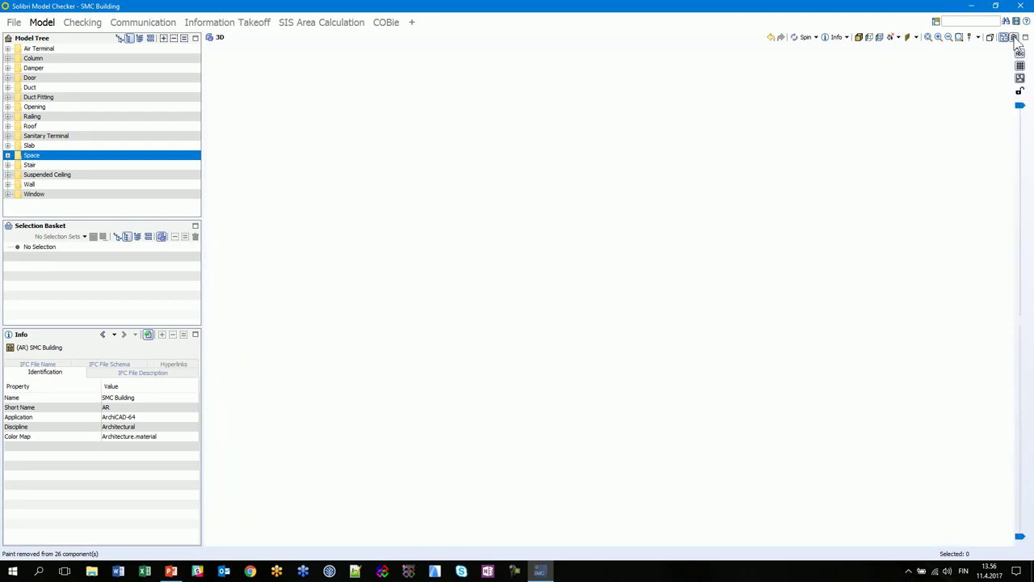
pyautogui.moveTo(774, 231); pyautogui.dragTo(752, 317)
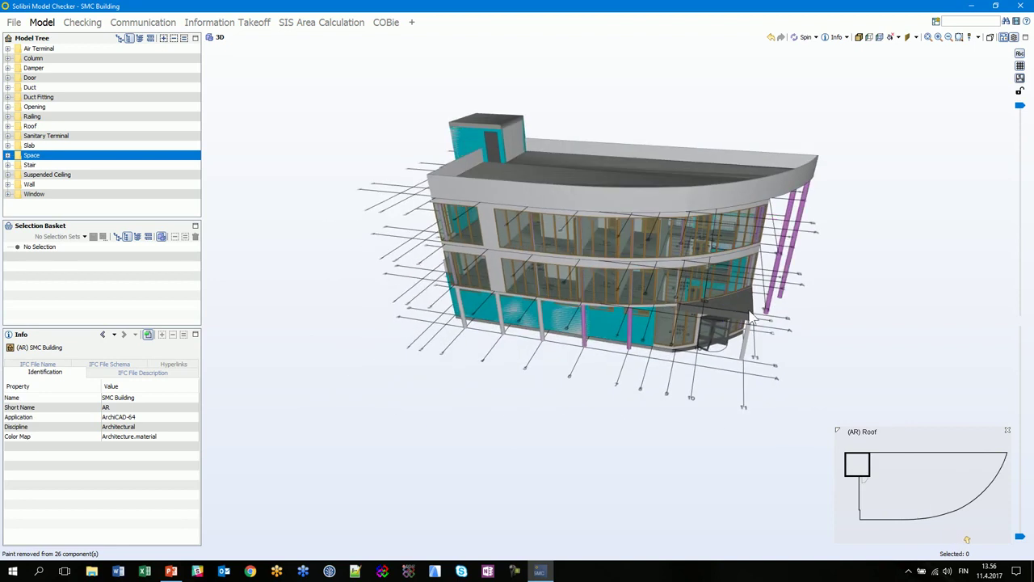
pyautogui.click(1019, 53)
pyautogui.scroll(10, 691, 335)
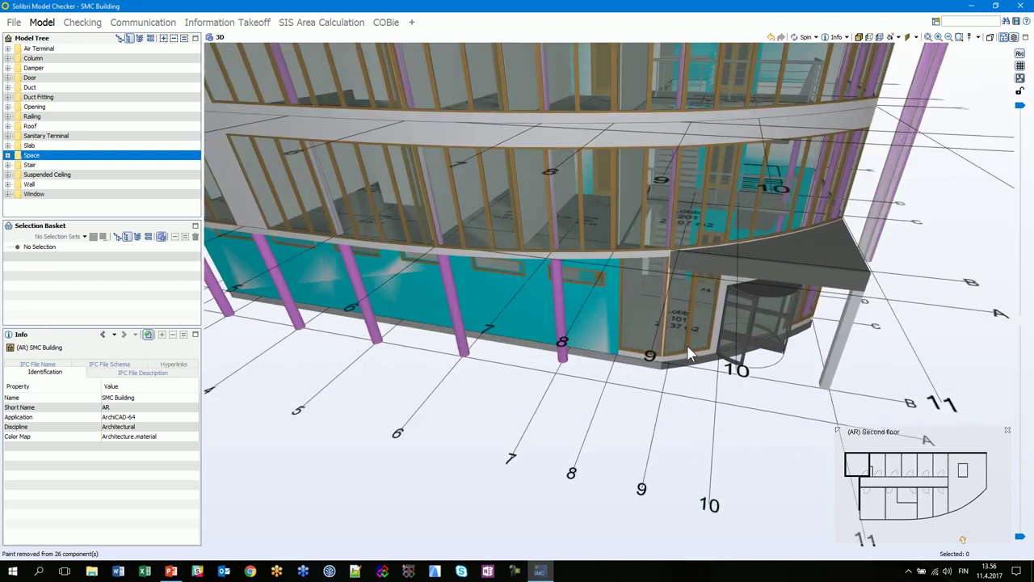
pyautogui.scroll(3, 691, 338)
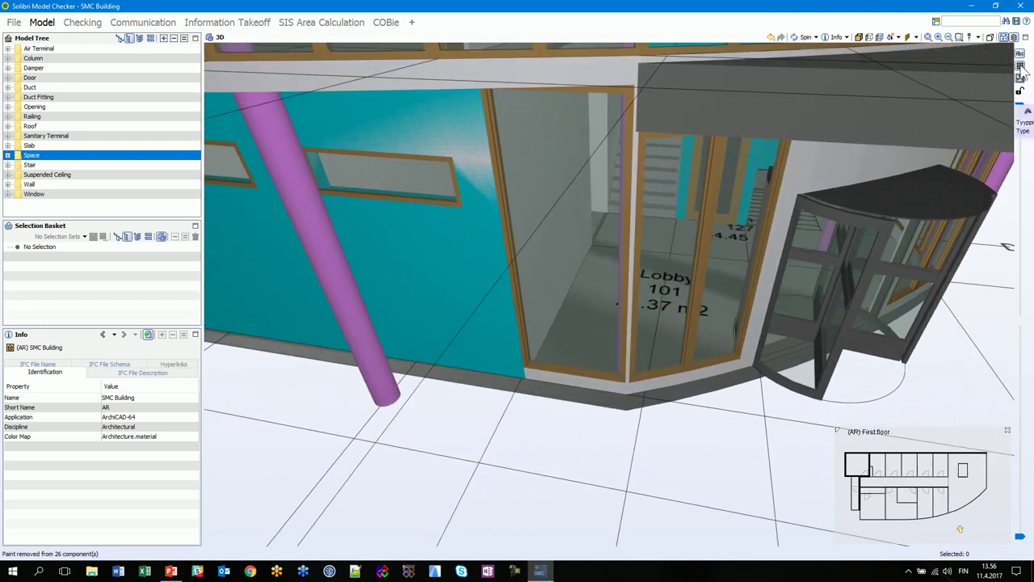
pyautogui.scroll(-2, 808, 243)
pyautogui.scroll(-5, 720, 325)
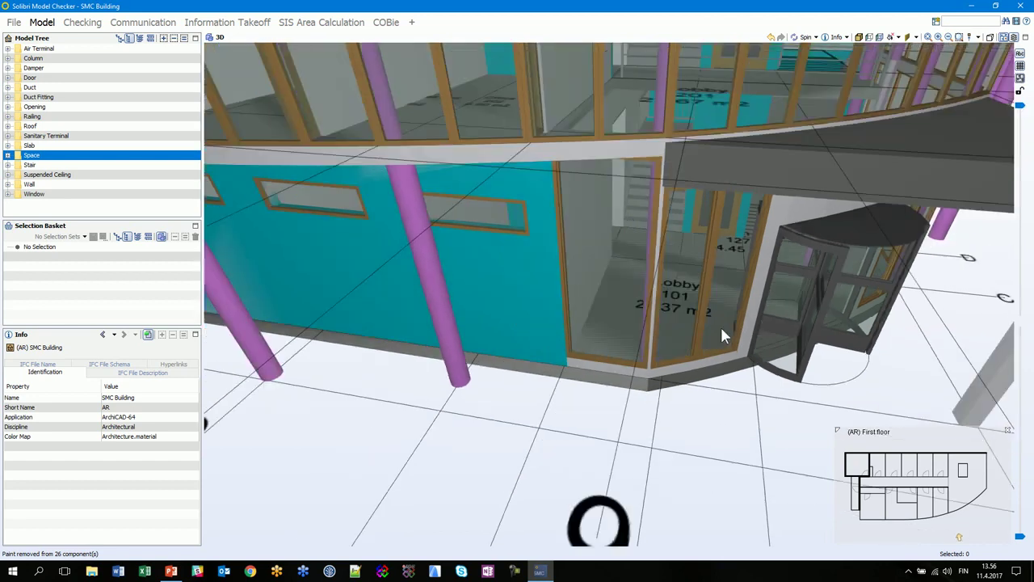
pyautogui.scroll(-3, 714, 319)
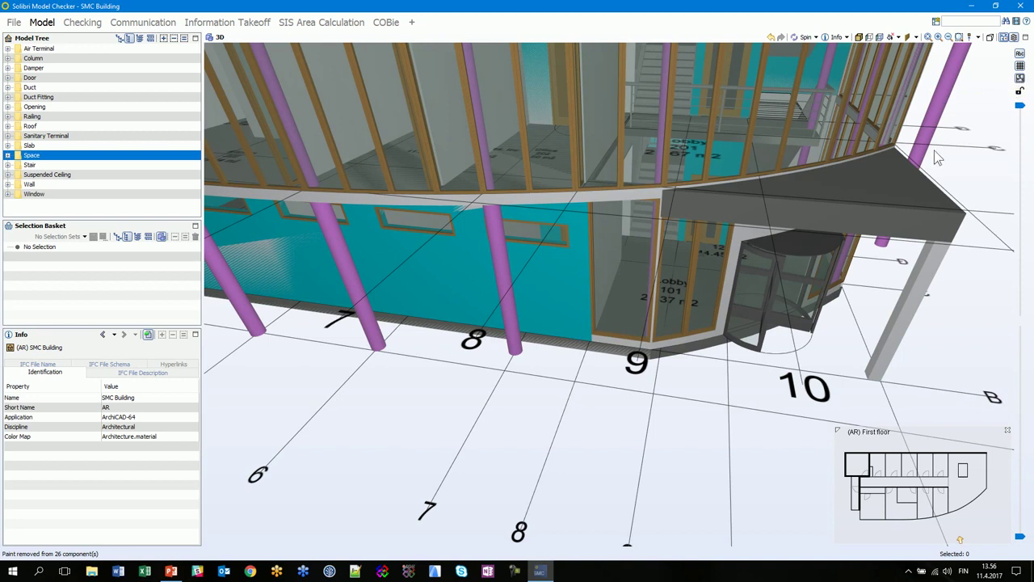
# Measure the distance between grid lines 9 and 8 in front of the building, discard the dimension and return to the Info tool.
pyautogui.scroll(-5, 607, 305)
pyautogui.moveTo(567, 313); pyautogui.dragTo(644, 334)
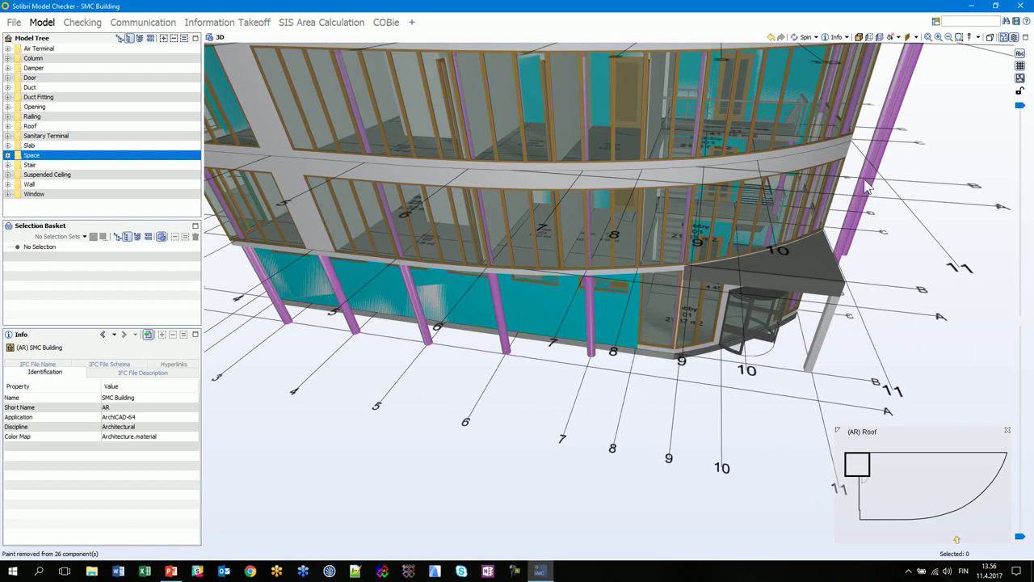
pyautogui.click(847, 37)
pyautogui.click(842, 98)
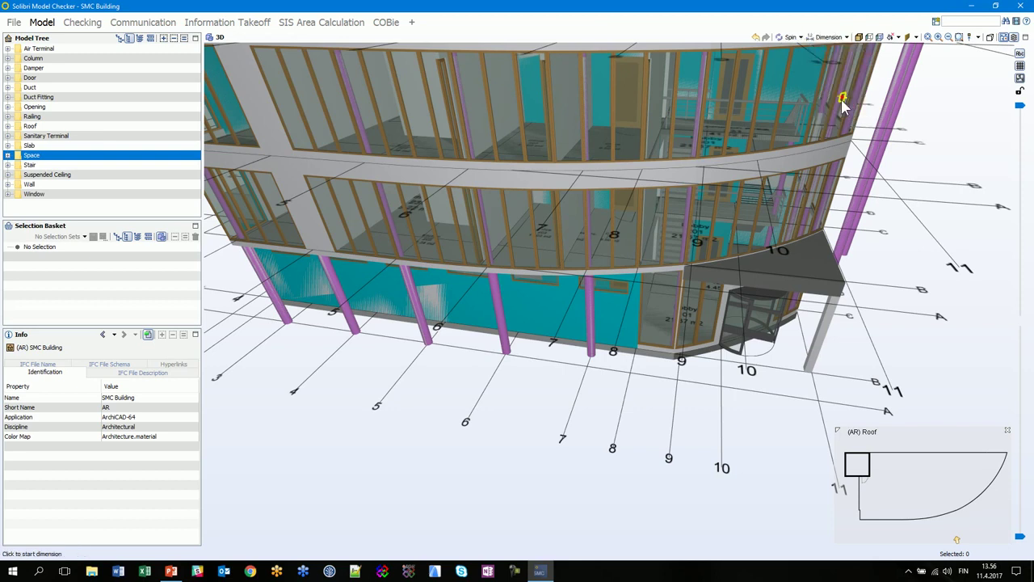
pyautogui.click(679, 392)
pyautogui.click(631, 383)
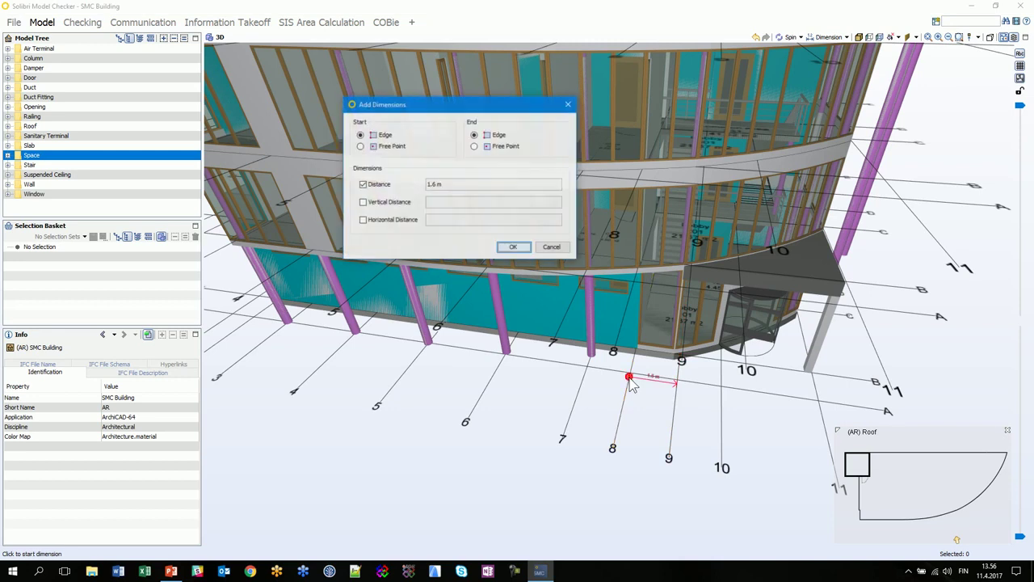
pyautogui.click(552, 249)
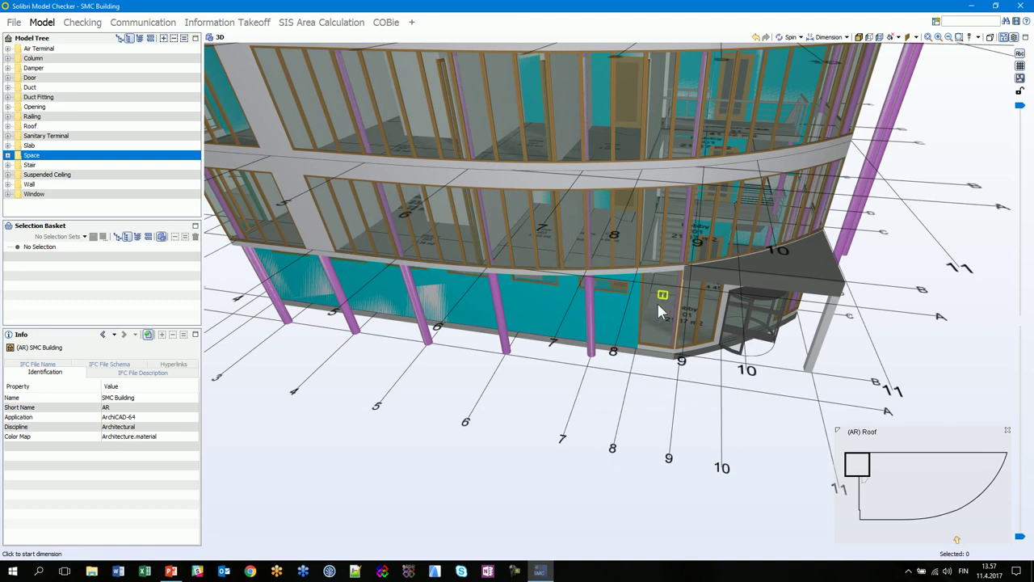
pyautogui.click(847, 38)
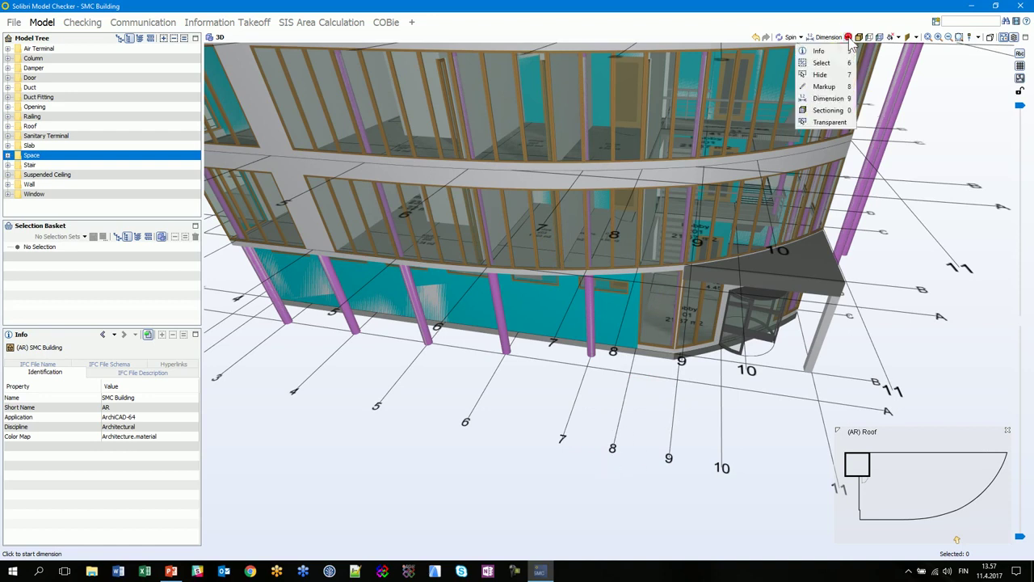
pyautogui.click(845, 53)
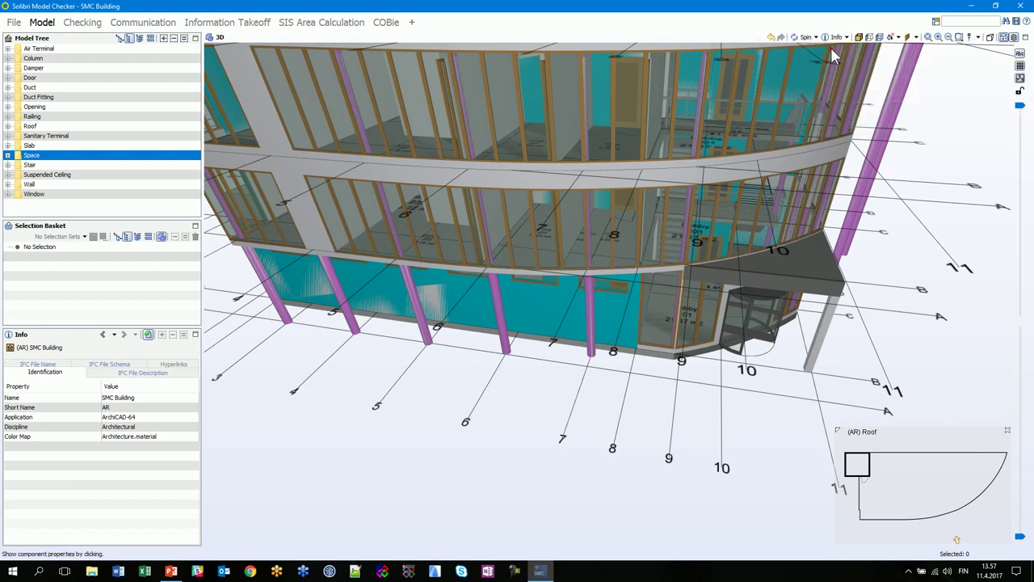
# Check the list of available views and search the model for components matching *oor*.
pyautogui.moveTo(669, 277); pyautogui.dragTo(628, 310)
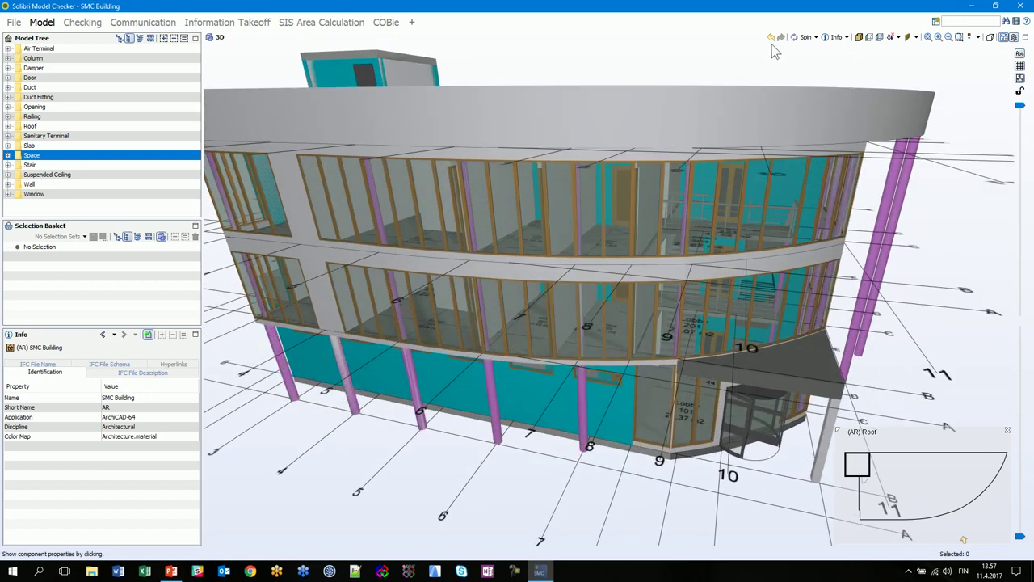
pyautogui.click(936, 22)
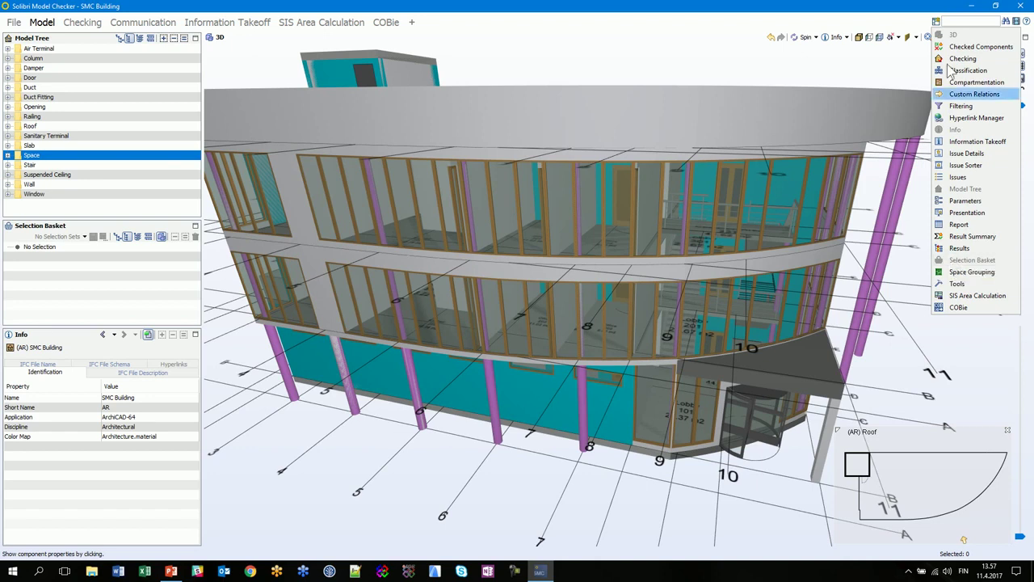
pyautogui.click(951, 21)
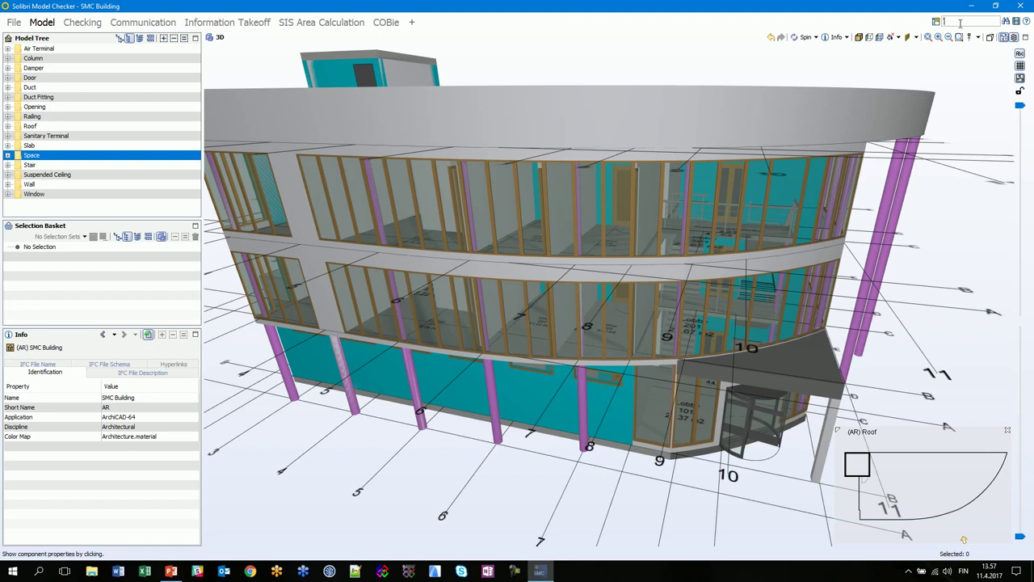
pyautogui.write('1')
pyautogui.write('oor')
pyautogui.write('*')
pyautogui.press('Return')
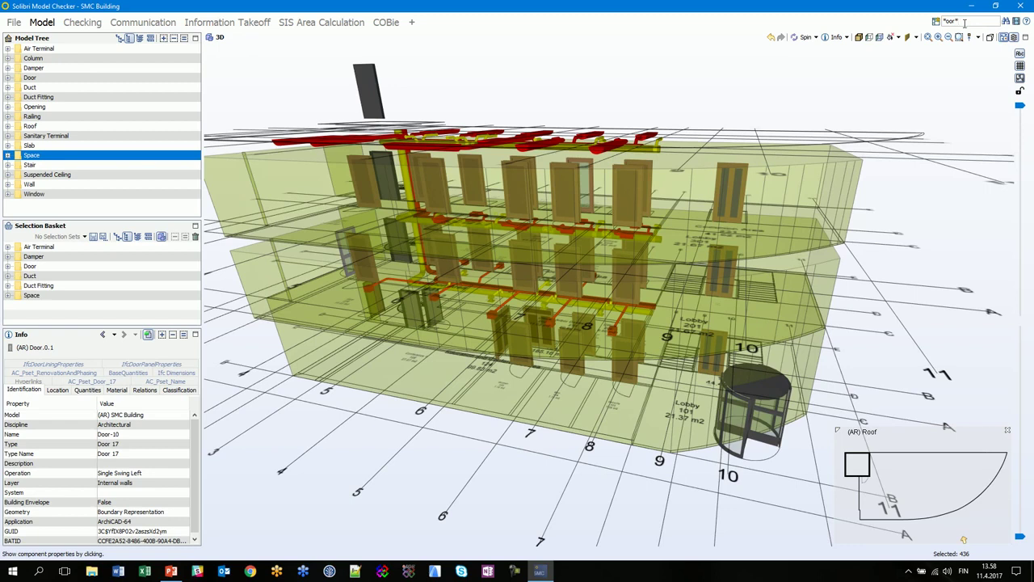
# Clear the search text and show the whole building in 3D without grid lines and space labels.
pyautogui.tripleClick(981, 22)
pyautogui.click(858, 37)
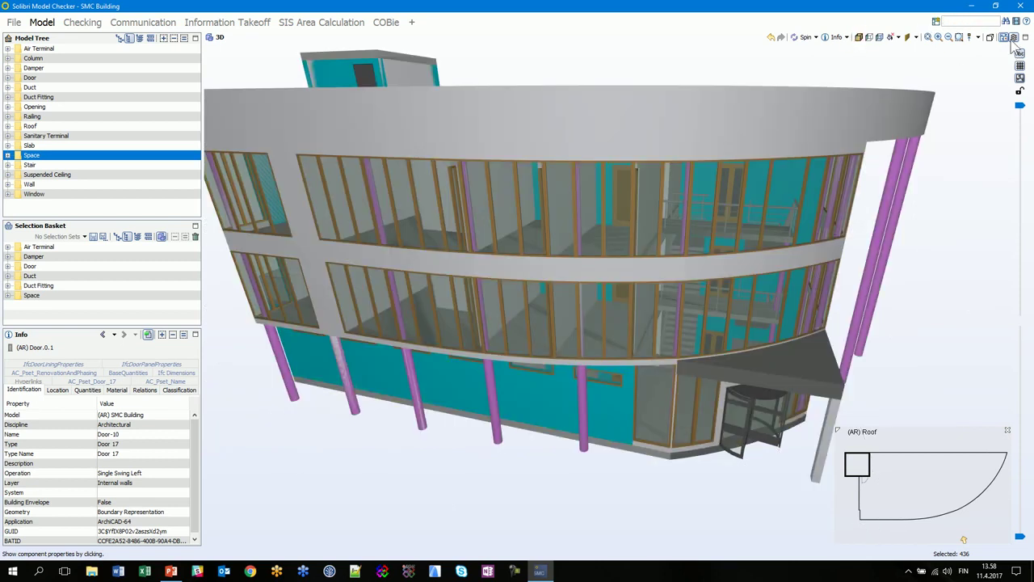
pyautogui.moveTo(725, 249); pyautogui.dragTo(606, 354)
pyautogui.scroll(2, 606, 353)
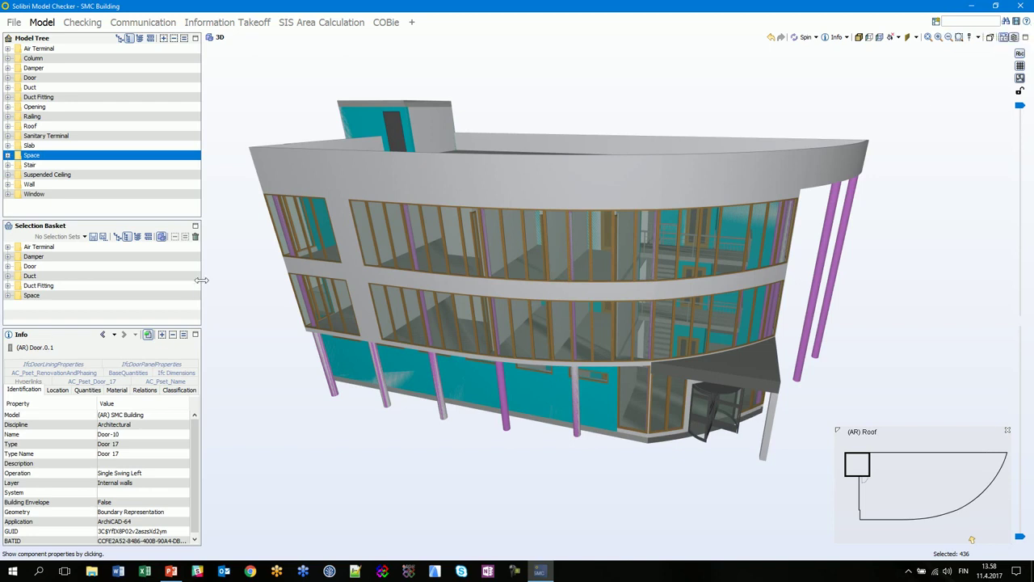
# Widen the Model Tree, Selection Basket and Info views, and make the Info view slightly taller.
pyautogui.moveTo(202, 280); pyautogui.dragTo(240, 281)
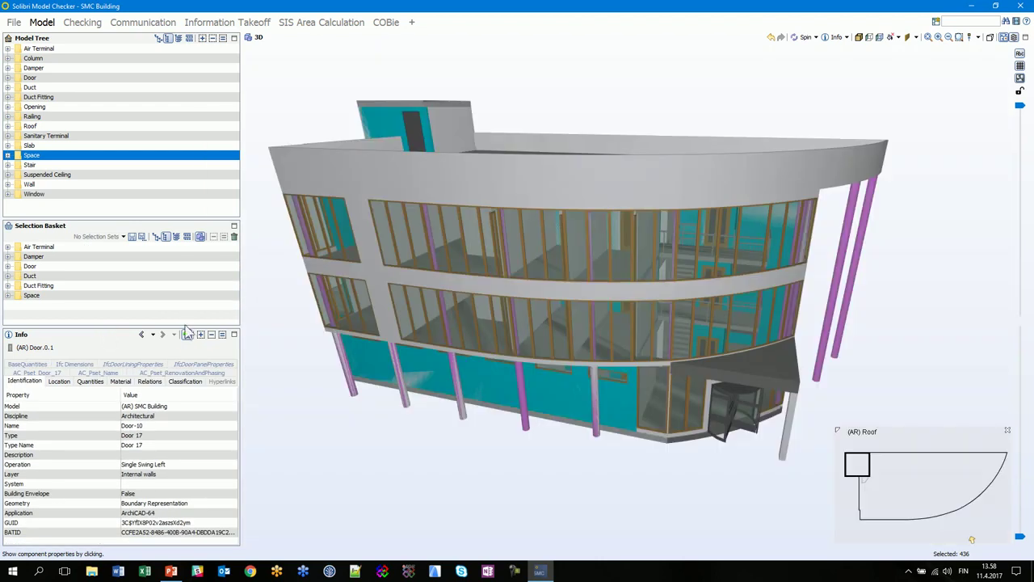
pyautogui.moveTo(99, 327); pyautogui.dragTo(99, 319)
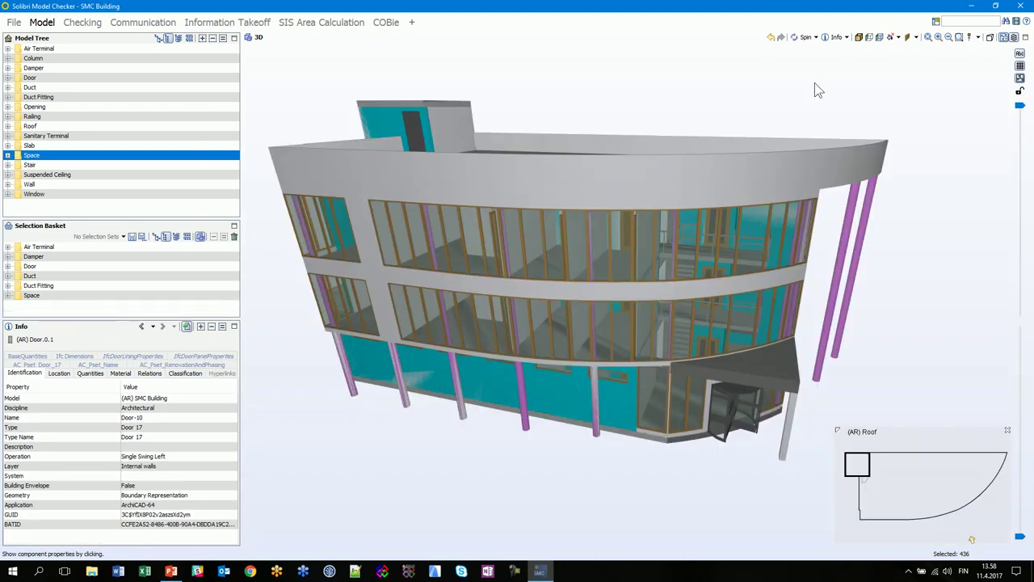
pyautogui.moveTo(573, 183); pyautogui.dragTo(546, 157)
pyautogui.moveTo(650, 284); pyautogui.dragTo(591, 292)
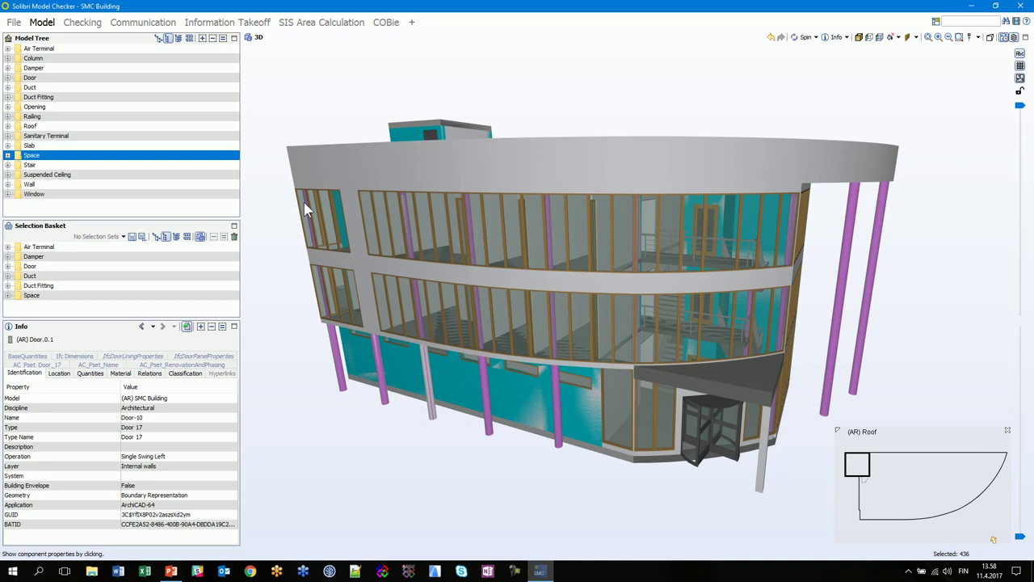
# Start model checking with the Architectural Checking role and accept its preselected rulesets: BIM Validation - Architectural, General Space Check and Intersections Between Architectural Components.
pyautogui.click(82, 21)
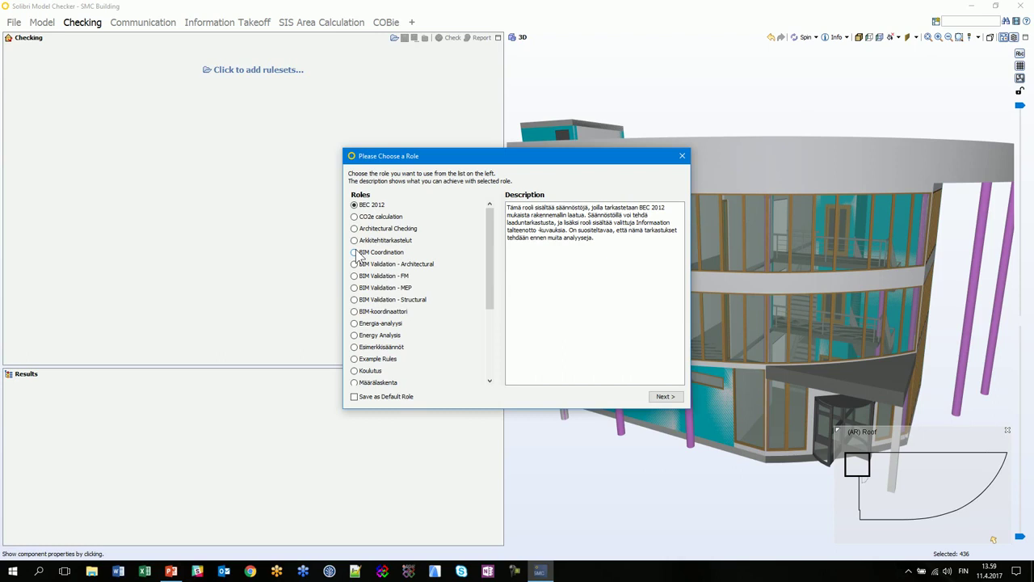
pyautogui.click(354, 228)
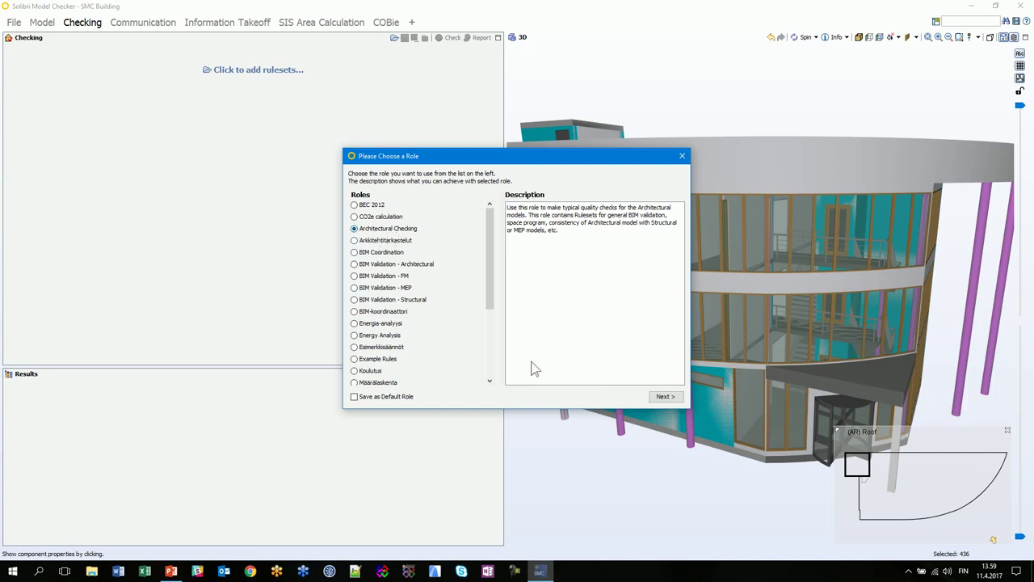
pyautogui.click(673, 397)
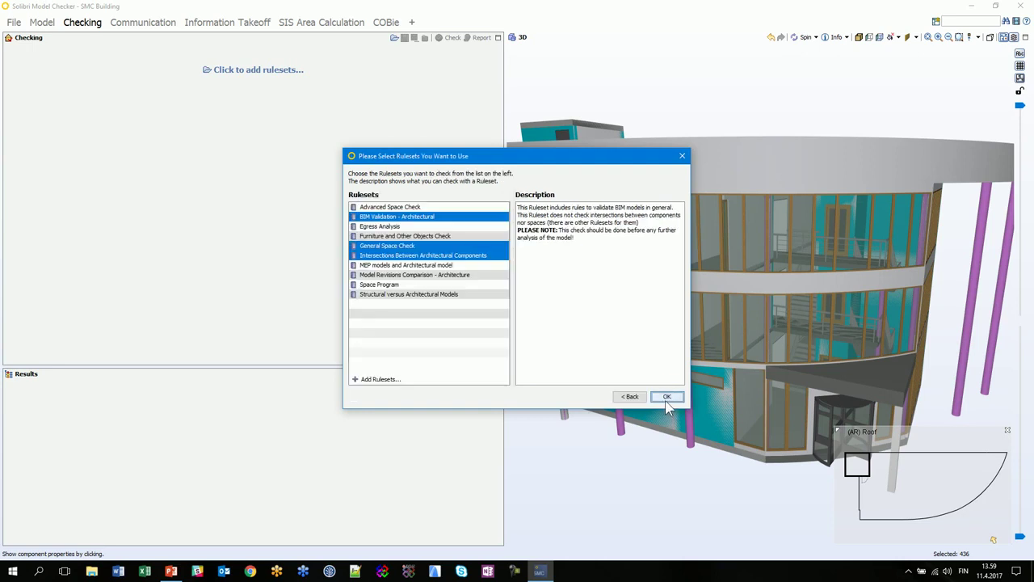
pyautogui.moveTo(552, 159); pyautogui.dragTo(526, 128)
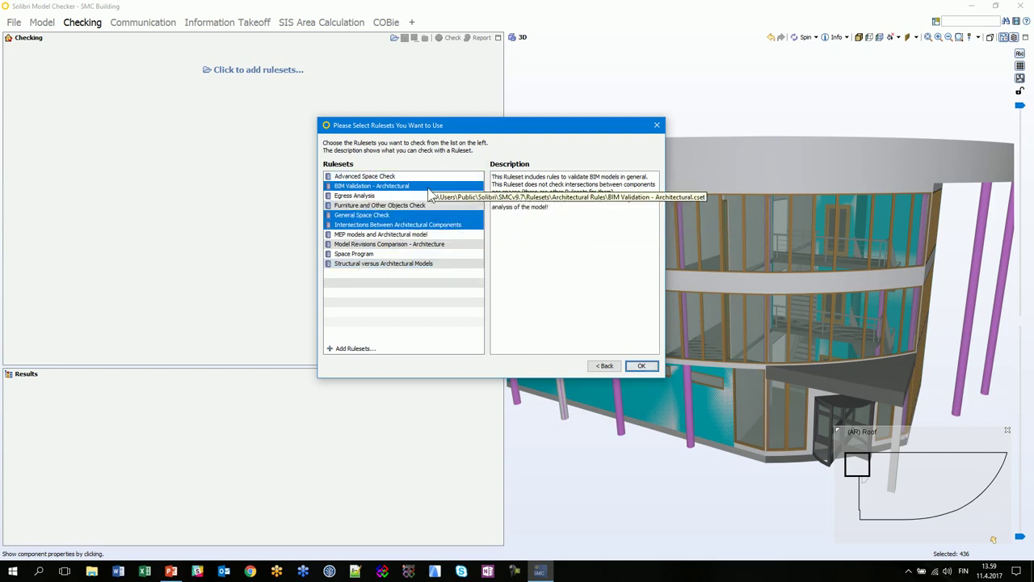
pyautogui.click(641, 367)
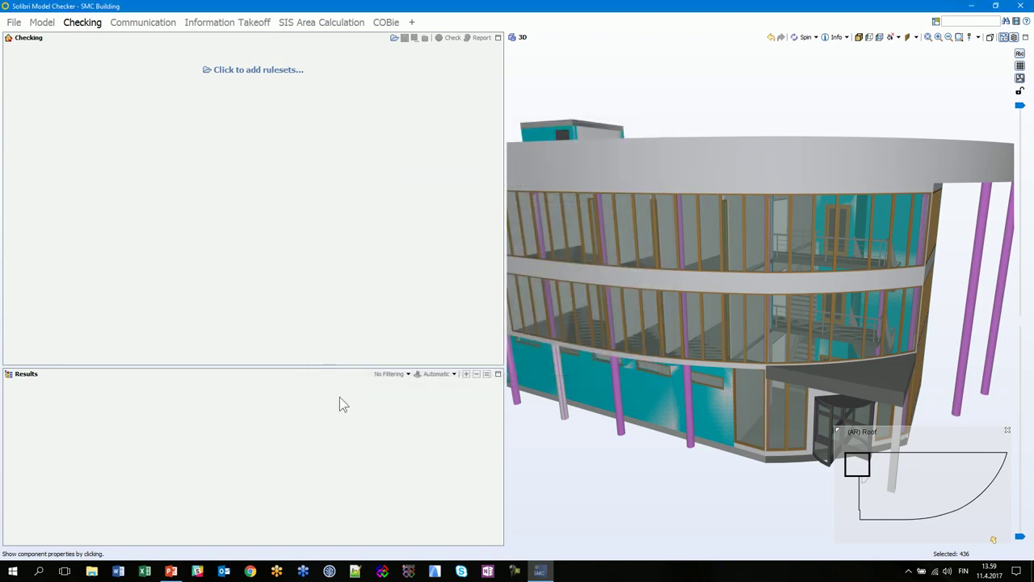
# Narrow the Checking view, move the to-do note over the model and open the classification settings from its 'Building Elements - General' task.
pyautogui.moveTo(505, 315); pyautogui.dragTo(306, 316)
pyautogui.moveTo(175, 69); pyautogui.dragTo(402, 136)
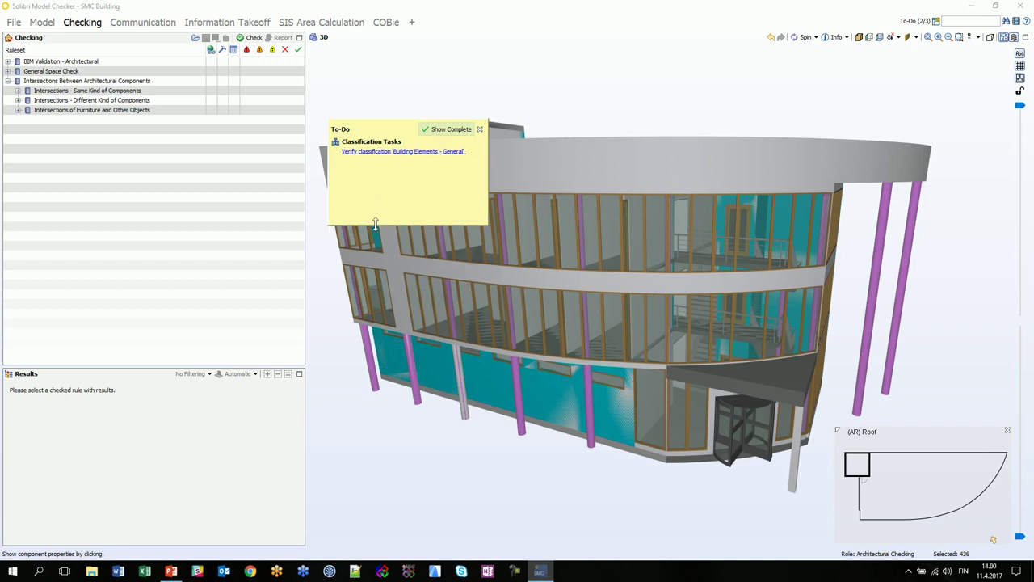
pyautogui.click(379, 152)
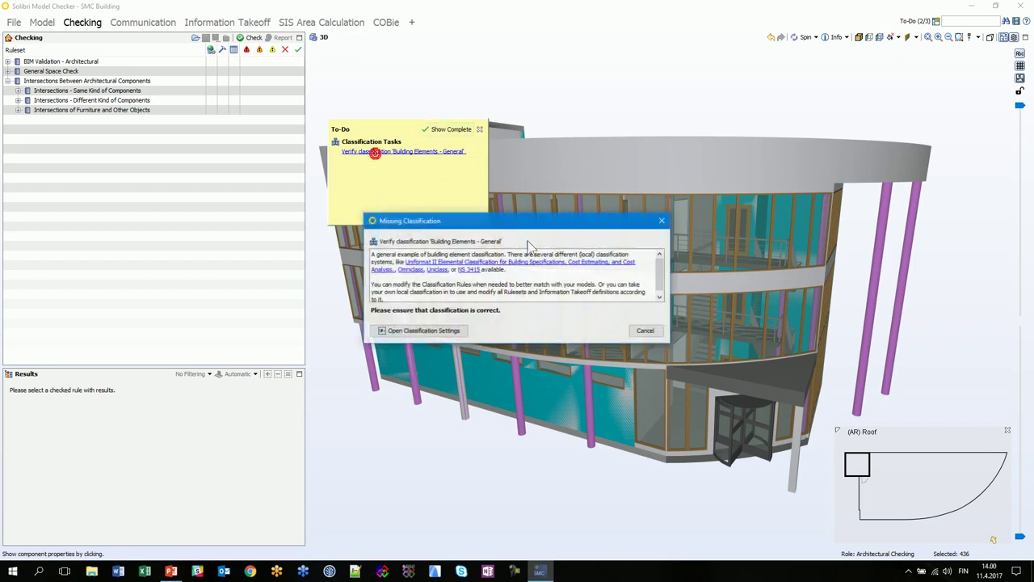
pyautogui.moveTo(521, 224); pyautogui.dragTo(477, 127)
pyautogui.click(391, 236)
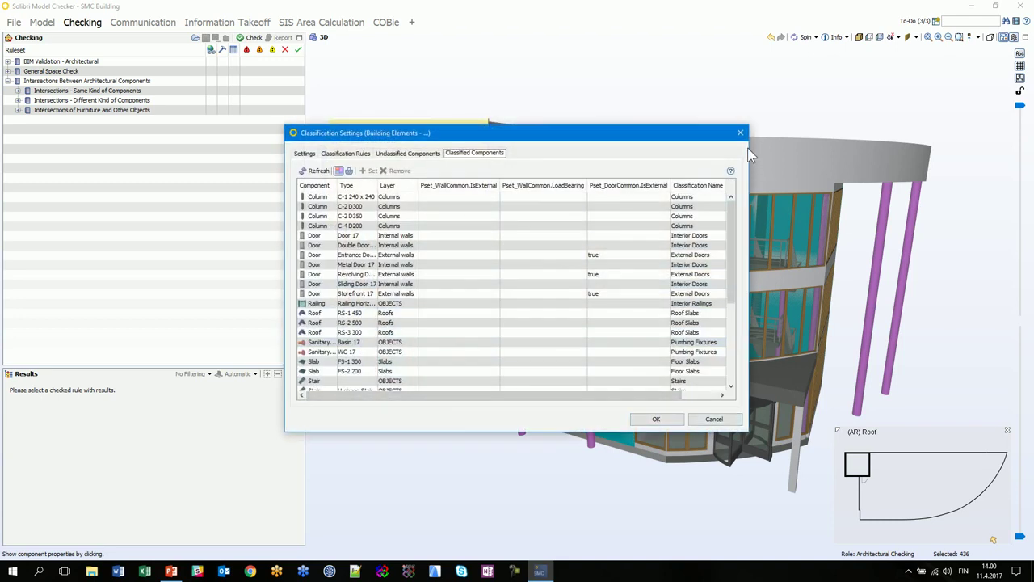
# Enlarge the Classification Settings window and widen the Component column so the classified components table can be read in full.
pyautogui.moveTo(748, 158); pyautogui.dragTo(792, 160)
pyautogui.moveTo(697, 138); pyautogui.dragTo(661, 109)
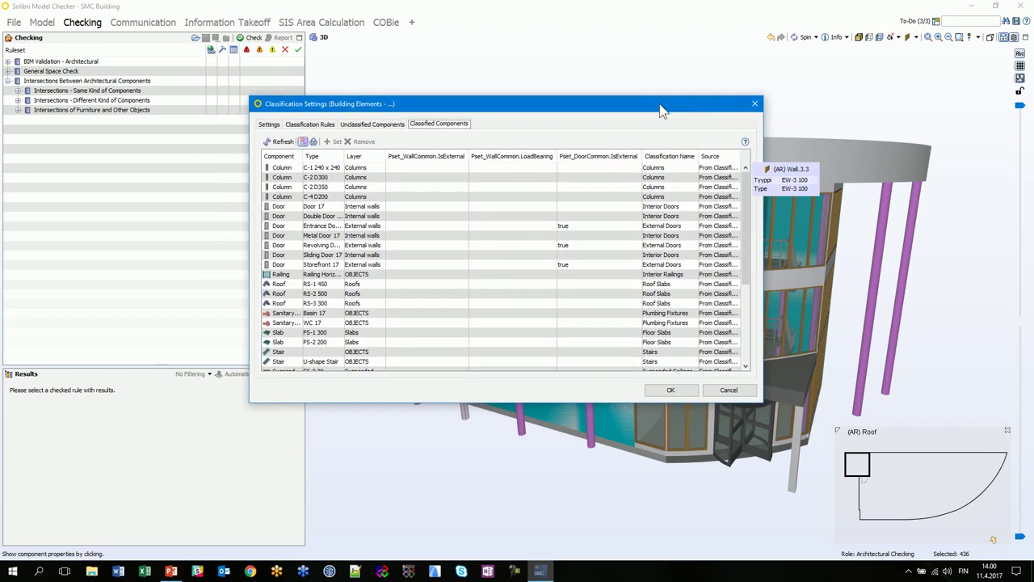
pyautogui.moveTo(250, 402); pyautogui.dragTo(218, 412)
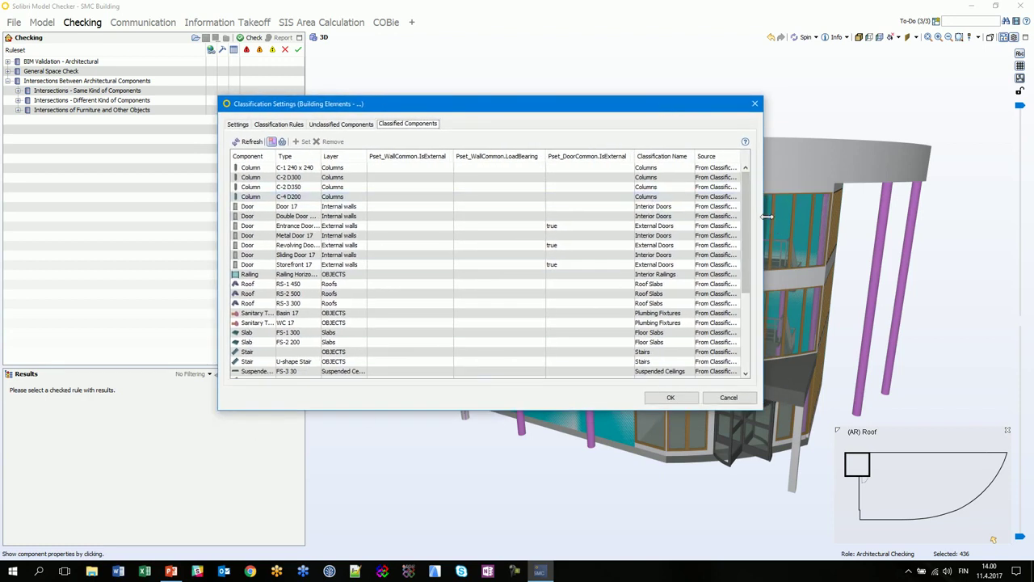
pyautogui.moveTo(766, 217); pyautogui.dragTo(811, 218)
pyautogui.moveTo(694, 107); pyautogui.dragTo(688, 97)
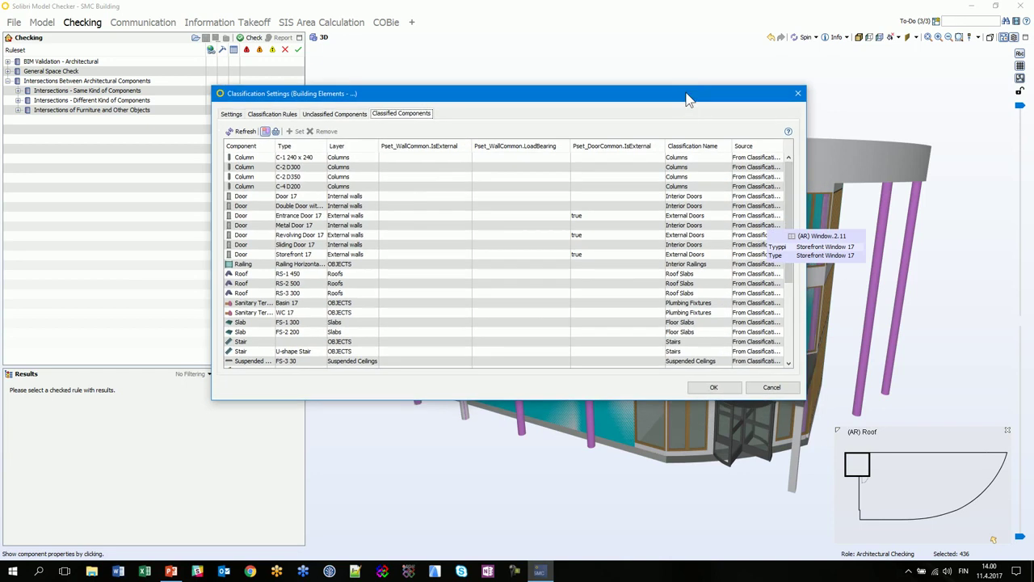
pyautogui.moveTo(274, 146); pyautogui.dragTo(301, 144)
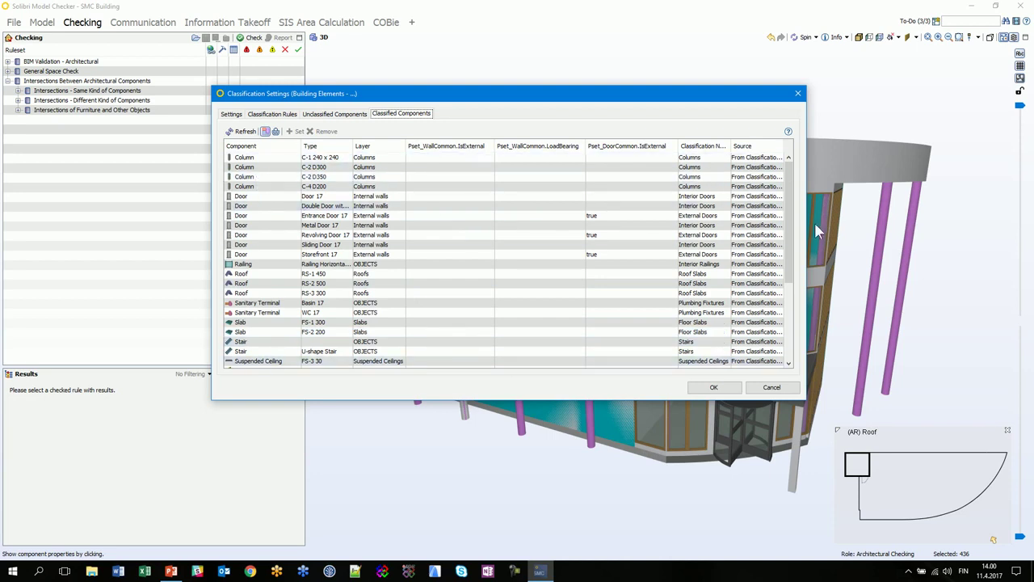
pyautogui.moveTo(808, 208); pyautogui.dragTo(866, 207)
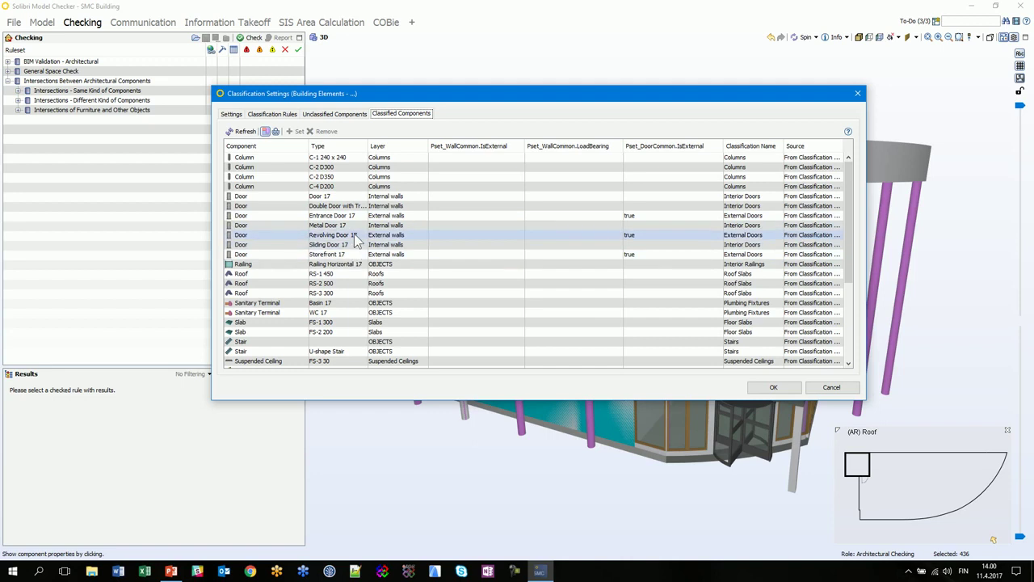
pyautogui.moveTo(213, 236); pyautogui.dragTo(149, 232)
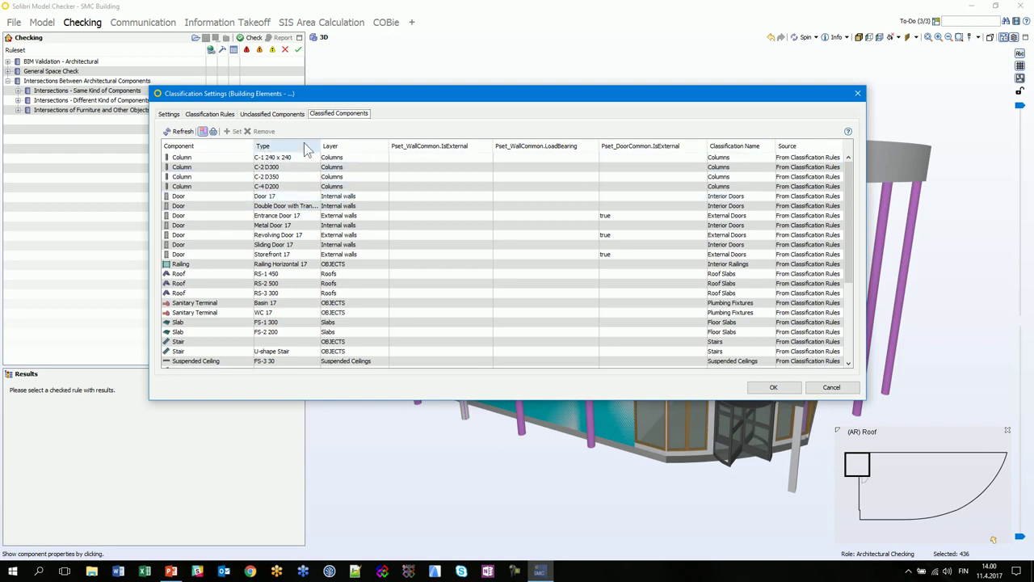
# Widen the Type column of the classified components table and review the classification rules for the building elements.
pyautogui.moveTo(323, 146); pyautogui.dragTo(353, 145)
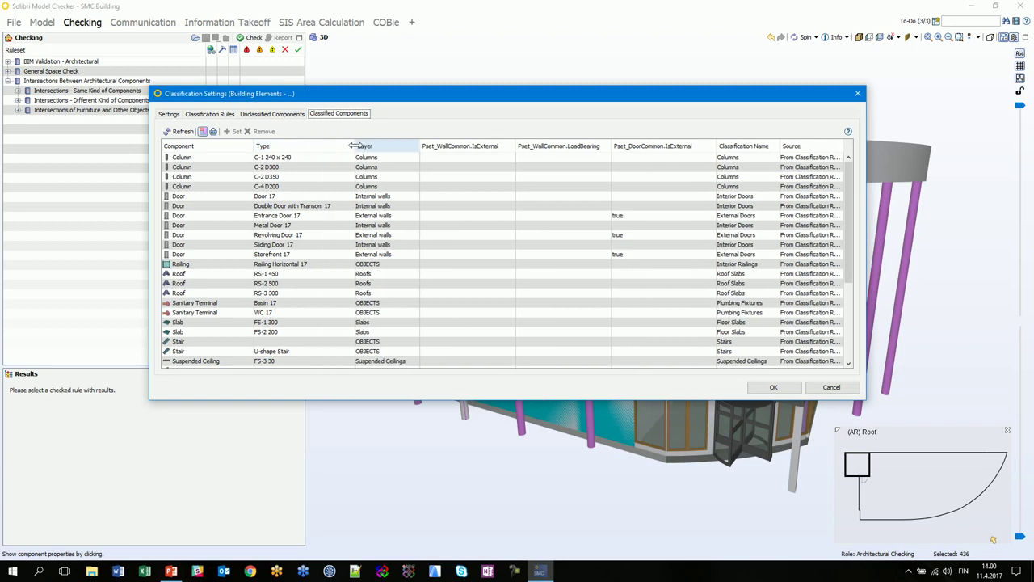
pyautogui.click(210, 114)
pyautogui.click(403, 198)
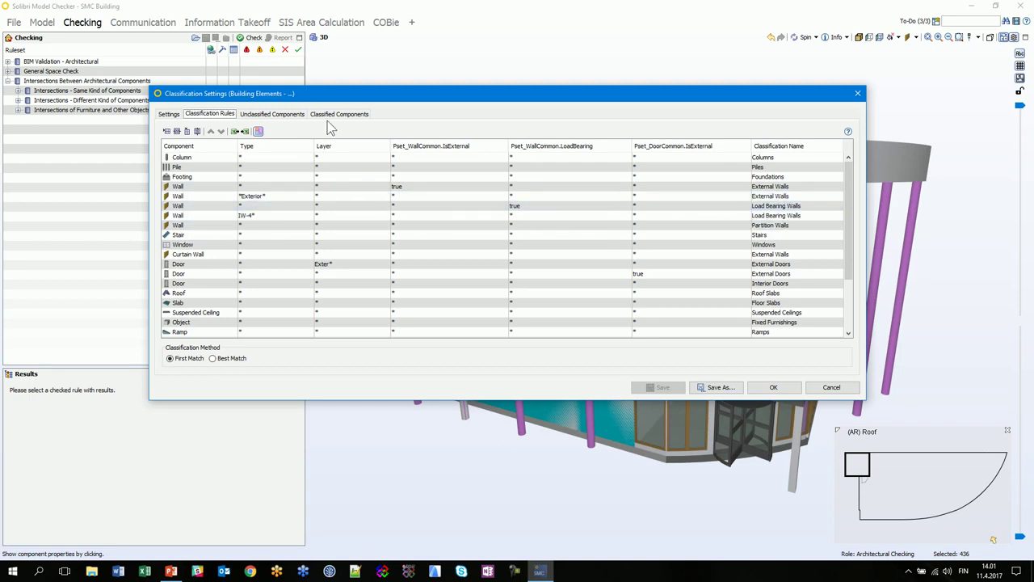
# Accept the Building Elements classification settings and close the To-Do note.
pyautogui.click(773, 387)
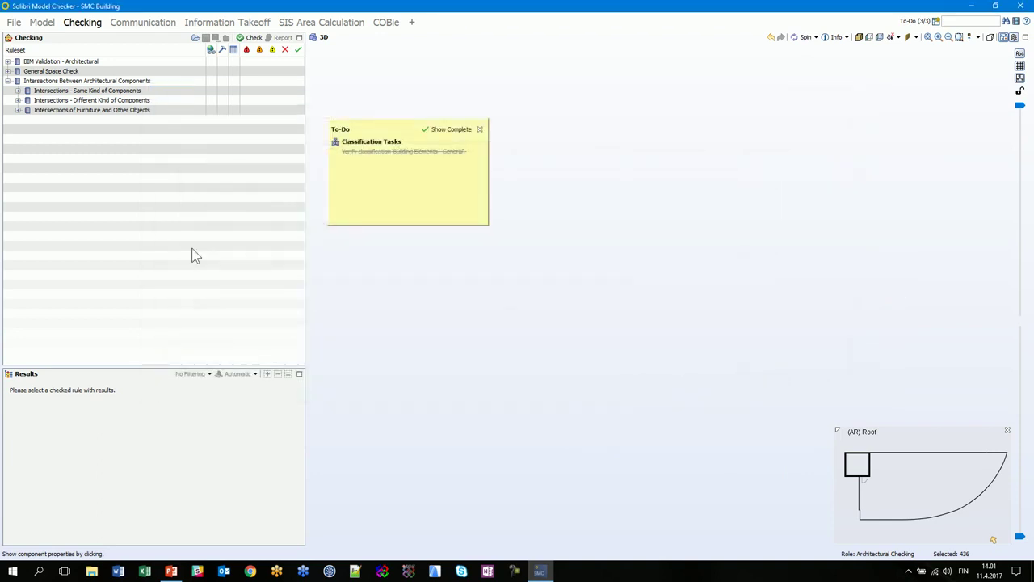
pyautogui.click(479, 130)
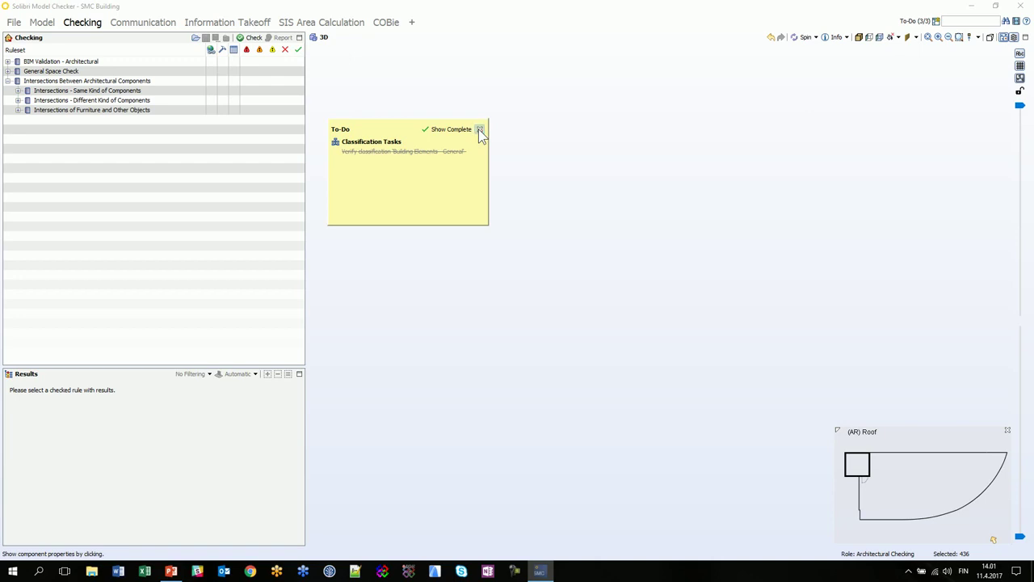
pyautogui.click(479, 130)
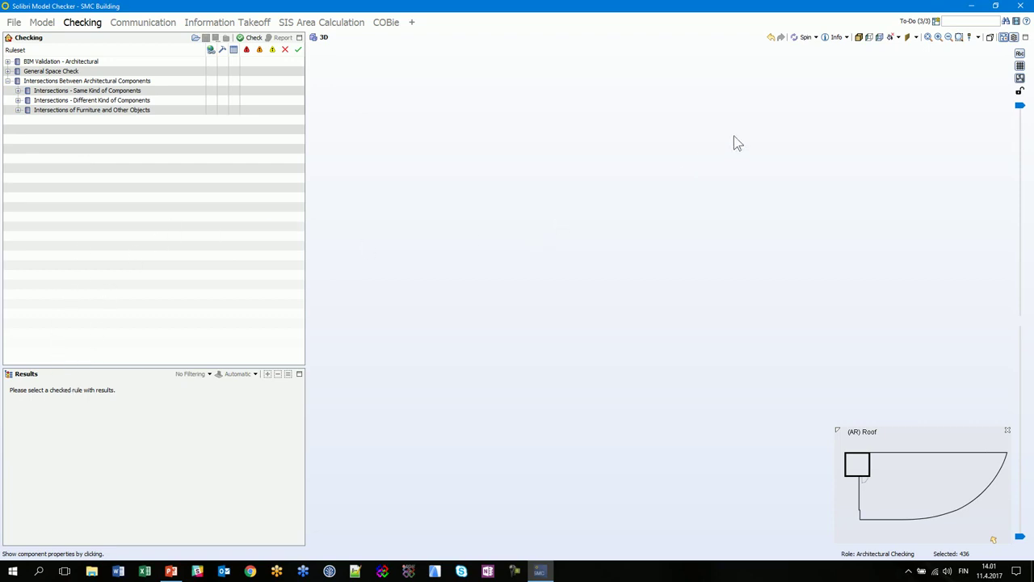
# Add the Result Summary view, dock it between the Checking and Results views, and reduce its height.
pyautogui.click(935, 21)
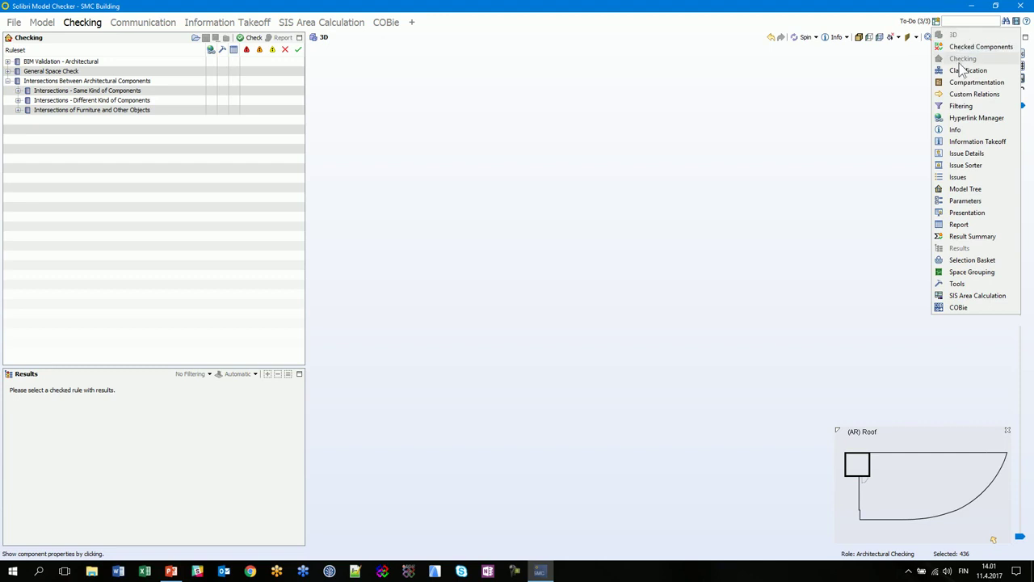
pyautogui.click(969, 236)
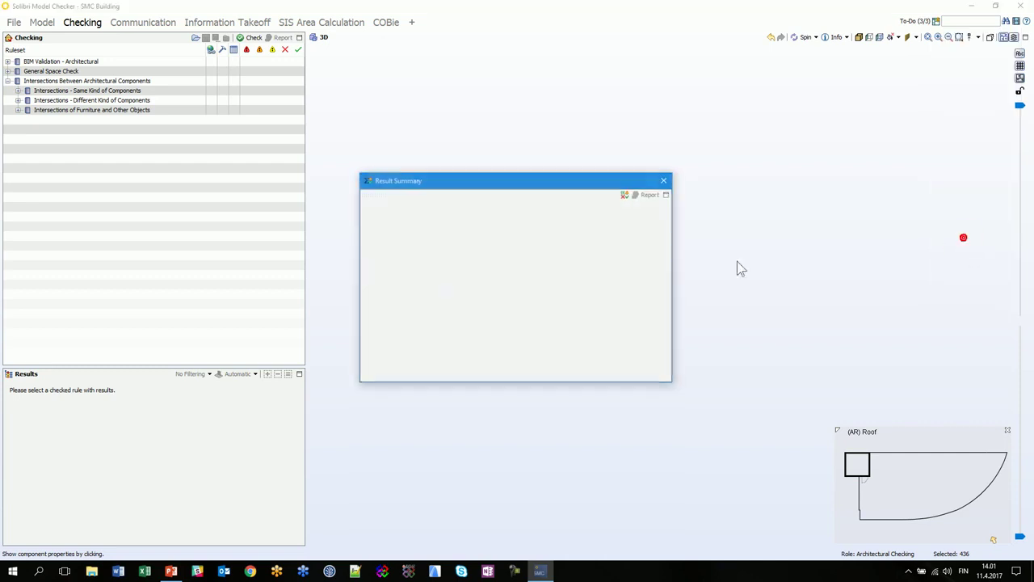
pyautogui.moveTo(378, 195); pyautogui.dragTo(67, 321)
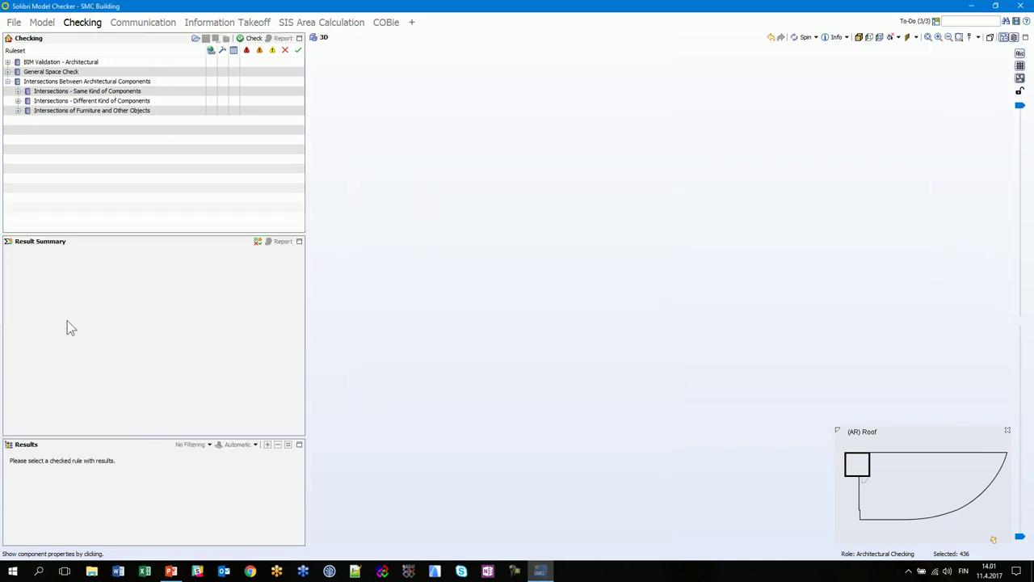
pyautogui.moveTo(115, 435); pyautogui.dragTo(134, 284)
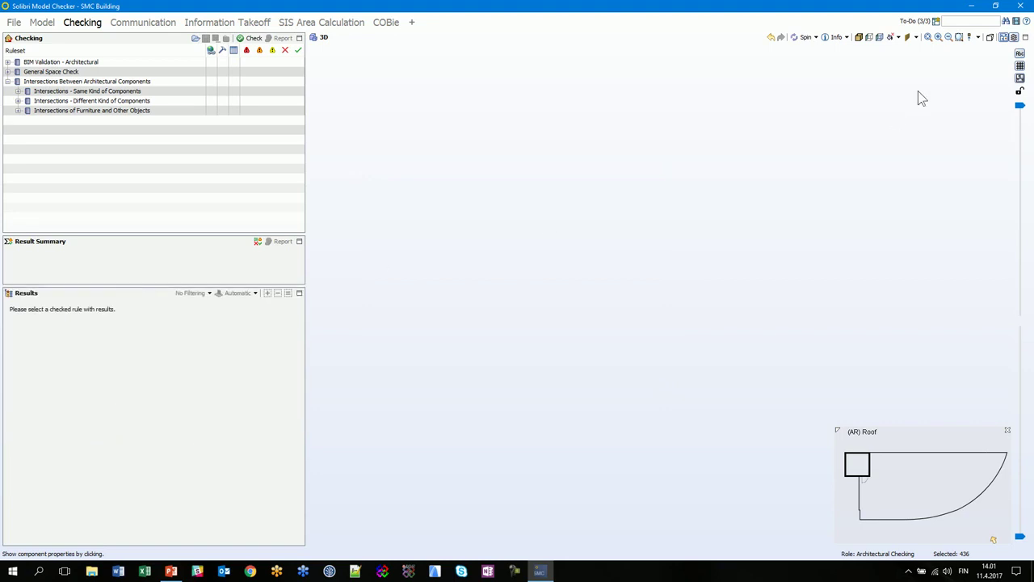
# Add the Info view, dock it below Results, and rebalance the heights of the stacked views so Checking gets more room.
pyautogui.click(936, 21)
pyautogui.click(954, 129)
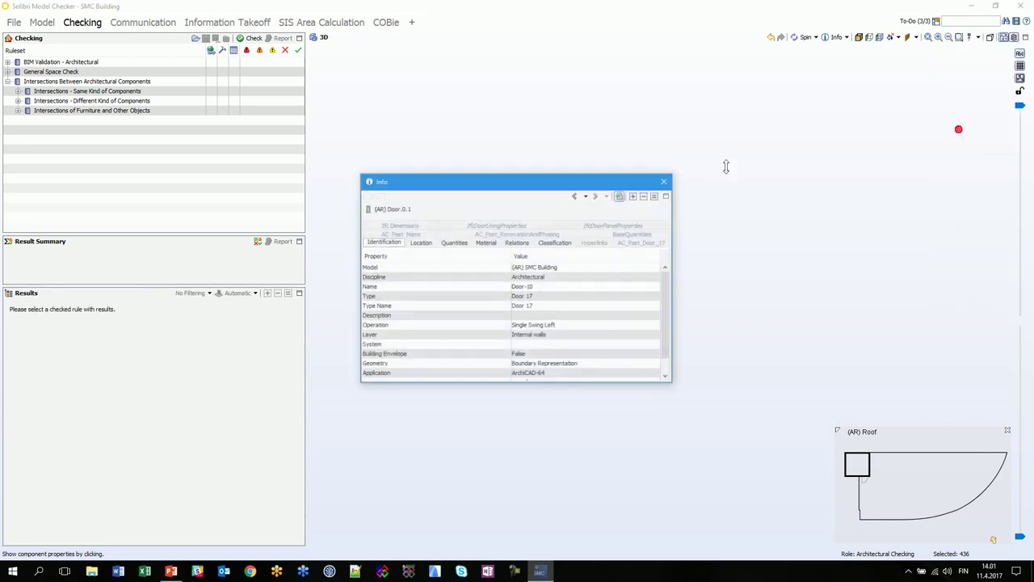
pyautogui.moveTo(376, 195); pyautogui.dragTo(133, 509)
pyautogui.moveTo(113, 373); pyautogui.dragTo(120, 356)
pyautogui.moveTo(126, 199); pyautogui.dragTo(119, 259)
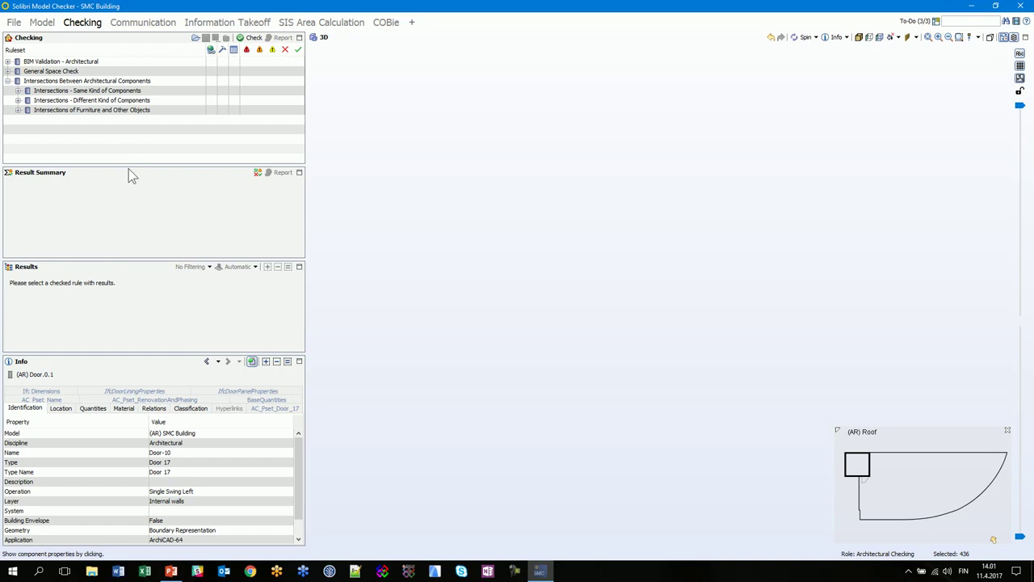
pyautogui.moveTo(129, 163); pyautogui.dragTo(126, 210)
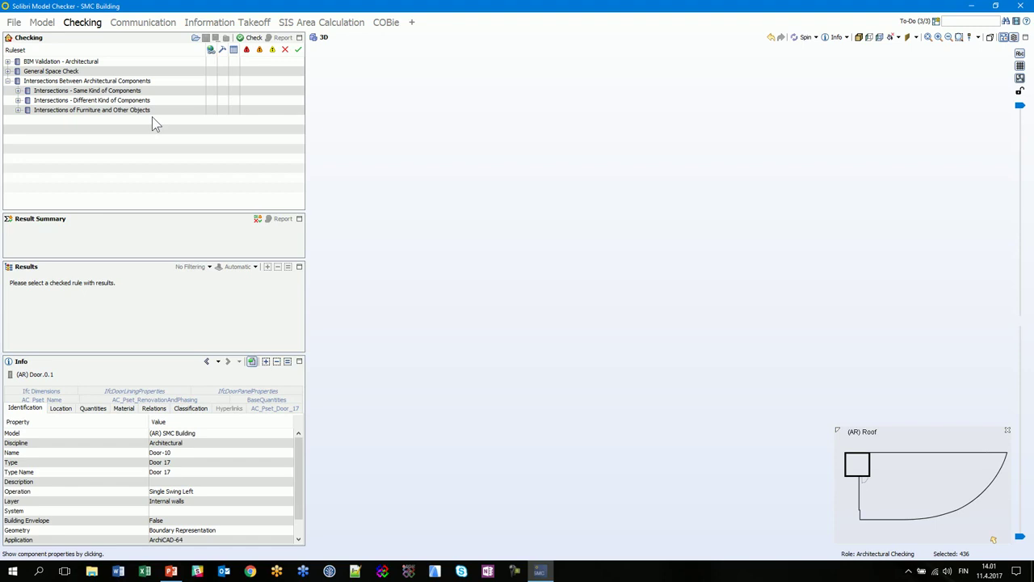
# Expand BIM Validation - Architectural and its Model Structure Check, and read the descriptions of both rulesets.
pyautogui.click(53, 62)
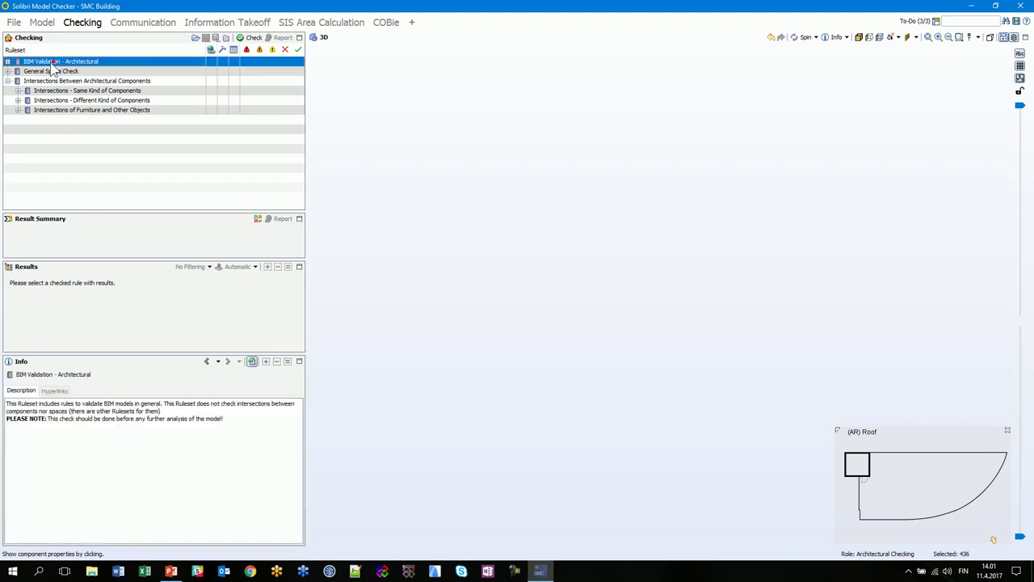
pyautogui.click(8, 61)
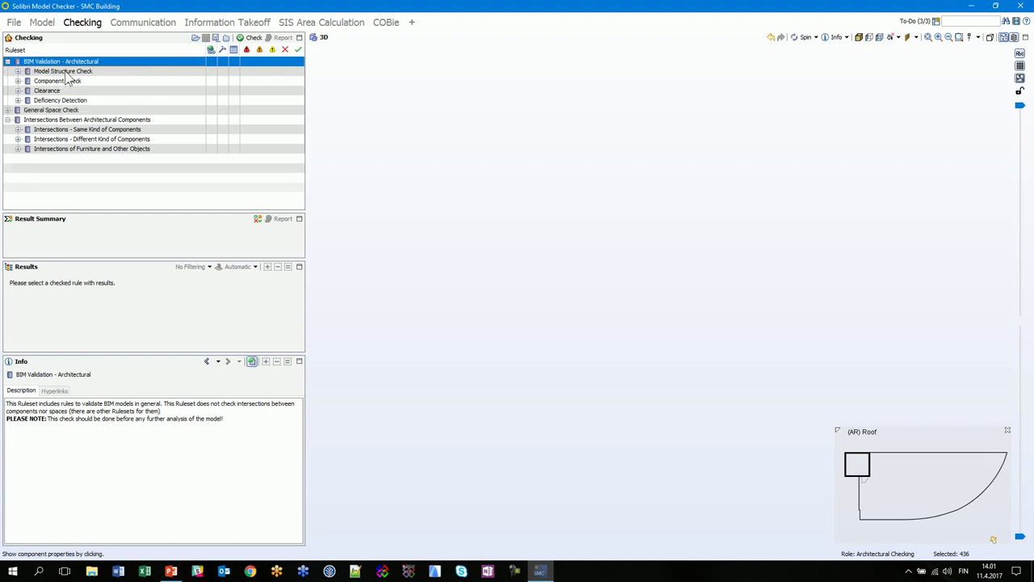
pyautogui.click(18, 71)
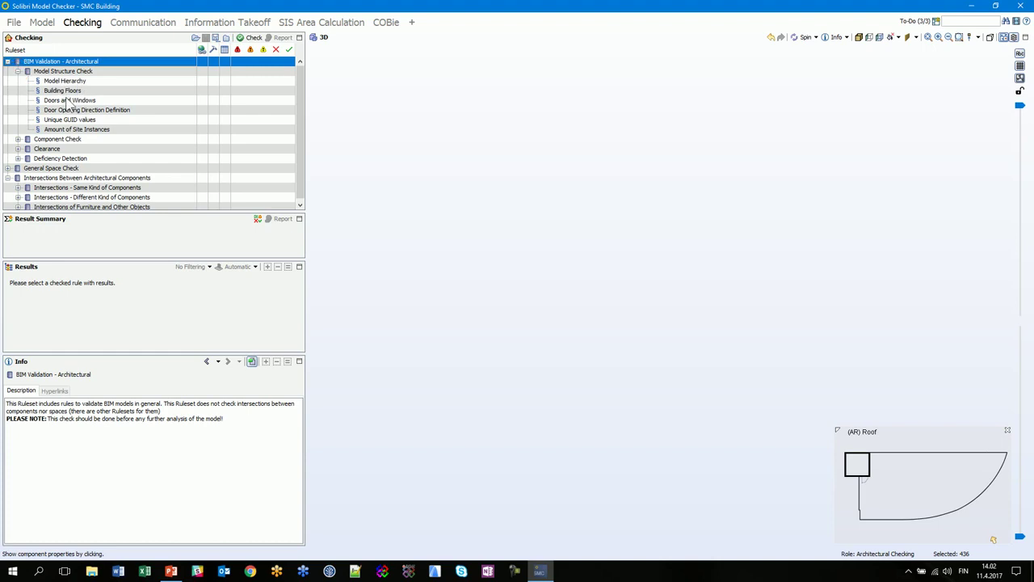
pyautogui.click(18, 139)
pyautogui.click(70, 72)
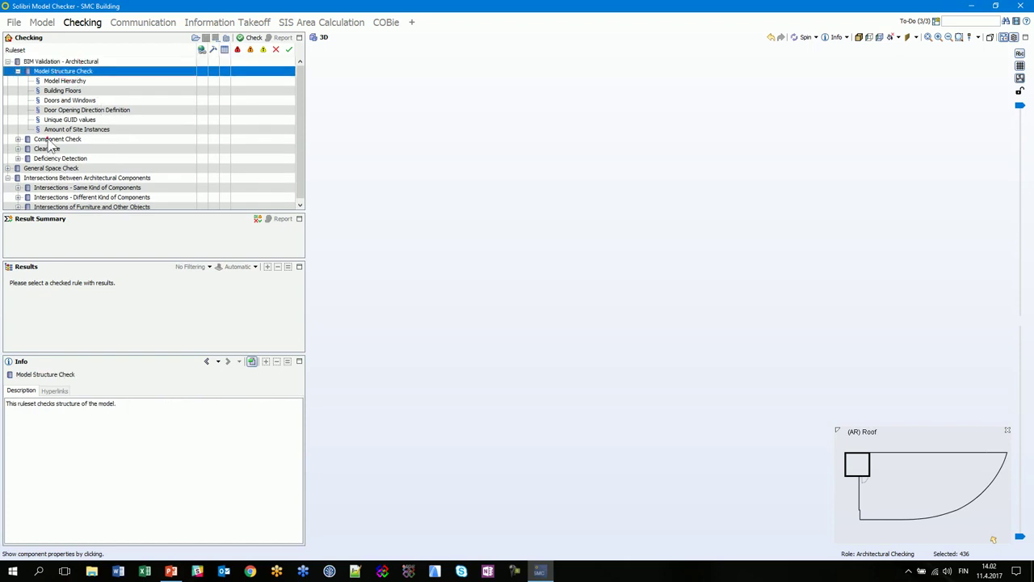
# Expand the Component Check and General Space Check rulesets and look through the rules they contain.
pyautogui.click(49, 141)
pyautogui.click(17, 139)
pyautogui.scroll(-1, 108, 178)
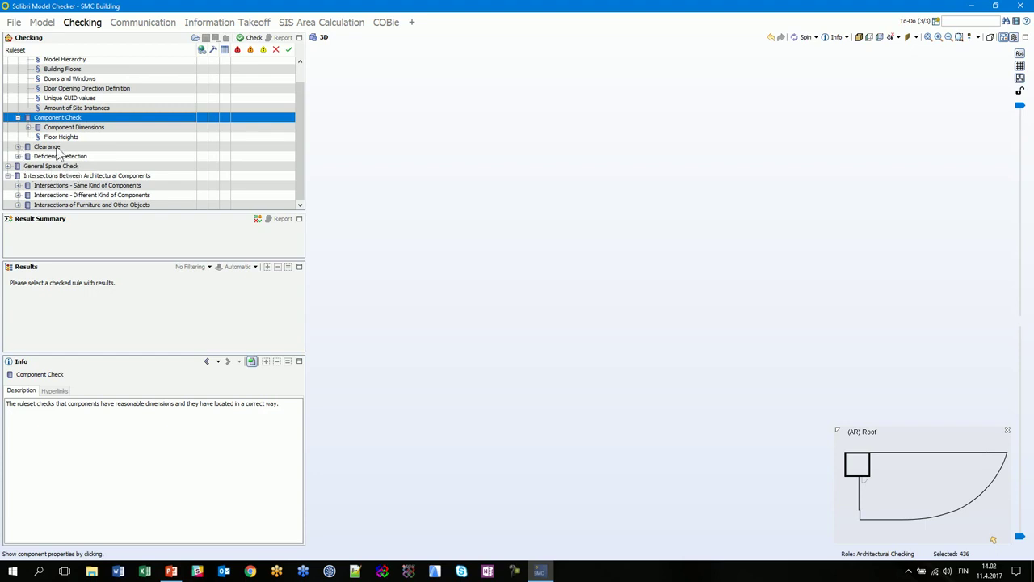
pyautogui.scroll(1, 37, 176)
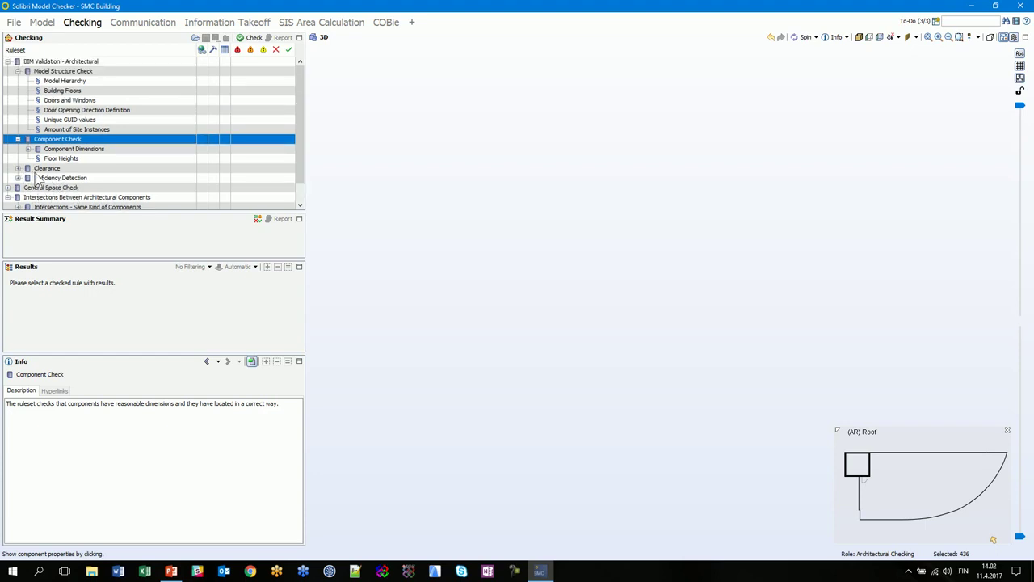
pyautogui.click(7, 187)
pyautogui.scroll(-1, 105, 162)
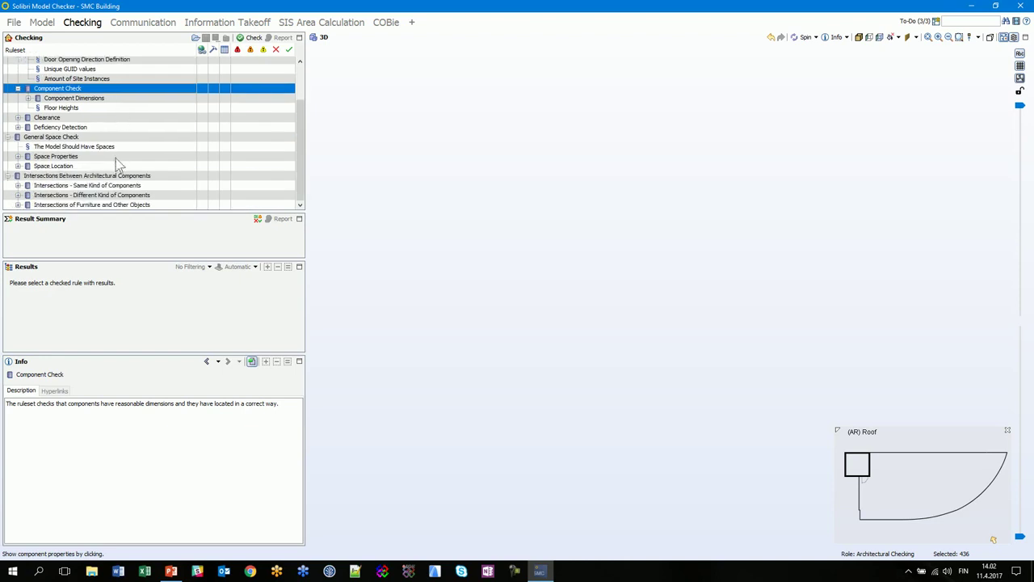
# Read the descriptions of the Intersections Between Architectural Components ruleset and the Floor Heights rule.
pyautogui.click(50, 176)
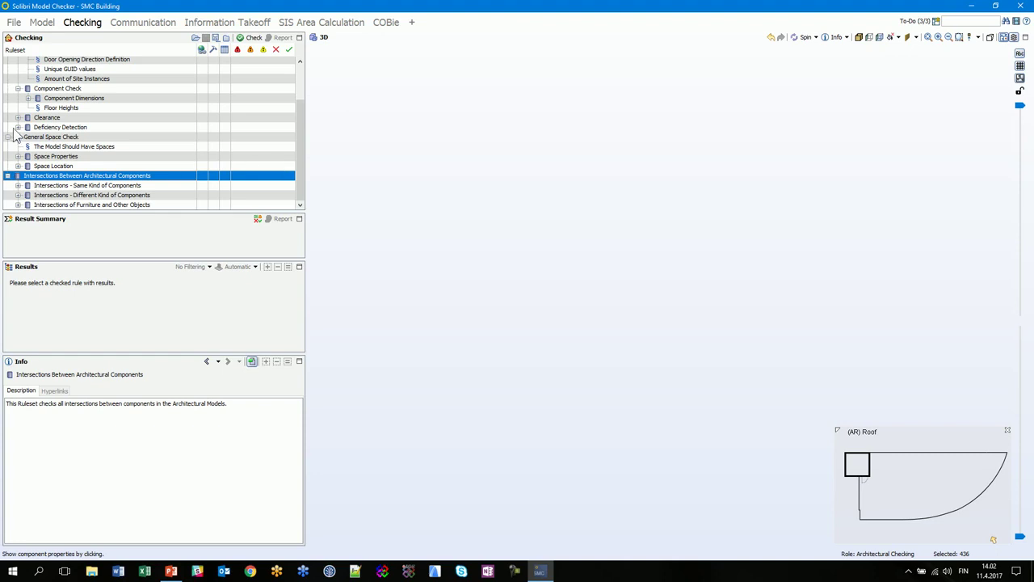
pyautogui.click(65, 108)
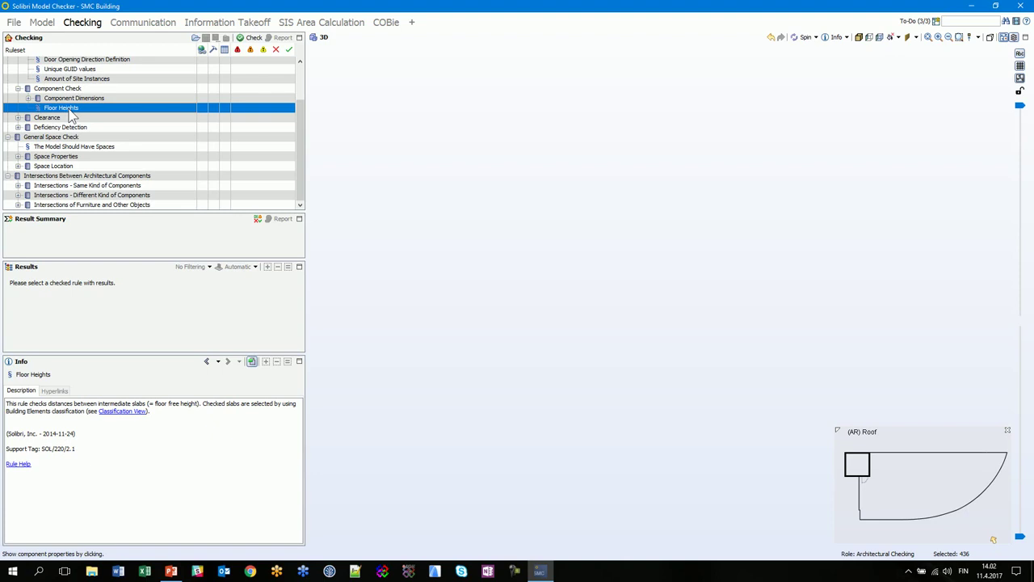
pyautogui.scroll(2, 71, 116)
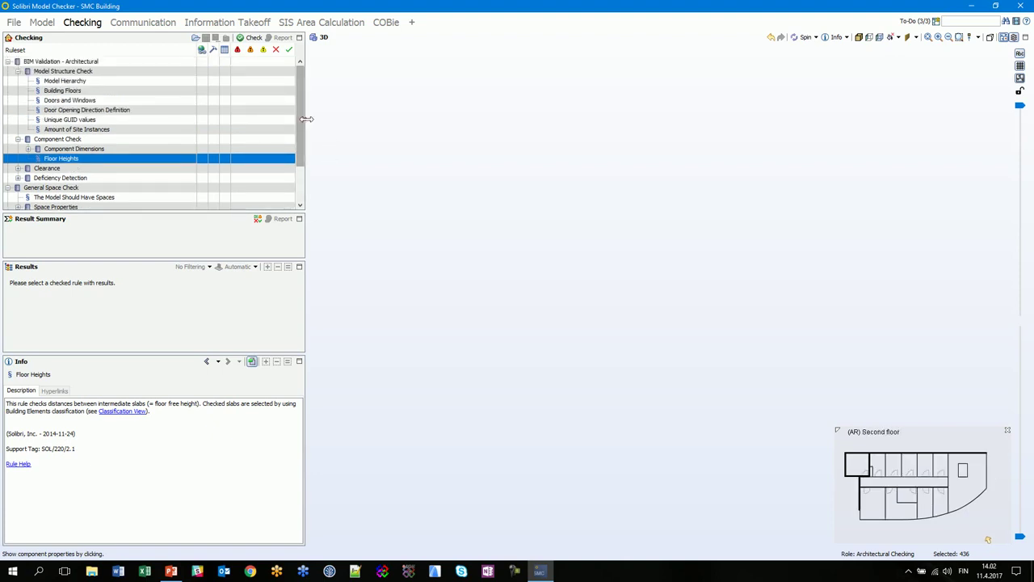
# Widen the Checking view and collapse the Model Structure Check and Component Check rulesets.
pyautogui.moveTo(306, 119); pyautogui.dragTo(337, 119)
pyautogui.click(18, 71)
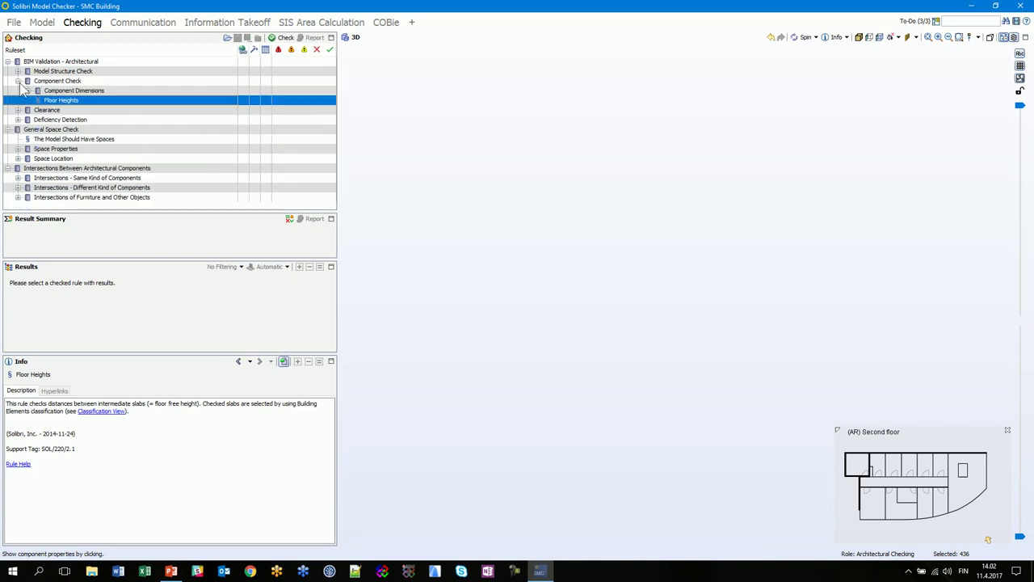
pyautogui.click(17, 81)
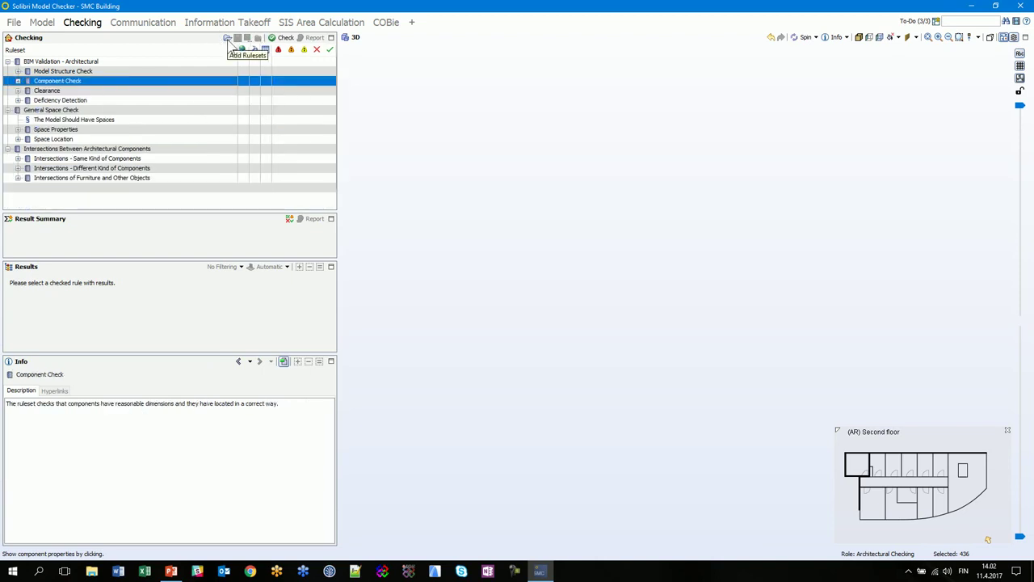
# Check the model against all the loaded rulesets and widen the Checking view further to show the result columns.
pyautogui.click(285, 38)
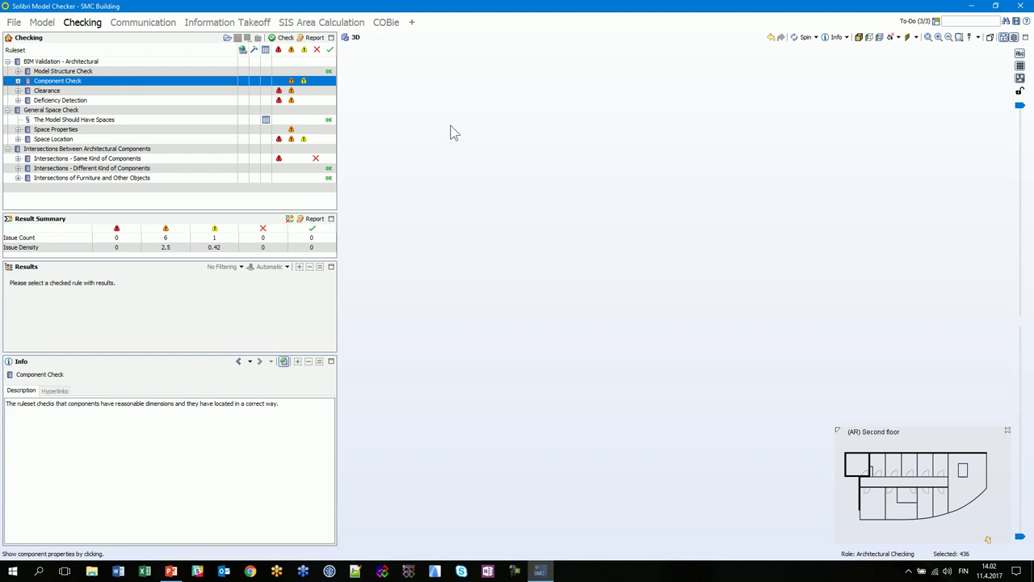
pyautogui.click(330, 49)
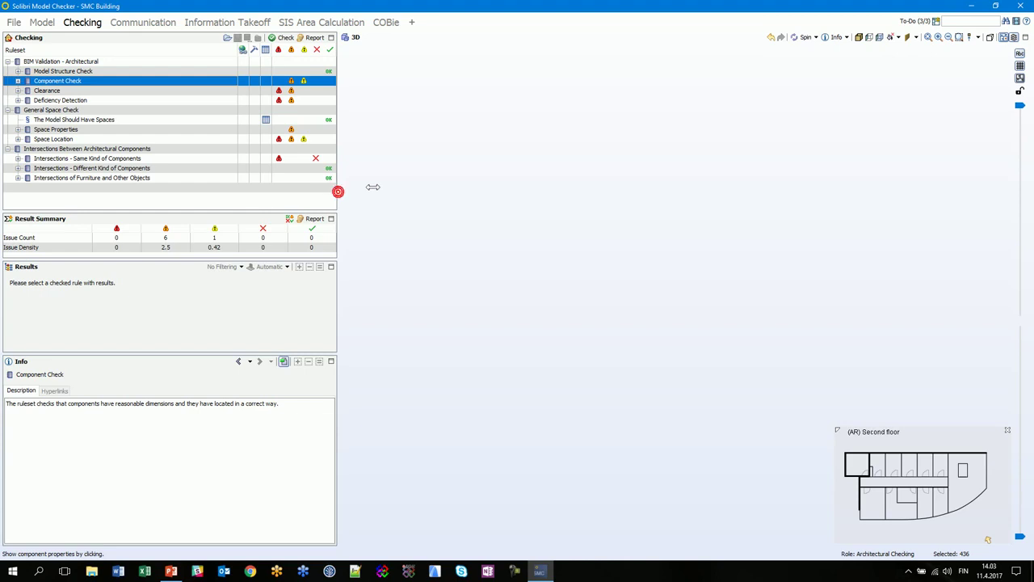
pyautogui.moveTo(340, 191); pyautogui.dragTo(372, 194)
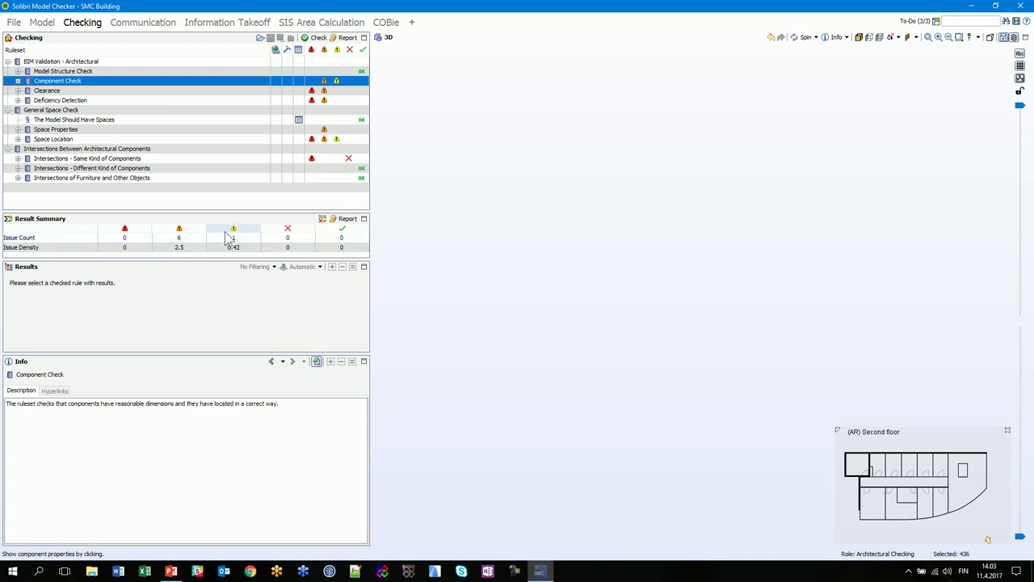
# Expand Component Check down to 'Wall Dimensions Should Be Sensible', show the Wall Height rule's results and make the Result Summary taller.
pyautogui.click(18, 80)
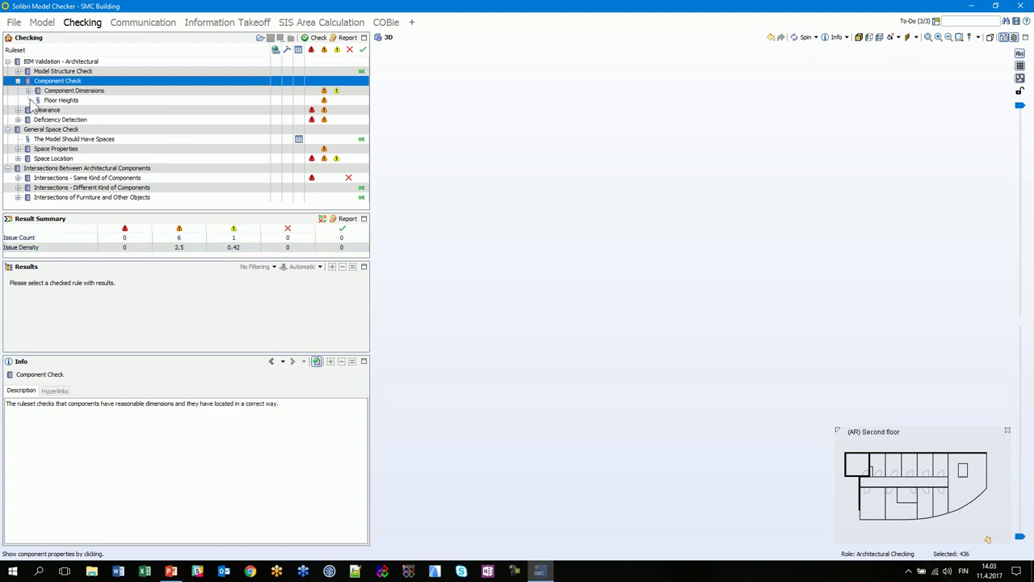
pyautogui.click(28, 91)
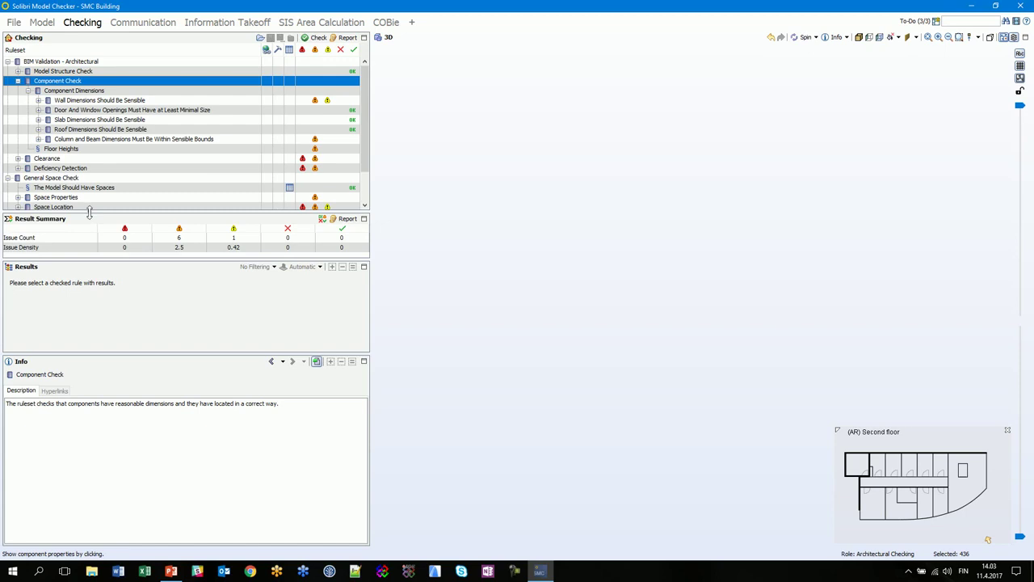
pyautogui.moveTo(89, 210); pyautogui.dragTo(96, 223)
pyautogui.click(38, 100)
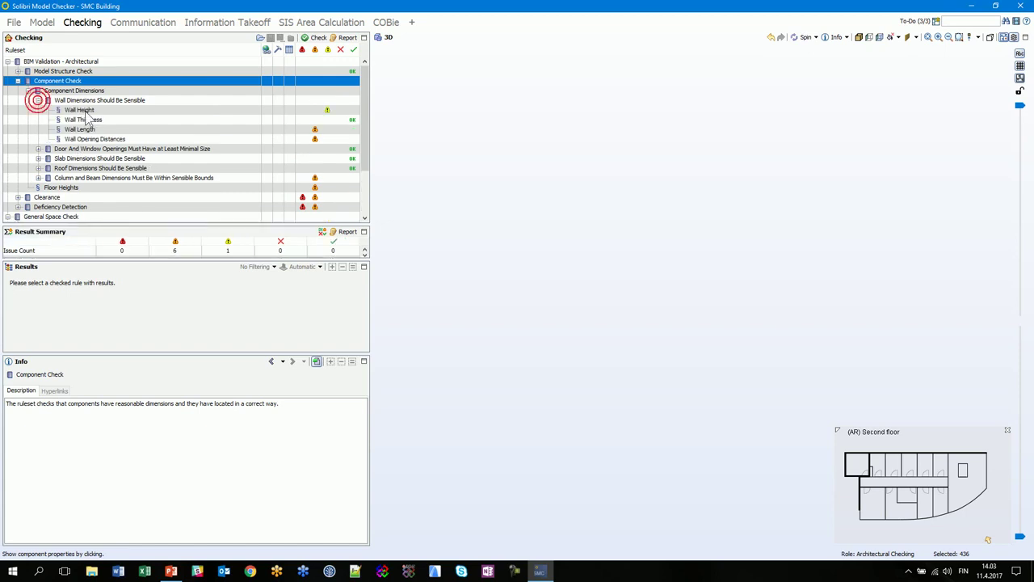
pyautogui.click(81, 110)
pyautogui.moveTo(209, 259); pyautogui.dragTo(215, 294)
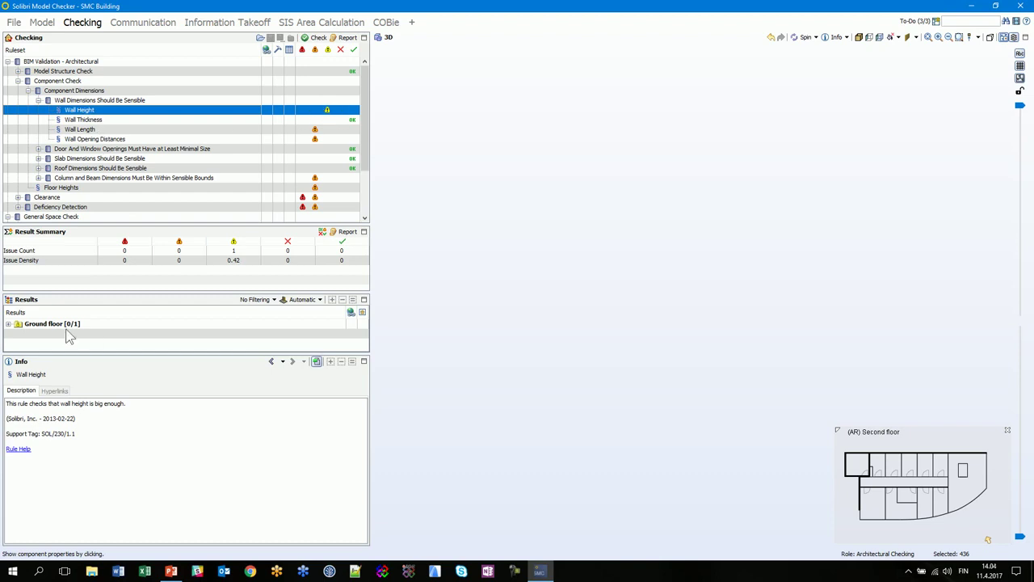
# Make the Results view taller, expand Ground floor and IW-5 30, and show the wrong wall height issue in 3D.
pyautogui.click(8, 323)
pyautogui.moveTo(57, 353); pyautogui.dragTo(57, 375)
pyautogui.click(18, 333)
pyautogui.click(38, 344)
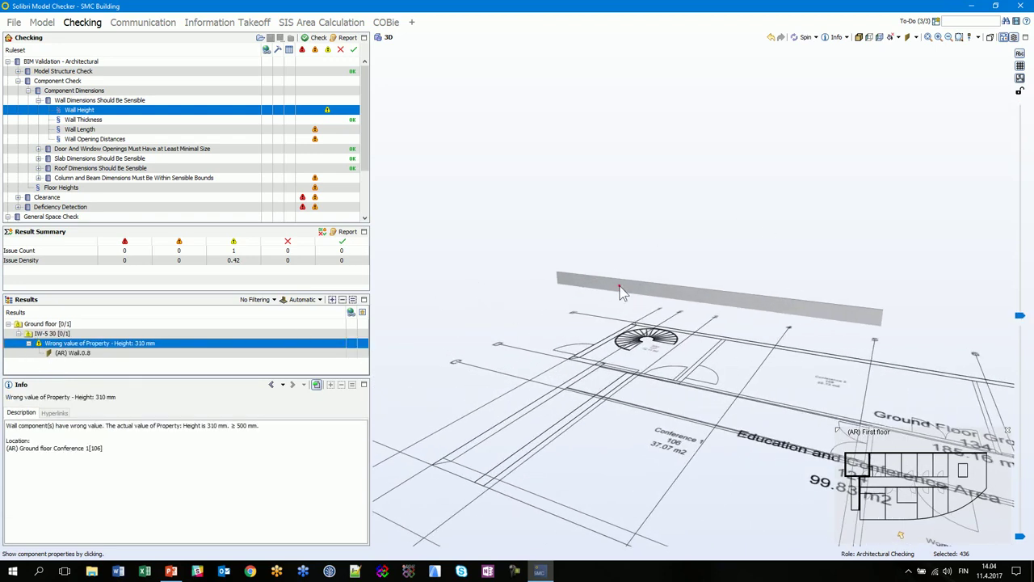
# Show the flagged wall's identification properties and mark its height issue as rejected.
pyautogui.click(621, 291)
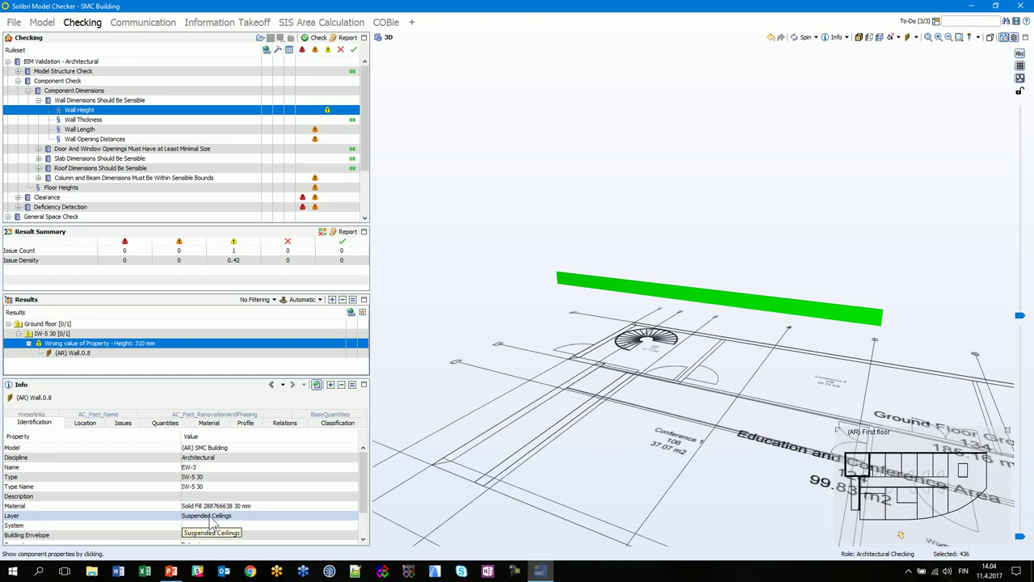
pyautogui.rightClick(78, 344)
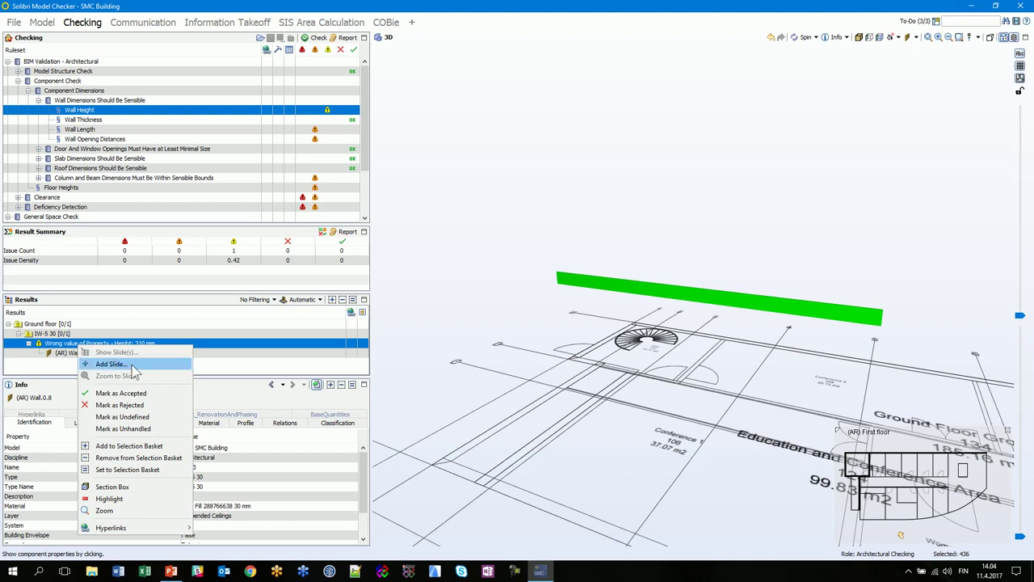
pyautogui.click(120, 404)
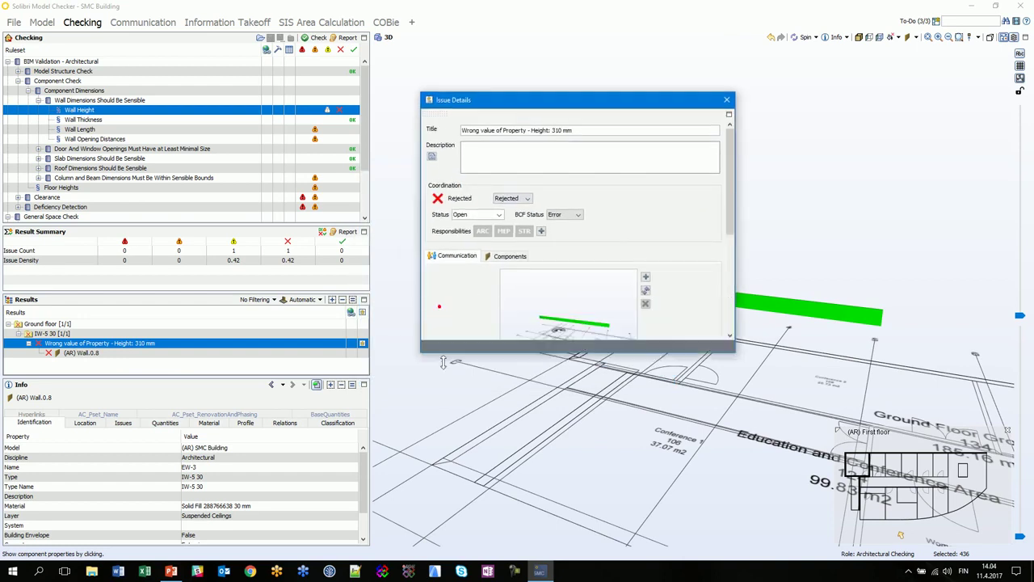
# Change the wall height issue's decision to Accepted and set its status to Assigned.
pyautogui.moveTo(578, 102); pyautogui.dragTo(560, 87)
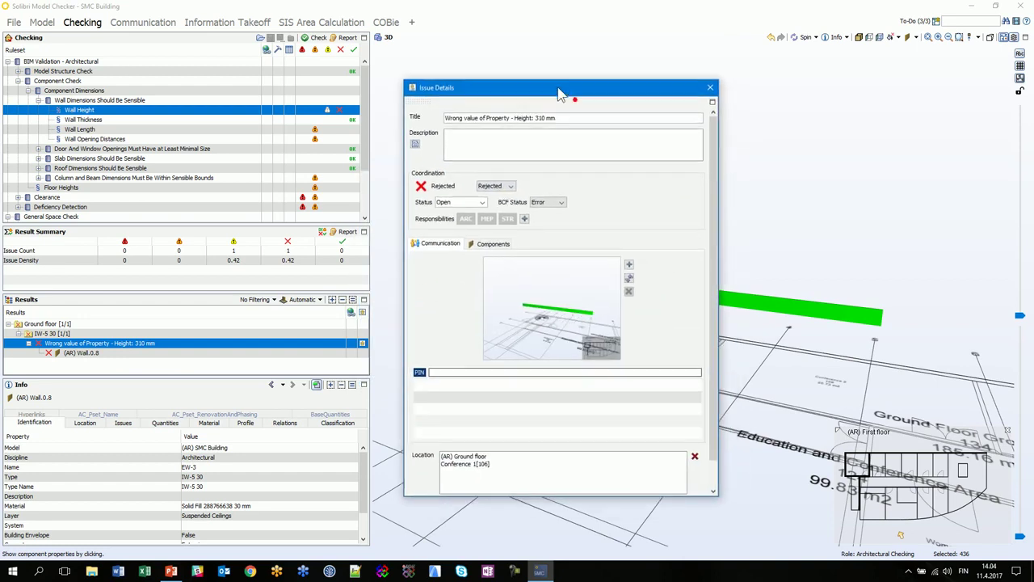
pyautogui.click(509, 184)
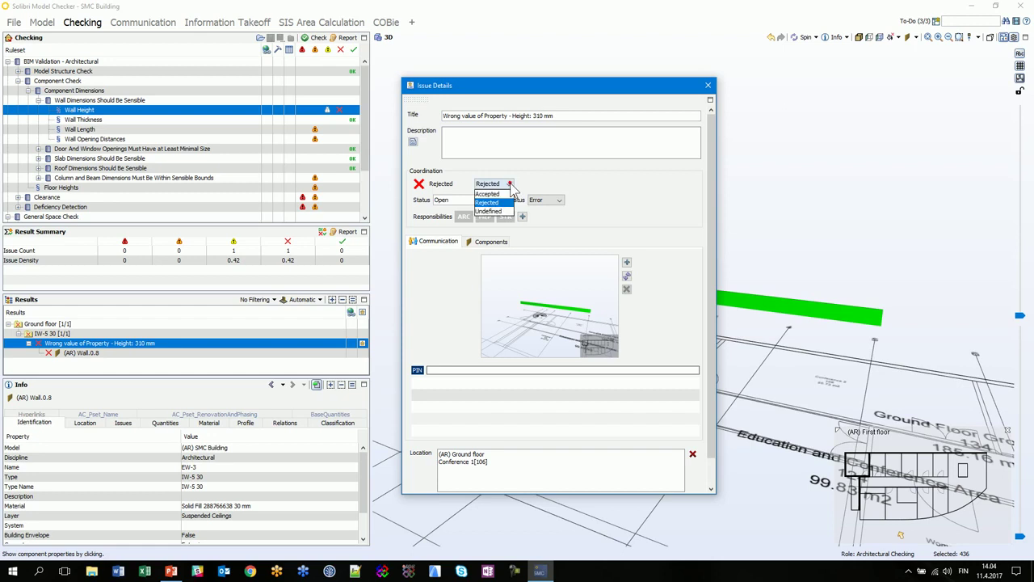
pyautogui.click(505, 192)
pyautogui.click(480, 200)
pyautogui.click(476, 217)
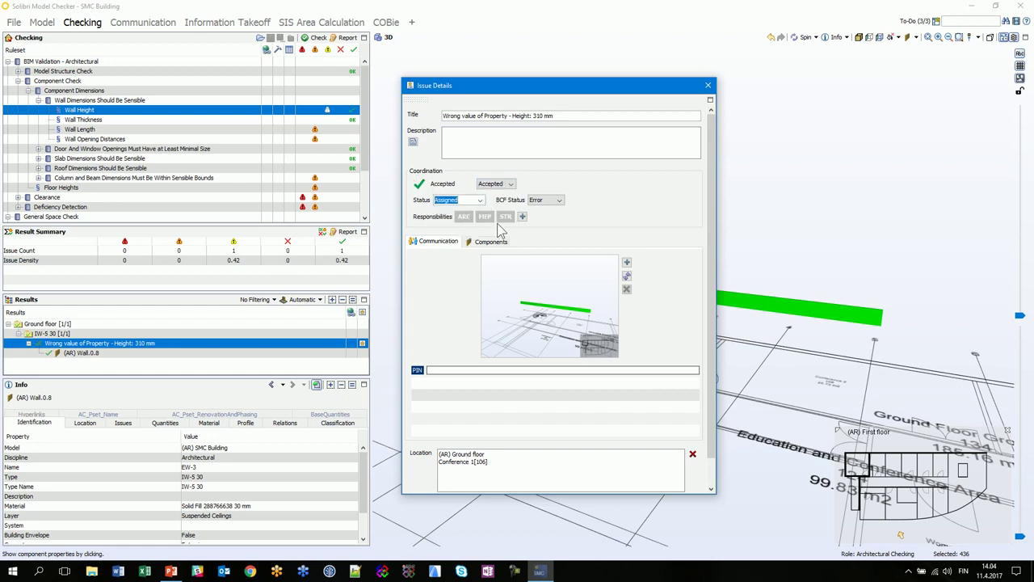
# Make ARC responsible for the wall height issue and add a colleague by first name as a further responsible party.
pyautogui.click(465, 218)
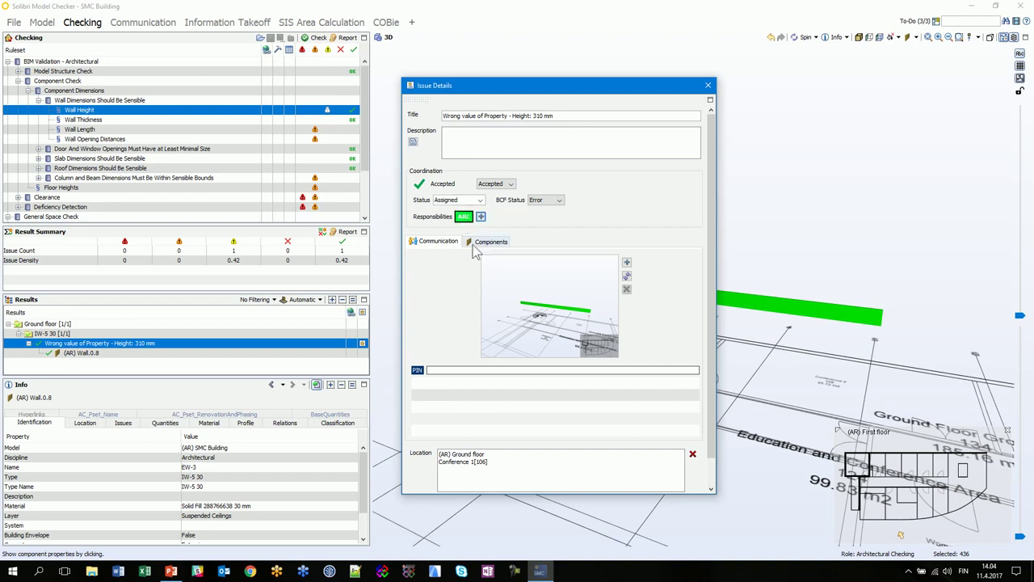
pyautogui.click(480, 216)
pyautogui.write('L')
pyautogui.click(575, 314)
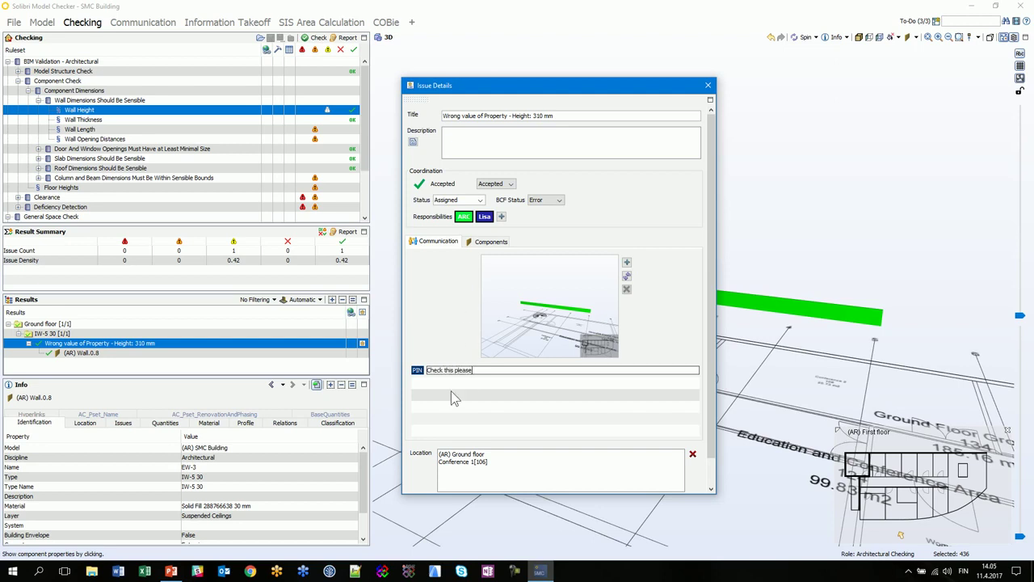
# Add the comment "Check this please" to the wall height issue and fill its description automatically.
pyautogui.press('Return')
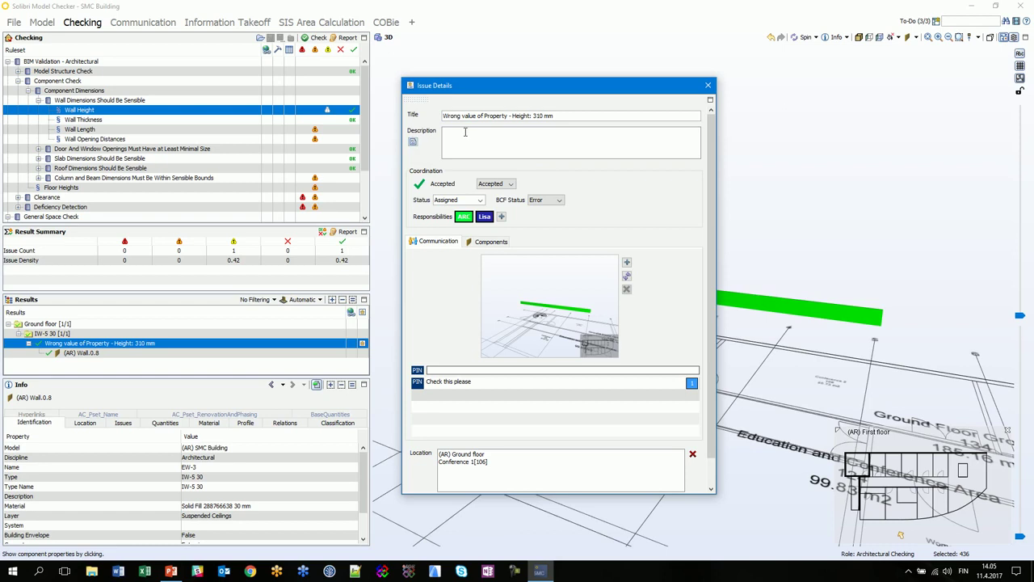
pyautogui.click(413, 142)
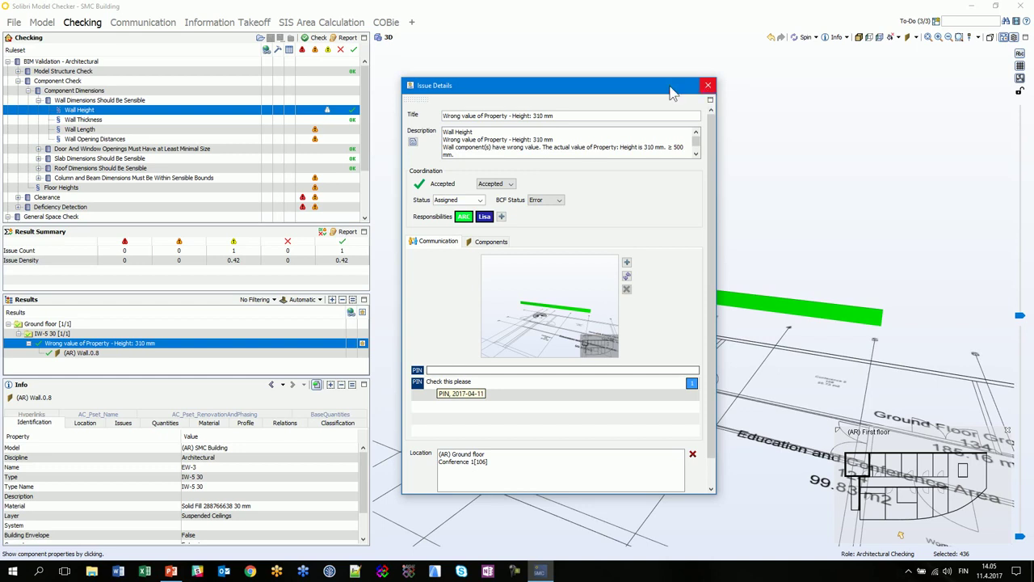
# Dock the Issue Details window beside the Checking view and narrow it to enlarge the 3D view.
pyautogui.moveTo(672, 88); pyautogui.dragTo(651, 89)
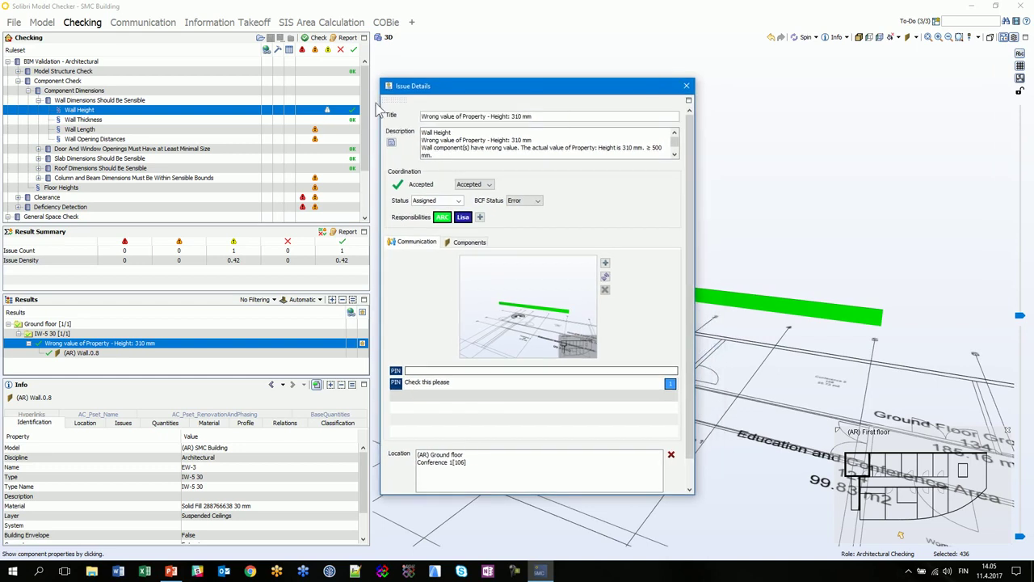
pyautogui.doubleClick(649, 87)
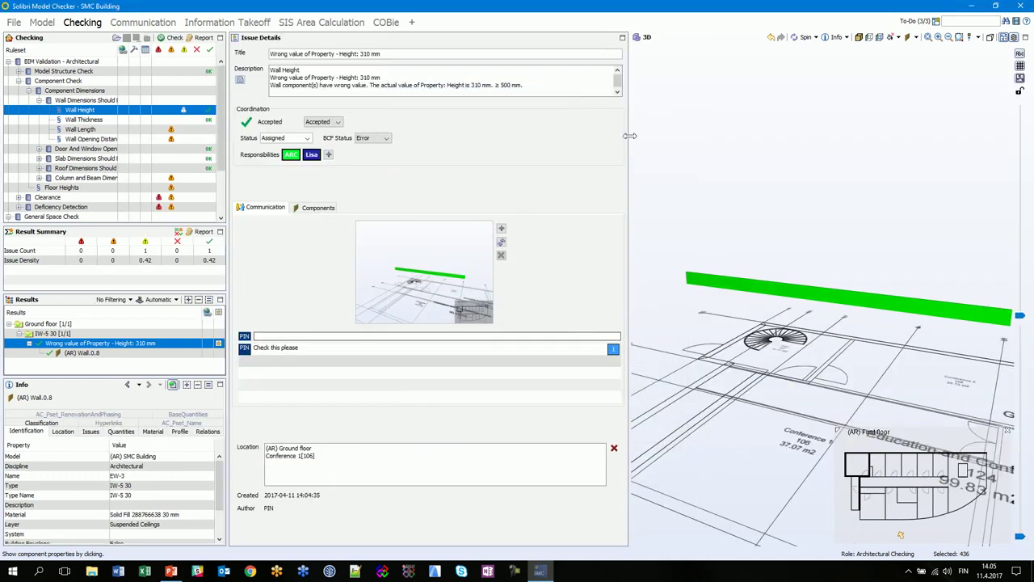
pyautogui.moveTo(630, 136); pyautogui.dragTo(446, 144)
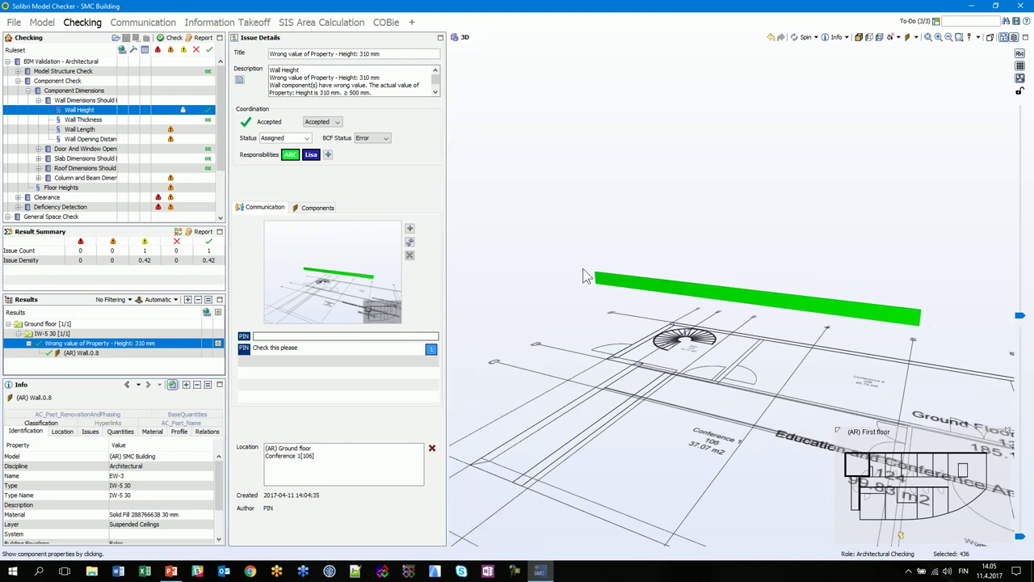
# Open the Wall Length rule's results, expand the Wall category and show its wrong length issue in 3D.
pyautogui.click(86, 131)
pyautogui.click(8, 323)
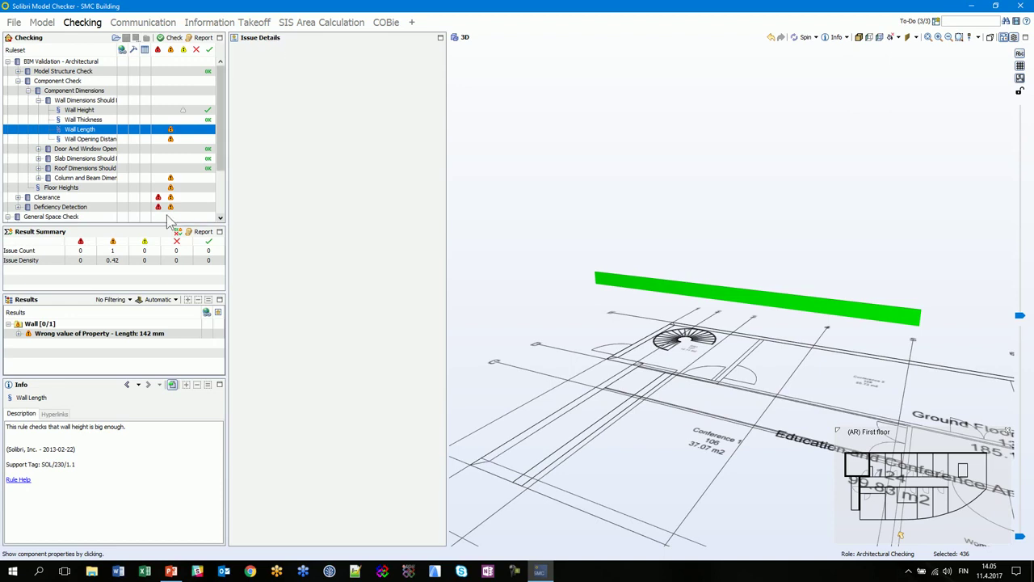
pyautogui.click(18, 333)
pyautogui.click(42, 336)
pyautogui.doubleClick(46, 336)
# Add a slide for the wall length issue, set its status to Assigned and make ARC and the previously added colleague responsible.
pyautogui.rightClick(49, 339)
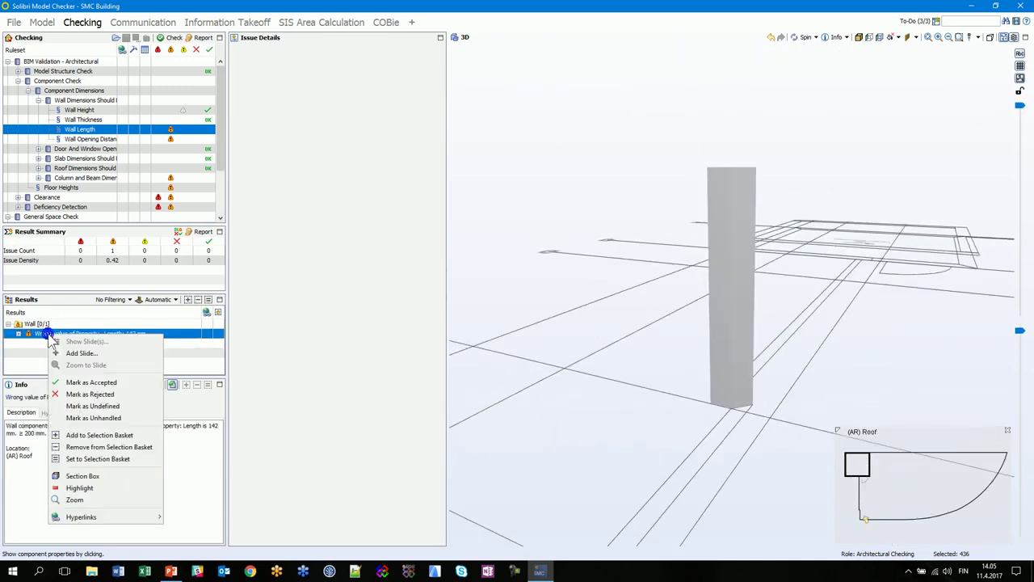
pyautogui.click(77, 352)
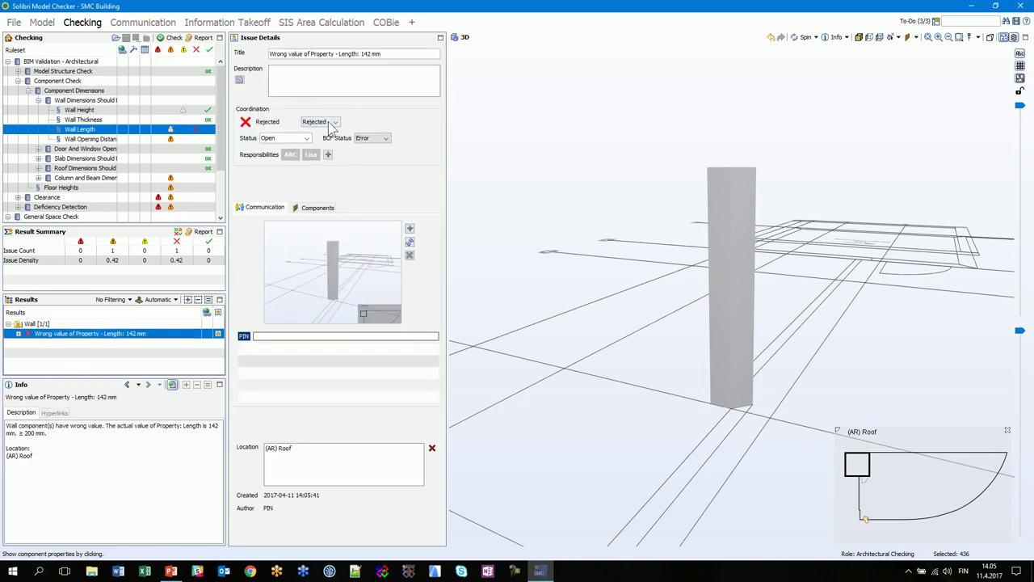
pyautogui.click(308, 138)
pyautogui.click(279, 156)
pyautogui.click(289, 154)
pyautogui.click(311, 155)
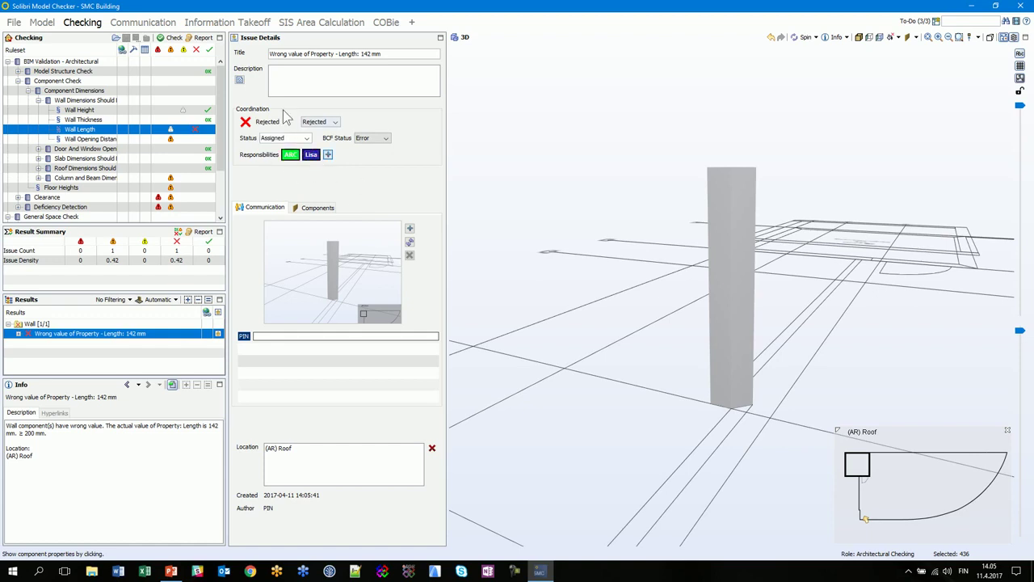
# Fill the wall length issue's description automatically and enter "xfhgfg" as its comment.
pyautogui.click(238, 79)
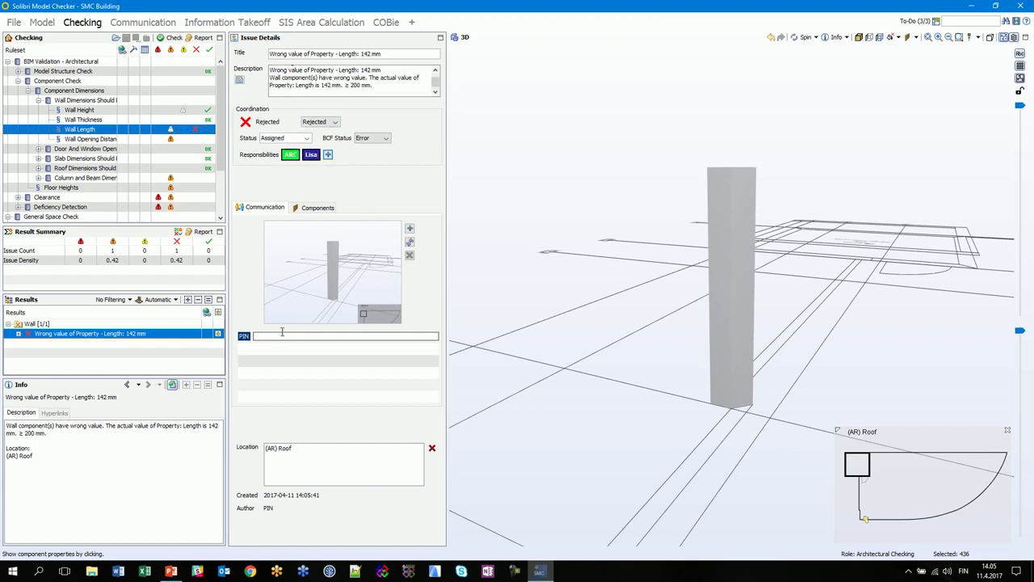
pyautogui.click(273, 336)
pyautogui.write('xfhgfg')
# Expand the column and beam dimensions ruleset, open the Column Length results and show the wrong column length issue in 3D.
pyautogui.doubleClick(74, 177)
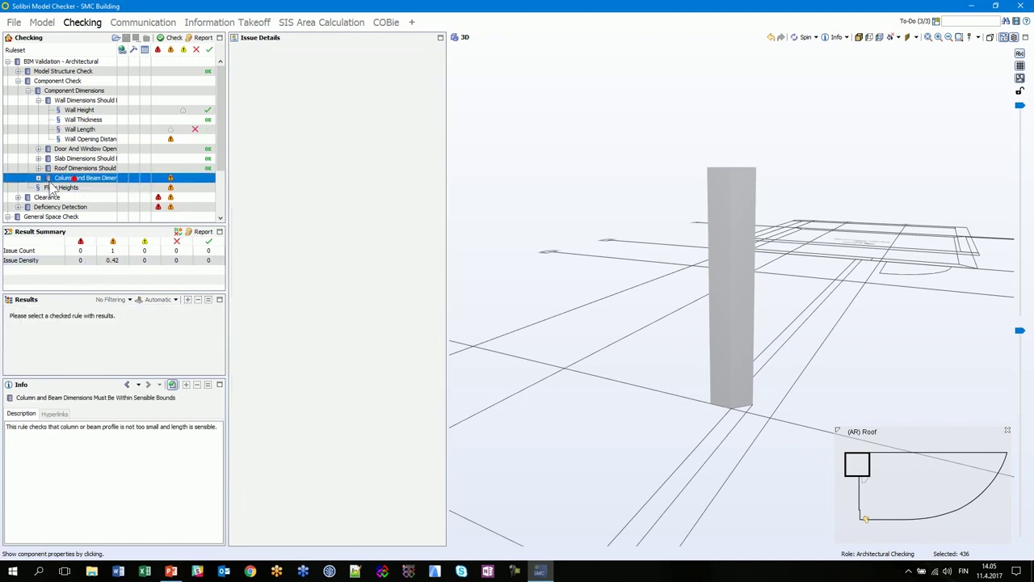
pyautogui.click(82, 207)
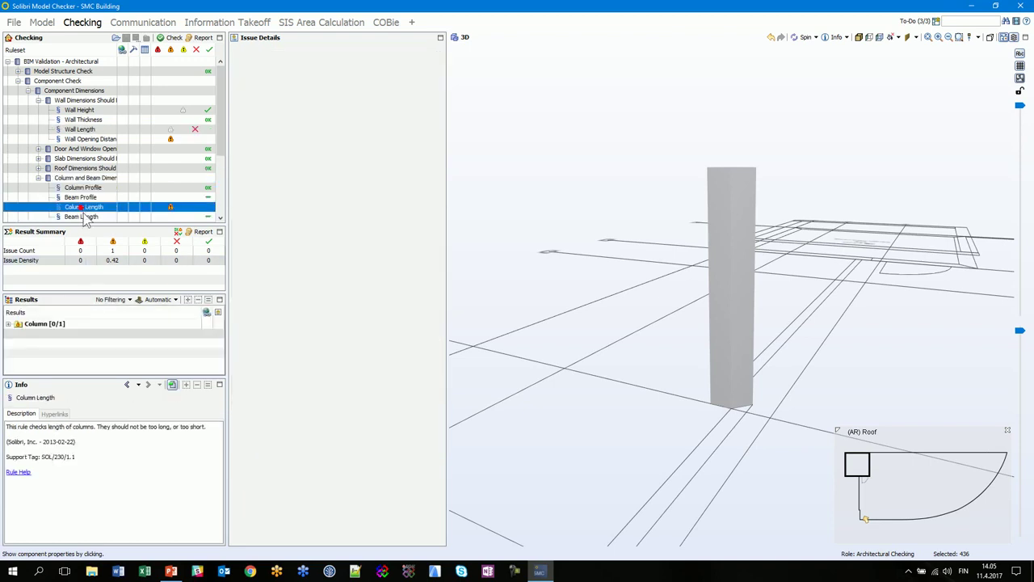
pyautogui.click(46, 323)
pyautogui.click(8, 323)
pyautogui.doubleClick(58, 334)
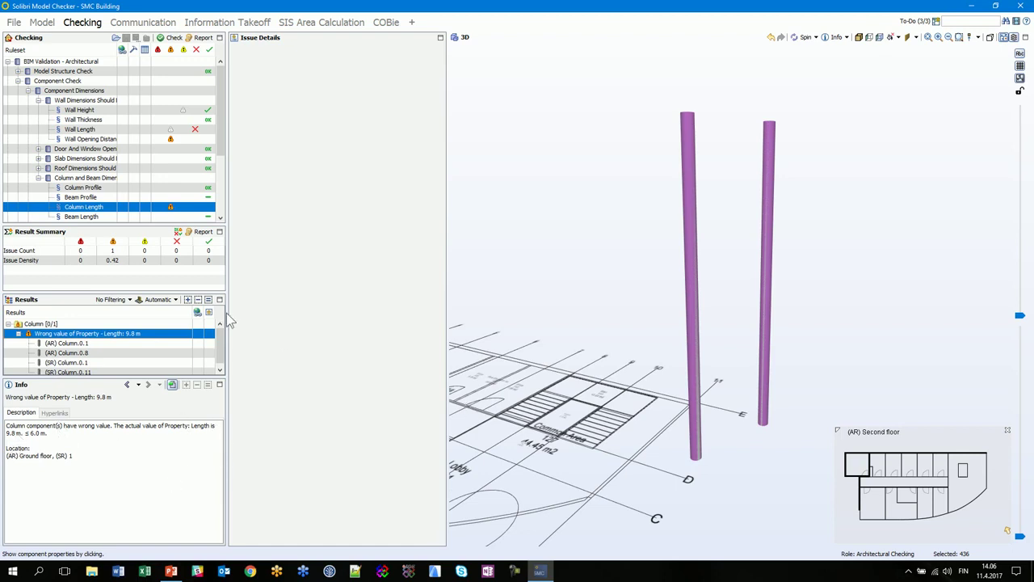
# Add a slide for the wrong column length issue and set its status to Assigned.
pyautogui.rightClick(84, 340)
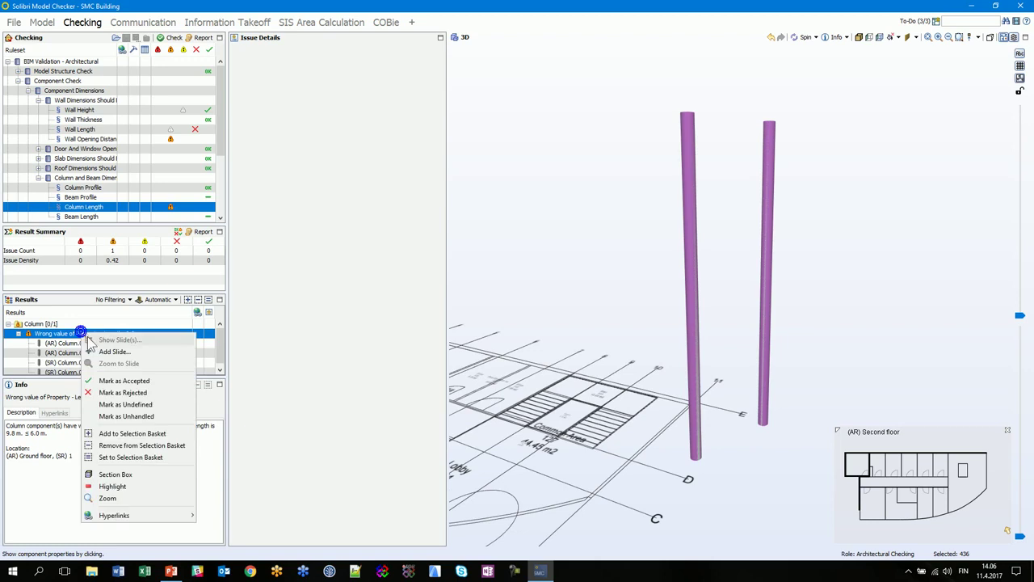
pyautogui.click(103, 352)
pyautogui.click(305, 138)
pyautogui.click(279, 147)
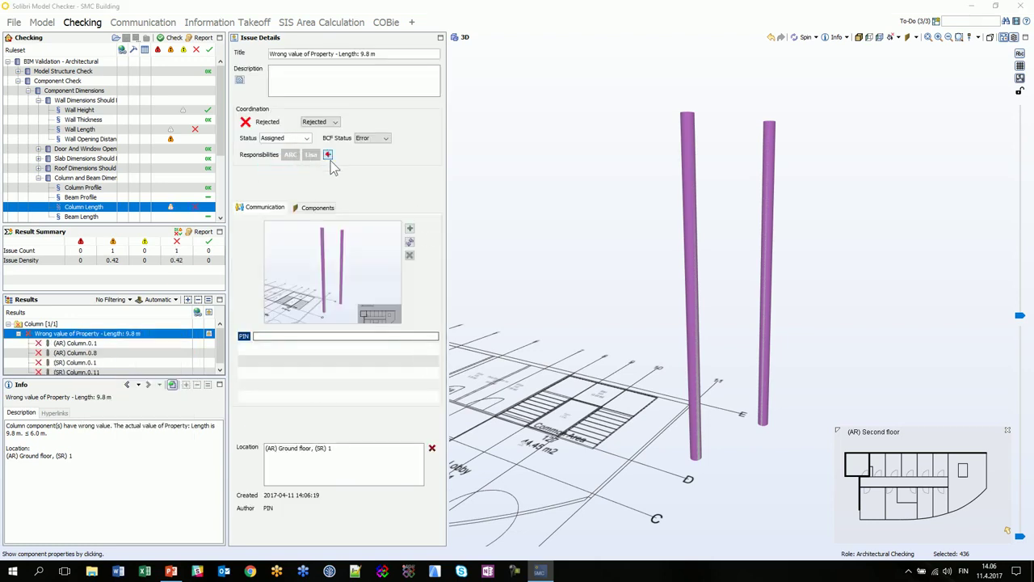
# Add another colleague by name as a new responsibility for the column length issue and make ARC responsible too.
pyautogui.click(328, 155)
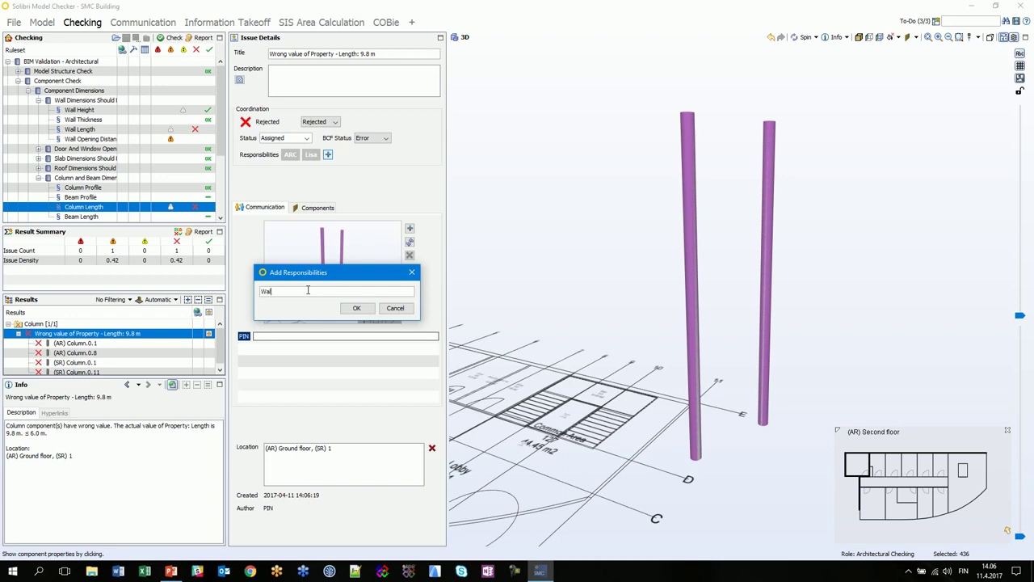
pyautogui.click(343, 310)
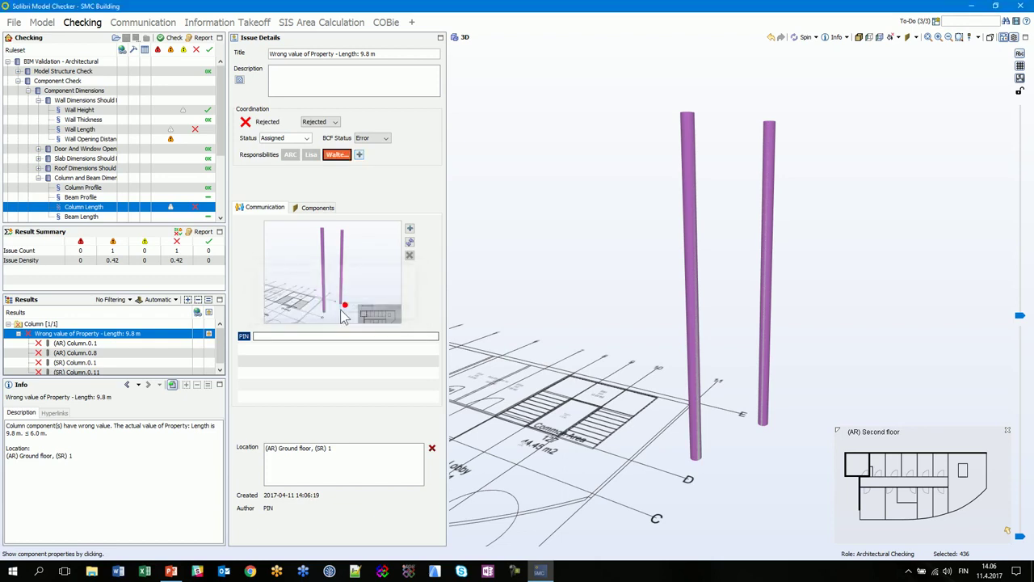
pyautogui.click(294, 157)
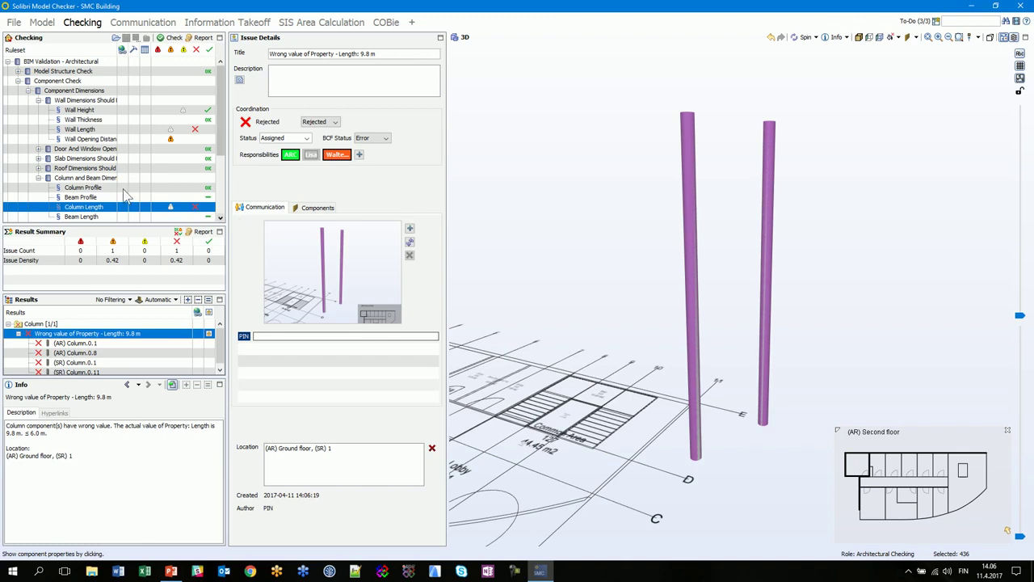
# Expand Clearance, open the Clearance in Front of Windows results and show the 'Column too close to Window component' category in 3D.
pyautogui.scroll(-2, 121, 190)
pyautogui.click(18, 177)
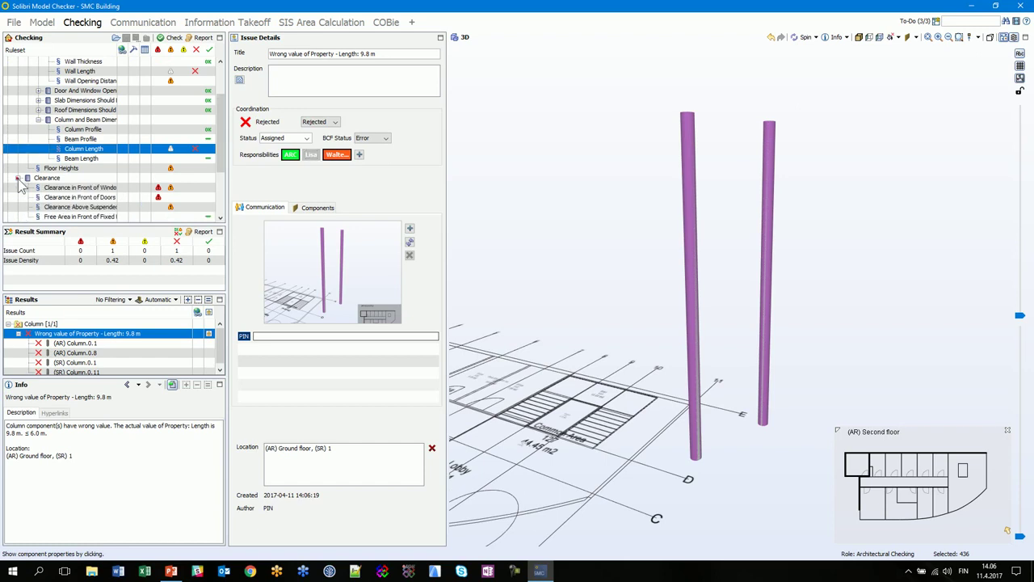
pyautogui.scroll(-2, 76, 206)
pyautogui.click(65, 130)
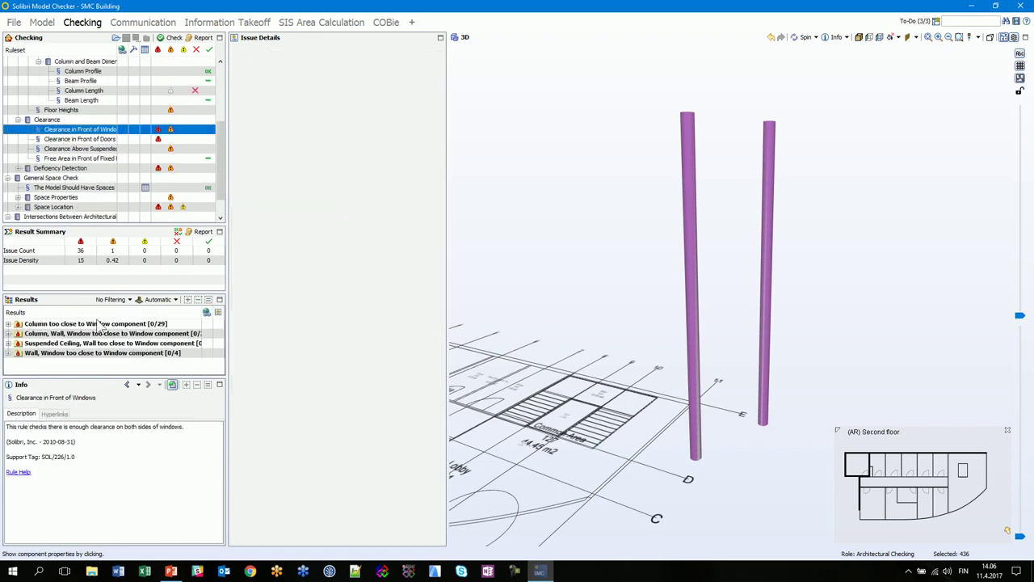
pyautogui.click(70, 323)
pyautogui.click(618, 366)
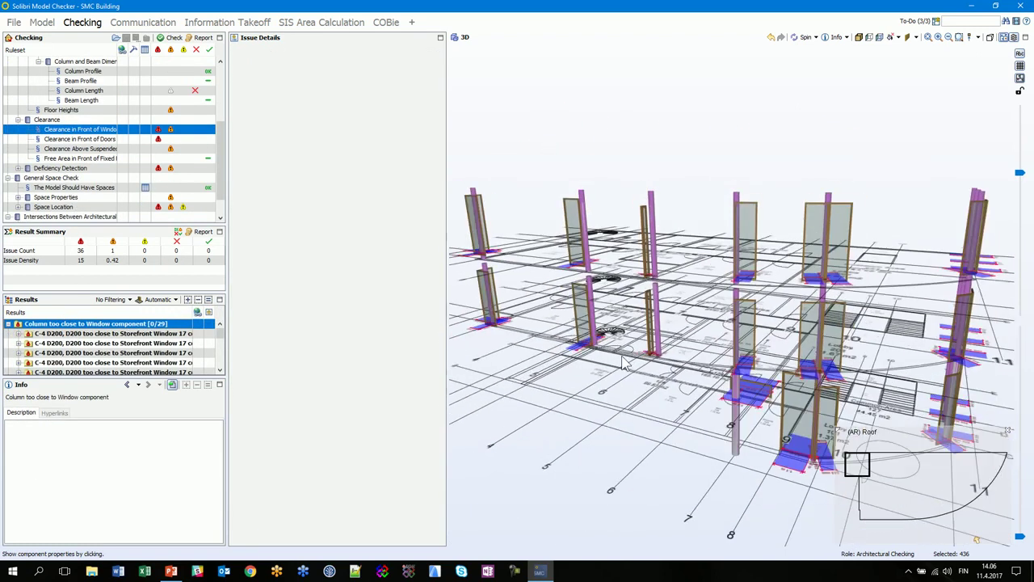
pyautogui.moveTo(552, 362)
pyautogui.mouseDown()
pyautogui.moveTo(667, 344)
pyautogui.moveTo(514, 305)
pyautogui.moveTo(496, 268)
pyautogui.moveTo(537, 284)
pyautogui.mouseUp()
pyautogui.scroll(5, 537, 285)
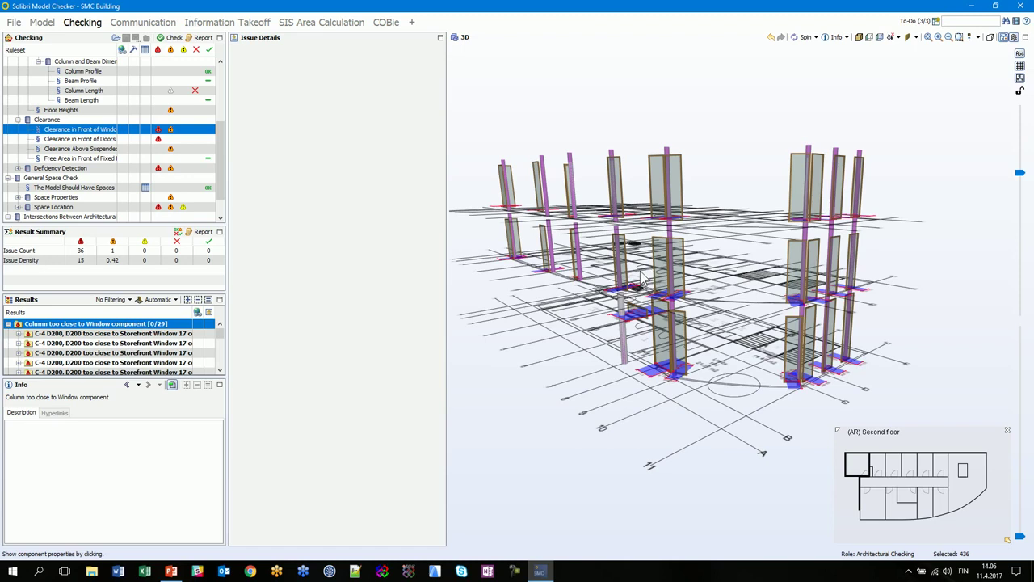
# Add a slide for the whole 'Column too close to Window component' category and fill its description automatically.
pyautogui.rightClick(115, 327)
pyautogui.click(134, 347)
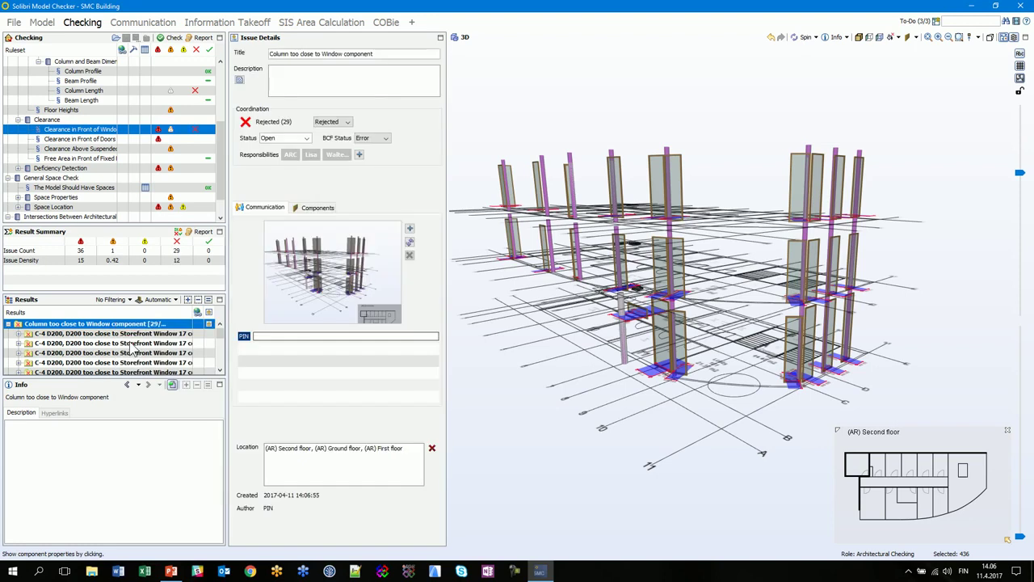
pyautogui.click(239, 81)
# Assign the column-to-window clearance issue to ARC with status Assigned and enter "nkti" as its comment.
pyautogui.click(306, 139)
pyautogui.click(293, 150)
pyautogui.click(290, 155)
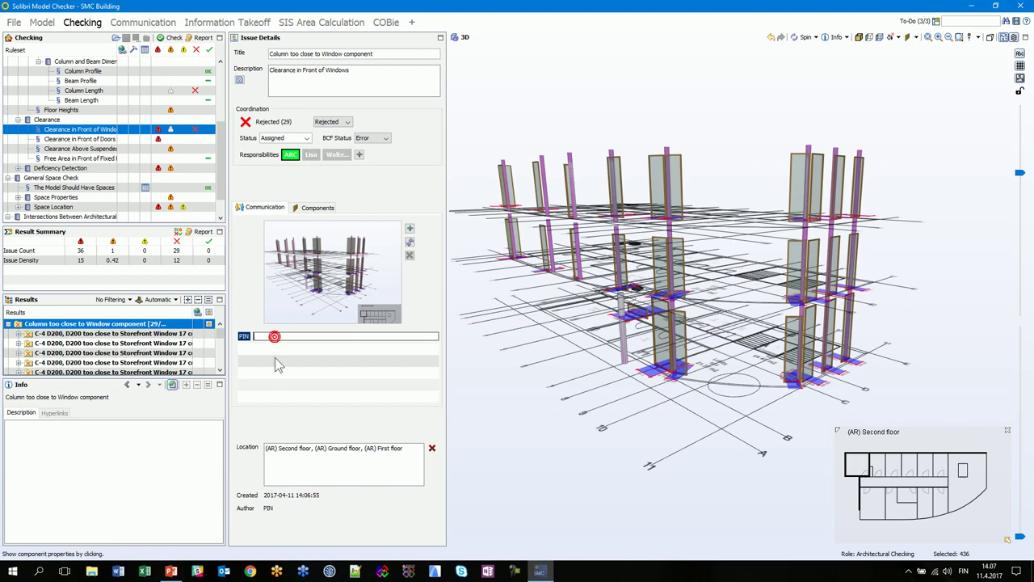
pyautogui.write('nkti')
# Open the Clearance in Front of Doors results and expand the wall-to-door category down to the Wall.1.9 and Door.1.9 issue in 3D.
pyautogui.click(80, 139)
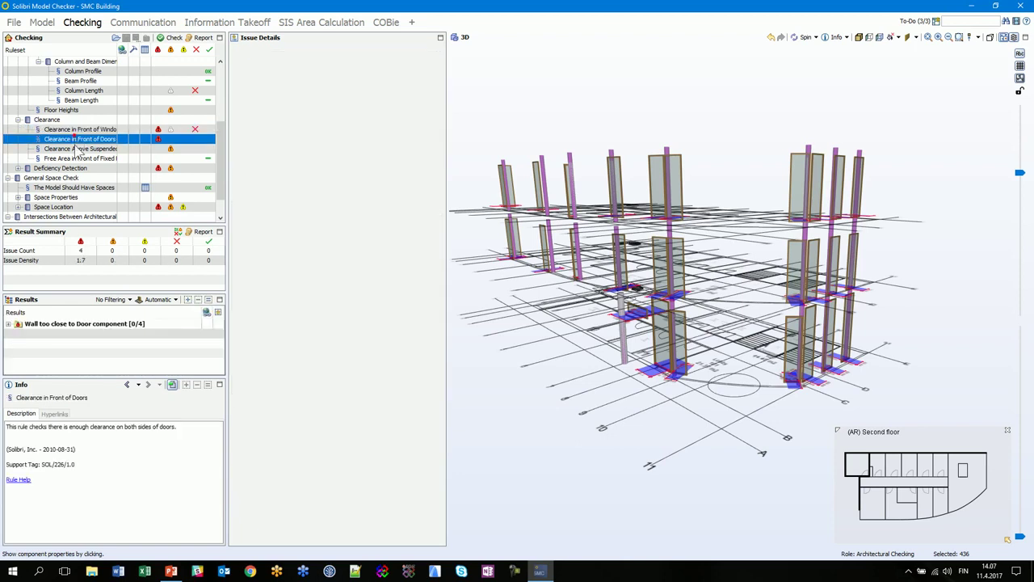
pyautogui.click(48, 325)
pyautogui.click(8, 323)
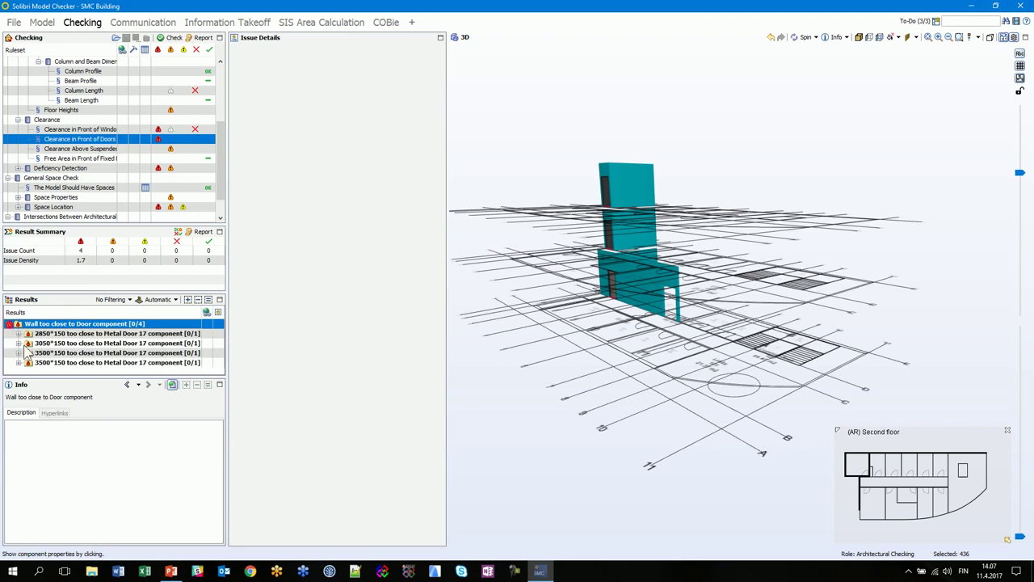
pyautogui.click(28, 334)
pyautogui.doubleClick(29, 336)
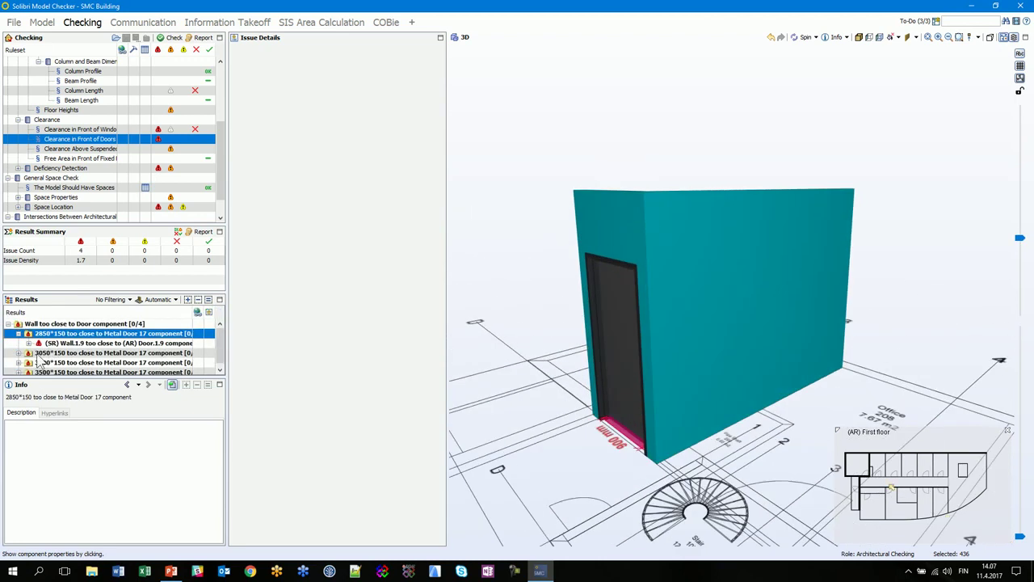
pyautogui.doubleClick(96, 343)
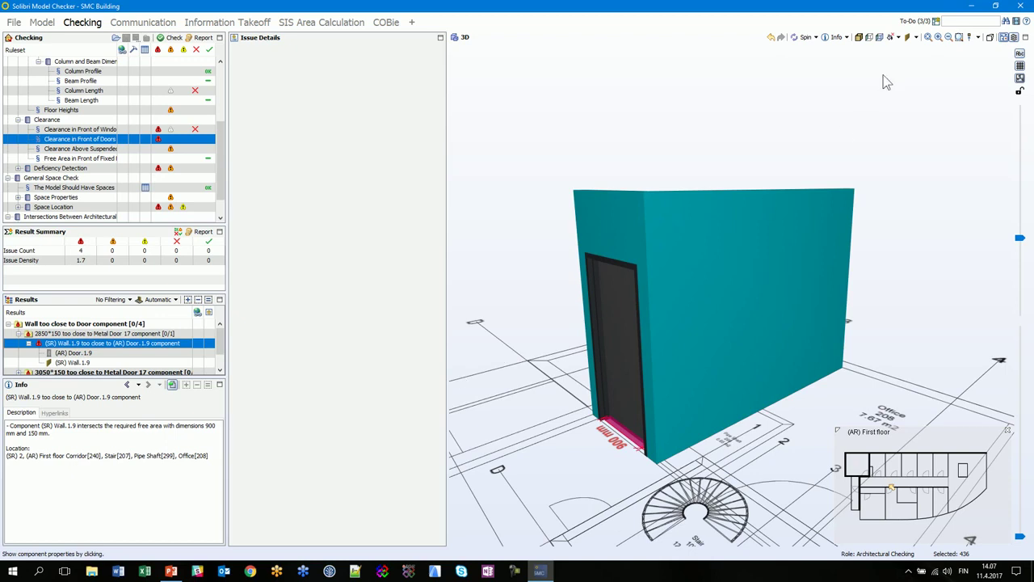
# Make the wall around the door transparent and mark the Wall.1.9 too close to Door.1.9 issue as rejected.
pyautogui.click(847, 37)
pyautogui.click(840, 116)
pyautogui.click(601, 233)
pyautogui.moveTo(634, 418)
pyautogui.mouseDown()
pyautogui.moveTo(494, 412)
pyautogui.moveTo(651, 410)
pyautogui.mouseUp()
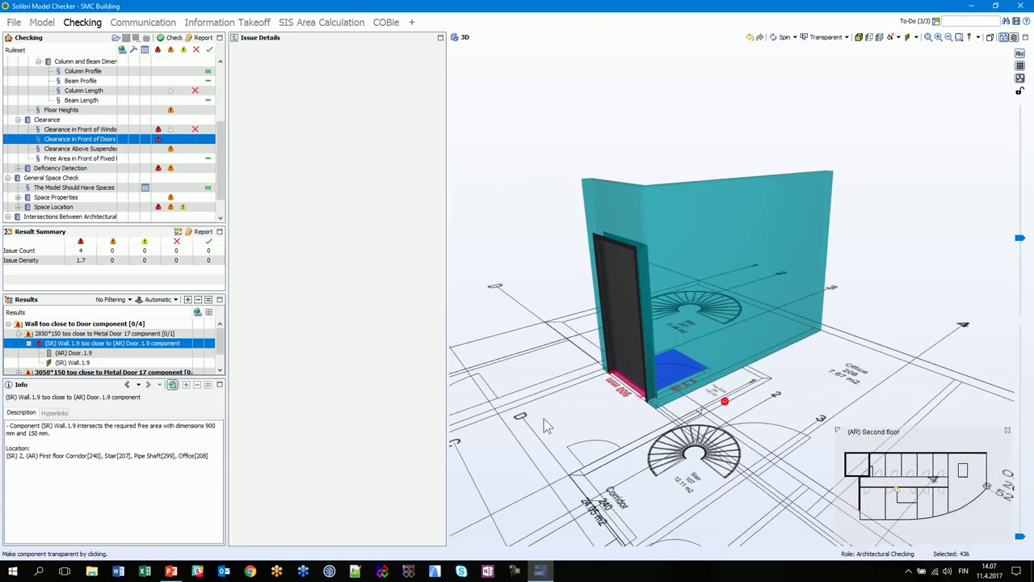
pyautogui.rightClick(153, 344)
pyautogui.click(190, 403)
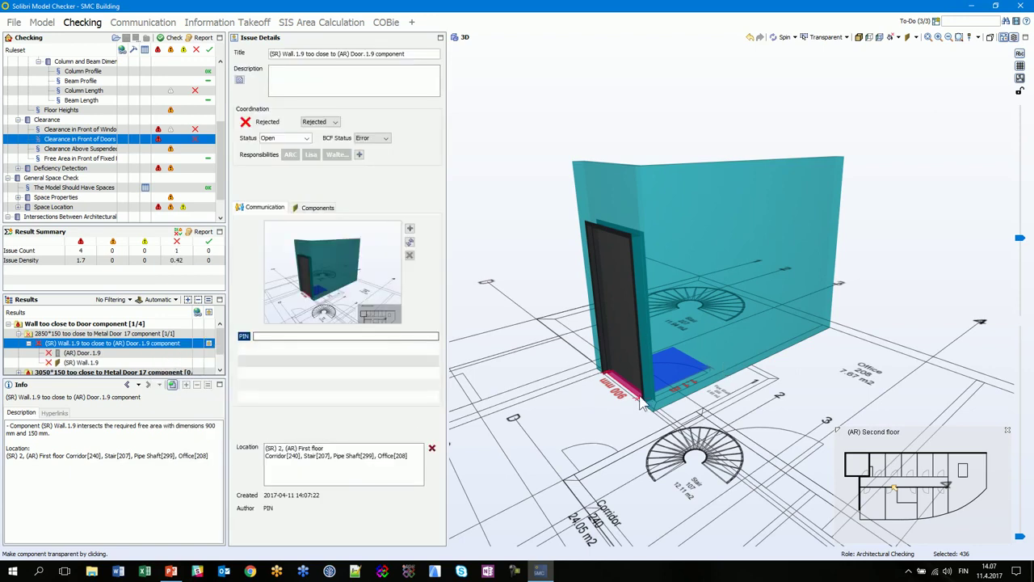
# Fill the rejected Wall.1.9 issue's description automatically, and expand the Space Properties rules under General Space Check.
pyautogui.click(239, 79)
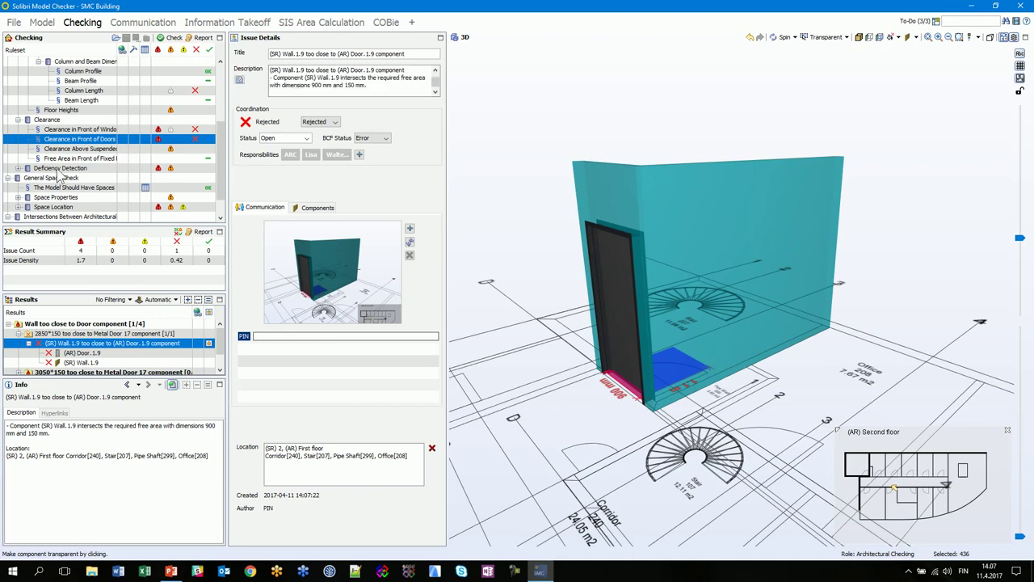
pyautogui.scroll(-1, 58, 173)
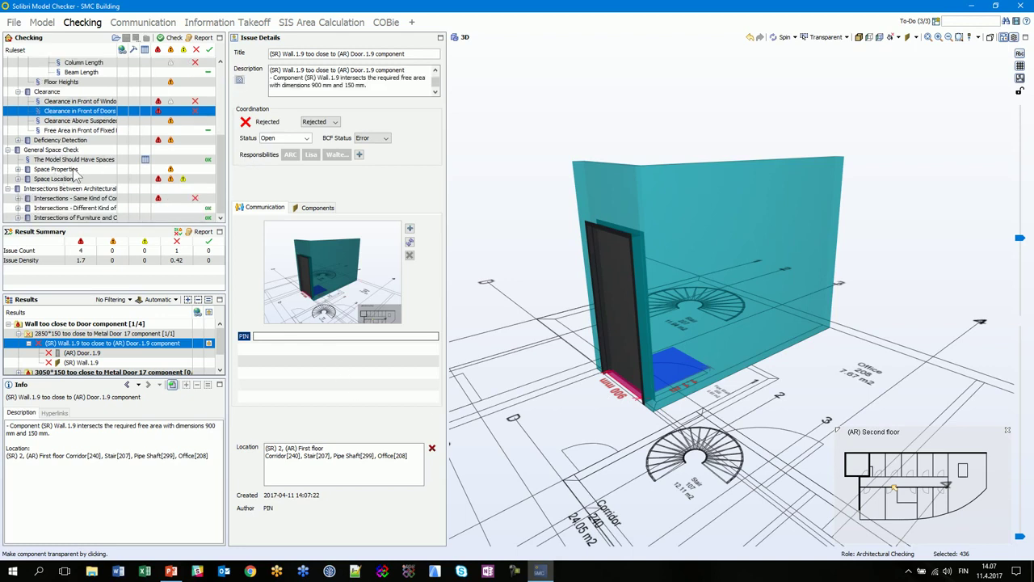
pyautogui.click(17, 169)
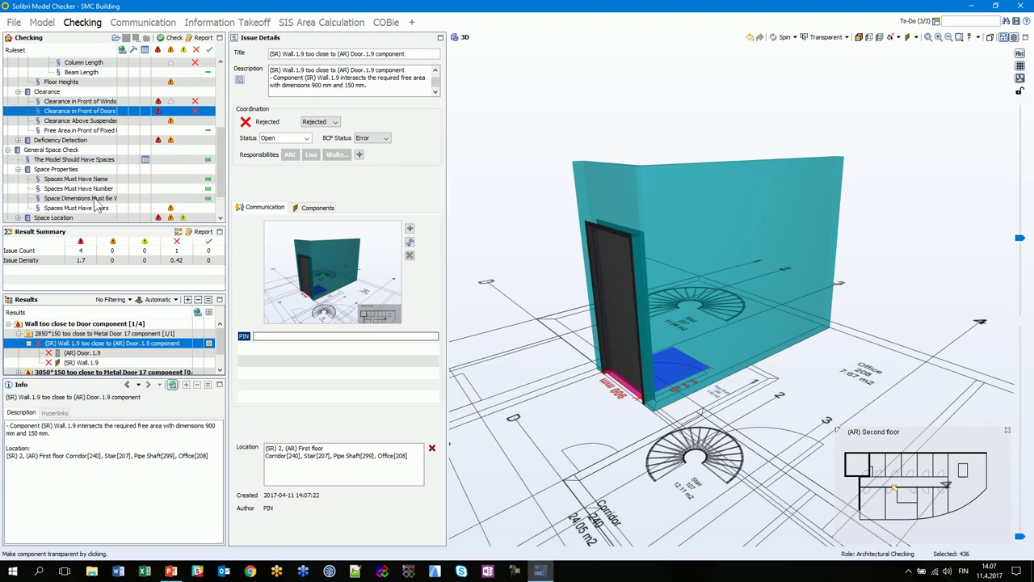
pyautogui.scroll(-1, 109, 197)
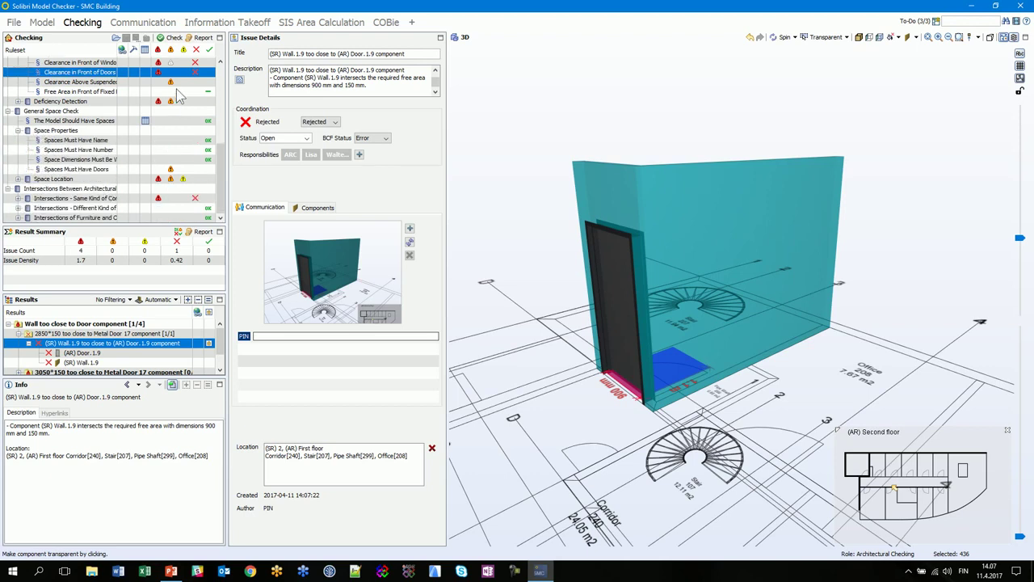
# Expand Deficiency Detection down to the Components Above Walls rule and show its 'Wall Components don't touch above' category in 3D.
pyautogui.click(78, 103)
pyautogui.click(19, 102)
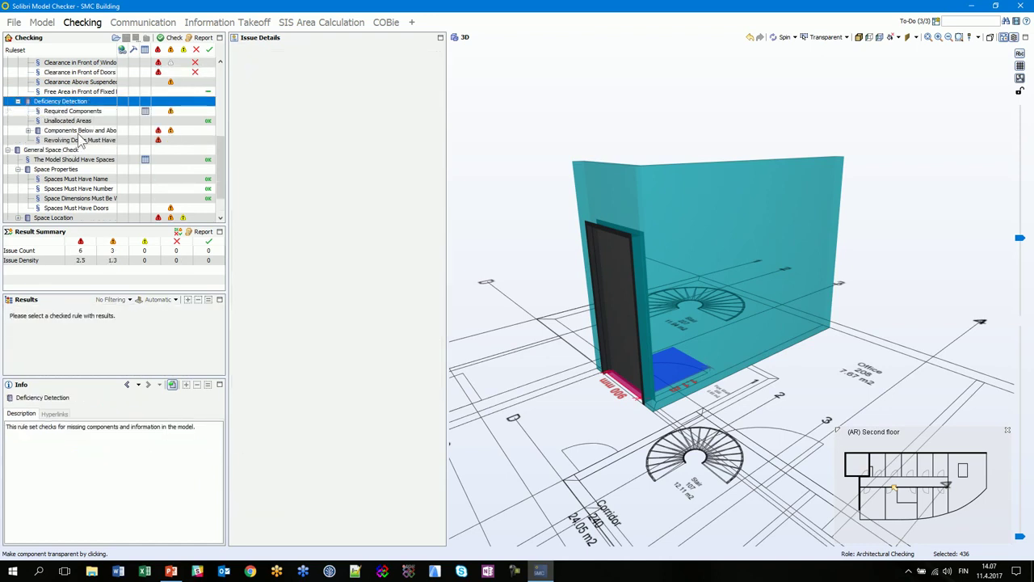
pyautogui.click(78, 130)
pyautogui.click(28, 130)
pyautogui.click(91, 179)
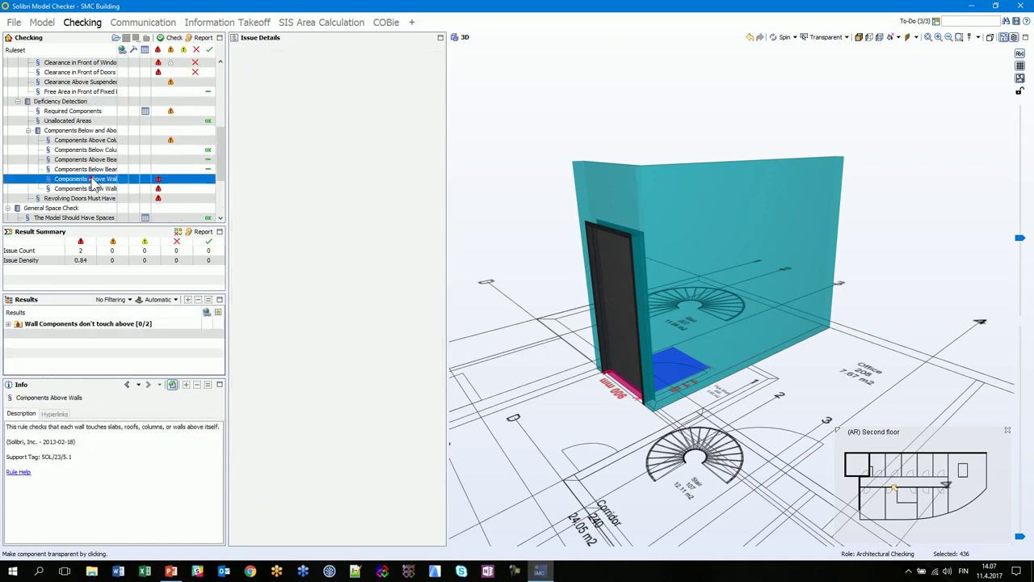
pyautogui.doubleClick(93, 324)
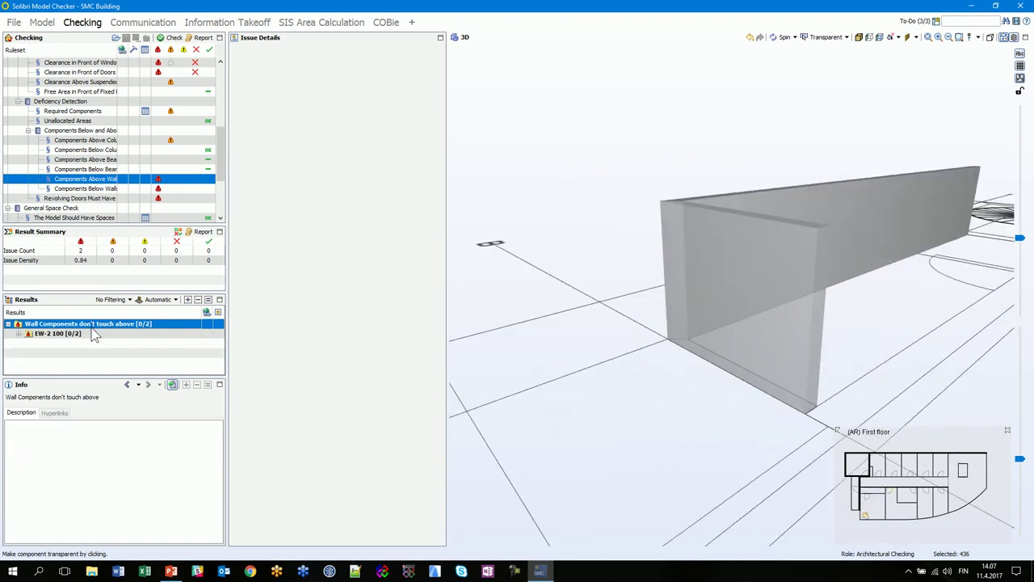
# Look through the results of the Components Below Walls rule and the rule requiring swinging doors beside revolving doors.
pyautogui.click(85, 188)
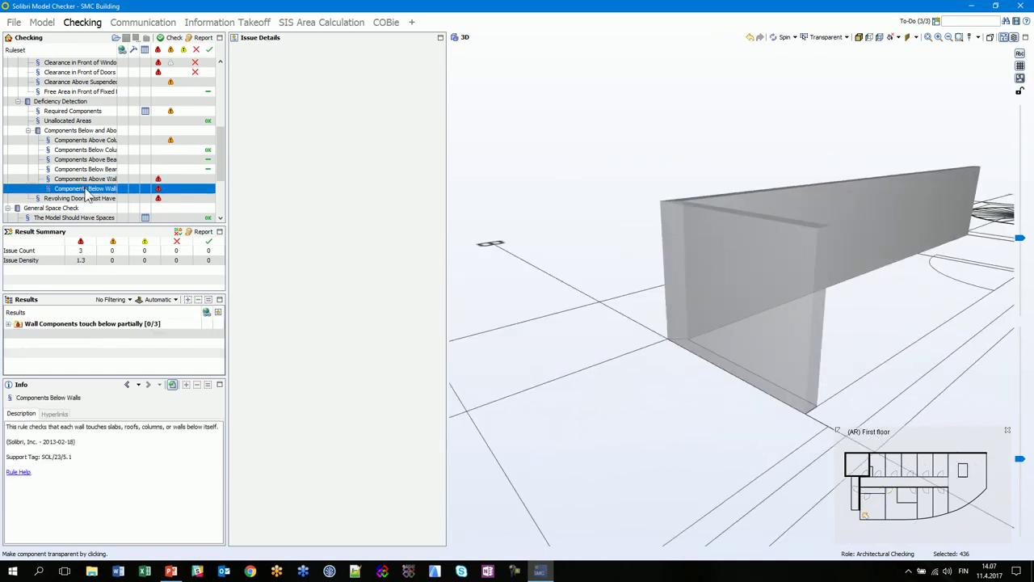
pyautogui.click(85, 324)
pyautogui.click(78, 199)
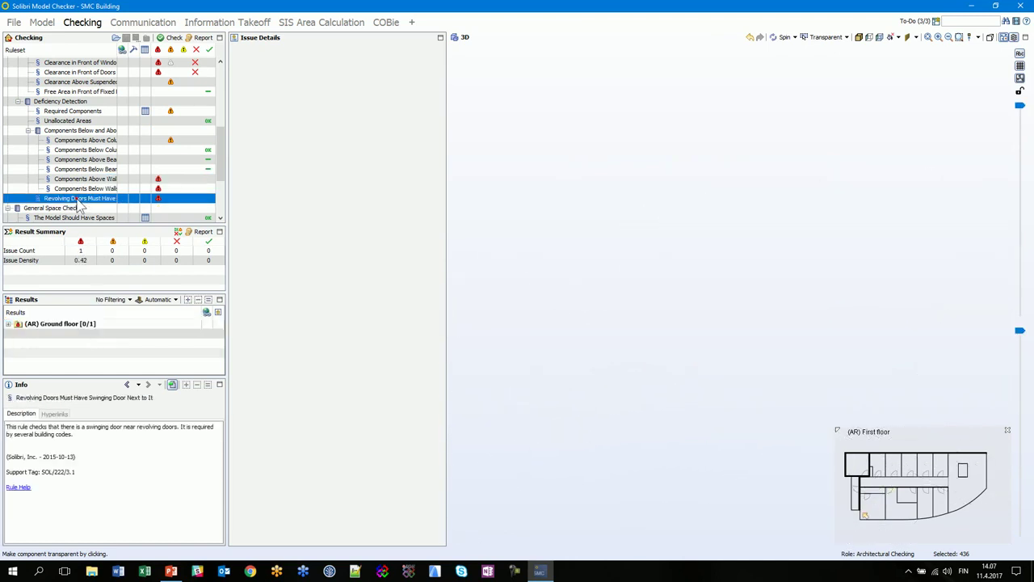
# Expand Space Location, open the Space Validation results and add a slide marking the Boundary category as rejected.
pyautogui.scroll(-2, 79, 194)
pyautogui.scroll(-2, 79, 189)
pyautogui.scroll(1, 79, 182)
pyautogui.click(56, 208)
pyautogui.doubleClick(57, 207)
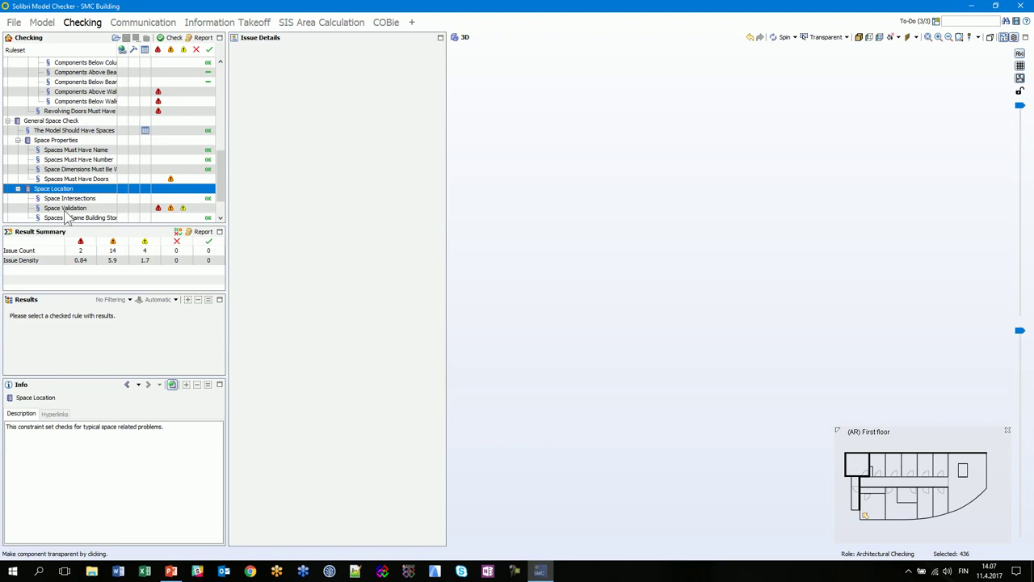
pyautogui.click(64, 207)
pyautogui.click(42, 323)
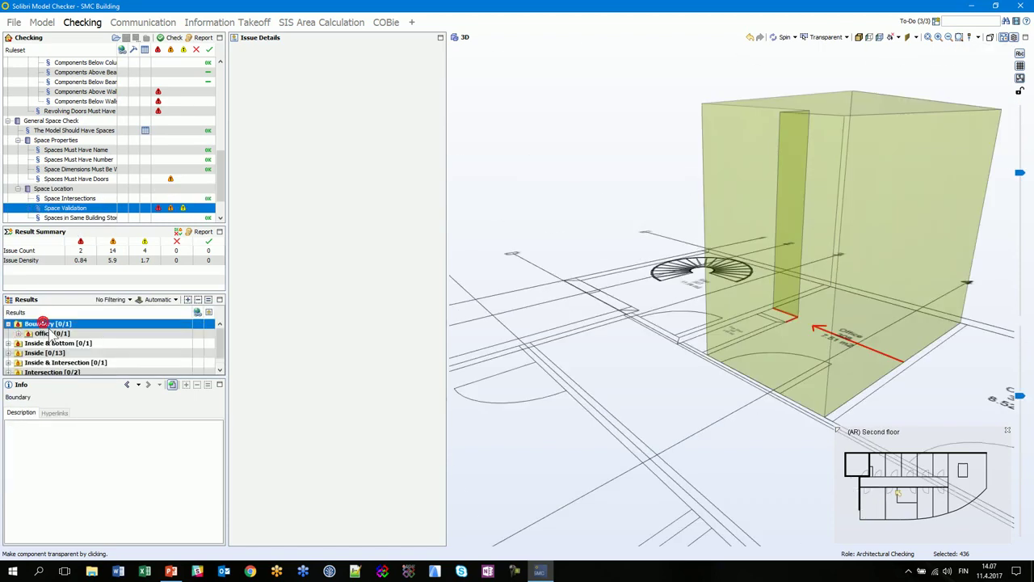
pyautogui.rightClick(61, 324)
pyautogui.click(91, 341)
# Open the Wall - Wall Intersections rule among the same-kind intersections and inspect its Components Inside Each Other category in 3D.
pyautogui.scroll(-2, 72, 212)
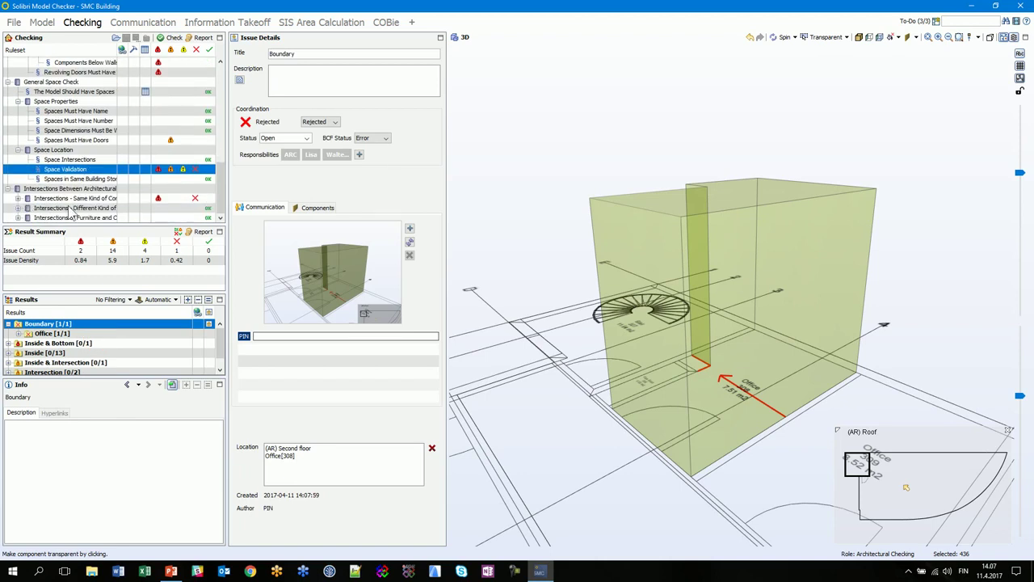
pyautogui.click(65, 200)
pyautogui.click(18, 197)
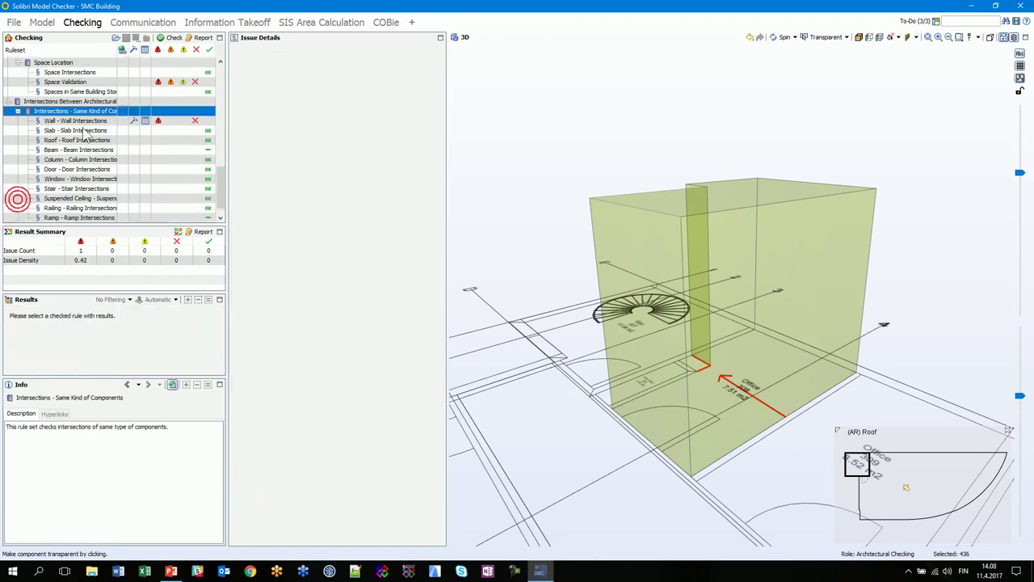
pyautogui.click(71, 121)
pyautogui.click(52, 327)
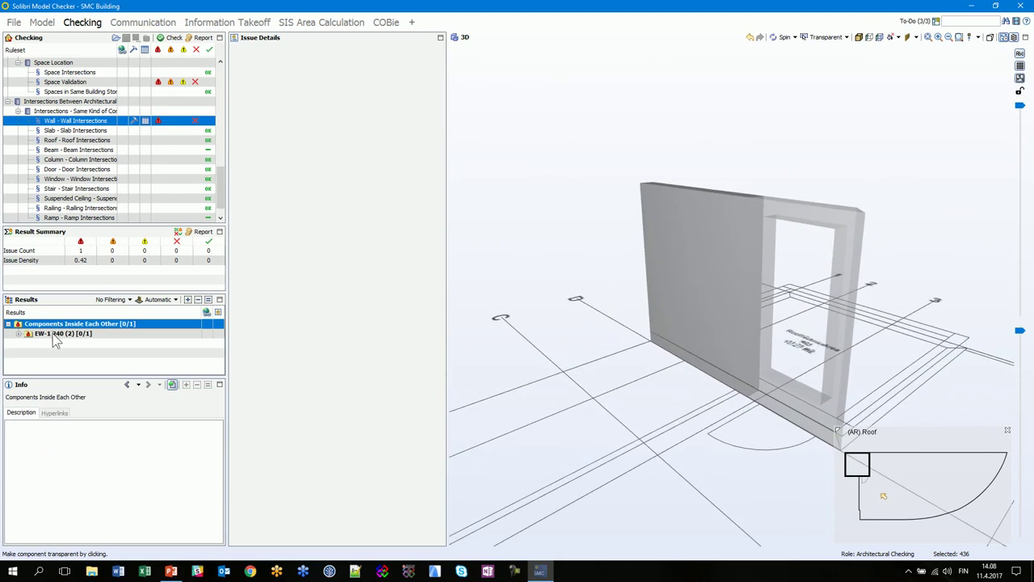
pyautogui.moveTo(755, 288); pyautogui.dragTo(630, 315)
# Expand the EW-1 240 intersection issue down to its walls and add a rejected slide with Wall.3.14 highlighted.
pyautogui.doubleClick(27, 336)
pyautogui.click(55, 346)
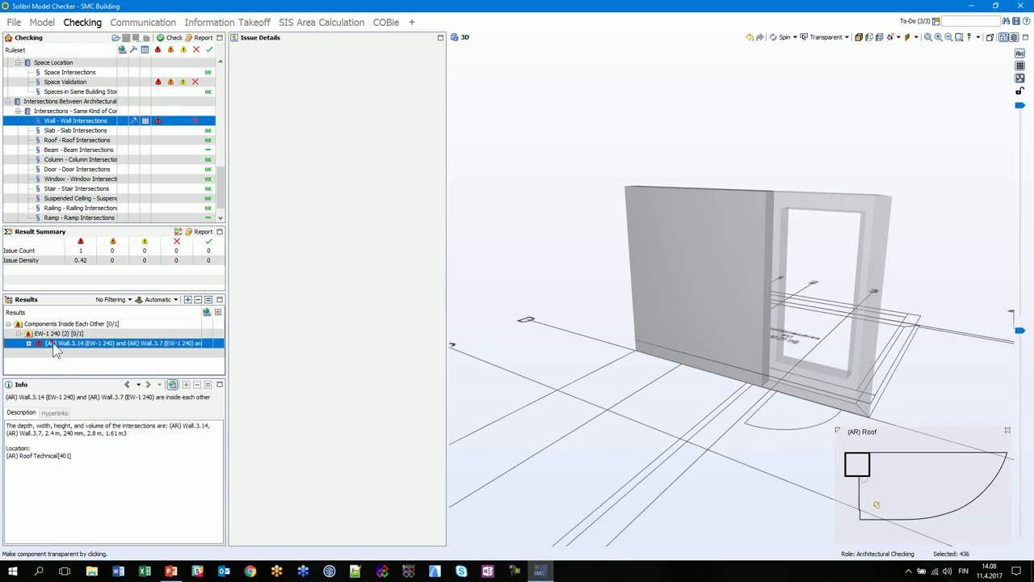
pyautogui.click(28, 343)
pyautogui.click(64, 353)
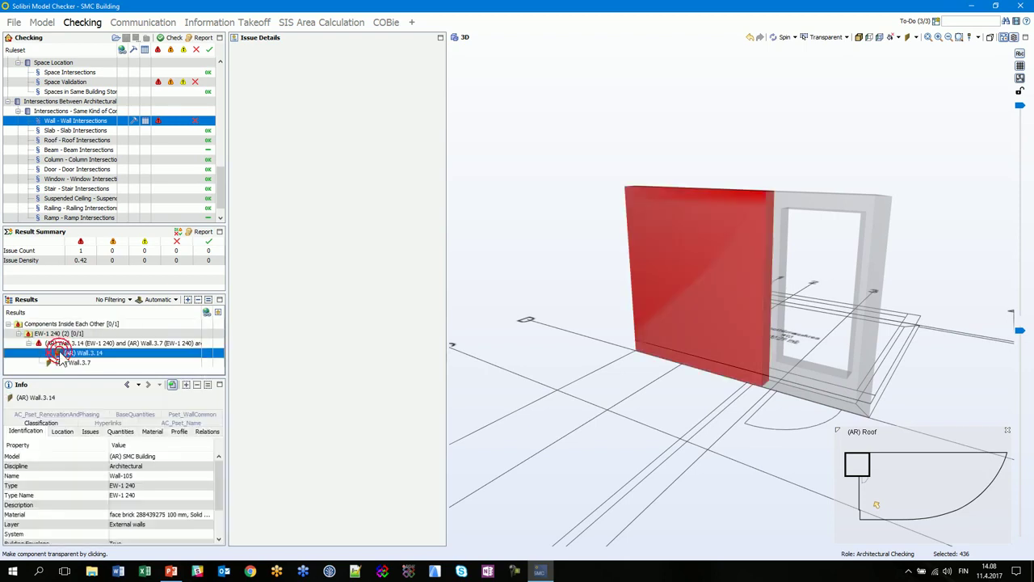
pyautogui.rightClick(72, 356)
pyautogui.click(99, 363)
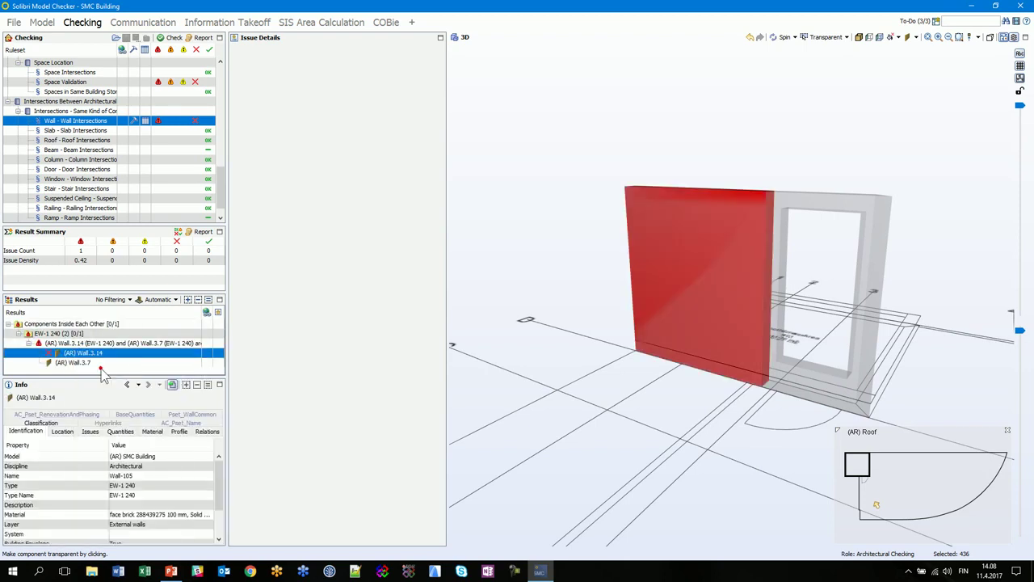
# Expand the rulesets for intersections between different kinds of components and for furniture to review their rule statuses.
pyautogui.scroll(-1, 103, 185)
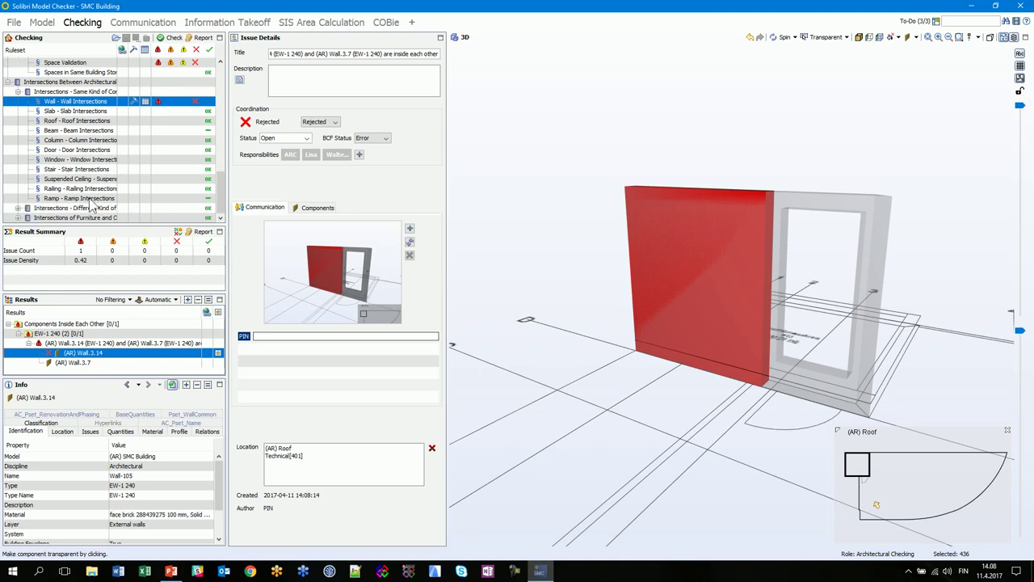
pyautogui.click(18, 207)
pyautogui.scroll(-1, 104, 200)
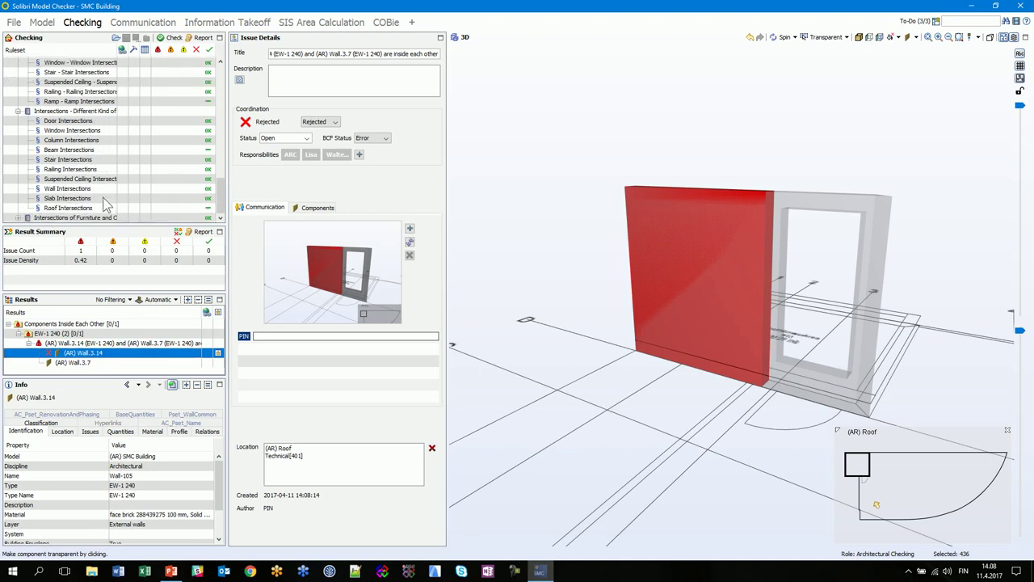
pyautogui.click(18, 217)
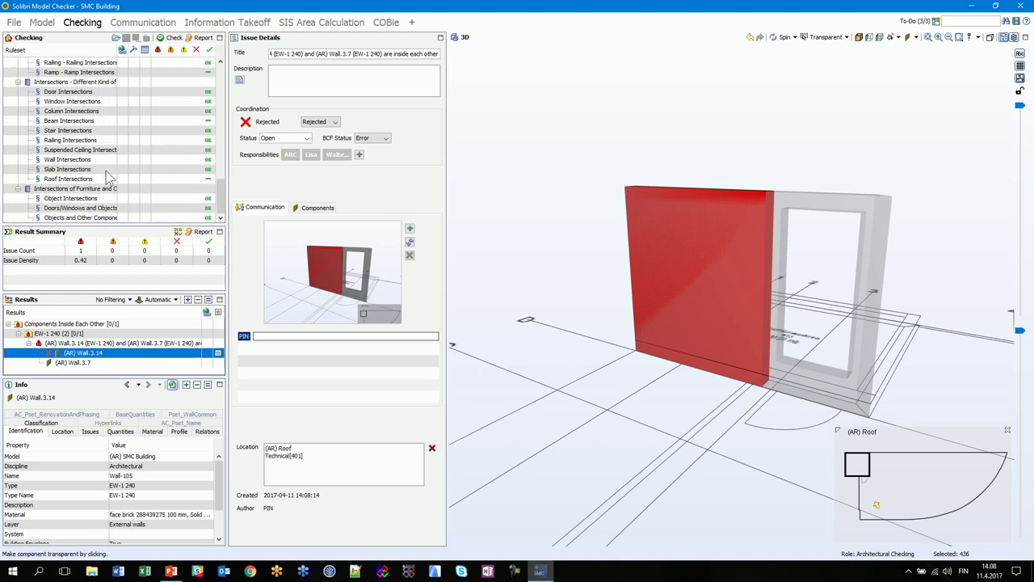
# Mark the whole Components Inside Each Other category of the Wall - Wall Intersections rule as rejected.
pyautogui.moveTo(221, 202); pyautogui.dragTo(225, 155)
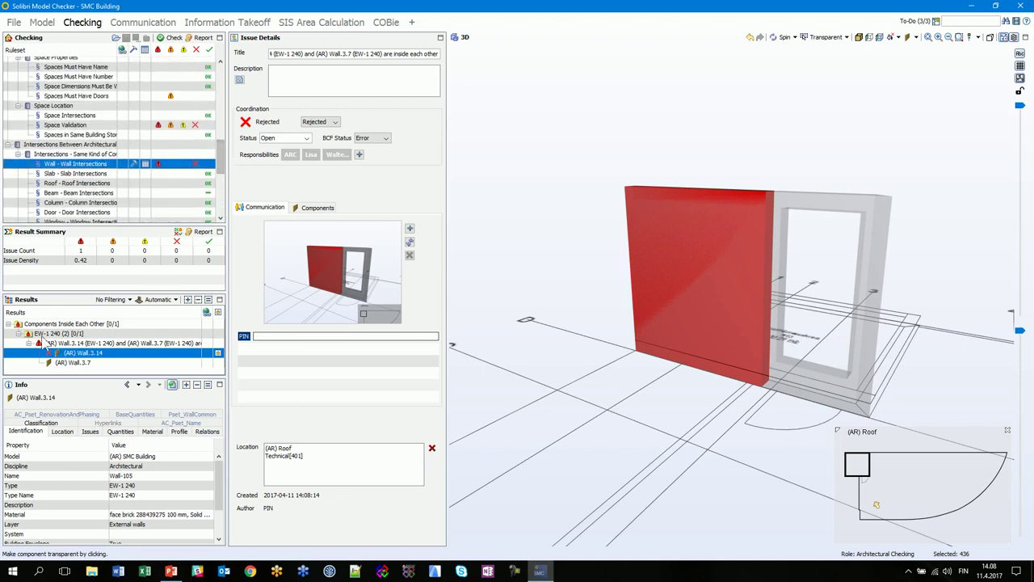
pyautogui.rightClick(38, 323)
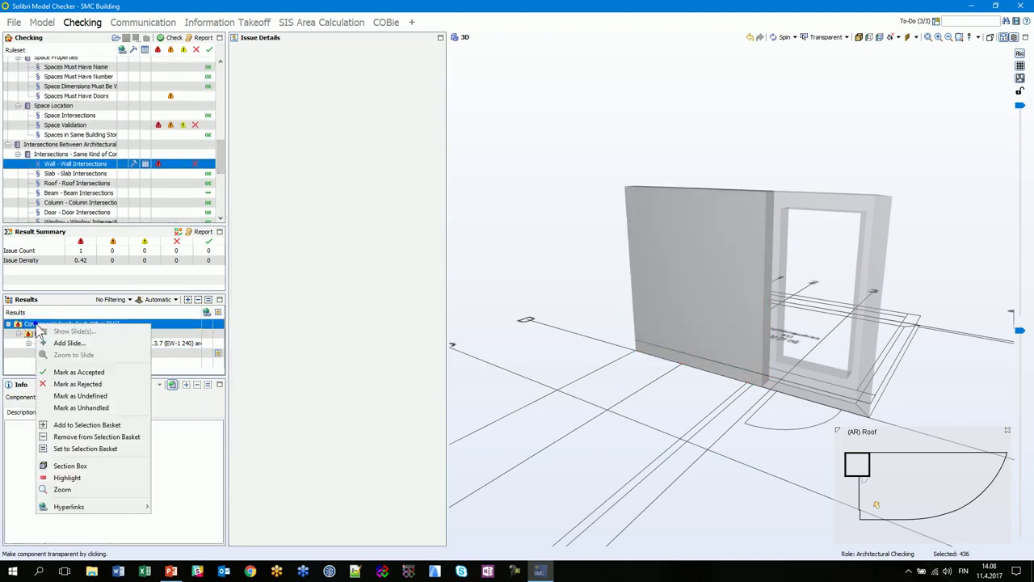
pyautogui.click(70, 384)
# Reopen the Space Validation results, enlarge the results list and reject the Inside & Bottom category with a slide.
pyautogui.click(74, 125)
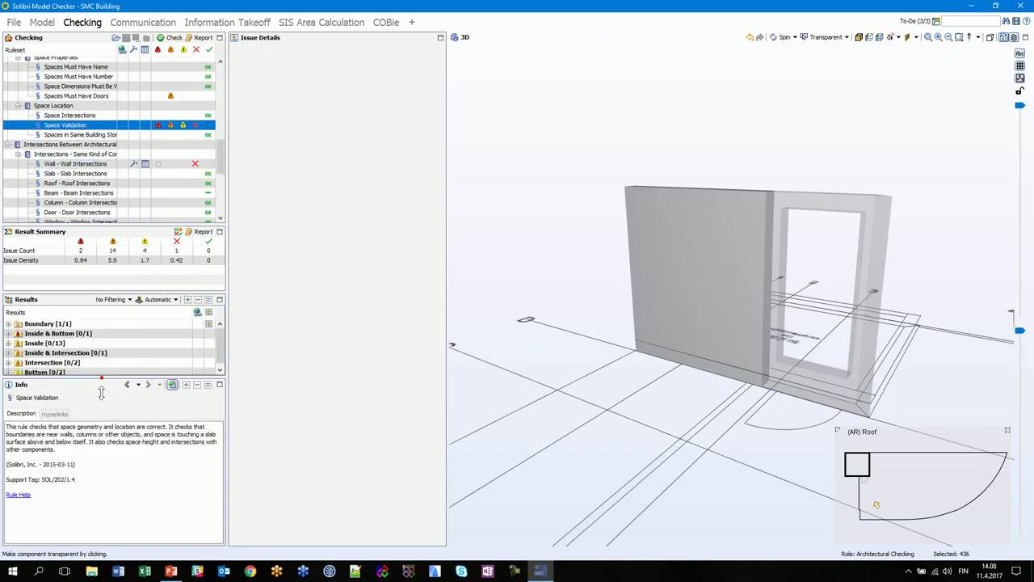
pyautogui.moveTo(101, 393); pyautogui.dragTo(101, 409)
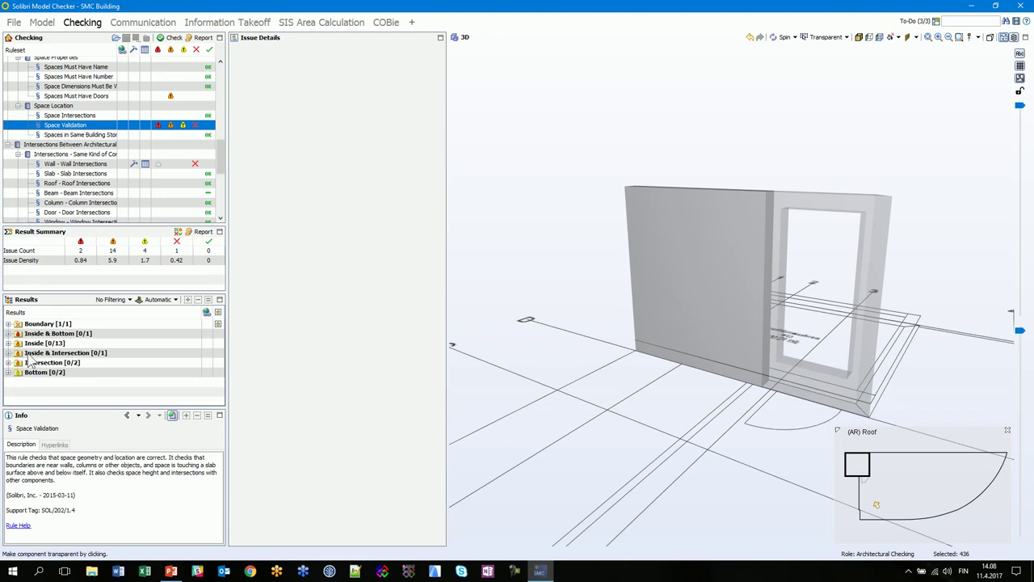
pyautogui.doubleClick(35, 333)
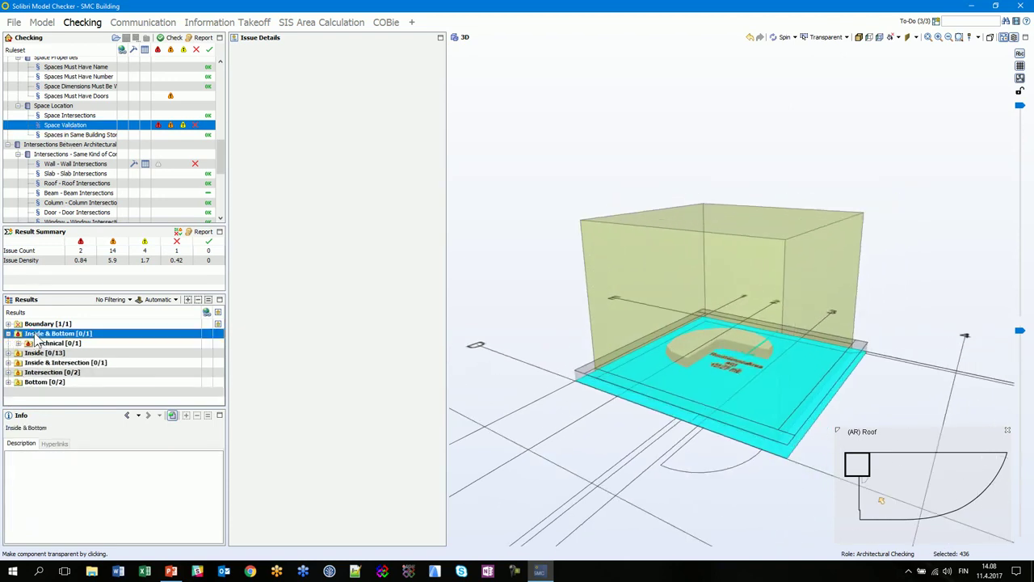
pyautogui.rightClick(36, 335)
pyautogui.click(57, 370)
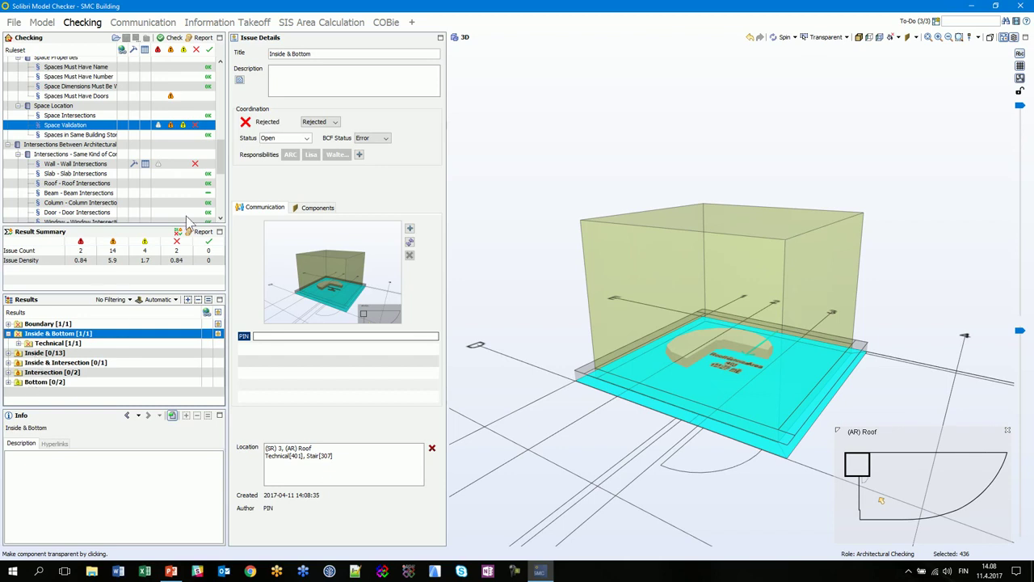
# Open the Spaces Must Have Doors results, show the Space category in 3D and mark it as accepted.
pyautogui.click(89, 96)
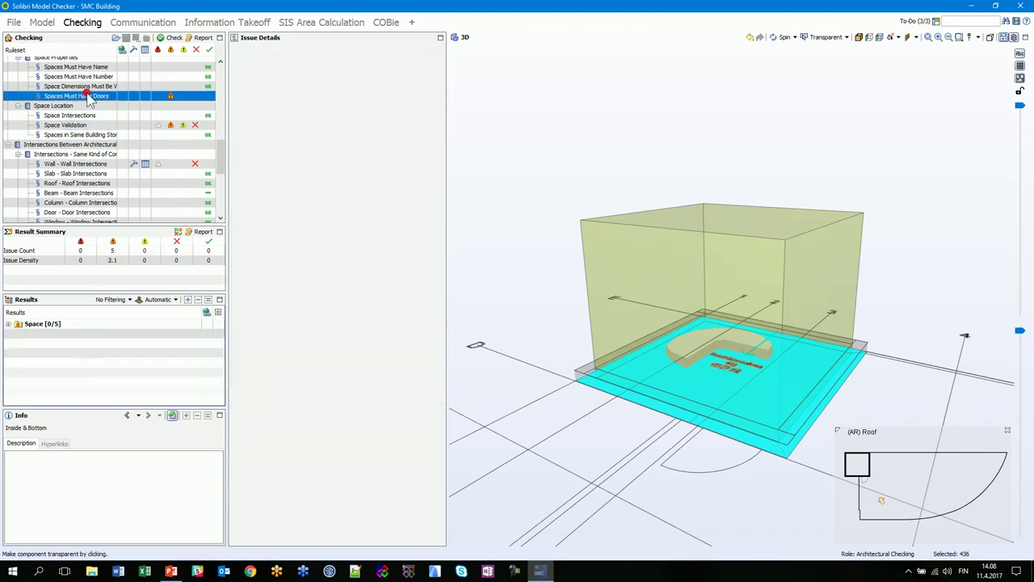
pyautogui.doubleClick(50, 324)
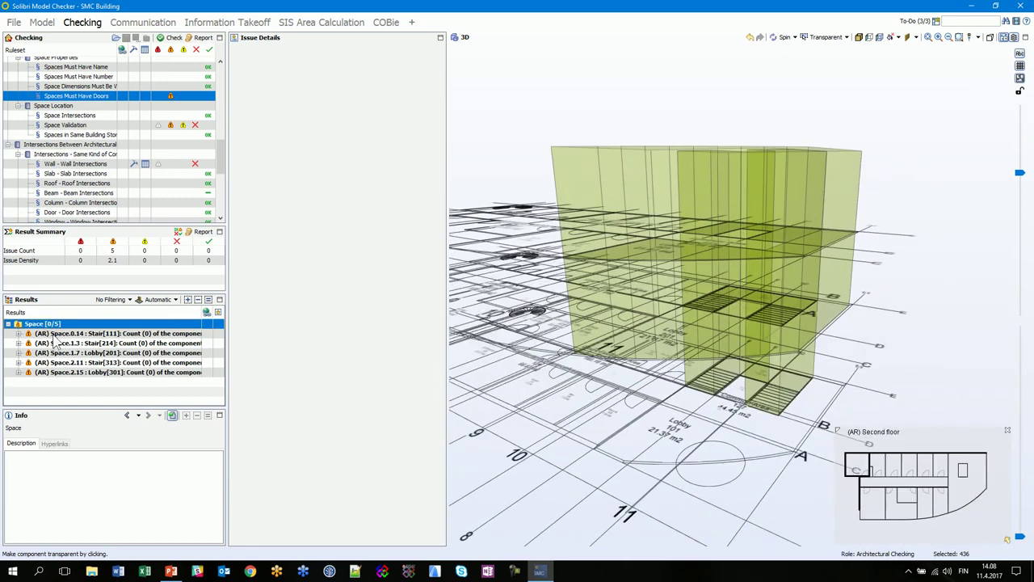
pyautogui.rightClick(53, 324)
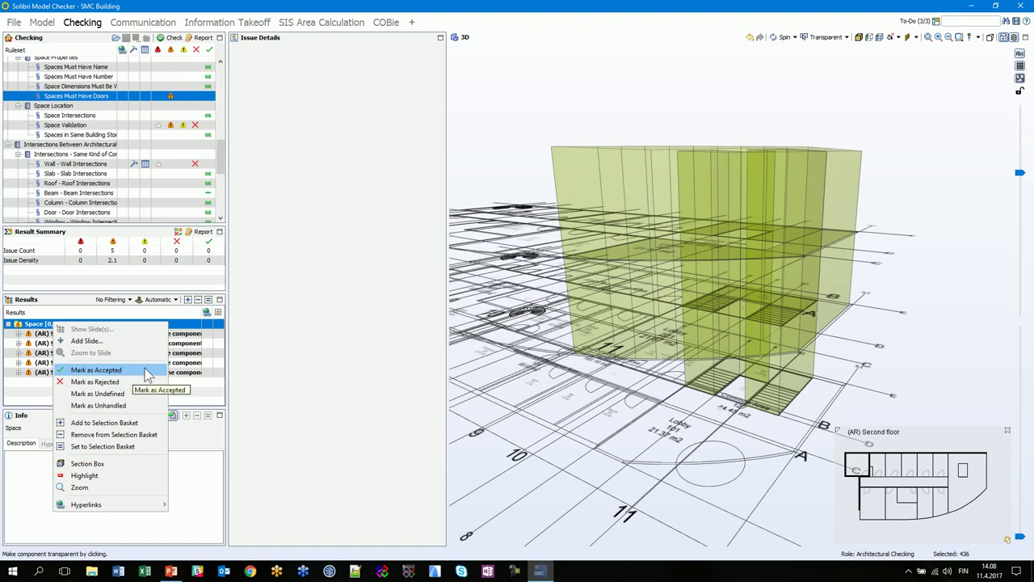
pyautogui.click(96, 370)
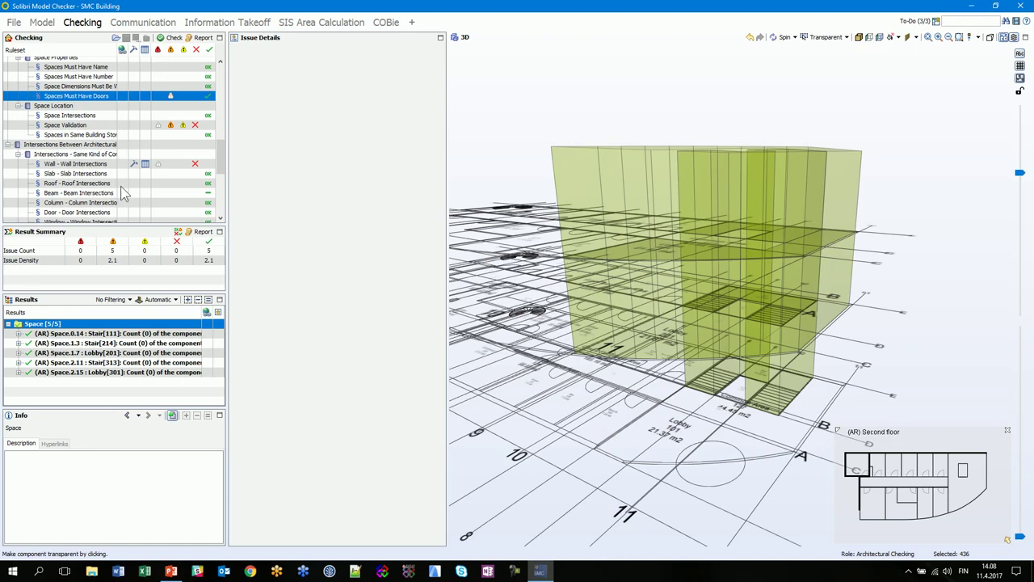
pyautogui.rightClick(51, 326)
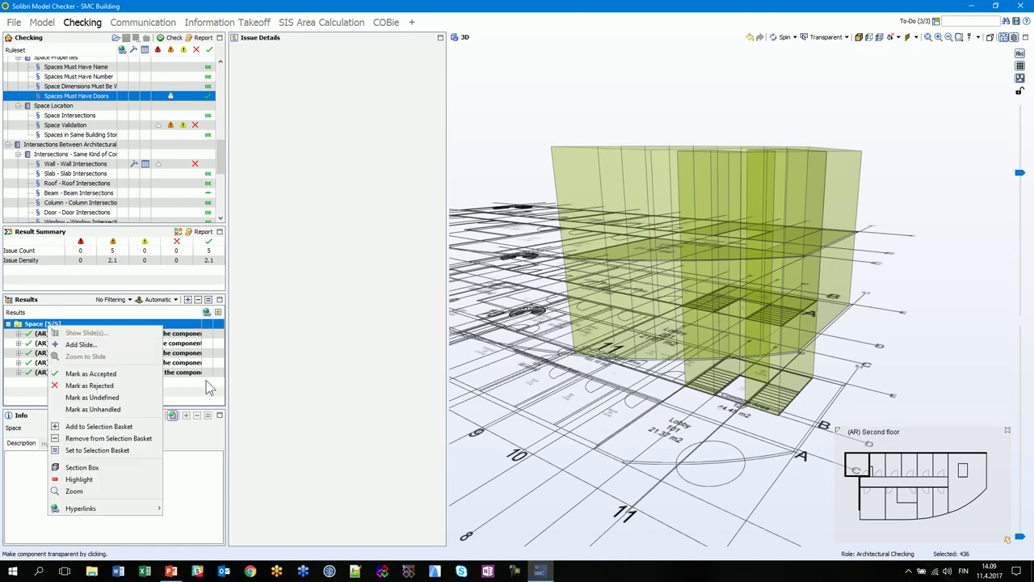
pyautogui.click(215, 378)
# Examine the Inside and the Inside & Intersection categories of the Space Validation rule in 3D.
pyautogui.click(71, 126)
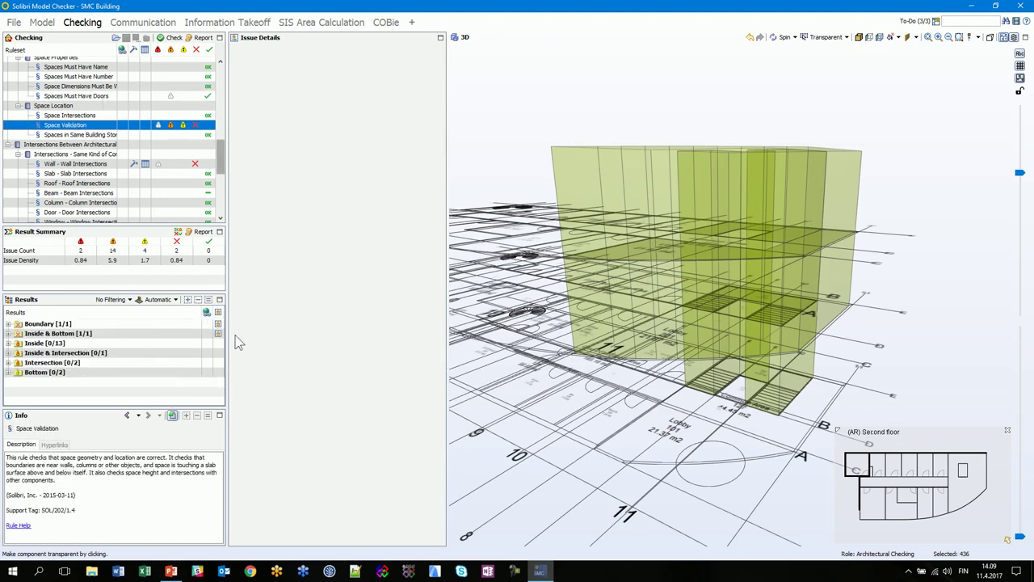
pyautogui.moveTo(219, 334)
pyautogui.click(37, 343)
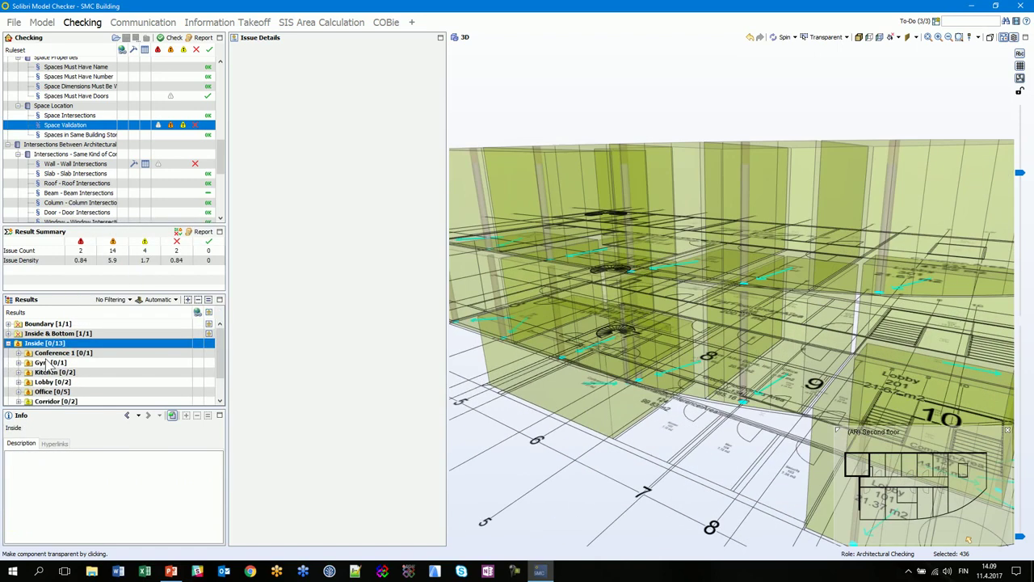
pyautogui.click(8, 342)
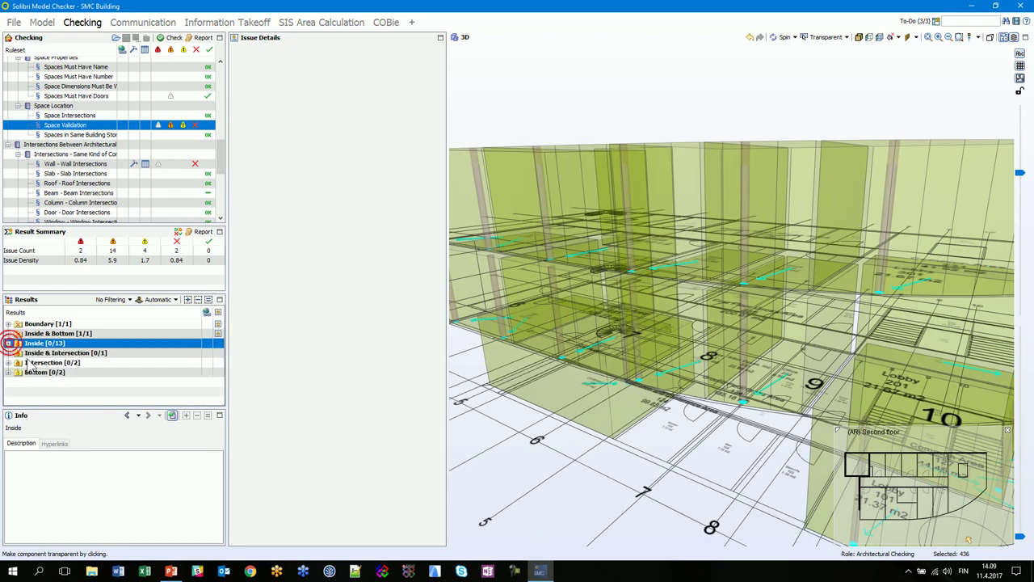
pyautogui.click(34, 353)
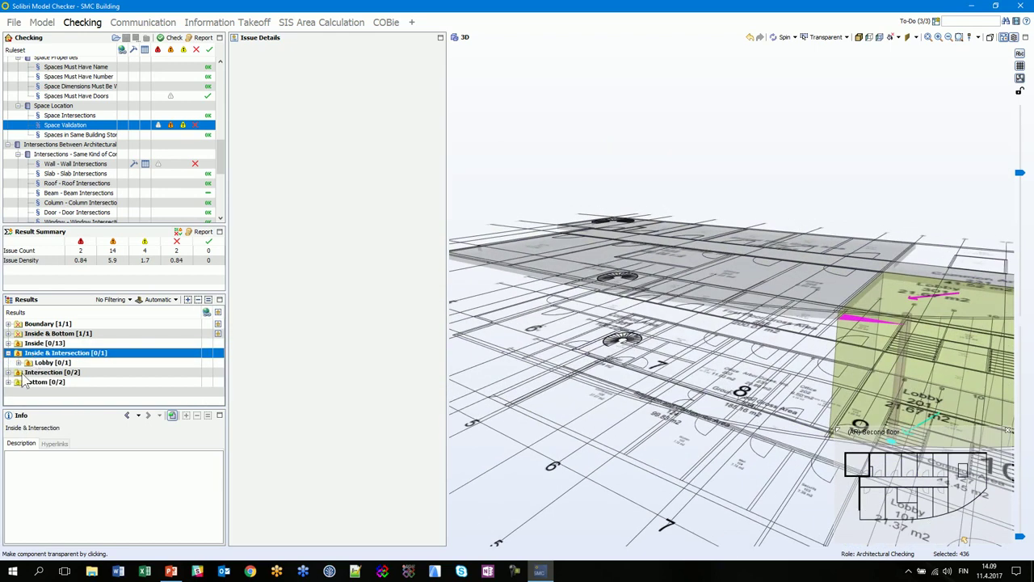
# Examine the Intersection category of the Space Validation results in 3D.
pyautogui.click(33, 372)
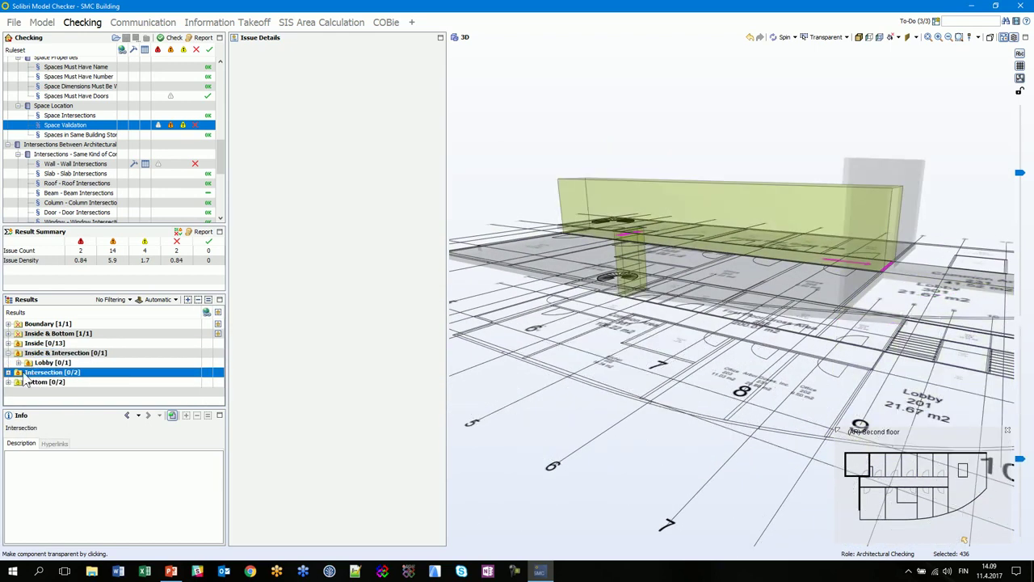
pyautogui.click(8, 352)
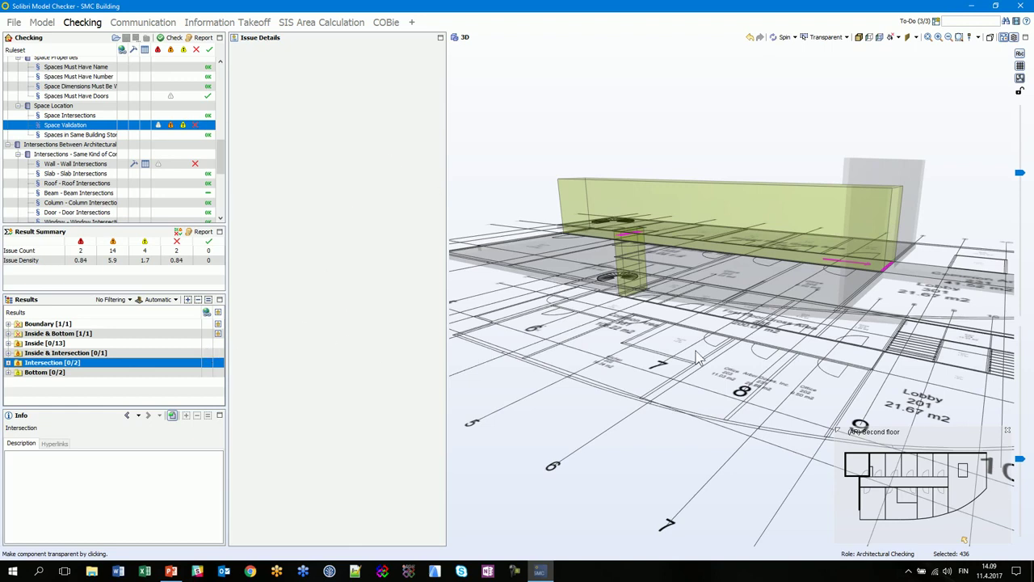
pyautogui.scroll(-5, 695, 356)
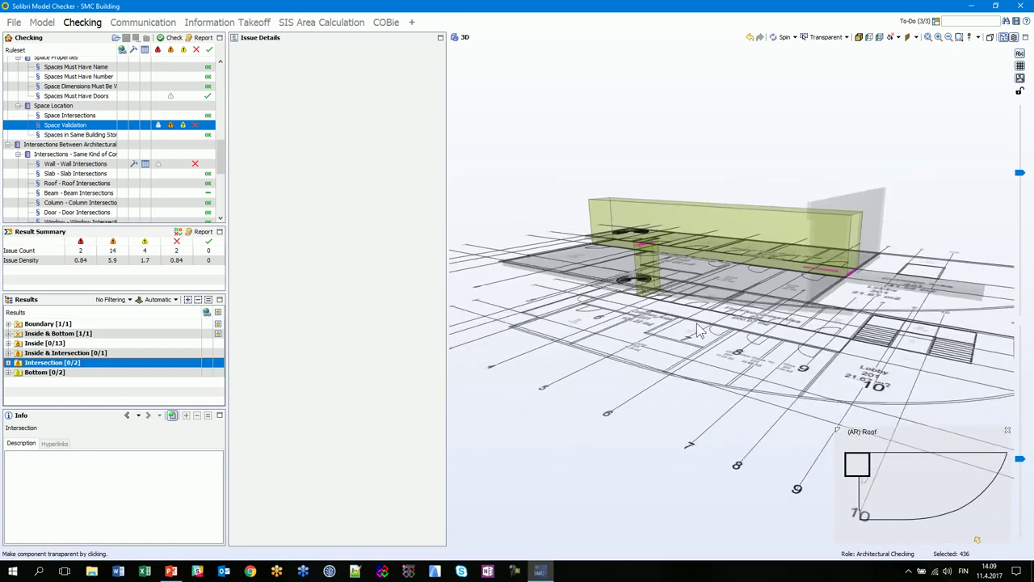
pyautogui.scroll(5, 664, 313)
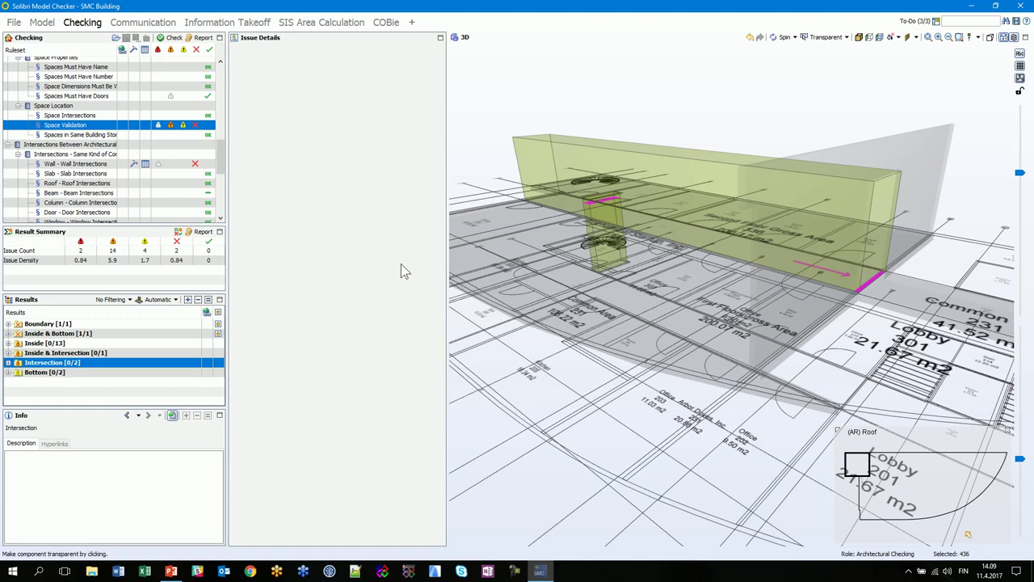
# Open the Communication layout, enlarge the issue details and 3D areas, and shrink the floor plan overlay.
pyautogui.click(144, 23)
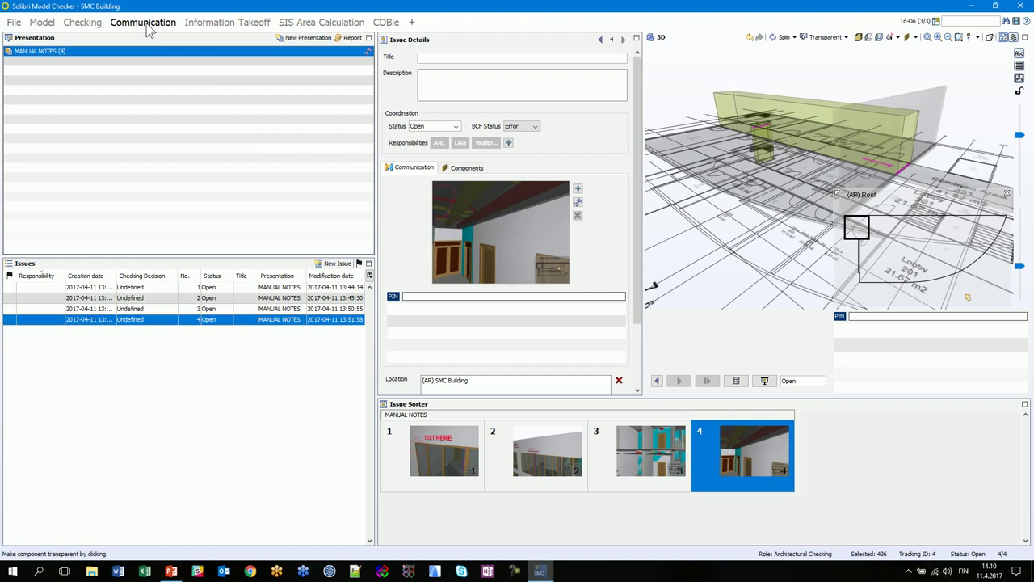
pyautogui.moveTo(374, 205); pyautogui.dragTo(169, 209)
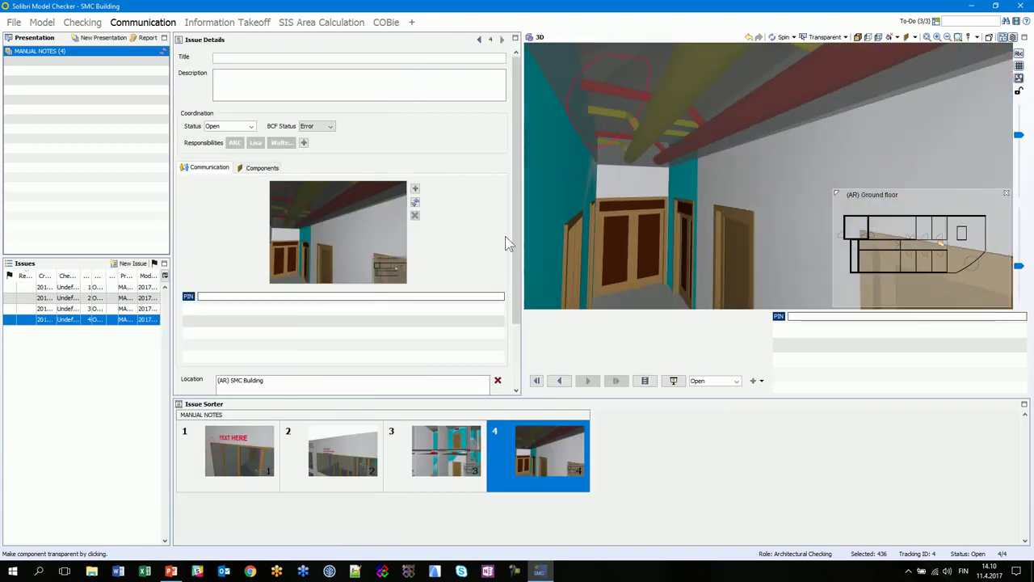
pyautogui.moveTo(517, 231); pyautogui.dragTo(425, 244)
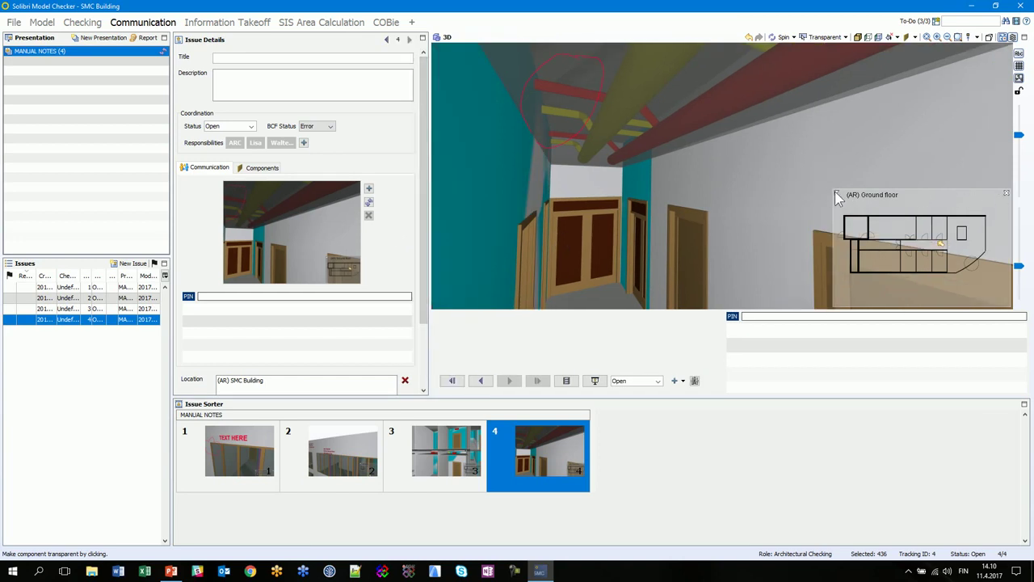
pyautogui.moveTo(836, 194); pyautogui.dragTo(902, 279)
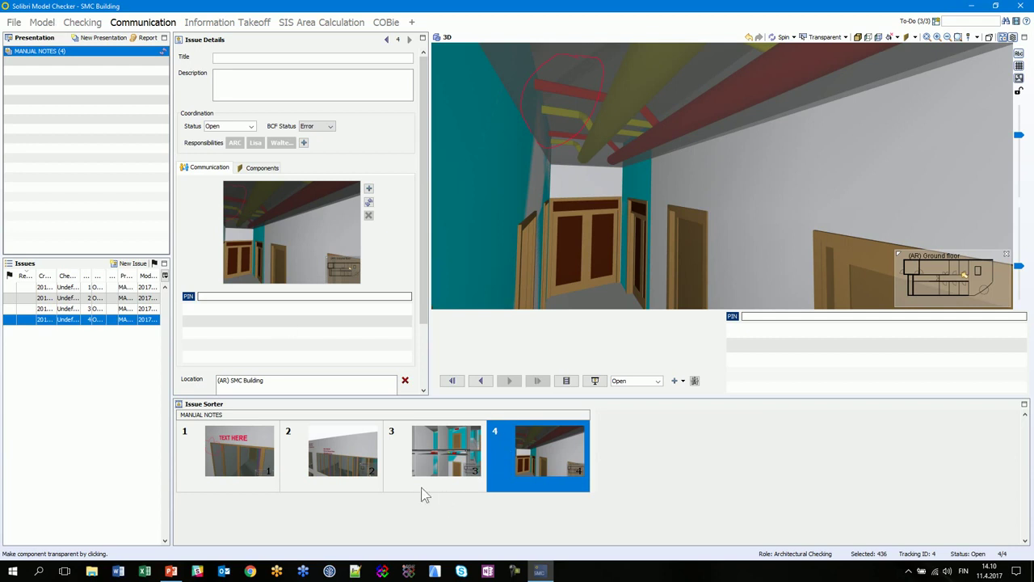
# Review issues 3, 2 and 1 of the MANUAL NOTES presentation in 3D.
pyautogui.click(398, 478)
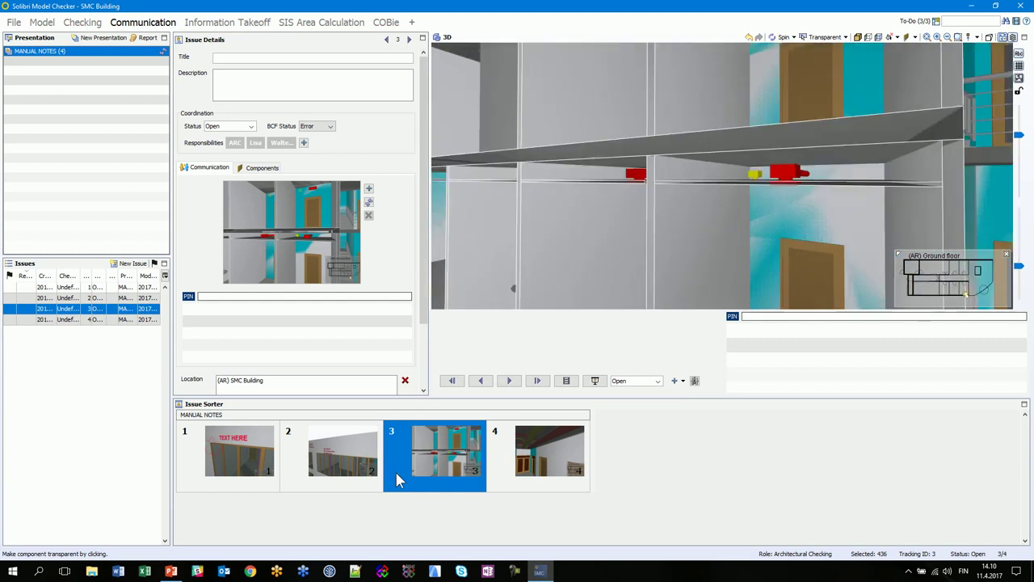
pyautogui.click(365, 483)
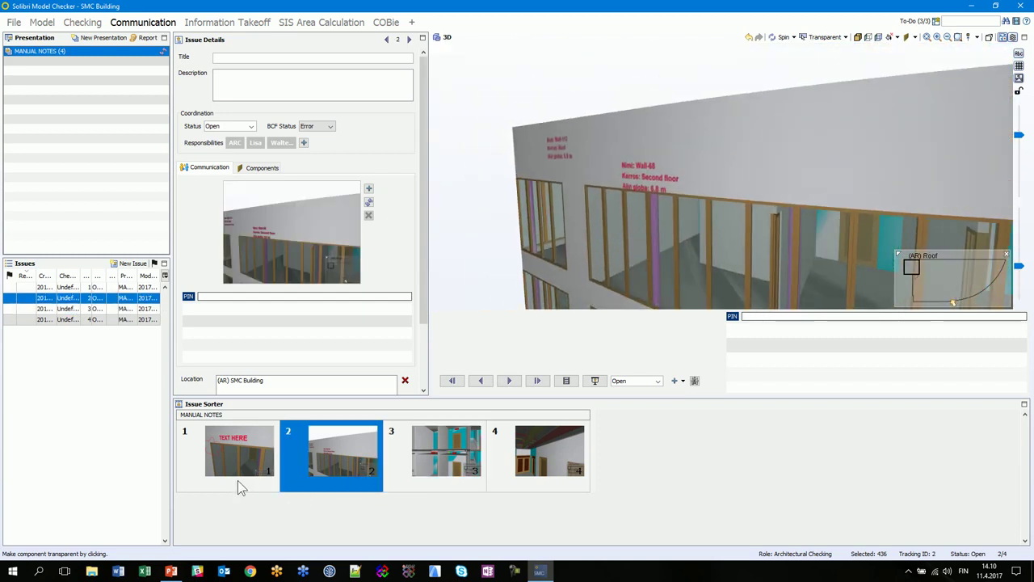
pyautogui.click(238, 481)
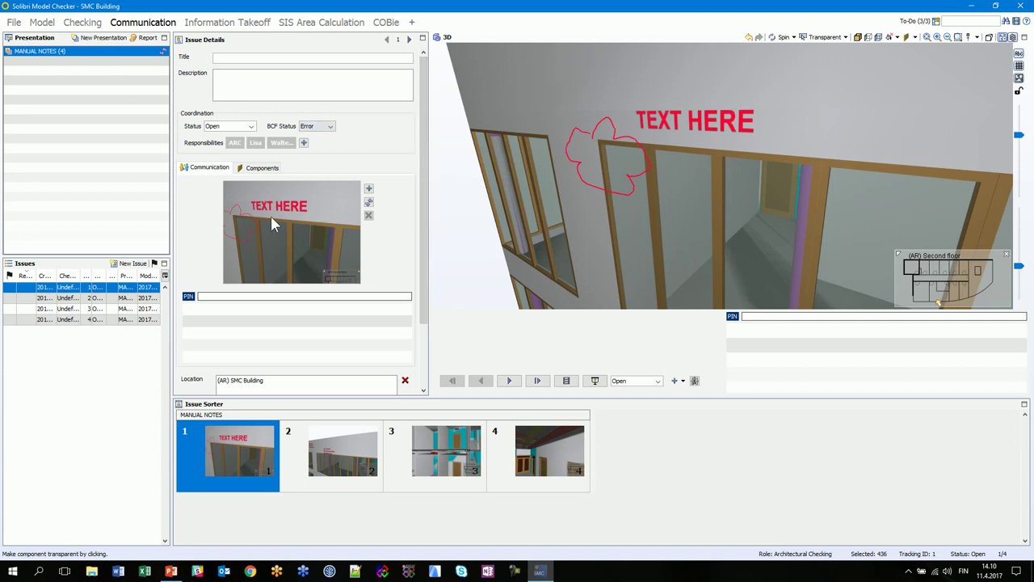
# Update issue 1's slide with a close-up of the marked window and add a second slide showing the interior below the ceiling.
pyautogui.doubleClick(611, 218)
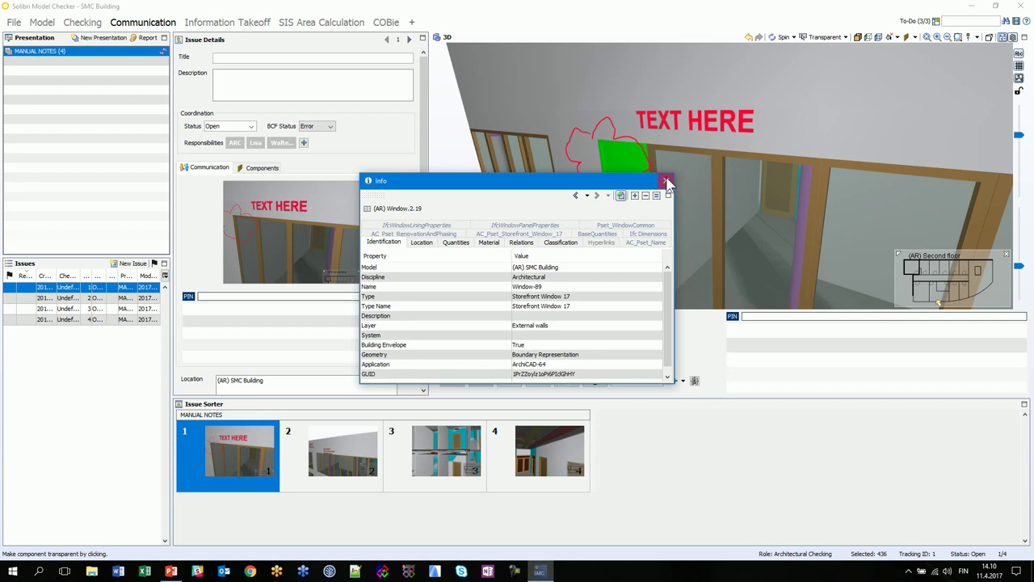
pyautogui.click(666, 182)
pyautogui.moveTo(669, 192); pyautogui.dragTo(593, 160)
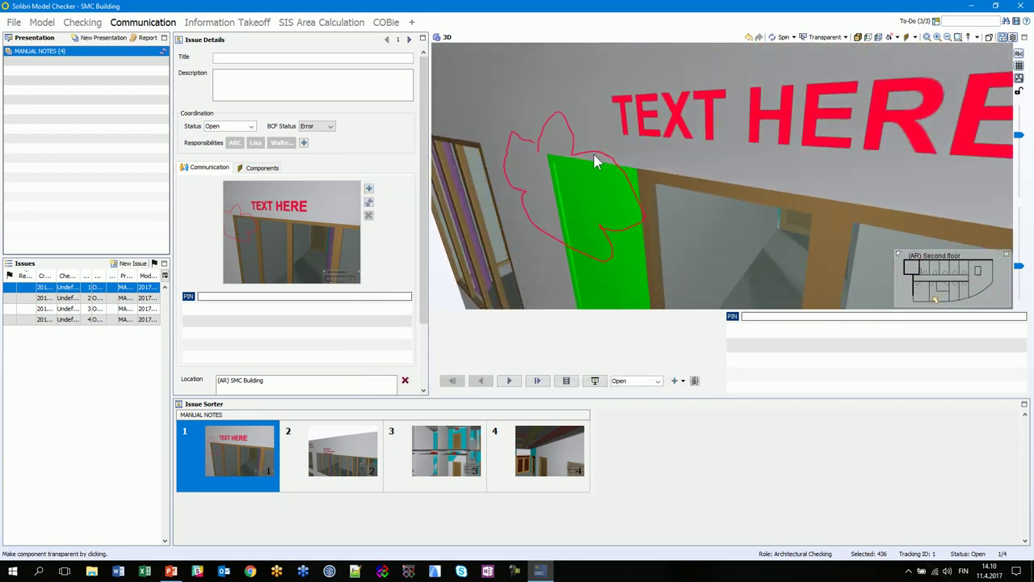
pyautogui.click(369, 203)
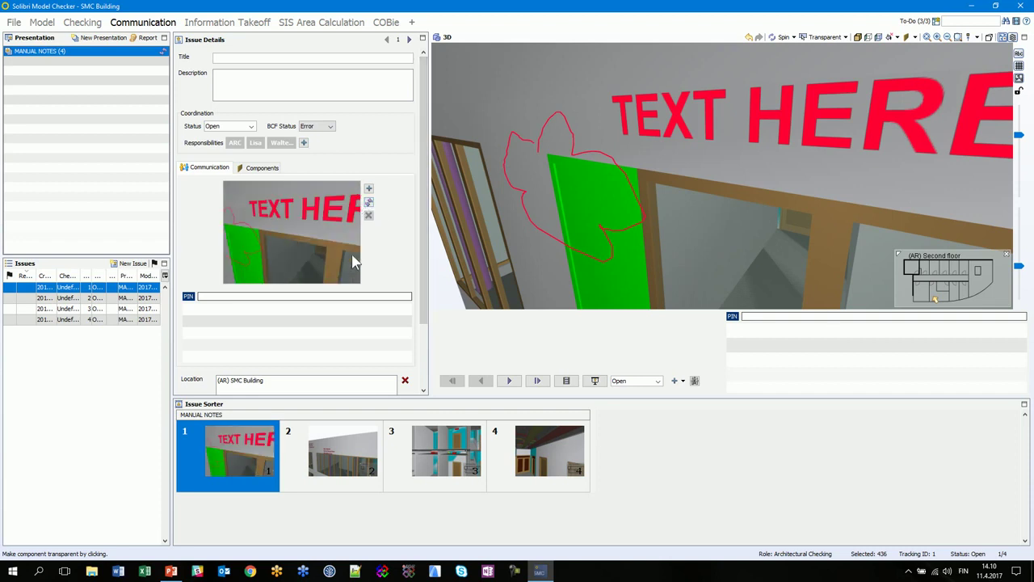
pyautogui.moveTo(814, 166); pyautogui.dragTo(670, 208, button='right')
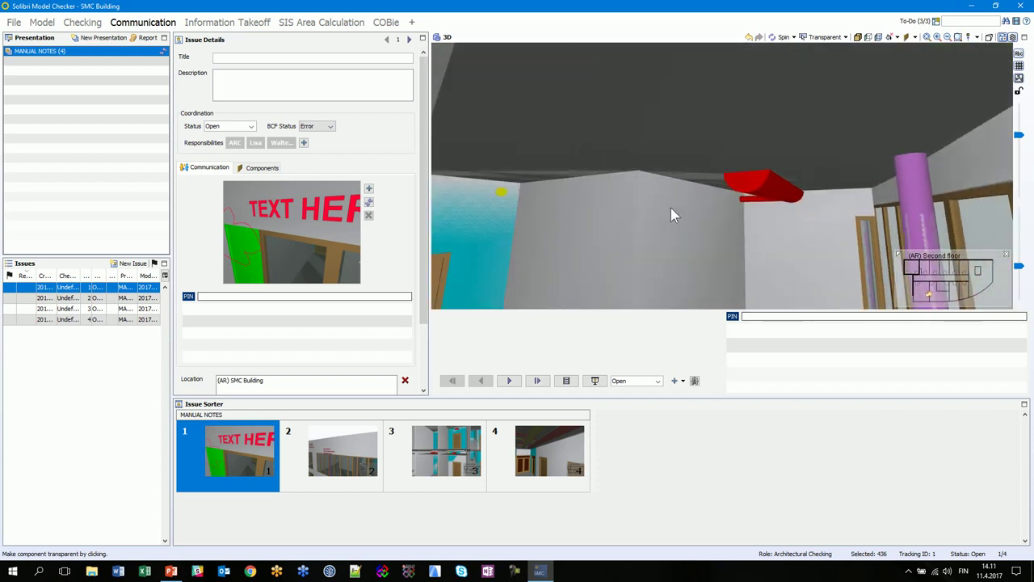
pyautogui.click(368, 189)
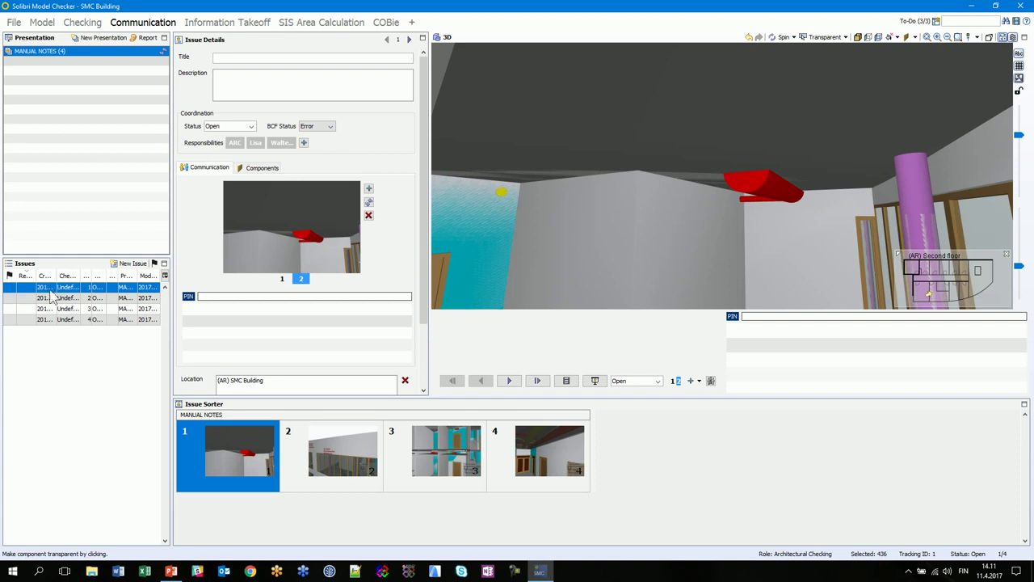
# Widen the presentation and issues lists and adjust the issue details width so the issue columns are easier to read.
pyautogui.moveTo(172, 296); pyautogui.dragTo(202, 296)
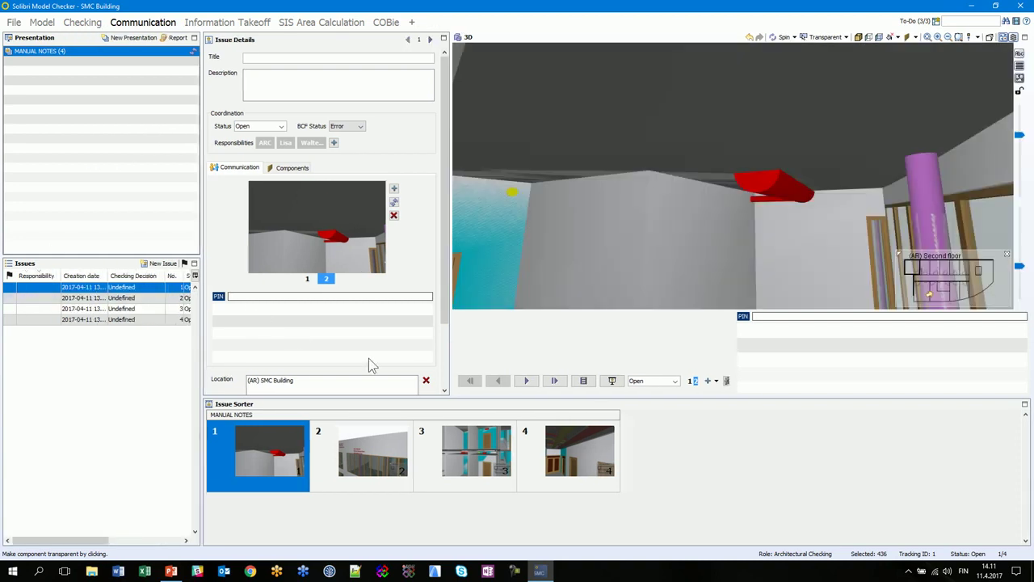
pyautogui.click(266, 58)
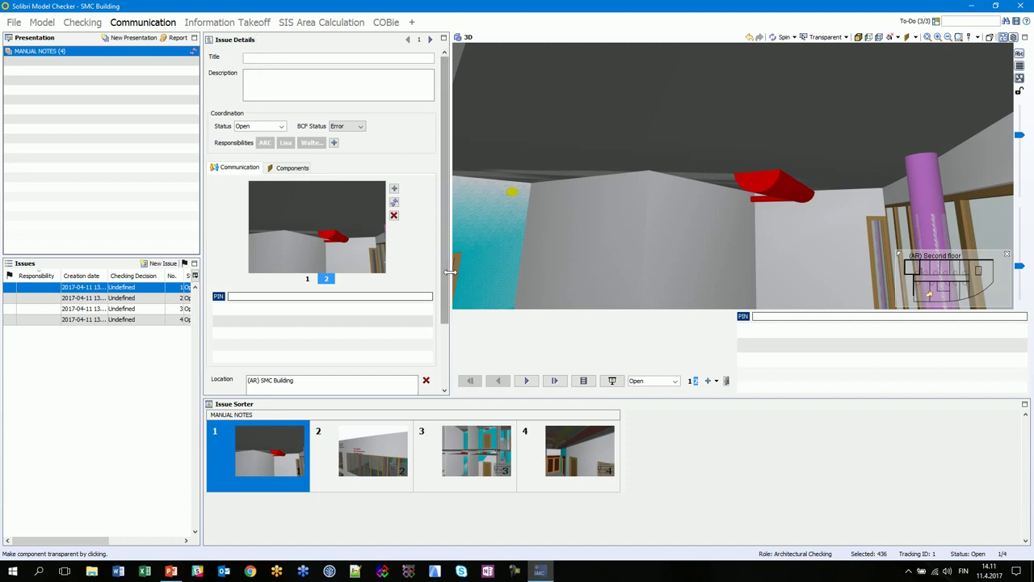
pyautogui.moveTo(454, 271); pyautogui.dragTo(460, 279)
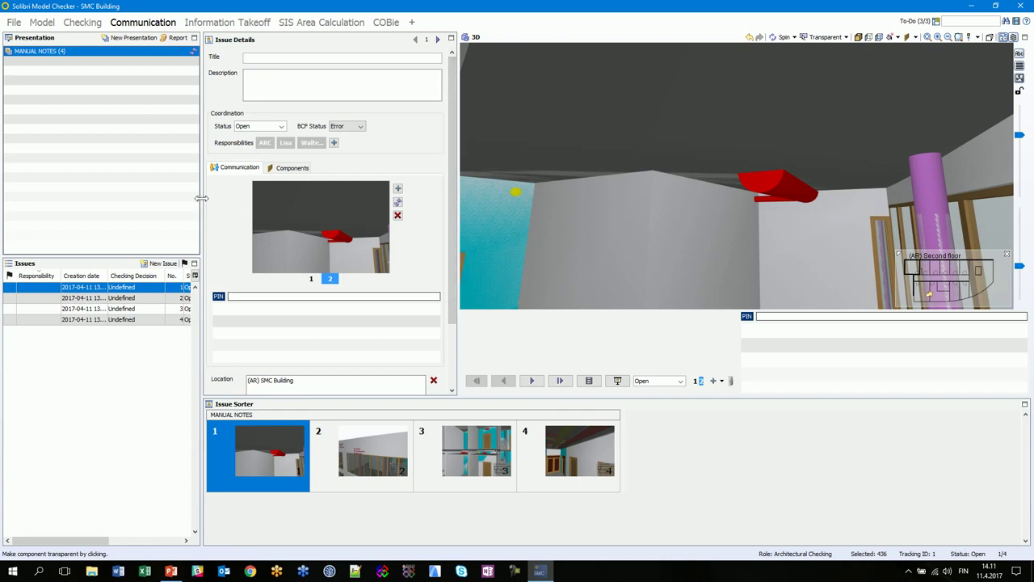
pyautogui.moveTo(201, 198); pyautogui.dragTo(207, 198)
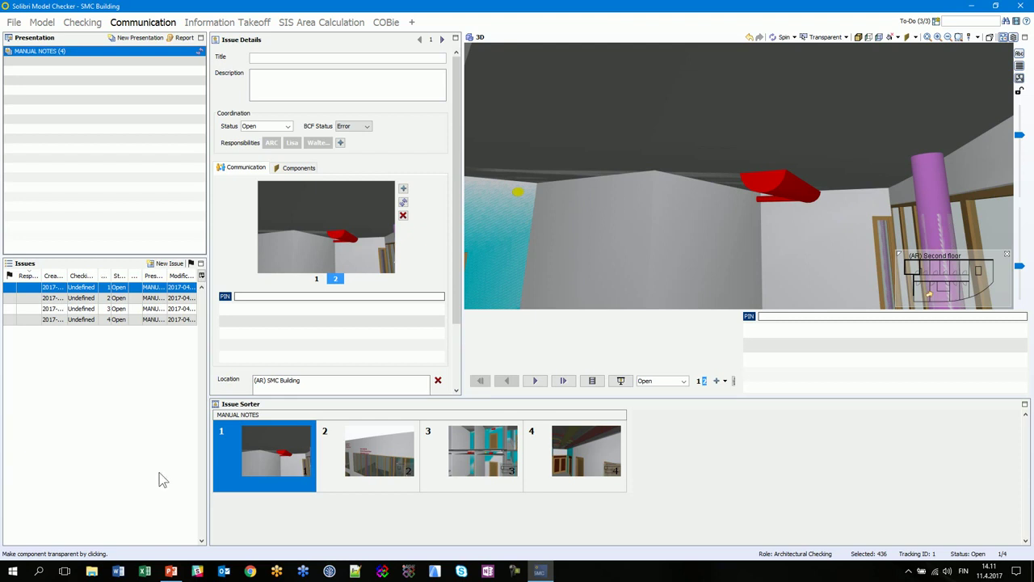
# Browse through issues 2, 3 and 4 of the MANUAL NOTES presentation.
pyautogui.click(379, 489)
pyautogui.click(476, 489)
pyautogui.click(539, 486)
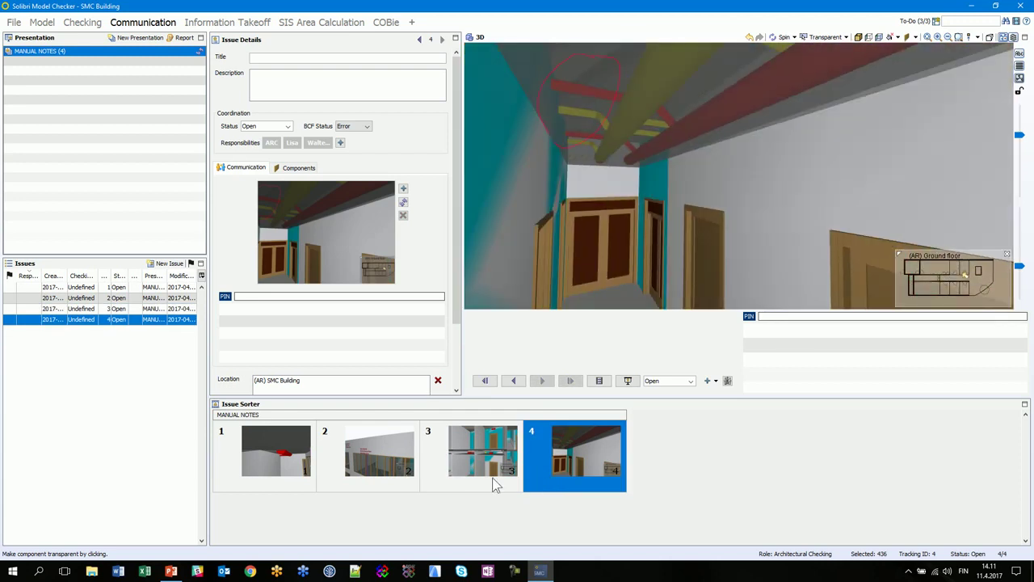
# Create a presentation named BIM ISSUES from the checking results, including only the BIM Validation - Architectural slides.
pyautogui.click(135, 40)
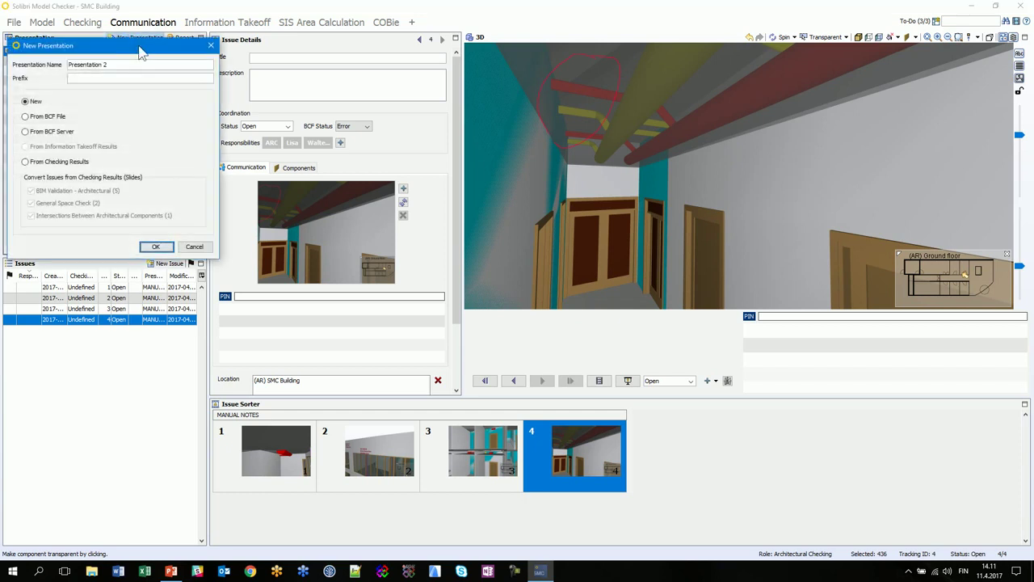
pyautogui.moveTo(139, 51); pyautogui.dragTo(408, 57)
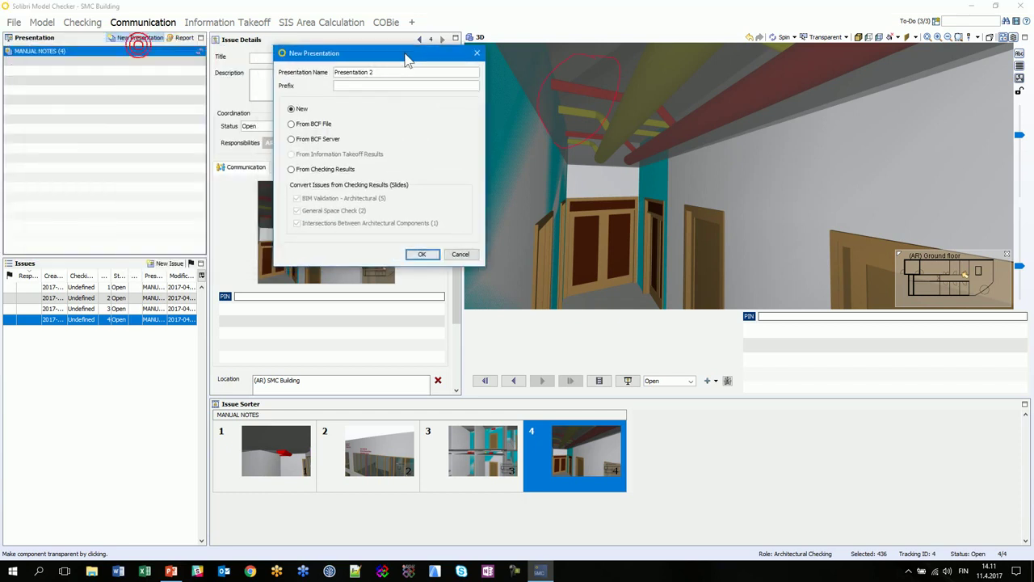
pyautogui.click(292, 168)
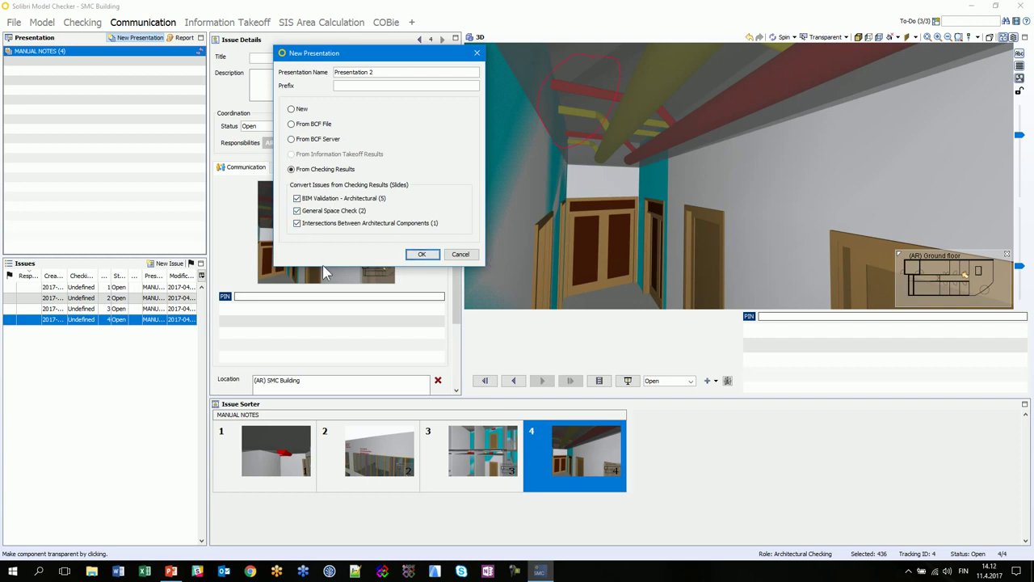
pyautogui.moveTo(322, 265); pyautogui.dragTo(356, 285)
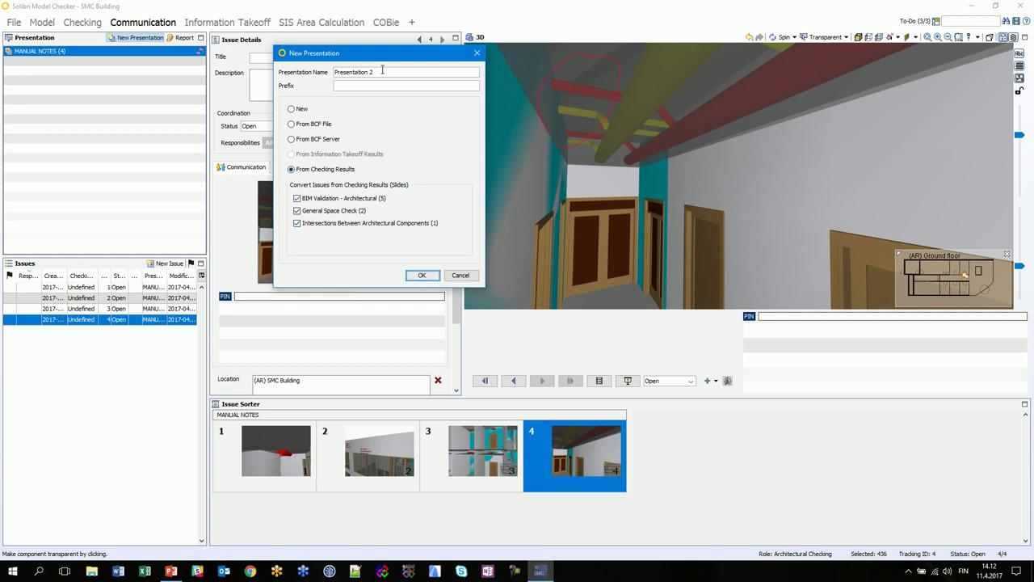
pyautogui.moveTo(376, 72); pyautogui.dragTo(333, 73)
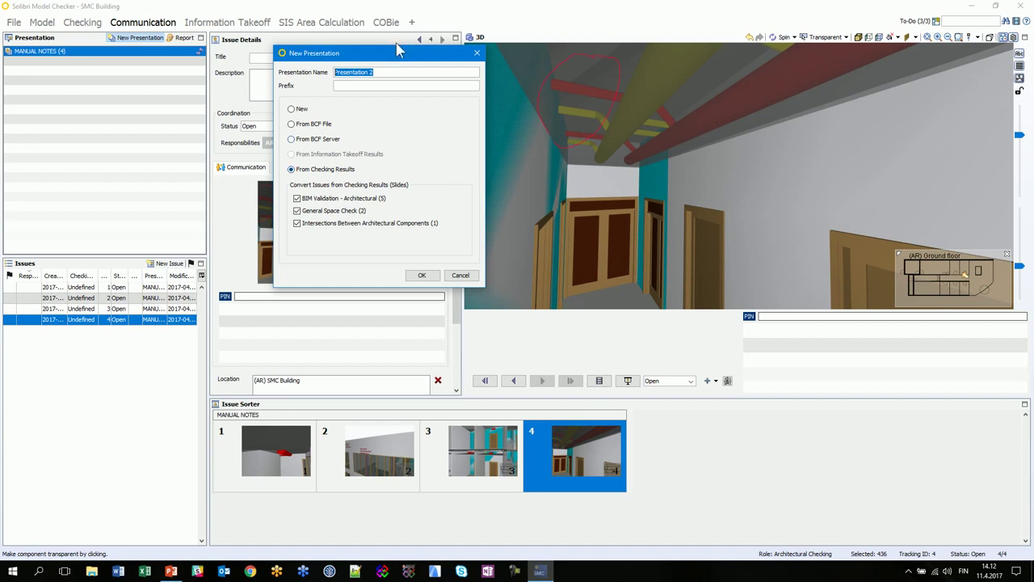
pyautogui.moveTo(392, 54); pyautogui.dragTo(418, 76)
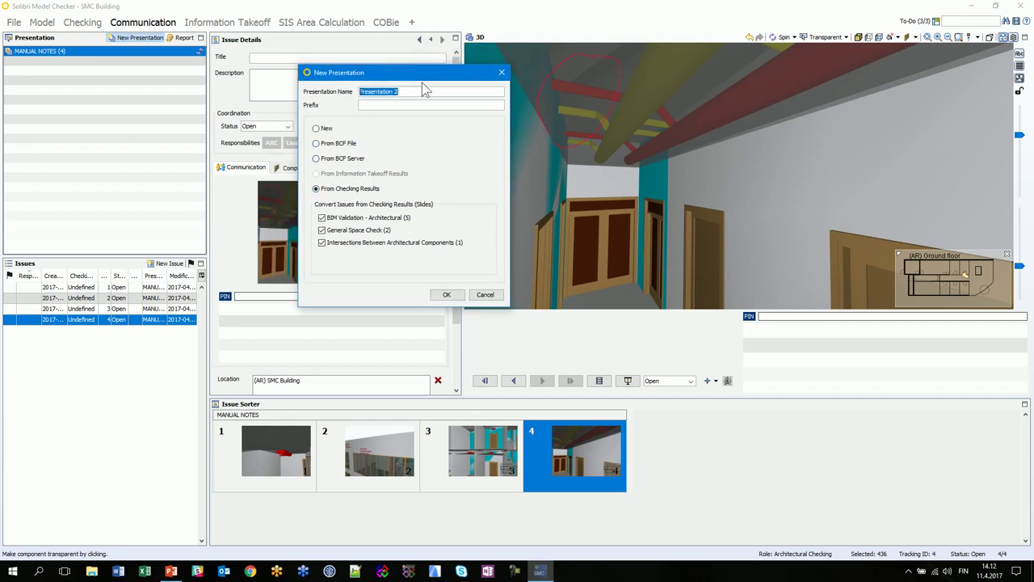
pyautogui.write('b')
pyautogui.click(321, 231)
pyautogui.click(323, 243)
pyautogui.click(446, 295)
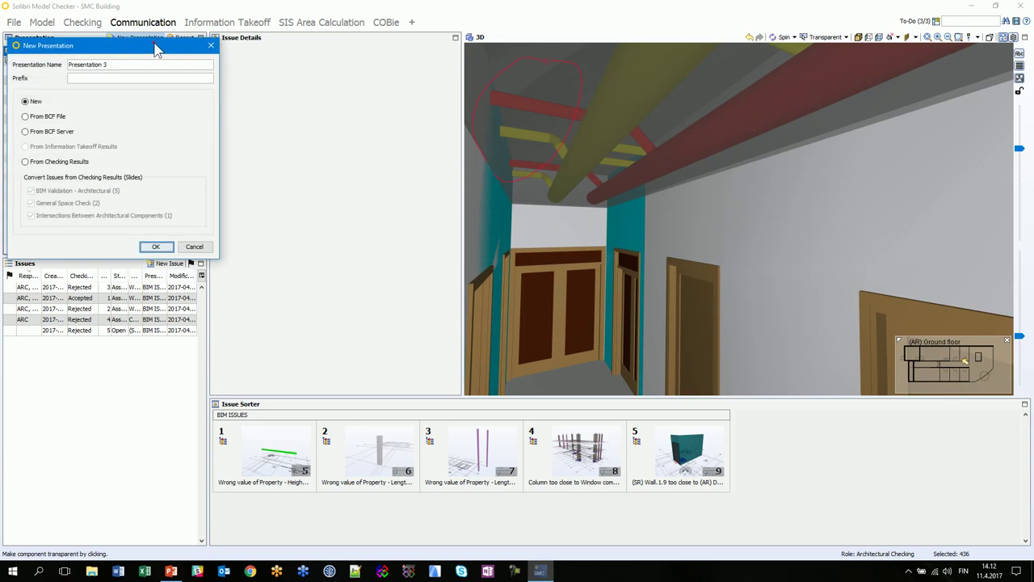
# Create a presentation named SPACES from the checking results, including only the General Space Check slides.
pyautogui.click(314, 205)
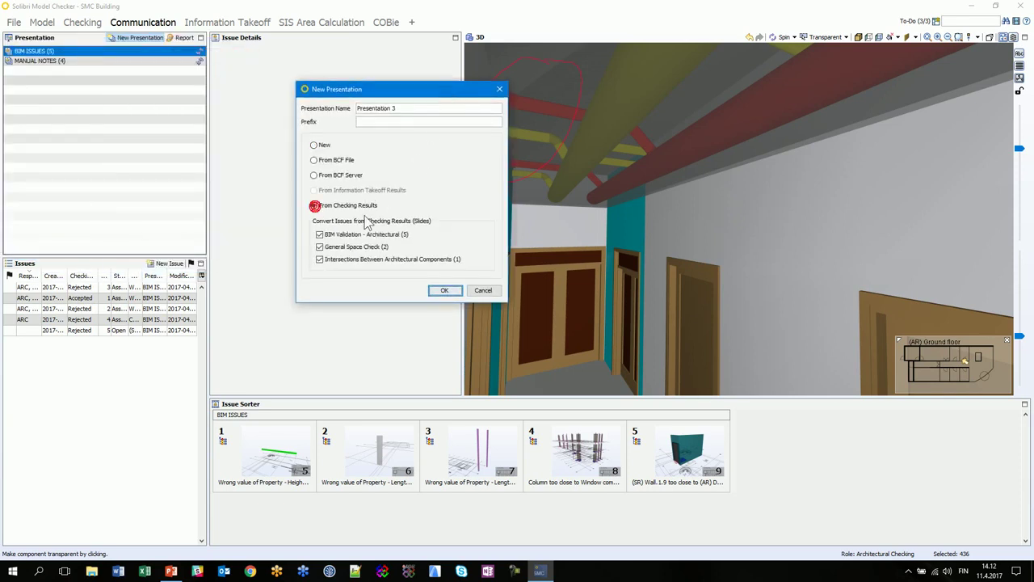
pyautogui.click(319, 234)
pyautogui.click(320, 259)
pyautogui.tripleClick(408, 108)
pyautogui.press('BackSpace')
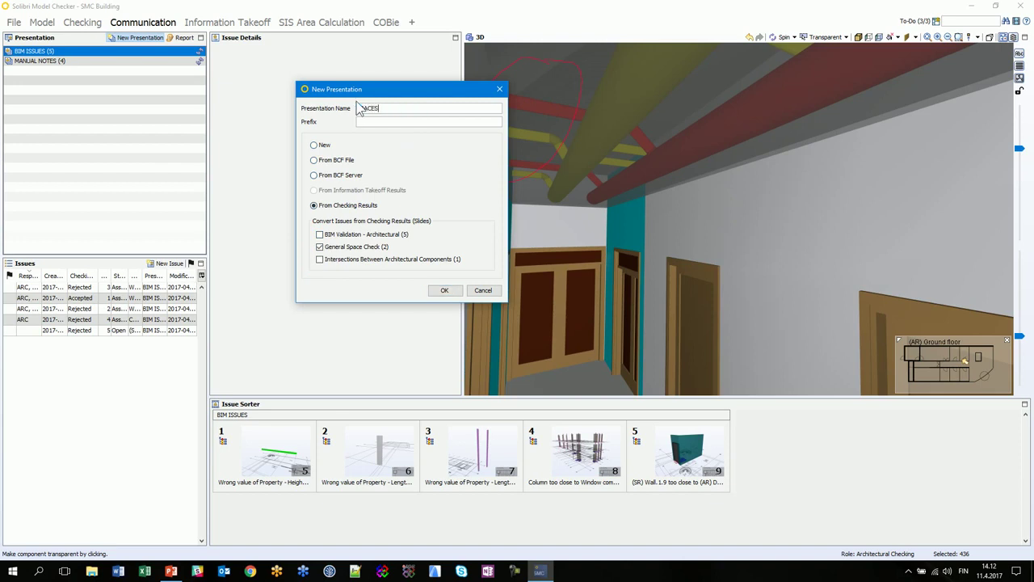
pyautogui.click(441, 290)
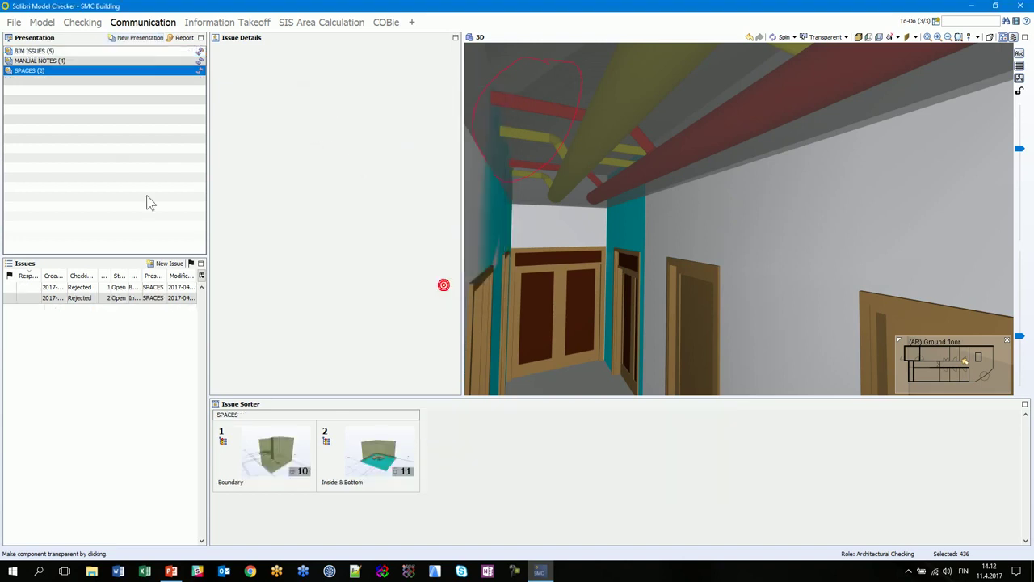
# Create a presentation named ARC ISSUES from the checking results, including only the Intersections Between Architectural Components slides.
pyautogui.click(138, 40)
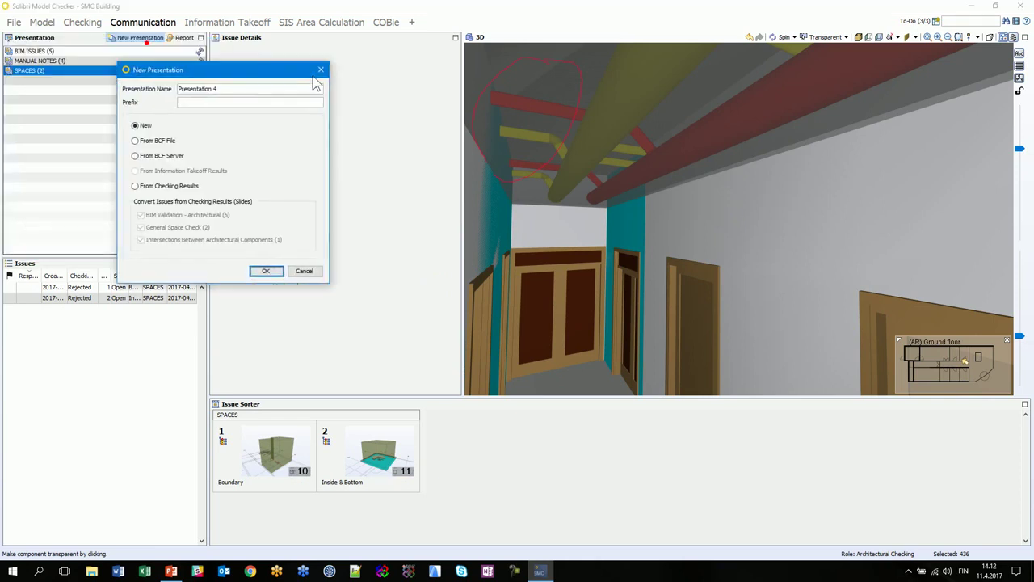
pyautogui.click(312, 203)
pyautogui.click(317, 244)
pyautogui.click(318, 232)
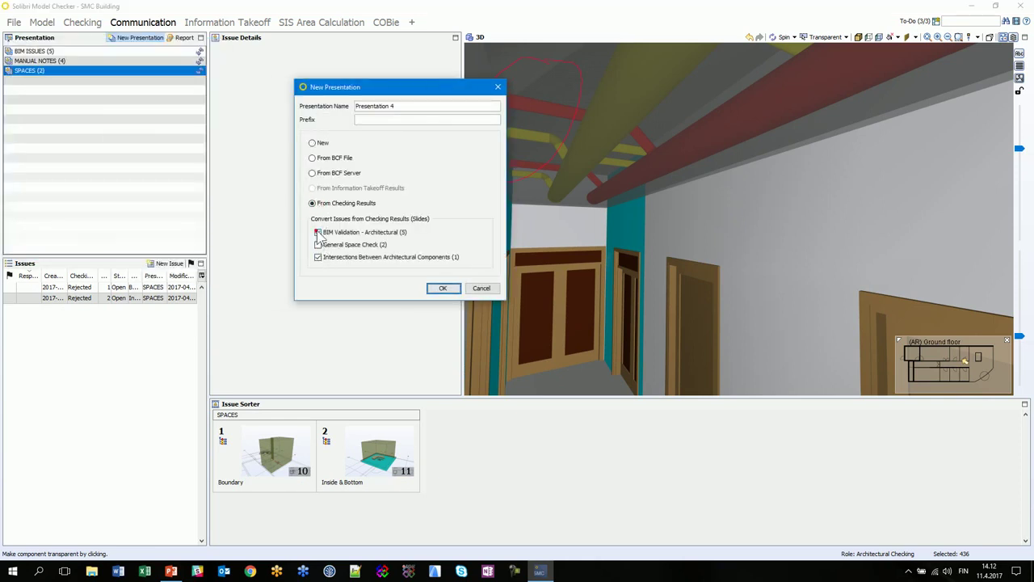
pyautogui.tripleClick(400, 108)
pyautogui.write('ARC ISSUES')
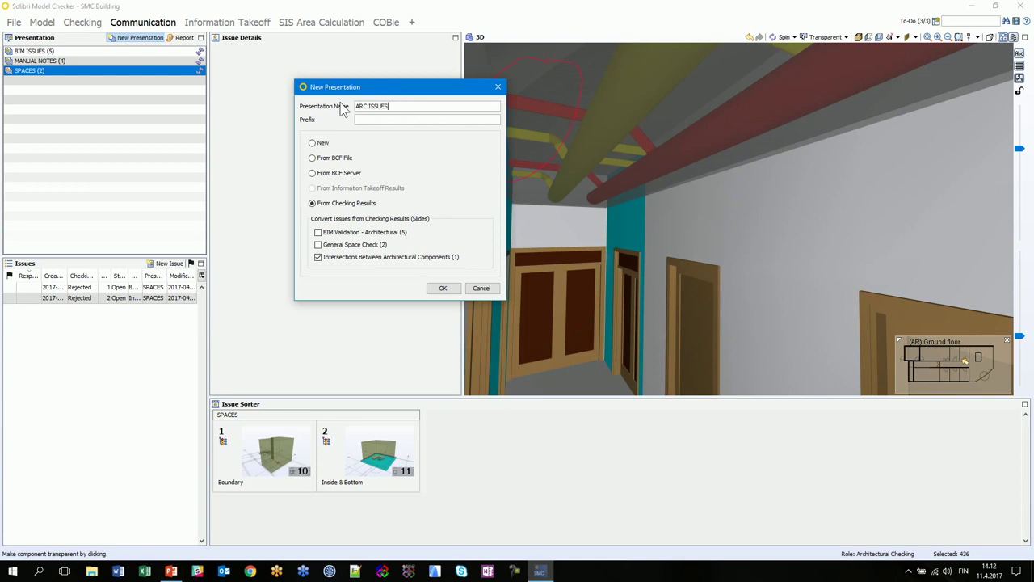
pyautogui.click(443, 289)
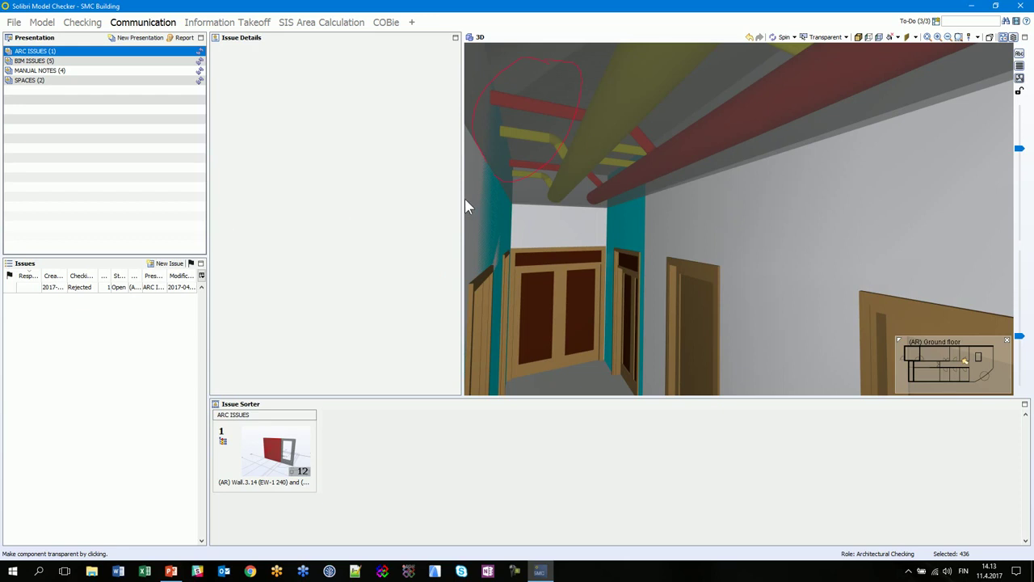
# Open the BIM ISSUES presentation and widen the issue list so its column headings and contents are readable.
pyautogui.moveTo(460, 197); pyautogui.dragTo(448, 212)
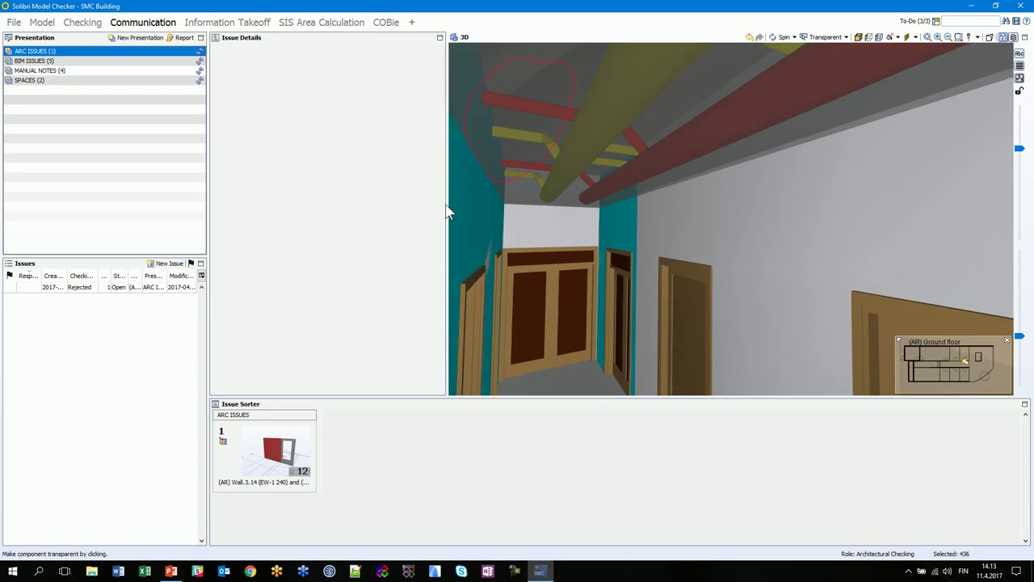
pyautogui.moveTo(378, 395); pyautogui.dragTo(379, 377)
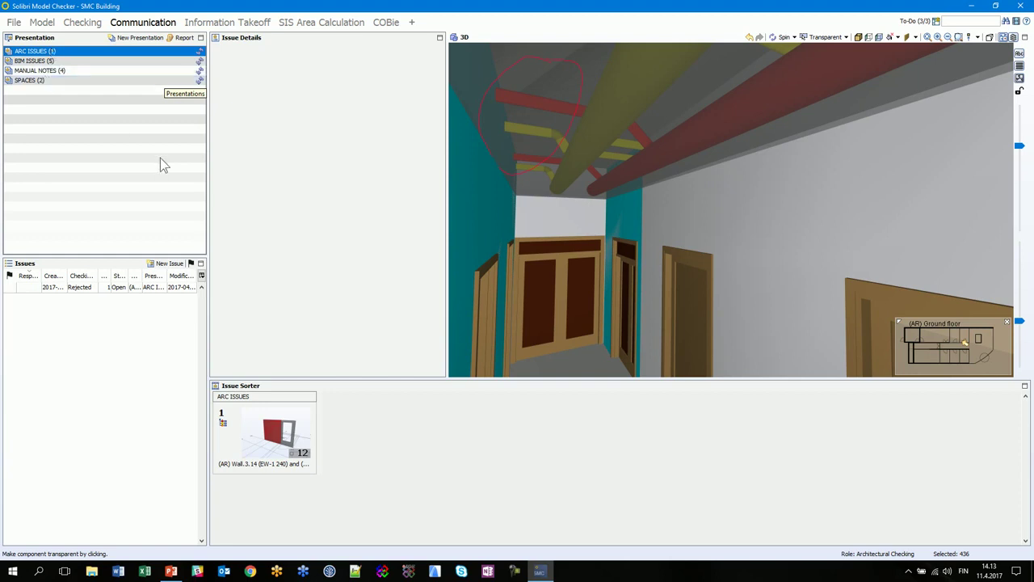
pyautogui.click(34, 61)
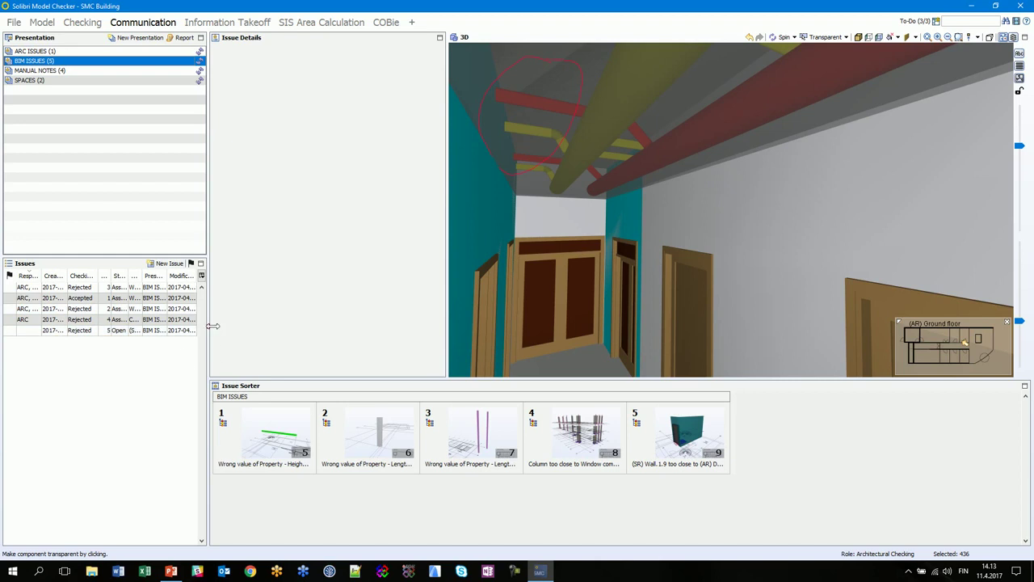
pyautogui.moveTo(212, 325); pyautogui.dragTo(267, 325)
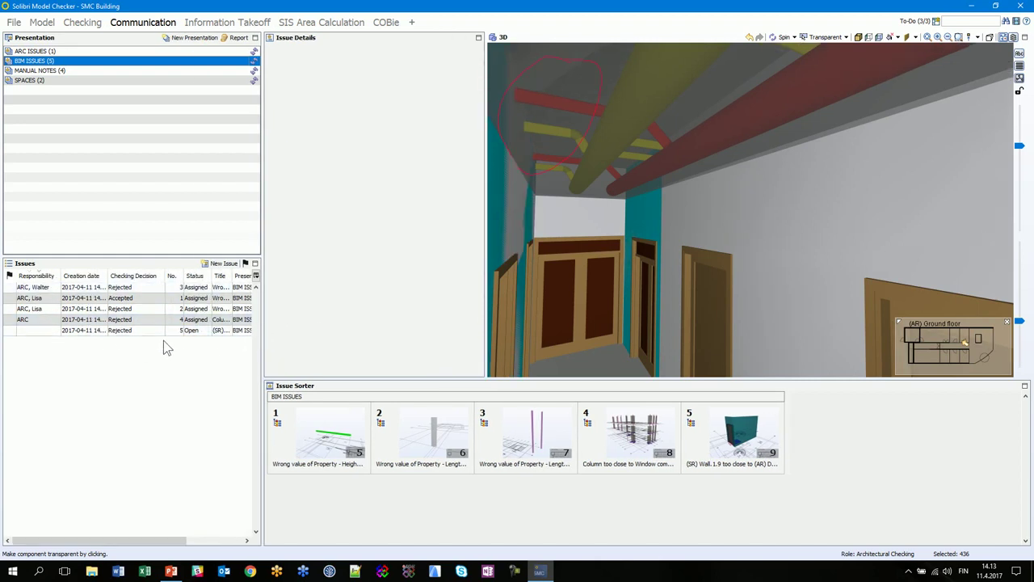
pyautogui.moveTo(166, 273); pyautogui.dragTo(160, 273)
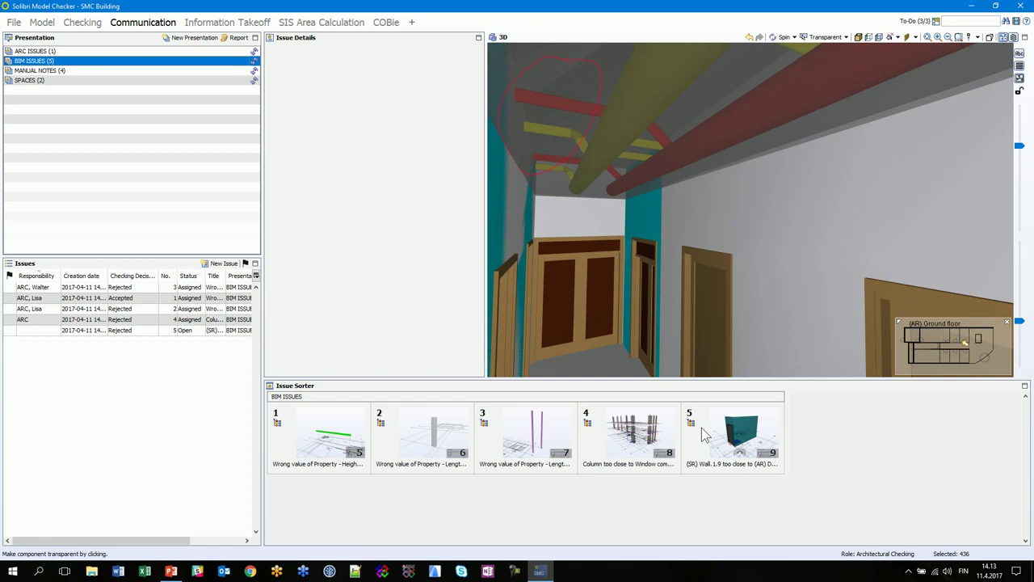
# Open issue 3 of BIM ISSUES, add the unassigned person to its responsibilities and remove ARC.
pyautogui.click(30, 288)
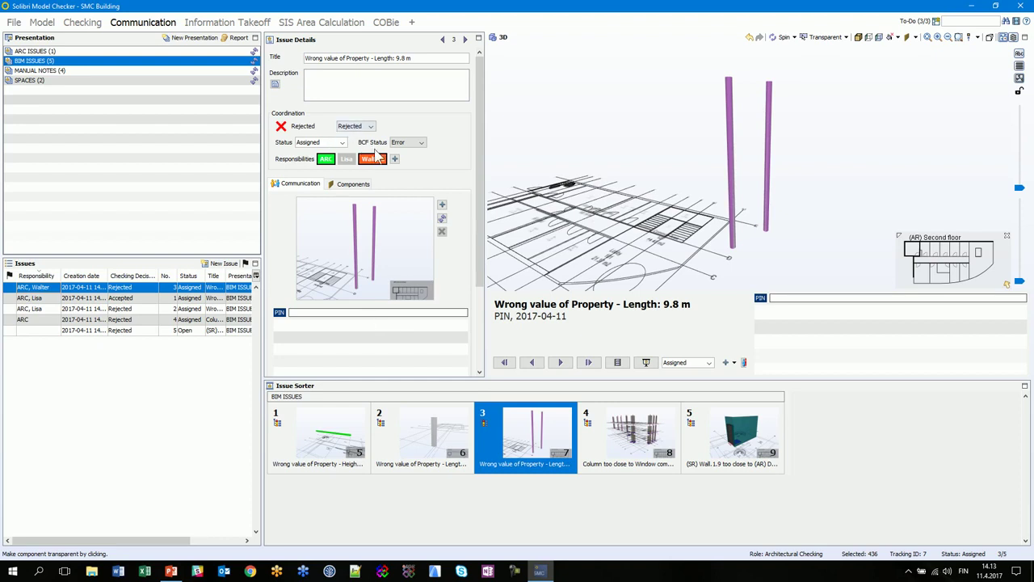
pyautogui.click(346, 158)
pyautogui.click(326, 158)
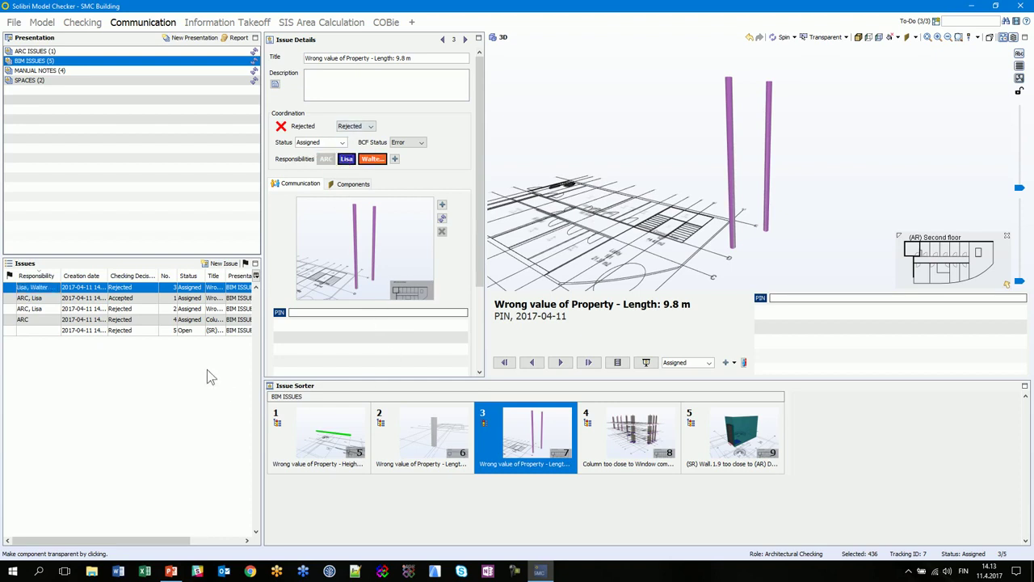
# Comment "DS SD S" on issue 3 and add a second slide with a close-up view of the columns.
pyautogui.click(327, 312)
pyautogui.write('DS SD S')
pyautogui.press('Return')
pyautogui.scroll(5, 732, 241)
pyautogui.scroll(3, 730, 226)
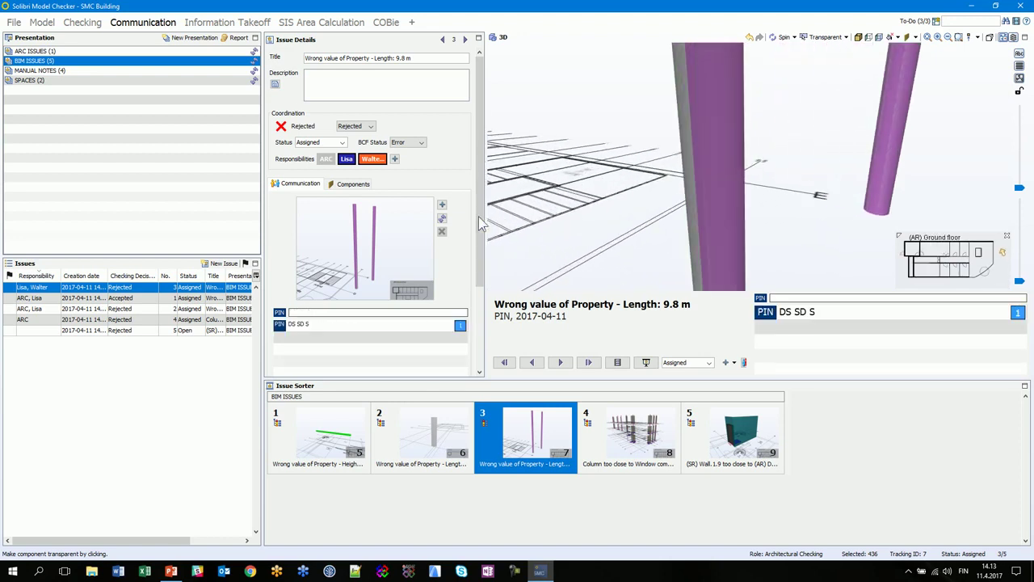
pyautogui.click(442, 204)
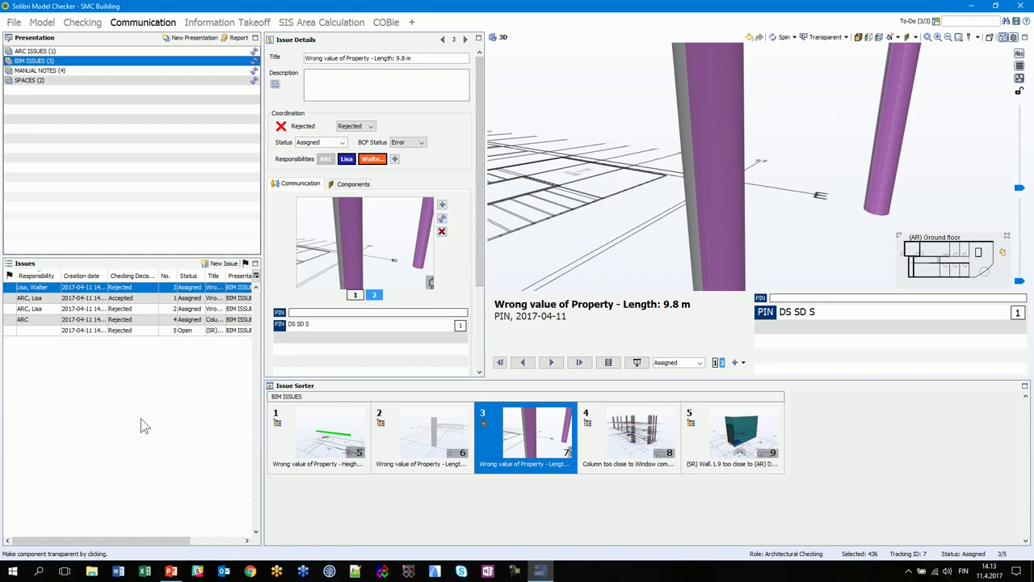
# Look through issues 1, 2 and 4 of BIM ISSUES, and make the last-listed person responsible for issue 5.
pyautogui.click(121, 298)
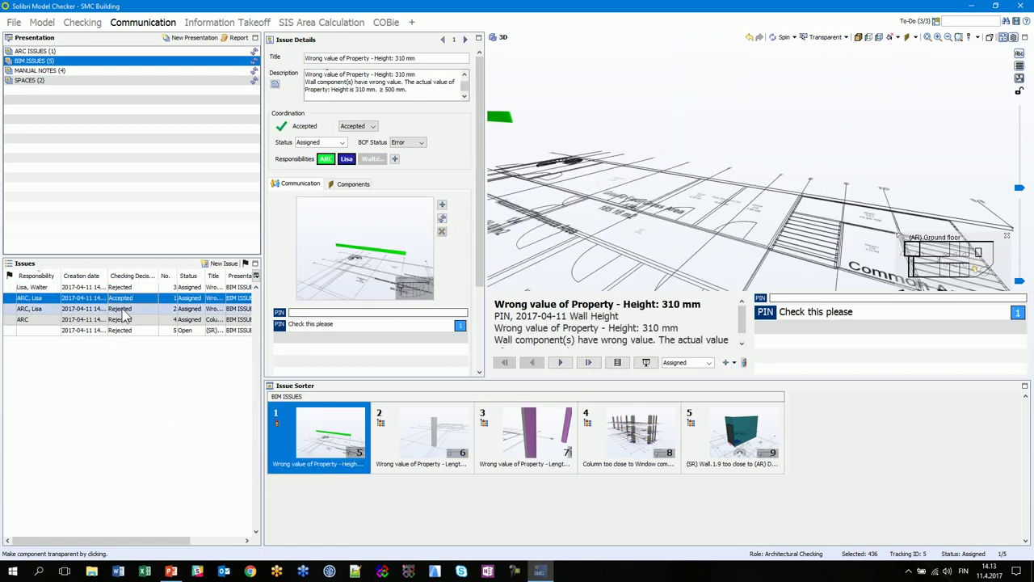
pyautogui.click(121, 310)
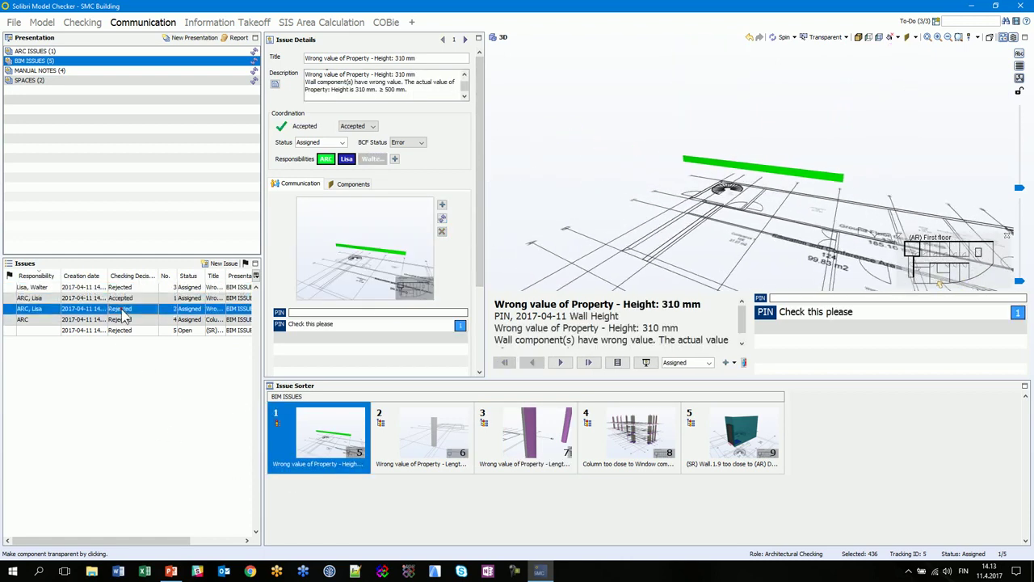
pyautogui.click(119, 321)
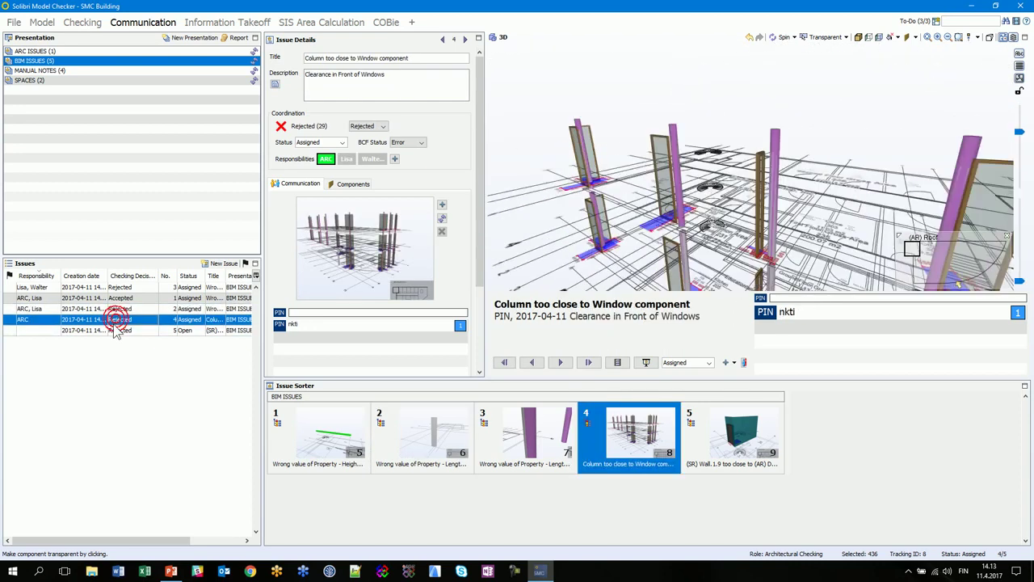
pyautogui.click(92, 331)
pyautogui.click(371, 158)
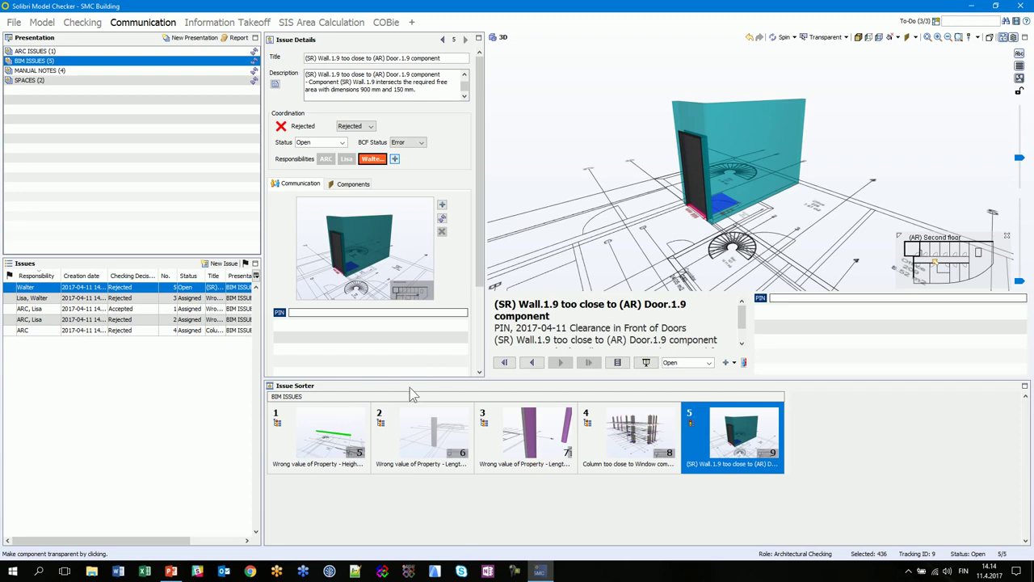
# List the issues of all four presentations together, from ARC ISSUES through SPACES.
pyautogui.click(63, 71)
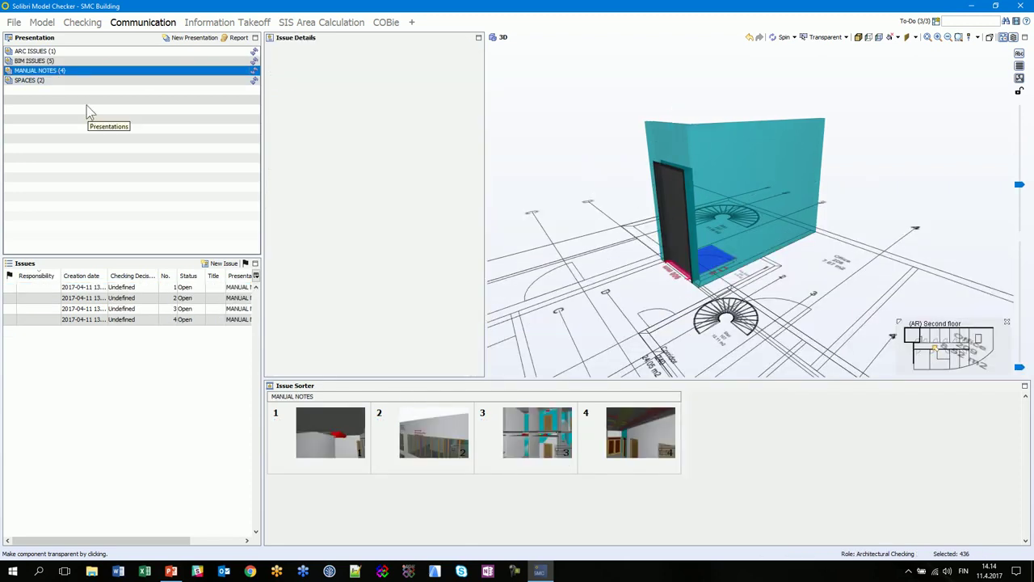
pyautogui.click(64, 52)
pyautogui.keyDown('shift'); pyautogui.click(32, 81); pyautogui.keyUp('shift')
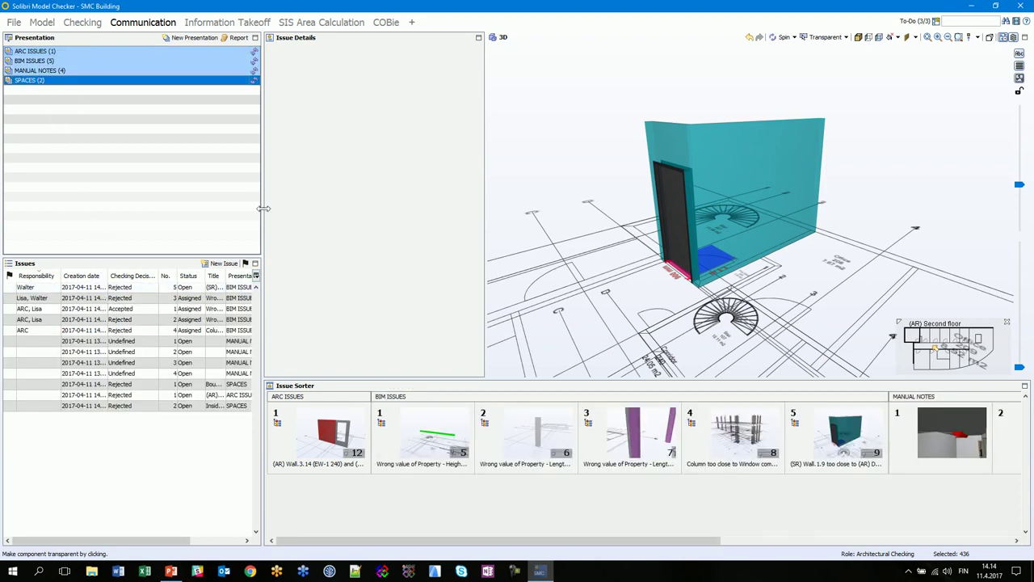
# Enlarge the issue list area and widen its Title column so all columns fit.
pyautogui.moveTo(286, 208); pyautogui.dragTo(287, 209)
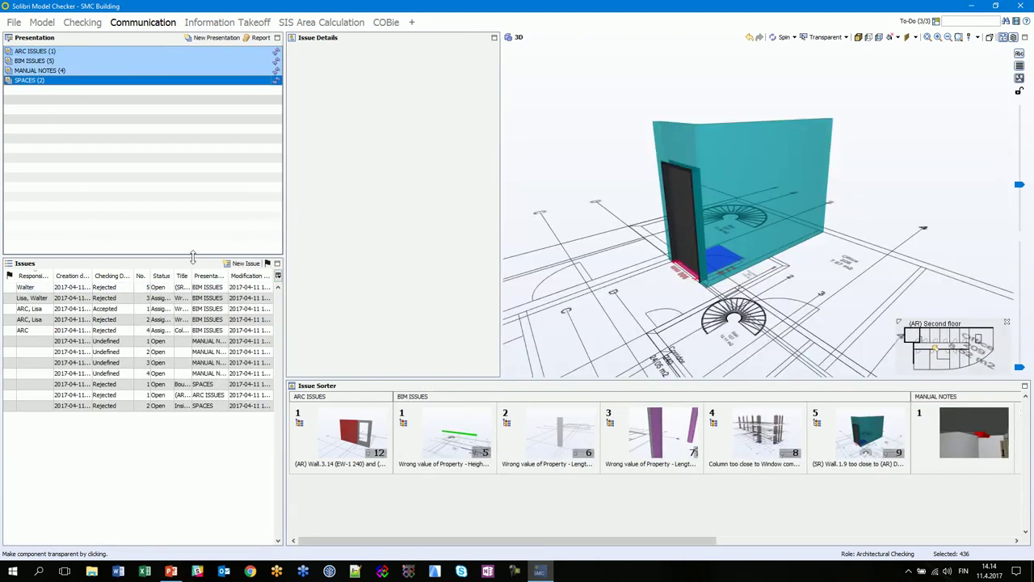
pyautogui.moveTo(192, 256); pyautogui.dragTo(199, 211)
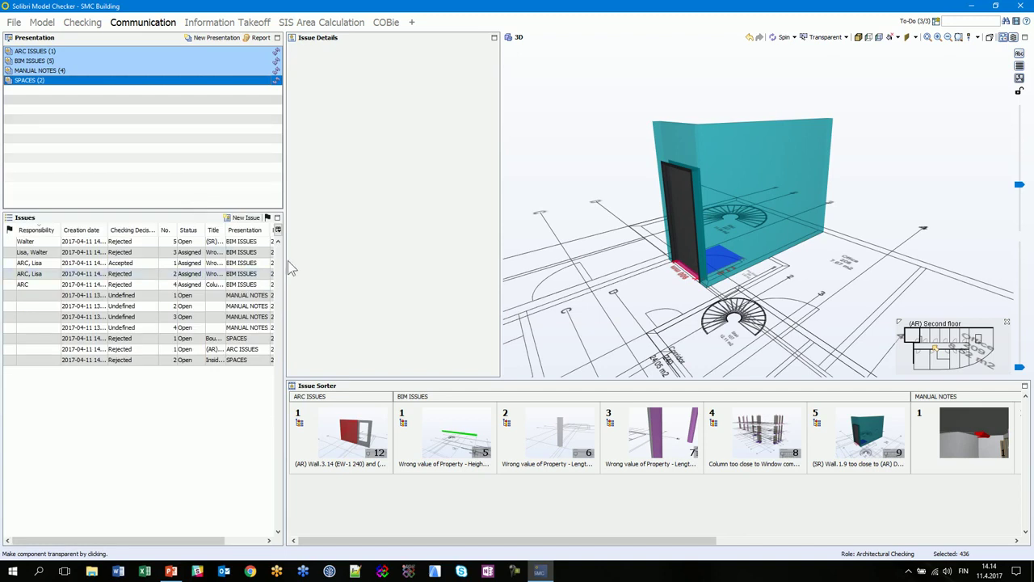
pyautogui.moveTo(286, 258); pyautogui.dragTo(333, 261)
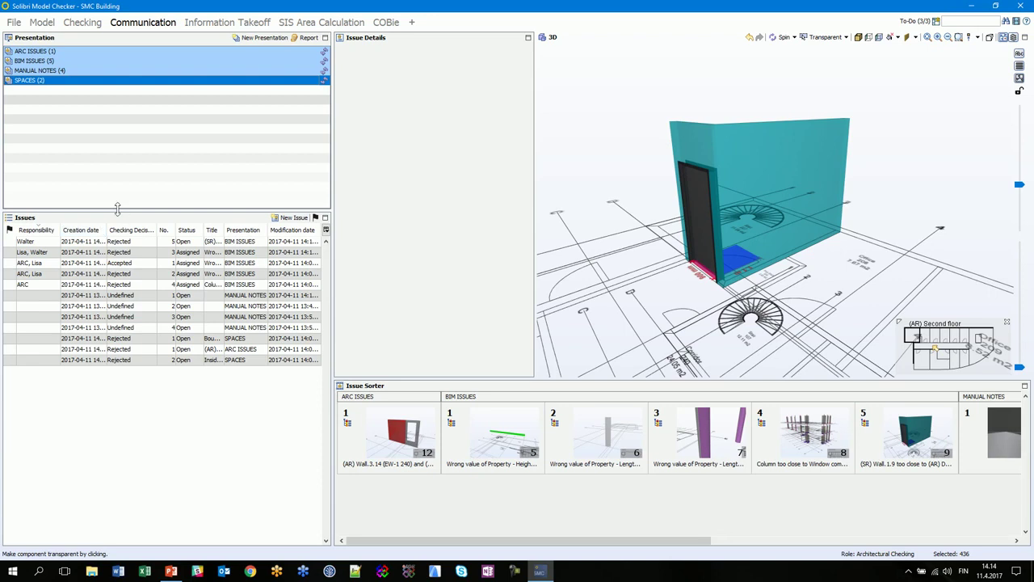
pyautogui.moveTo(117, 208); pyautogui.dragTo(119, 198)
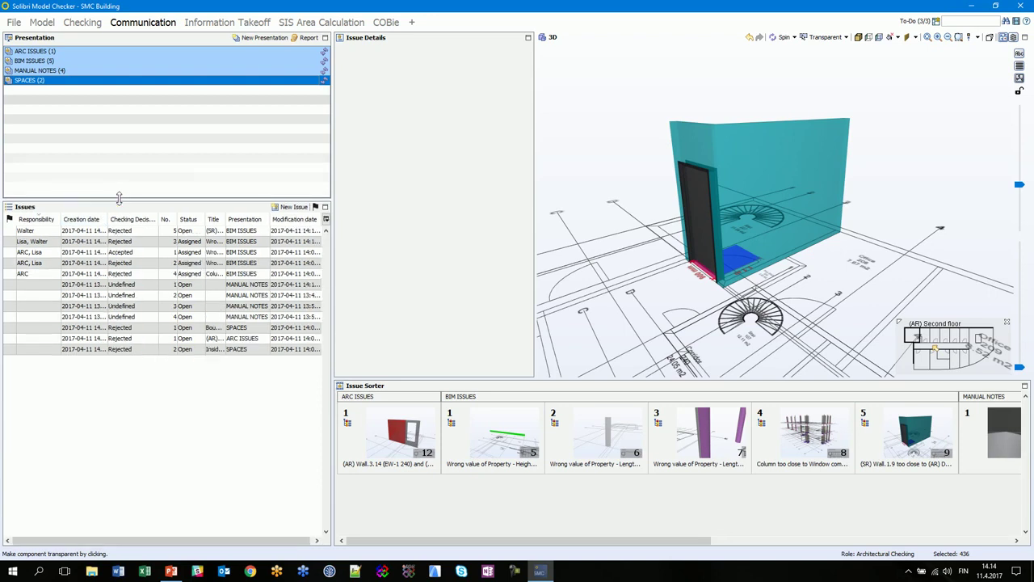
pyautogui.moveTo(225, 219); pyautogui.dragTo(250, 218)
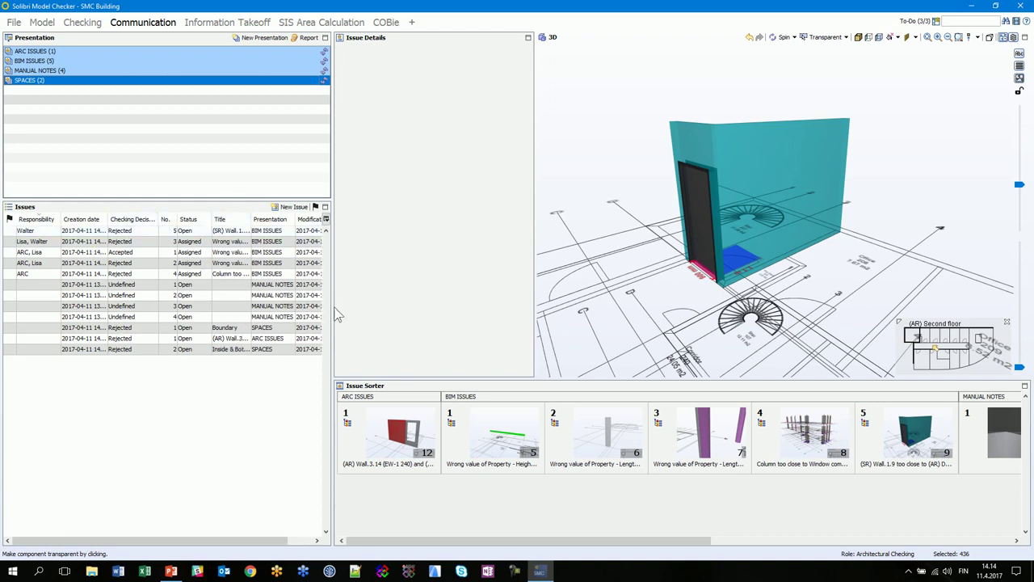
pyautogui.moveTo(333, 305); pyautogui.dragTo(370, 306)
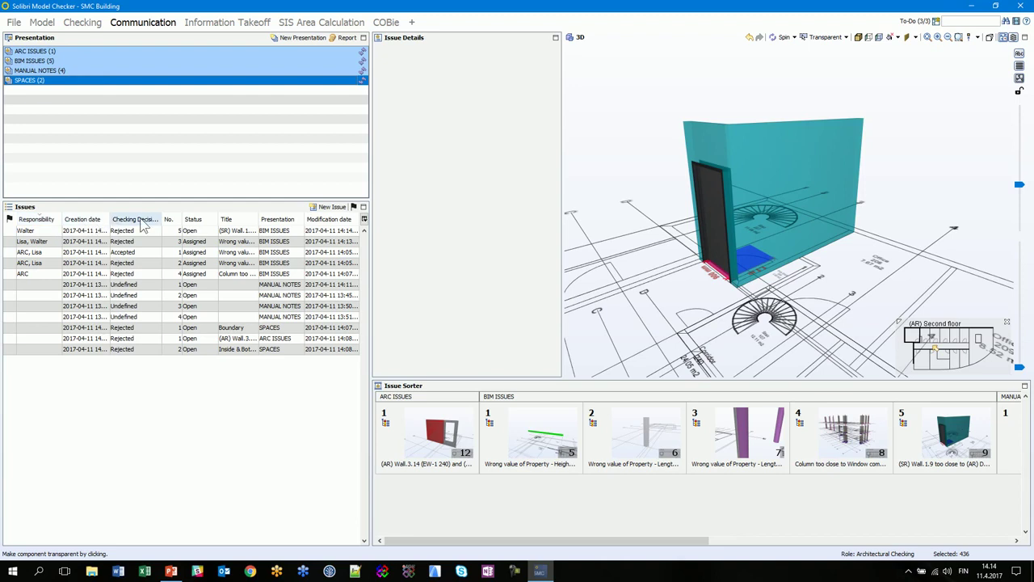
# Rearrange the issue list with Status first and No. second, and sort the issues by status.
pyautogui.moveTo(173, 221); pyautogui.dragTo(24, 222)
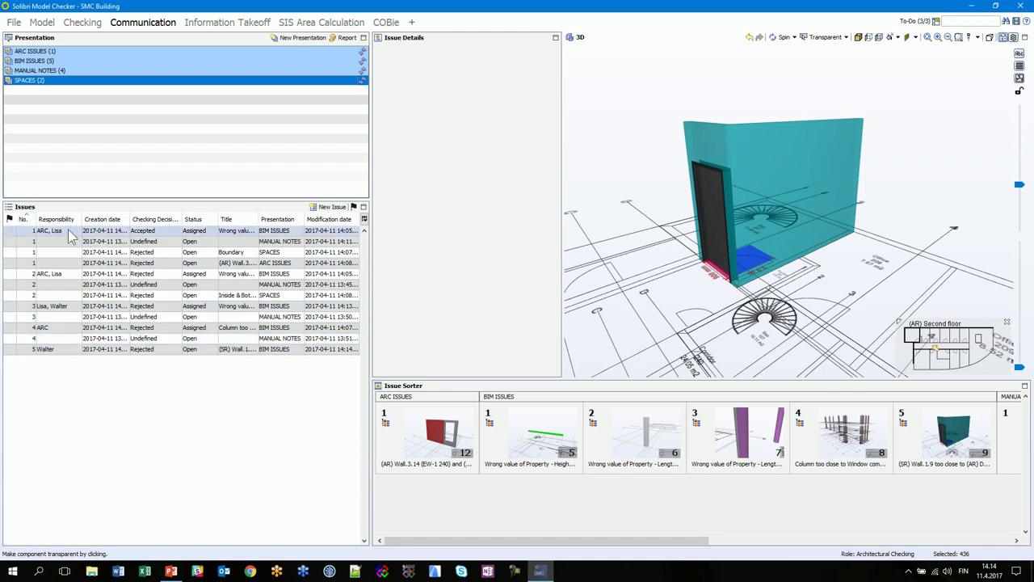
pyautogui.moveTo(193, 219); pyautogui.dragTo(18, 230)
pyautogui.click(27, 219)
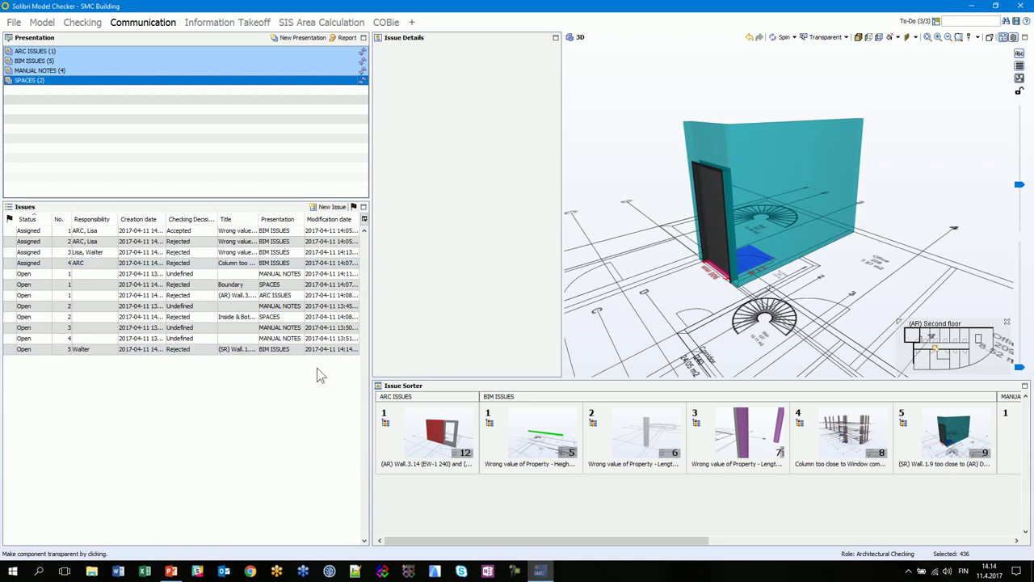
# View the ARC ISSUES wall overlap issue and issue 2 of BIM ISSUES.
pyautogui.click(157, 296)
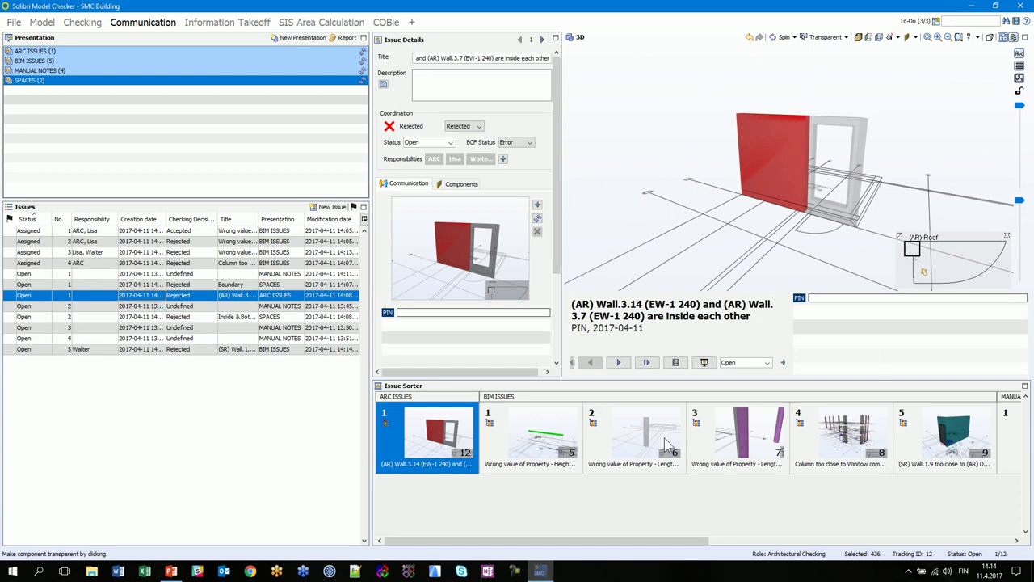
pyautogui.click(602, 452)
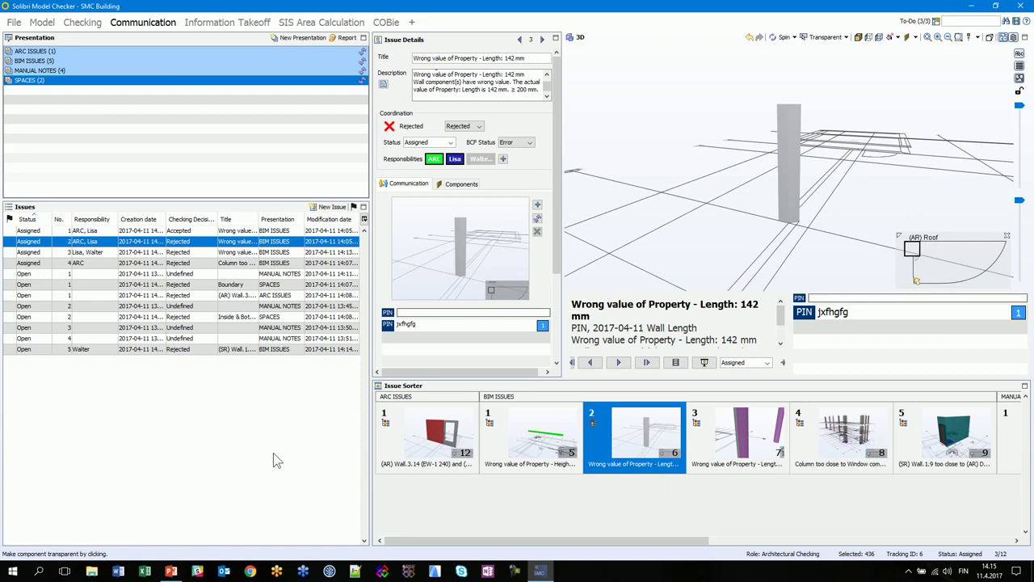
# Enlarge the issue sorter and move the wall-too-close-to-door issue from BIM ISSUES to the end of ARC ISSUES.
pyautogui.moveTo(598, 378); pyautogui.dragTo(599, 297)
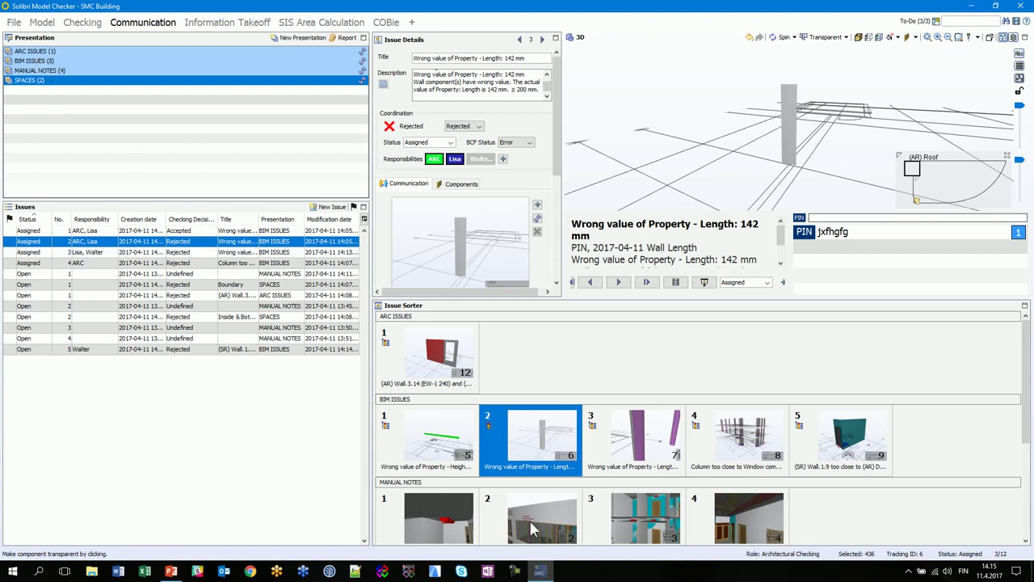
pyautogui.click(819, 447)
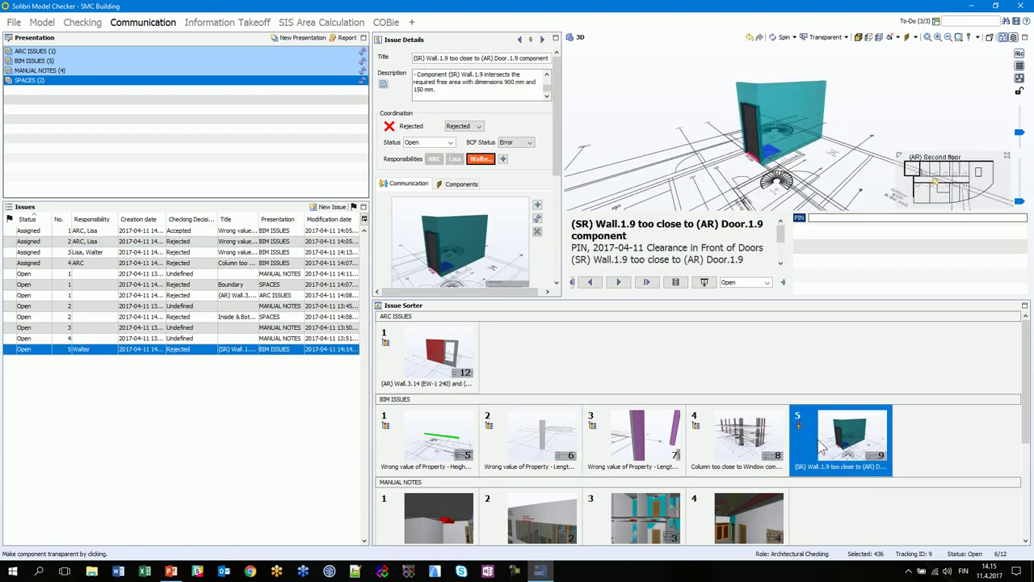
pyautogui.moveTo(820, 446); pyautogui.dragTo(596, 366)
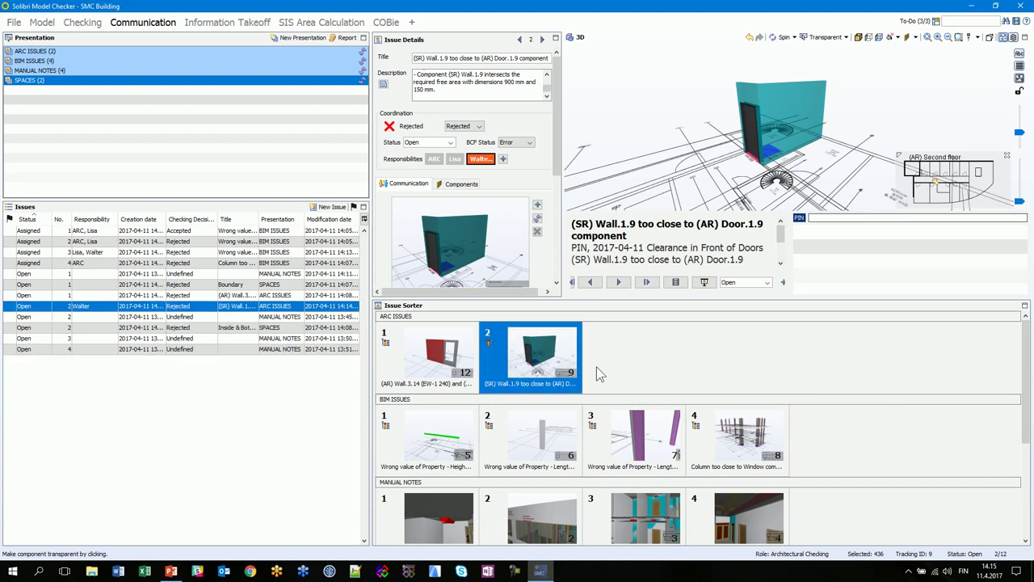
# Copy the wall-too-close-to-door issue from ARC ISSUES and paste it back into BIM ISSUES.
pyautogui.rightClick(495, 365)
pyautogui.click(591, 429)
pyautogui.click(834, 449)
pyautogui.rightClick(833, 399)
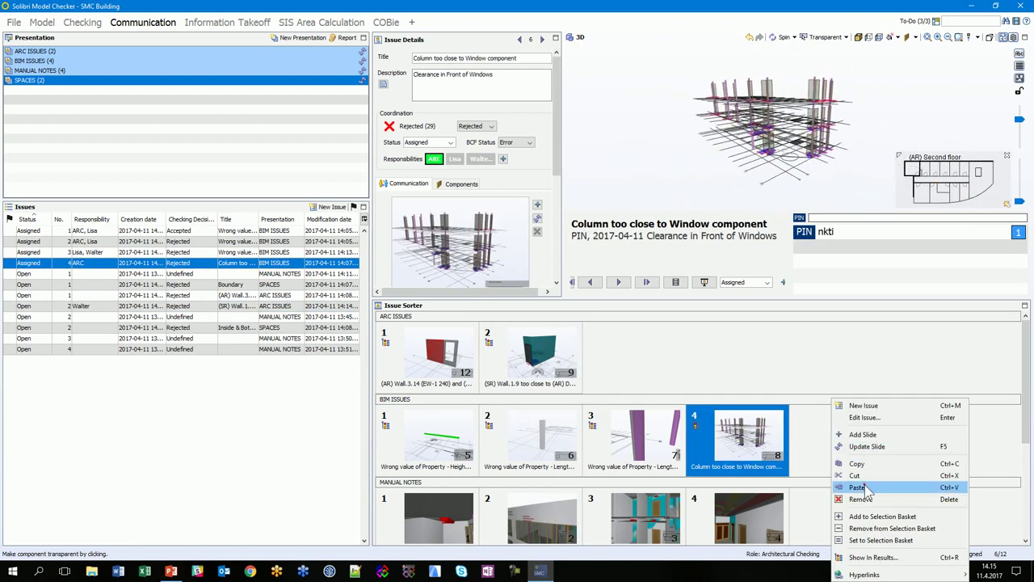
pyautogui.click(858, 488)
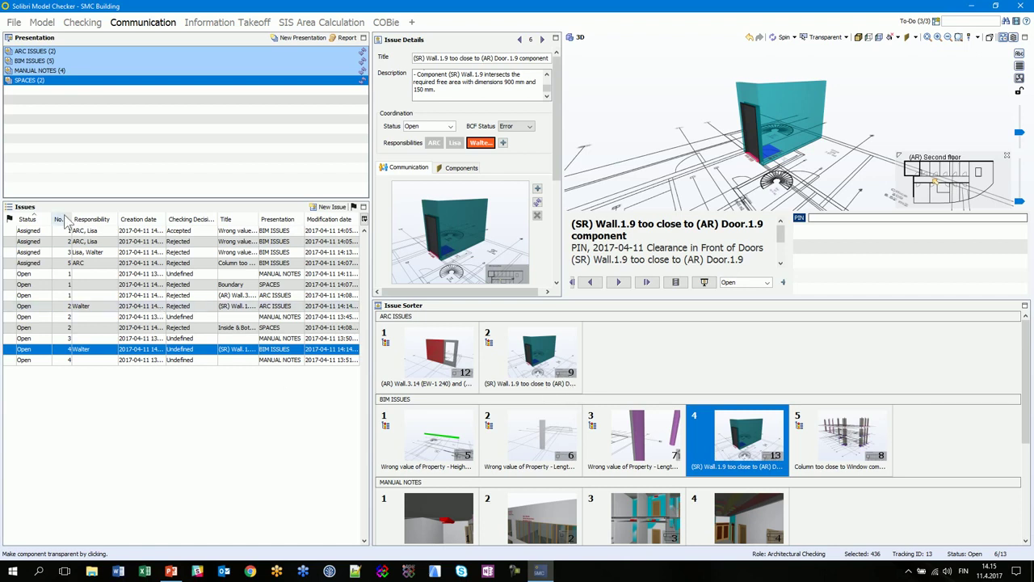
# Check which columns can be shown in the issue list, without changing the selection.
pyautogui.click(363, 219)
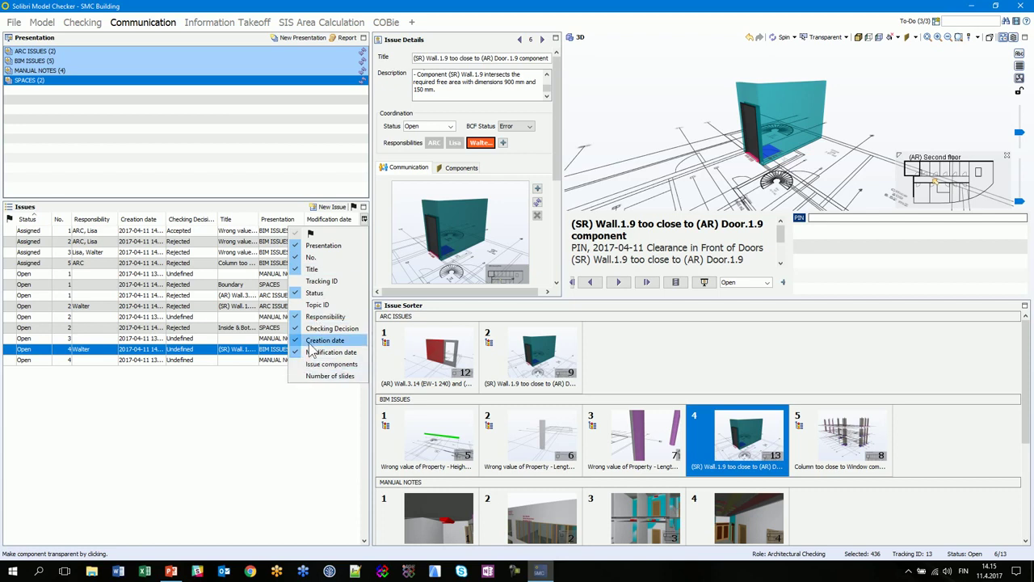
pyautogui.click(273, 420)
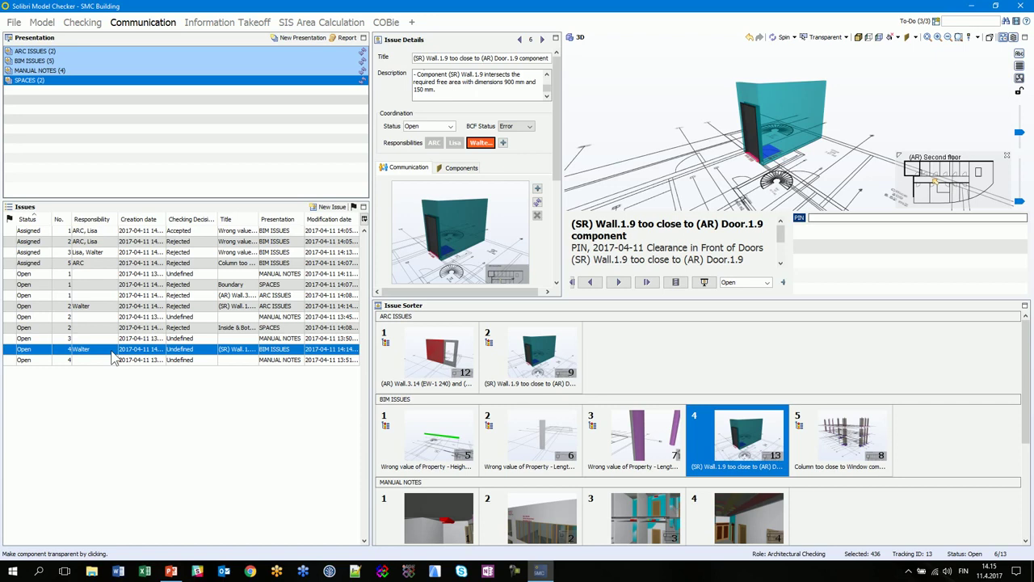
# Flag issues 4 and 3 of the BIM ISSUES presentation in the issue list.
pyautogui.click(8, 349)
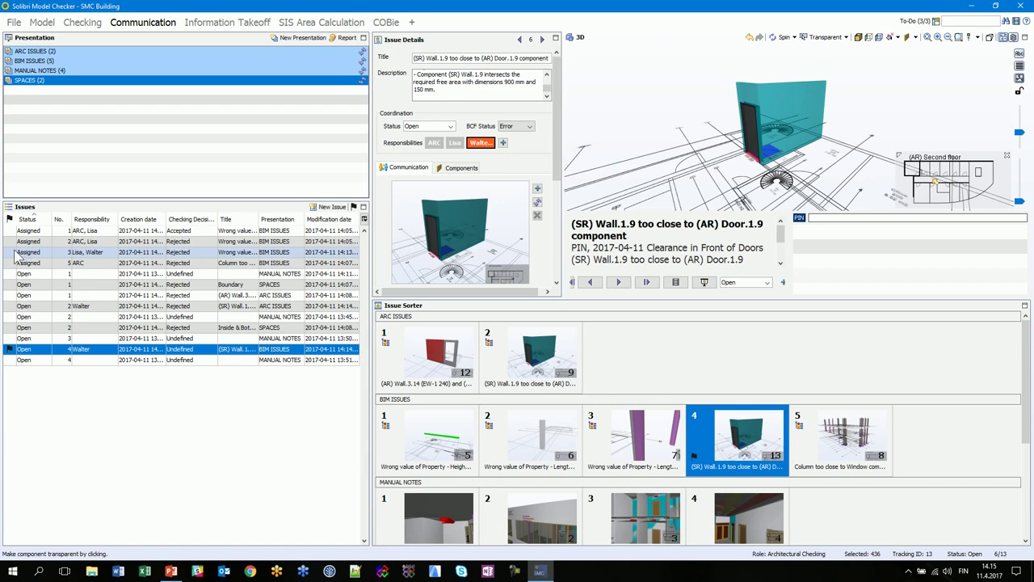
pyautogui.click(7, 253)
# Make Responsibility the first column of the issue list and show only the flagged issues.
pyautogui.moveTo(92, 219); pyautogui.dragTo(40, 226)
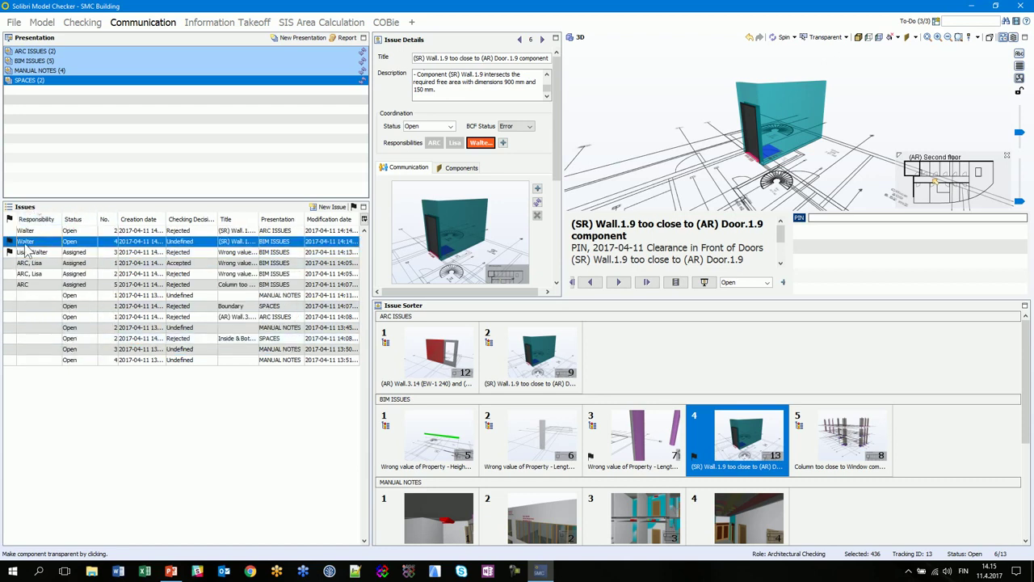
pyautogui.click(353, 206)
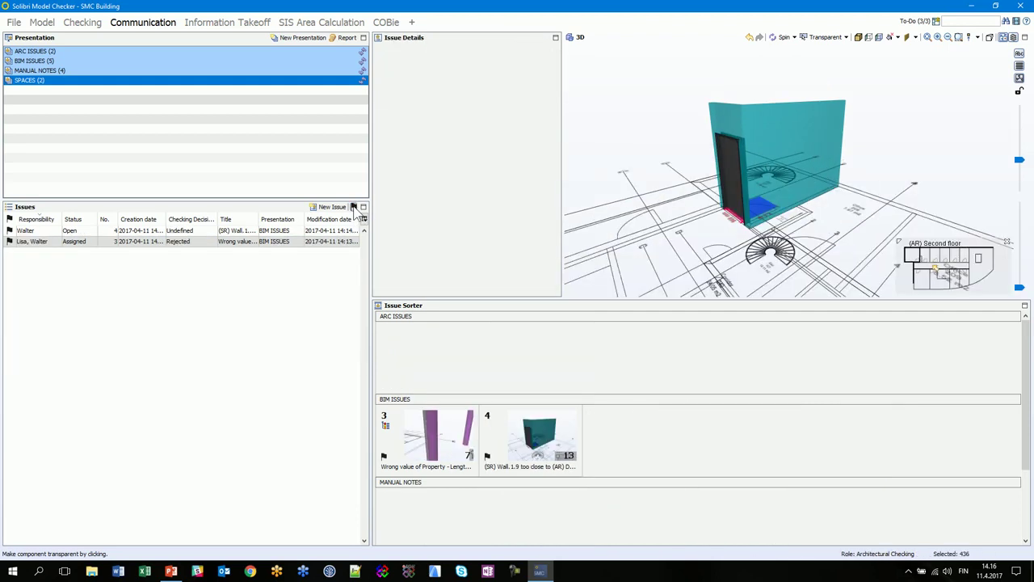
# Fill issue 3's description from its checking result and enlarge the issue details and 3D area above the issue sorter.
pyautogui.click(434, 454)
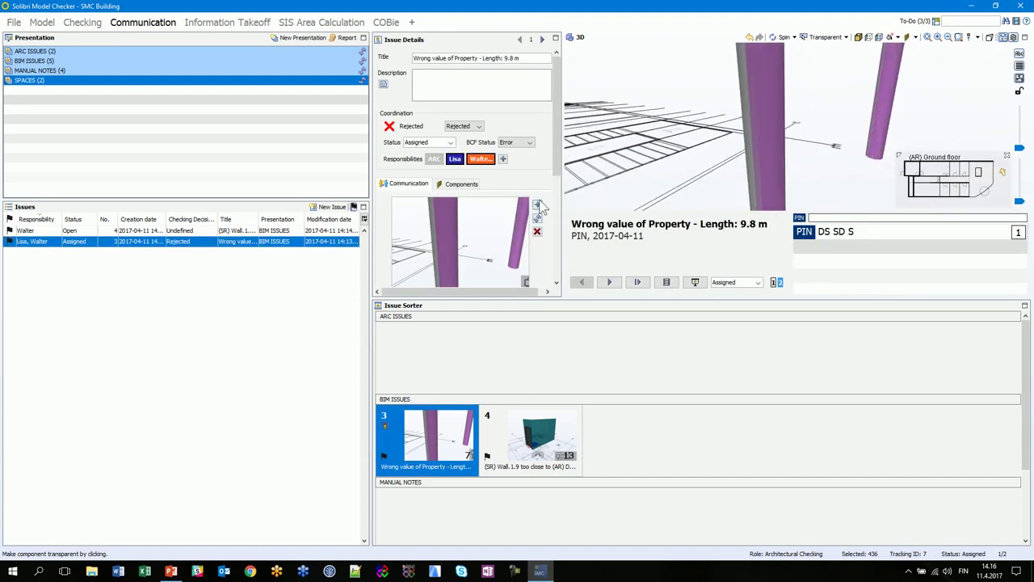
pyautogui.click(383, 84)
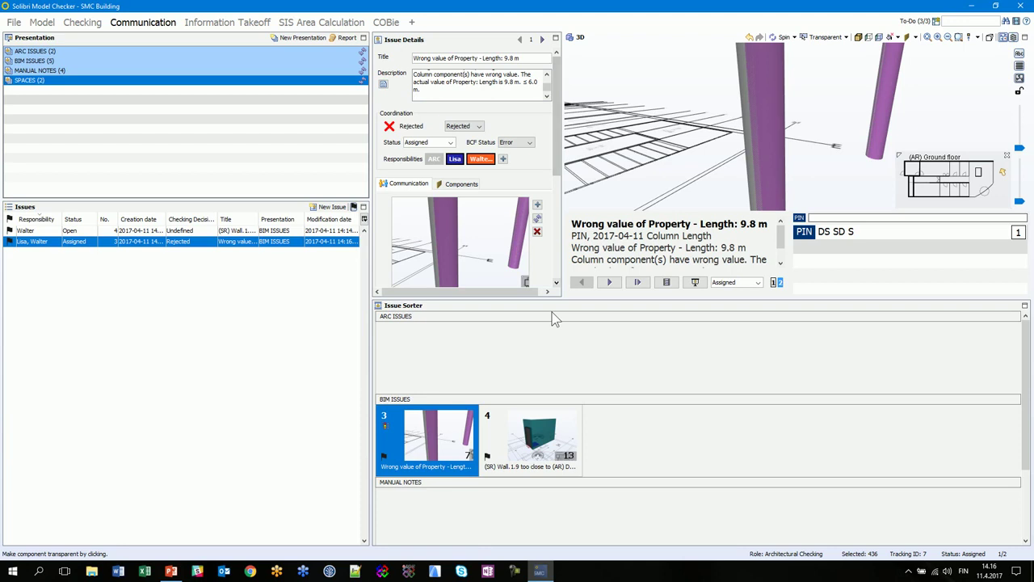
pyautogui.moveTo(601, 298); pyautogui.dragTo(612, 365)
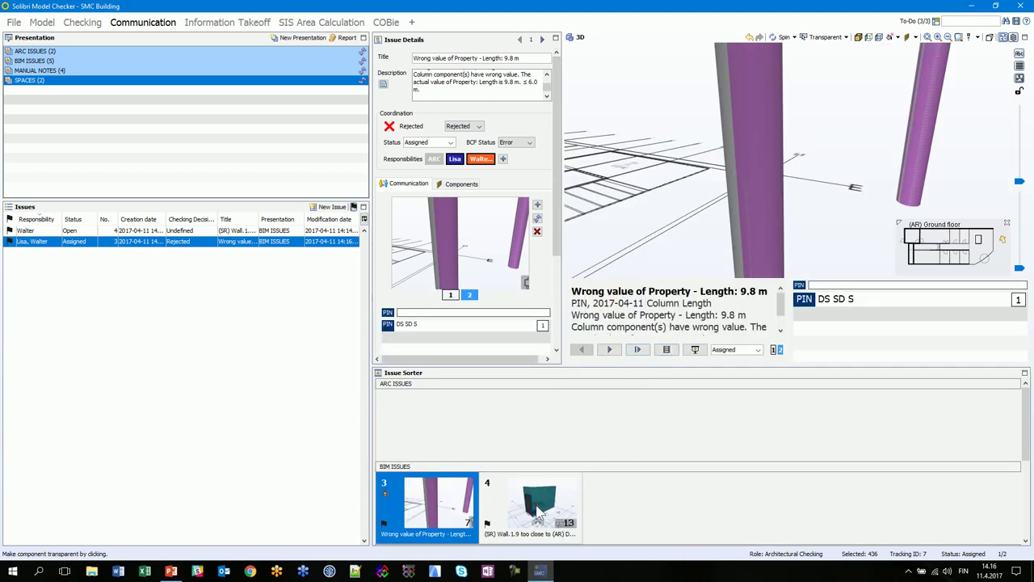
# Set the status of issue 4 in BIM ISSUES to Assigned and add a second existing responsible person.
pyautogui.click(539, 509)
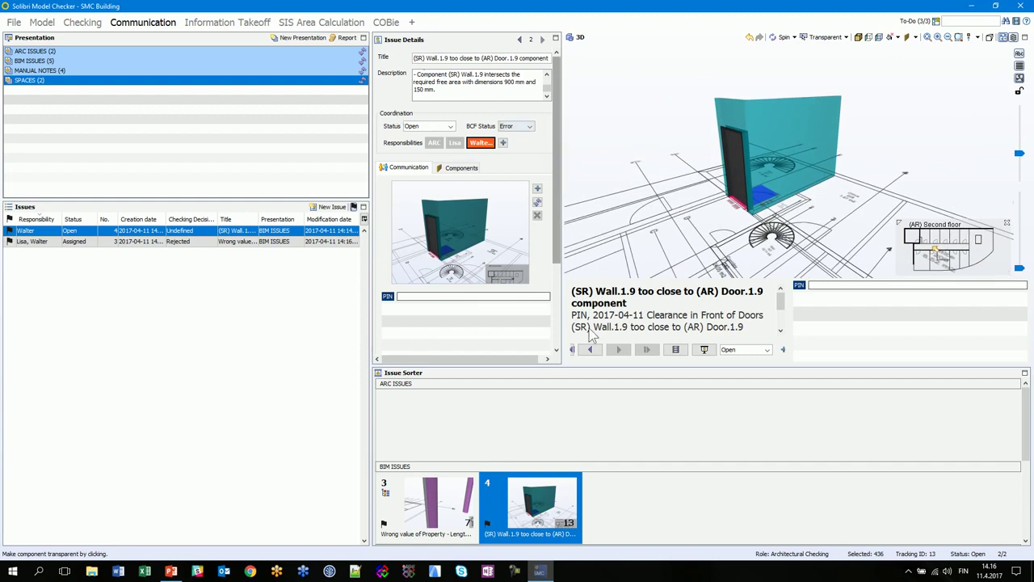
pyautogui.click(449, 126)
pyautogui.click(436, 146)
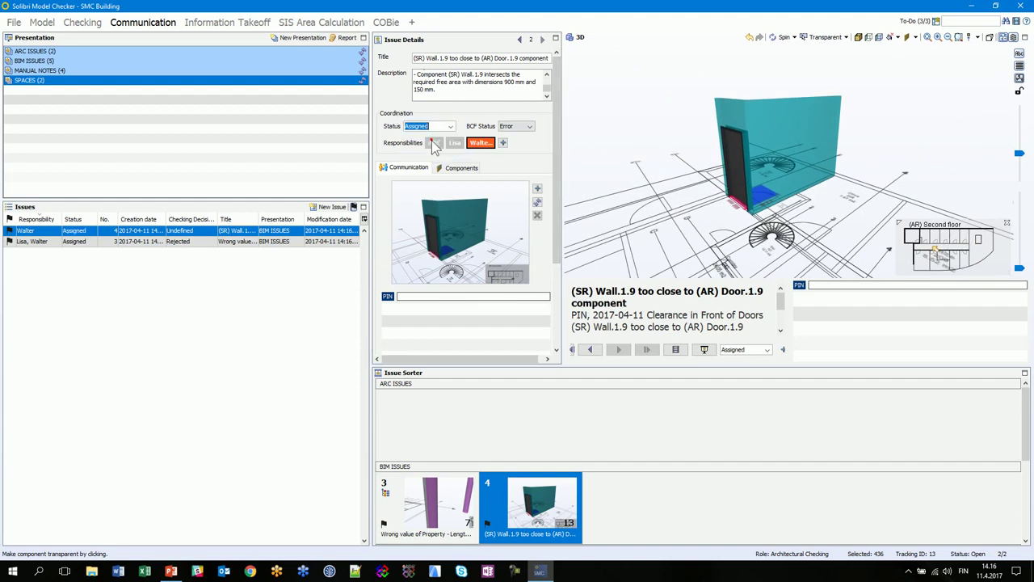
pyautogui.click(454, 143)
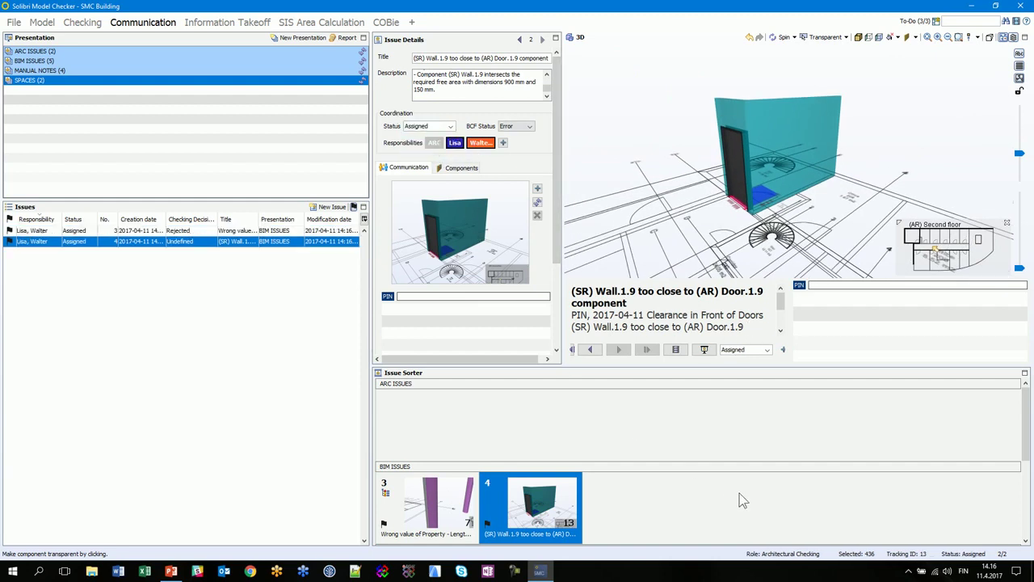
# Show issue 4 in the full-screen presentation view and add a new responsible person's name to it.
pyautogui.click(704, 349)
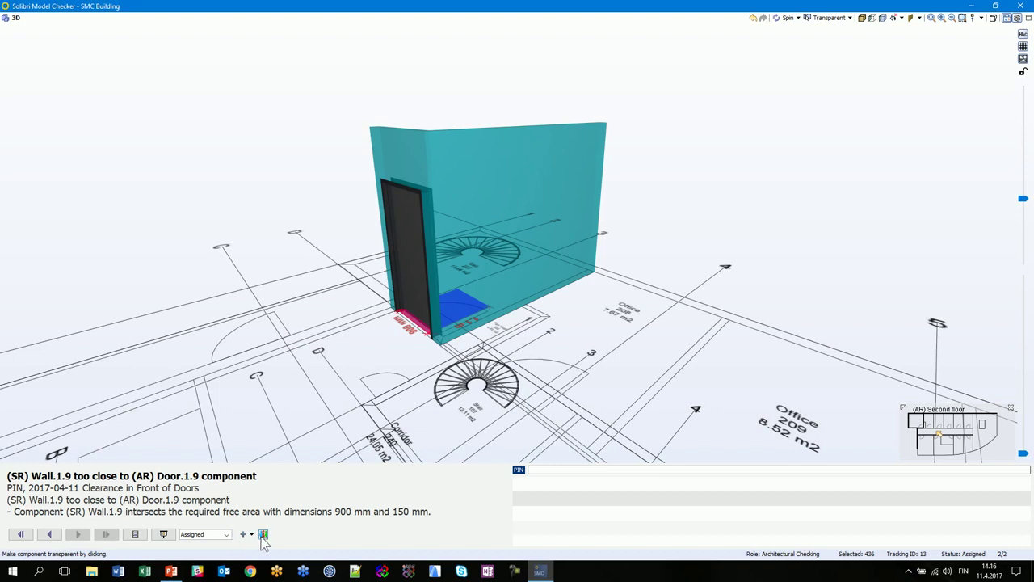
pyautogui.click(264, 534)
pyautogui.click(505, 503)
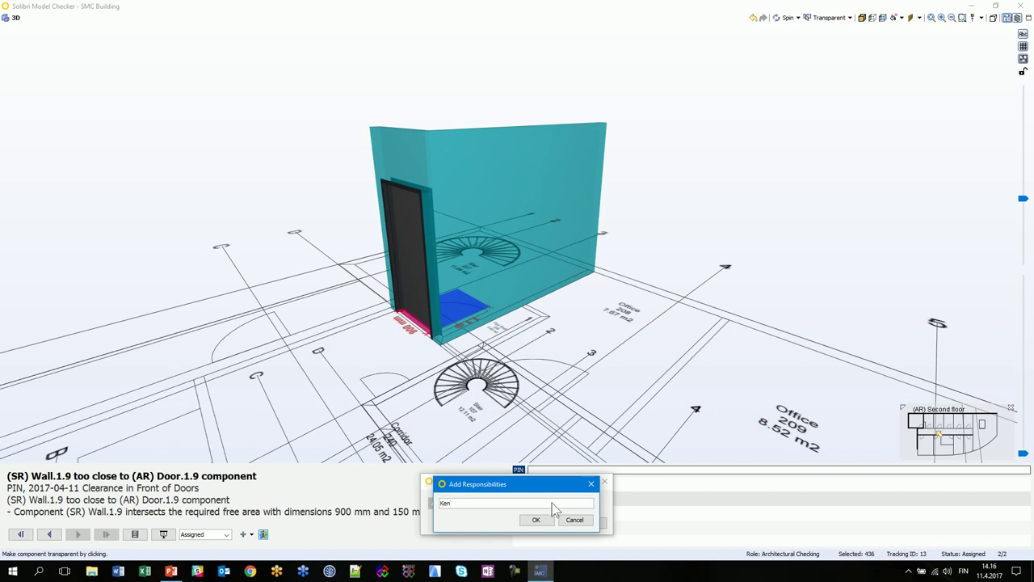
pyautogui.press('Return')
pyautogui.click(537, 520)
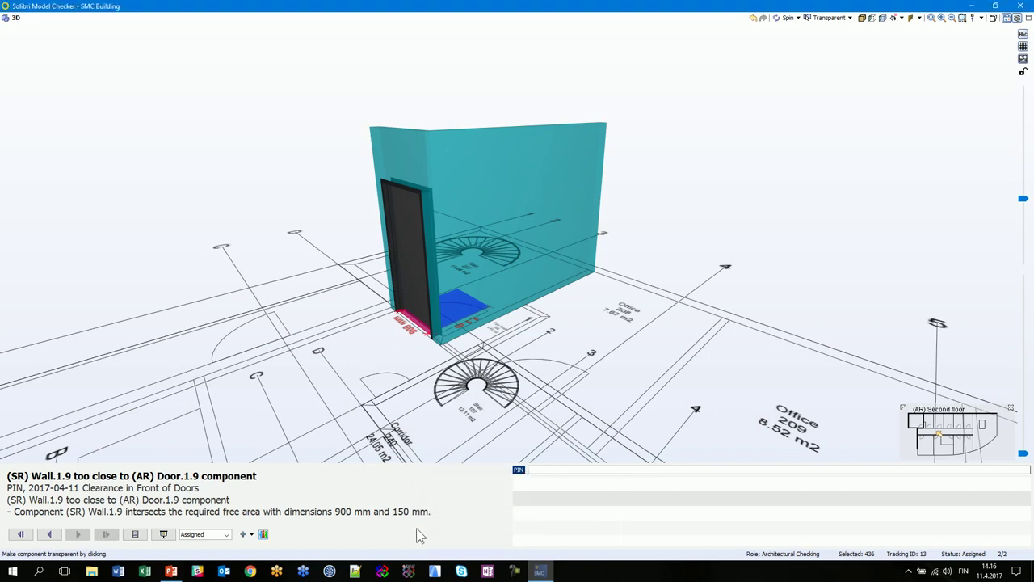
# Add the comment "x vb xvbx x nxn" to issue 4, set its status to 1 PRIORITY and leave the full-screen presentation view.
pyautogui.write('x vb xvbx x nxn')
pyautogui.click(226, 535)
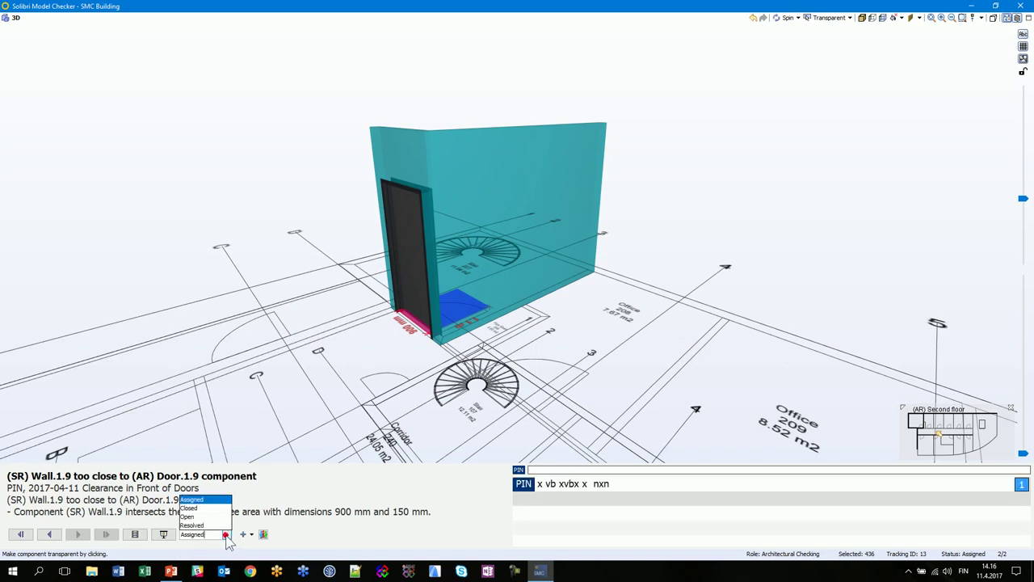
pyautogui.click(227, 537)
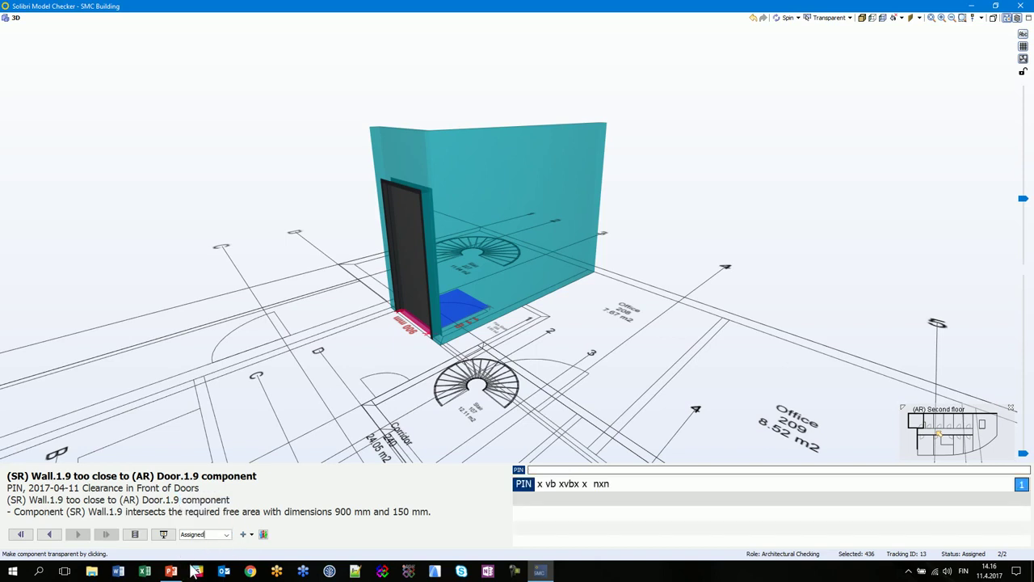
pyautogui.doubleClick(200, 534)
pyautogui.write('1 PRIORITY')
pyautogui.click(537, 509)
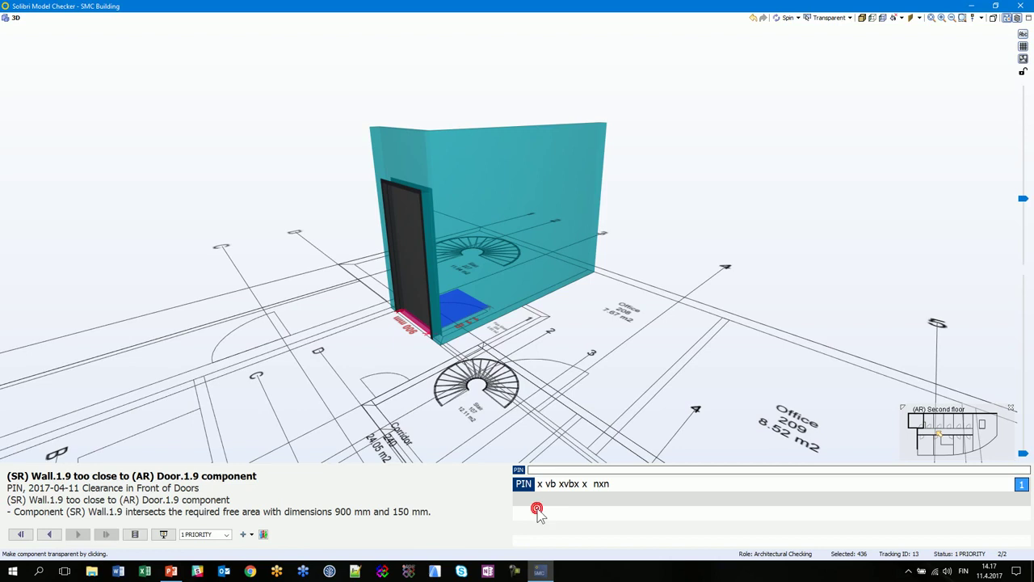
pyautogui.click(163, 534)
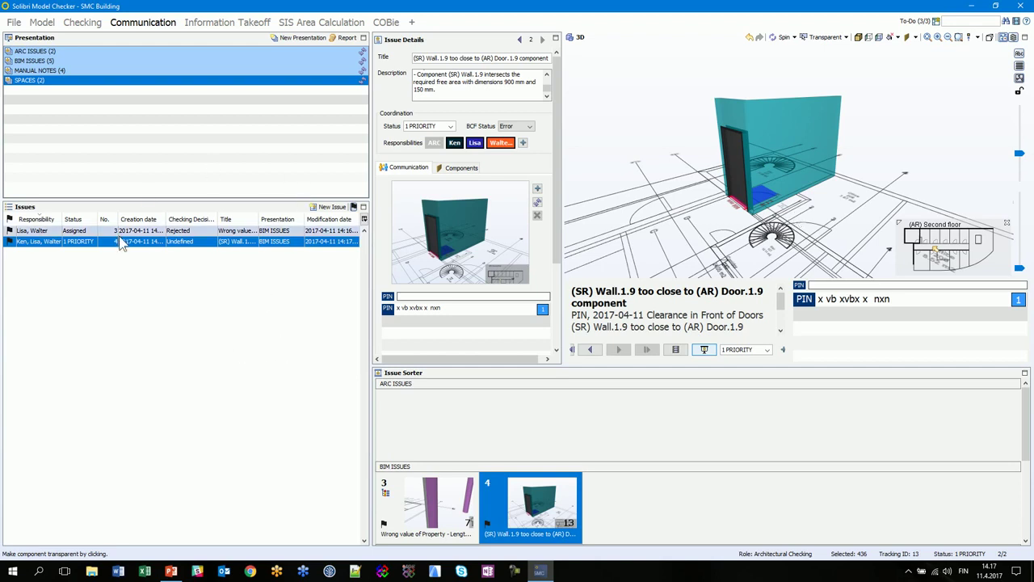
# Set up a report of only the marked issues, titled with the responsible person's name followed by ISSUES.
pyautogui.click(346, 39)
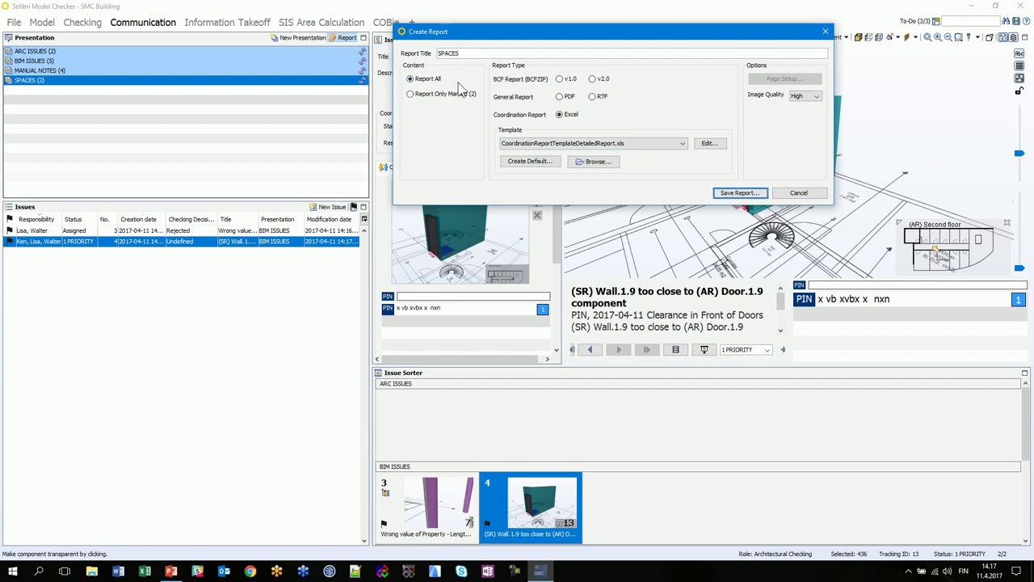
pyautogui.click(410, 95)
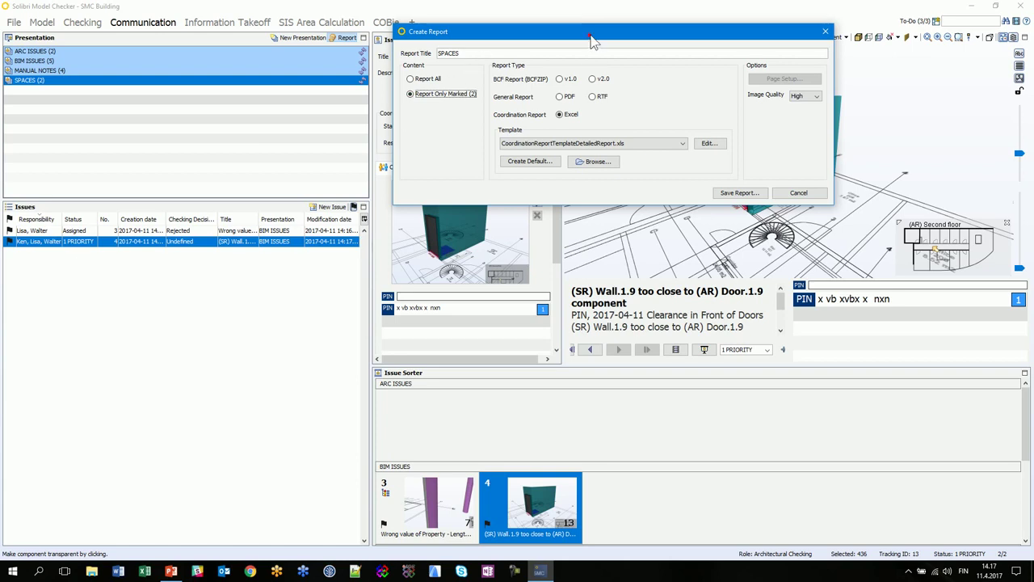
pyautogui.doubleClick(478, 64)
pyautogui.write('WALTERS ISSU')
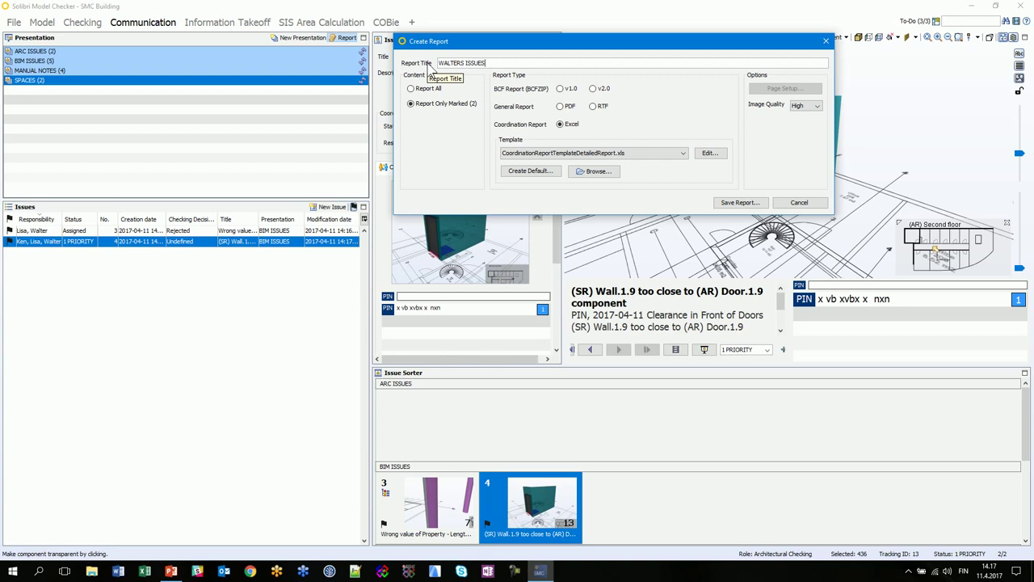
pyautogui.moveTo(604, 52); pyautogui.dragTo(491, 86)
pyautogui.moveTo(721, 210); pyautogui.dragTo(751, 210)
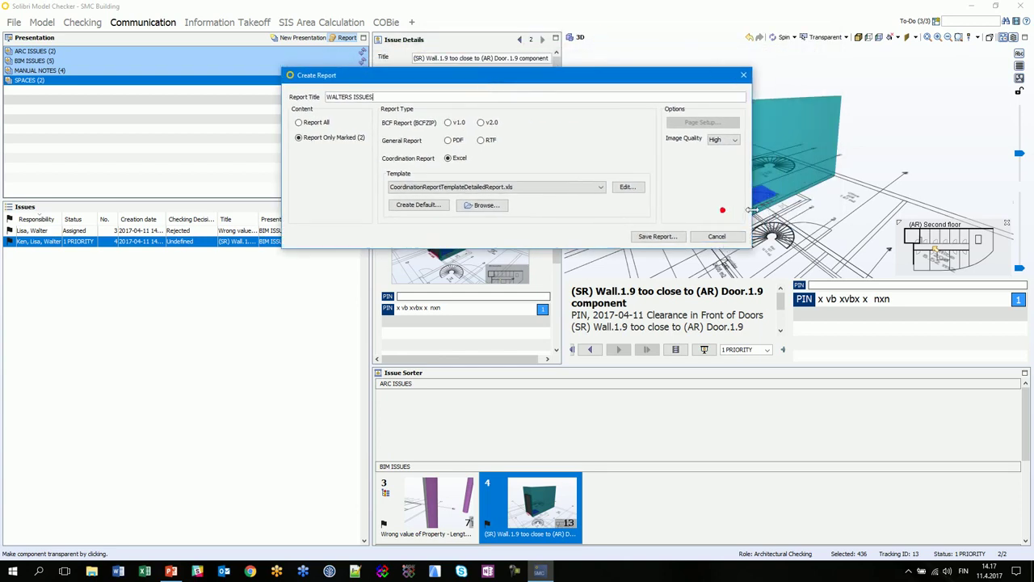
# Try the BCF v2.0, PDF and RTF report types, and save as an Excel coordination report using CoordinationReportTemplateDetailedReport.xls.
pyautogui.click(481, 122)
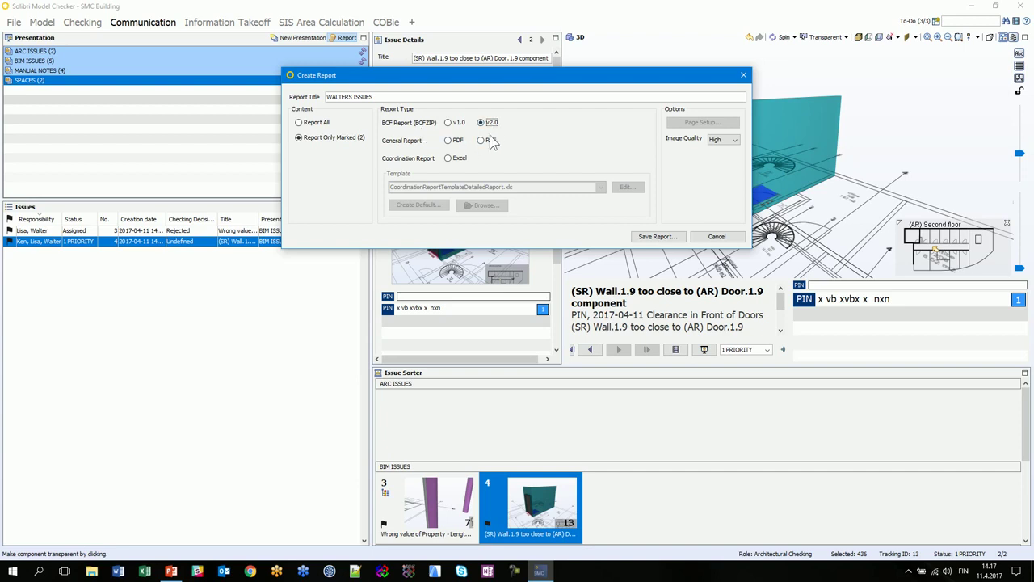
pyautogui.click(448, 140)
pyautogui.click(482, 141)
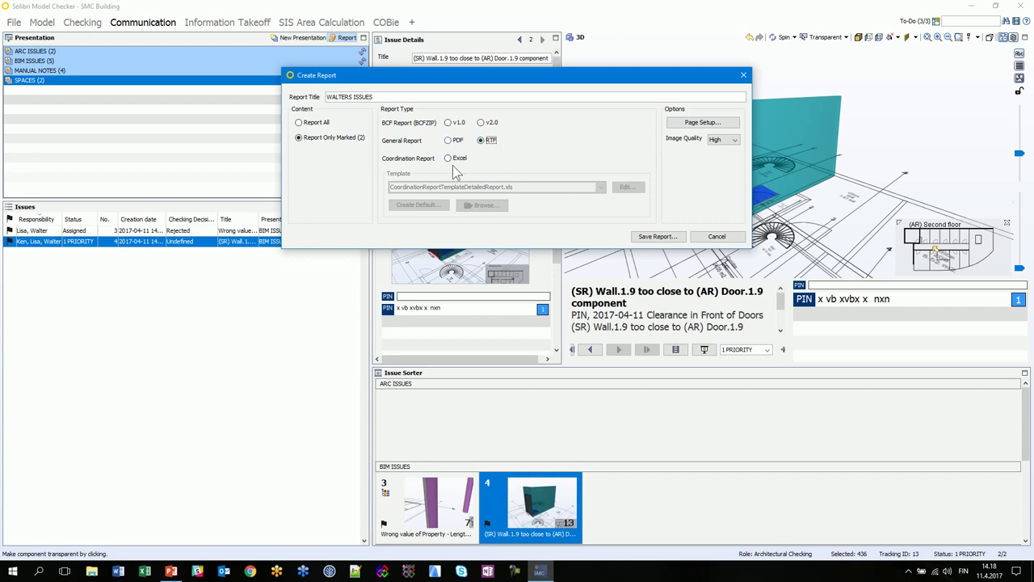
pyautogui.click(448, 159)
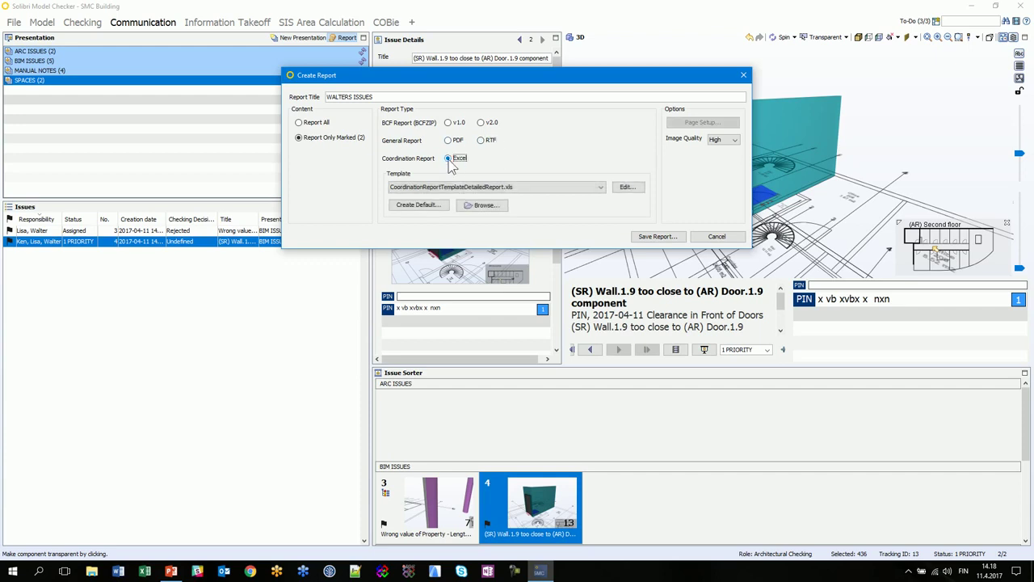
pyautogui.click(654, 236)
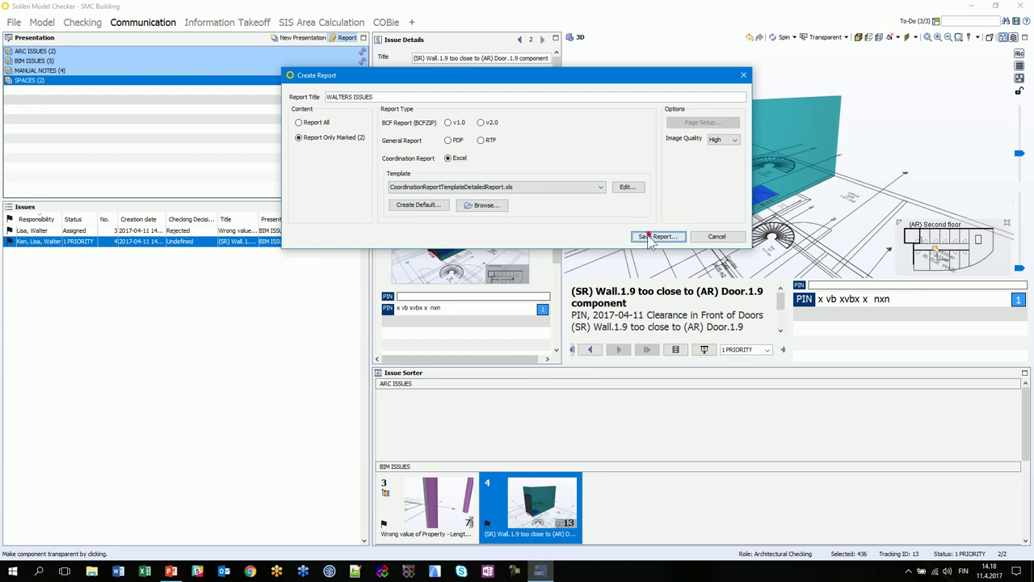
pyautogui.click(647, 248)
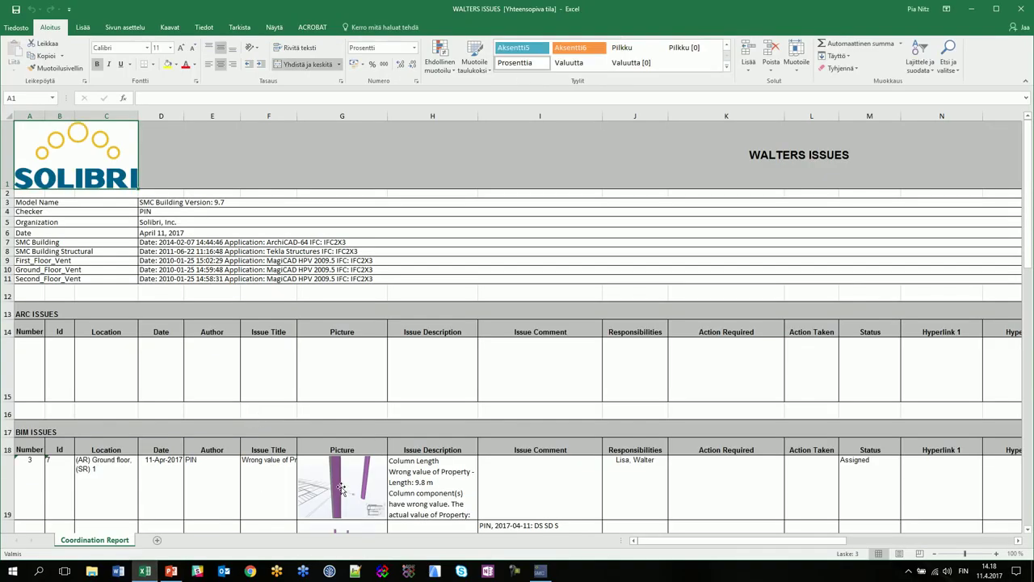
# Review the pictures, comments, responsibilities and statuses throughout the Excel coordination report, and close the workbook.
pyautogui.scroll(-4, 348, 493)
pyautogui.scroll(1, 487, 415)
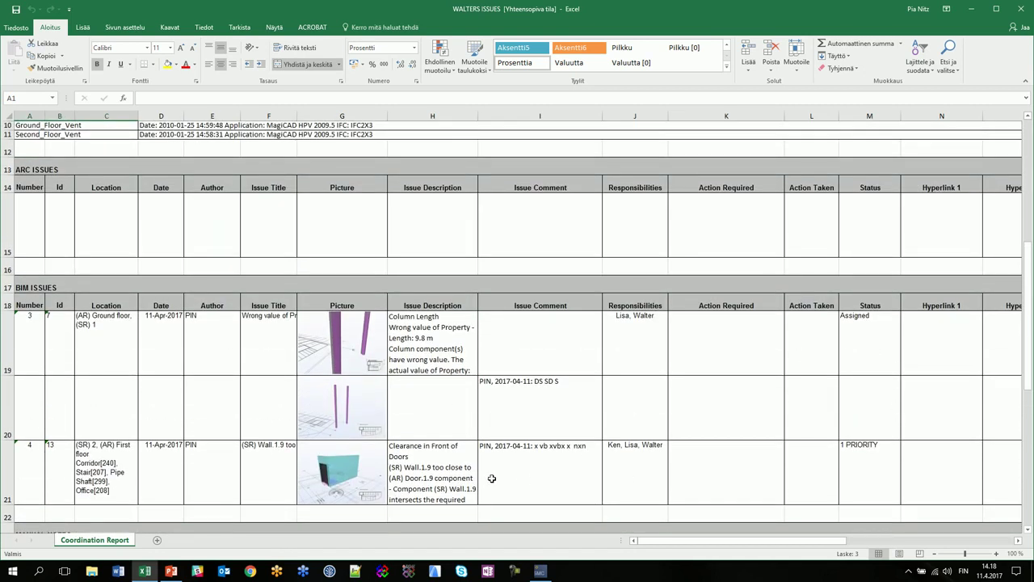
pyautogui.scroll(-2, 491, 478)
pyautogui.scroll(-2, 491, 479)
pyautogui.scroll(6, 491, 478)
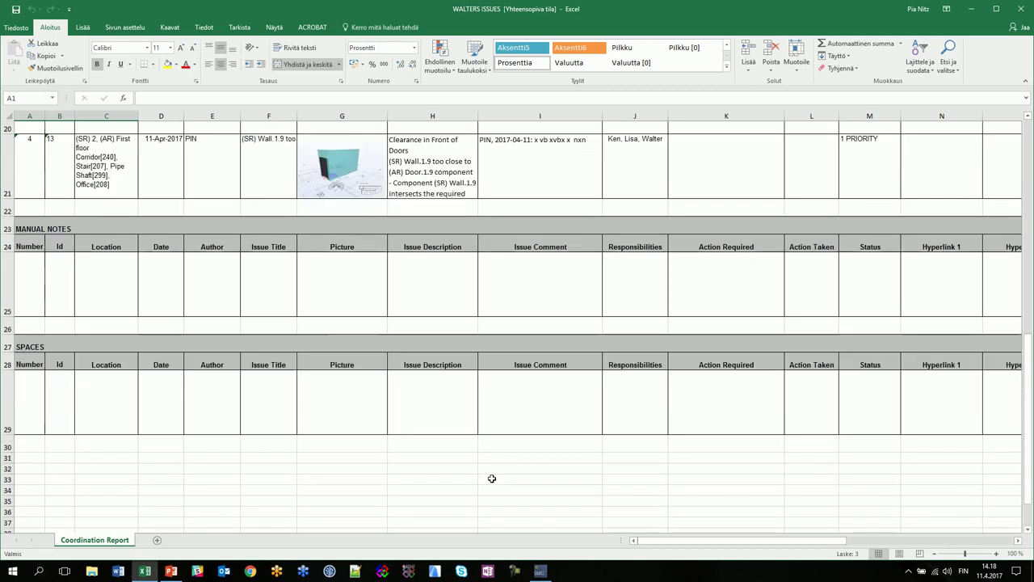
pyautogui.click(1020, 8)
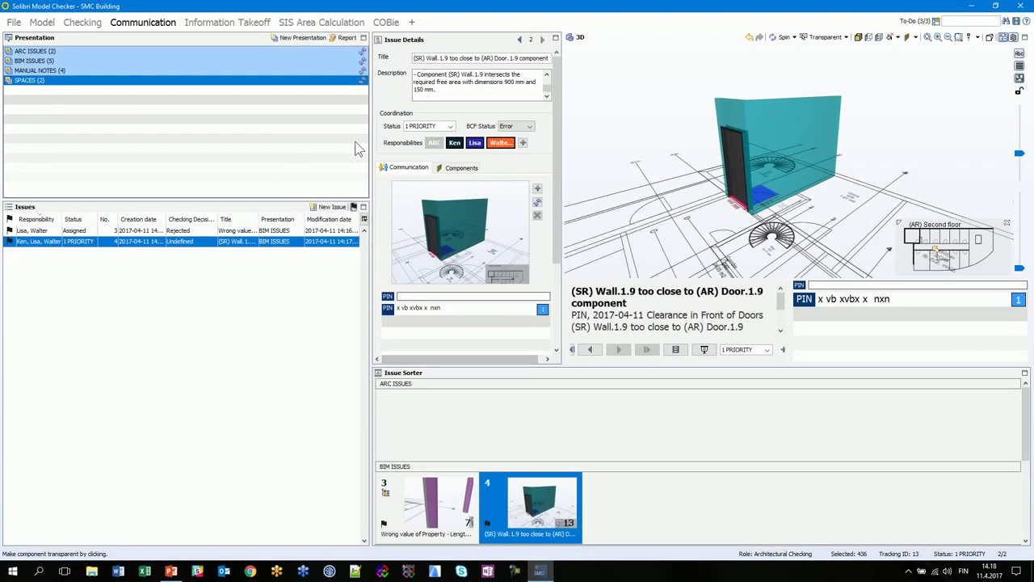
# Save a BCF v2.0 report of all issues, titled COMBO, on the Desktop as COMBO.bcfzip.
pyautogui.click(346, 38)
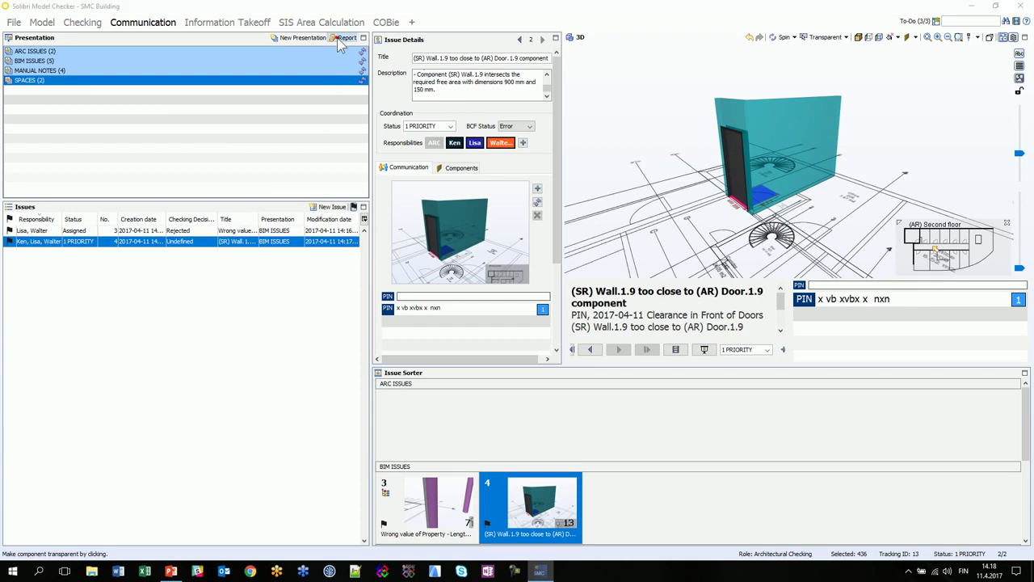
pyautogui.doubleClick(63, 57)
pyautogui.write('COMB')
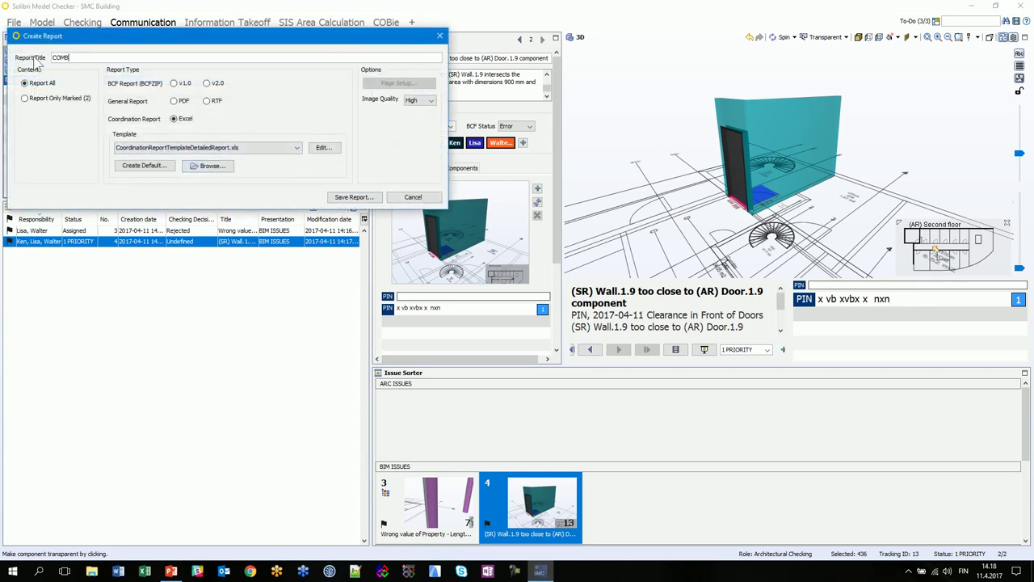
pyautogui.click(206, 83)
pyautogui.click(354, 199)
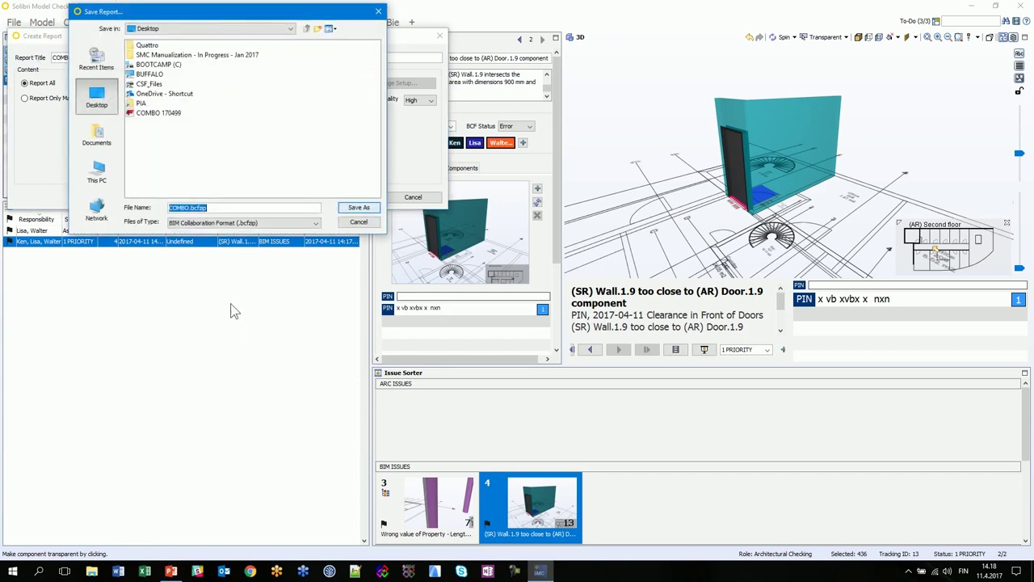
pyautogui.click(356, 208)
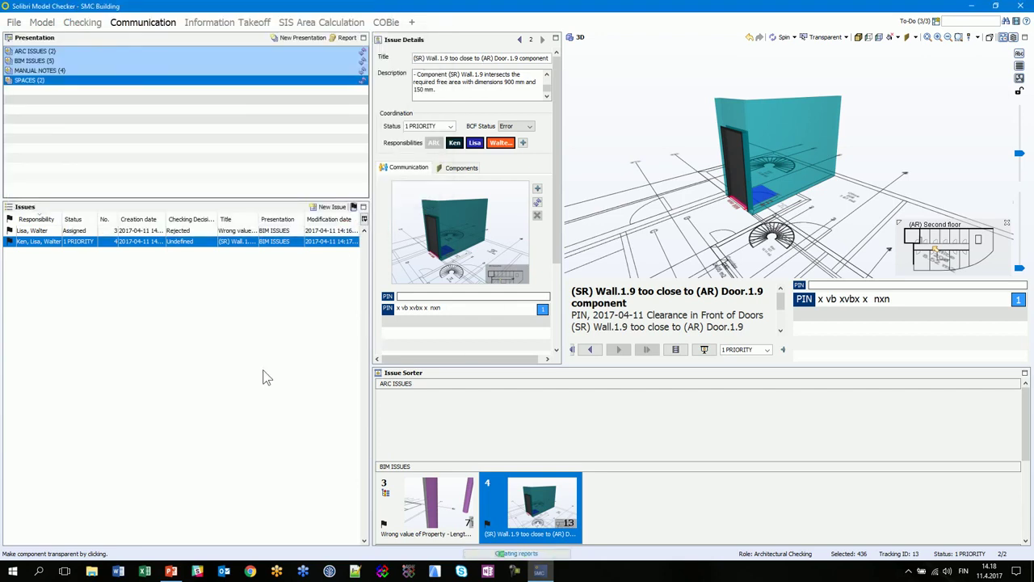
# Update the MANUAL NOTES presentation from the COMBO BCF file on the Desktop.
pyautogui.click(48, 71)
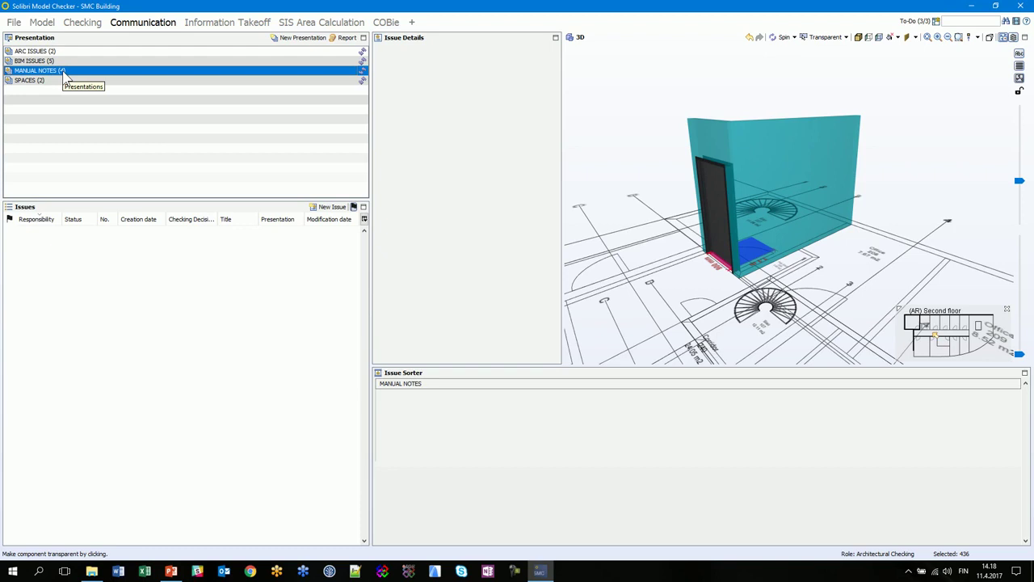
pyautogui.rightClick(65, 74)
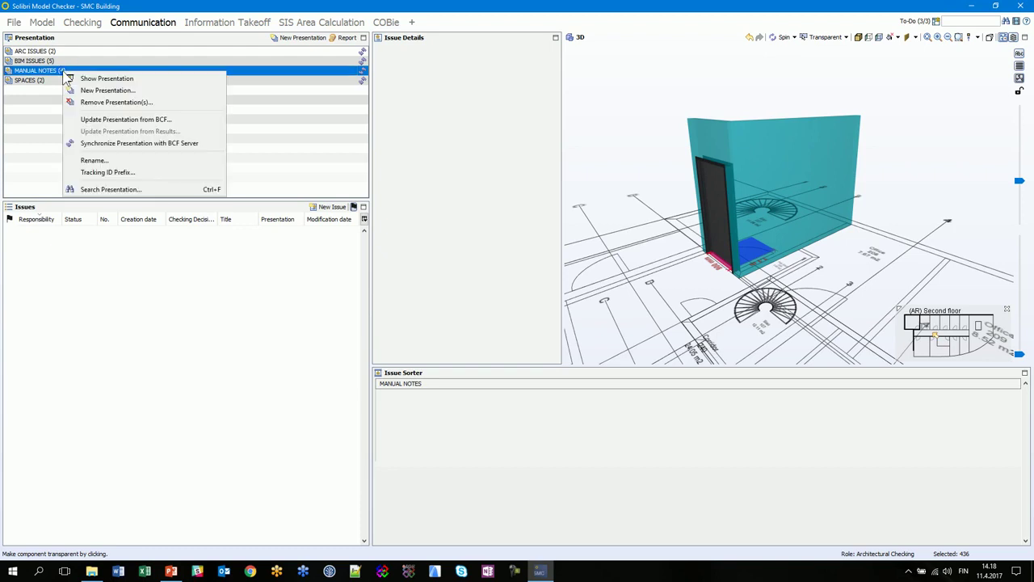
pyautogui.click(116, 121)
pyautogui.click(113, 125)
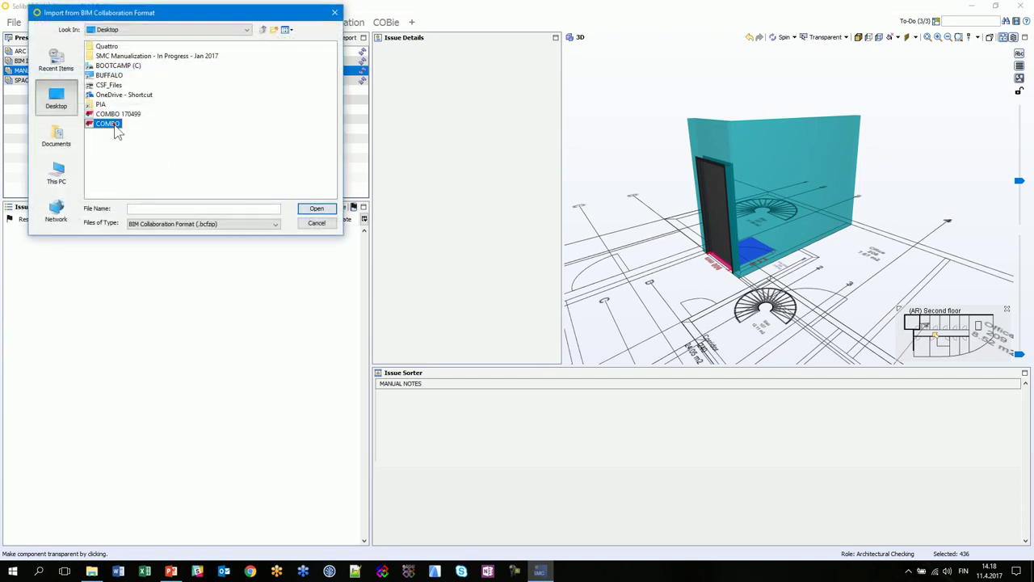
pyautogui.click(316, 209)
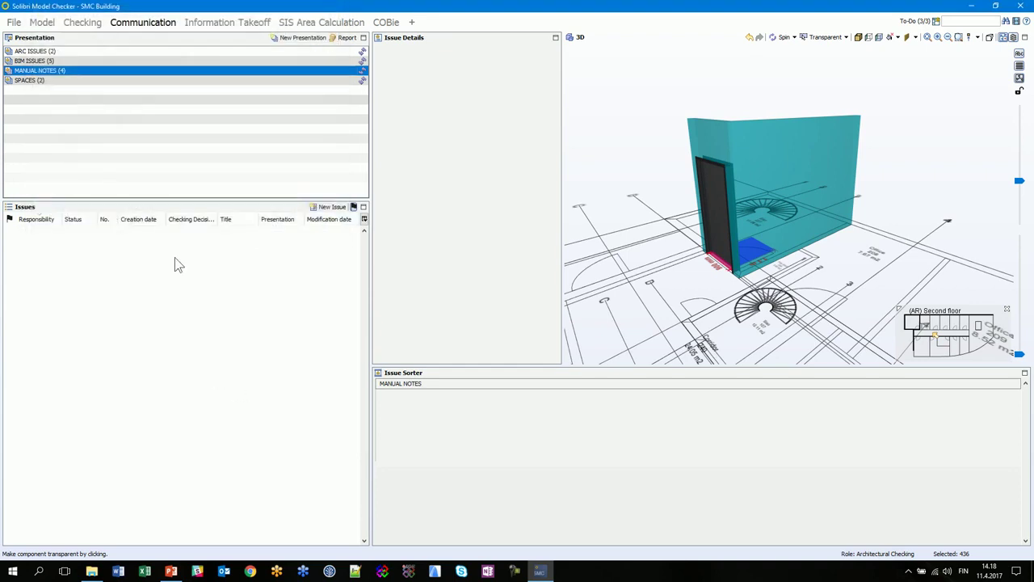
# Create a presentation named COMMENTS from the BCF file COMBO 170499.bcfzip on the Desktop.
pyautogui.click(304, 38)
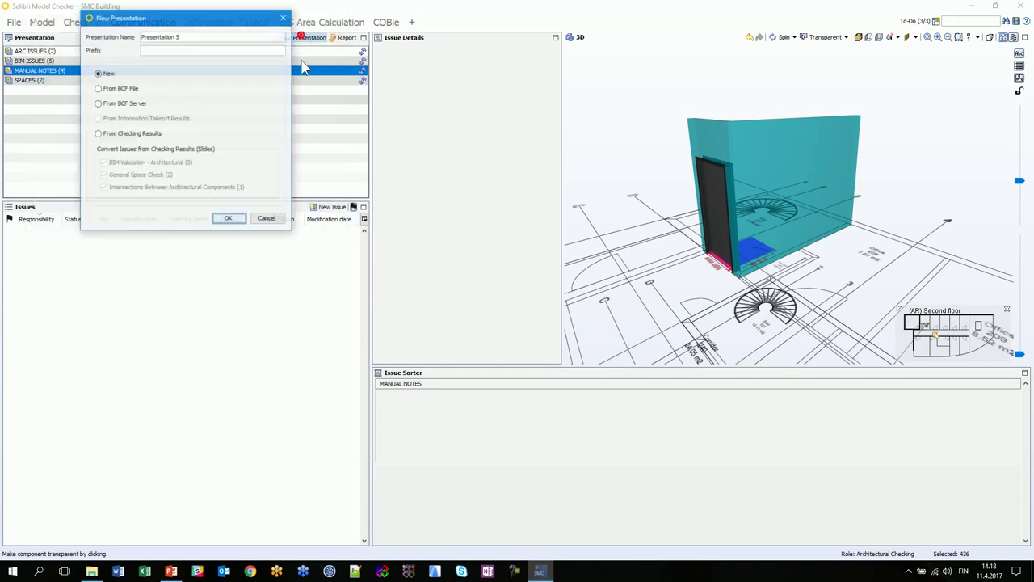
pyautogui.click(97, 88)
pyautogui.click(139, 38)
pyautogui.write('COMMENTS')
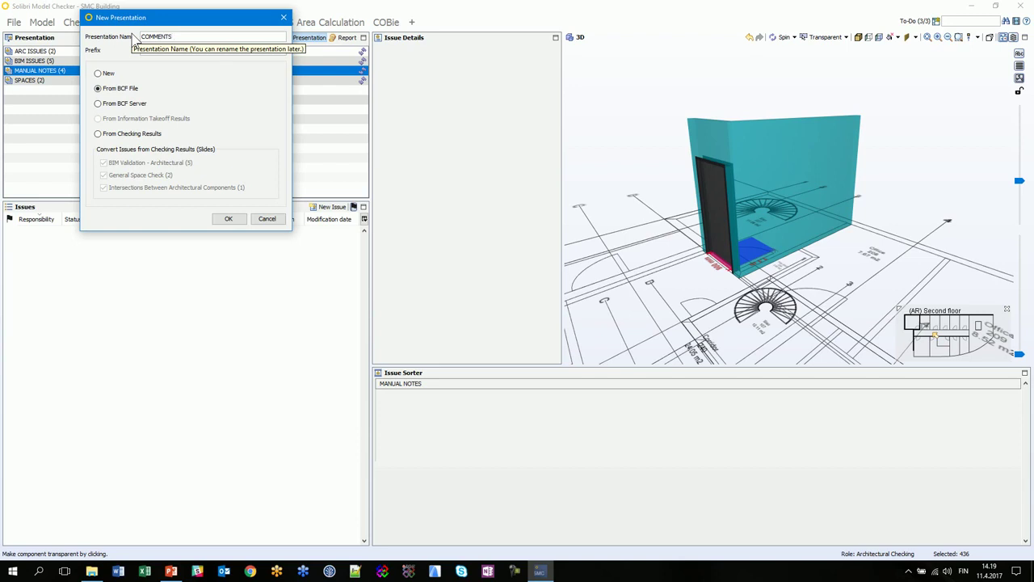
pyautogui.click(229, 218)
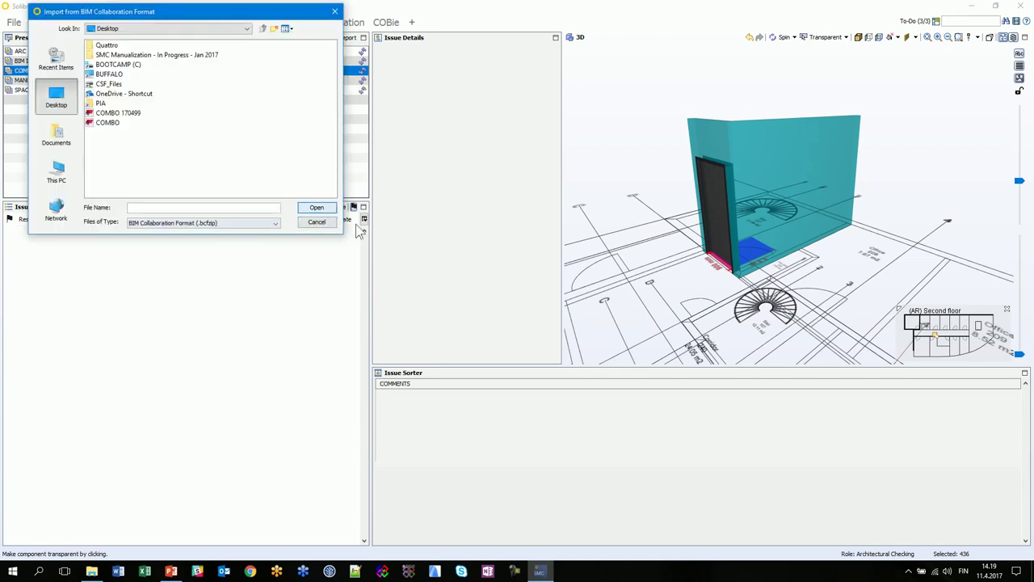
pyautogui.click(113, 113)
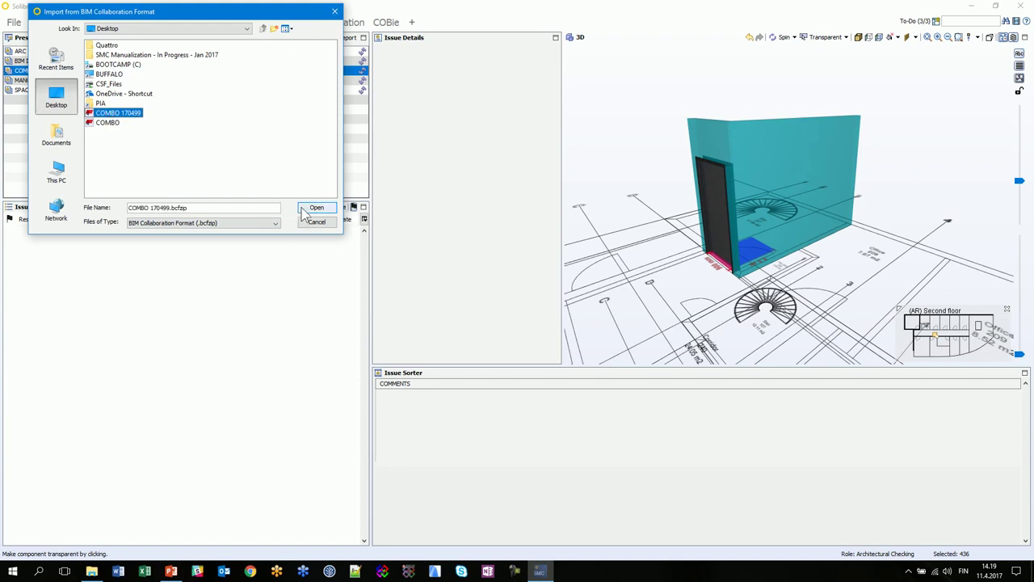
pyautogui.click(315, 209)
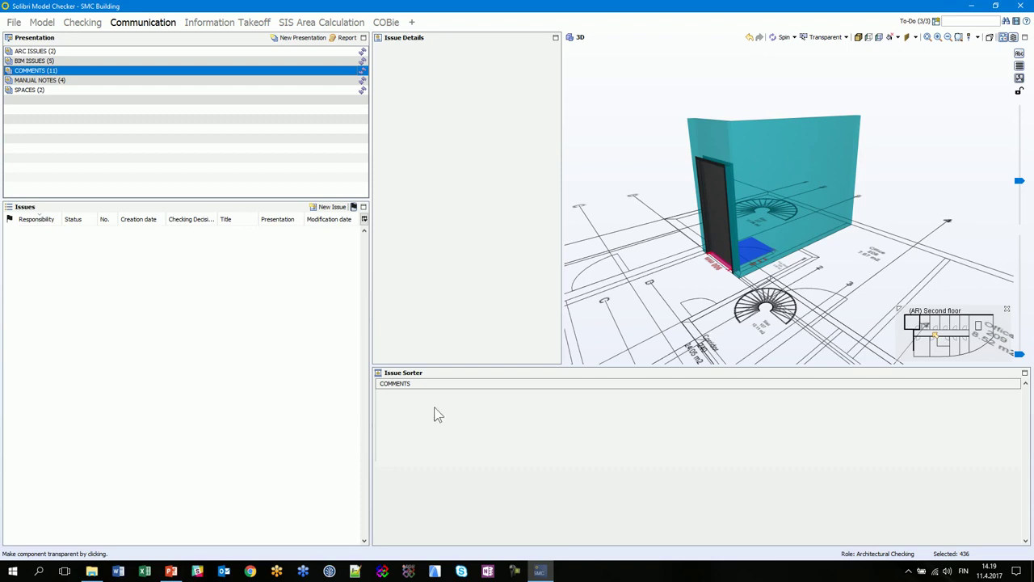
# Compare the COMMENTS and MANUAL NOTES presentations, viewing the issue of Wall.3.14 and Wall.3.7 inside each other and the first manual note.
pyautogui.click(38, 80)
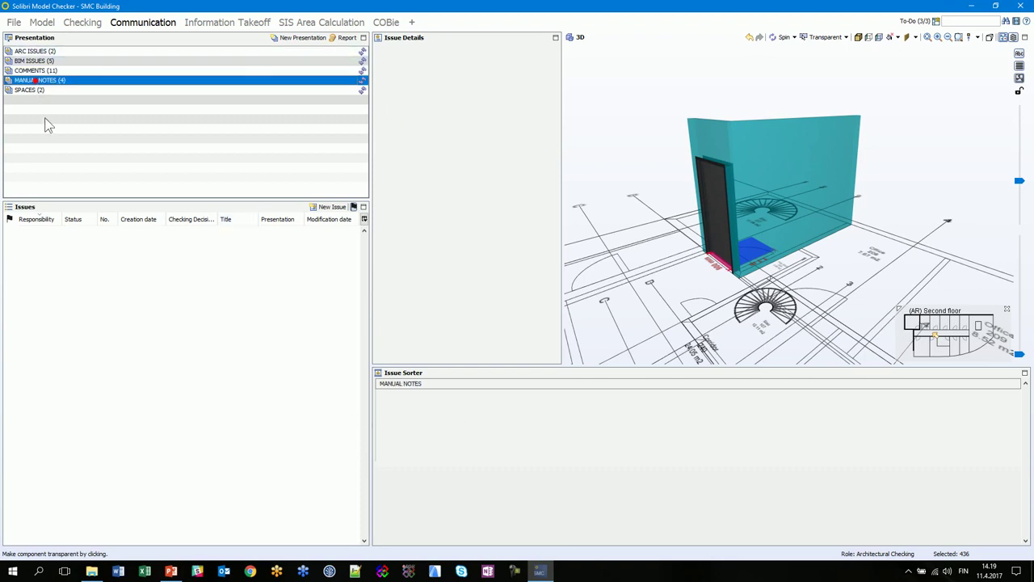
pyautogui.click(29, 71)
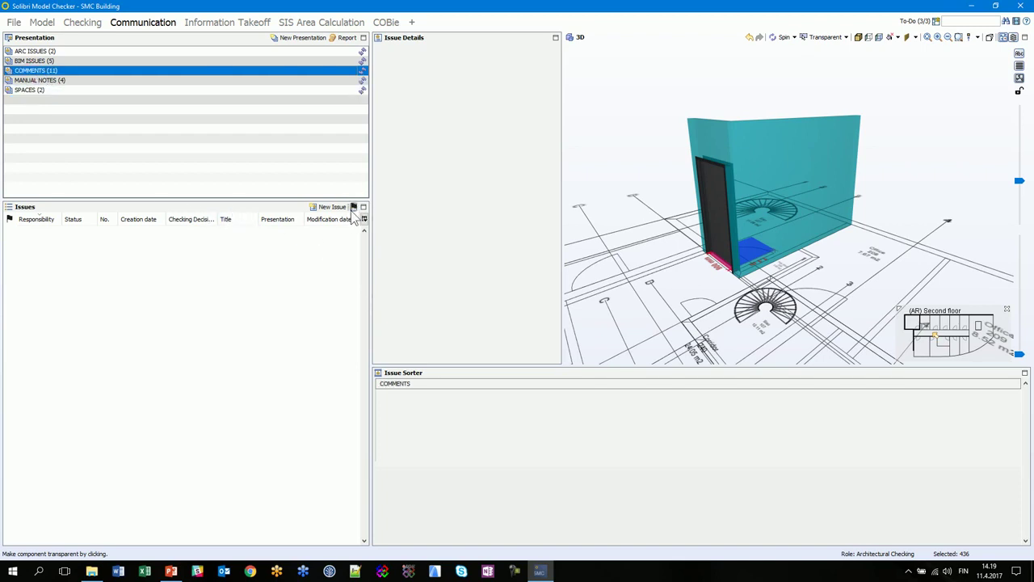
pyautogui.click(332, 240)
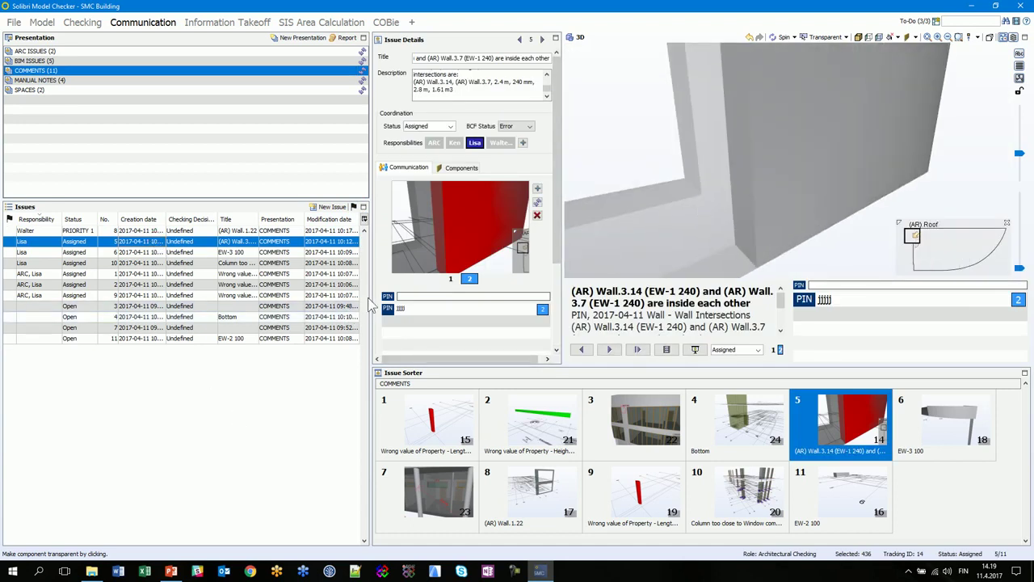
pyautogui.moveTo(371, 307); pyautogui.dragTo(298, 301)
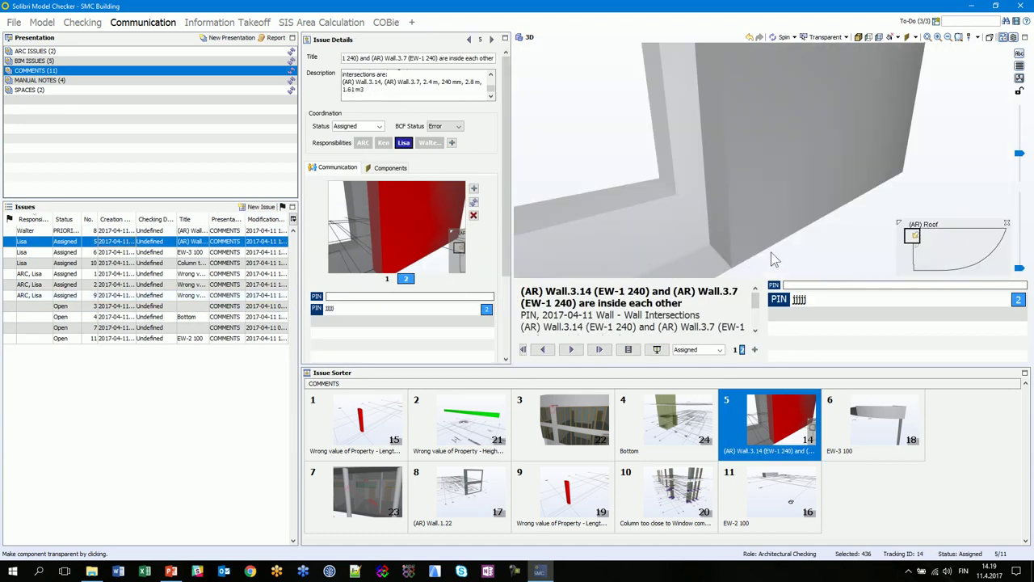
pyautogui.scroll(-1, 651, 241)
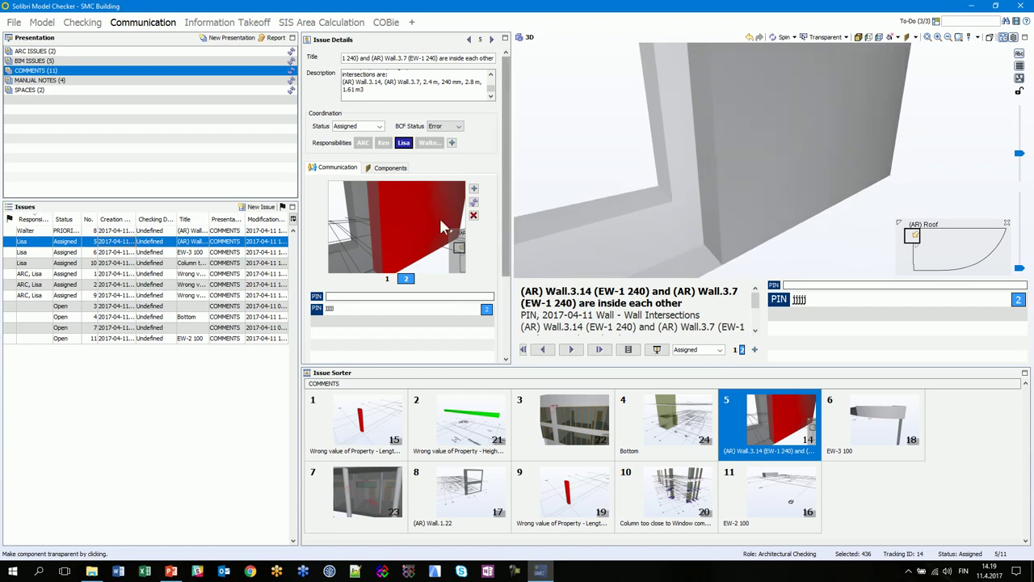
pyautogui.click(39, 79)
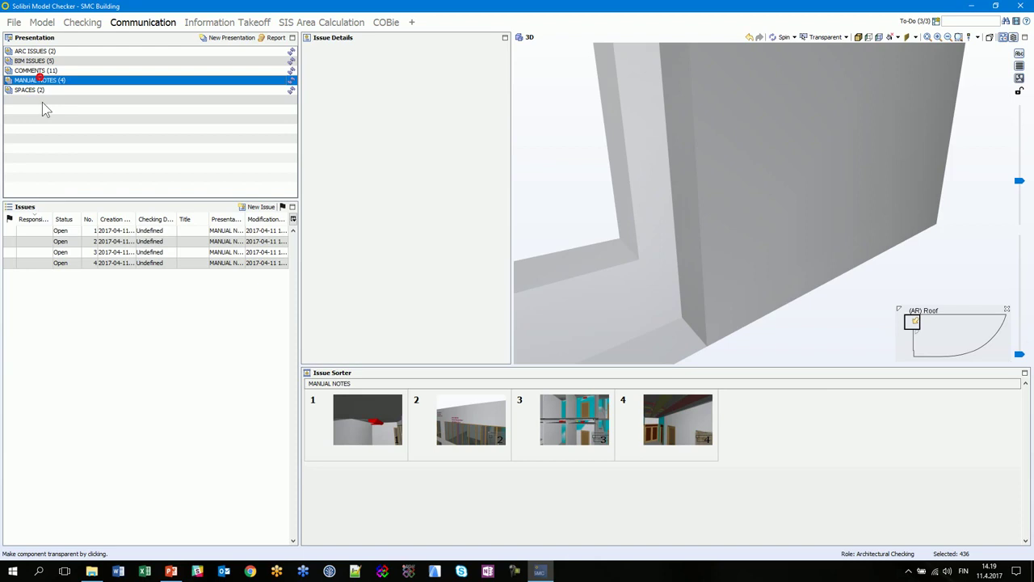
pyautogui.click(89, 231)
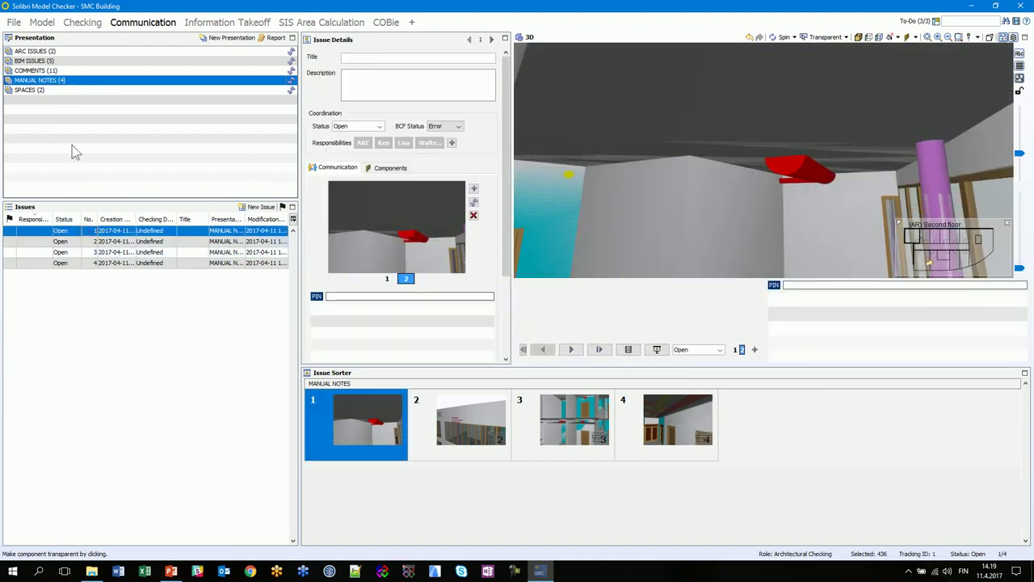
# Assign the Boundary issue in the SPACES presentation to ARC and the person listed beside it, with status 1 PRIORITY.
pyautogui.click(31, 91)
pyautogui.click(69, 231)
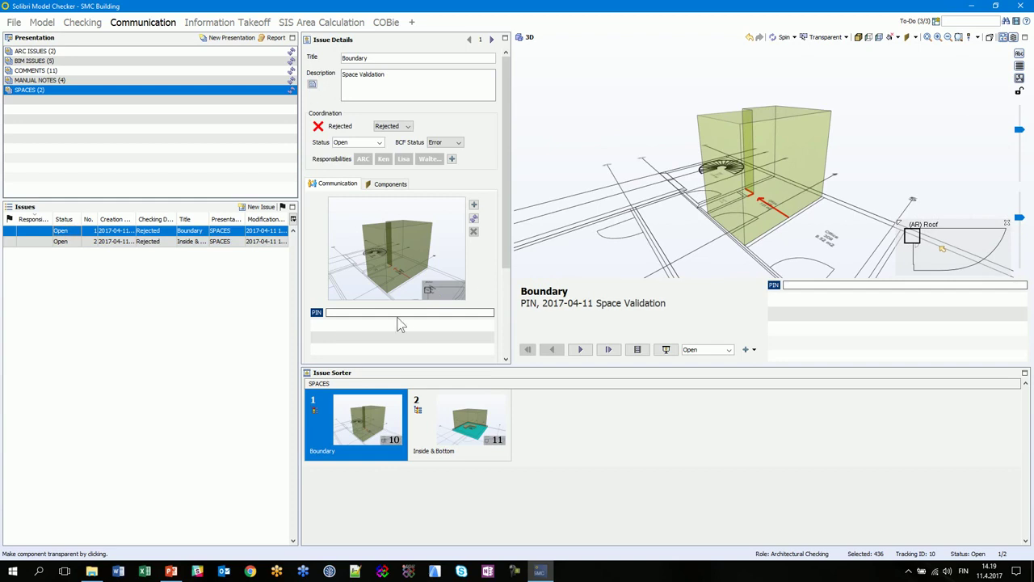
pyautogui.click(363, 158)
pyautogui.click(383, 158)
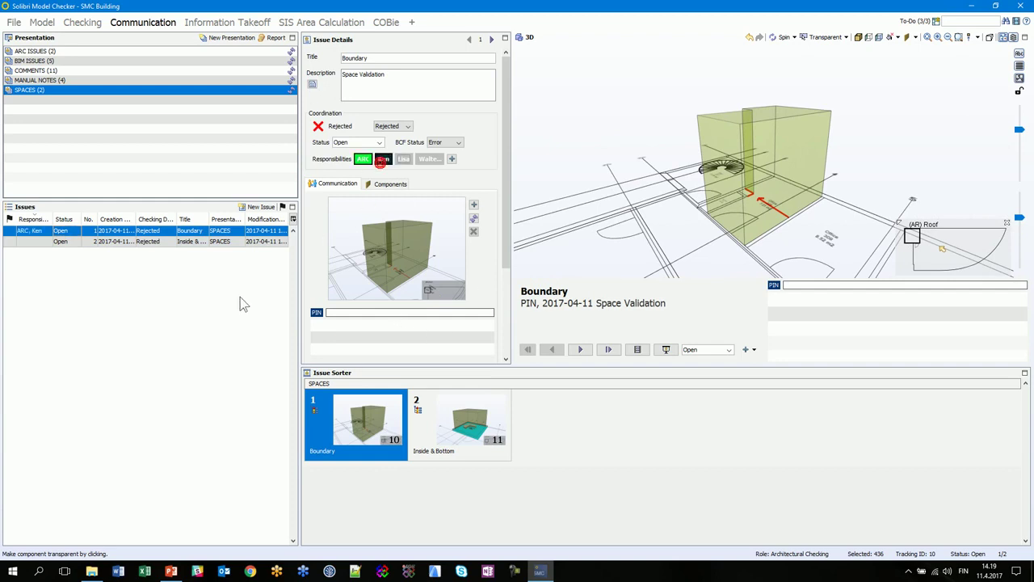
pyautogui.click(376, 141)
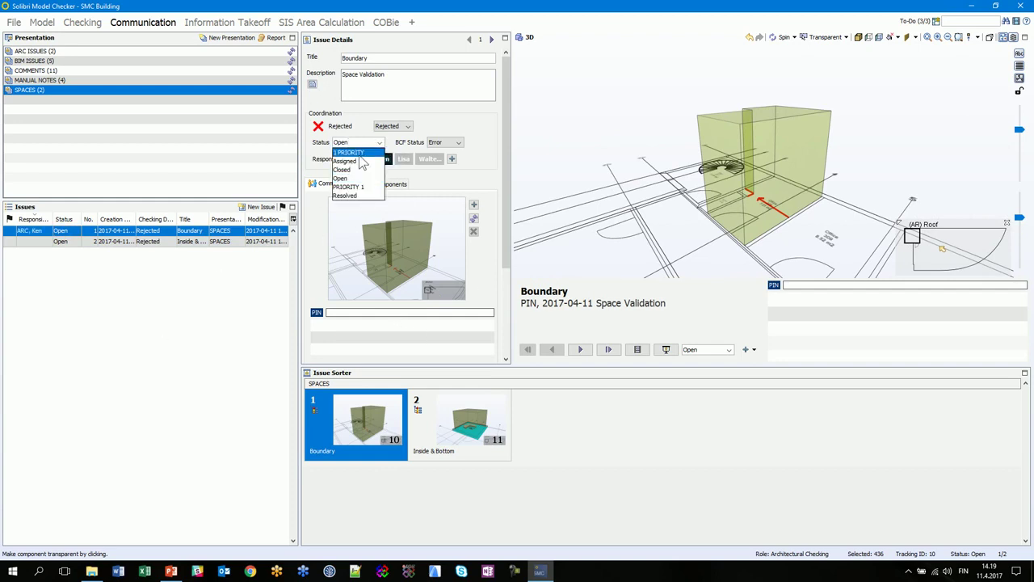
pyautogui.click(355, 153)
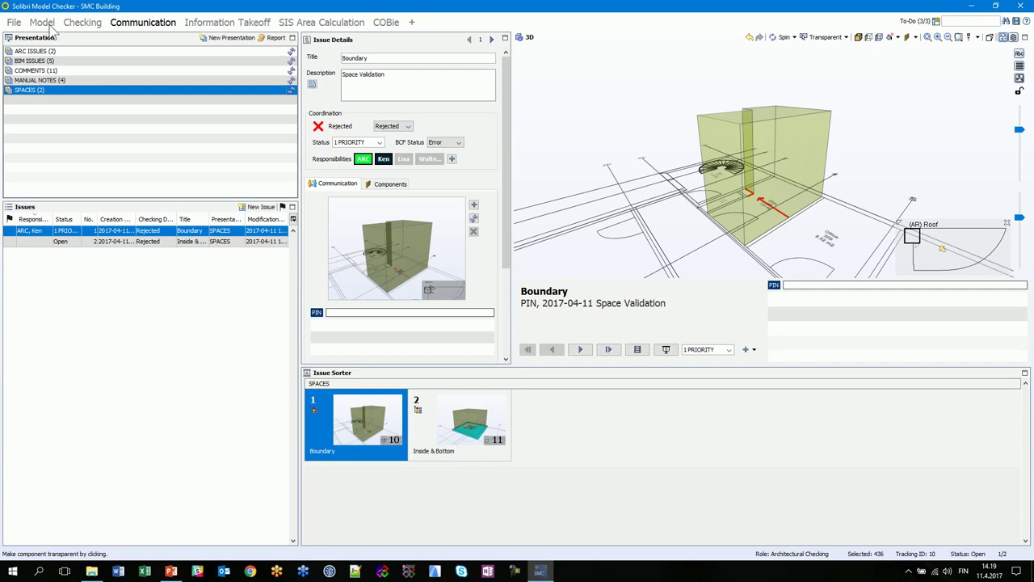
# Start the Information Takeoff with the Building Element Quantities and Spaces definitions.
pyautogui.click(214, 26)
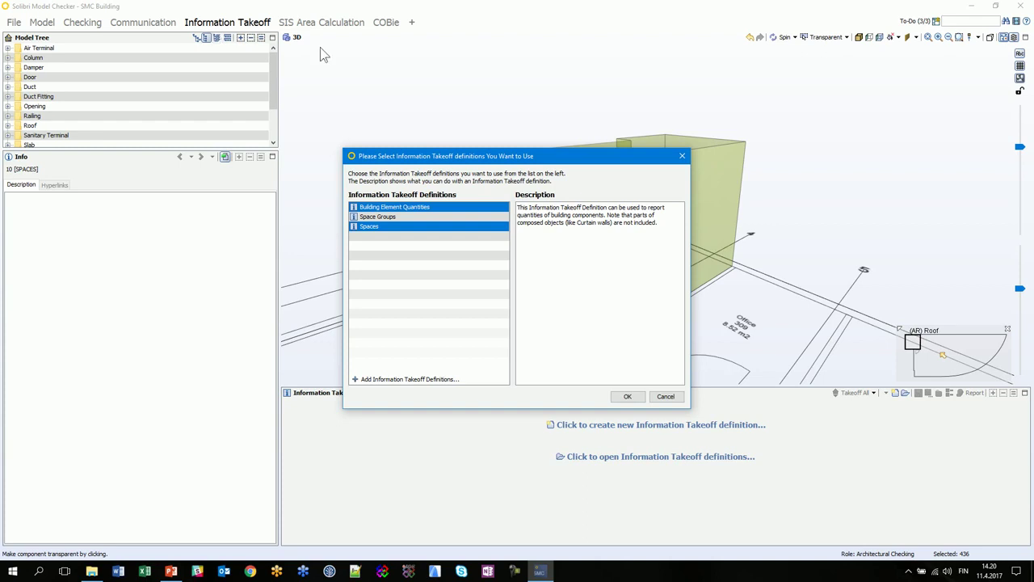
pyautogui.moveTo(529, 156); pyautogui.dragTo(482, 142)
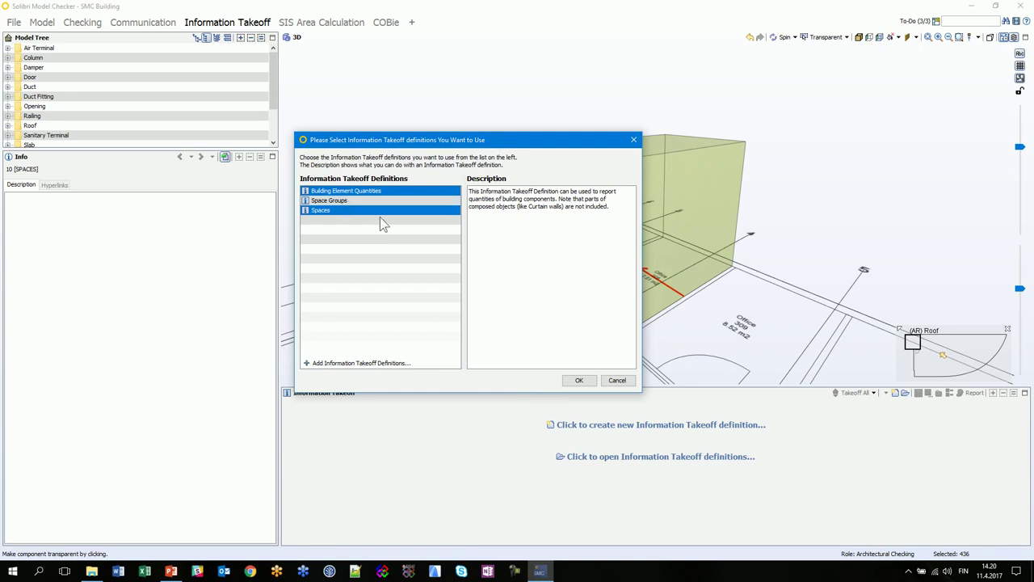
pyautogui.click(578, 380)
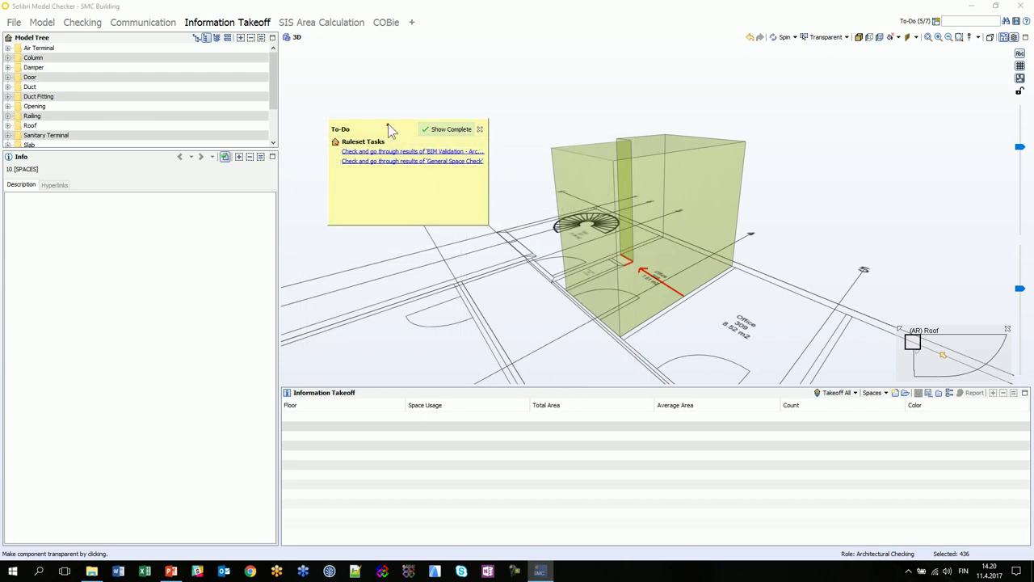
# Show the whole building in 3D above a taller Information Takeoff view, and dismiss the To-Do note.
pyautogui.moveTo(387, 129); pyautogui.dragTo(383, 79)
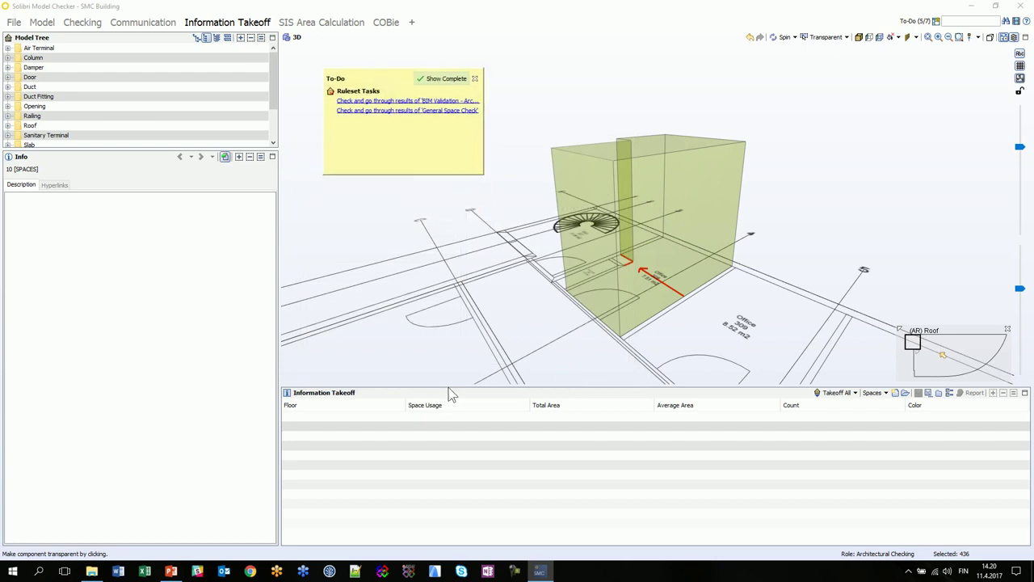
pyautogui.moveTo(450, 388); pyautogui.dragTo(490, 323)
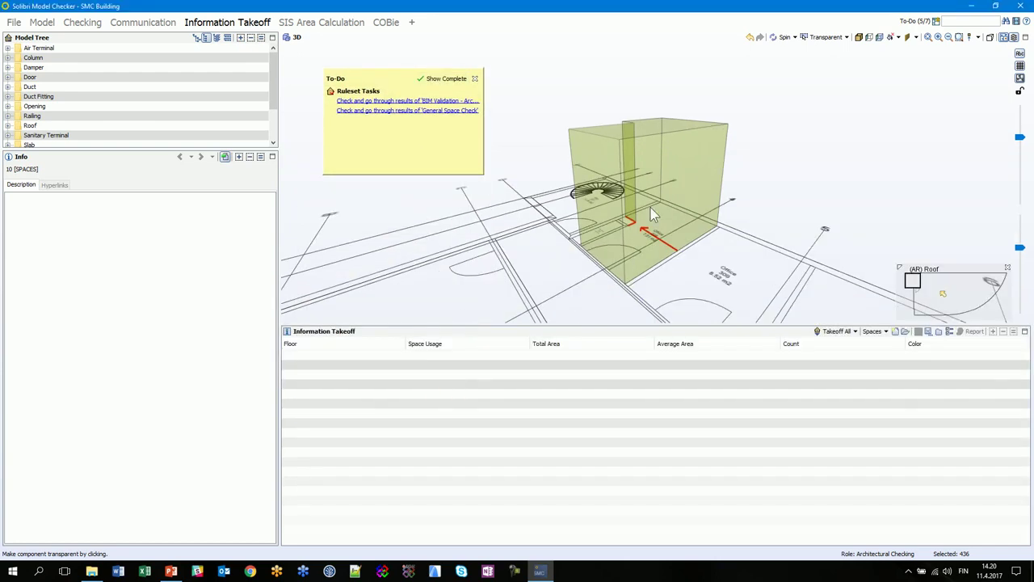
pyautogui.click(858, 38)
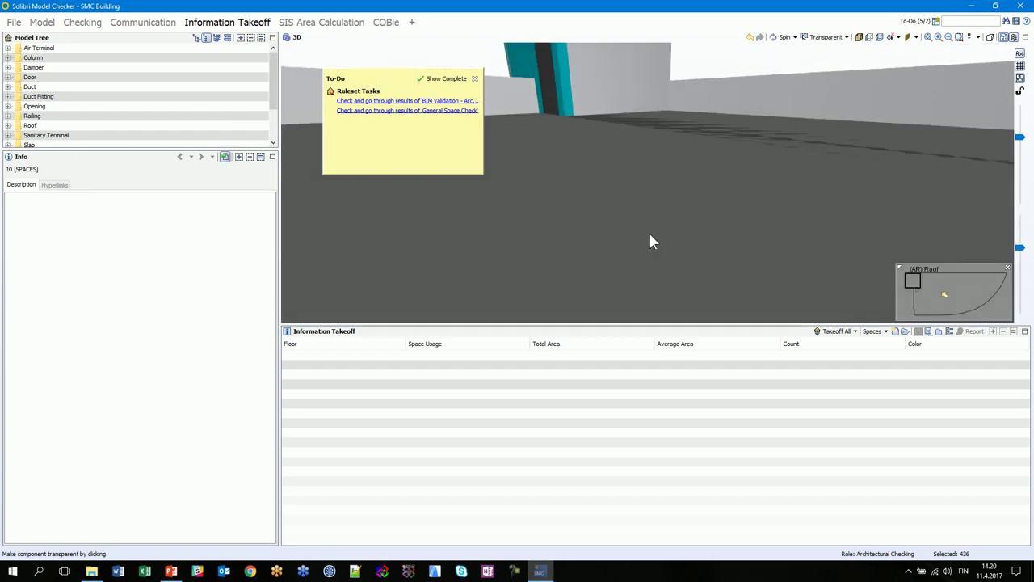
pyautogui.moveTo(581, 117); pyautogui.dragTo(616, 65)
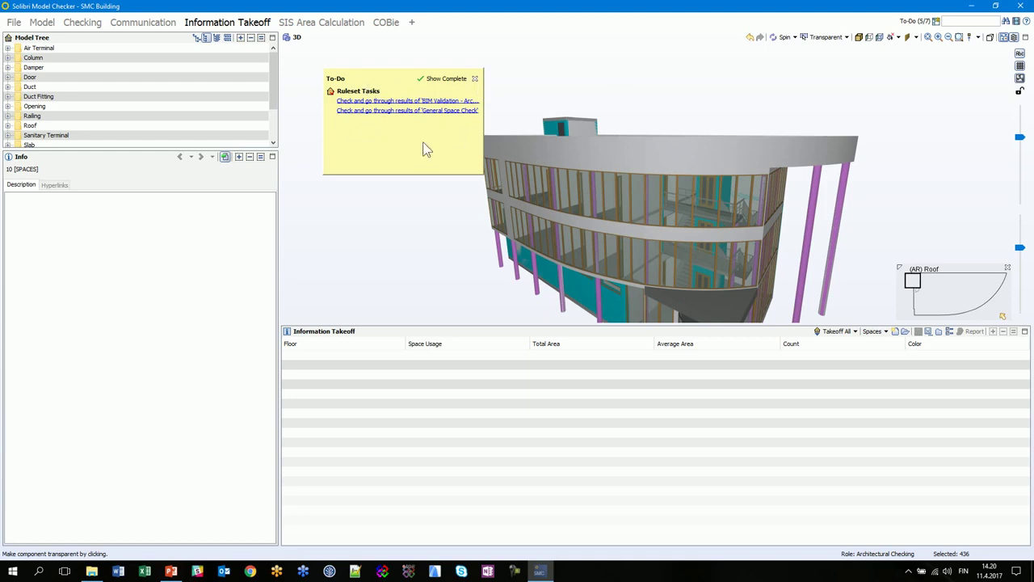
pyautogui.click(474, 79)
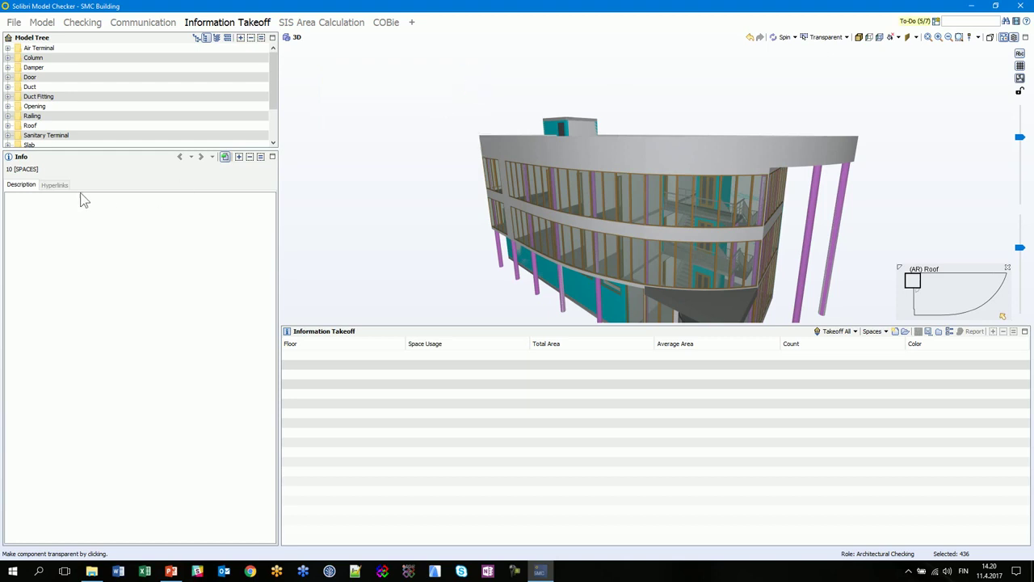
# Organize the Model Tree by model file and dock the Selection Basket view between it and the Info view.
pyautogui.moveTo(95, 150); pyautogui.dragTo(105, 313)
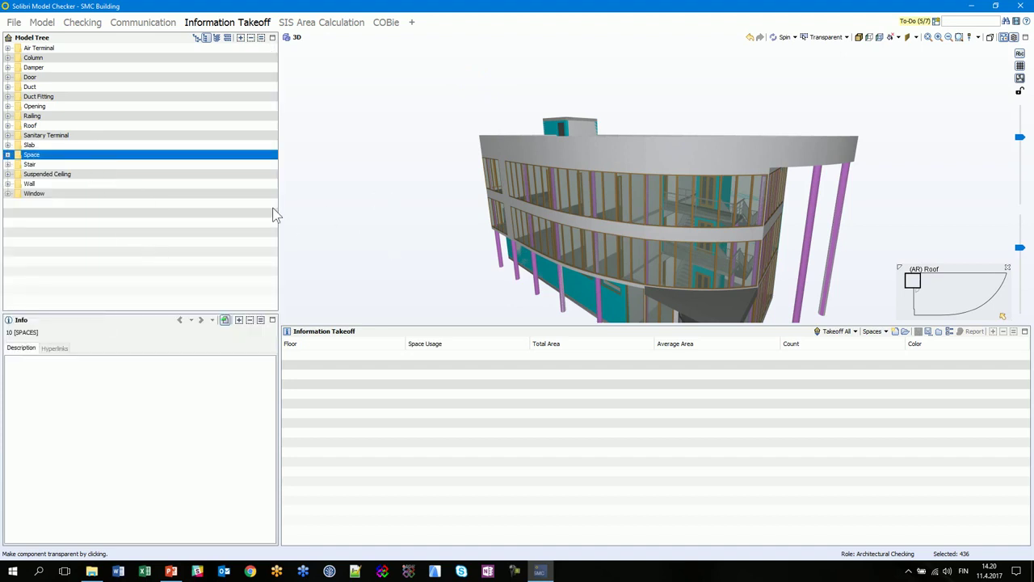
pyautogui.click(198, 38)
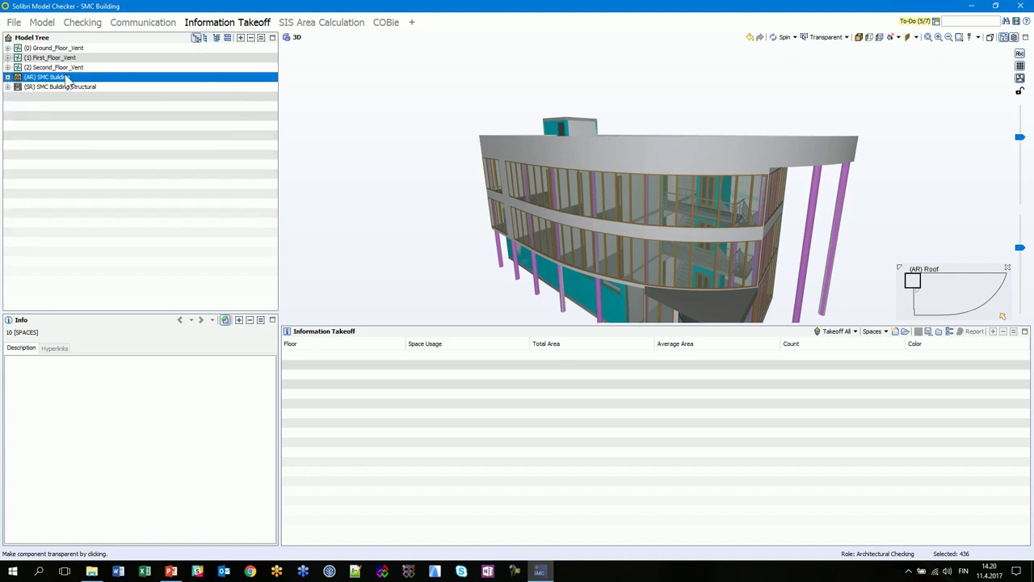
pyautogui.click(935, 21)
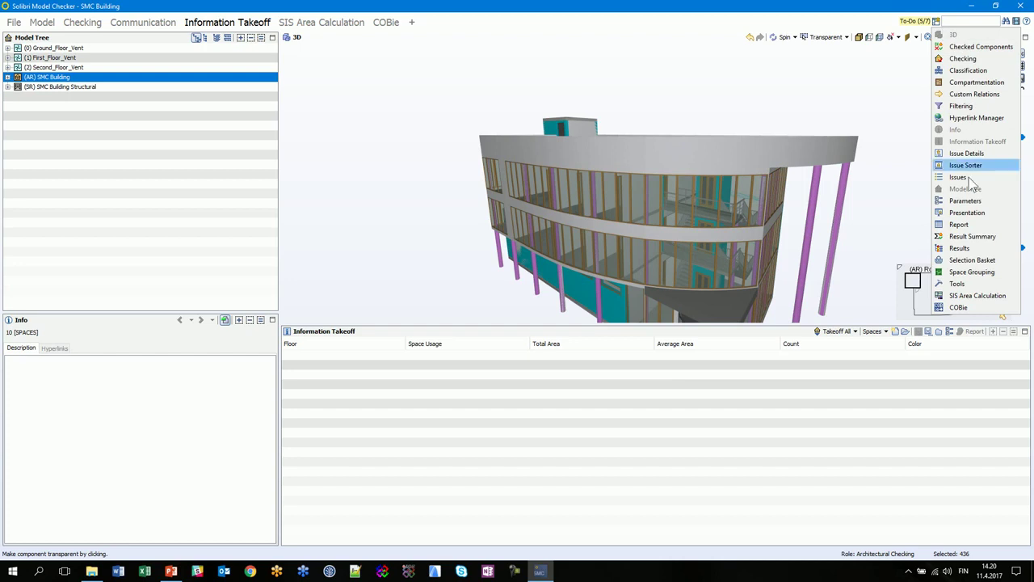
pyautogui.click(970, 259)
pyautogui.moveTo(374, 198); pyautogui.dragTo(140, 300)
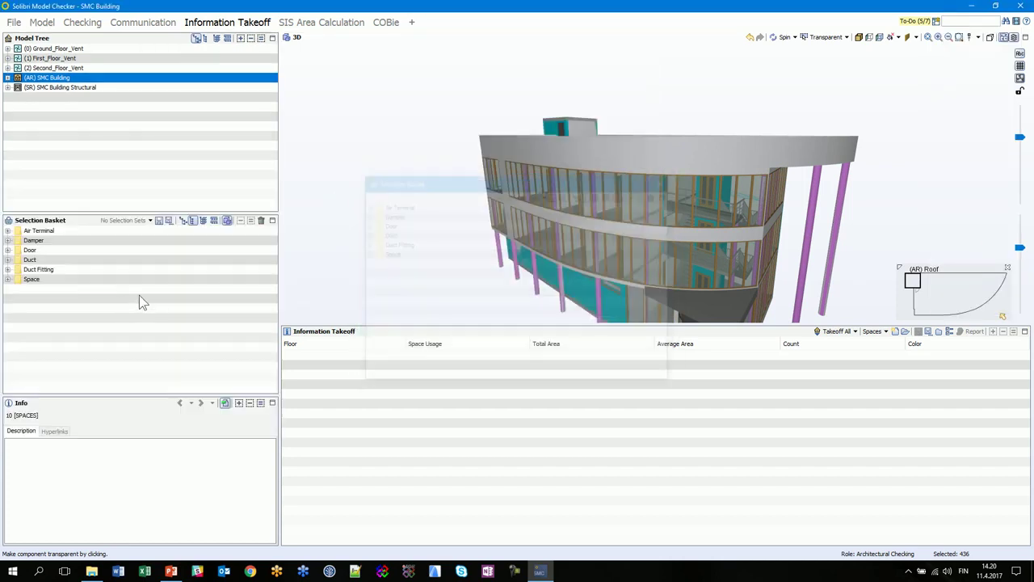
# Dock the Classification view between the Model Tree and the Selection Basket, and make the Info view taller.
pyautogui.click(937, 22)
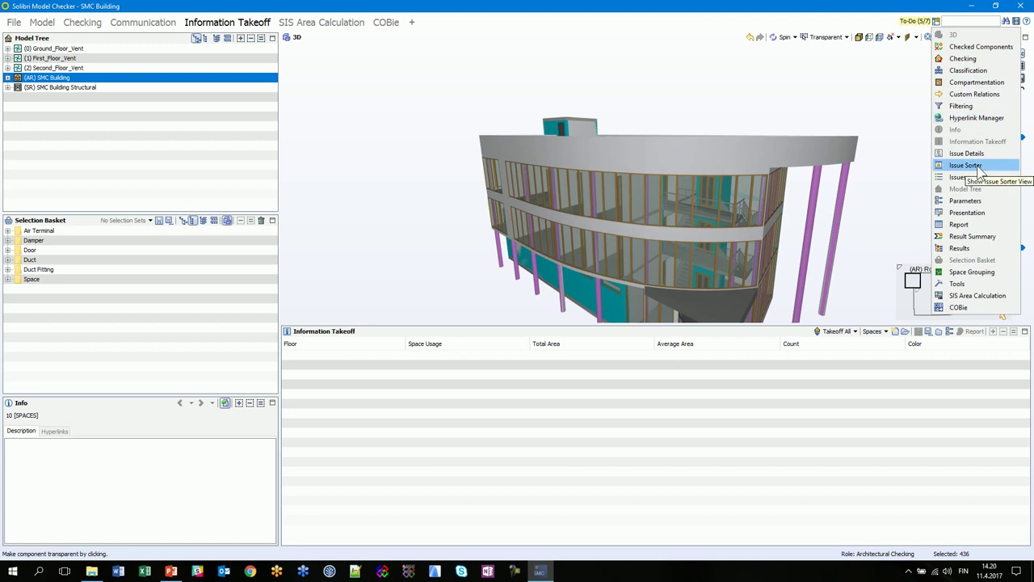
pyautogui.click(968, 70)
pyautogui.moveTo(374, 195); pyautogui.dragTo(181, 212)
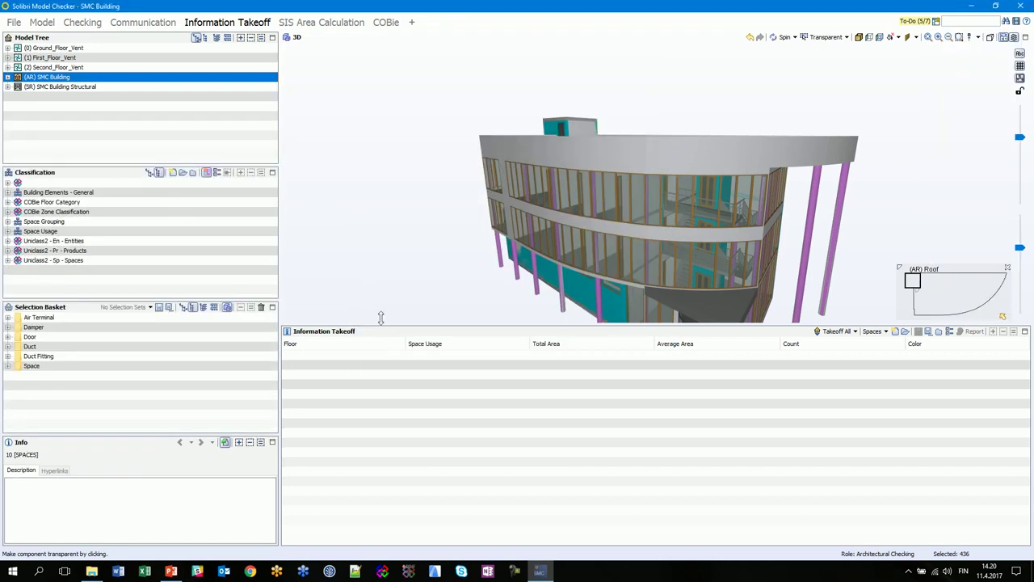
pyautogui.moveTo(133, 436); pyautogui.dragTo(135, 404)
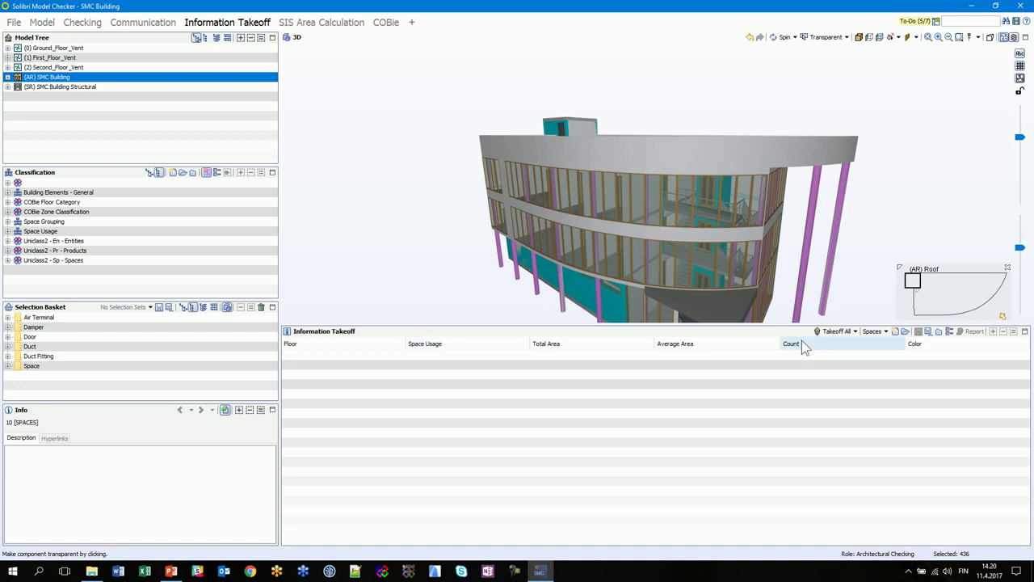
# Examine the column type, location, sorting and grouping settings of the takeoff's Floor column without changing them.
pyautogui.doubleClick(334, 351)
pyautogui.moveTo(612, 310); pyautogui.dragTo(529, 58)
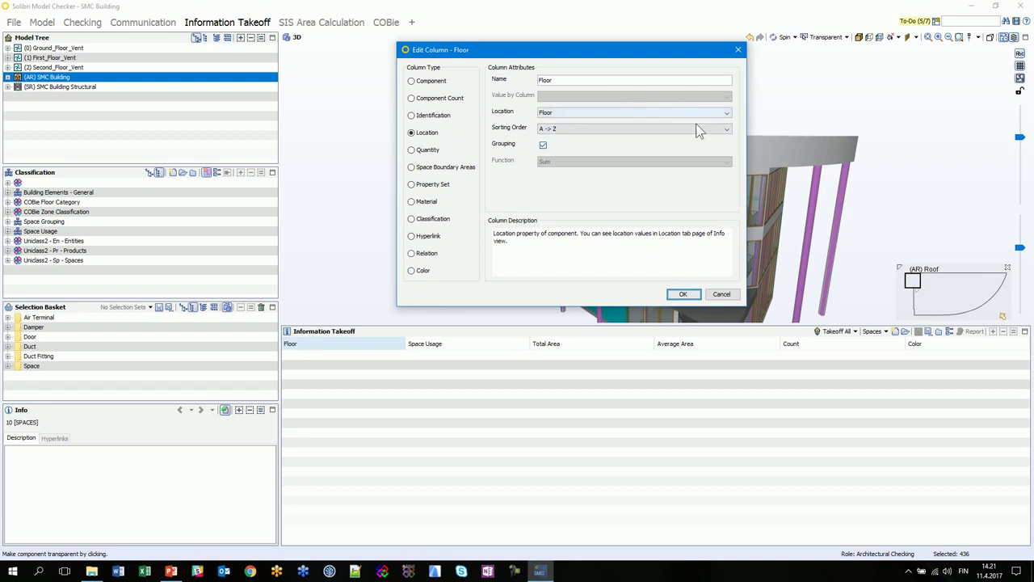
pyautogui.click(725, 296)
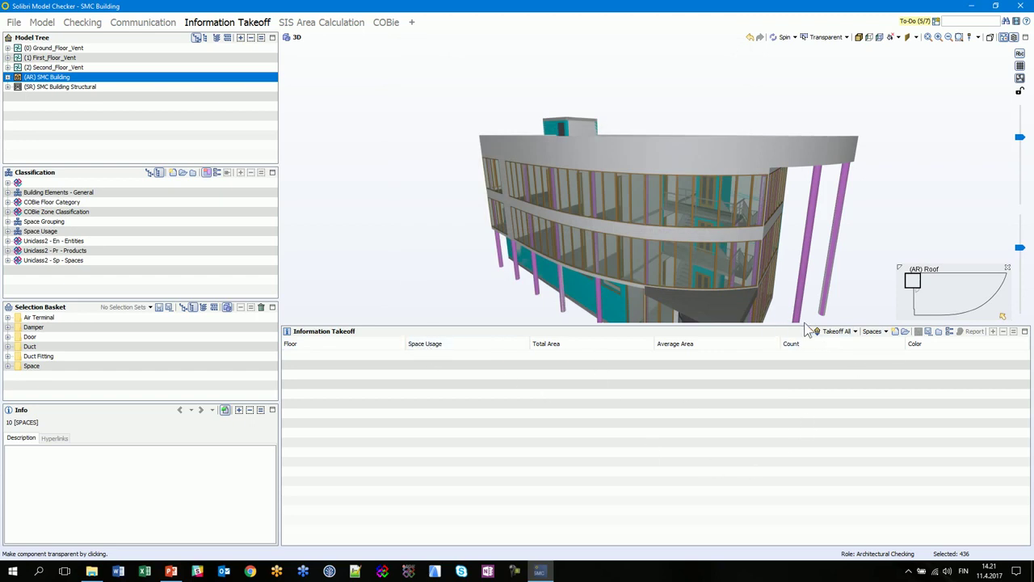
# Make the Information Takeoff view slightly taller, and run the Spaces takeoff on all components despite the incomplete tasks.
pyautogui.moveTo(802, 323); pyautogui.dragTo(804, 312)
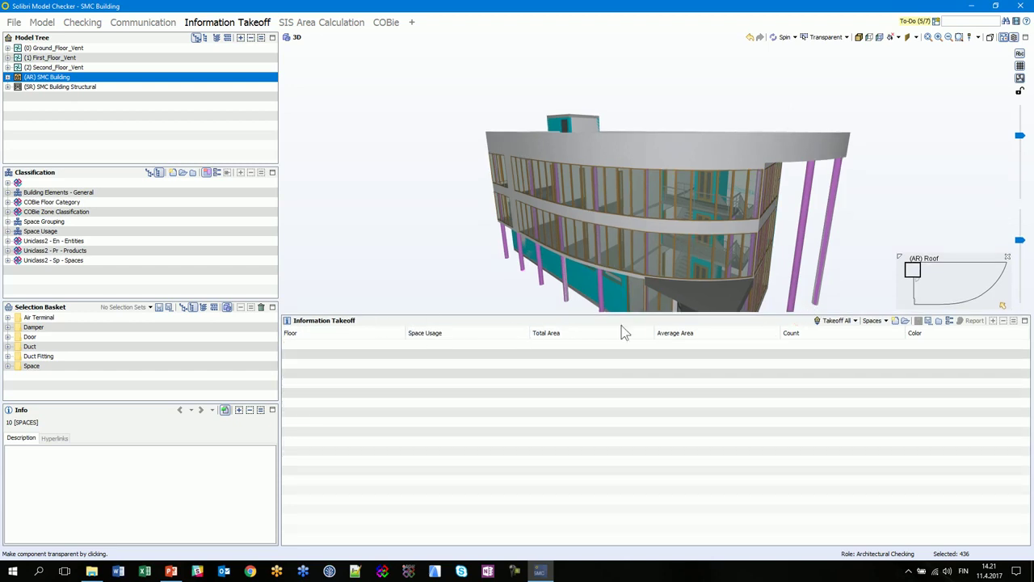
pyautogui.click(854, 320)
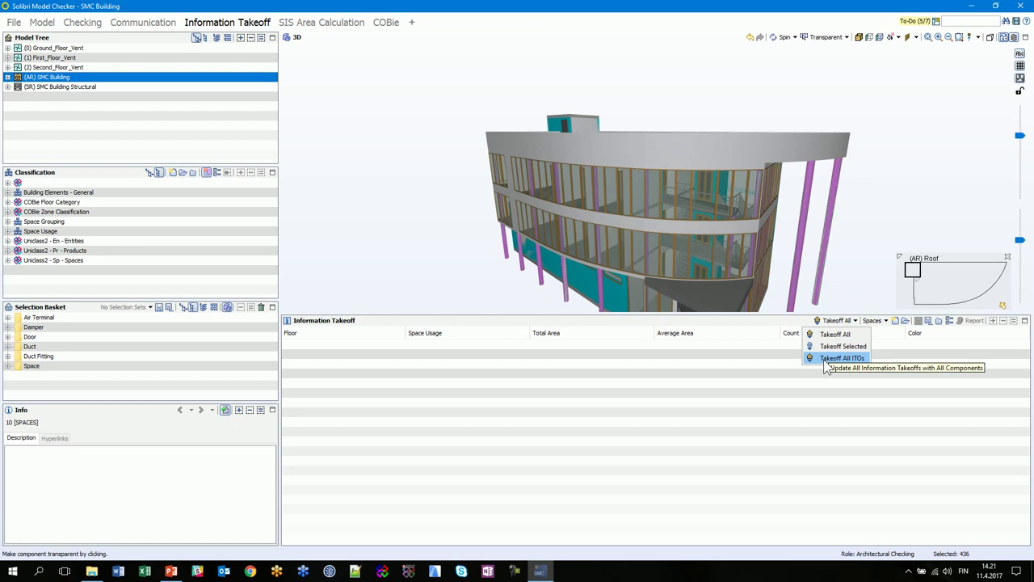
pyautogui.click(828, 335)
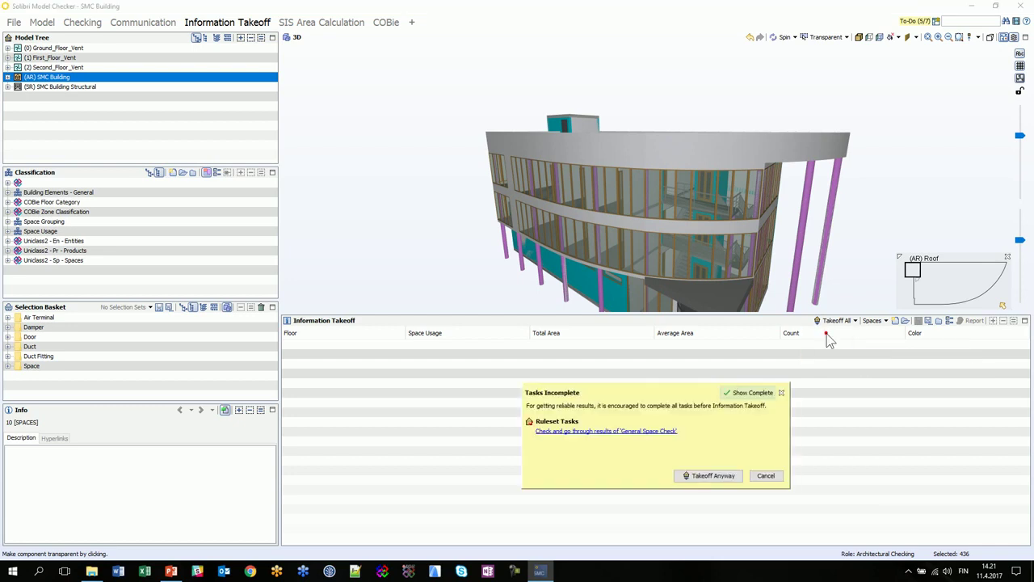
pyautogui.click(710, 475)
pyautogui.moveTo(711, 251); pyautogui.dragTo(671, 225)
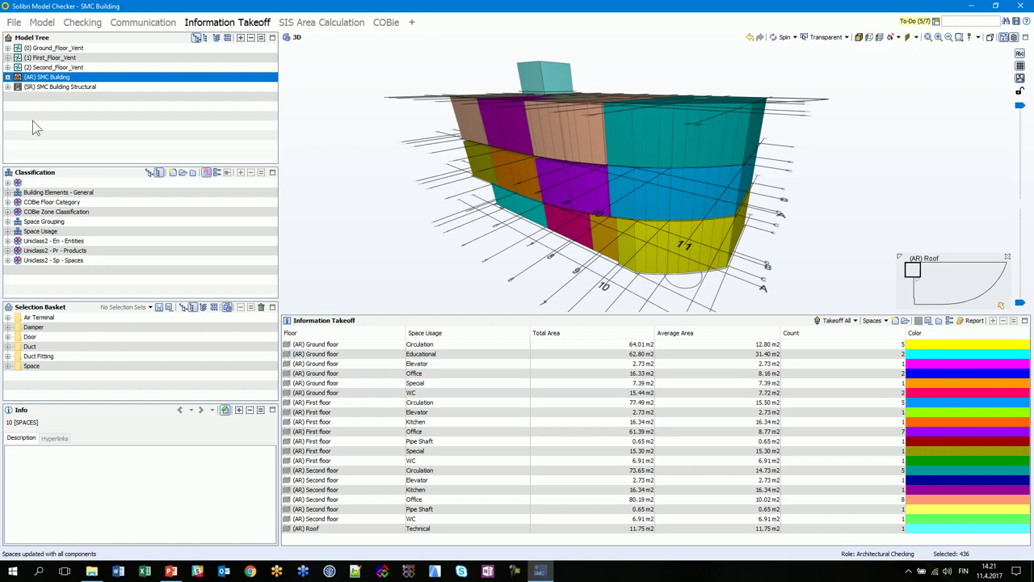
# Set the architectural model's Ground floor as the selection basket content, and run the Spaces takeoff on the selected components only.
pyautogui.click(8, 77)
pyautogui.click(84, 106)
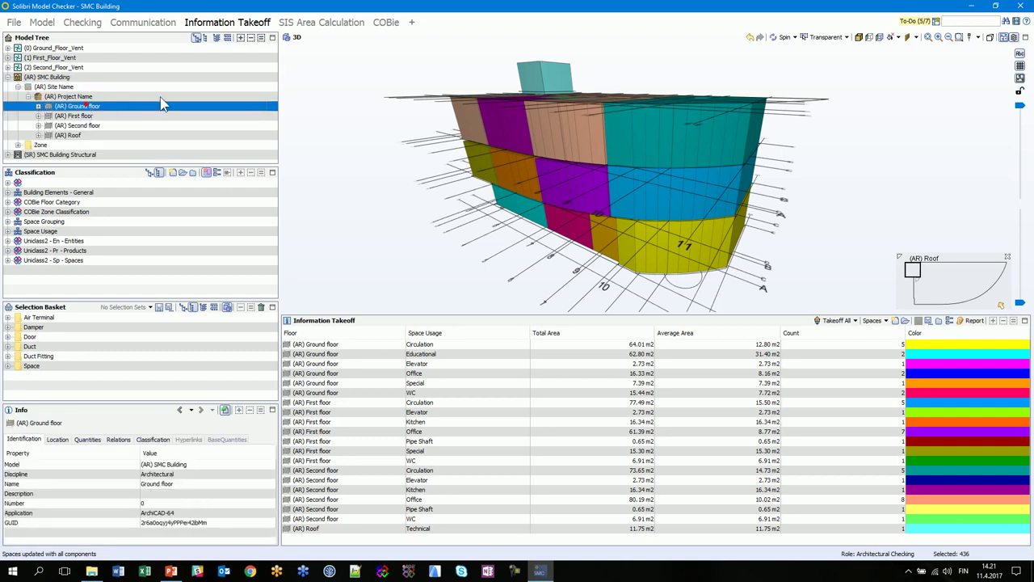
pyautogui.click(260, 39)
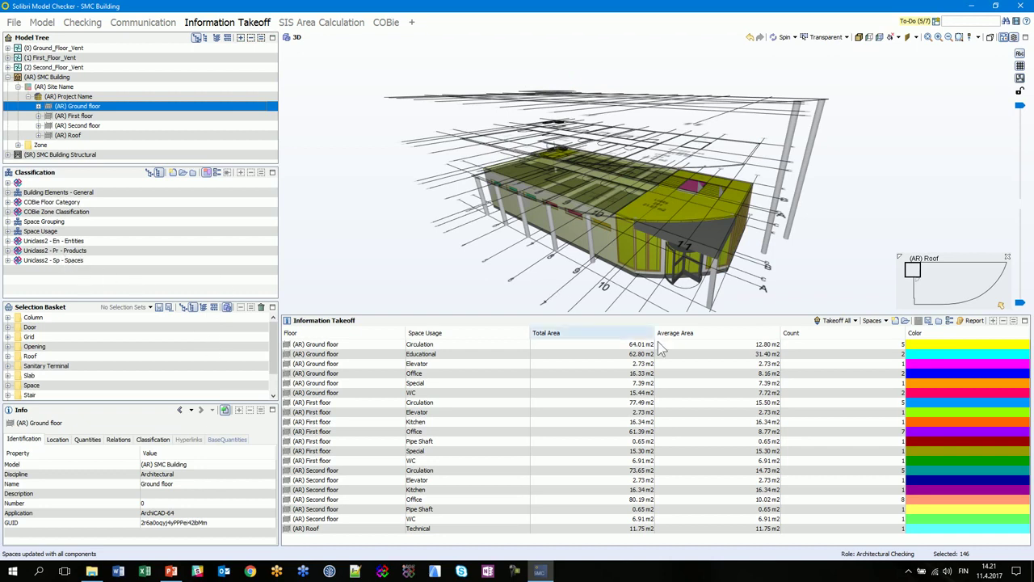
pyautogui.click(855, 320)
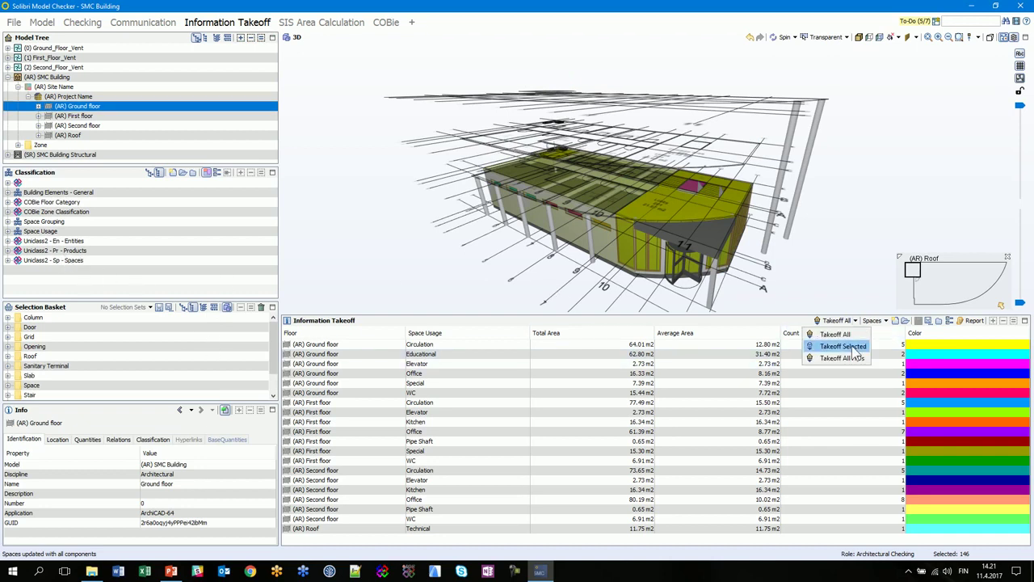
pyautogui.click(843, 346)
pyautogui.click(705, 474)
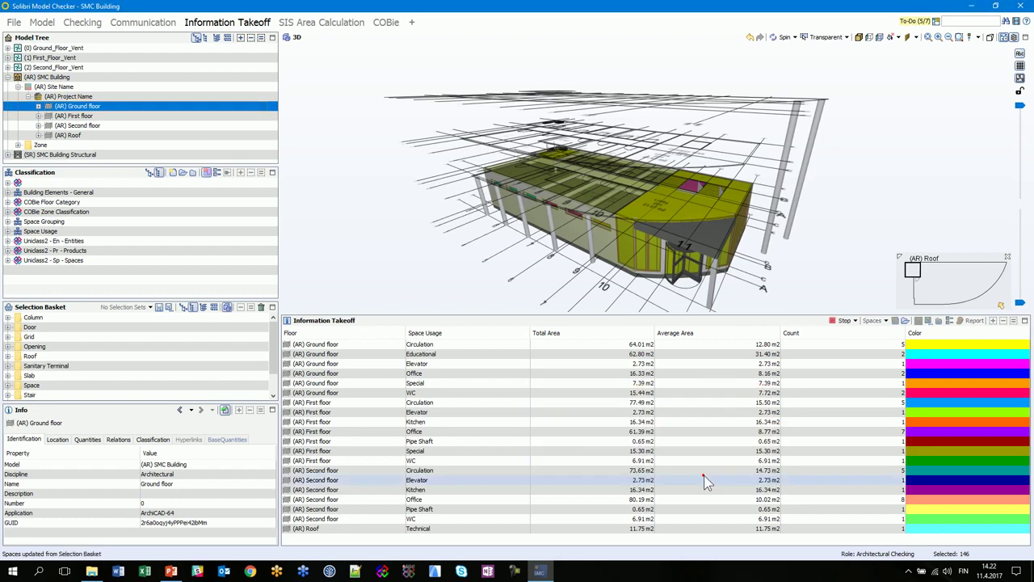
pyautogui.moveTo(629, 245)
pyautogui.mouseDown()
pyautogui.moveTo(658, 206)
pyautogui.moveTo(613, 242)
pyautogui.moveTo(592, 237)
pyautogui.moveTo(644, 261)
pyautogui.moveTo(716, 245)
pyautogui.moveTo(692, 210)
pyautogui.moveTo(627, 196)
pyautogui.mouseUp()
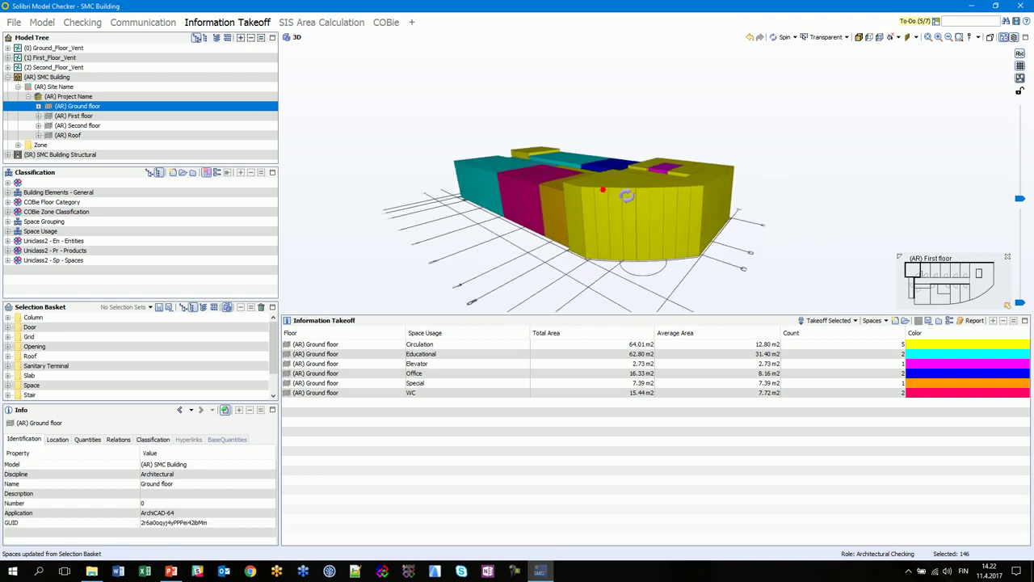
# Update all information takeoffs with all components despite the incomplete tasks, and display the Building Element Quantities takeoff.
pyautogui.click(856, 321)
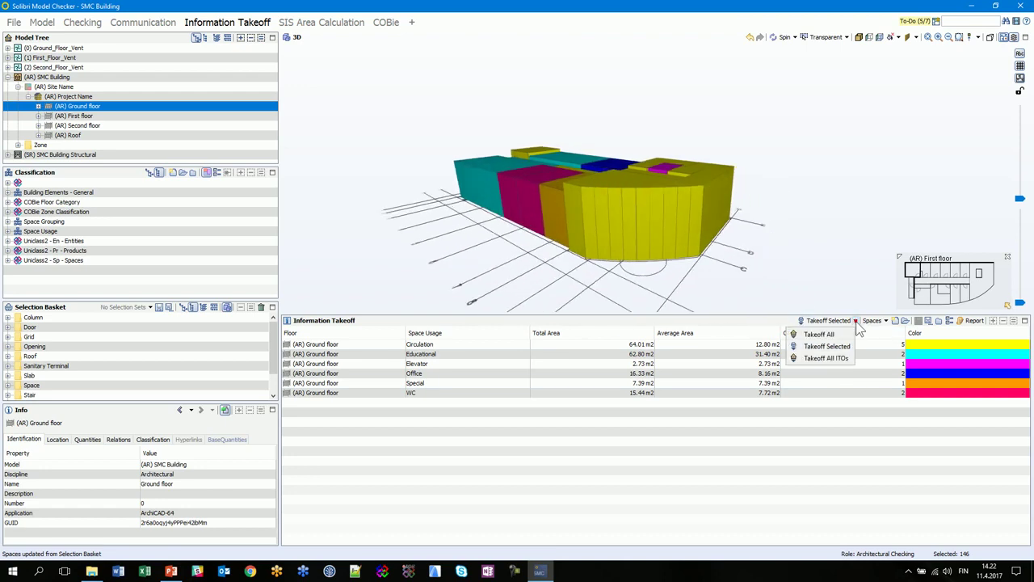
pyautogui.click(823, 358)
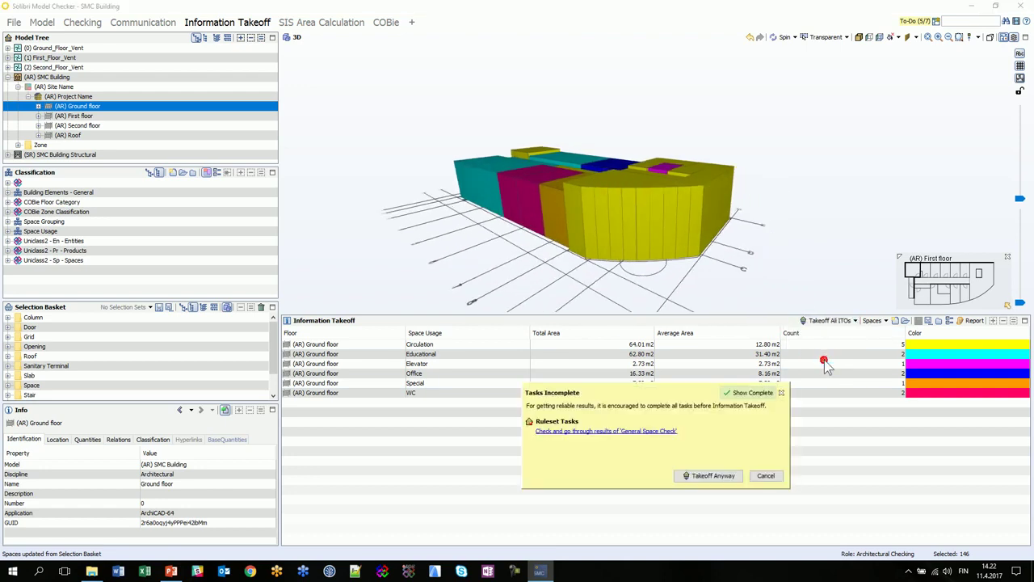
pyautogui.click(709, 474)
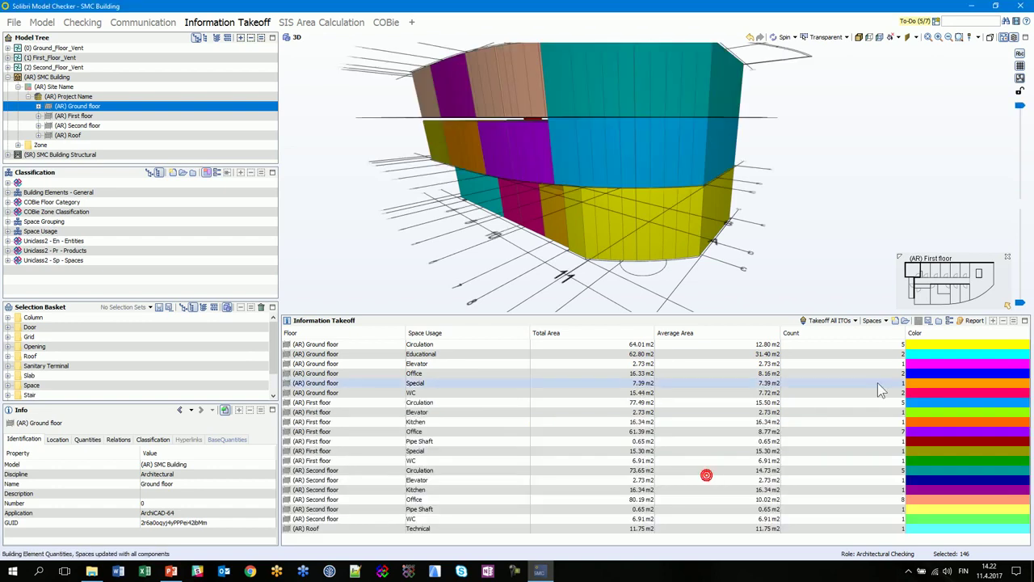
pyautogui.click(886, 322)
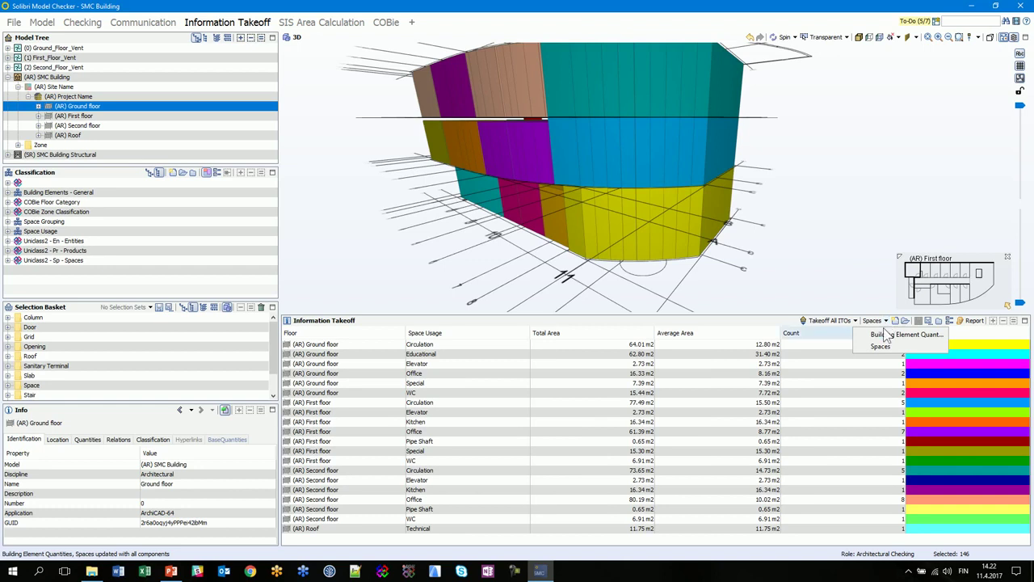
pyautogui.click(892, 333)
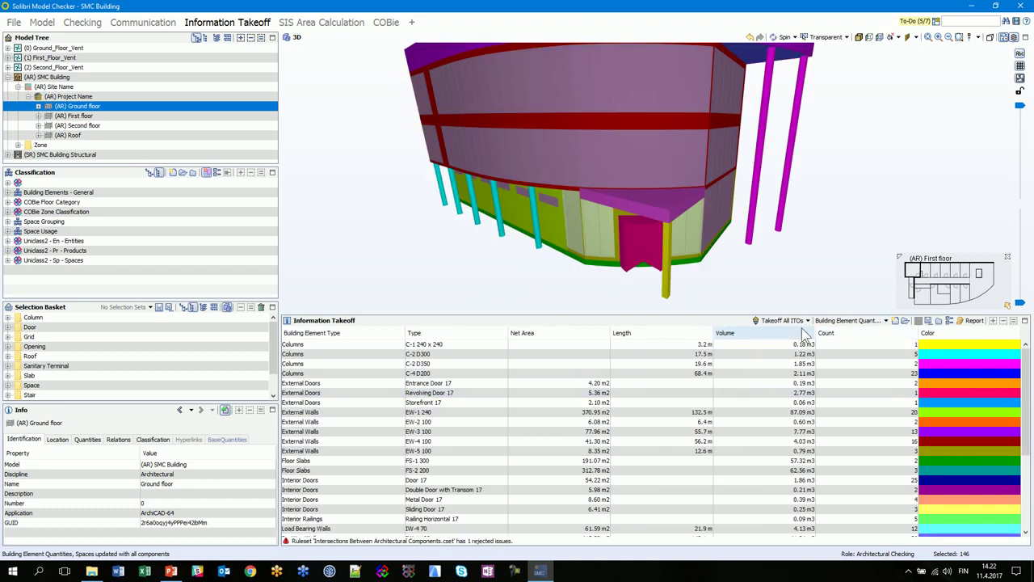
# Run the Building Element Quantities takeoff on all components, and enlarge the Information Takeoff view to show more rows.
pyautogui.click(788, 321)
pyautogui.click(791, 334)
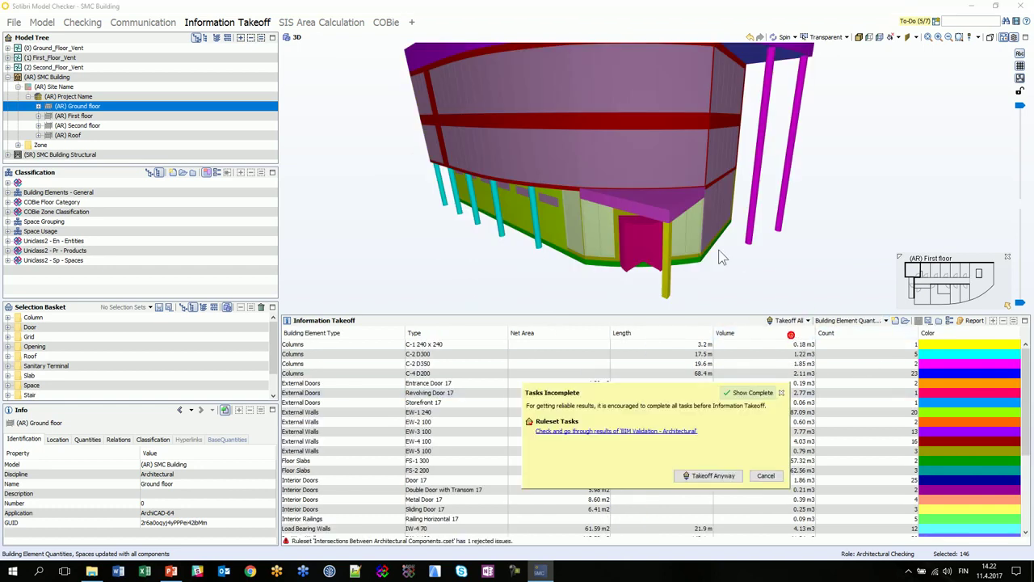
pyautogui.click(708, 475)
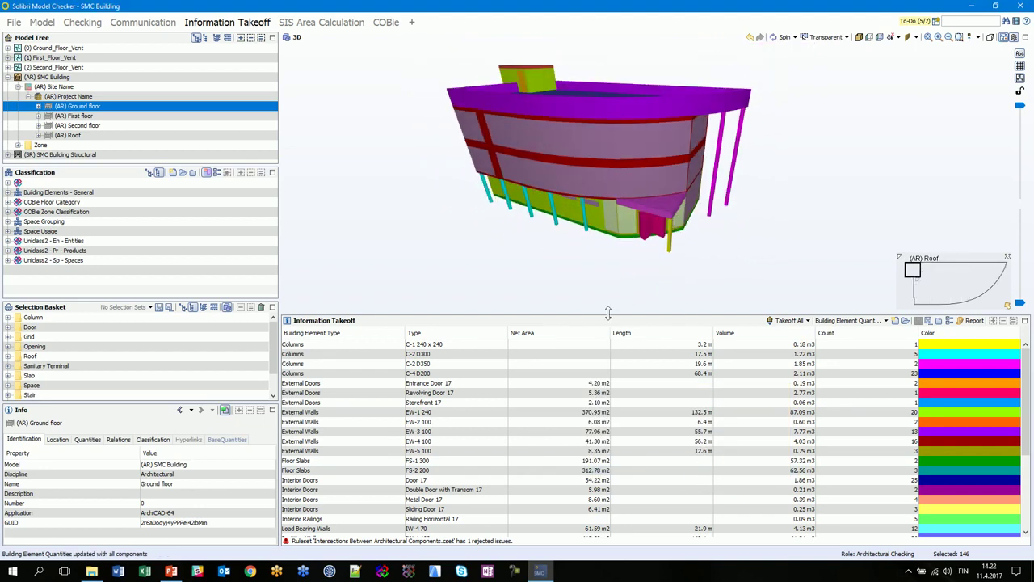
pyautogui.moveTo(613, 251); pyautogui.dragTo(613, 247)
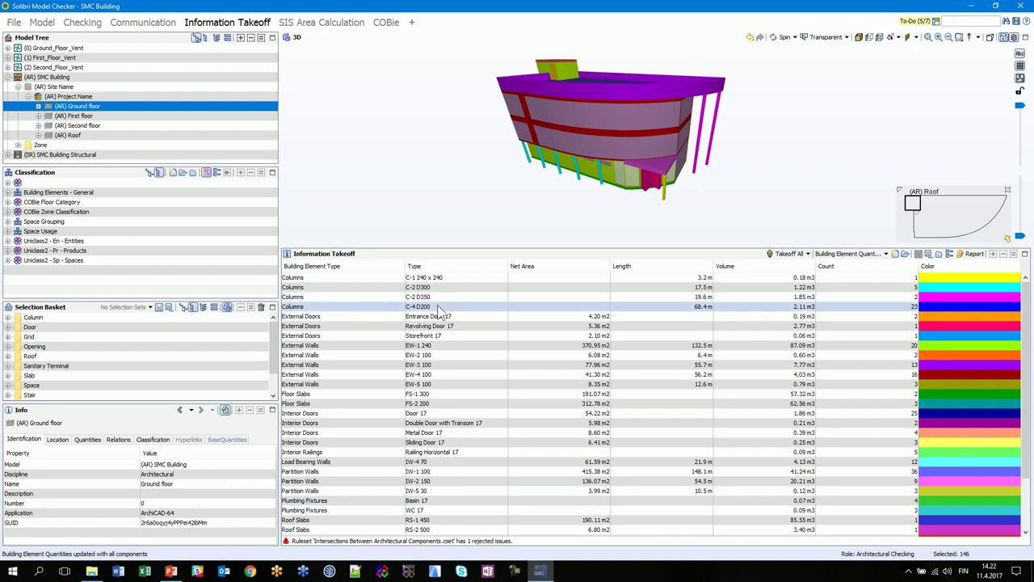
# Move the Type column ahead of Building Element Type in the takeoff, and return it to its original place.
pyautogui.moveTo(434, 272); pyautogui.dragTo(336, 268)
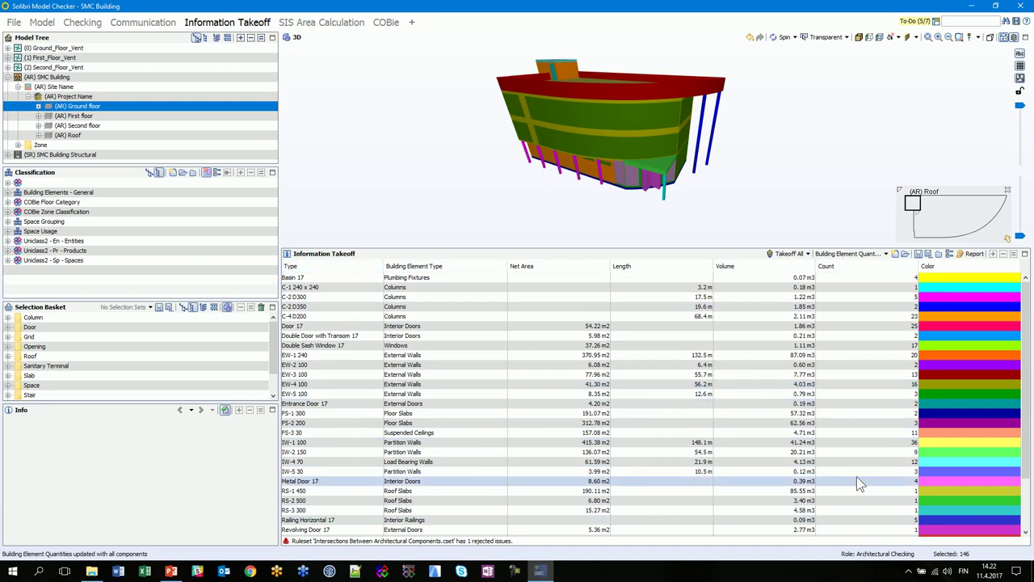
pyautogui.click(431, 268)
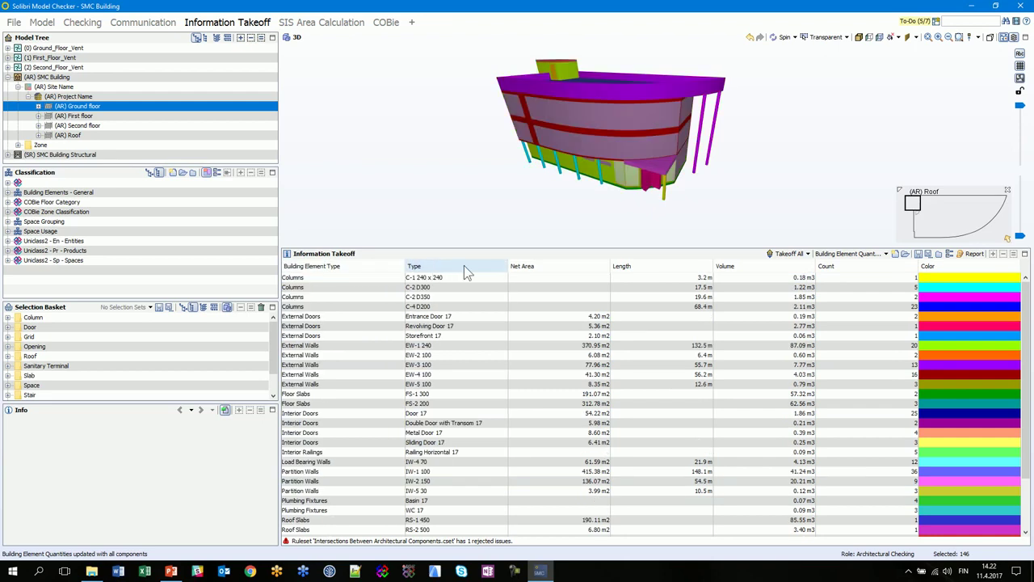
# Examine the Property Set options for a new takeoff column, and leave without adding the column.
pyautogui.rightClick(465, 269)
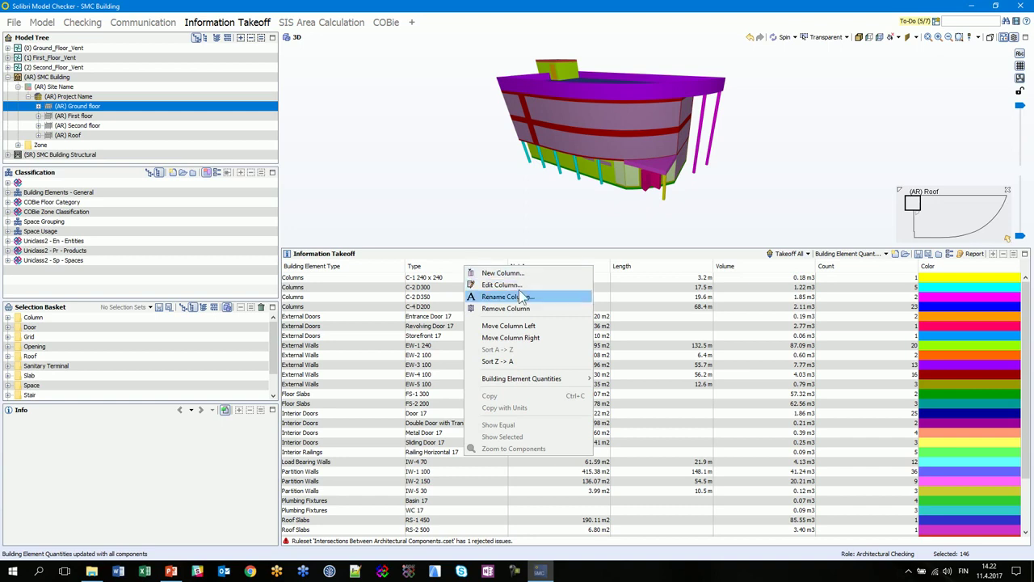
pyautogui.click(514, 273)
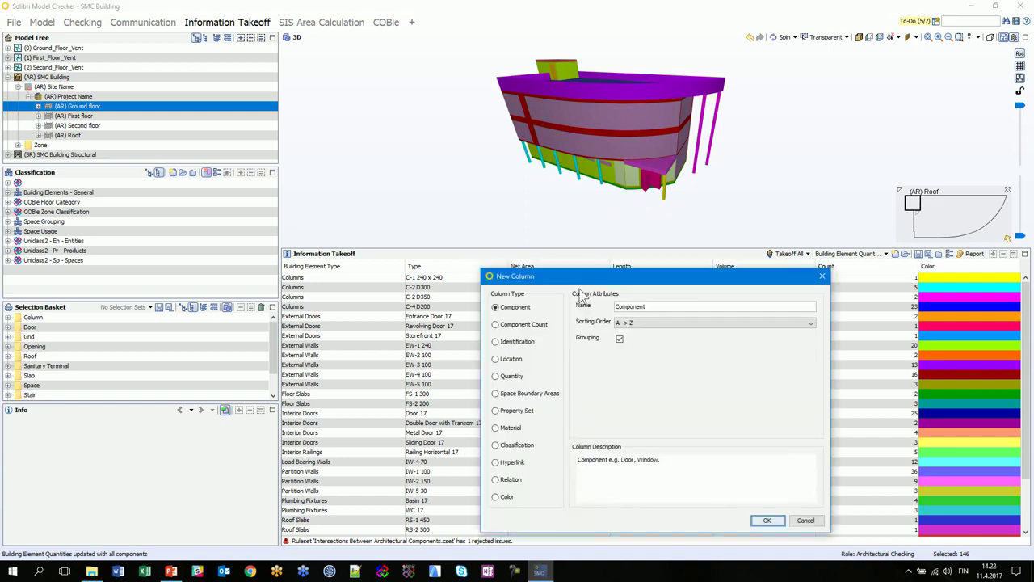
pyautogui.moveTo(517, 265); pyautogui.dragTo(494, 169)
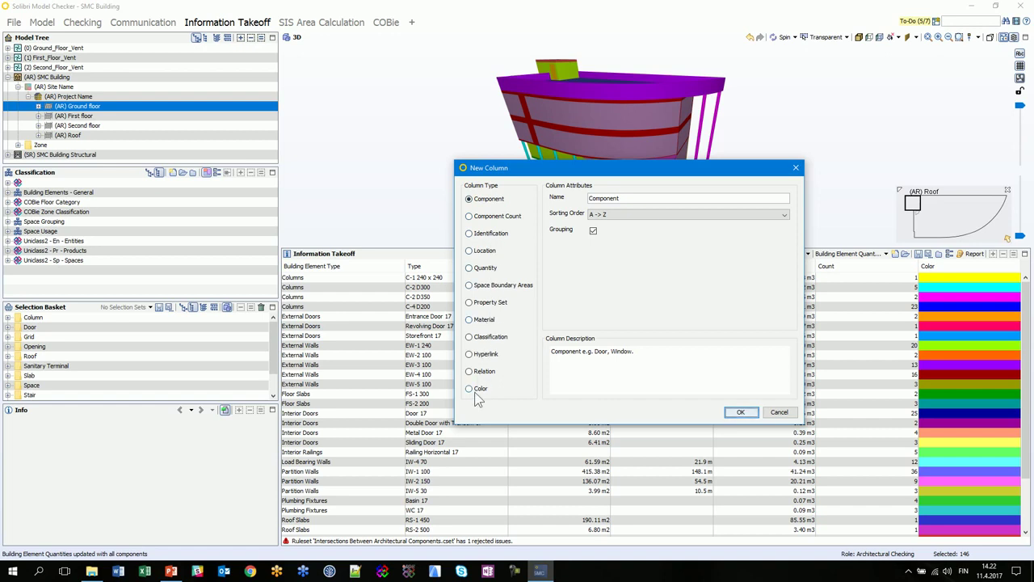
pyautogui.click(471, 302)
pyautogui.click(785, 246)
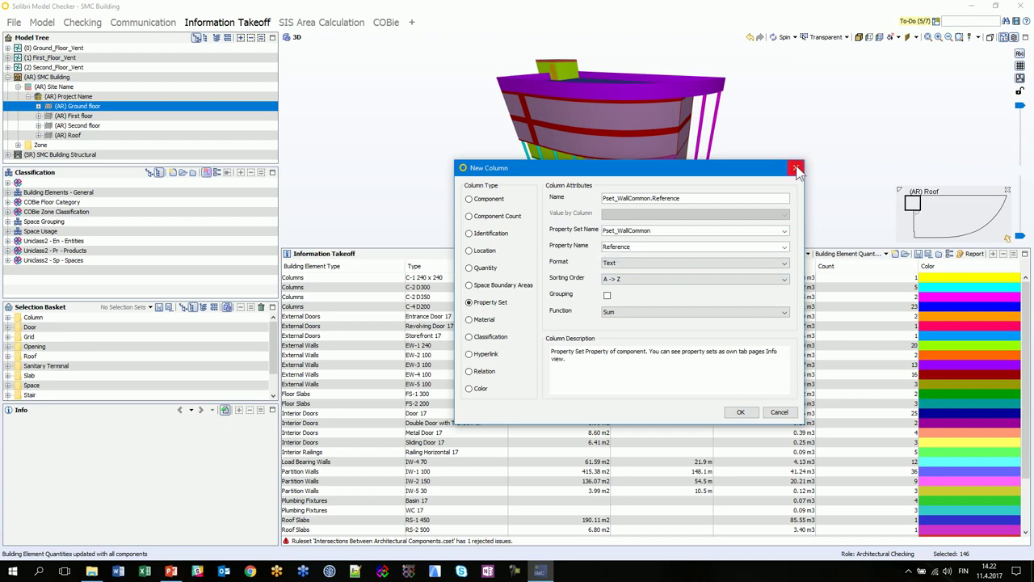
pyautogui.click(796, 169)
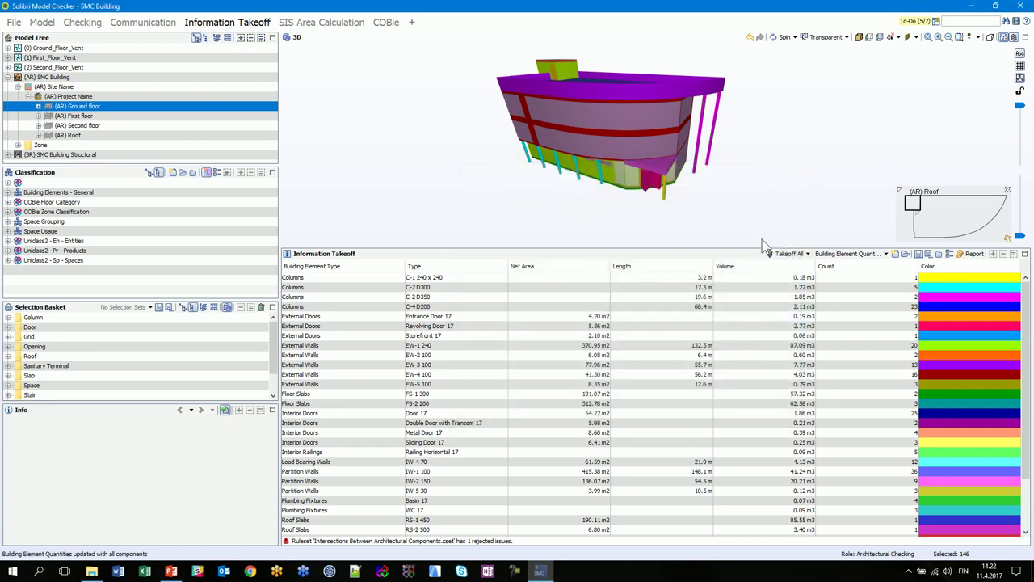
# Select the inner of the two tall roof-supporting columns, and make the Info view taller to show more of its properties.
pyautogui.click(695, 166)
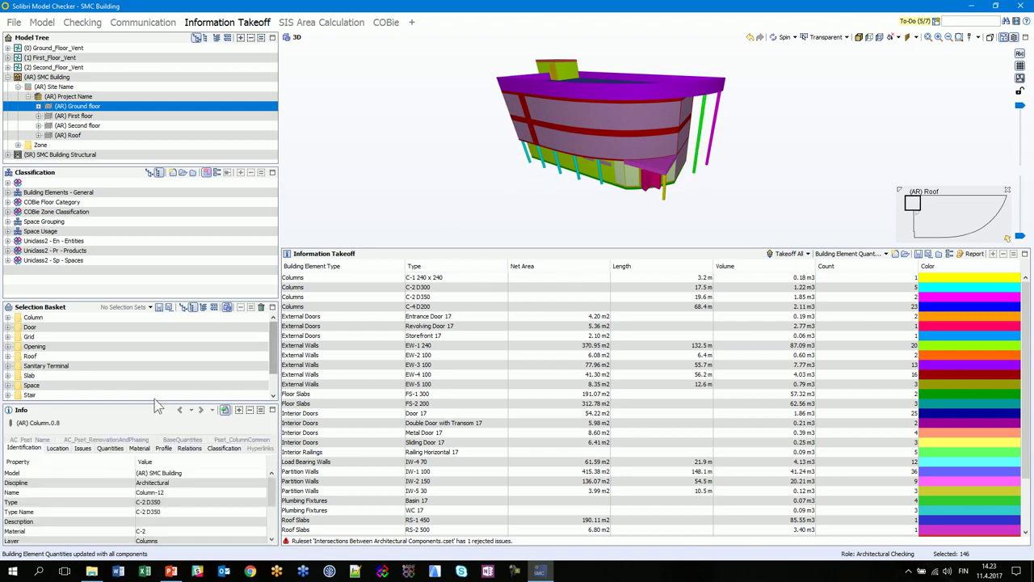
pyautogui.moveTo(157, 404); pyautogui.dragTo(157, 360)
pyautogui.moveTo(136, 300); pyautogui.dragTo(144, 270)
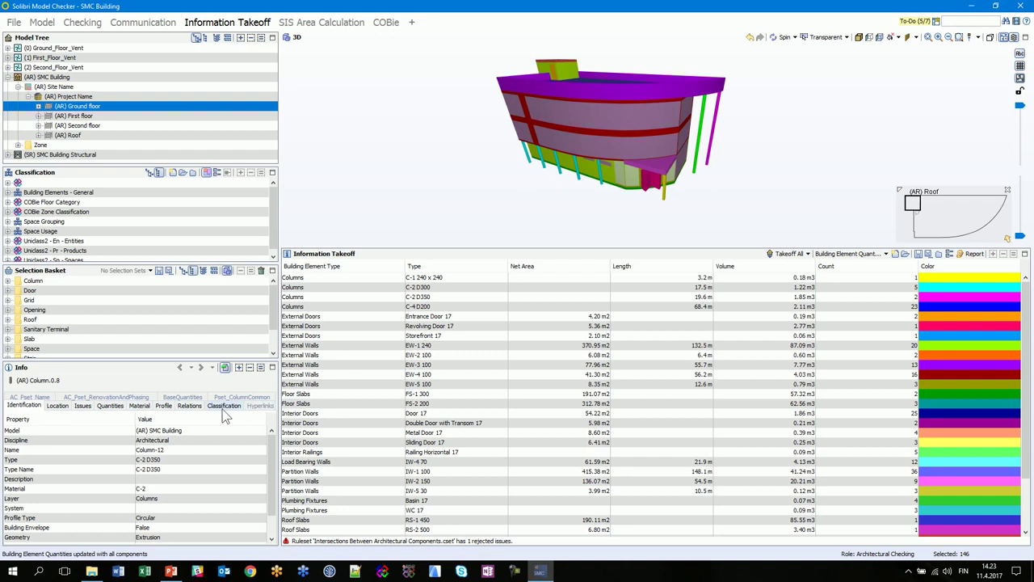
# Examine the identification, sorting and grouping settings of the takeoff's Type column without changing them.
pyautogui.doubleClick(448, 266)
pyautogui.moveTo(594, 279); pyautogui.dragTo(603, 260)
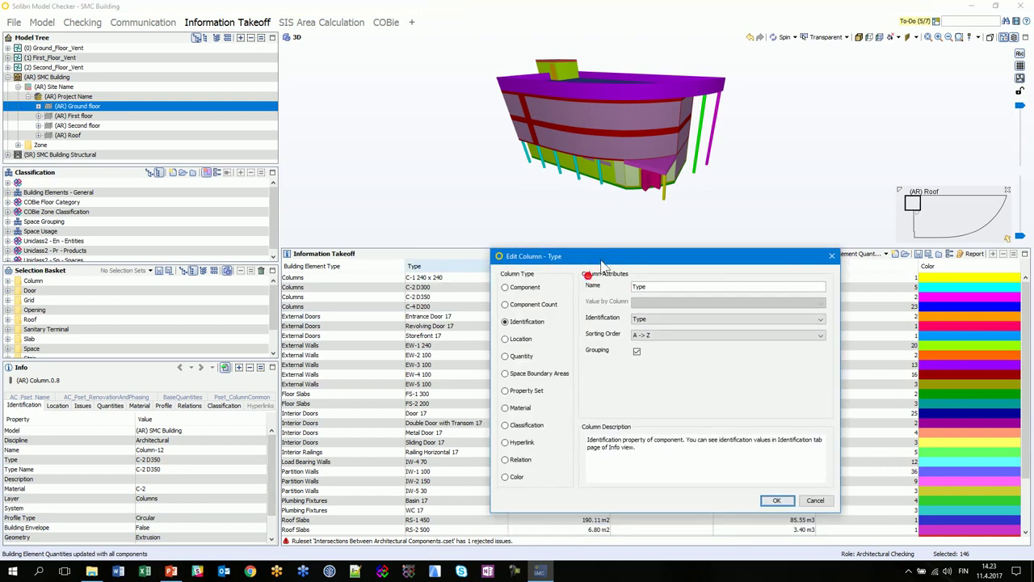
pyautogui.click(831, 256)
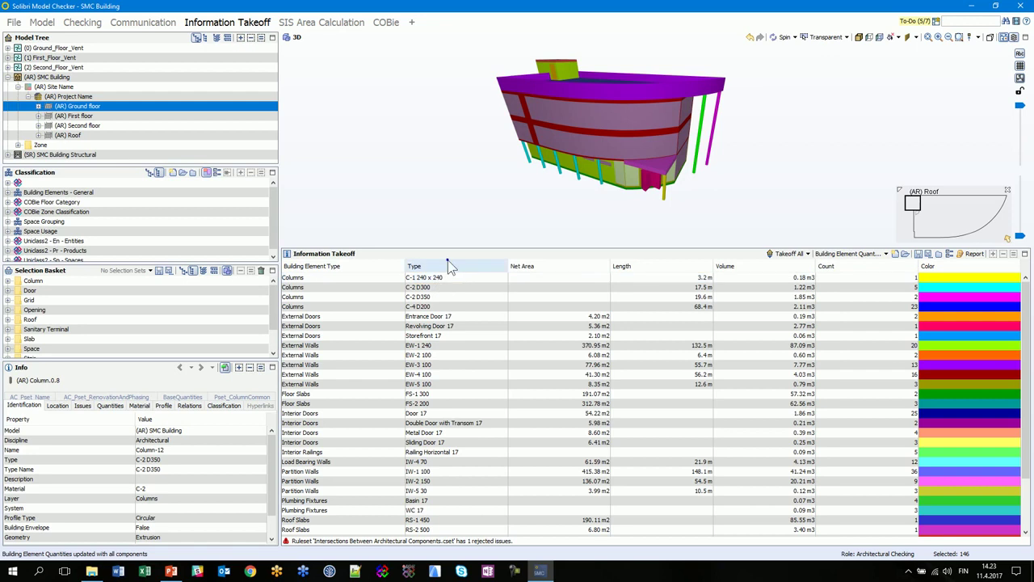
# Examine the Property Set, Space Boundary Areas and Quantity options for a new takeoff column, and cancel it.
pyautogui.rightClick(447, 266)
pyautogui.click(478, 267)
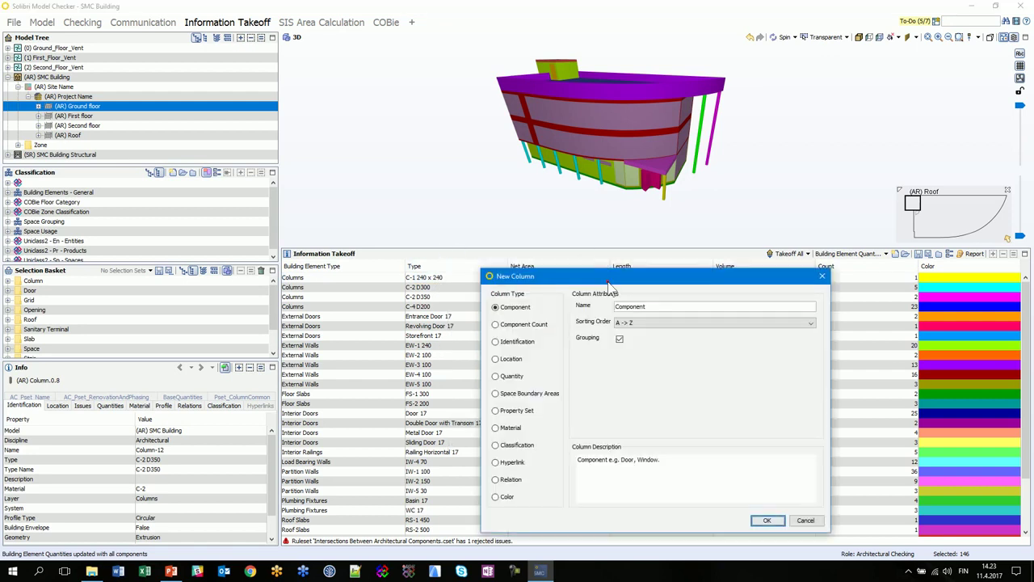
pyautogui.moveTo(608, 277); pyautogui.dragTo(612, 92)
pyautogui.click(507, 216)
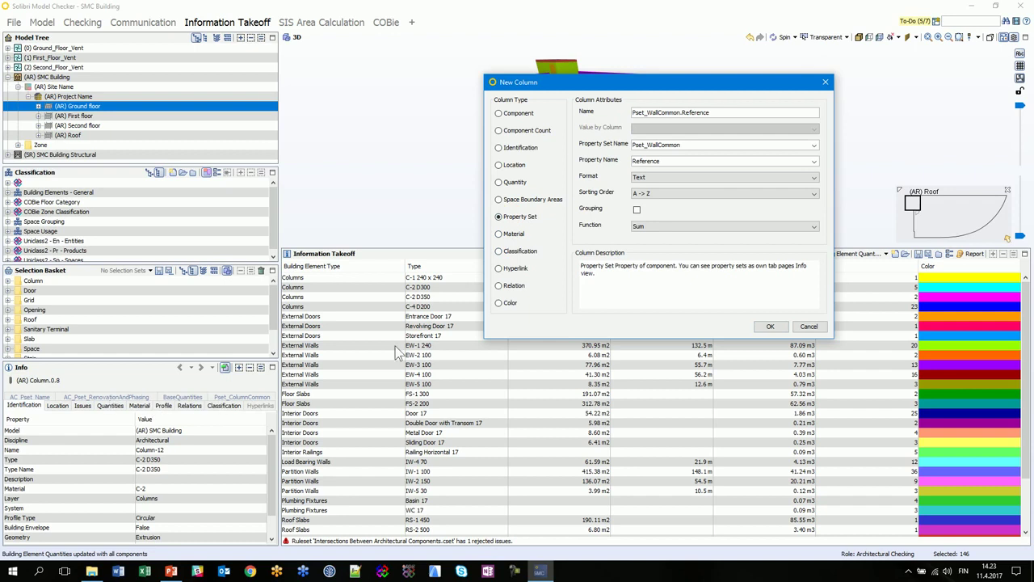
pyautogui.click(501, 199)
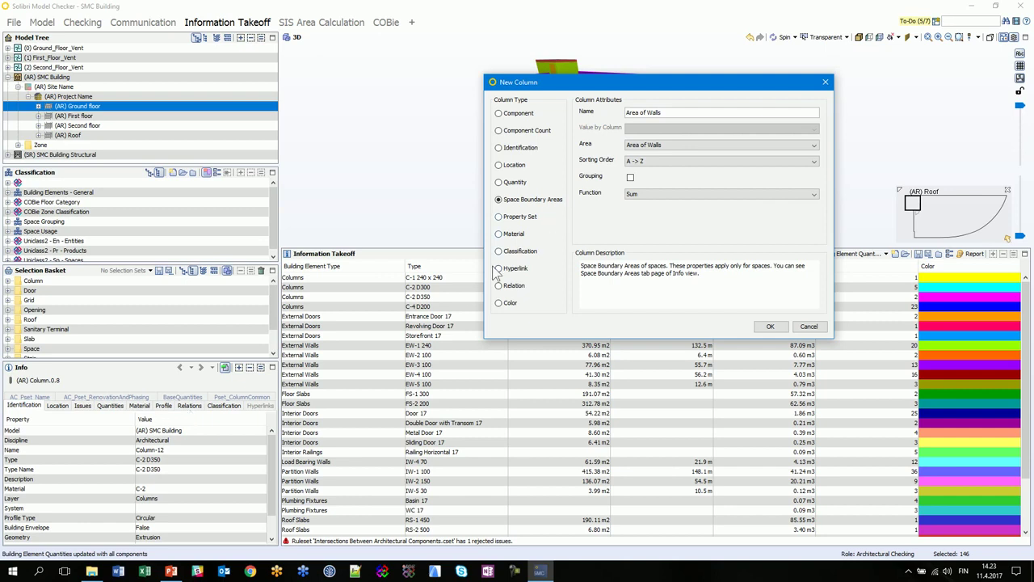
pyautogui.click(499, 182)
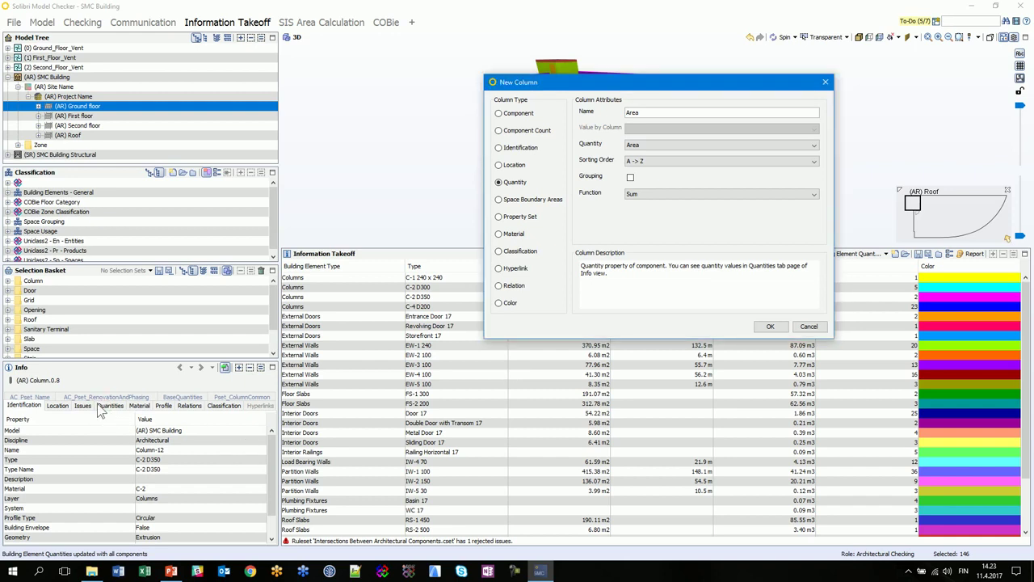
pyautogui.click(814, 146)
pyautogui.moveTo(815, 167); pyautogui.dragTo(814, 226)
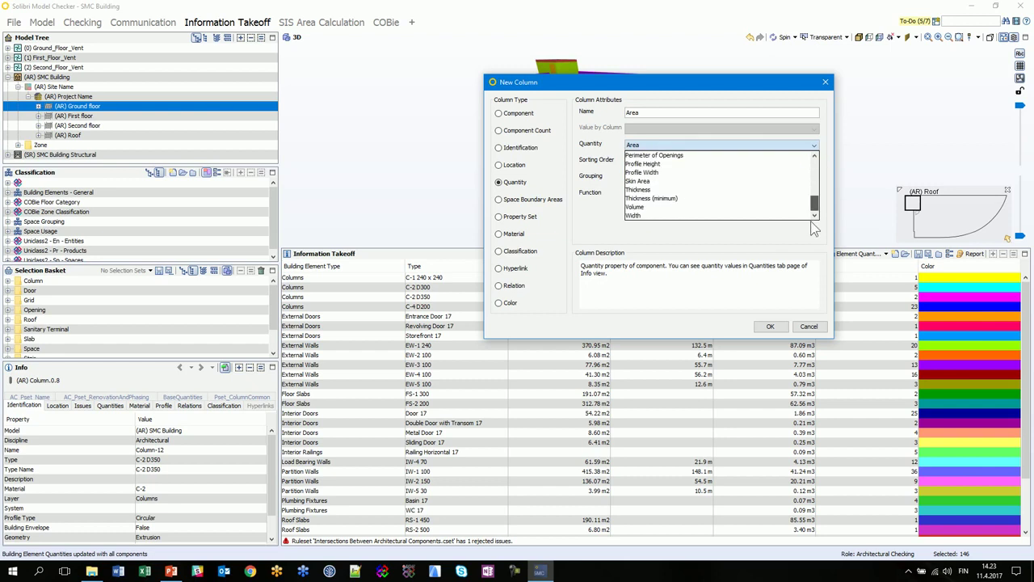
pyautogui.click(808, 326)
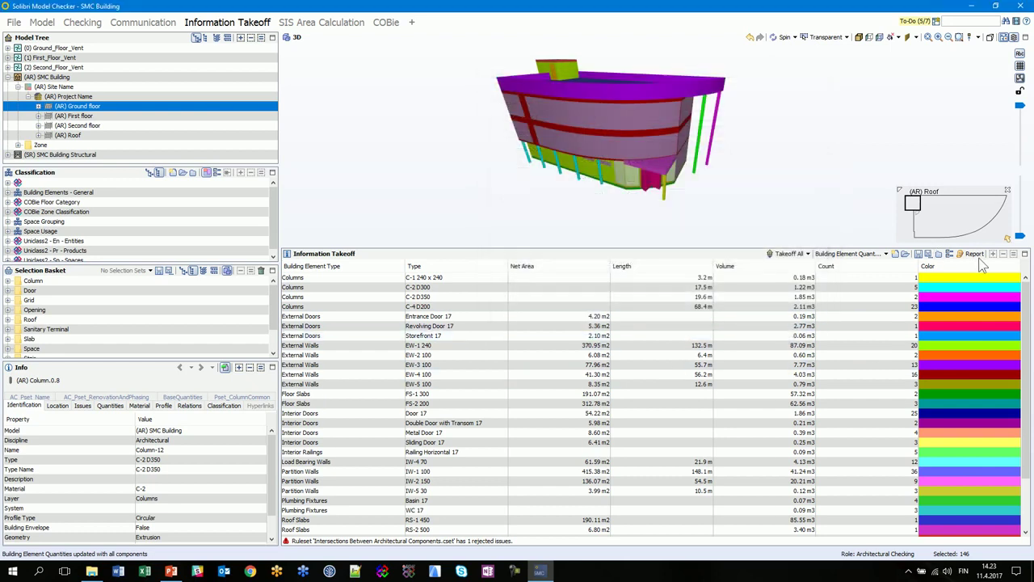
# Save the takeoff as a plain Excel report titled Quantities, to Quantities.xlsx in Documents, replacing the existing file.
pyautogui.click(973, 253)
pyautogui.moveTo(630, 326); pyautogui.dragTo(521, 127)
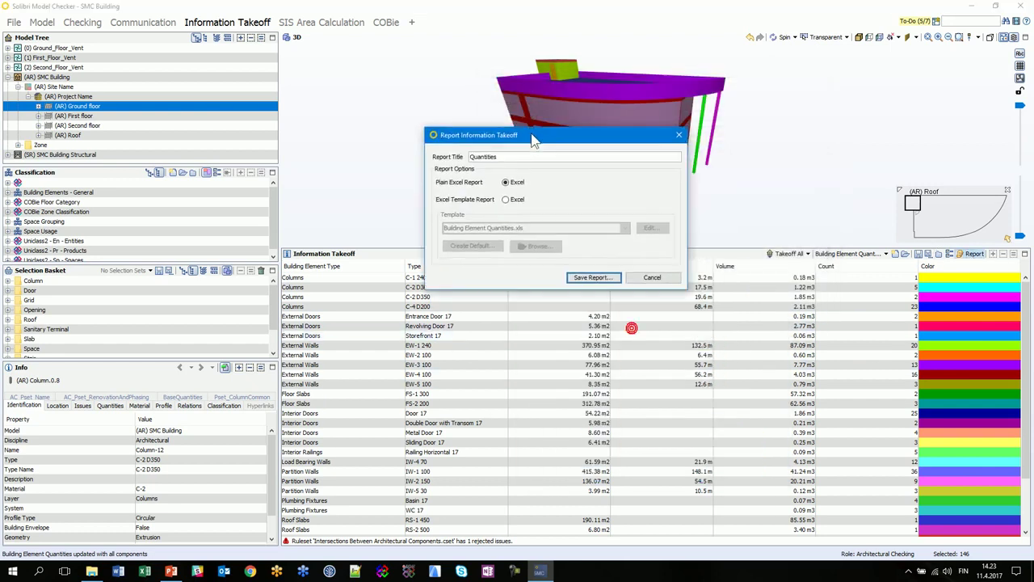
pyautogui.click(592, 269)
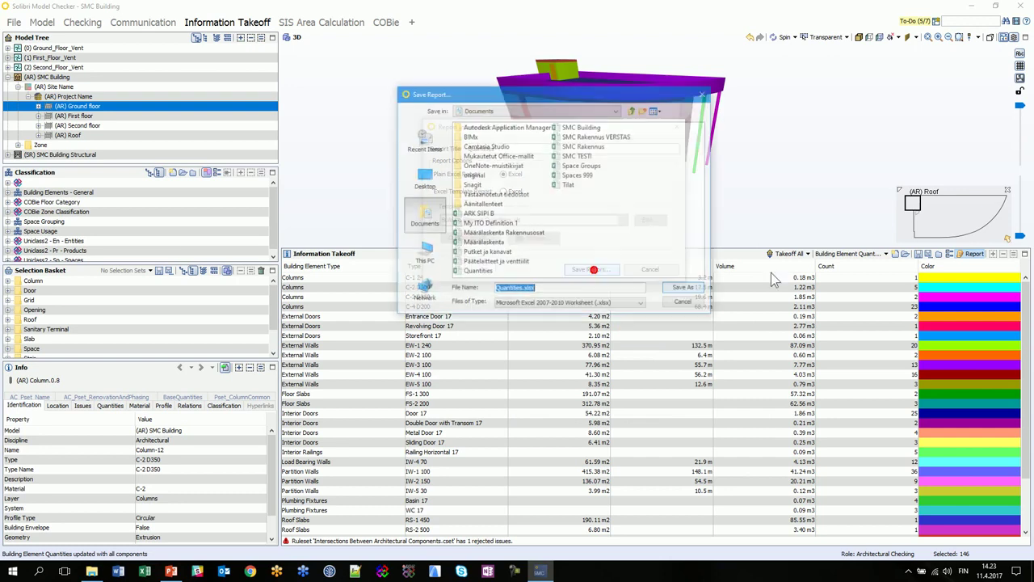
pyautogui.click(678, 291)
pyautogui.click(530, 226)
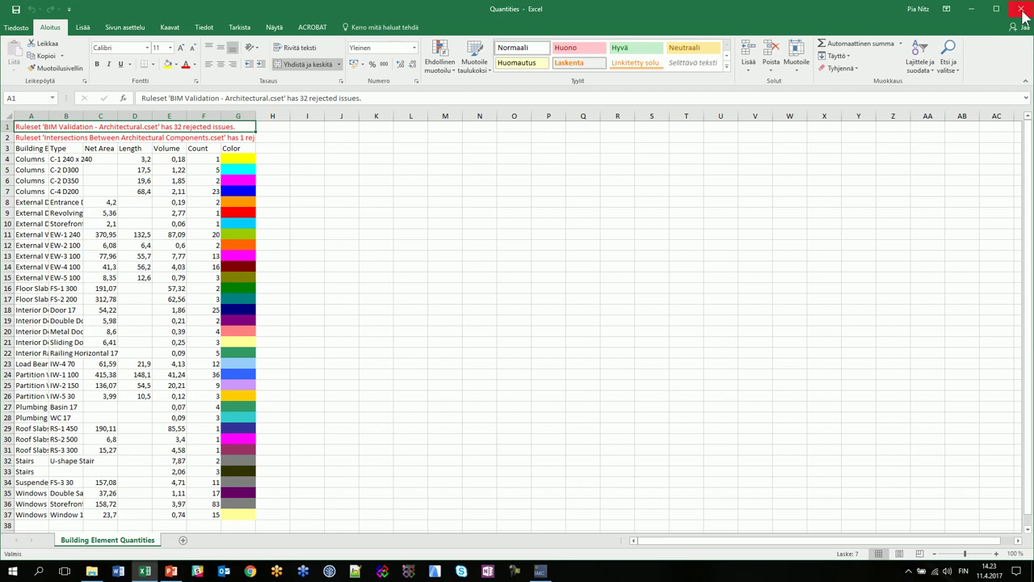
# Fit the Building Element Type and Type column widths to review the exported quantities, and close the workbook.
pyautogui.moveTo(48, 117); pyautogui.dragTo(106, 117)
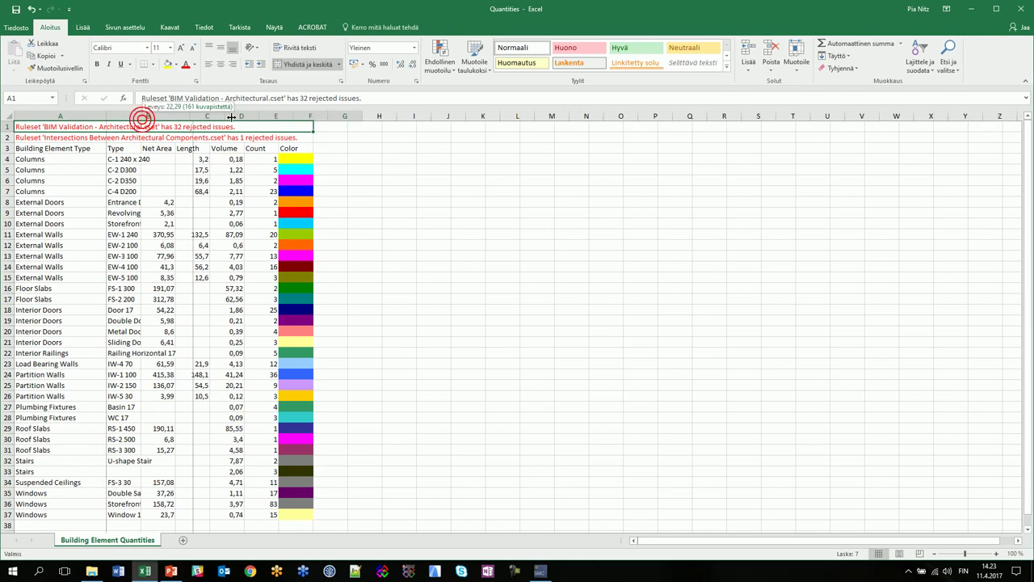
pyautogui.doubleClick(141, 117)
pyautogui.moveTo(106, 118); pyautogui.dragTo(125, 118)
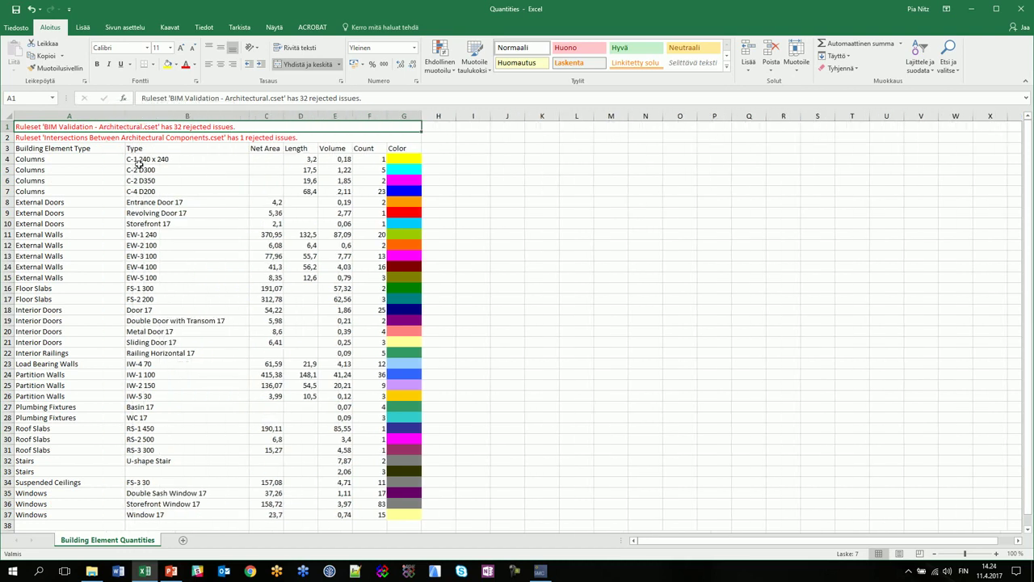
pyautogui.scroll(-1, 328, 452)
pyautogui.scroll(1, 331, 455)
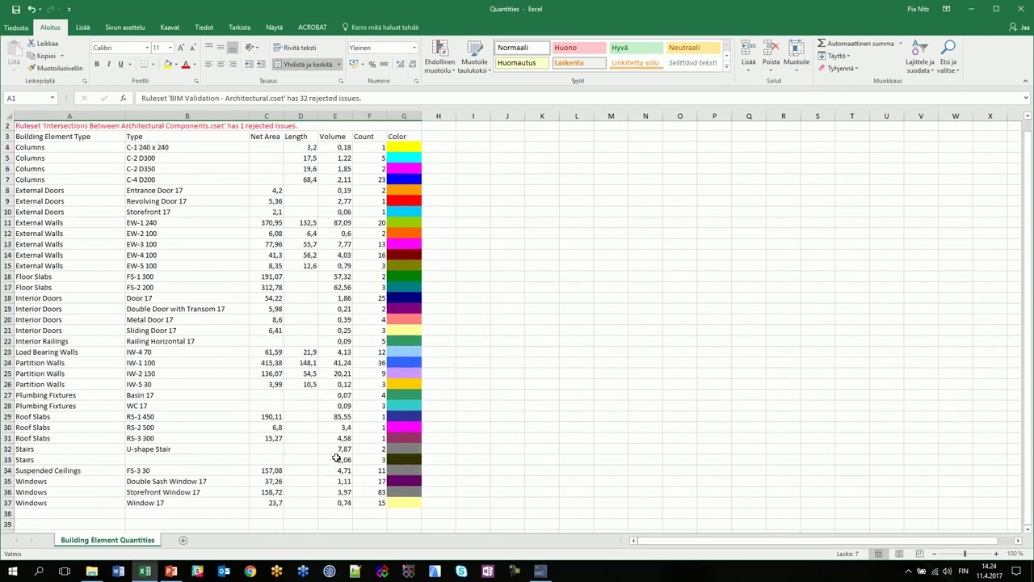
pyautogui.click(1022, 10)
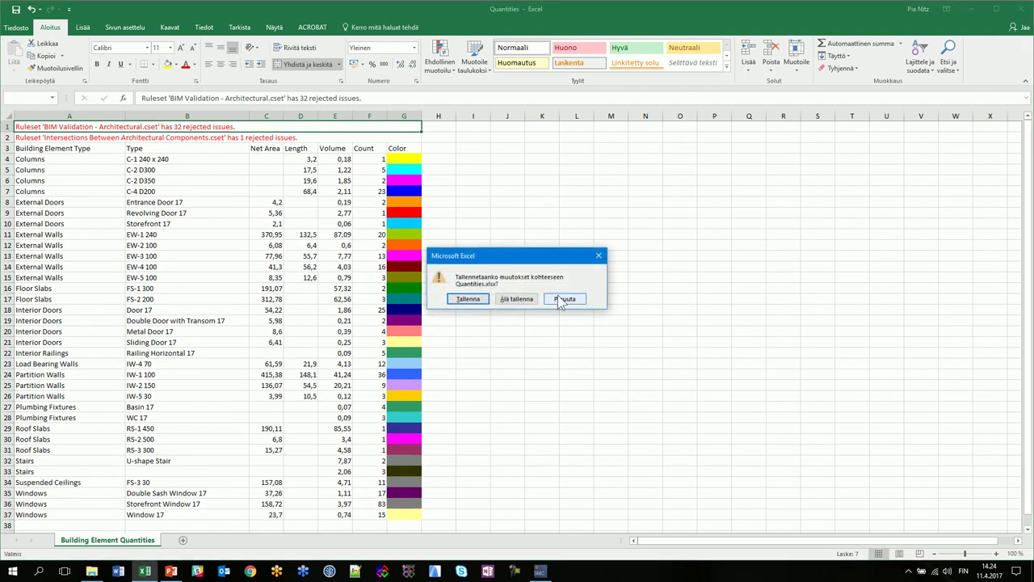
pyautogui.click(566, 300)
# Save the takeoff as Quantities.xls using the Building Element Quantities.xls Excel template, review the formatted report, and close it.
pyautogui.click(963, 255)
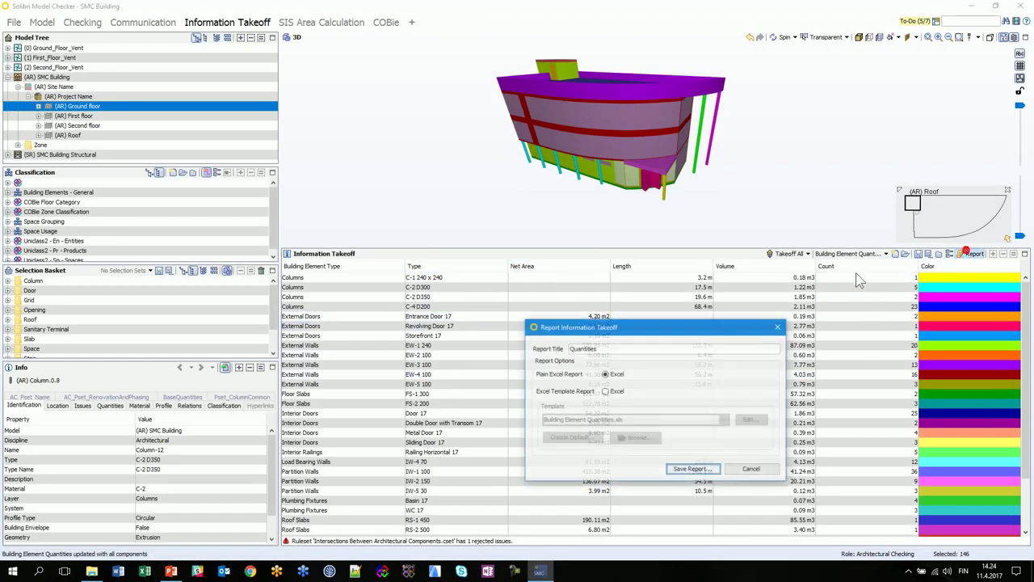
pyautogui.click(607, 390)
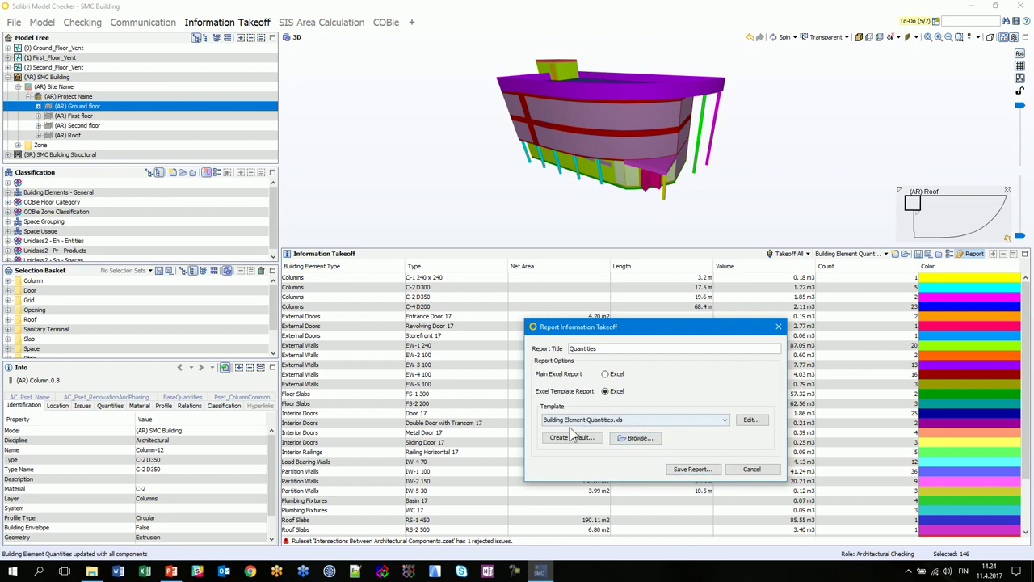
pyautogui.click(693, 470)
pyautogui.click(782, 488)
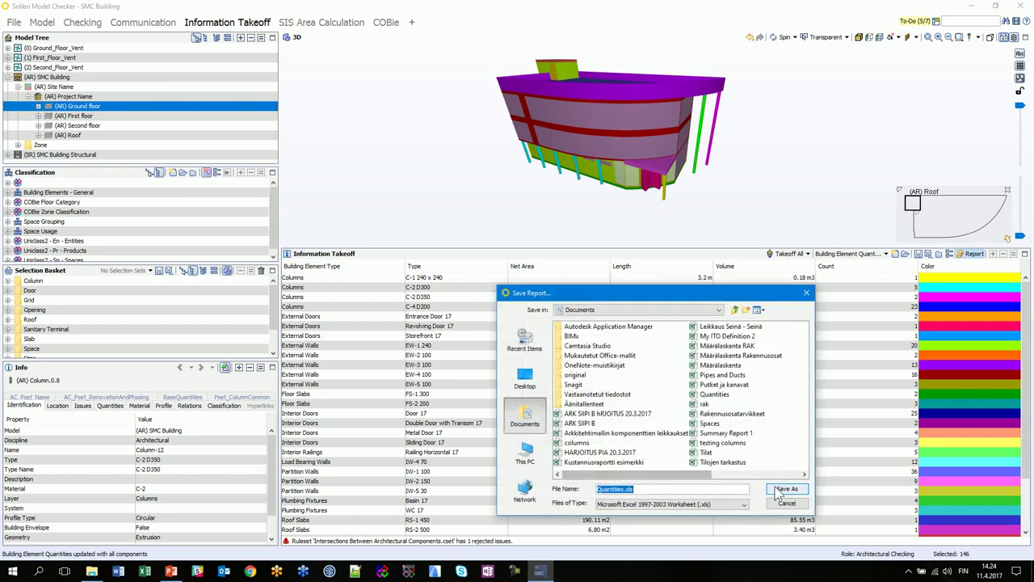
pyautogui.click(633, 424)
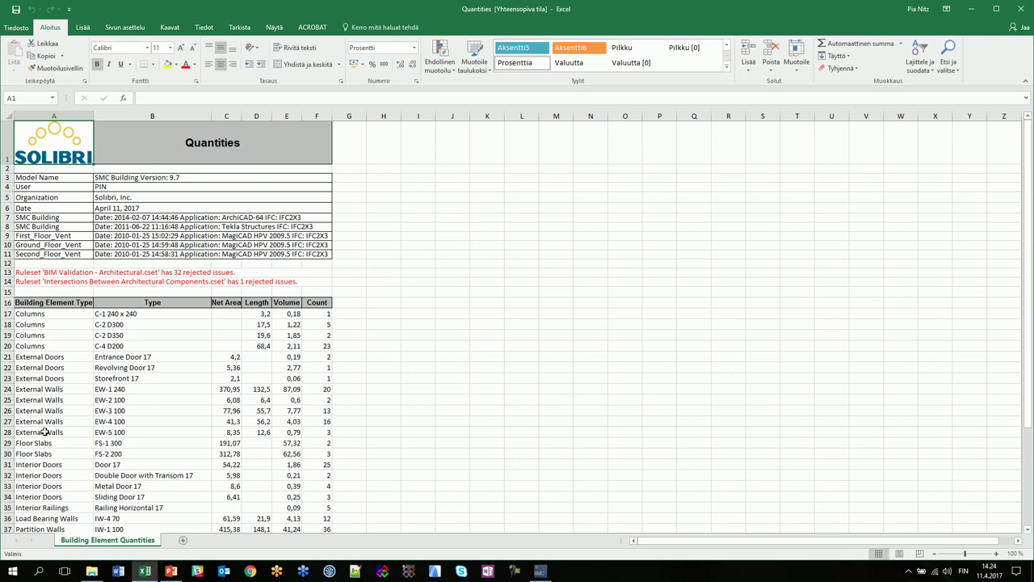
pyautogui.click(1021, 10)
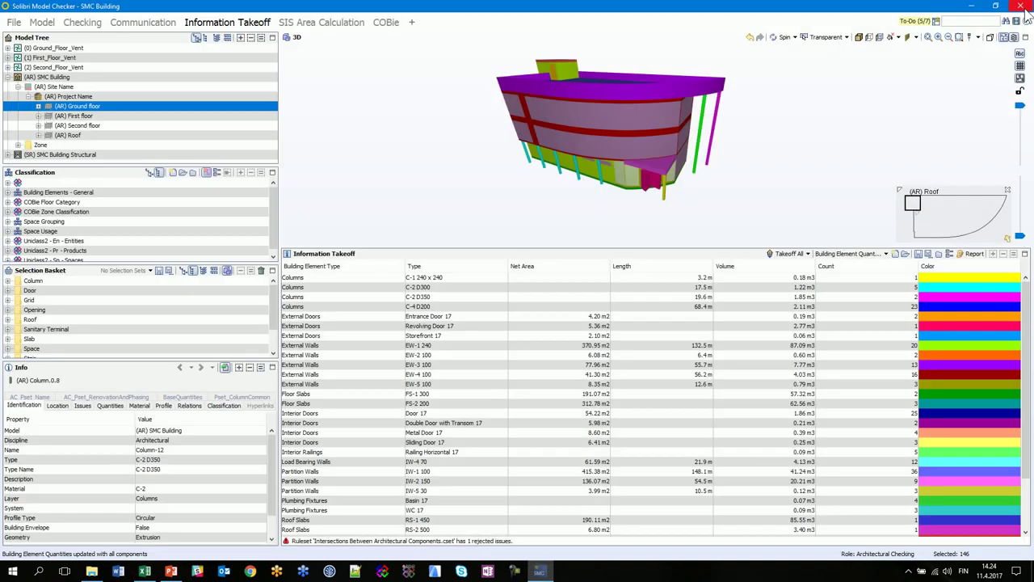
# Open the Building Element Quantities.xls template, examine its placeholder fields, and close it and the report dialog without changes.
pyautogui.click(973, 254)
pyautogui.click(753, 419)
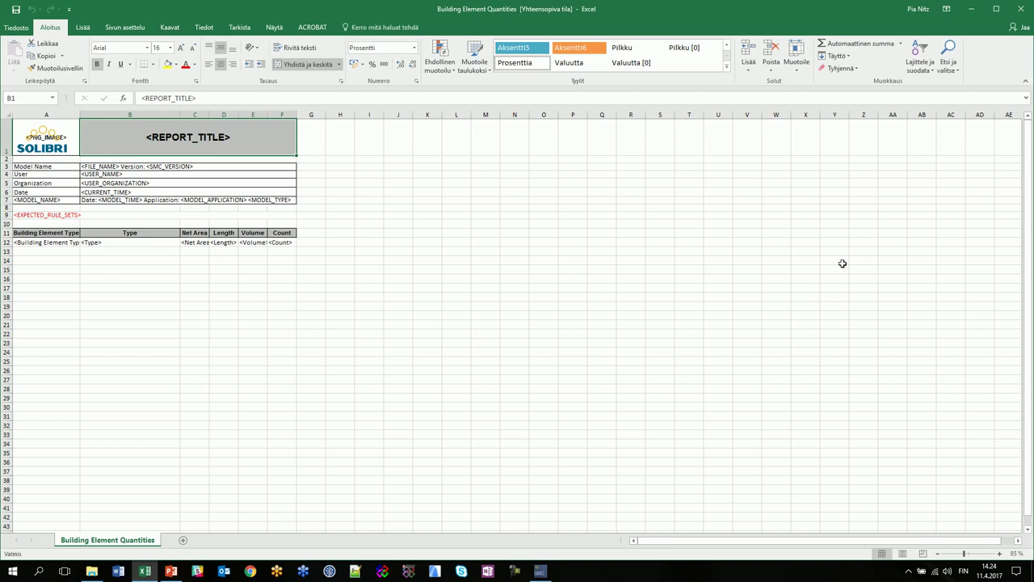
pyautogui.click(1020, 15)
pyautogui.click(751, 469)
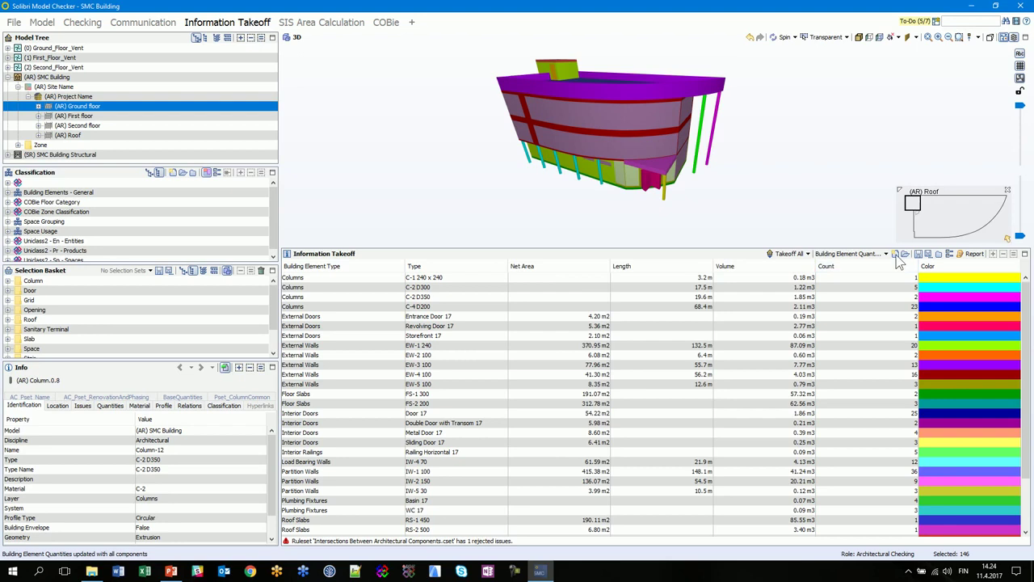
# Examine the grouping, component and task settings for a new Information Takeoff definition, cancel it, and enlarge the 3D view.
pyautogui.click(894, 254)
pyautogui.moveTo(650, 247); pyautogui.dragTo(615, 185)
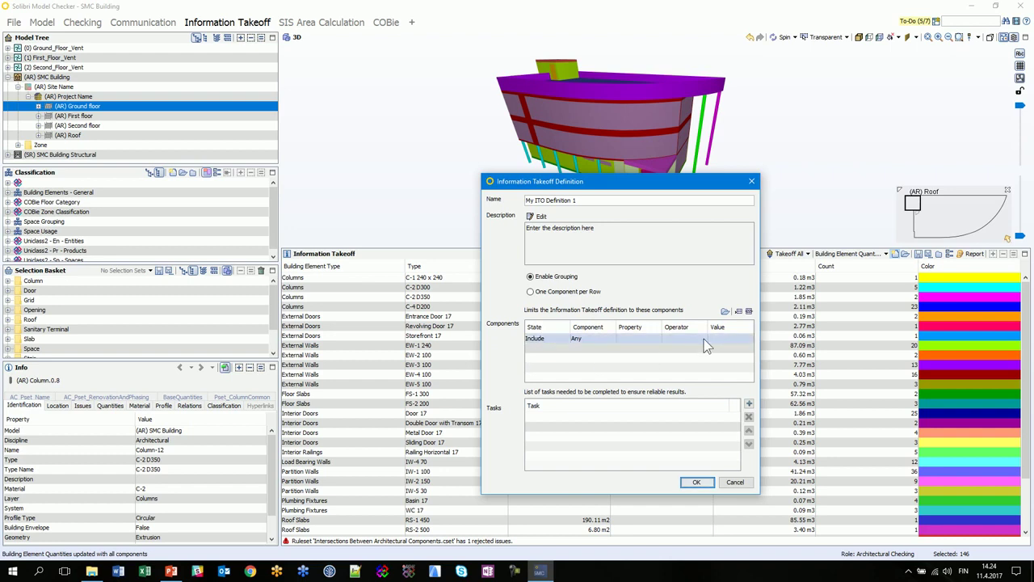
pyautogui.click(734, 482)
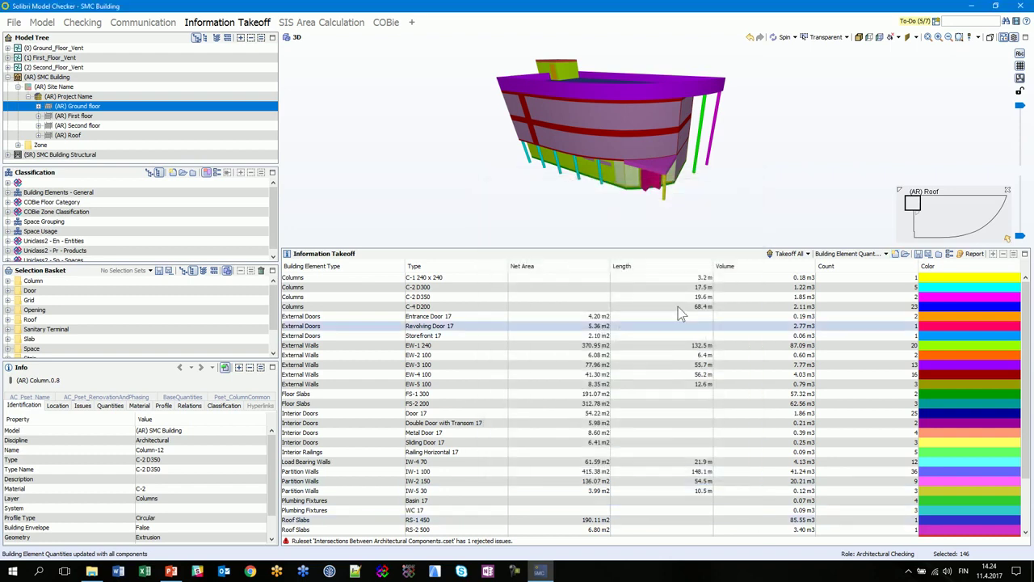
pyautogui.moveTo(641, 245); pyautogui.dragTo(648, 325)
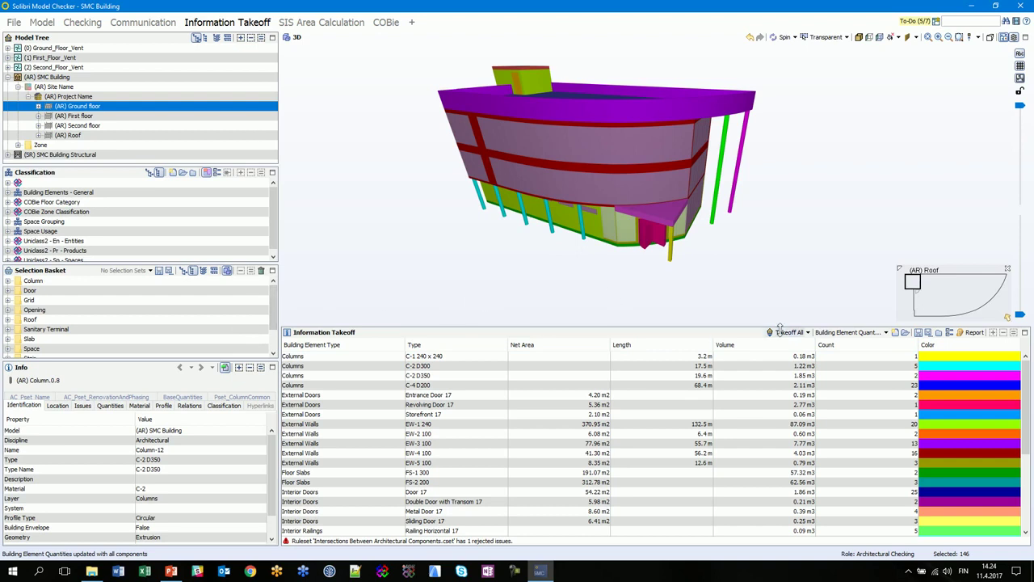
# In the Model layout, collapse the architectural SMC Building tree and restore the original component colours in 3D.
pyautogui.click(42, 23)
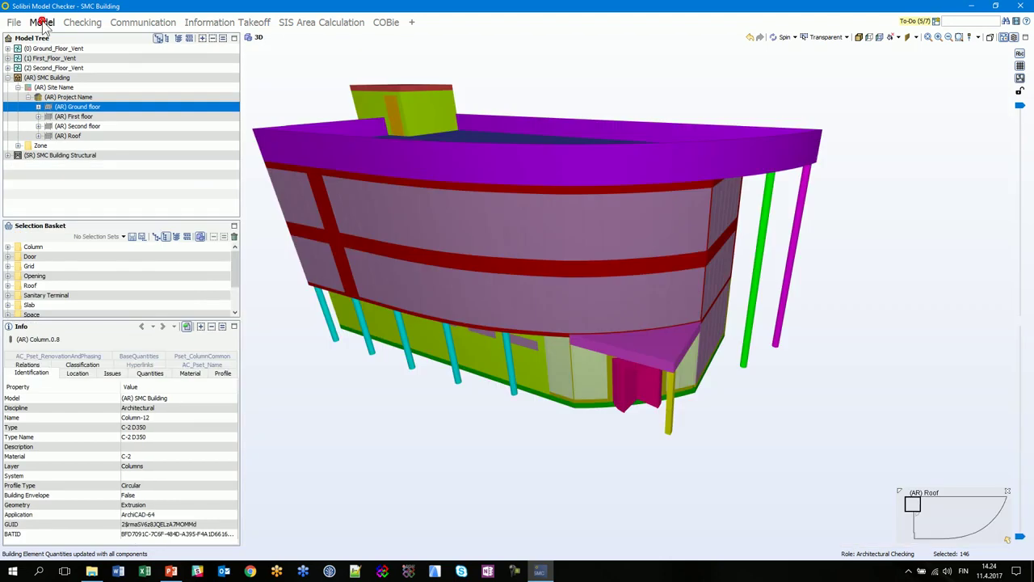
pyautogui.click(7, 77)
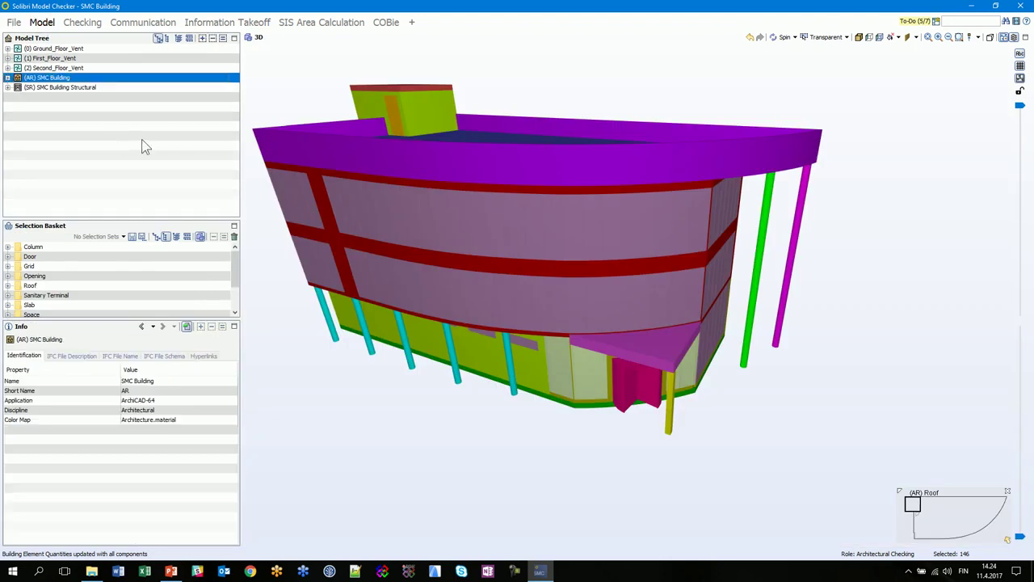
pyautogui.moveTo(472, 248); pyautogui.dragTo(602, 257)
pyautogui.click(858, 37)
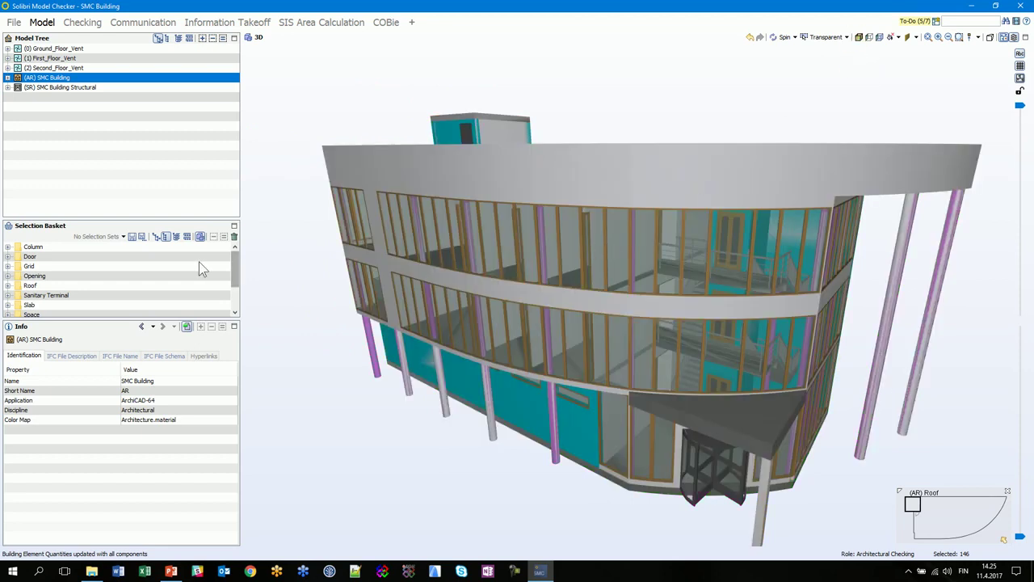
# Make the Selection Basket view tall enough to list its component categories down to Window.
pyautogui.moveTo(68, 216); pyautogui.dragTo(68, 209)
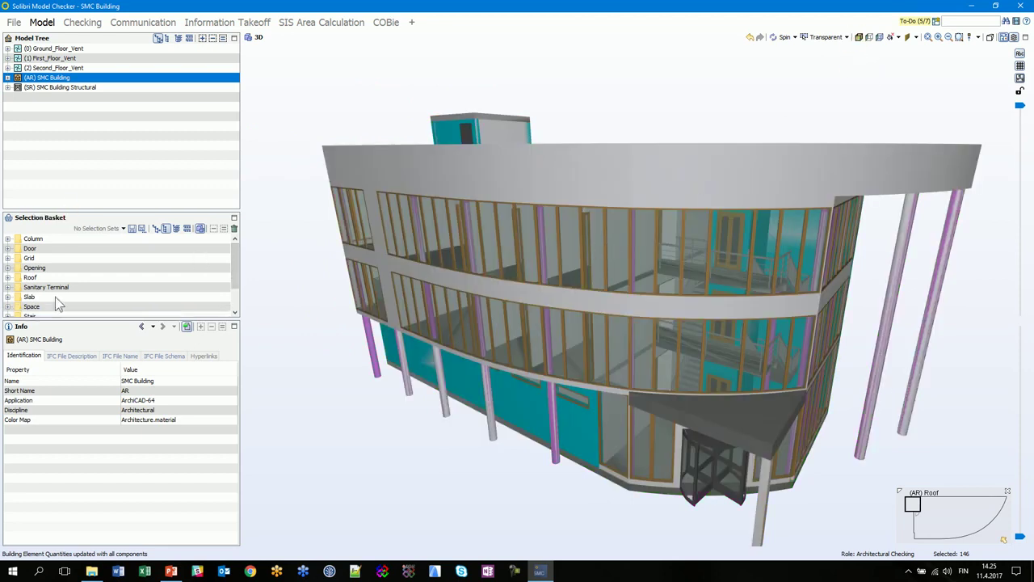
pyautogui.moveTo(53, 334); pyautogui.dragTo(53, 338)
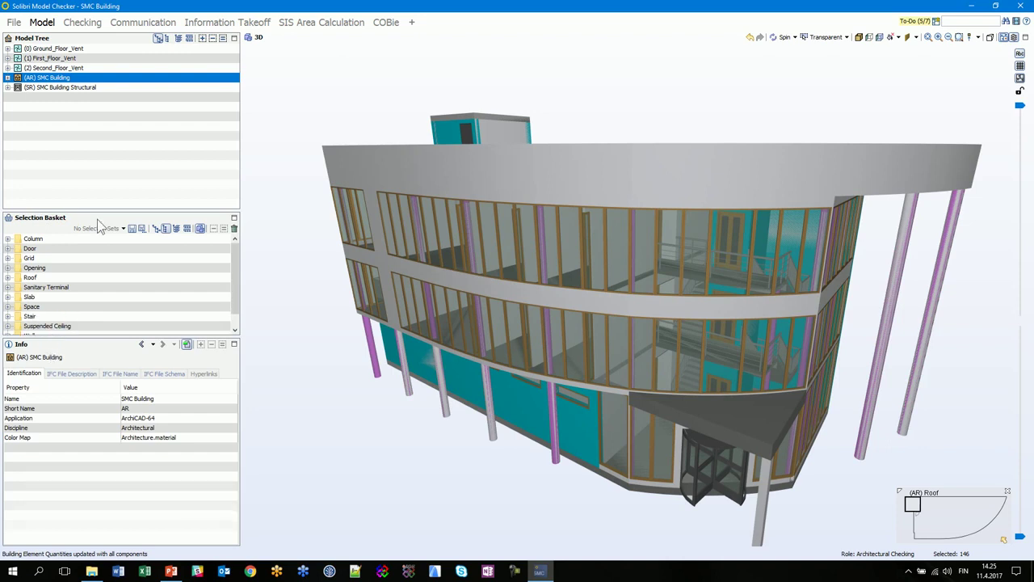
pyautogui.moveTo(98, 209); pyautogui.dragTo(101, 188)
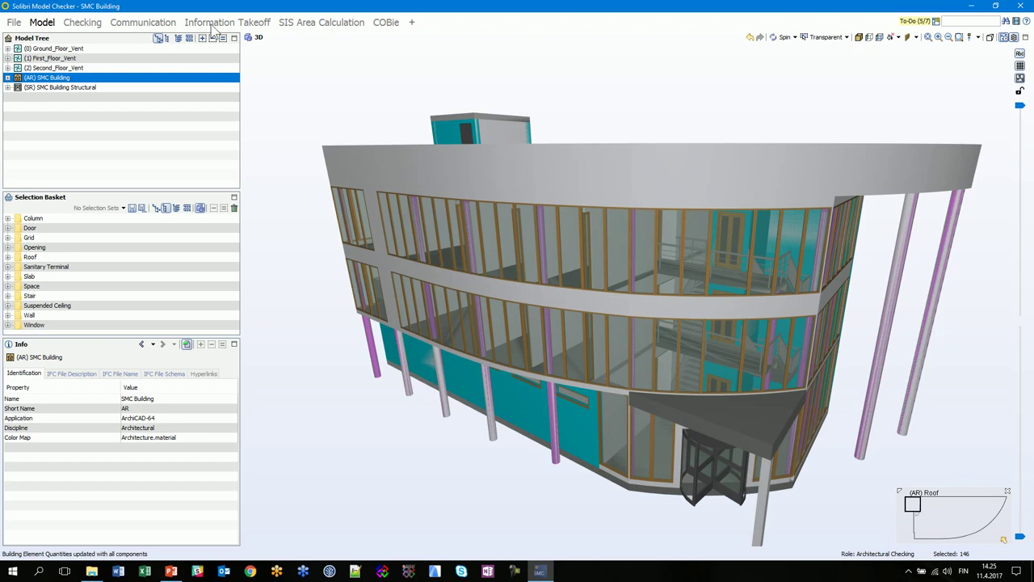
# Select all five models in the Model Tree, and reduce the selection to the architectural SMC Building model.
pyautogui.click(87, 88)
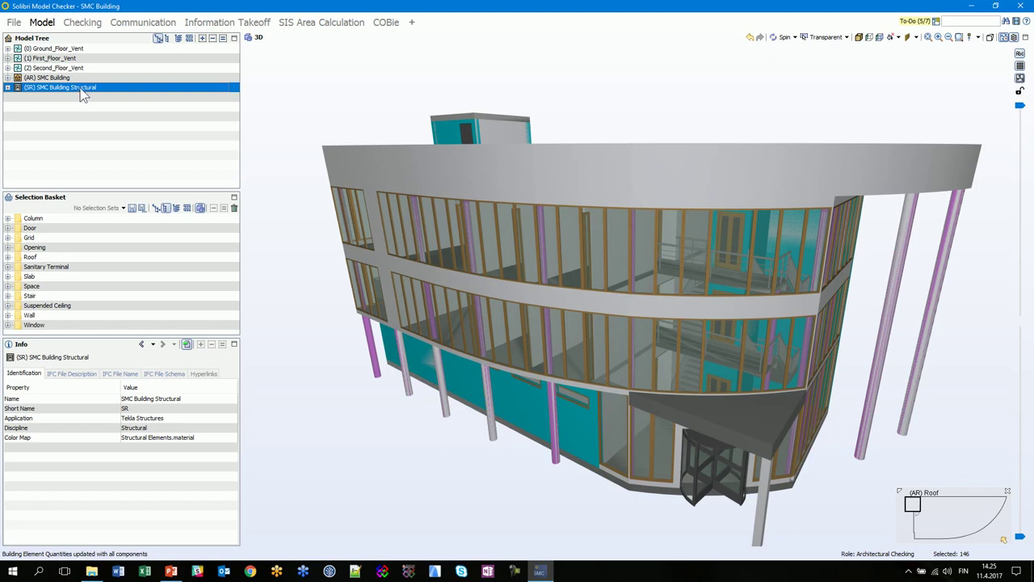
pyautogui.keyDown('shift'); pyautogui.click(57, 50); pyautogui.keyUp('shift')
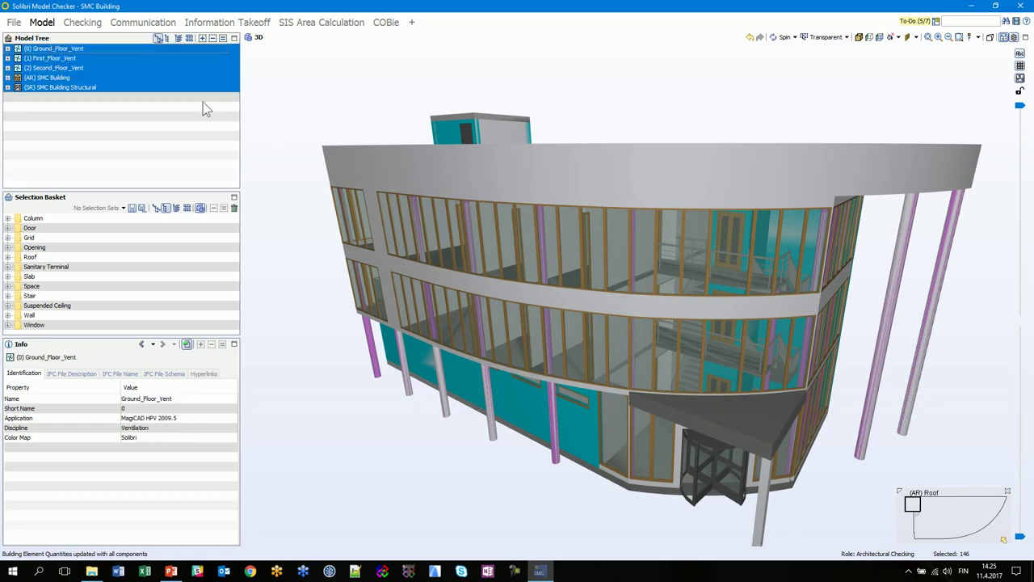
pyautogui.click(50, 78)
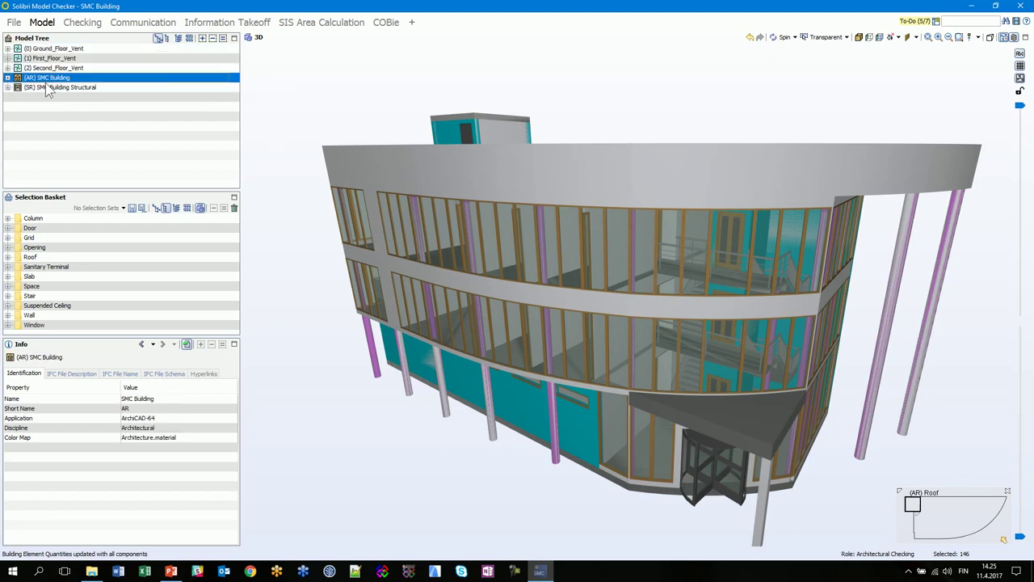
# Examine the Update, Automatic and Prompt options for updating the architectural SMC Building model, and close without updating.
pyautogui.rightClick(46, 81)
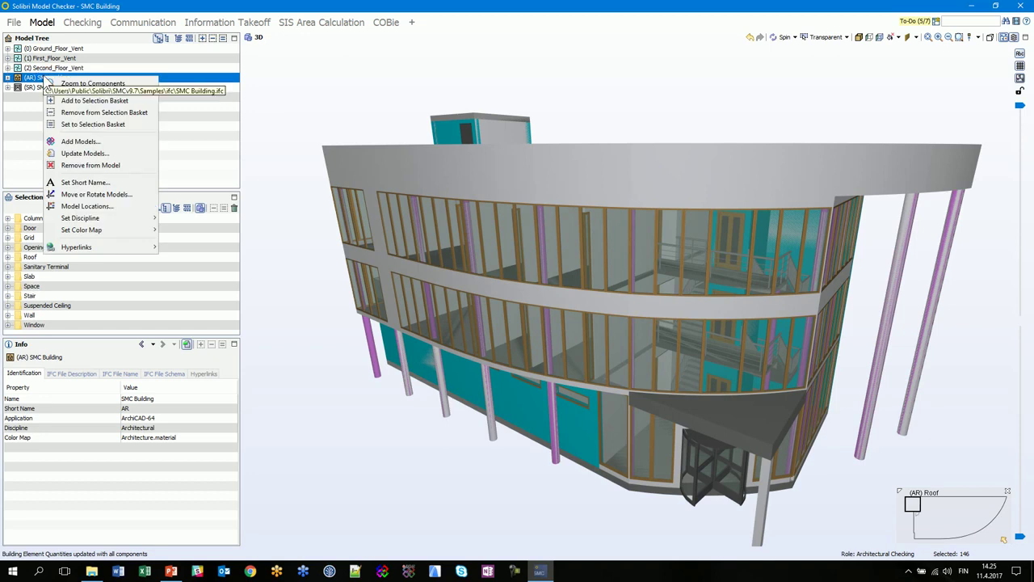
pyautogui.click(117, 158)
pyautogui.moveTo(537, 235); pyautogui.dragTo(566, 197)
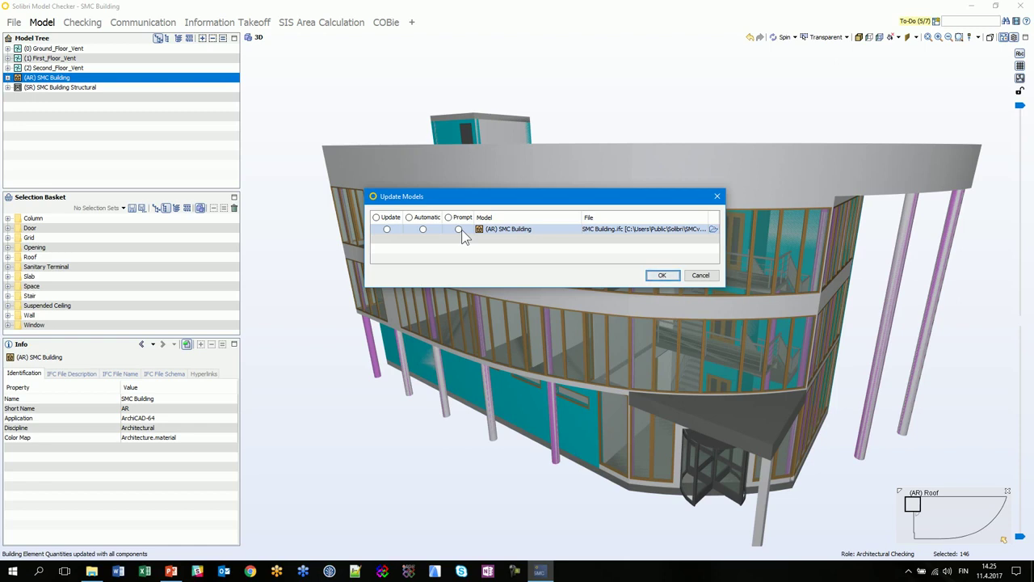
pyautogui.moveTo(470, 199); pyautogui.dragTo(462, 186)
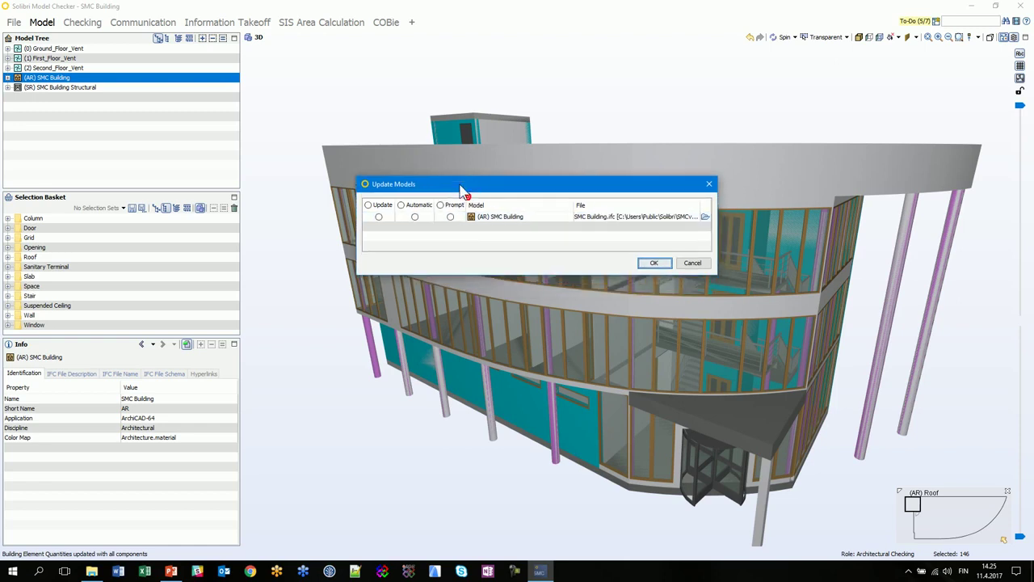
pyautogui.click(709, 183)
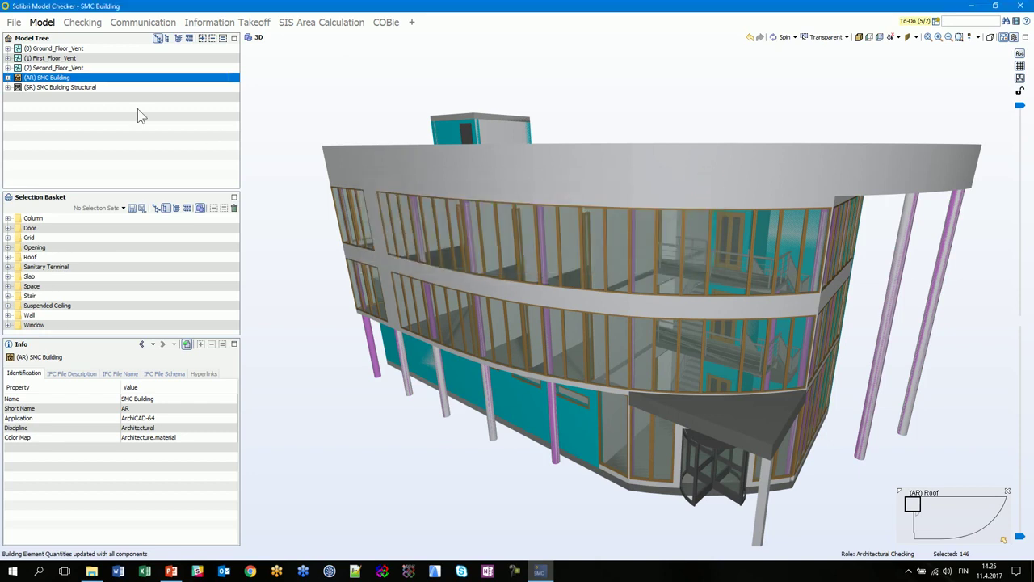
# Examine the Move or Rotate Model settings for the architectural SMC Building model, and cancel without moving it.
pyautogui.rightClick(102, 81)
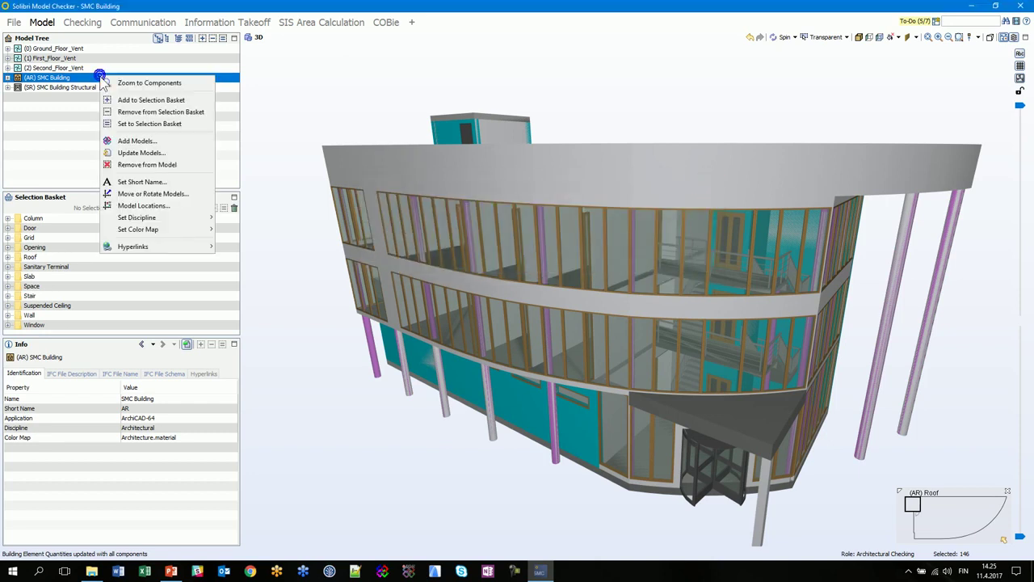
pyautogui.click(144, 195)
pyautogui.moveTo(125, 10); pyautogui.dragTo(486, 78)
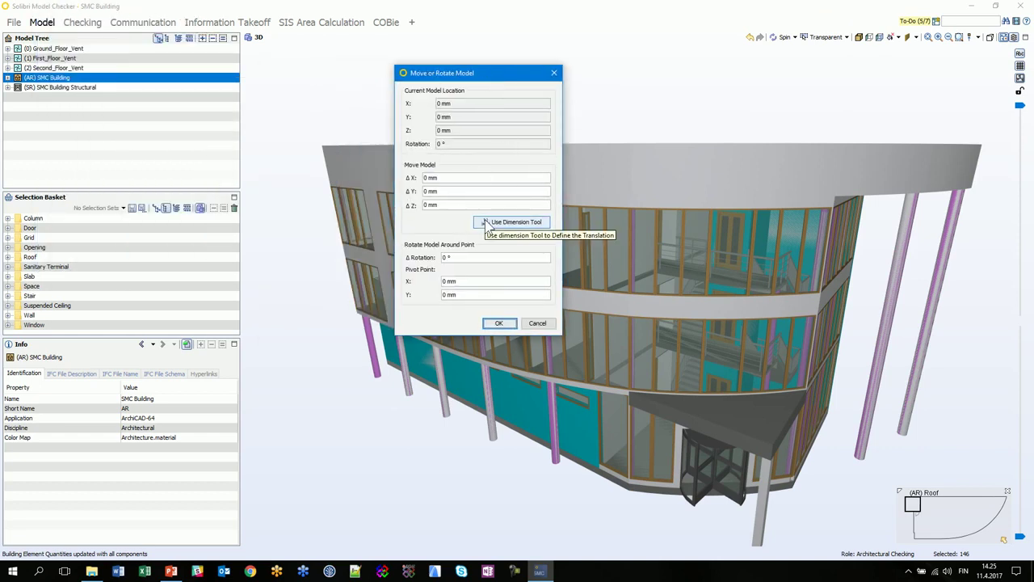
pyautogui.click(535, 324)
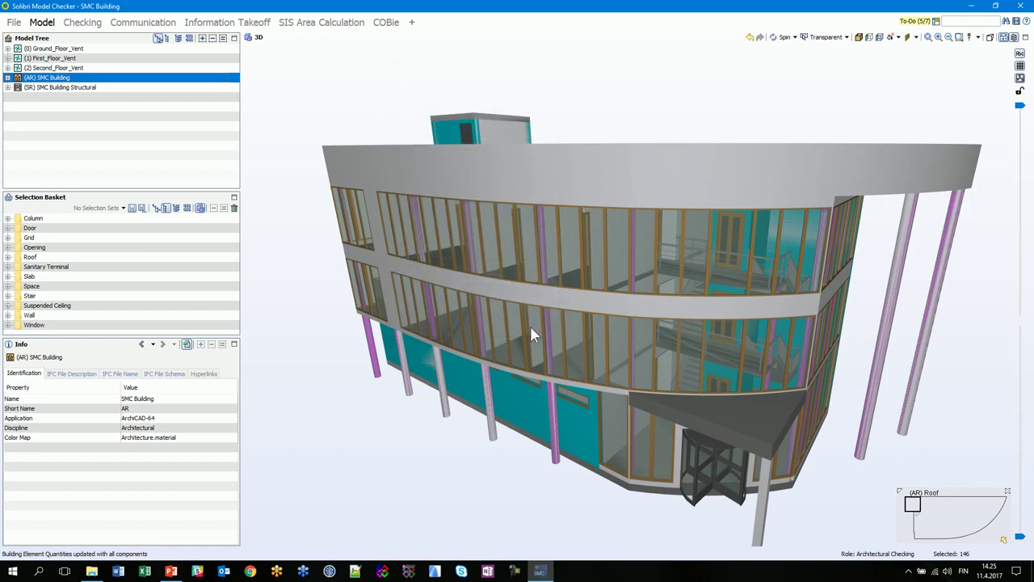
# Switch the Selection Basket to the containment hierarchy and empty it, and show the list of recent models.
pyautogui.click(162, 209)
pyautogui.click(233, 208)
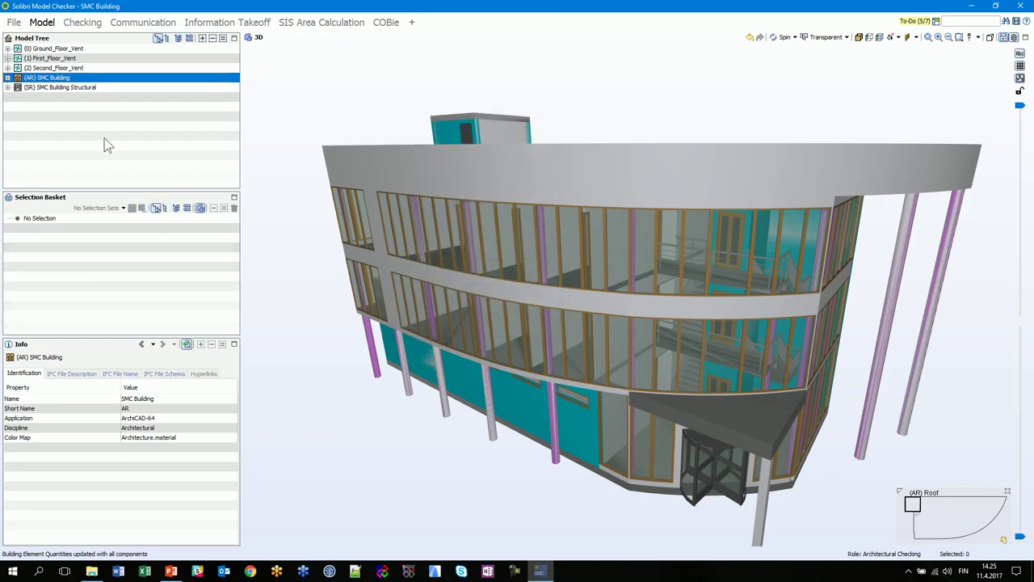
pyautogui.click(14, 22)
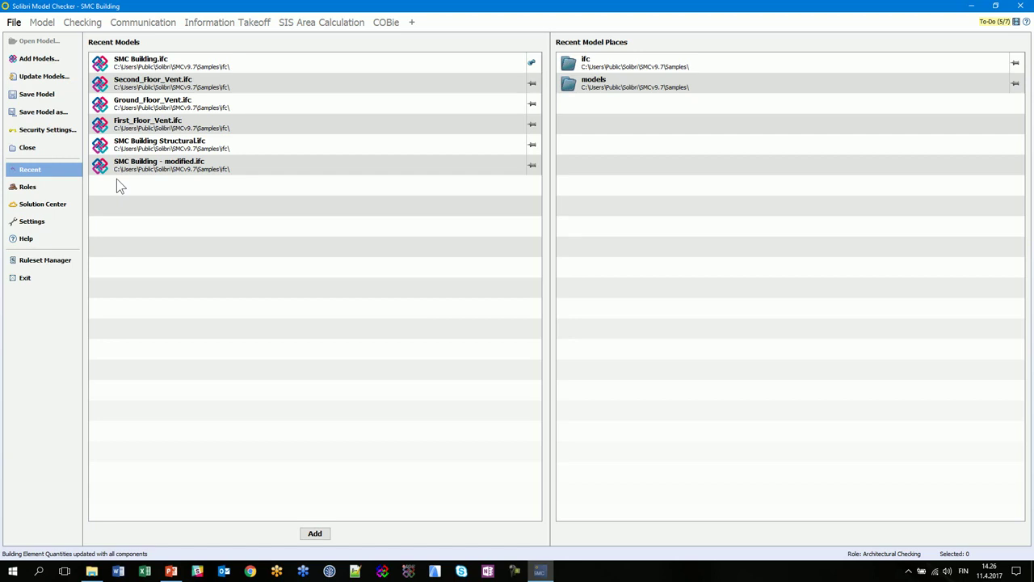
# Review the rulesets, classifications and takeoff definitions of the Architectural Checking role, and the extensions available in the Solution Center.
pyautogui.click(17, 187)
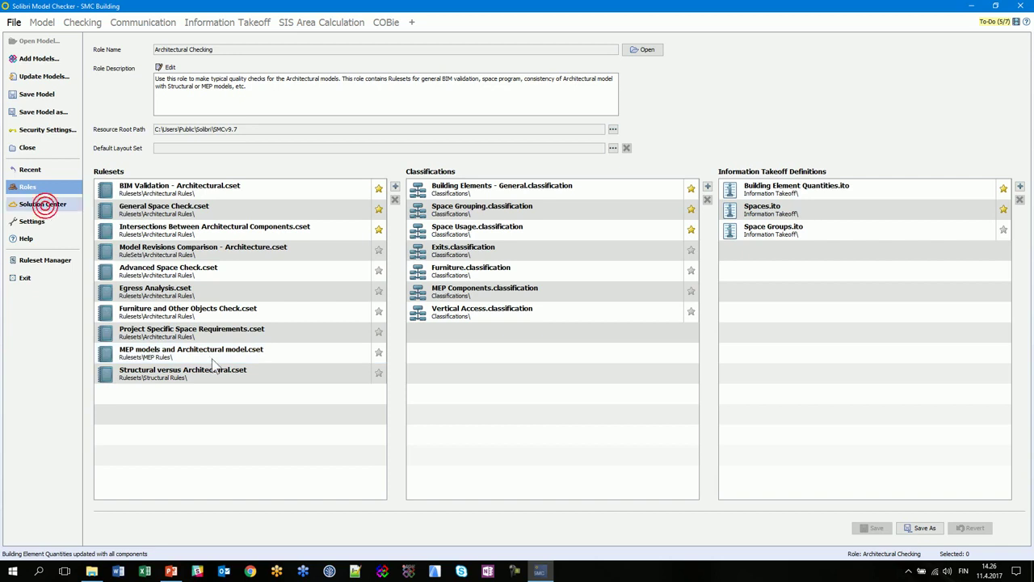
pyautogui.click(45, 203)
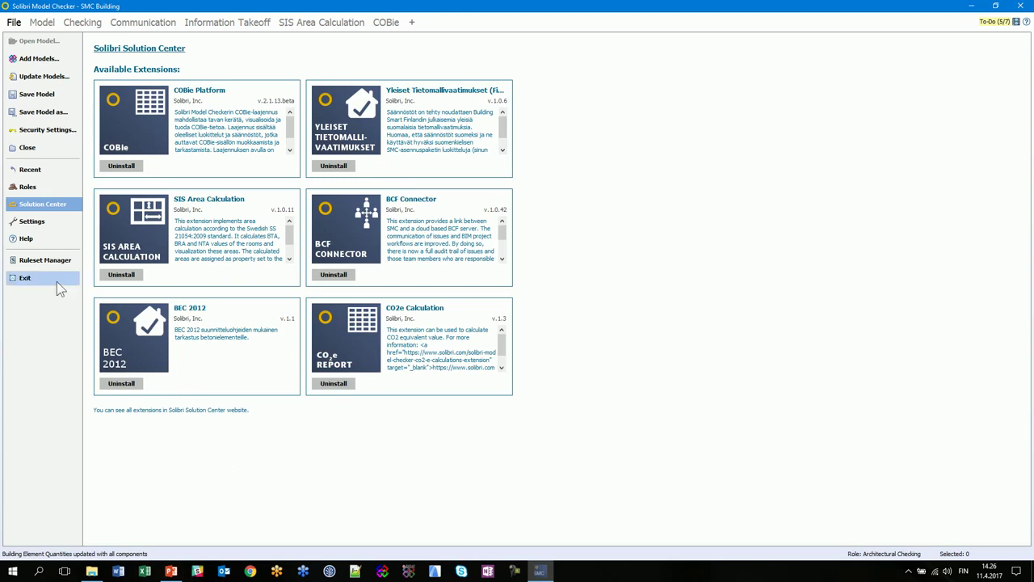
# Open the Ruleset Manager and expand the Example Rules folder, adjusting the height of the ruleset folder list.
pyautogui.click(33, 263)
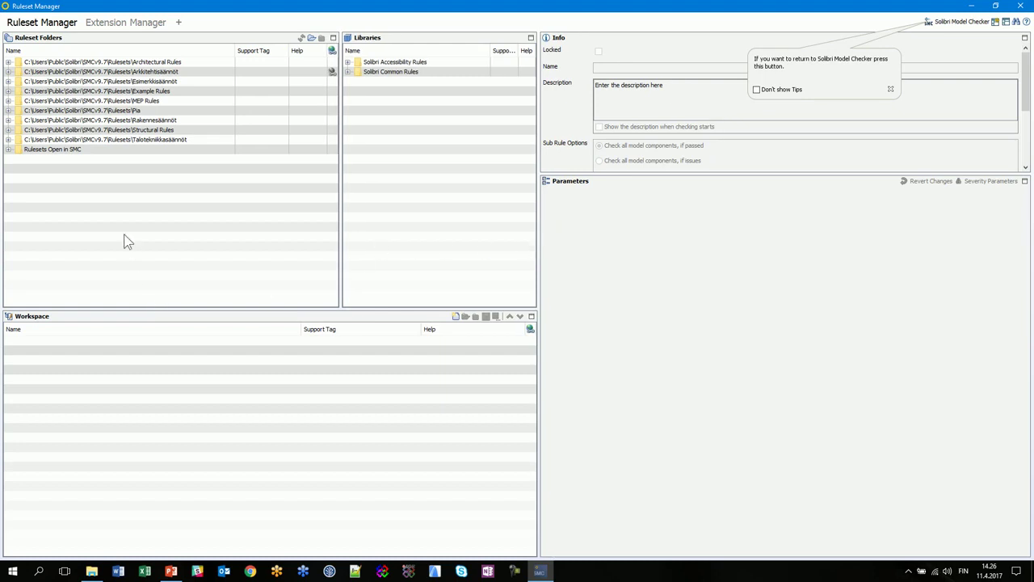
pyautogui.moveTo(141, 308); pyautogui.dragTo(146, 239)
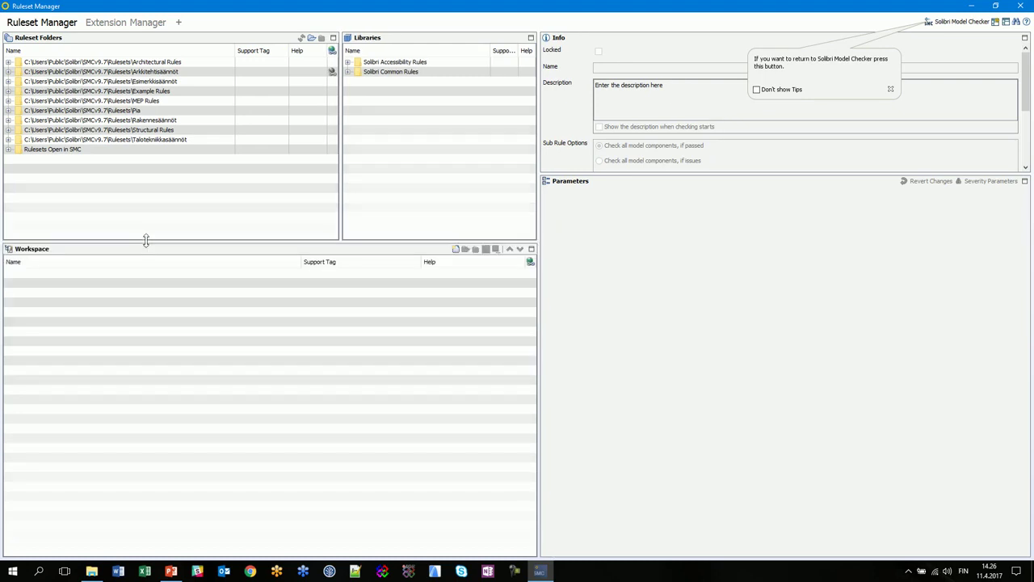
pyautogui.click(8, 91)
pyautogui.moveTo(232, 246); pyautogui.dragTo(236, 272)
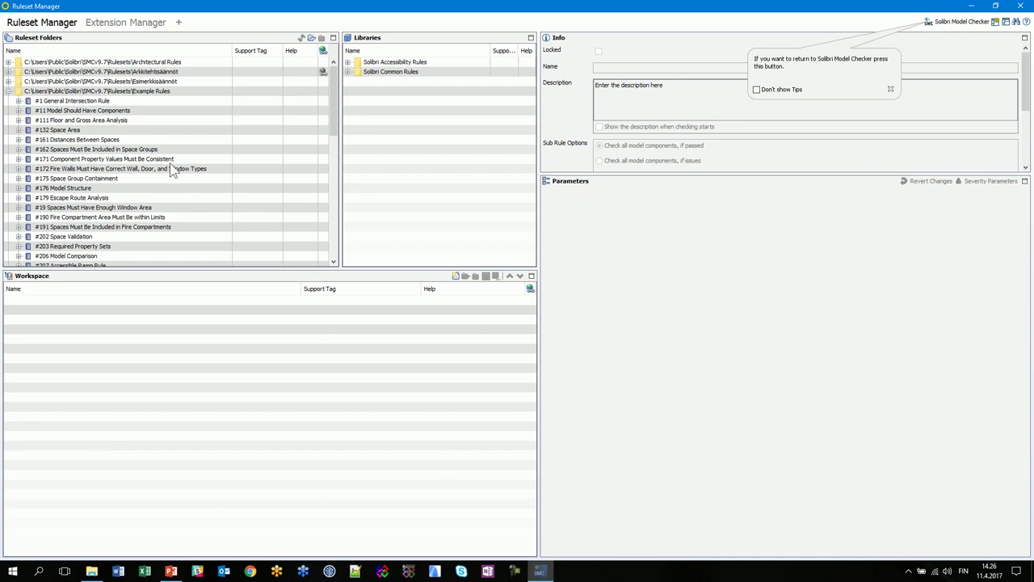
# Create a ruleset in Rulesets Open in SMC and add the Building Services and Doors and Windows rule from #1 General Intersection Rule.
pyautogui.click(455, 275)
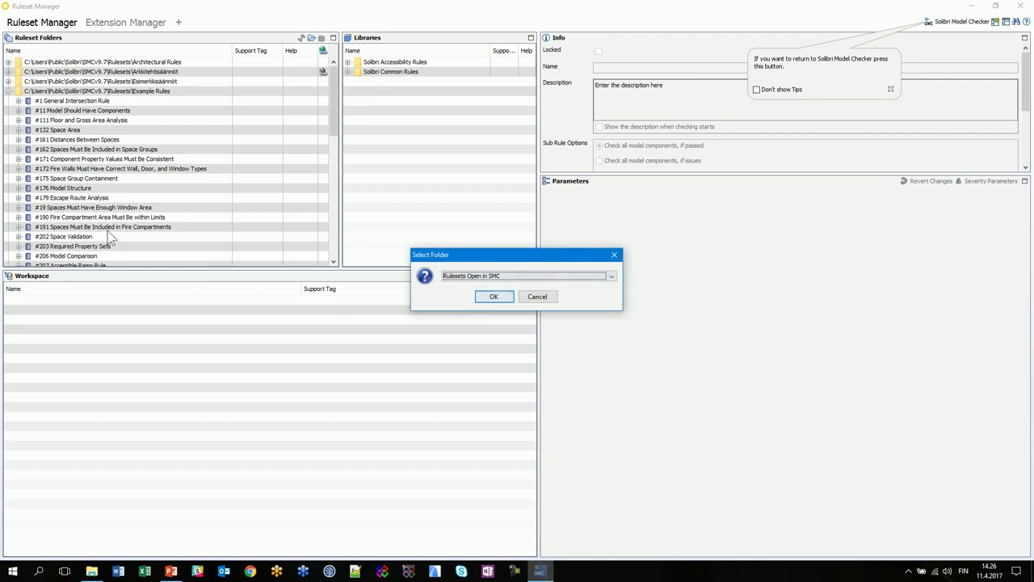
pyautogui.click(492, 295)
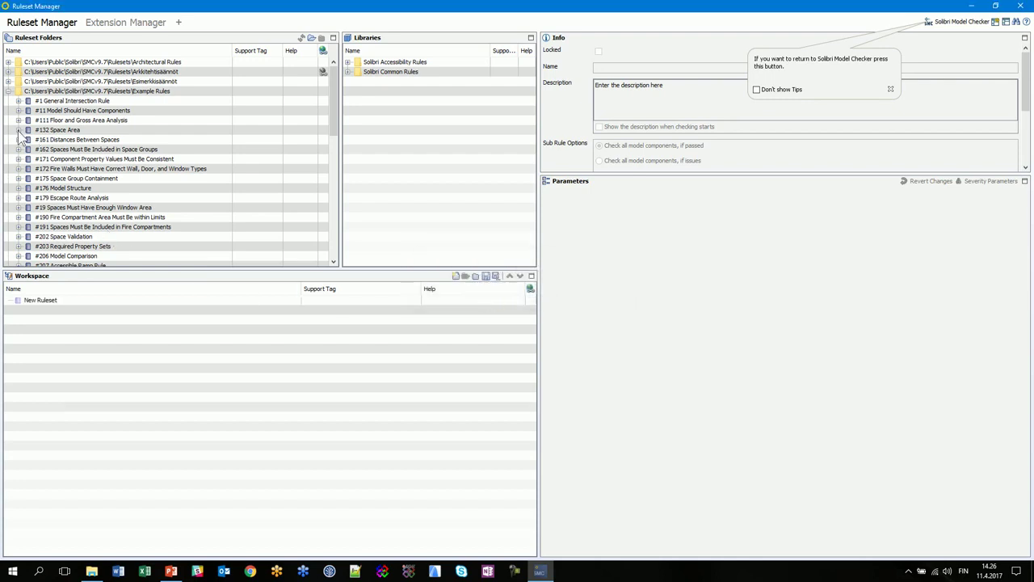
pyautogui.click(19, 100)
pyautogui.click(76, 111)
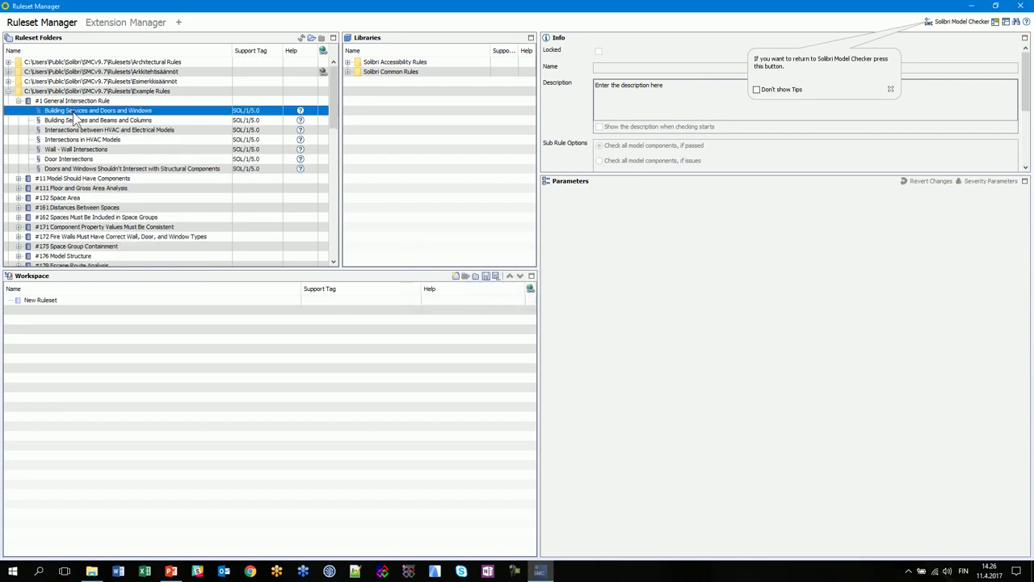
pyautogui.click(57, 301)
# Examine the parameters of the Building Services and Doors and Windows rule in the new ruleset, and return to Solibri Model Checker.
pyautogui.click(8, 300)
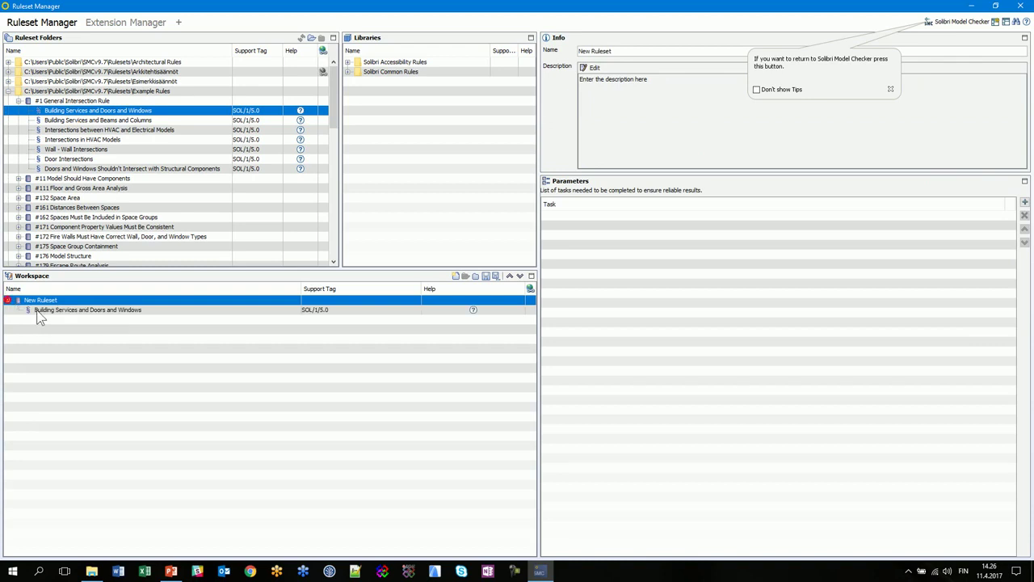
pyautogui.click(49, 310)
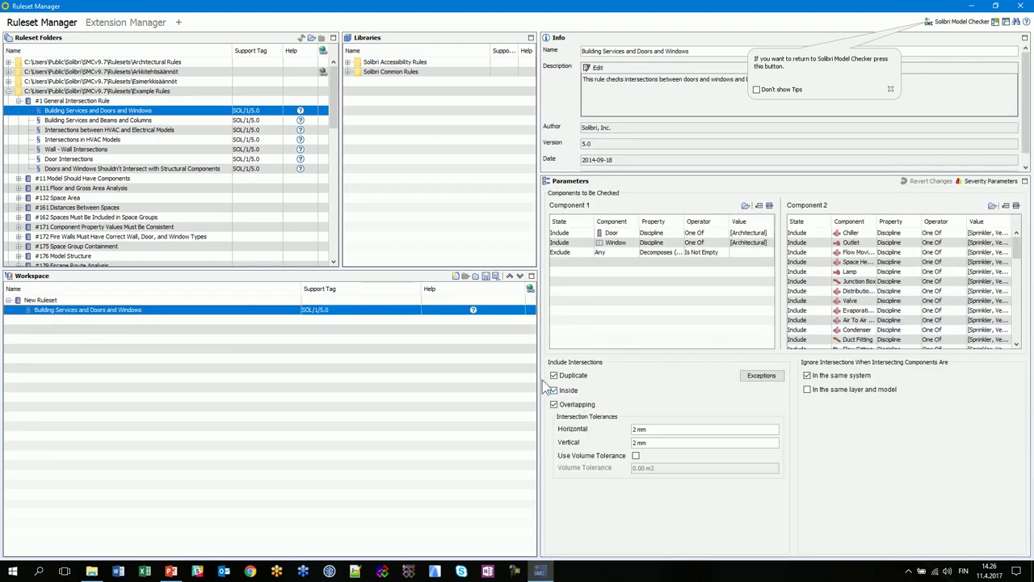
pyautogui.moveTo(539, 380); pyautogui.dragTo(523, 380)
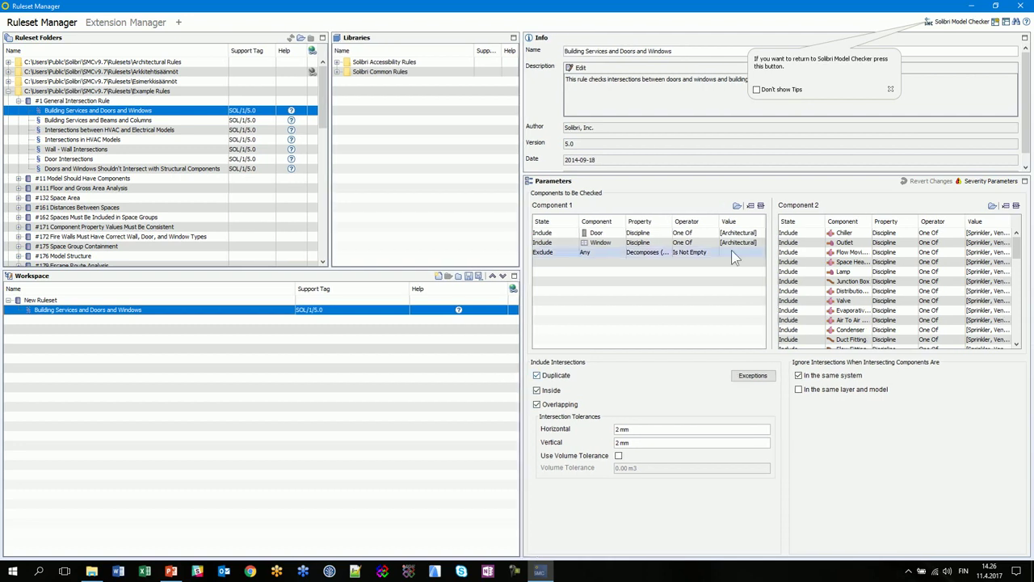
pyautogui.click(890, 88)
pyautogui.click(929, 21)
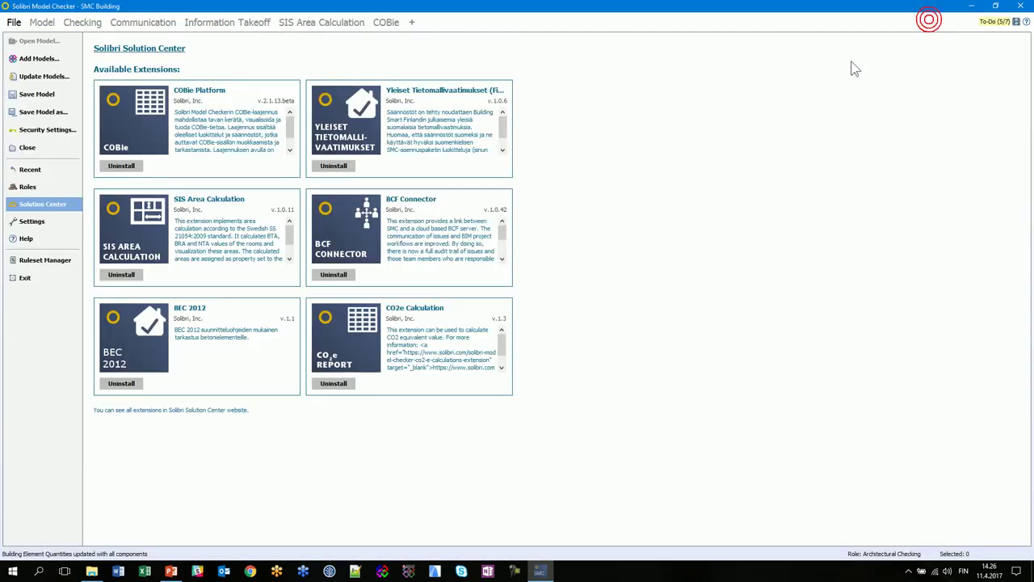
# Save the combined model as SMC Building.smc in the ifc folder.
pyautogui.click(42, 23)
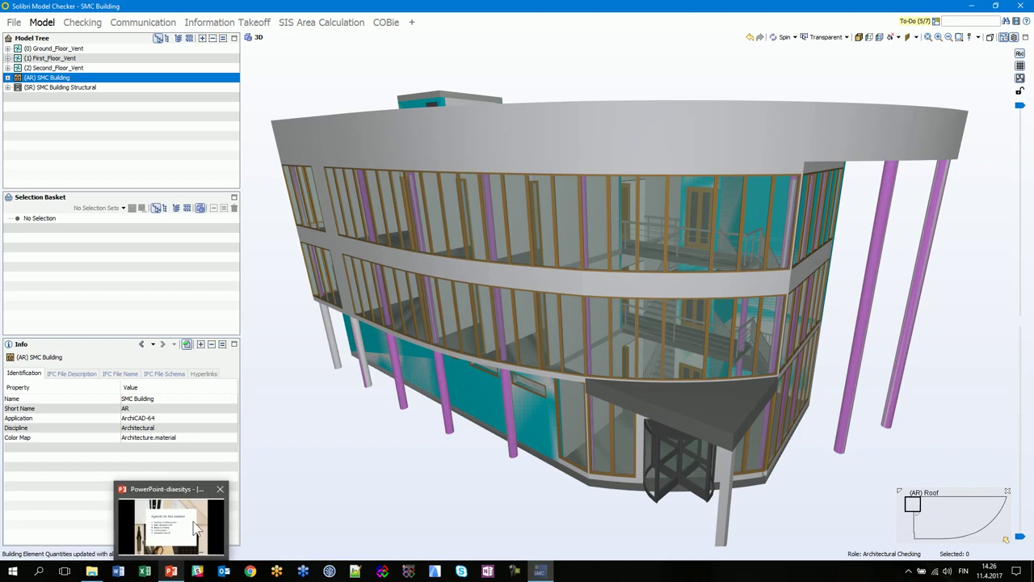
pyautogui.click(14, 23)
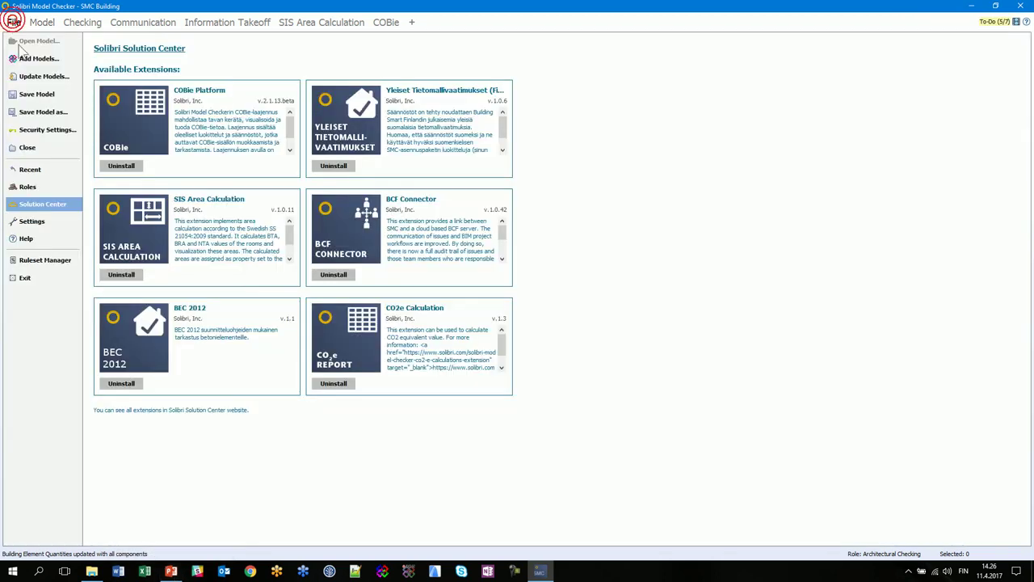
pyautogui.click(43, 97)
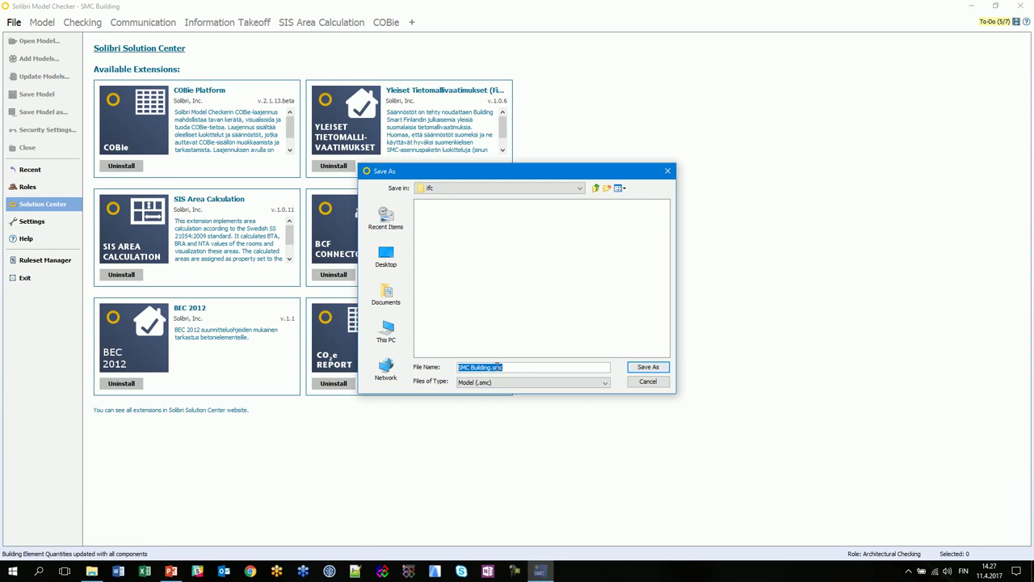
pyautogui.click(648, 368)
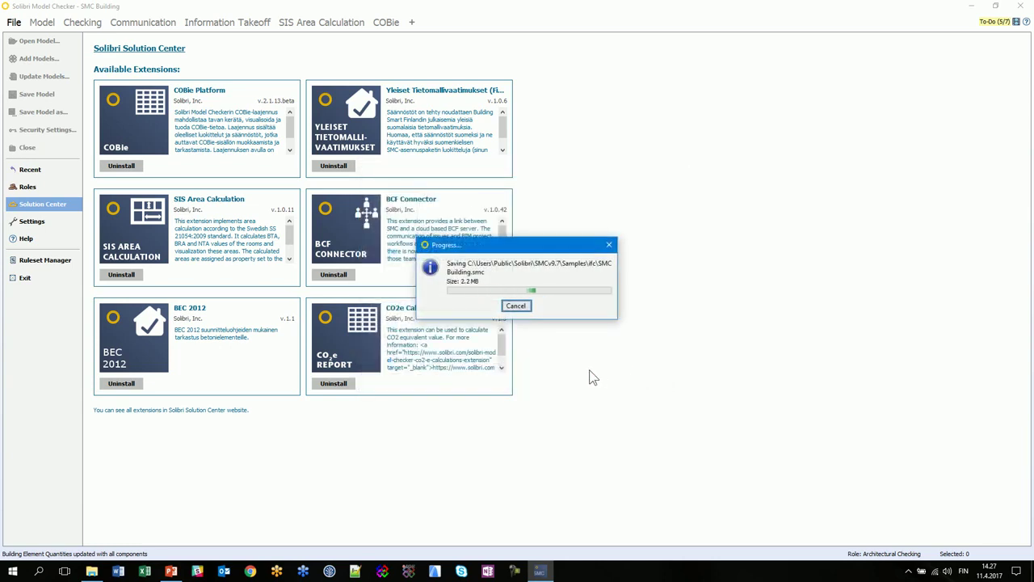
# Return to the 3D model and view the whole building from a slightly higher angle.
pyautogui.click(38, 20)
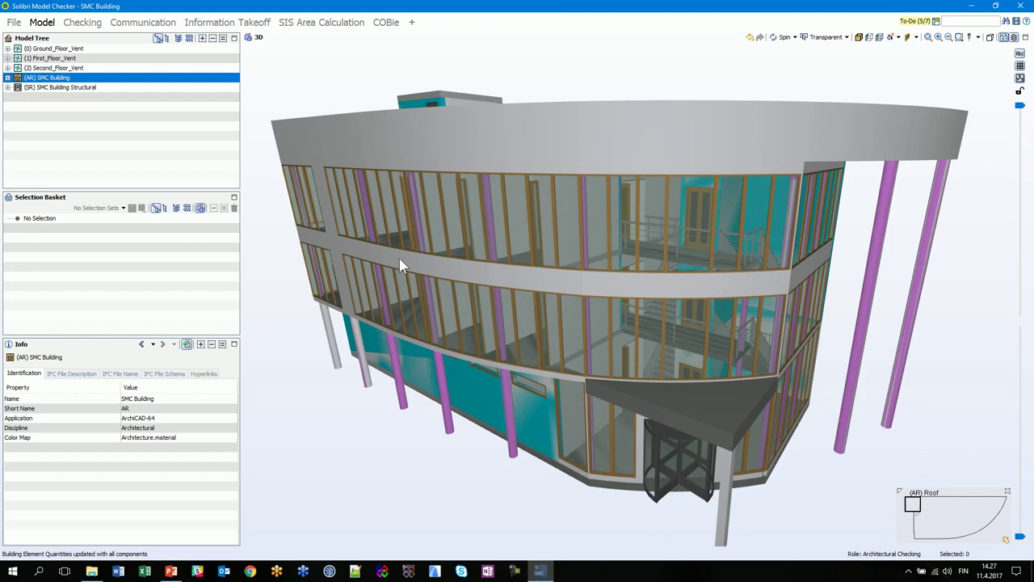
pyautogui.moveTo(614, 288); pyautogui.dragTo(615, 305)
pyautogui.scroll(-3, 611, 299)
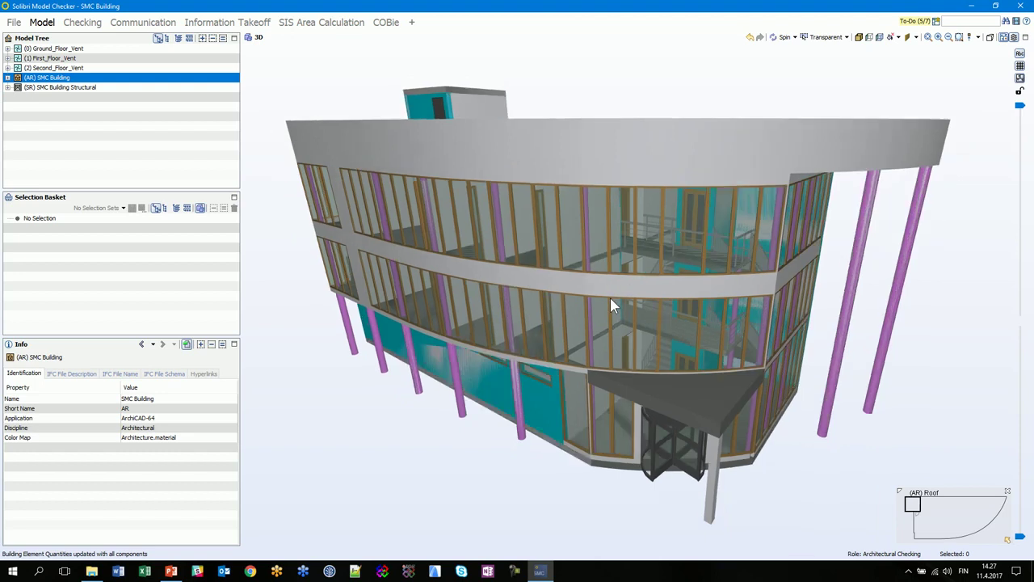
# Switch to the PowerPoint presentation and advance from the agenda to the closing thank-you slide.
pyautogui.hotkey('alt', 'Tab')
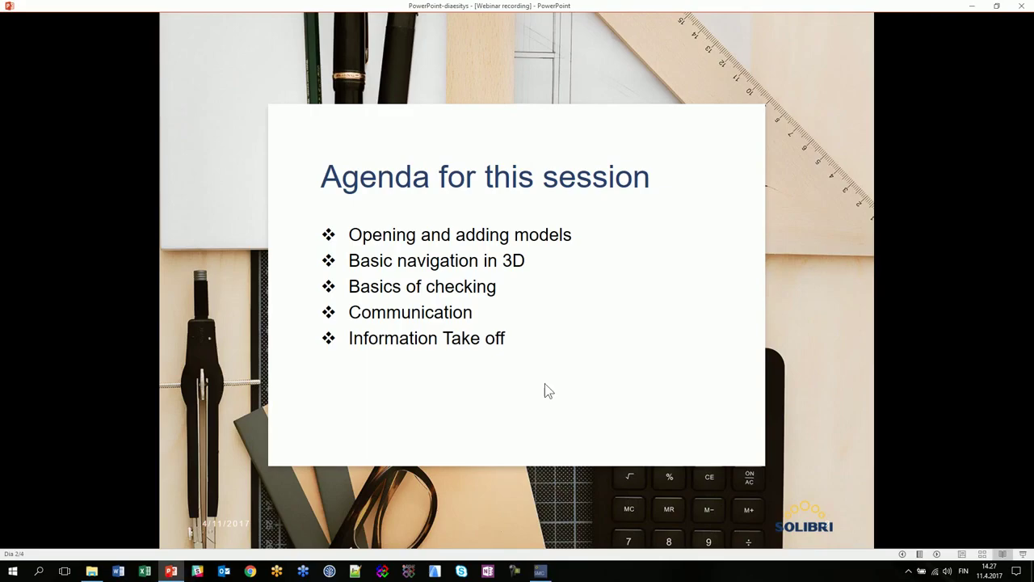
pyautogui.click(936, 555)
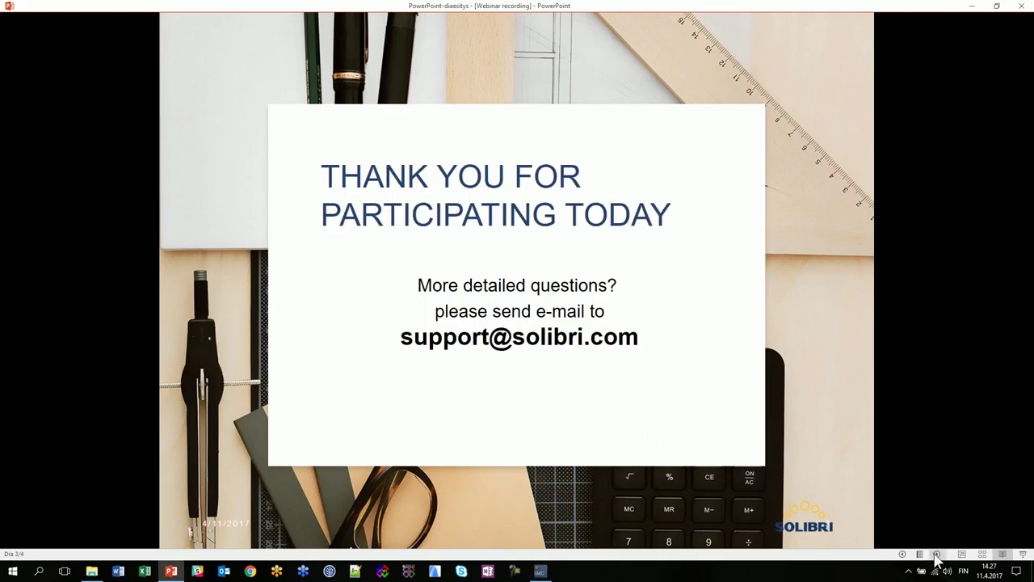